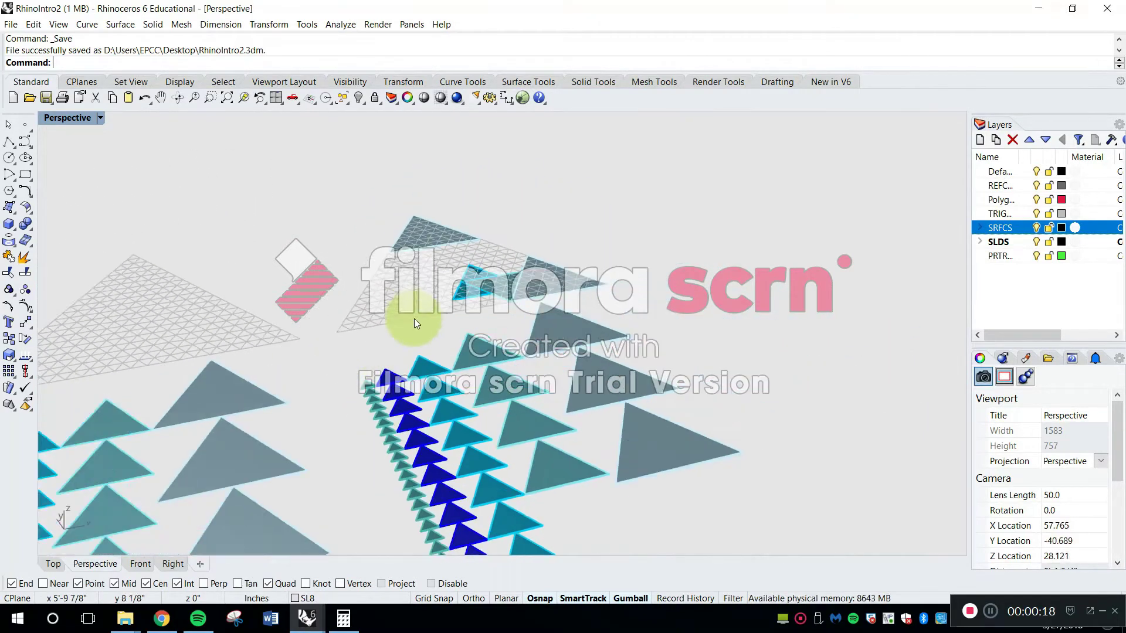
Switch to the RhinoSurfaces&Solids file and examine the finished pyramid solids standing on the triangular grid
left_click(308, 622)
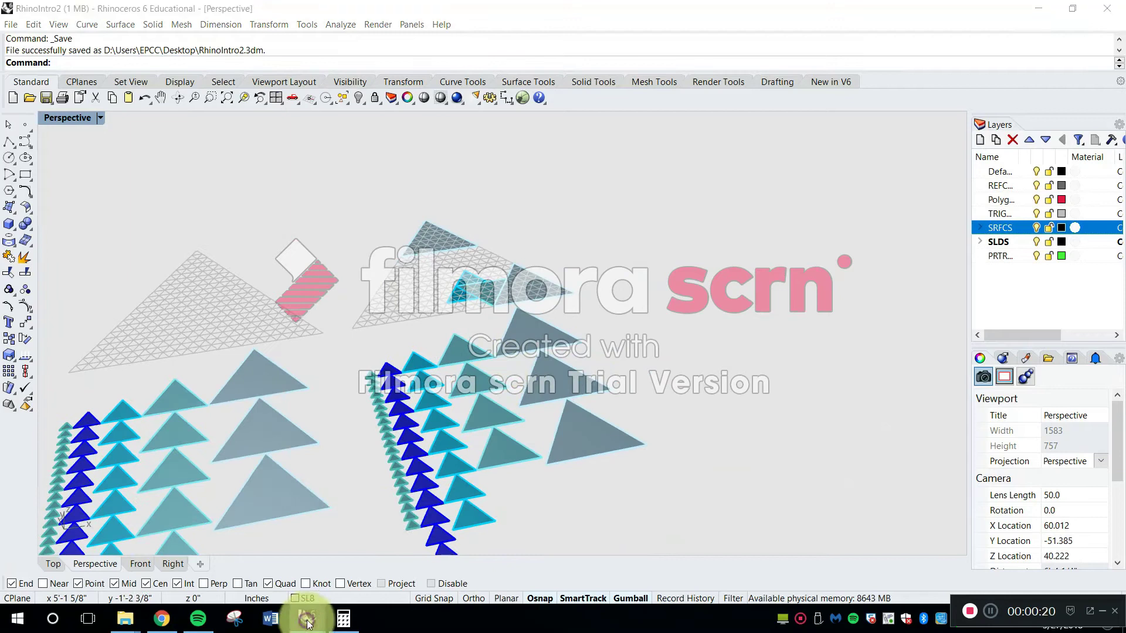
left_click(219, 576)
right_click_drag(391, 378, 200, 339)
scroll(167, 315, "up", 8)
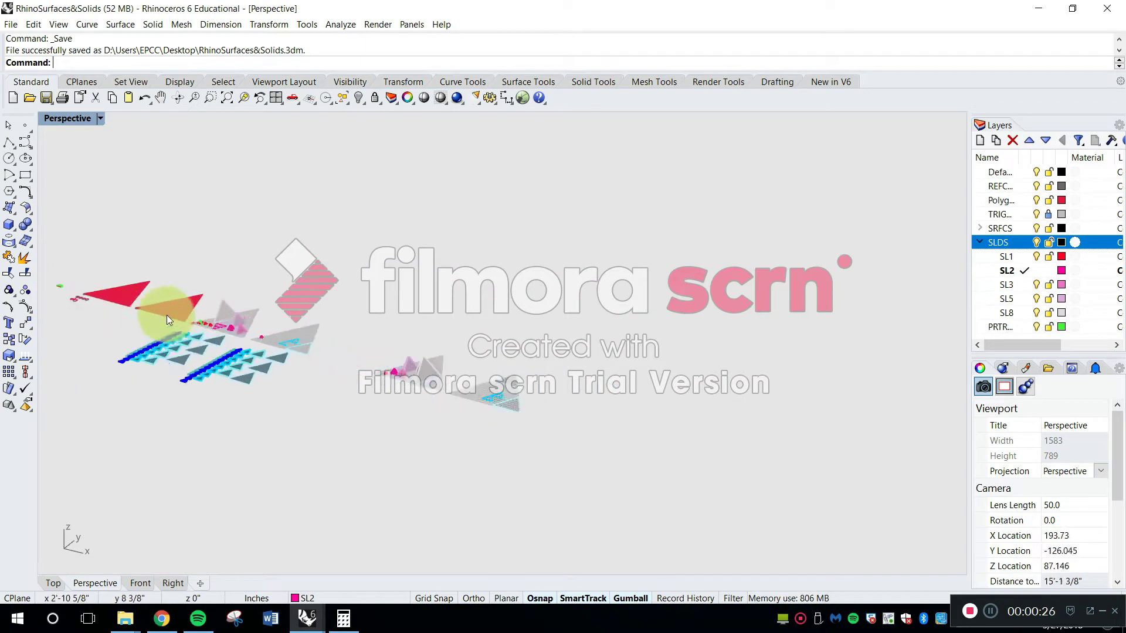
scroll(557, 392, "up", 10)
right_click_drag(469, 456, 512, 427)
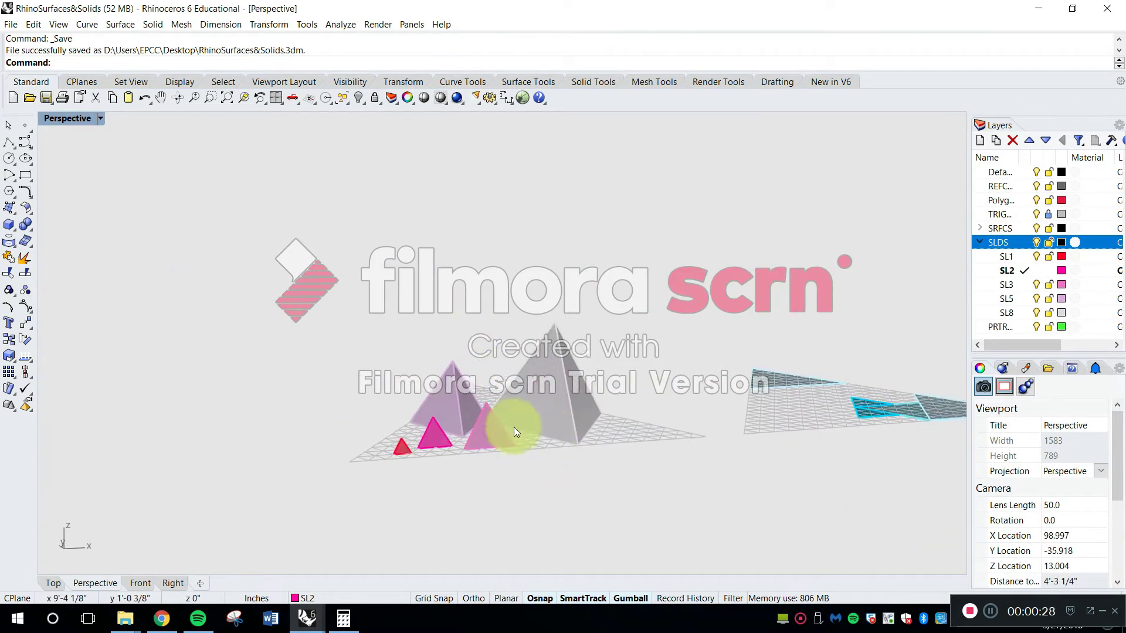
scroll(468, 499, "up", 5)
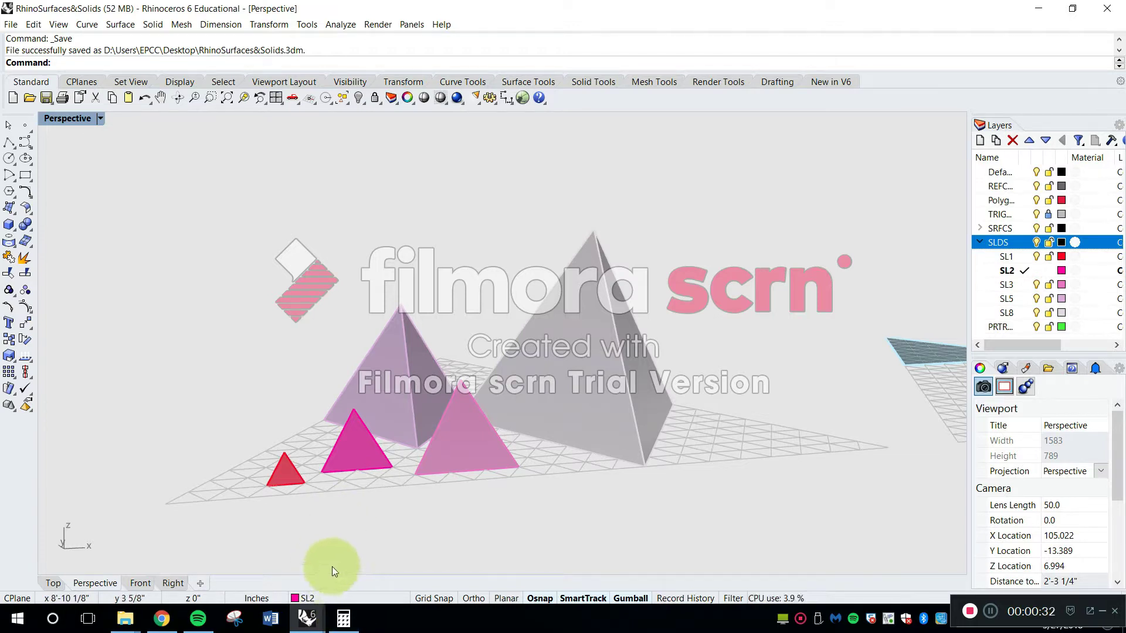
Return to the RhinoIntro2 file and examine the triangular grids and the rows of triangle surfaces from several angles
mouse_move(299, 621)
left_click(390, 550)
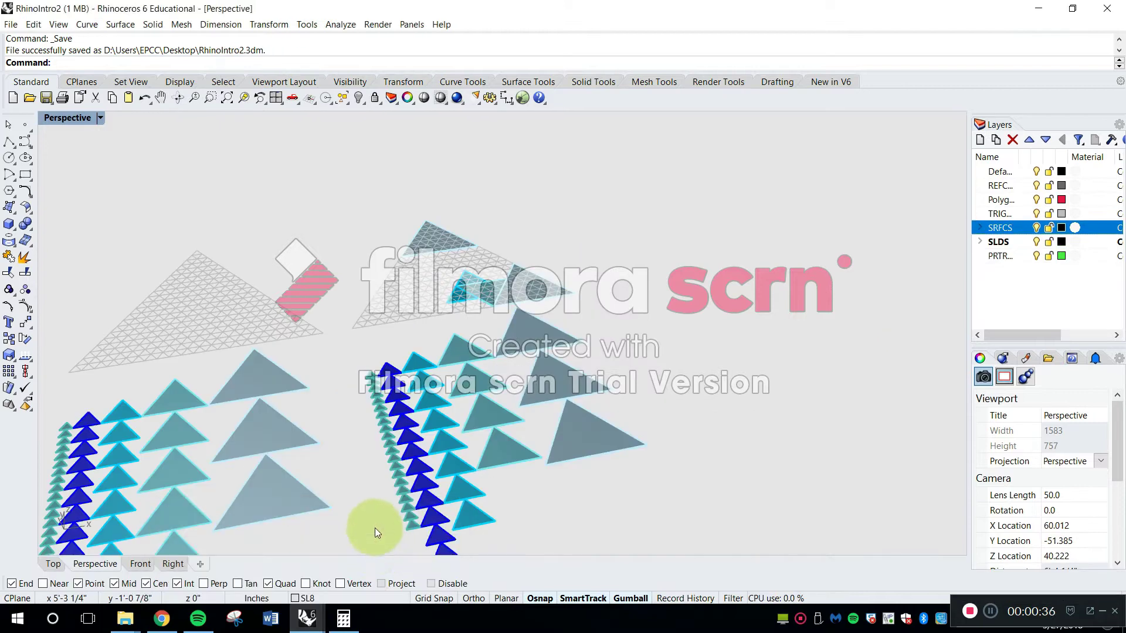
right_click_drag(431, 400, 512, 386, "shift")
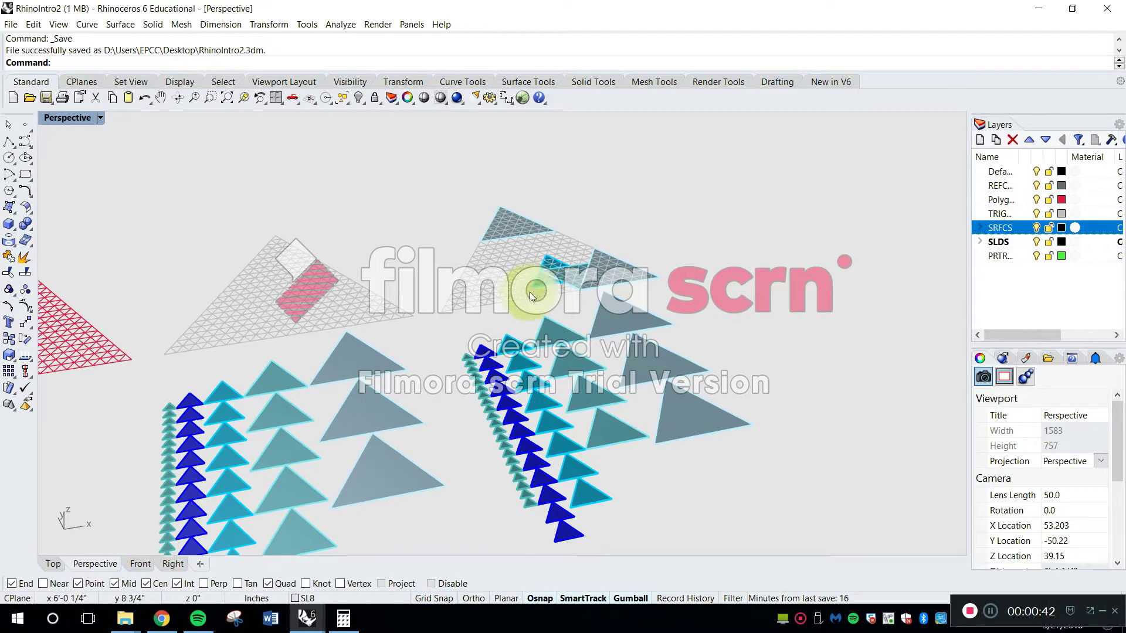
right_click_drag(520, 356, 500, 319)
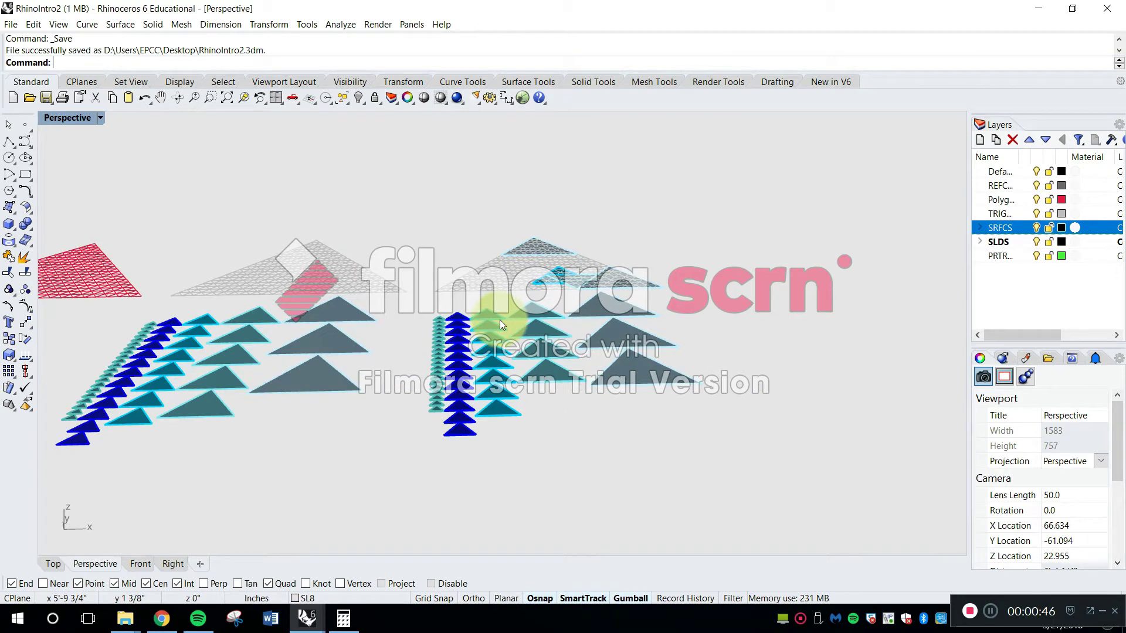
right_click_drag(500, 319, 444, 345)
right_click_drag(451, 411, 569, 340, "shift")
right_click_drag(680, 329, 652, 310, "shift")
right_click_drag(467, 369, 570, 377)
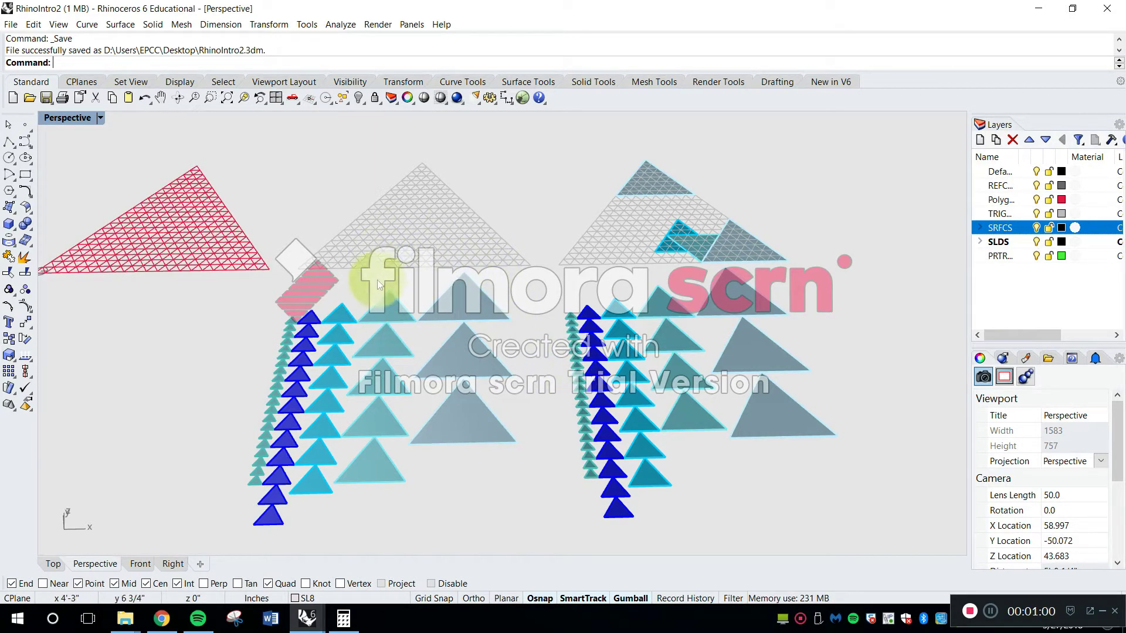
right_click_drag(411, 284, 459, 308, "shift")
right_click_drag(446, 428, 676, 318)
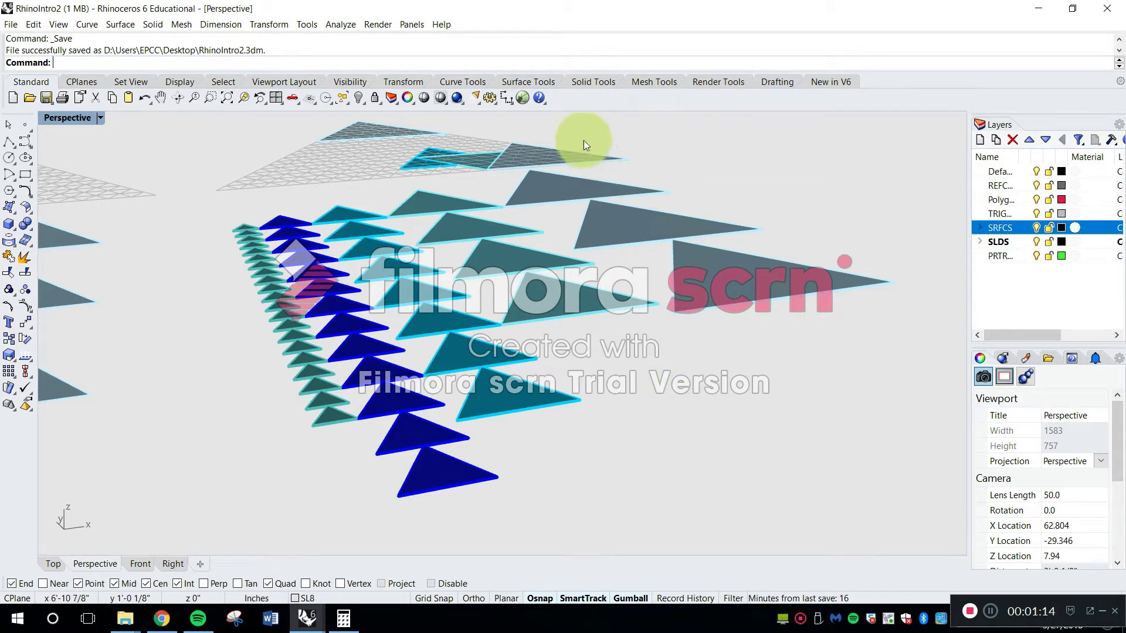
right_click_drag(519, 275, 540, 267)
scroll(486, 348, "up", 12)
scroll(392, 346, "down", 12)
scroll(528, 242, "down", 4)
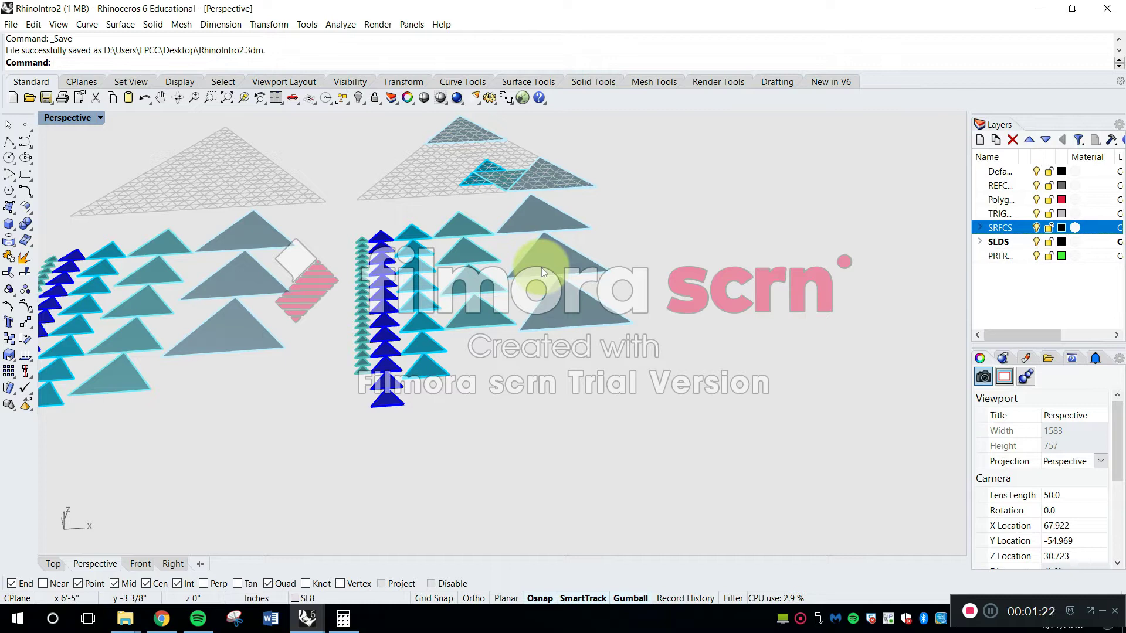
right_click_drag(346, 310, 460, 185)
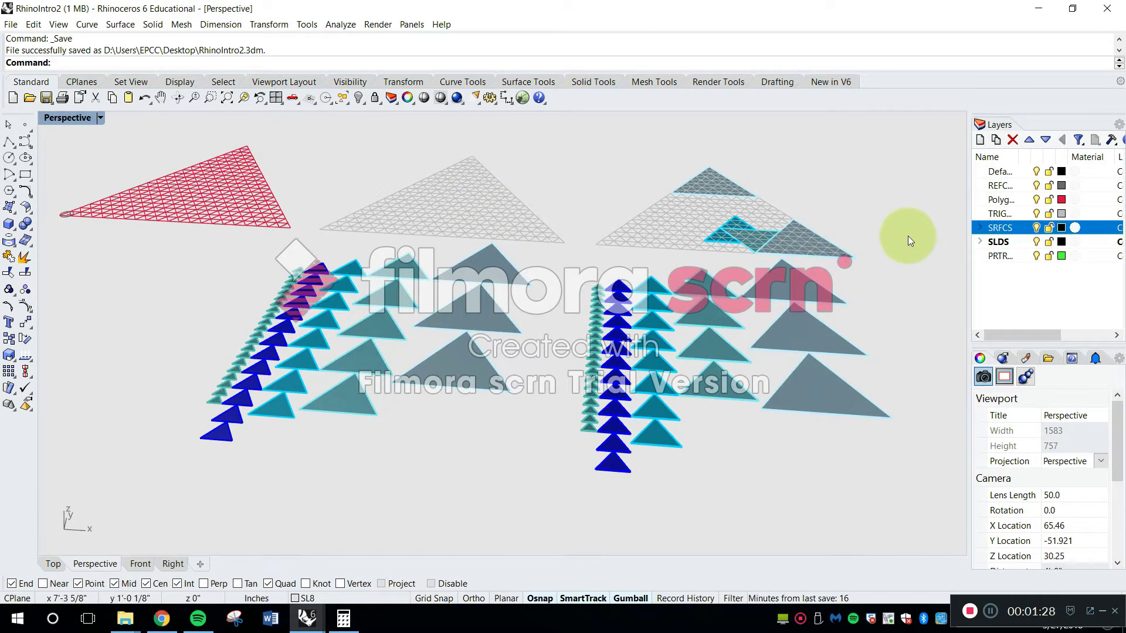
scroll(682, 252, "down", 12)
scroll(724, 222, "up", 9)
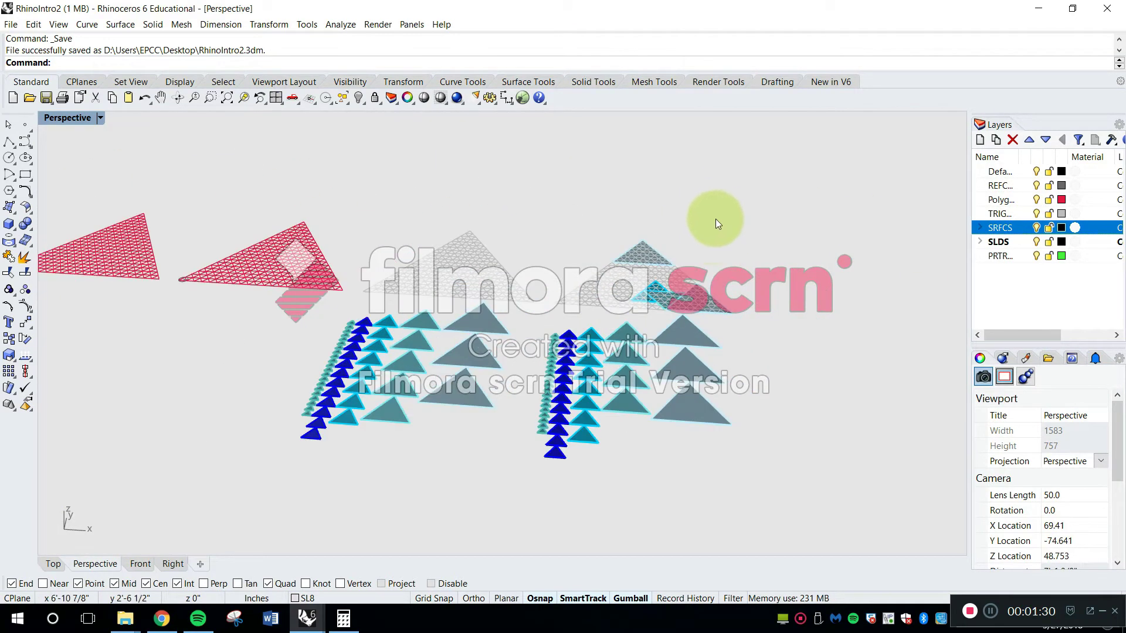
Copy the plain grey triangular grid and the neighbouring grid with its triangle surfaces to the empty area beyond them along X
type("copy")
key("space")
scroll(632, 231, "down", 7)
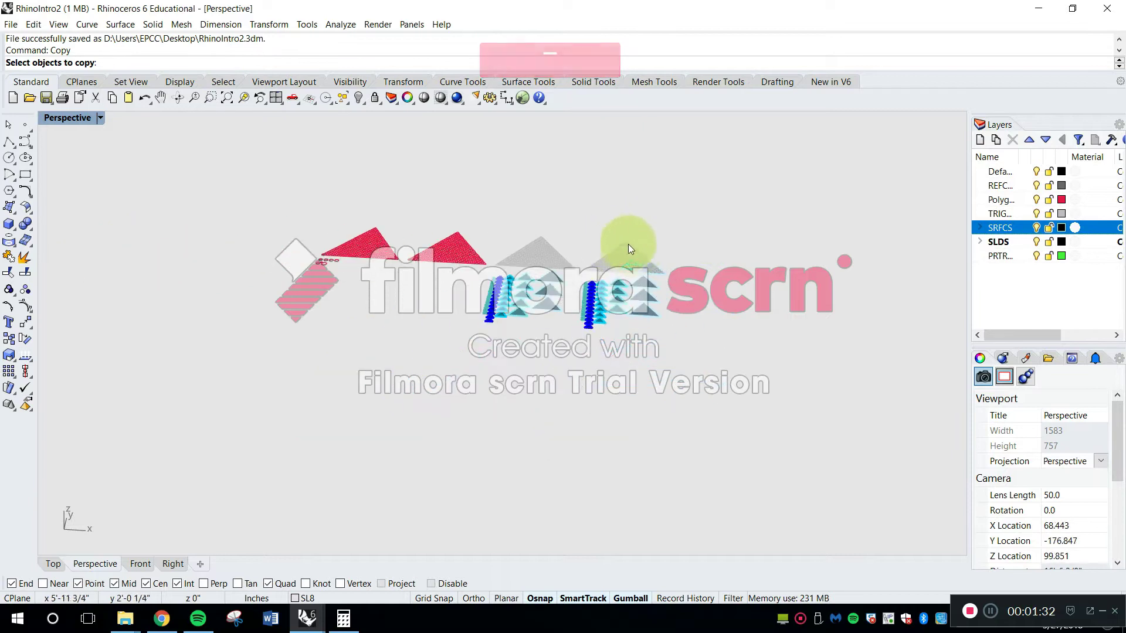
left_click(627, 252)
scroll(565, 258, "up", 8)
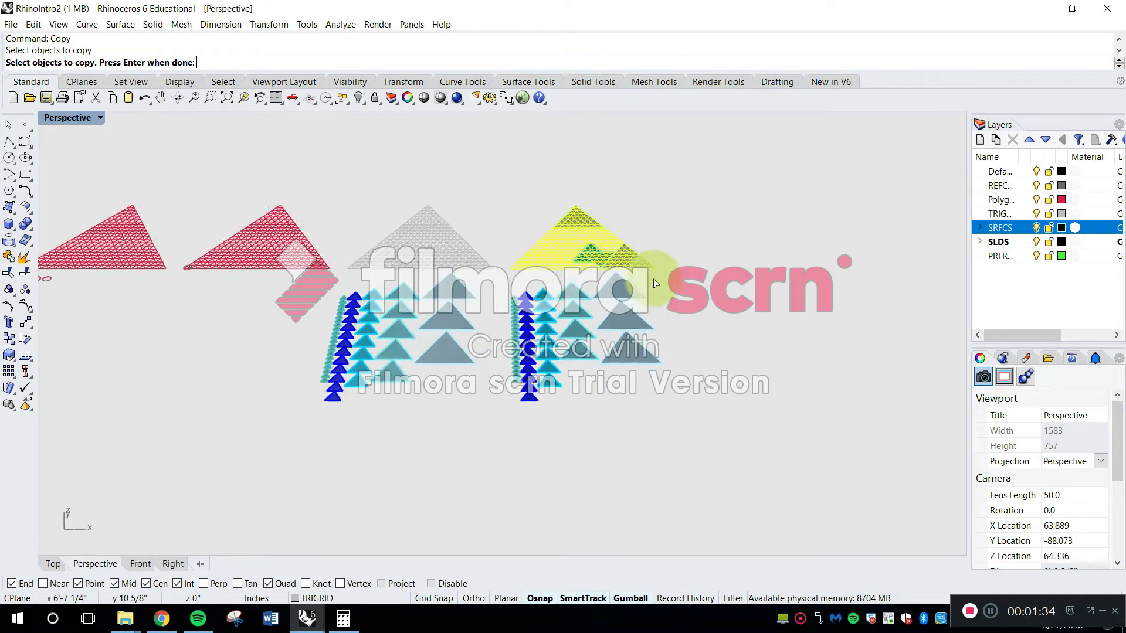
left_click_drag(659, 260, 345, 162, "shift")
scroll(311, 177, "down", 8)
key("space")
left_click(331, 164)
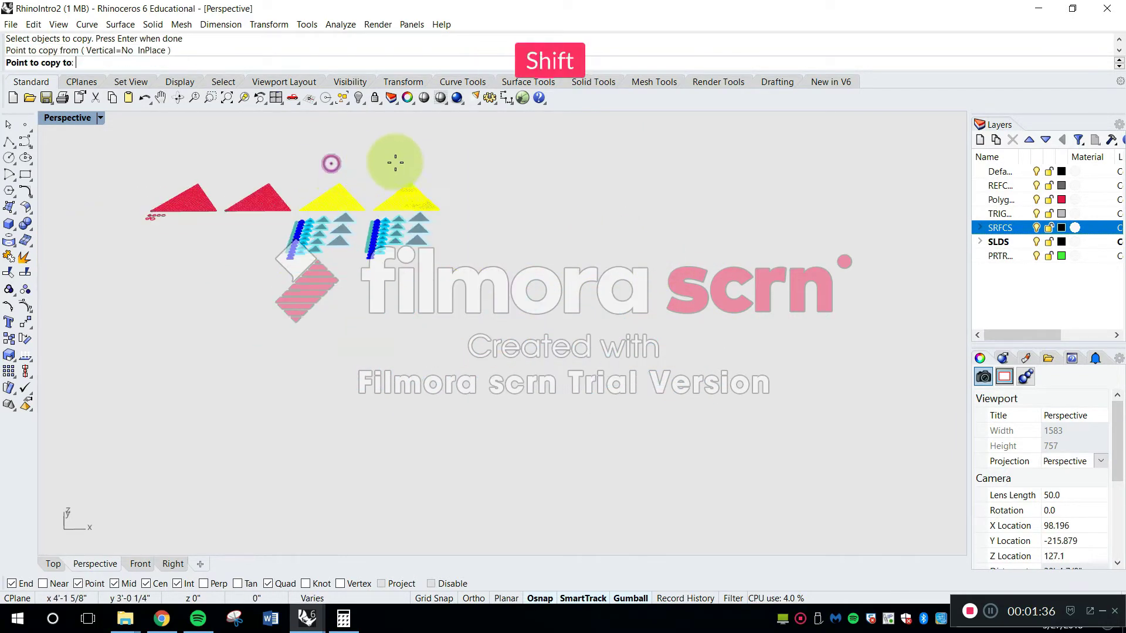
left_click(510, 180, "shift")
key("Escape")
scroll(528, 214, "up", 6)
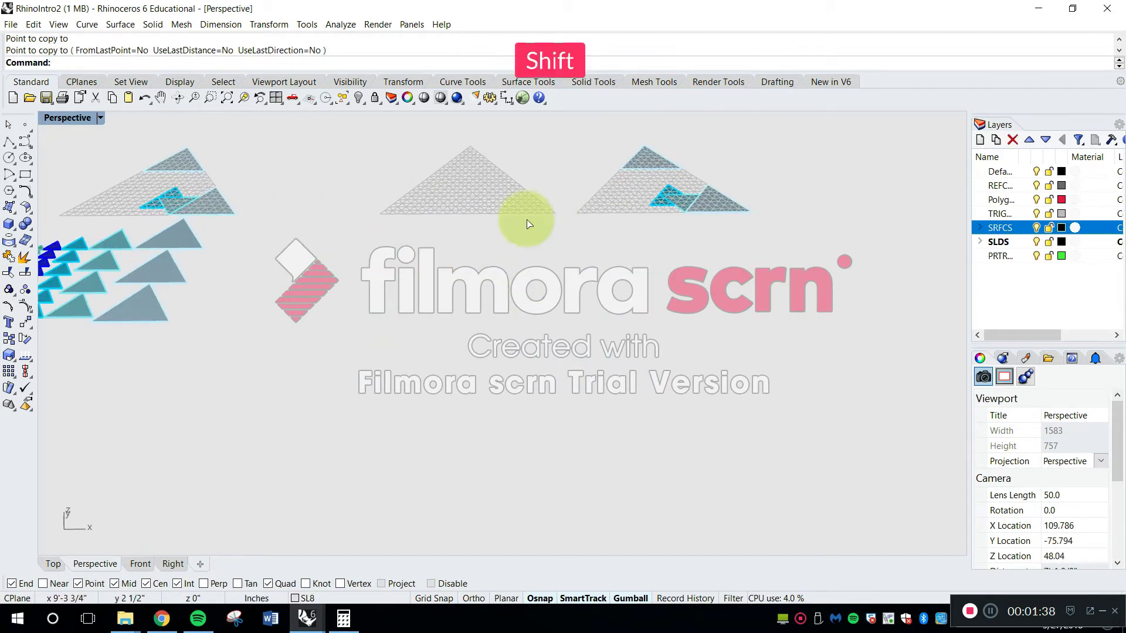
Switch to the RhinoSurfaces&Solids file and examine how the five pyramids of different sizes sit on the grid
left_click(298, 621)
left_click(266, 569)
scroll(580, 373, "down", 15)
scroll(389, 358, "up", 10)
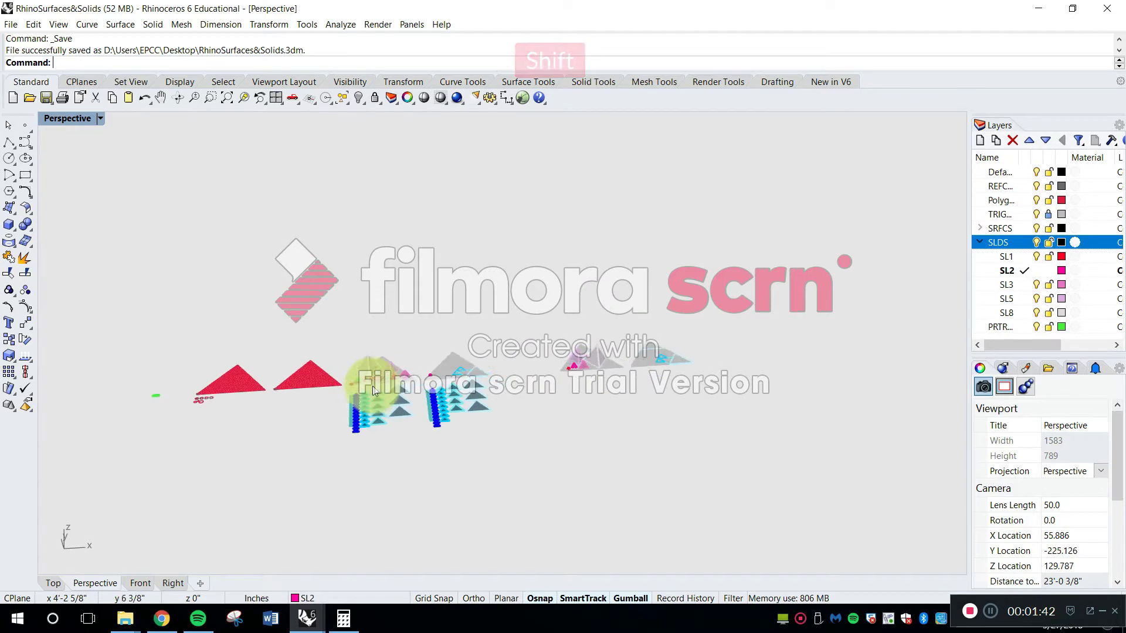
right_click_drag(491, 326, 790, 288, "shift")
scroll(705, 321, "up", 8)
right_click_drag(712, 300, 595, 337, "shift")
scroll(455, 362, "up", 2)
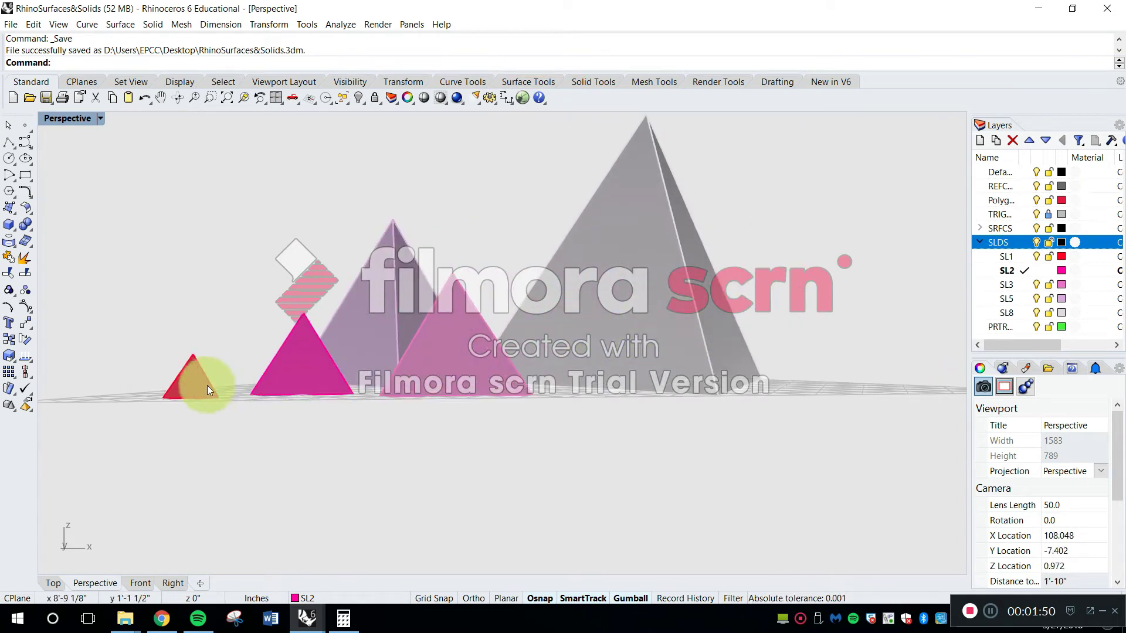
right_click_drag(604, 261, 614, 331)
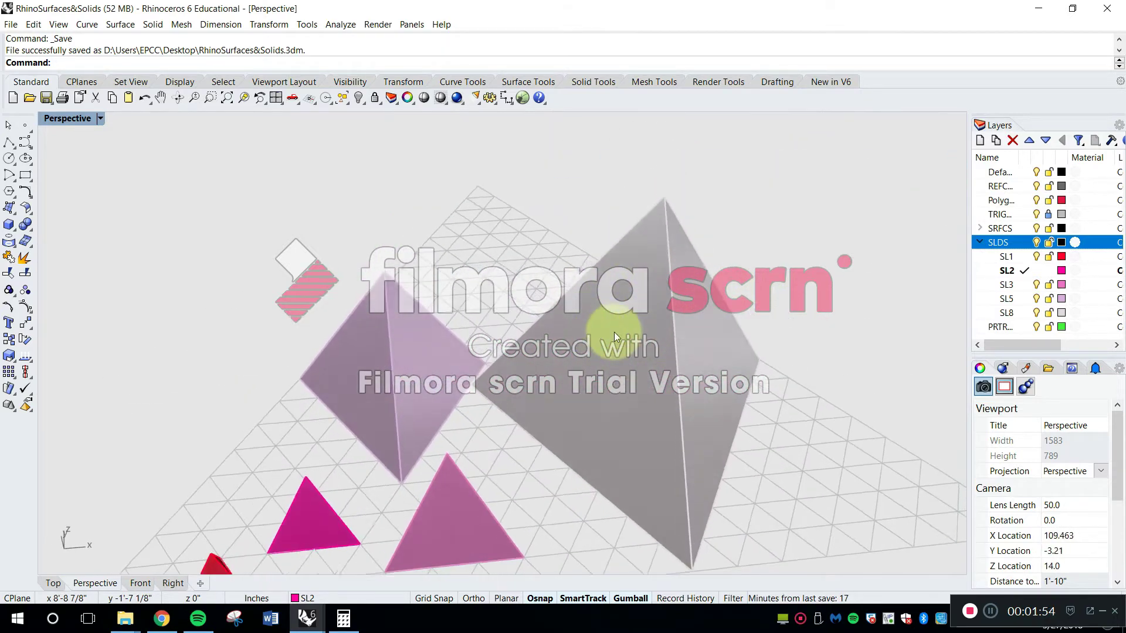
scroll(614, 332, "down", 8)
right_click_drag(604, 376, 652, 322, "shift")
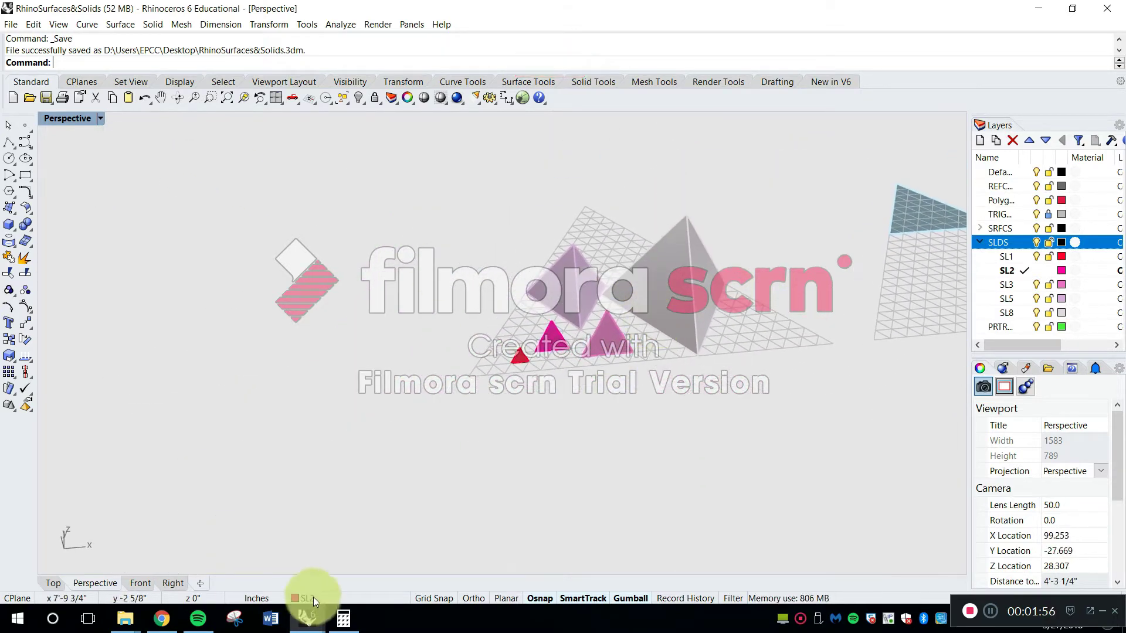
Return to the RhinoIntro2 file and show the copied grids in the maximized Top view
left_click(306, 616)
left_click(376, 565)
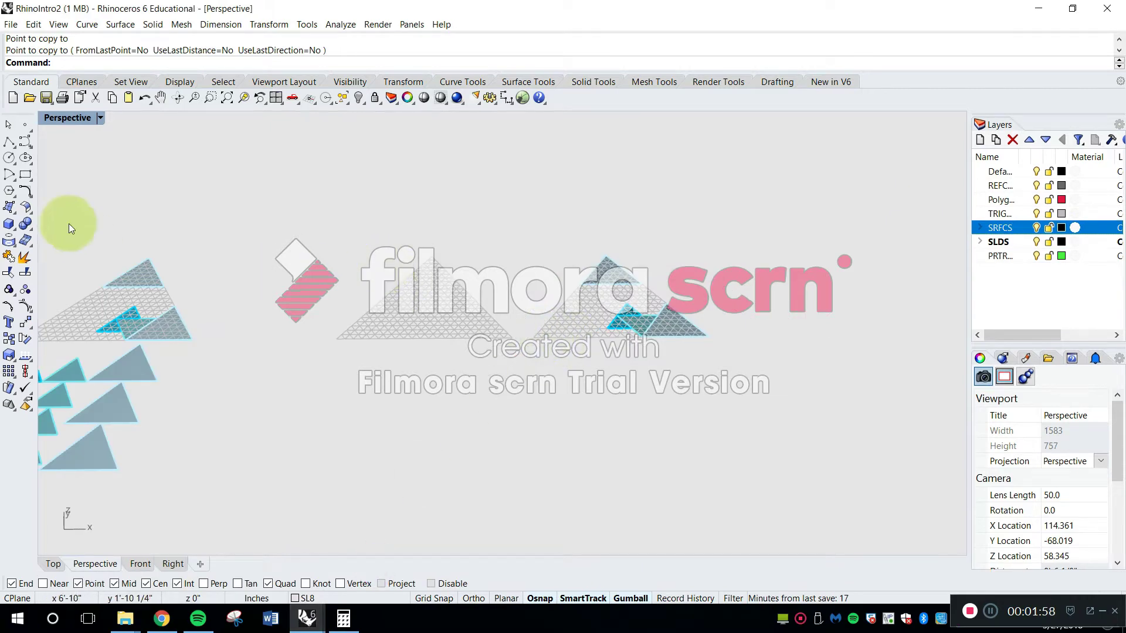
double_click(72, 120)
double_click(51, 117)
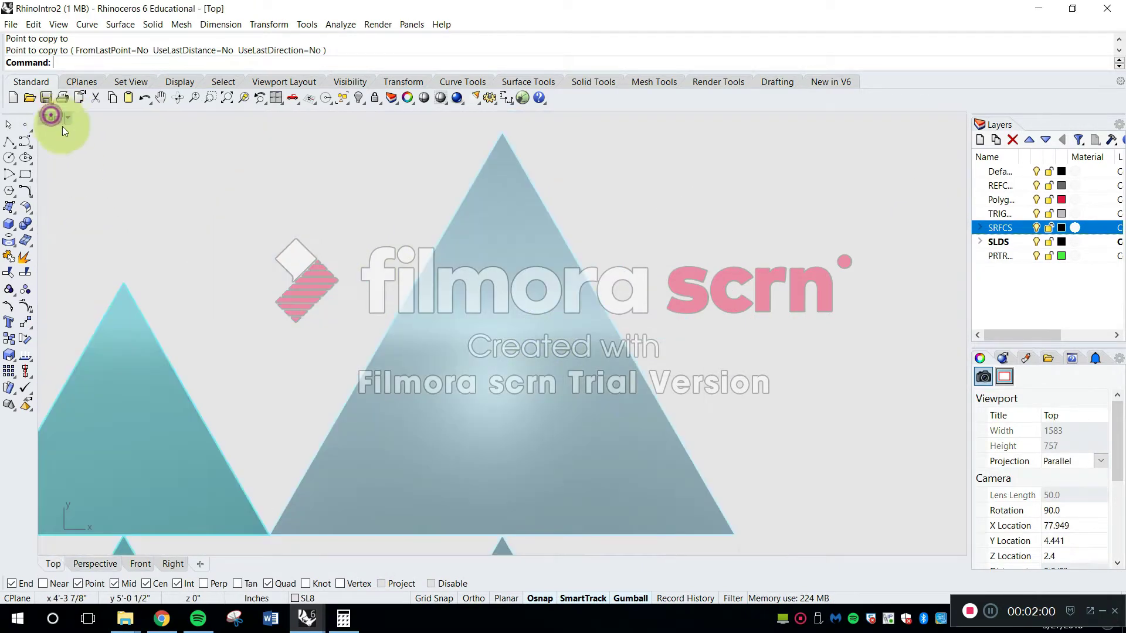
scroll(346, 287, "down", 15)
scroll(509, 220, "up", 14)
scroll(388, 266, "up", 6)
scroll(387, 270, "down", 6)
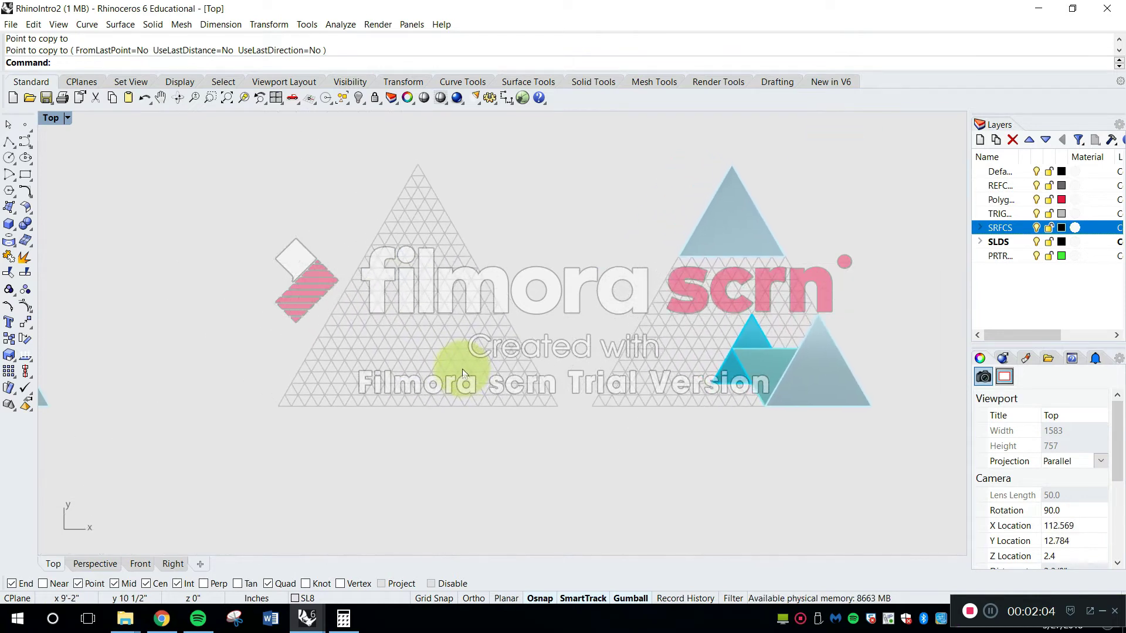
Try SrfPt by making a freehand four-corner surface beside the plain copied grid, and delete that surface
key("Escape")
type("S")
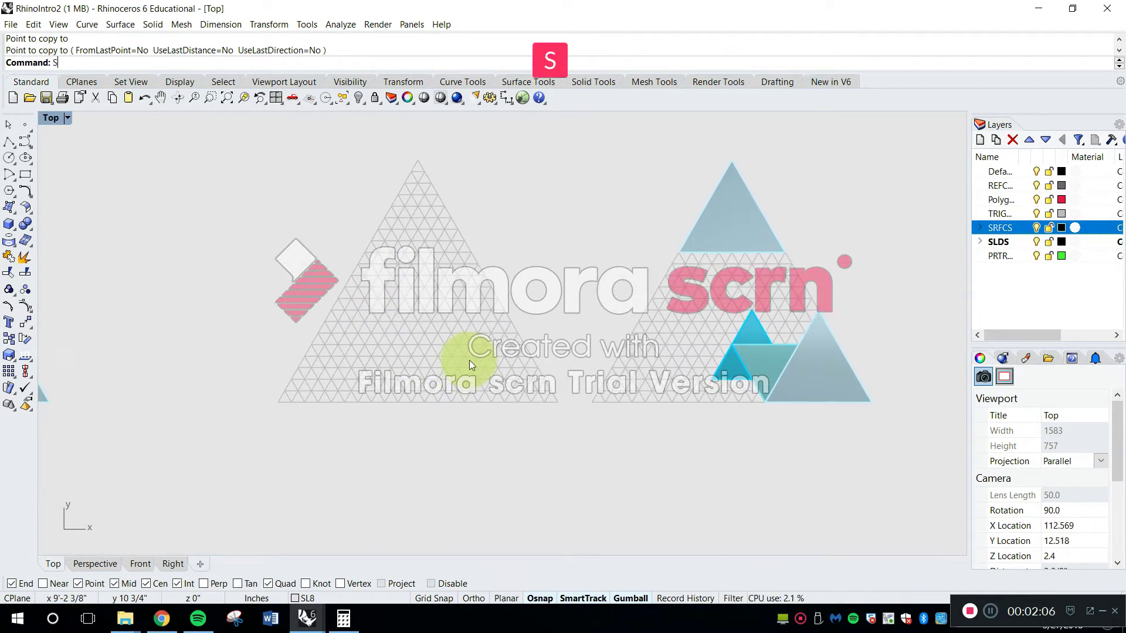
type("rfPt")
key("Return")
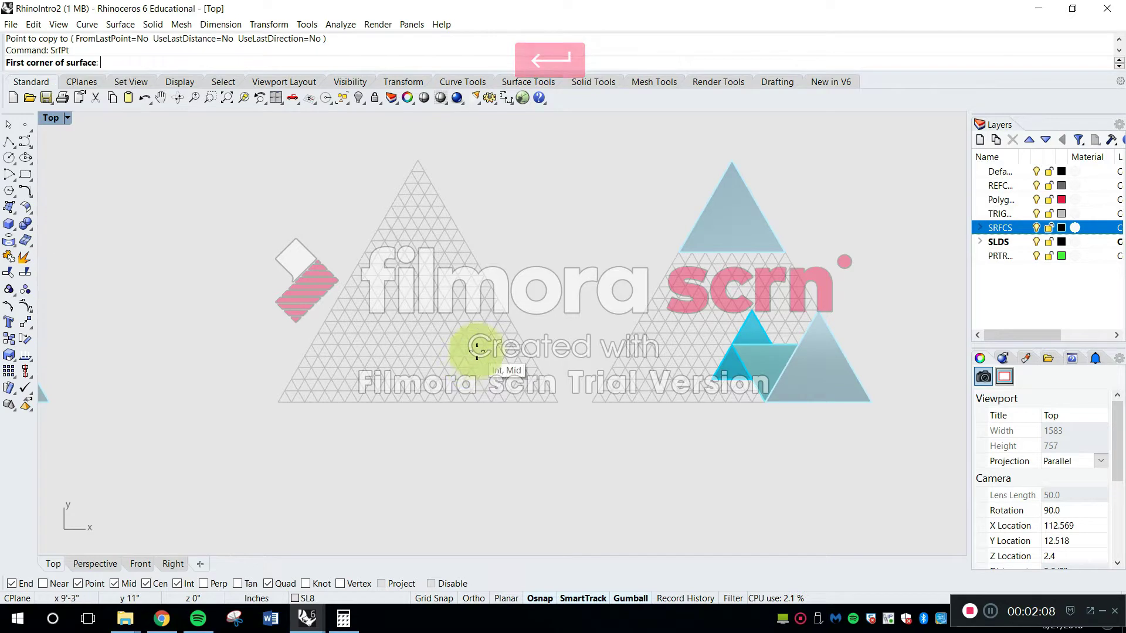
left_click(278, 258)
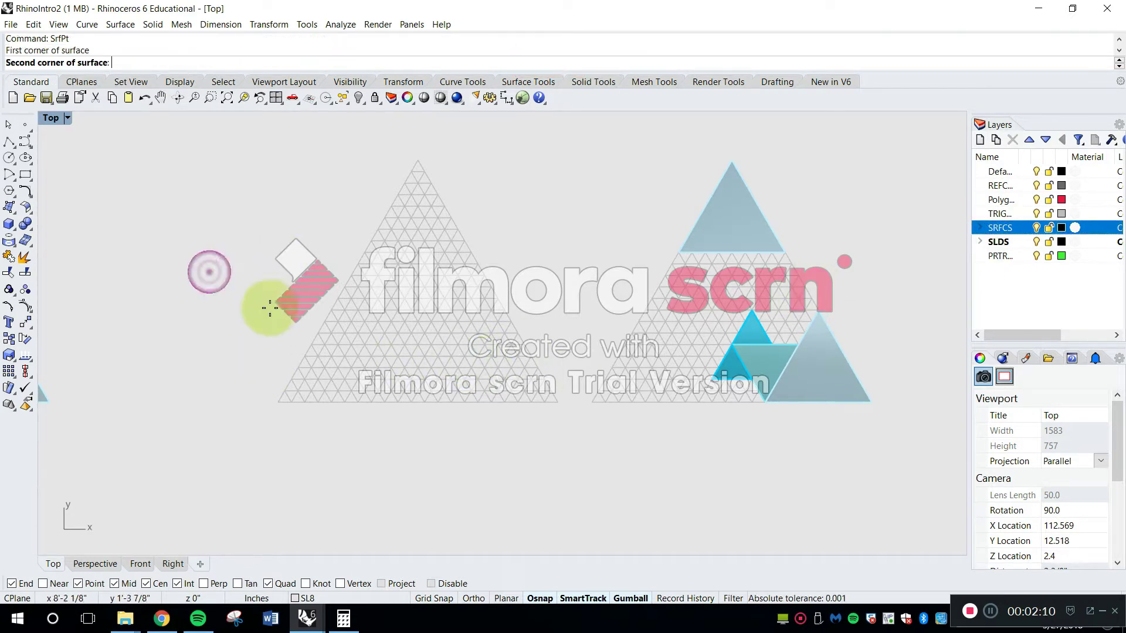
left_click(265, 278)
left_click(213, 349)
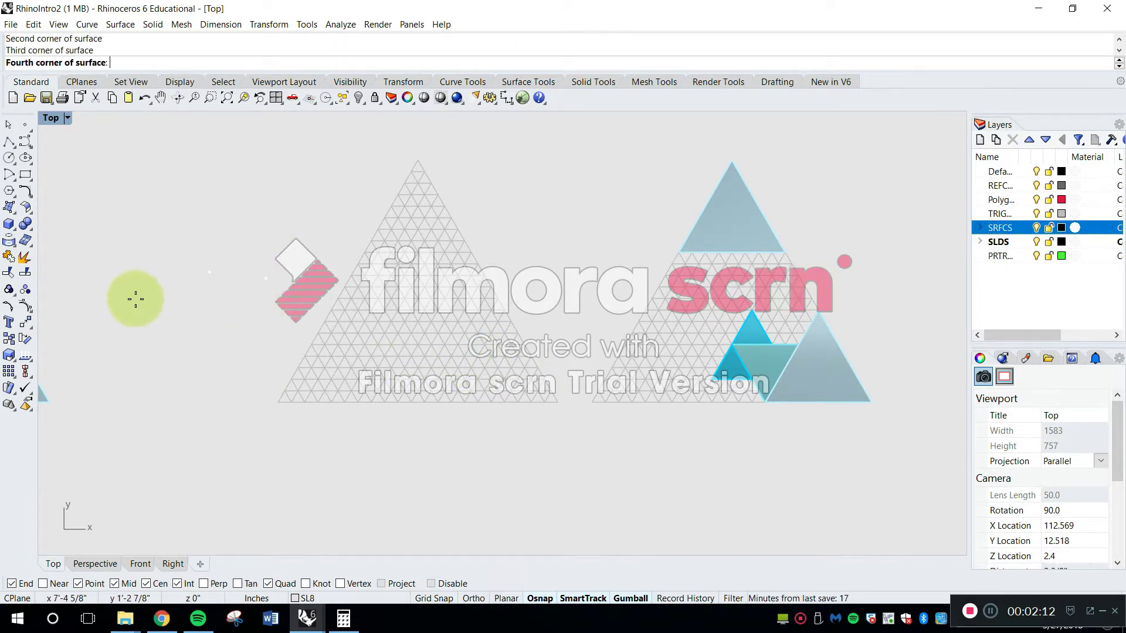
left_click(137, 301)
right_click_drag(151, 305, 342, 309)
left_click(320, 300)
key("Delete")
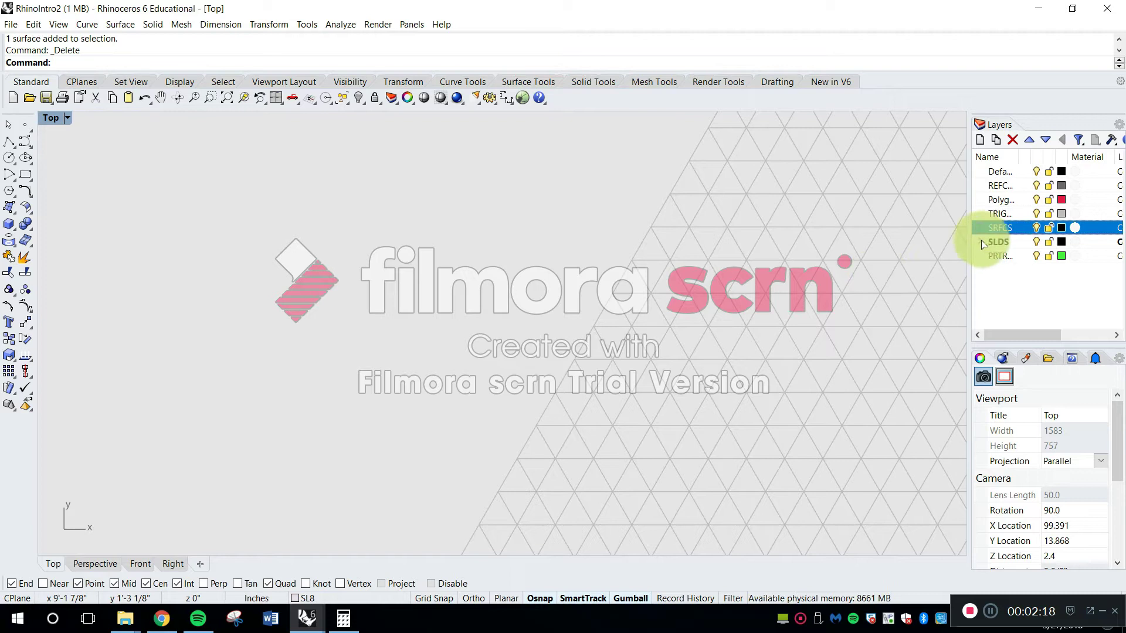
Inspect the sublayers of the SLDS and SRFCS layers and collapse both groups again
left_click(981, 242)
left_click(980, 241)
left_click(993, 228)
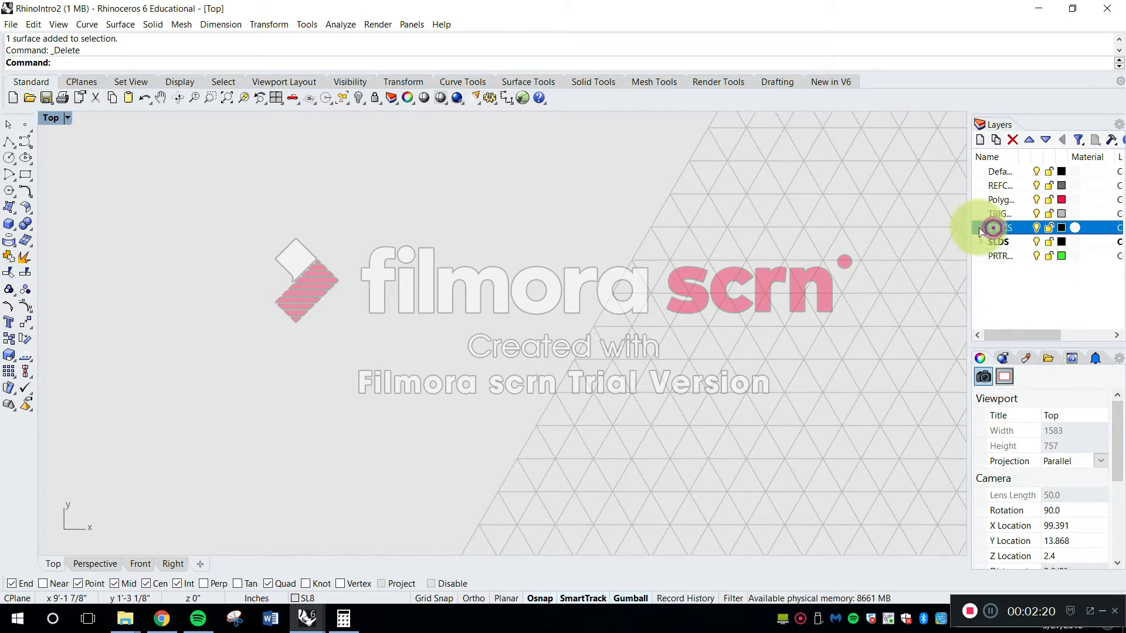
left_click(980, 228)
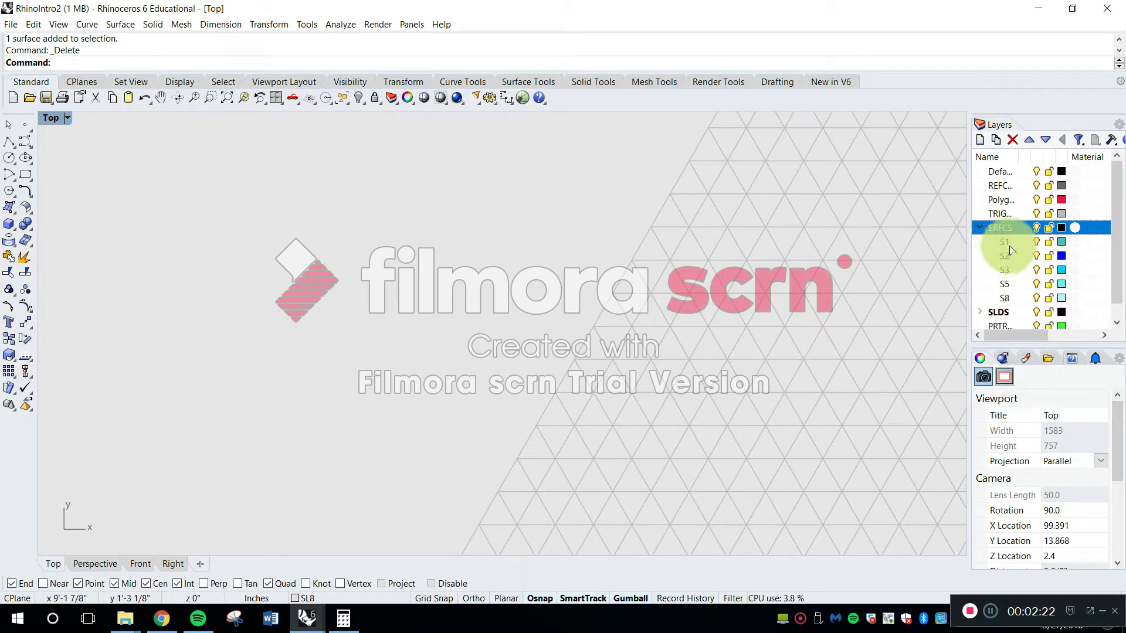
left_click(980, 228)
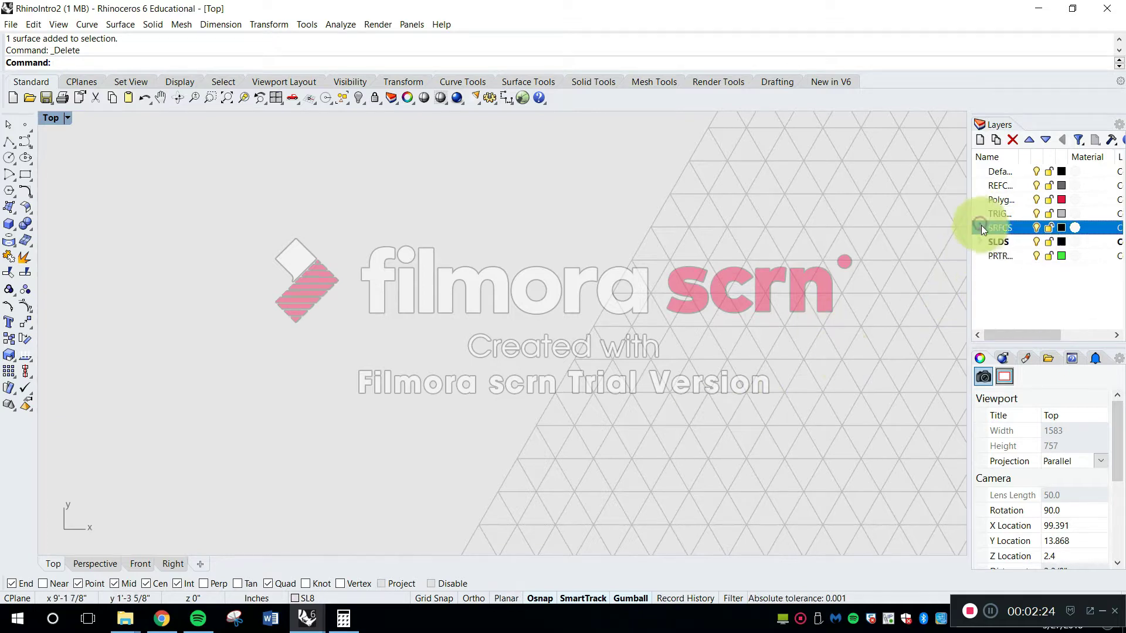
Try adding a new layer to the layer list, delete it, and select the SLDS layer
left_click(993, 240)
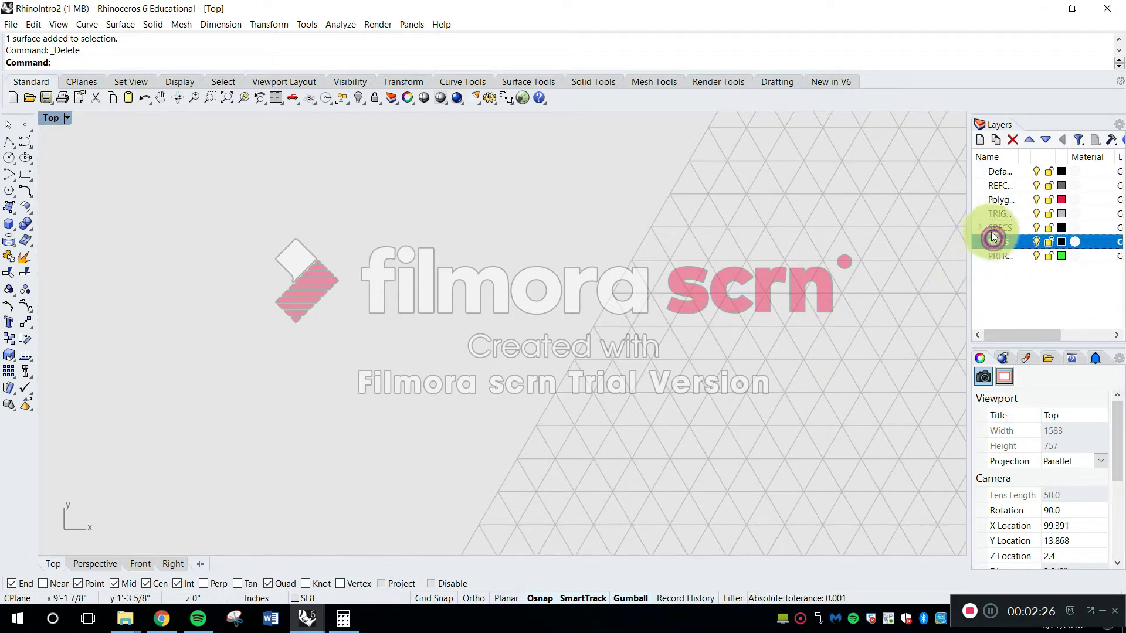
left_click(1014, 287)
left_click(980, 140)
left_click(1007, 285)
left_click(1005, 270)
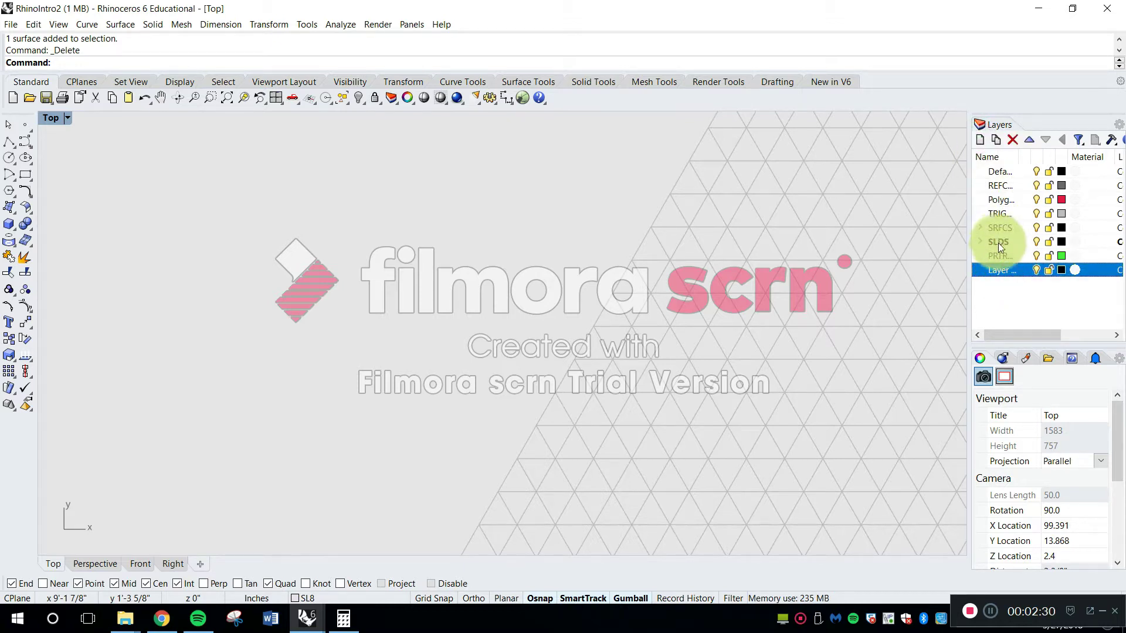
key("Delete")
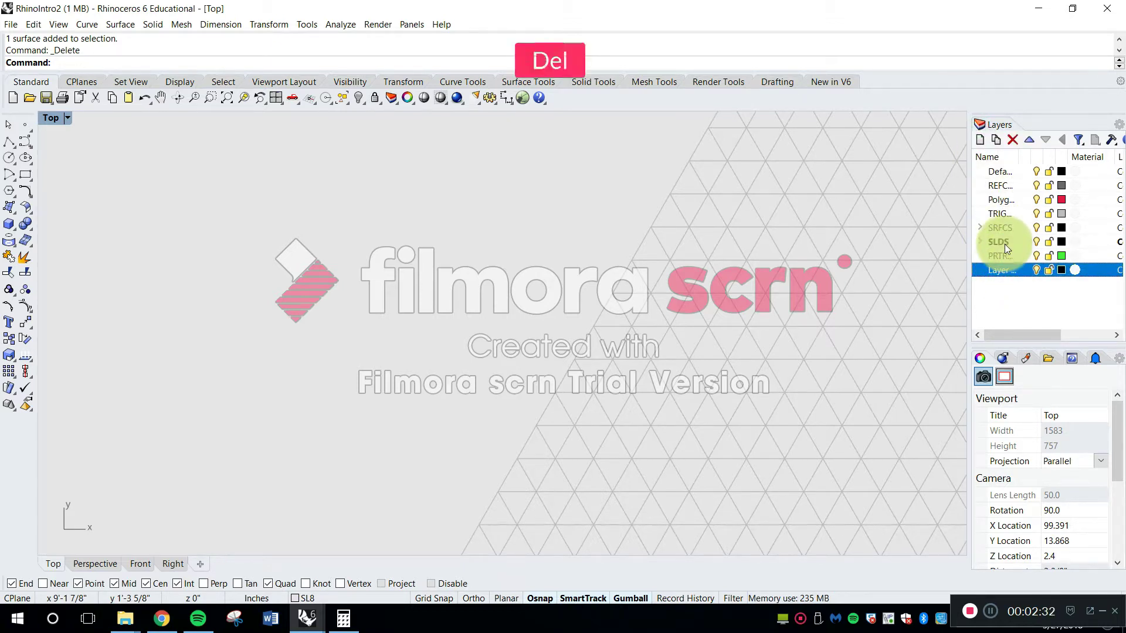
left_click(997, 244)
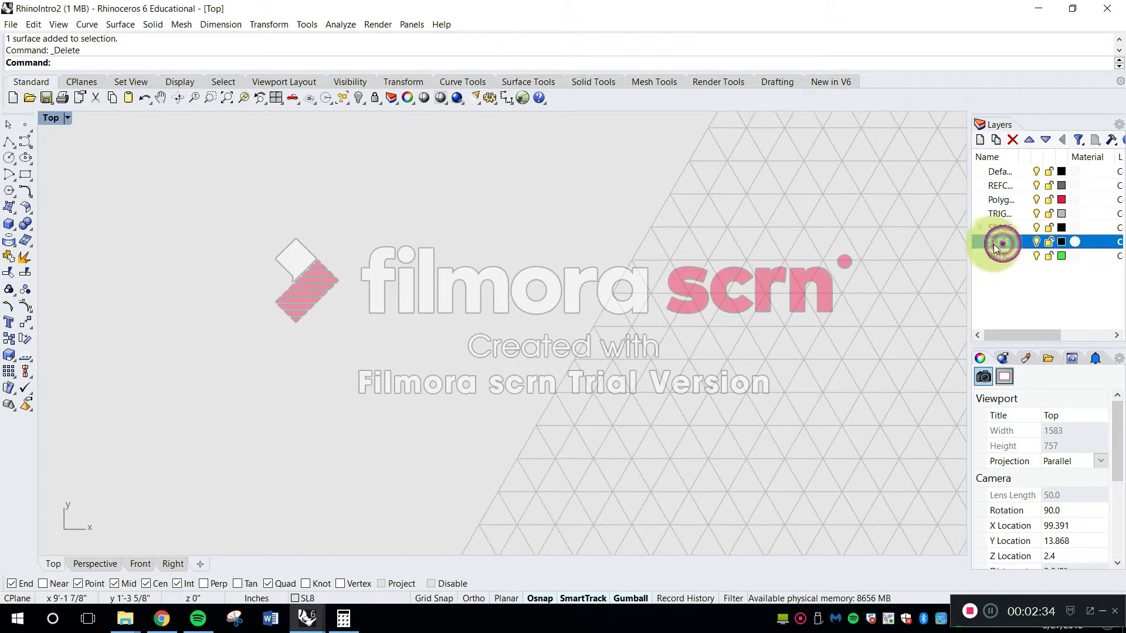
Expand the SLDS layer group and keep its parent layer selected
left_click(978, 241)
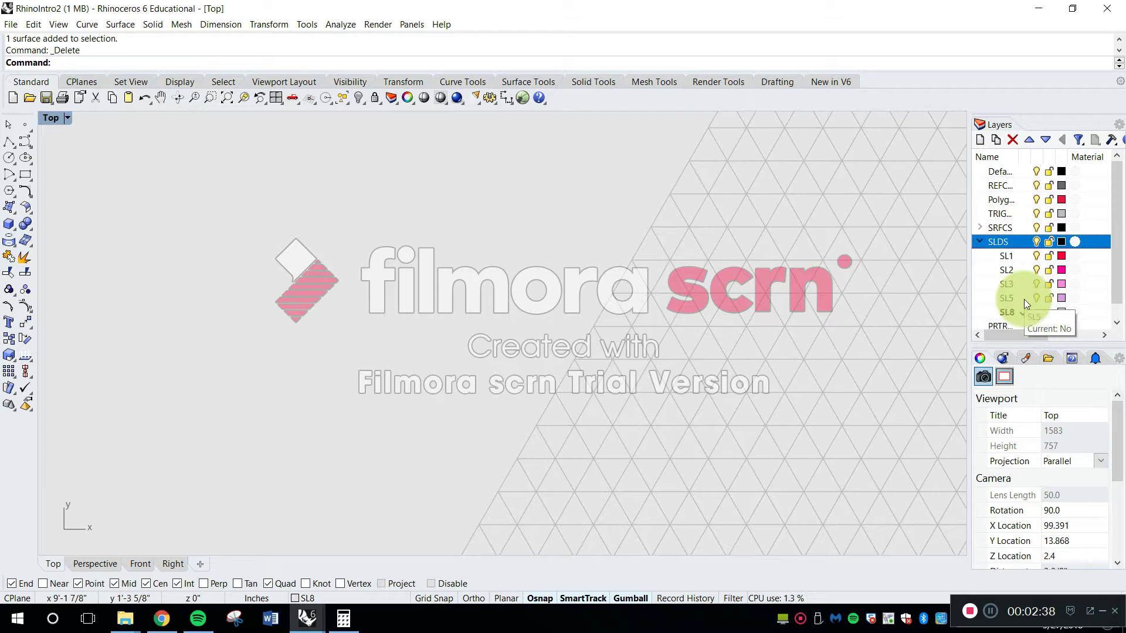
left_click(1006, 243)
left_click(1000, 269)
left_click(995, 242)
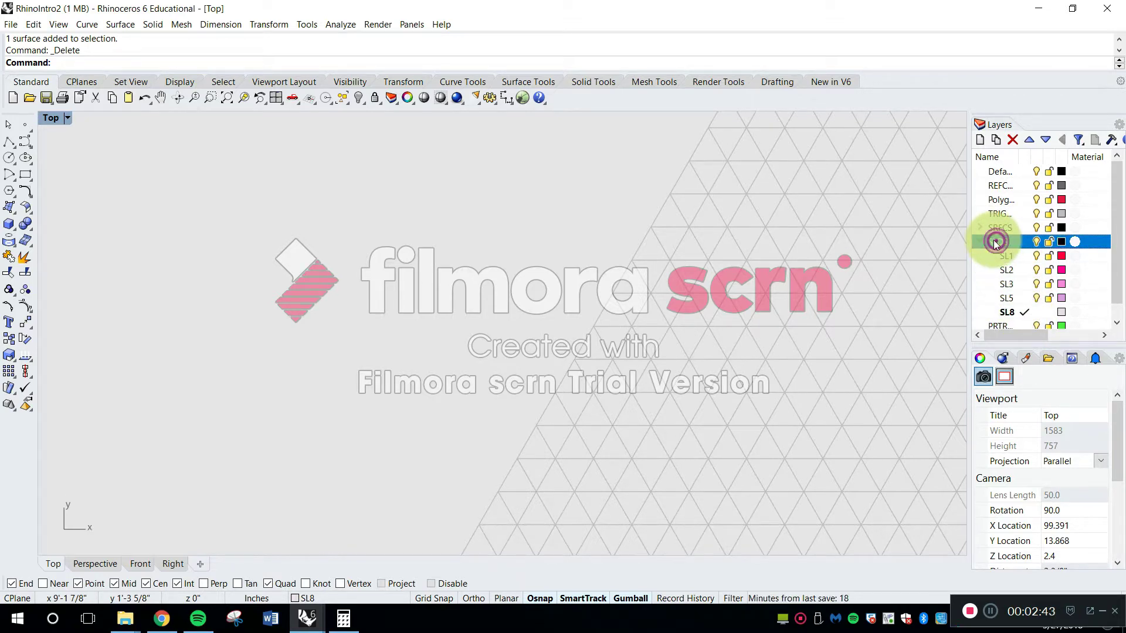
Try adding a sublayer named SL1 under SLDS, cancel the renaming, and delete the new sublayer
left_click(998, 140)
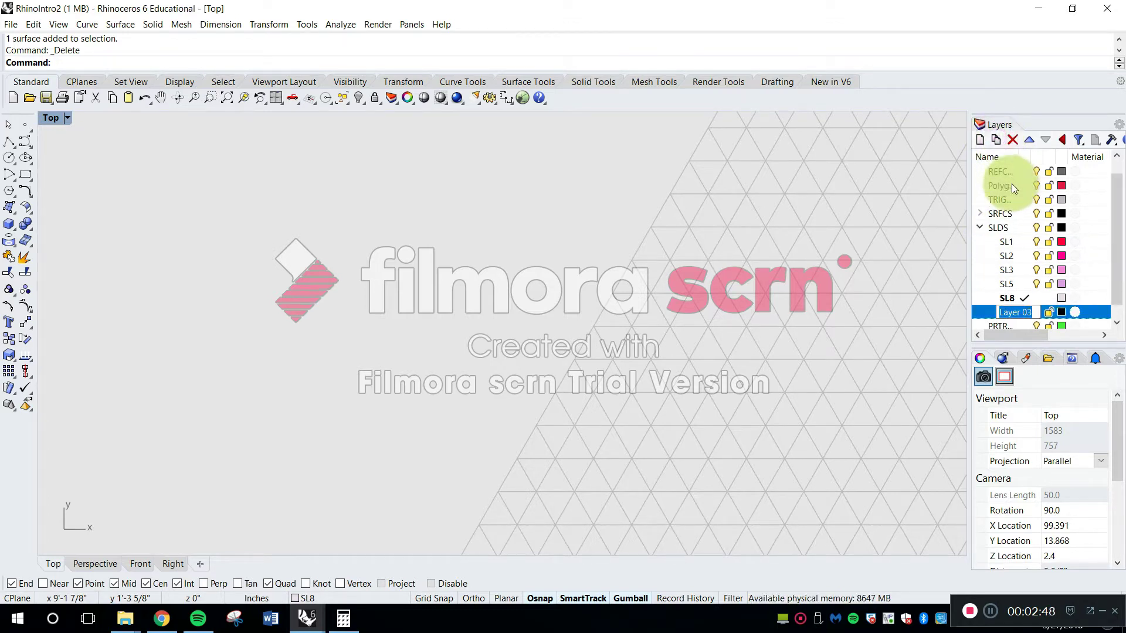
key("Caps_Lock")
type("SL")
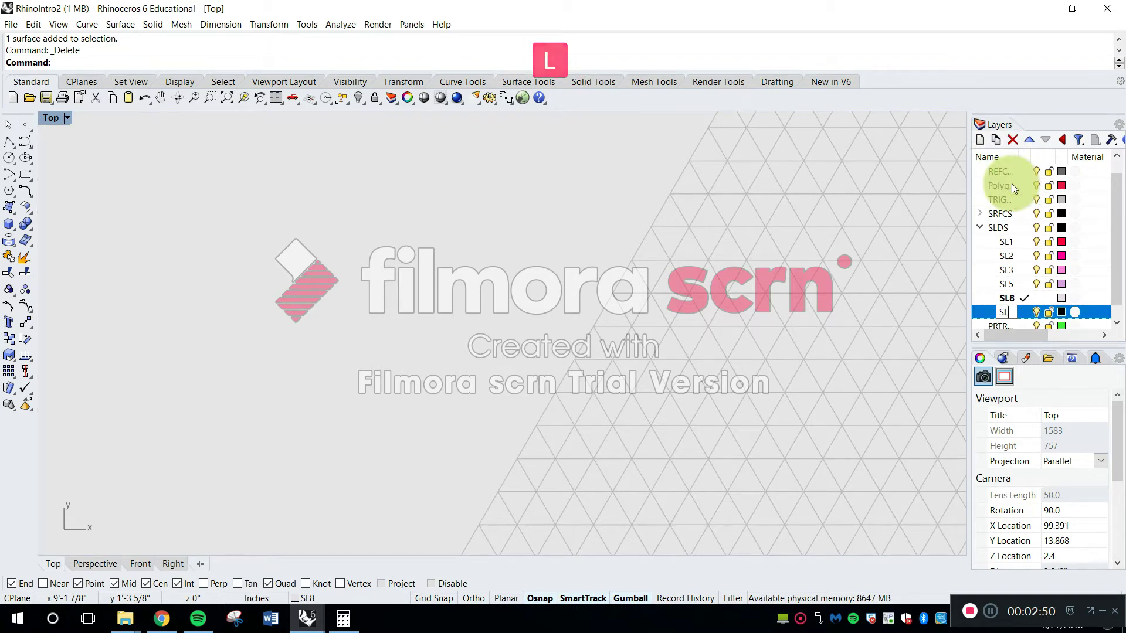
type("1")
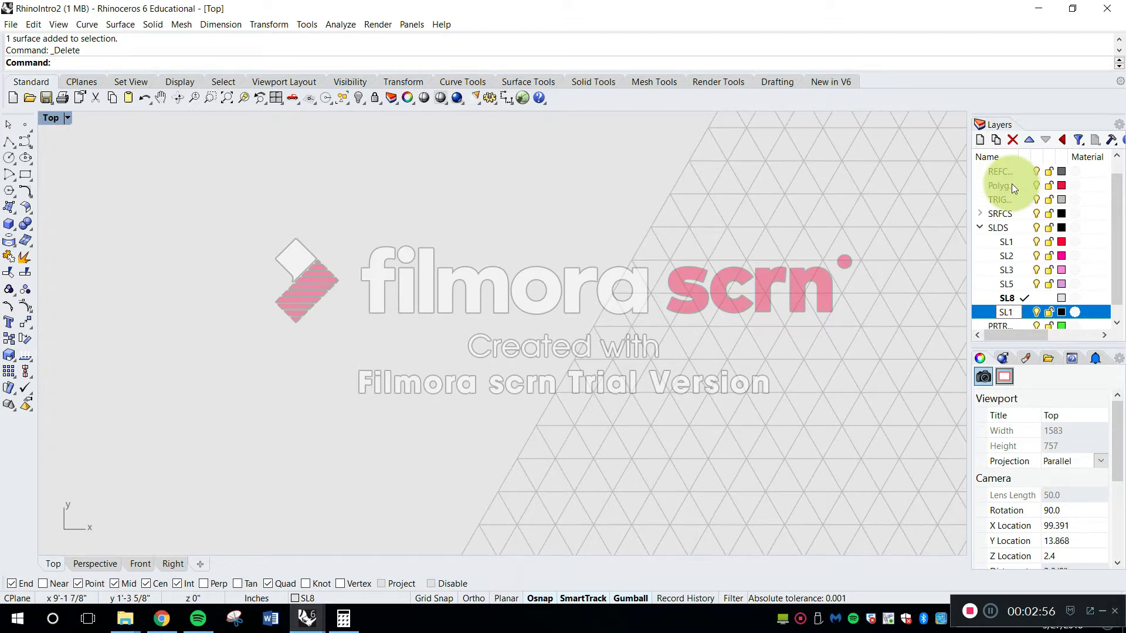
key("Escape")
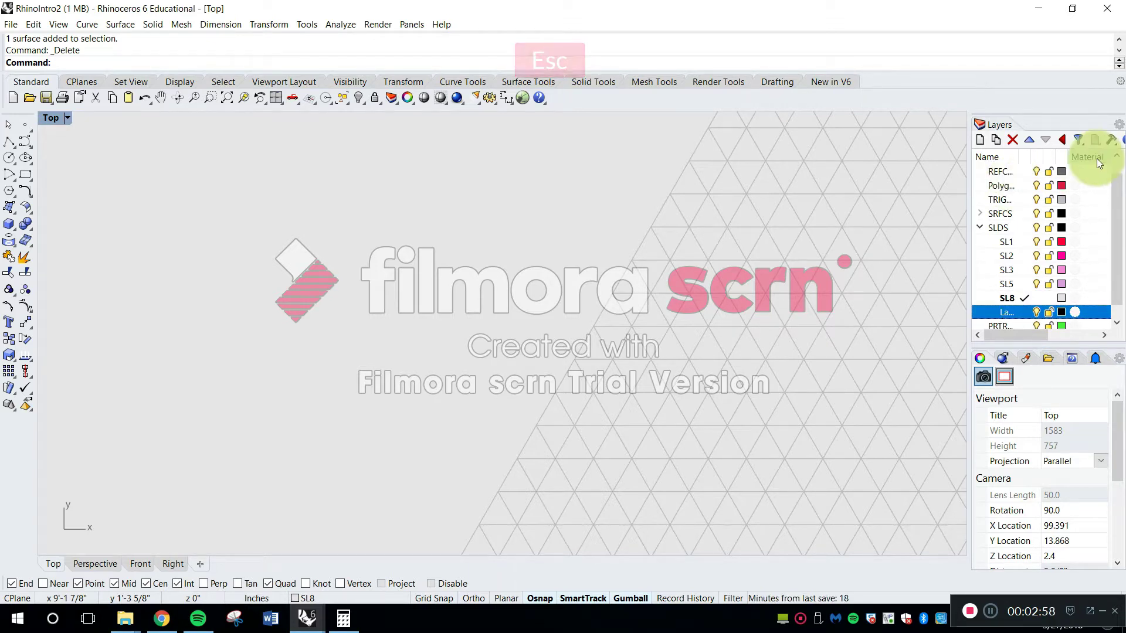
key("Delete")
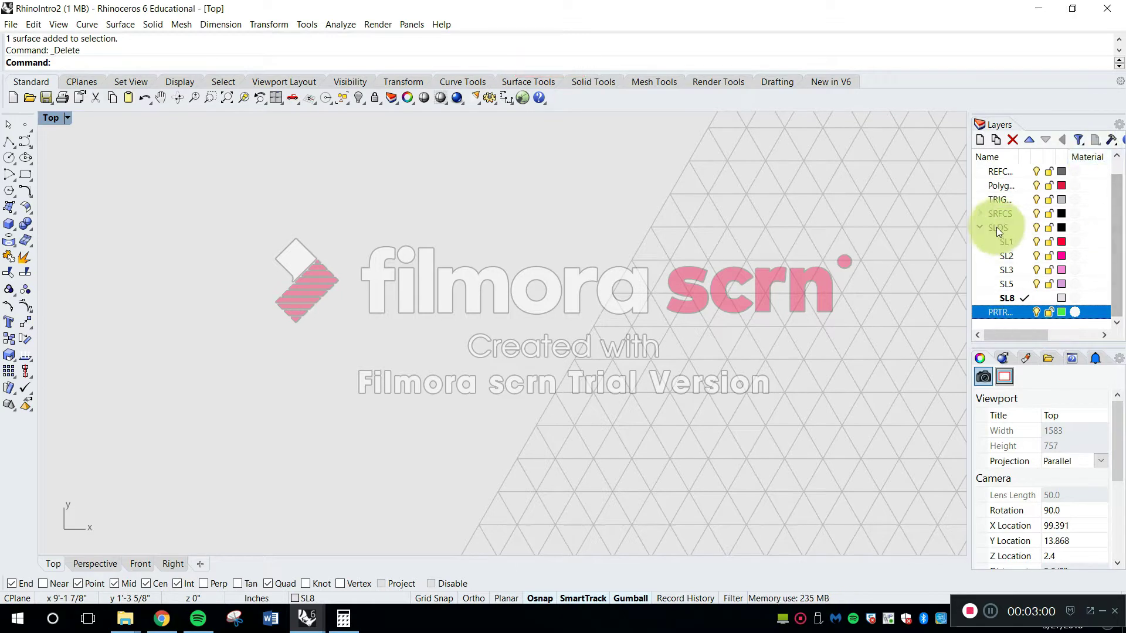
Expand the SRFCS layer group and make the SL1 sublayer under SLDS the current layer
left_click(979, 214)
scroll(997, 229, "down", 3)
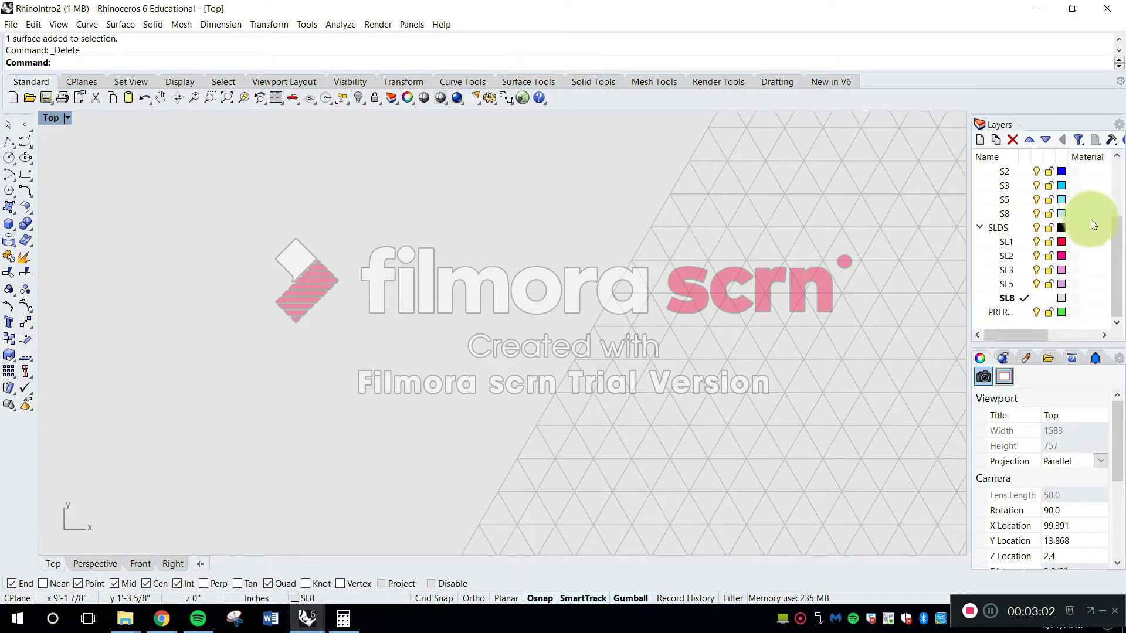
left_click_drag(1122, 247, 1116, 234)
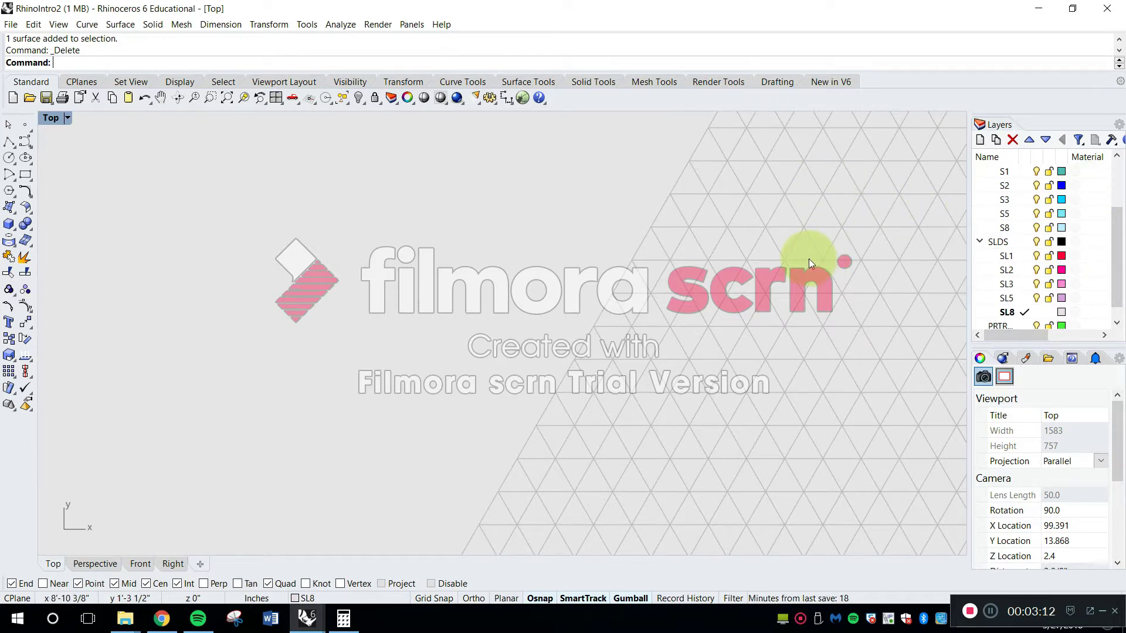
right_click_drag(716, 382, 411, 320)
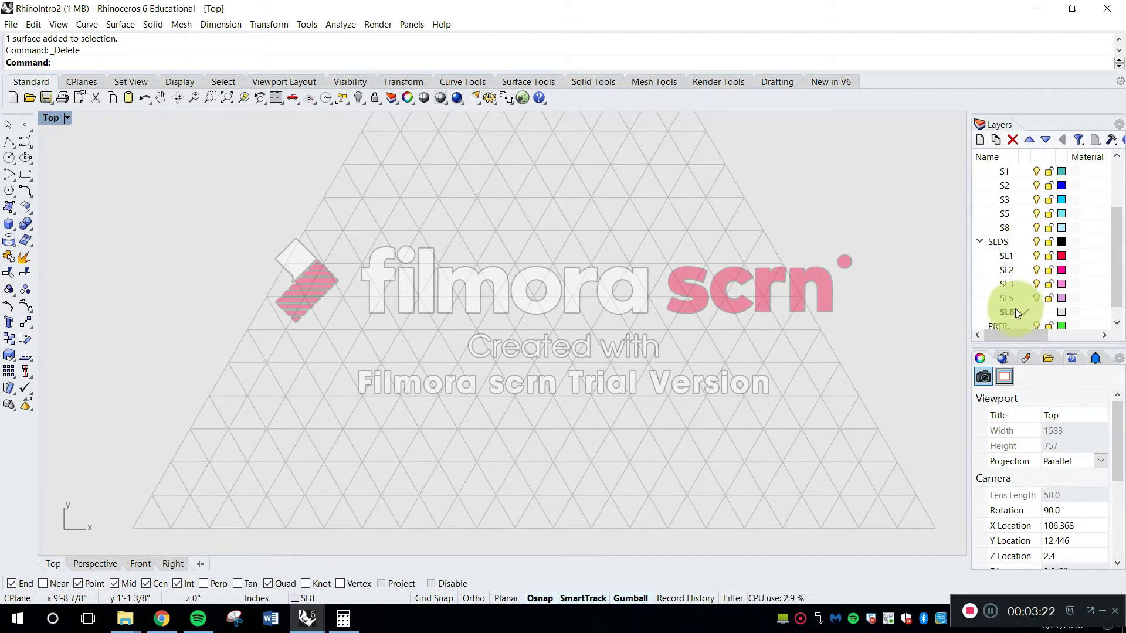
left_click(1025, 256)
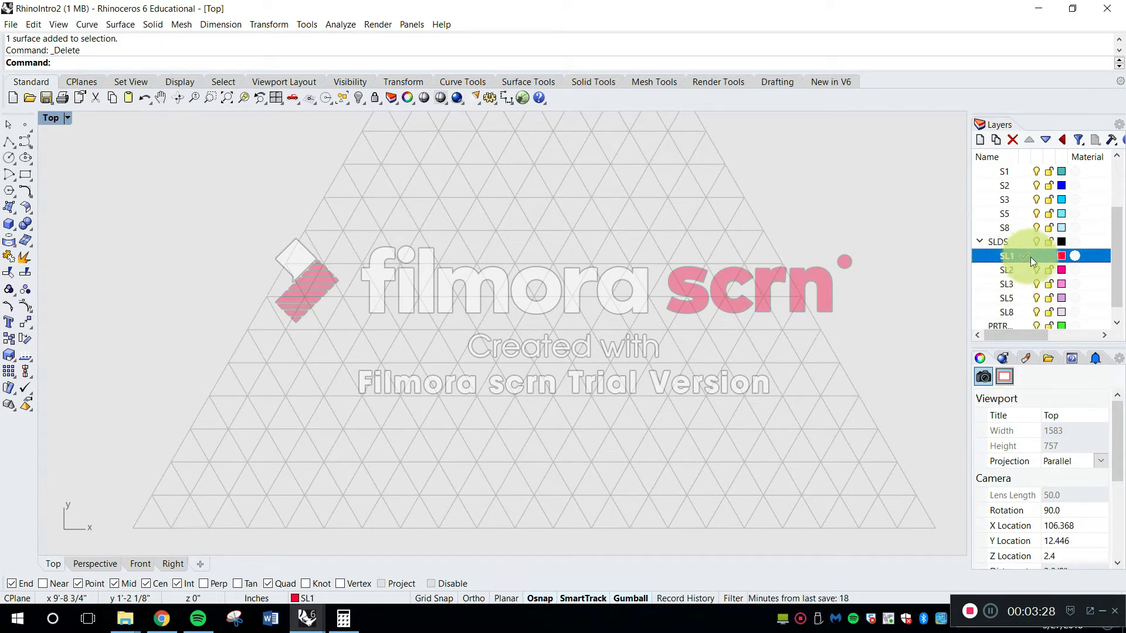
Create a three-corner SrfPt surface on an upward-pointing cell near the lower-left corner of the triangular grid
right_click_drag(495, 386, 508, 378)
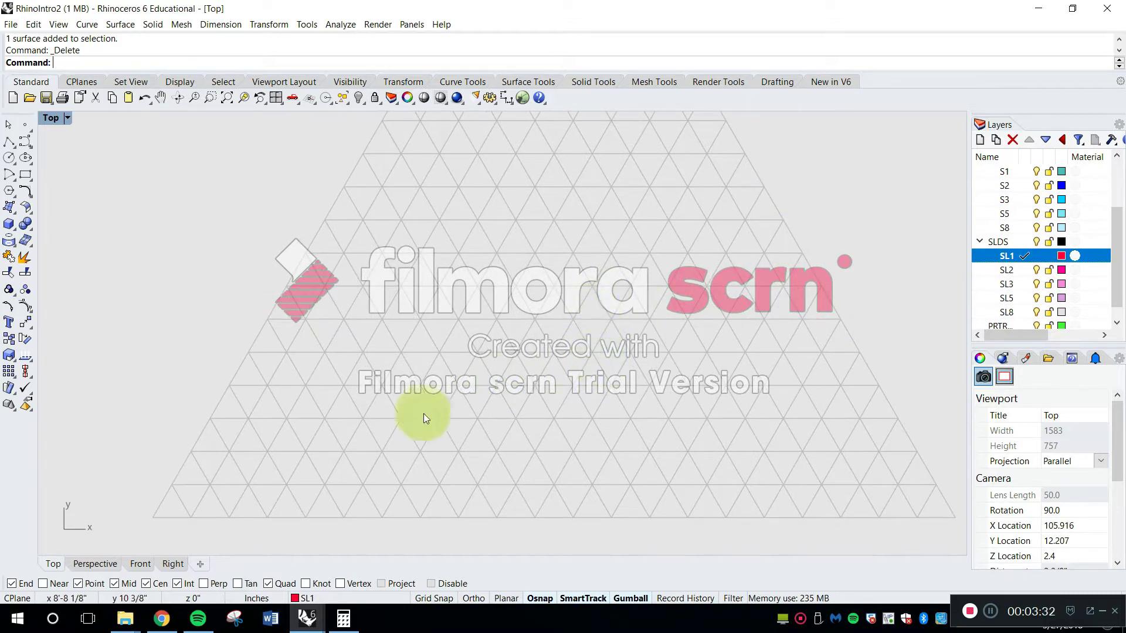
key("Escape")
key("s")
key("Return")
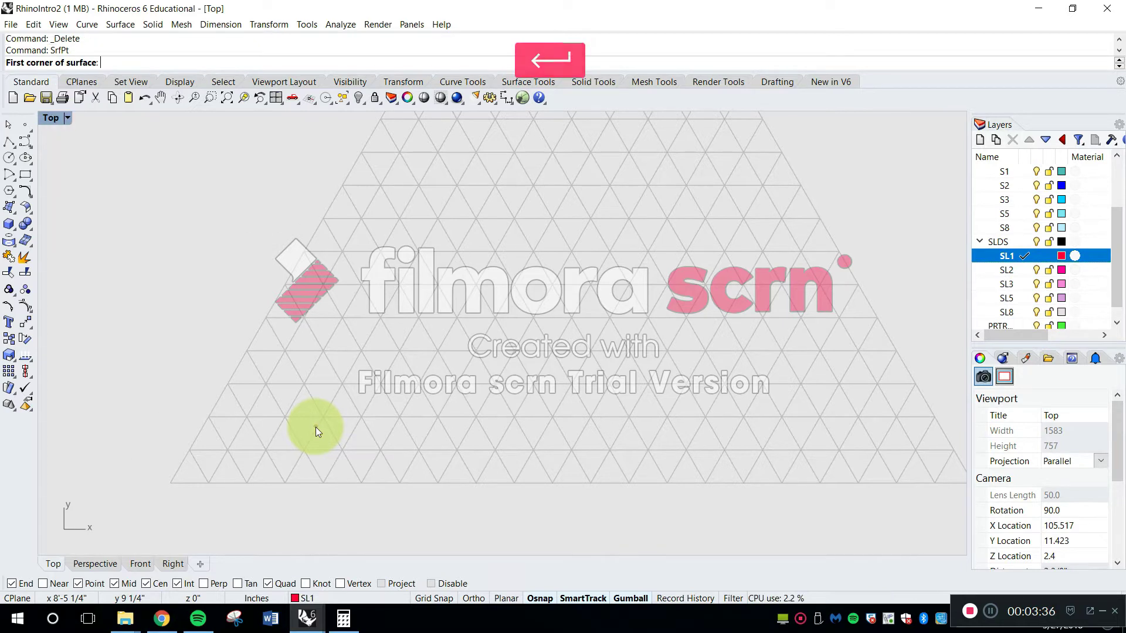
scroll(302, 420, "up", 3)
left_click(273, 416)
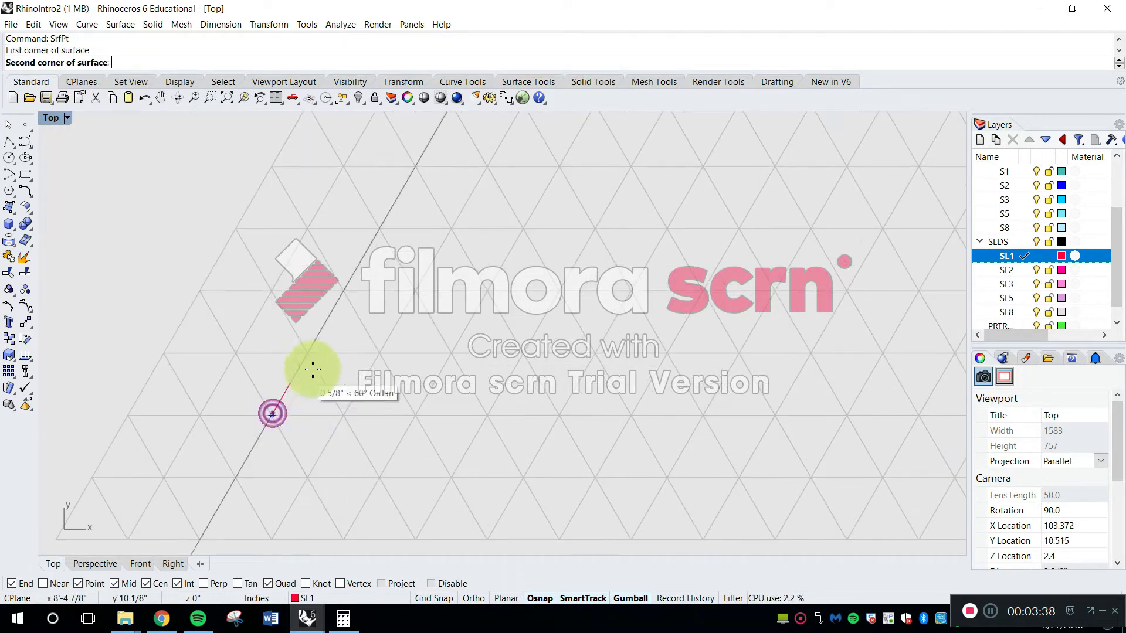
left_click(307, 354)
left_click(344, 414)
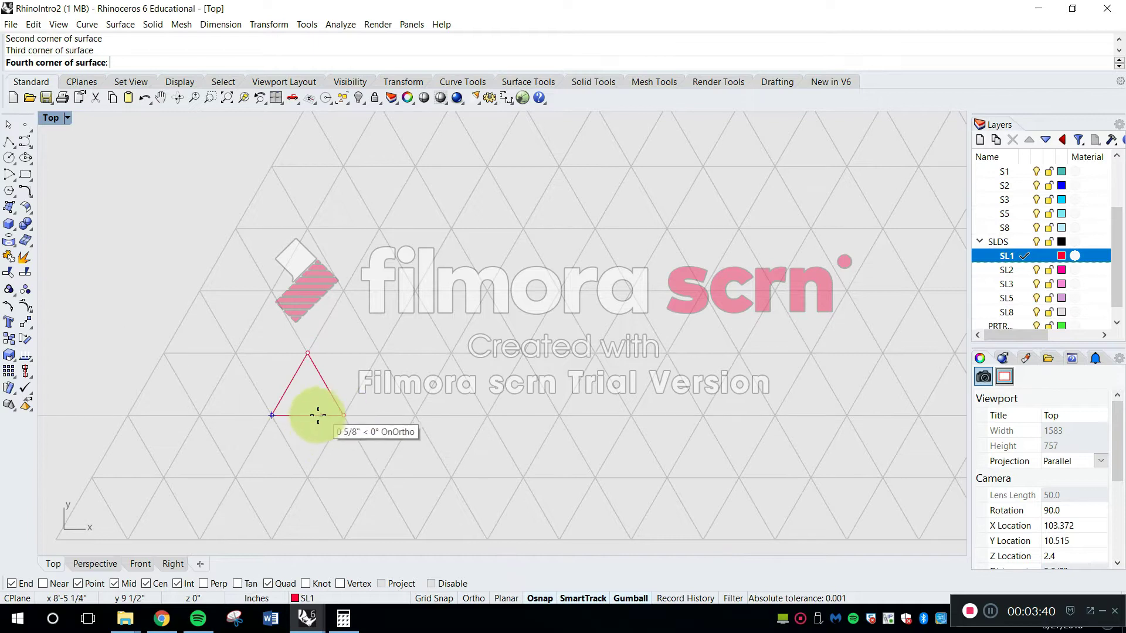
key("Return")
Create a second SrfPt triangle on the grid cell directly below, sharing the first triangle's base edge
right_click_drag(314, 438, 434, 385)
scroll(392, 373, "up", 3)
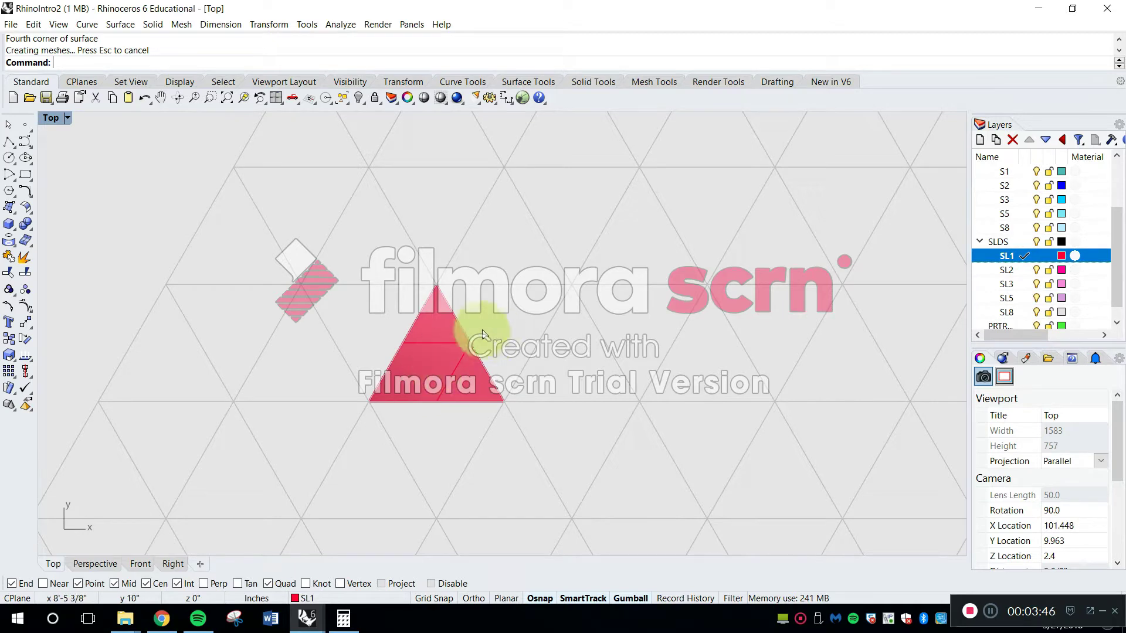
key("space")
left_click(369, 401)
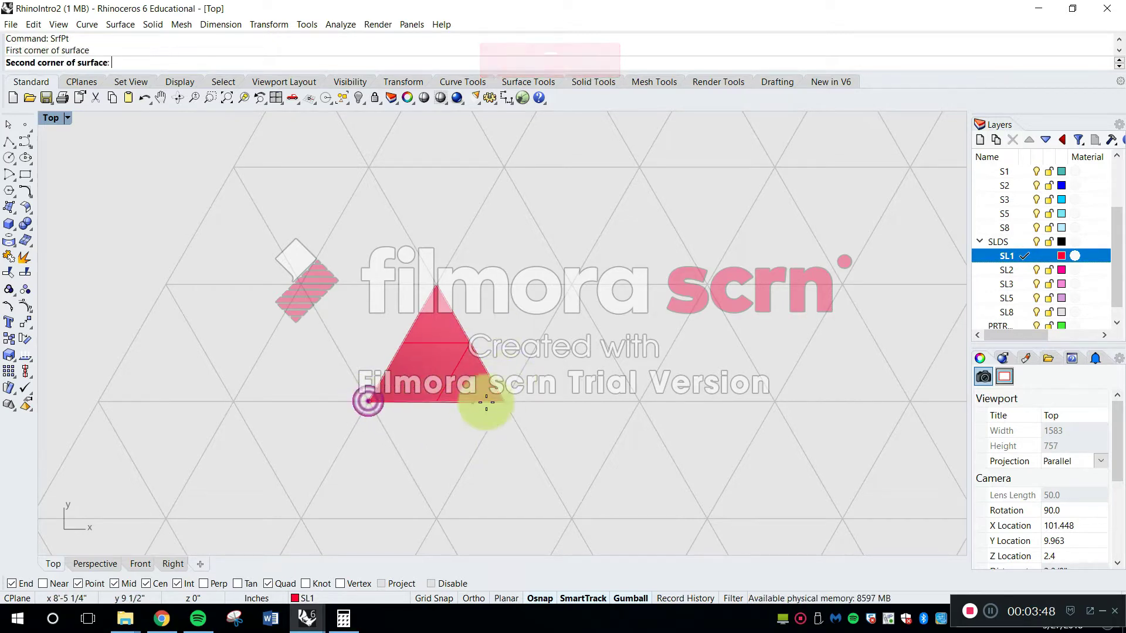
left_click(503, 402)
left_click(439, 513)
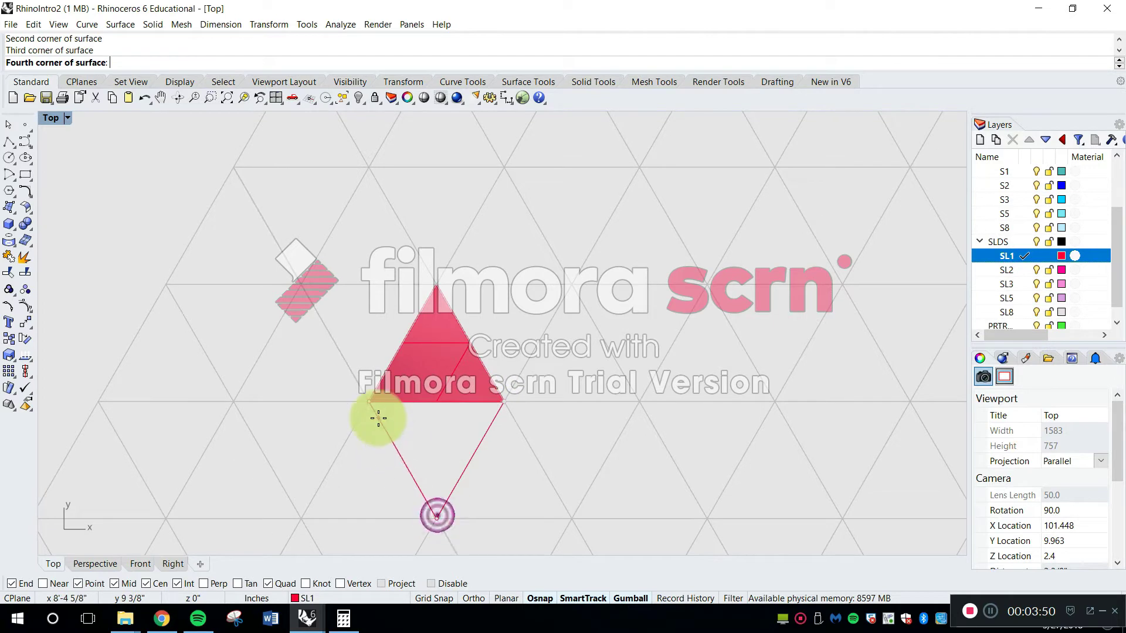
key("space")
Create the fourth SrfPt triangle on the grid cell adjoining the central triangle's right edge
key("space")
Create another SrfPt triangle on the grid cell adjoining the central triangle's left edge
left_click(369, 402)
left_click(435, 286)
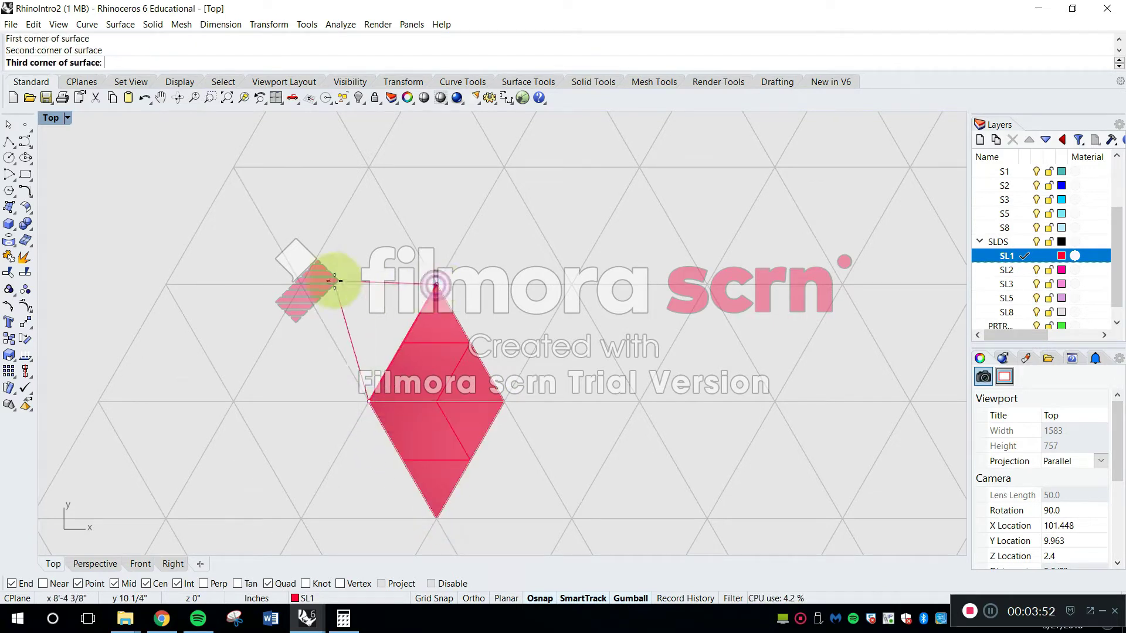
left_click(317, 285)
left_click(436, 287)
key("space")
left_click(435, 287)
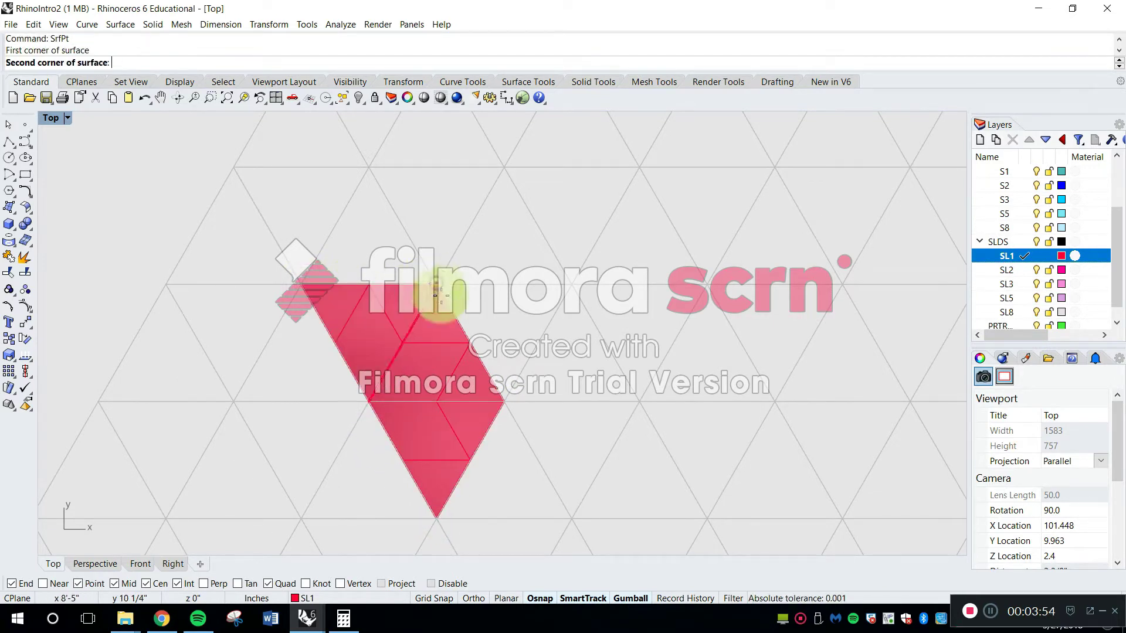
left_click(503, 402)
left_click(566, 287)
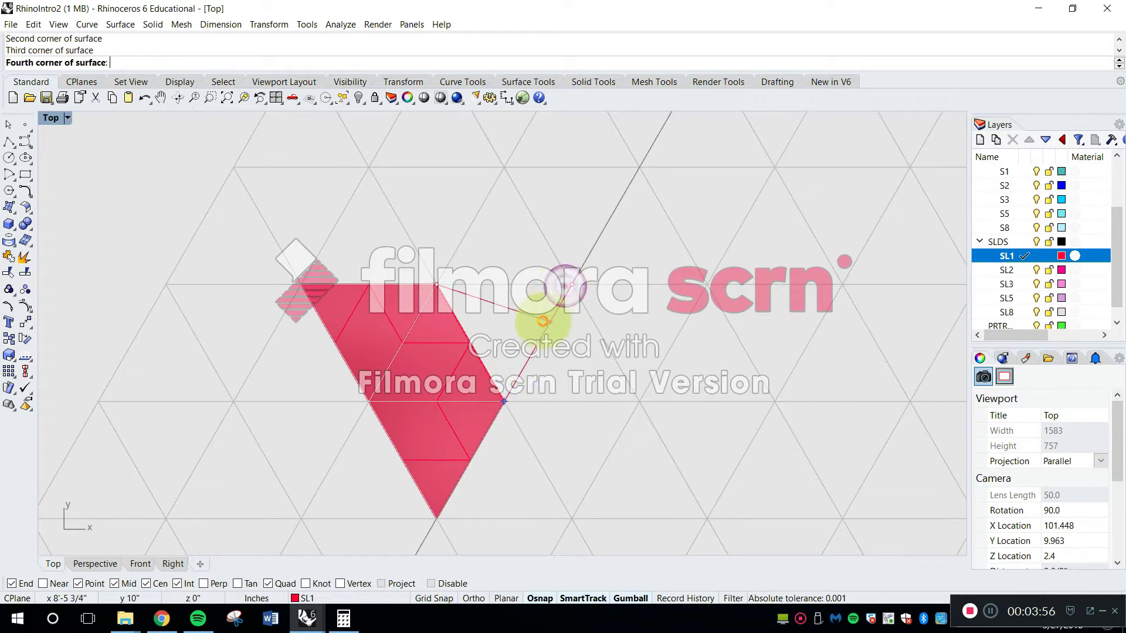
key("space")
Zoom all viewports to the four selected triangle surfaces and restore the four-viewport layout
right_click_drag(476, 381, 480, 341)
left_click(441, 320)
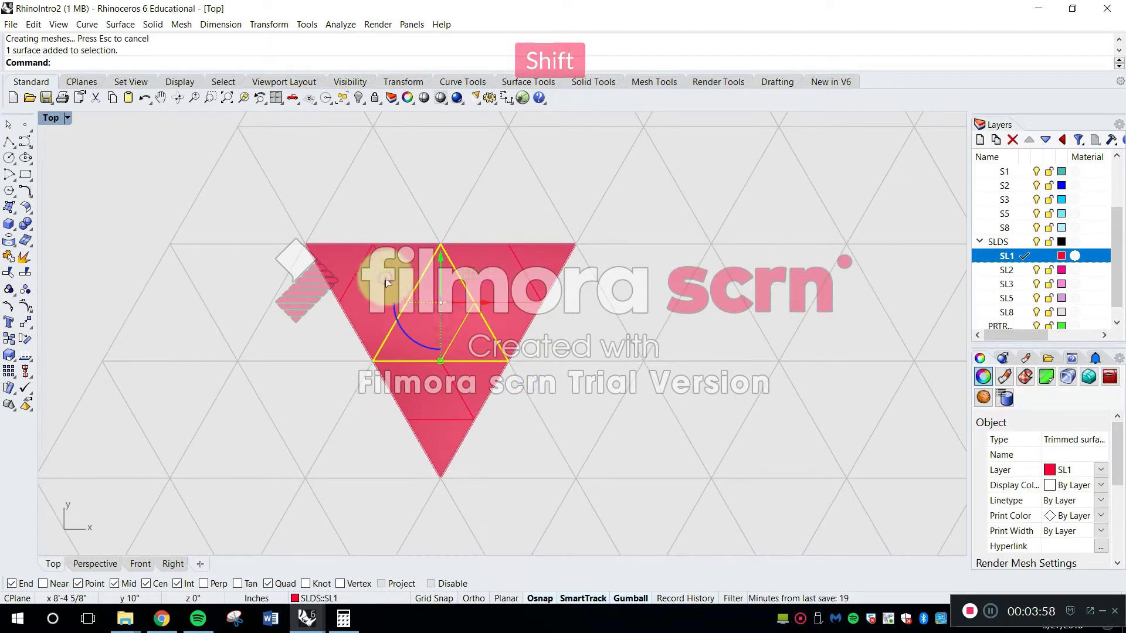
left_click(381, 279, "shift")
left_click(527, 267, "shift")
left_click(449, 387, "shift")
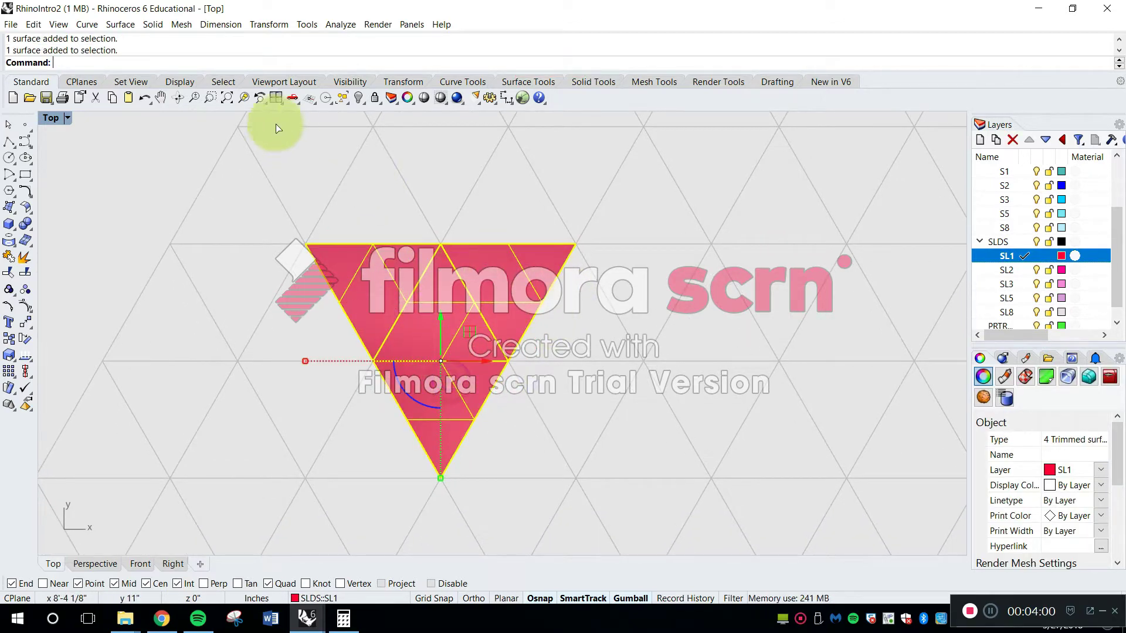
left_click(246, 97)
double_click(59, 114)
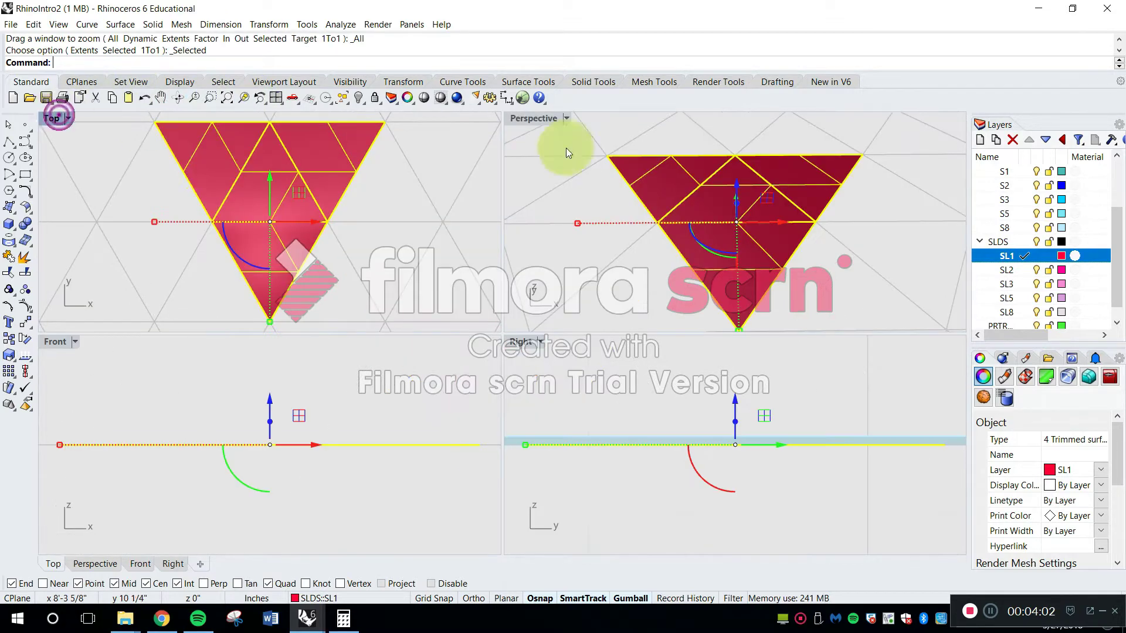
Select all four triangle surfaces in the Perspective view, turn off their surface isocurves, and deselect them
right_click_drag(684, 217, 773, 185)
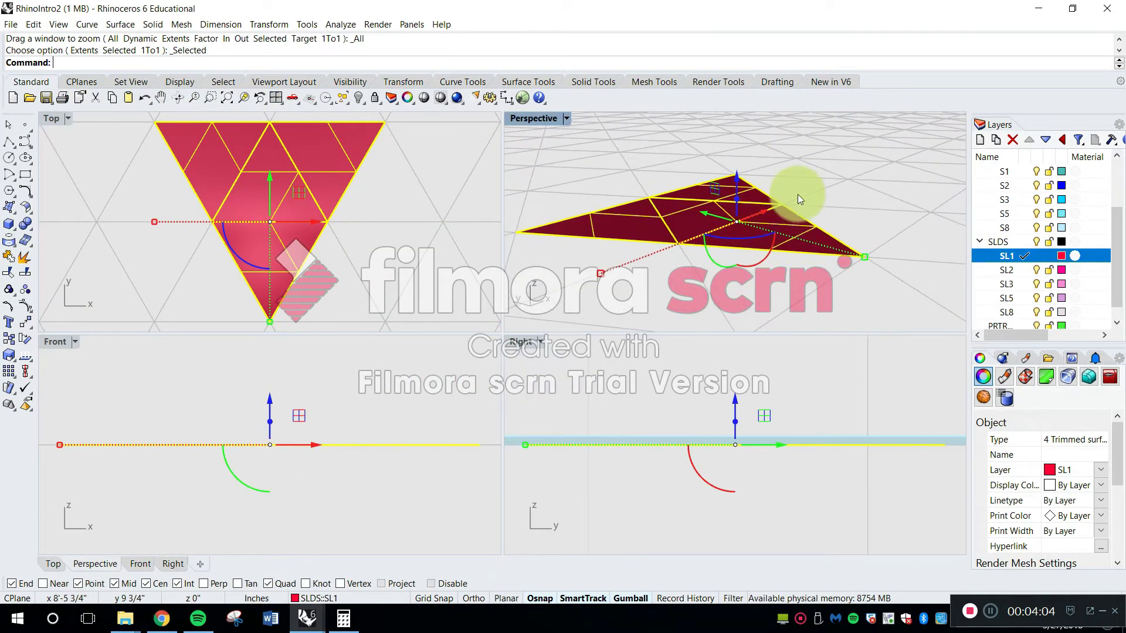
left_click(841, 222)
scroll(813, 219, "up", 4)
left_click(775, 229)
left_click(735, 179, "shift")
left_click(593, 226, "shift")
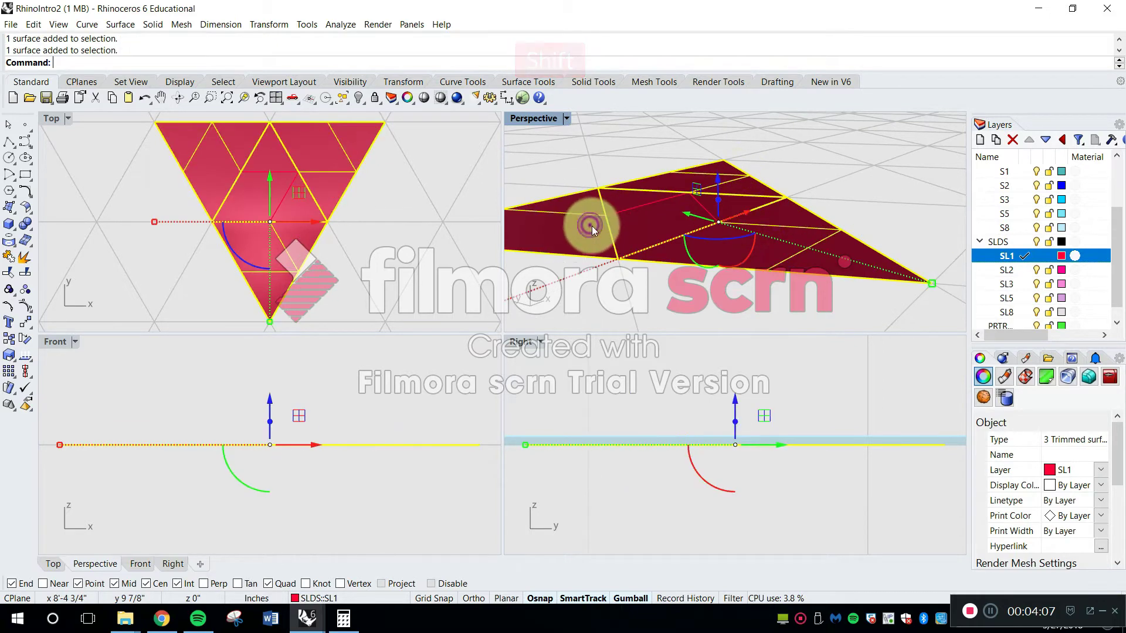
left_click(660, 217, "shift")
scroll(1117, 476, "down", 5)
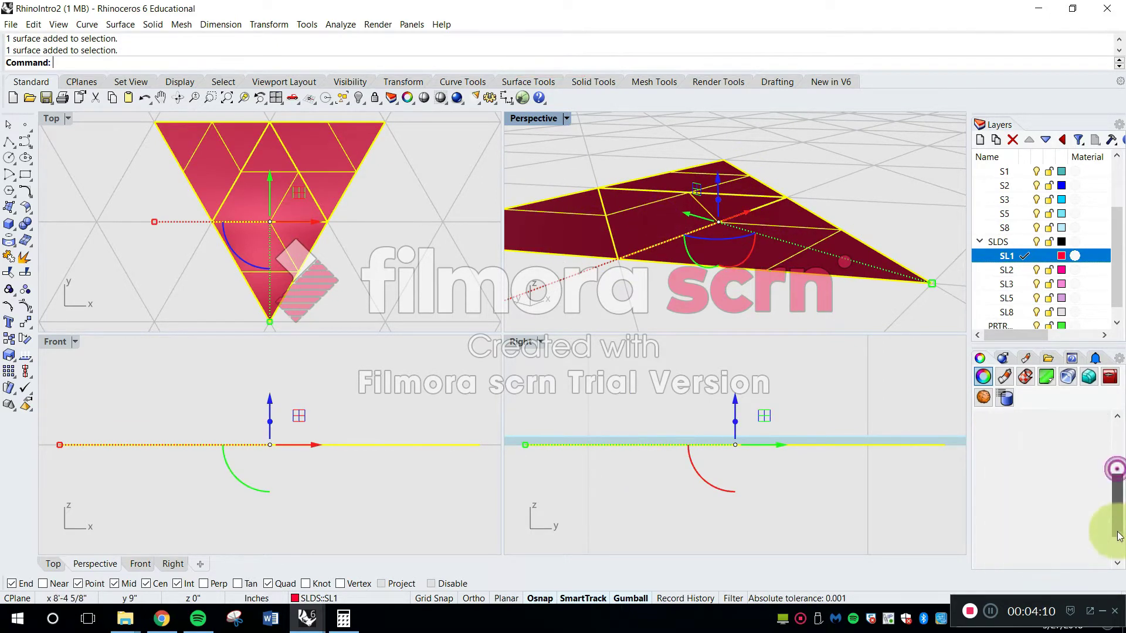
left_click(1048, 514)
left_click(892, 221)
Try to fold the outer triangle at the Top view's upper left upward about 128 degrees with Rotate3D, around its edge shared with the central triangle
right_click_drag(890, 221, 790, 223)
right_click_drag(683, 215, 730, 239, "shift")
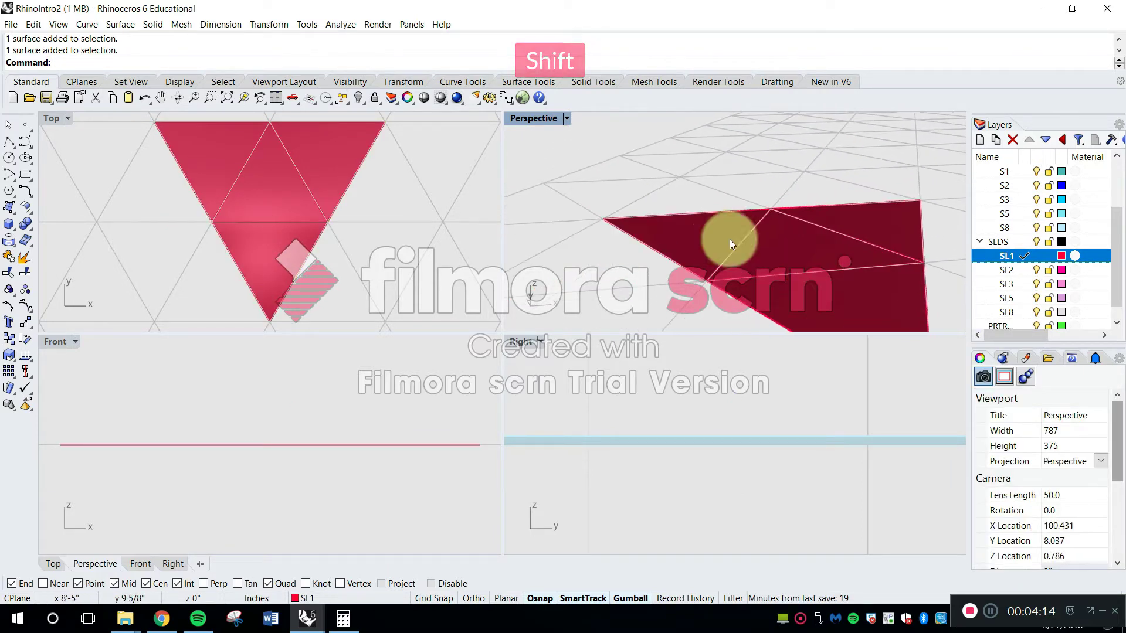
right_click_drag(792, 255, 726, 259, "shift")
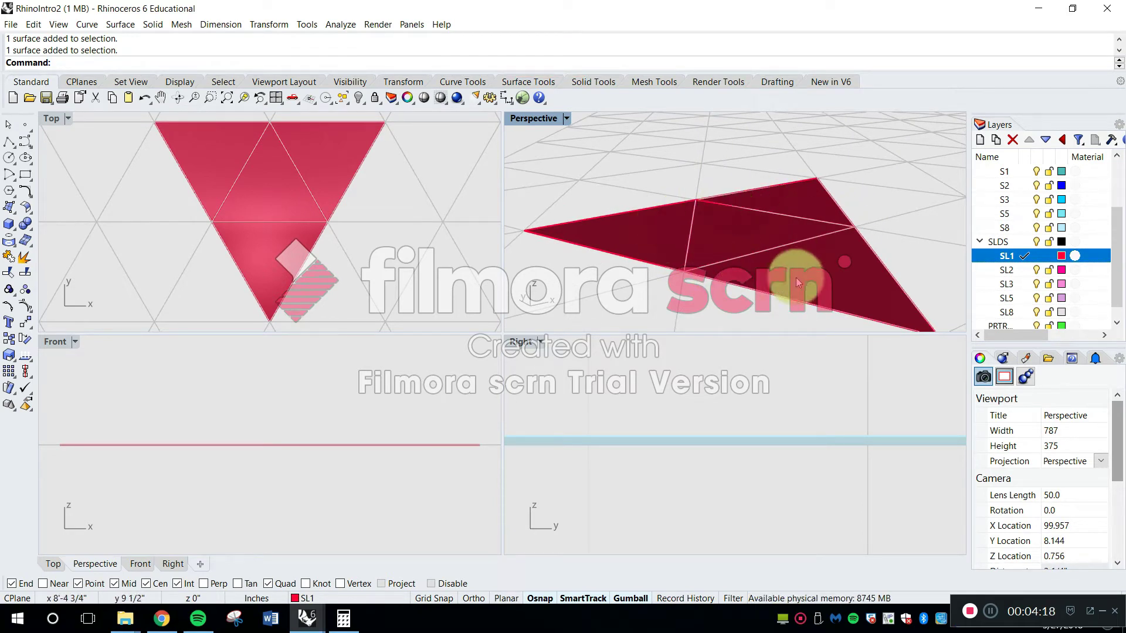
right_click_drag(679, 243, 779, 261)
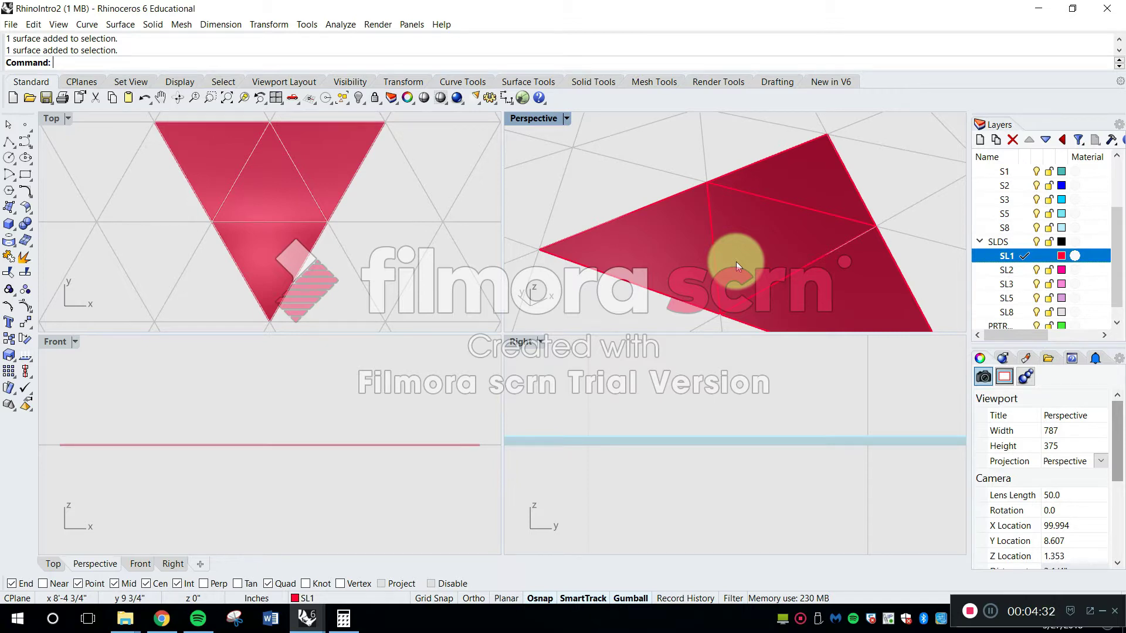
key("Caps_Lock")
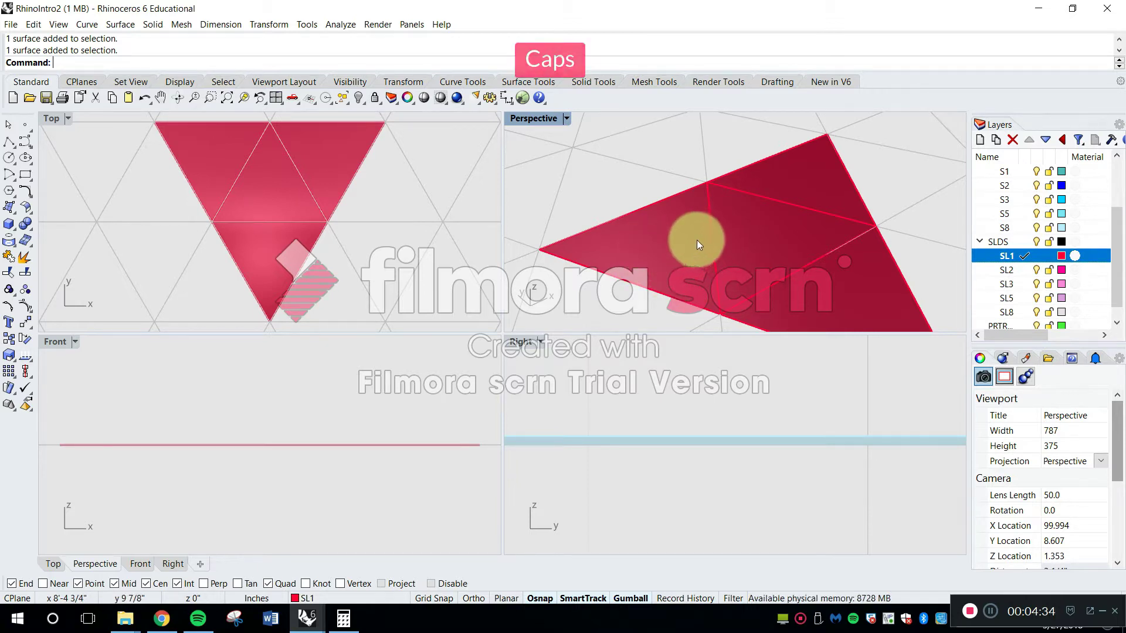
type("R")
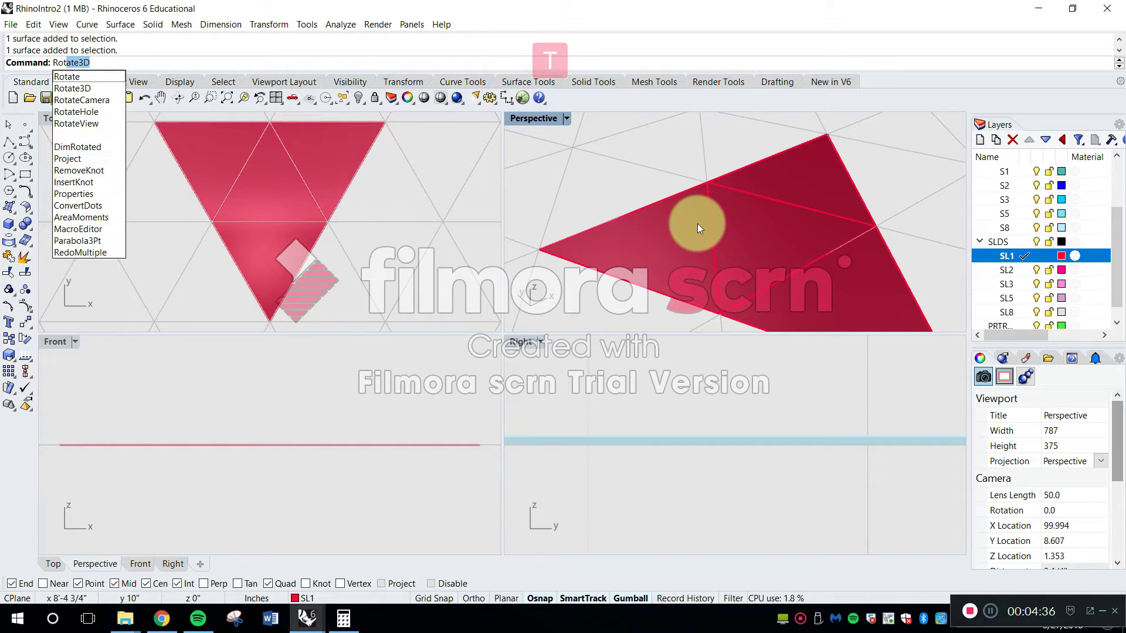
type("ot")
key("Return")
mouse_move(684, 213)
right_mouse_down()
mouse_move(670, 228)
mouse_move(535, 116)
mouse_move(646, 194)
mouse_move(671, 239)
mouse_move(682, 224)
right_mouse_up()
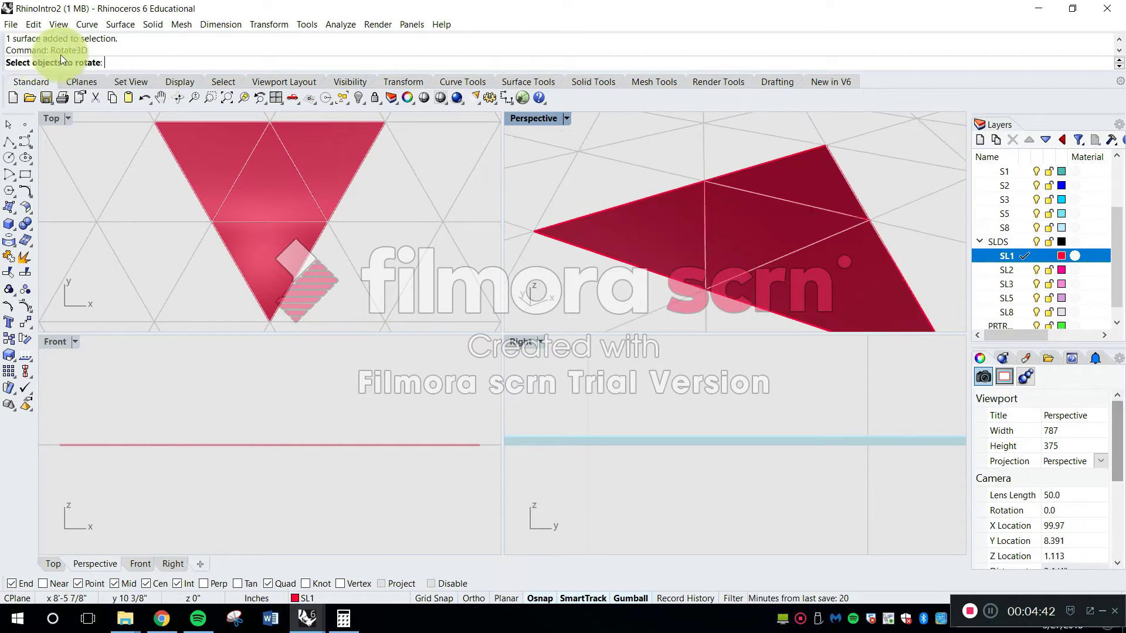
left_click(670, 231)
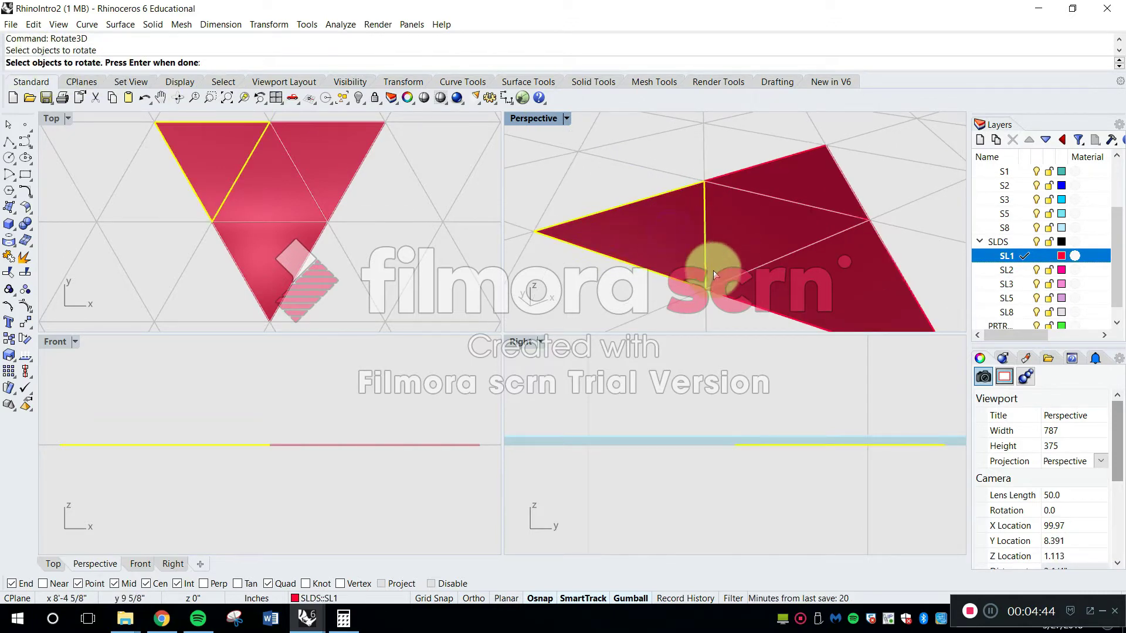
right_click_drag(725, 256, 771, 264)
key("space")
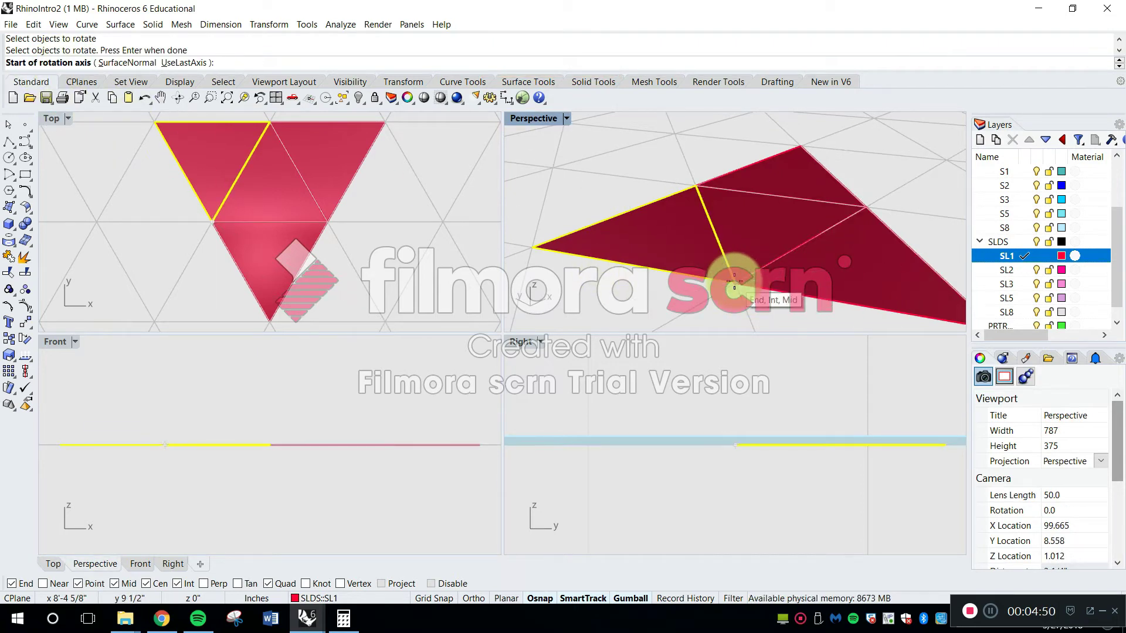
left_click(734, 287)
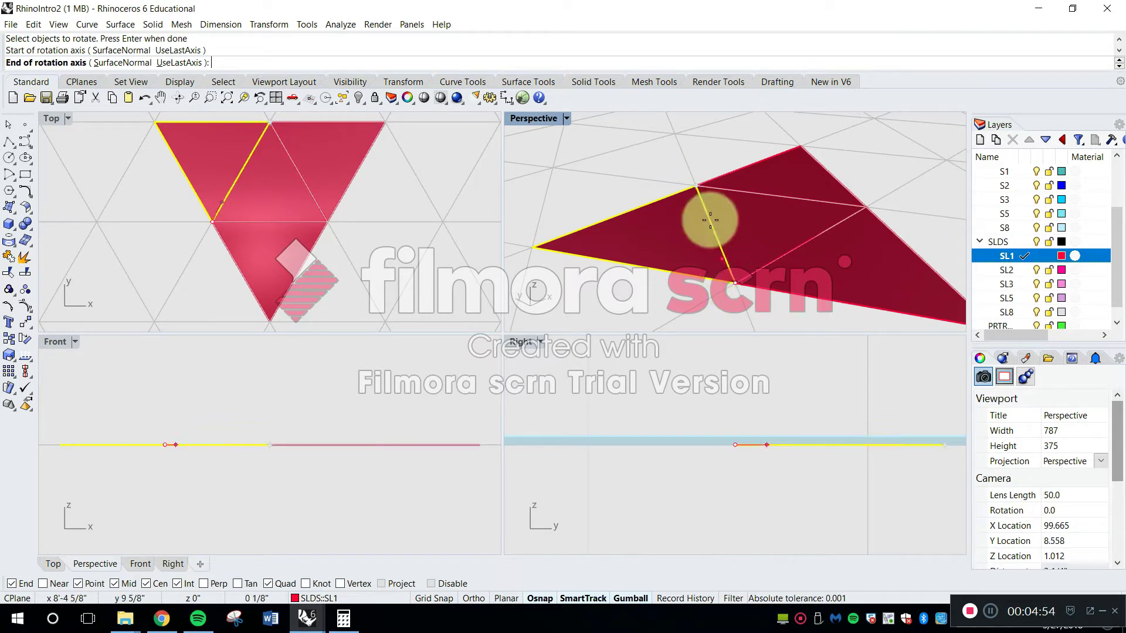
left_click(696, 186)
scroll(696, 186, "down", 3)
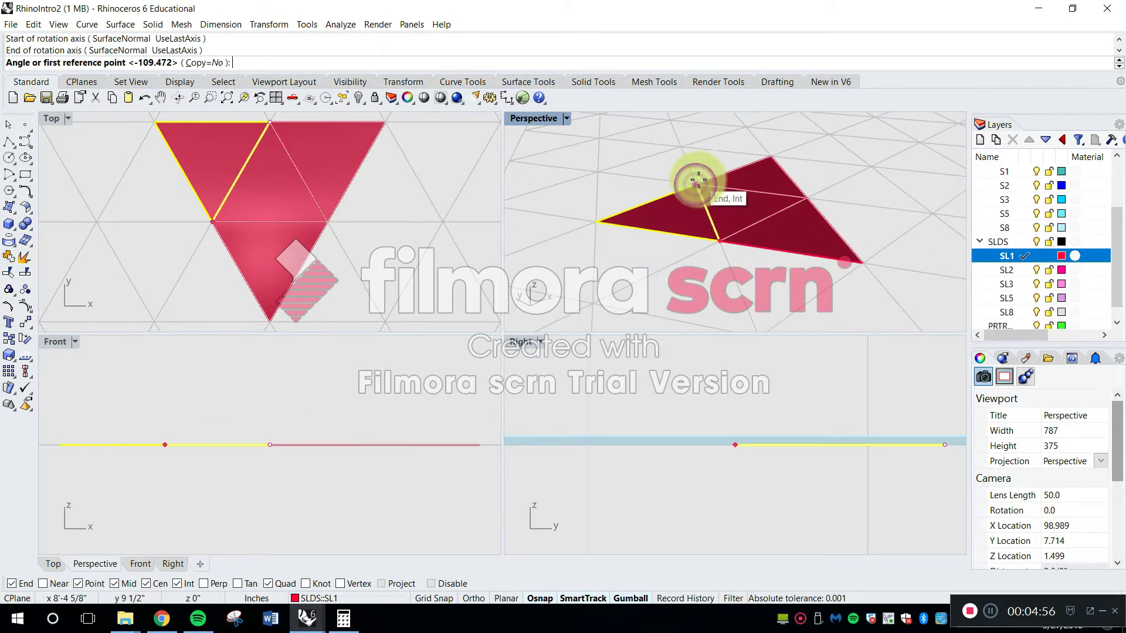
left_click(599, 221)
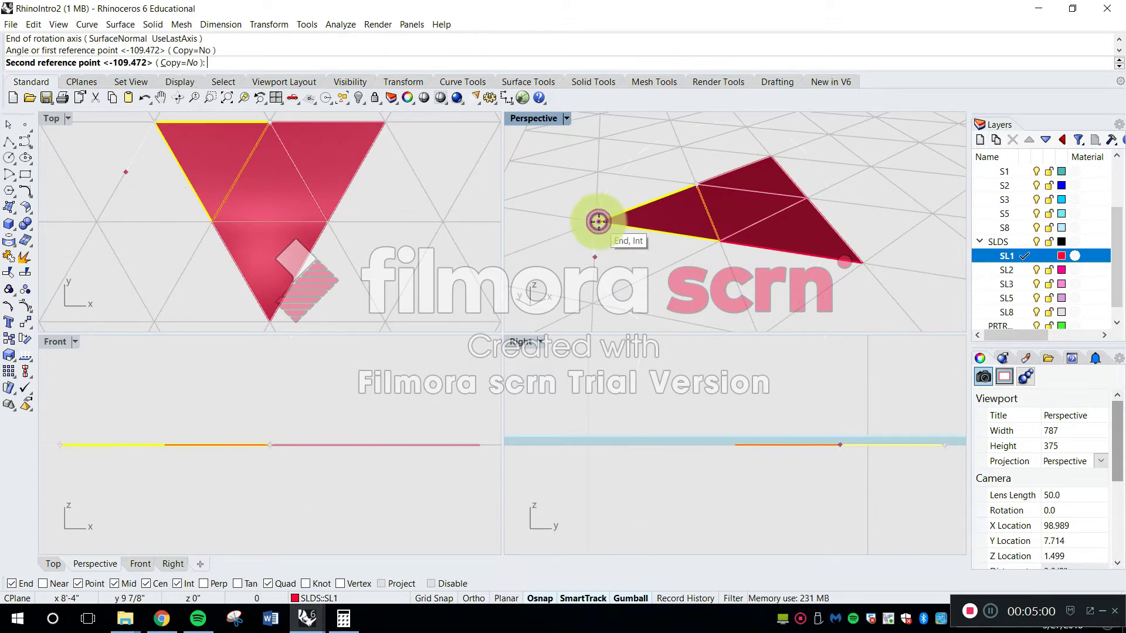
right_click_drag(638, 191, 621, 210, "shift")
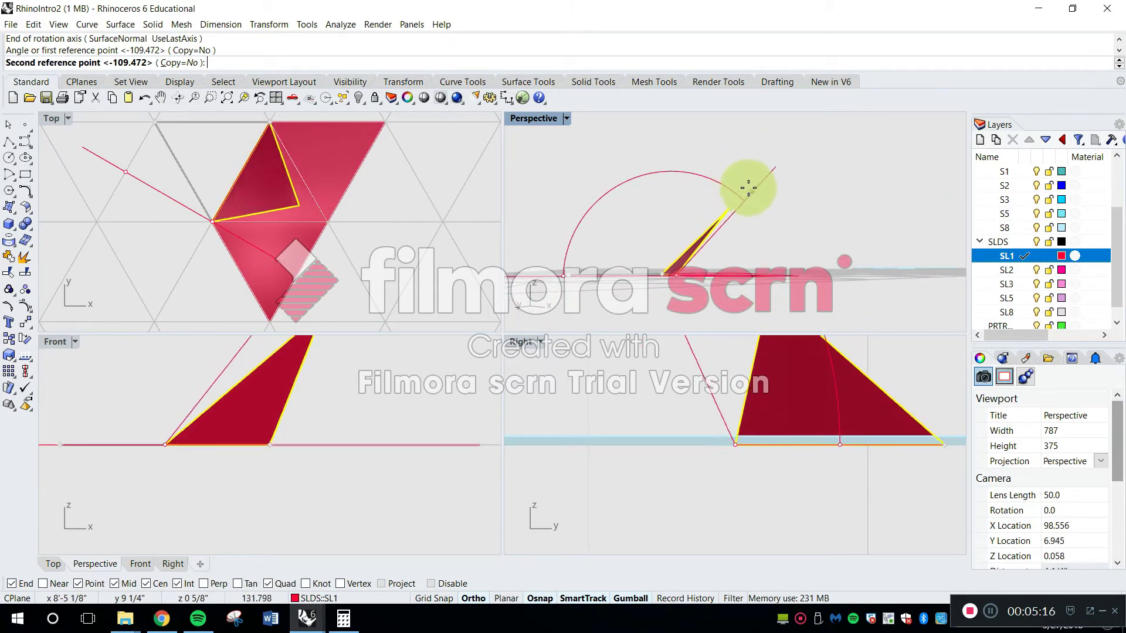
left_click(748, 186)
Try to fold the lower outer triangle upward about 109 degrees with Rotate3D around its edge shared with the central triangle
right_click_drag(791, 218, 684, 247)
left_click(659, 280)
scroll(684, 246, "up", 6)
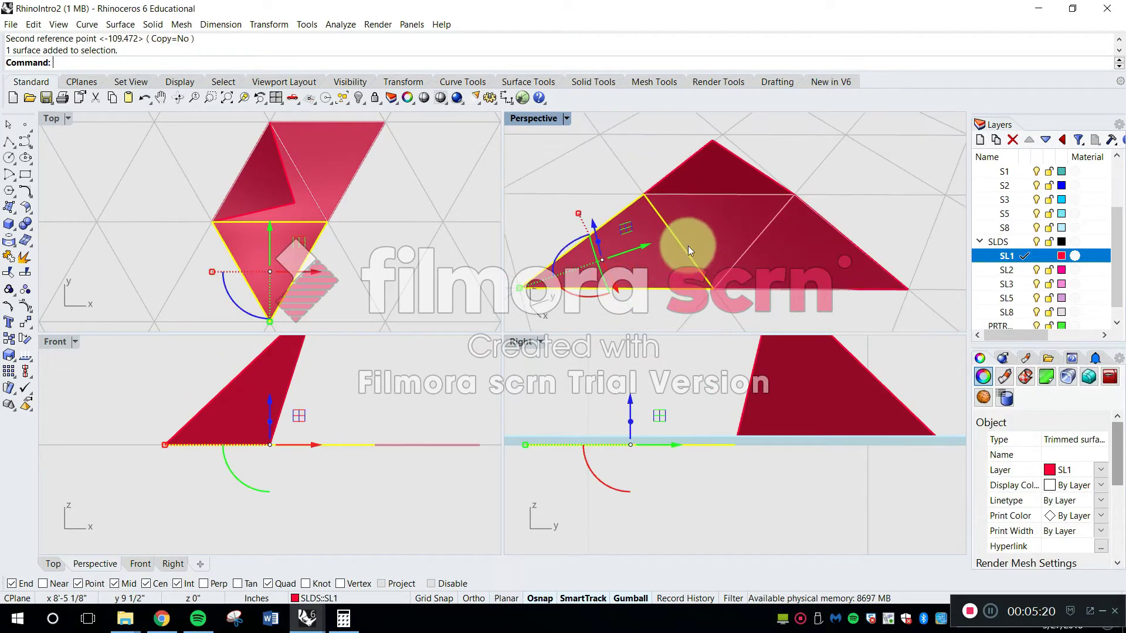
key("space")
left_click(714, 289)
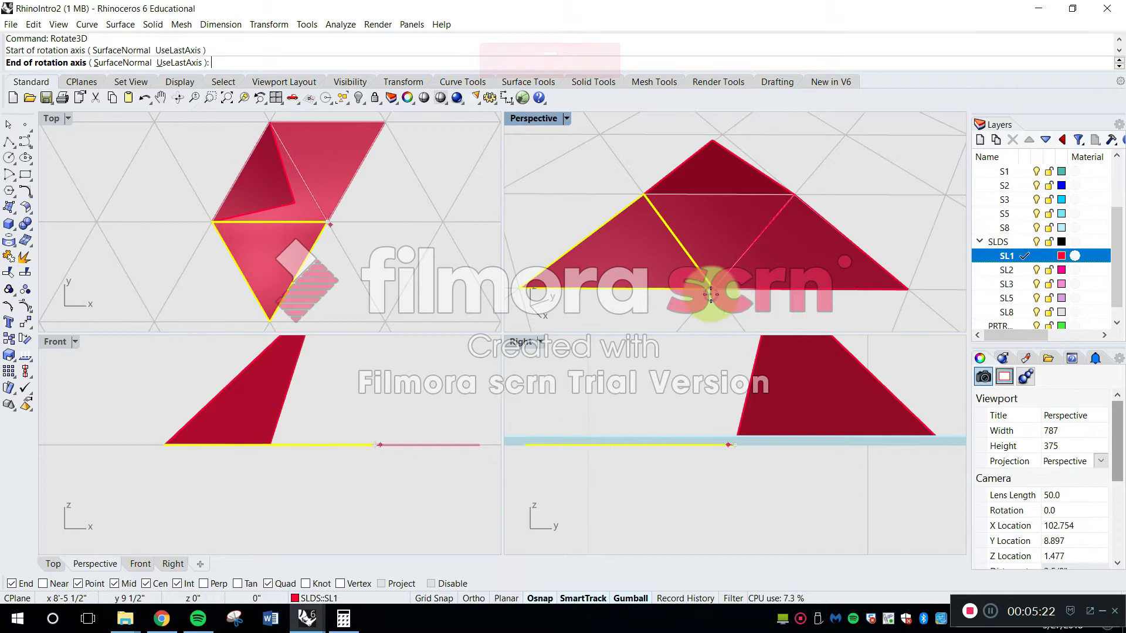
left_click(647, 194)
scroll(610, 228, "down", 2)
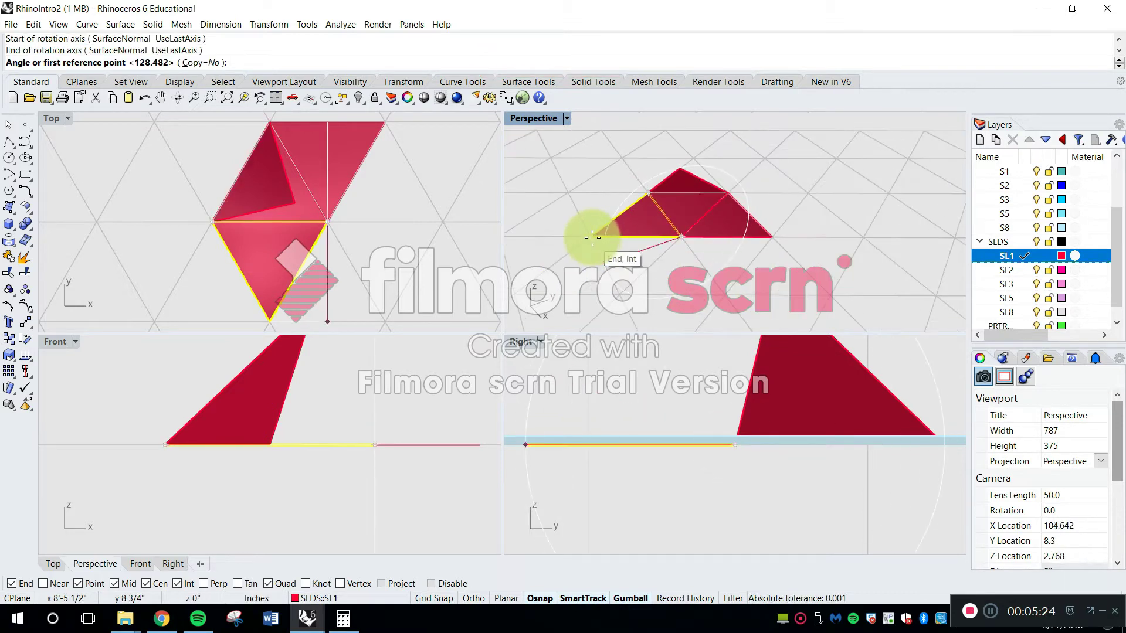
left_click(591, 237)
right_click_drag(616, 218, 628, 174)
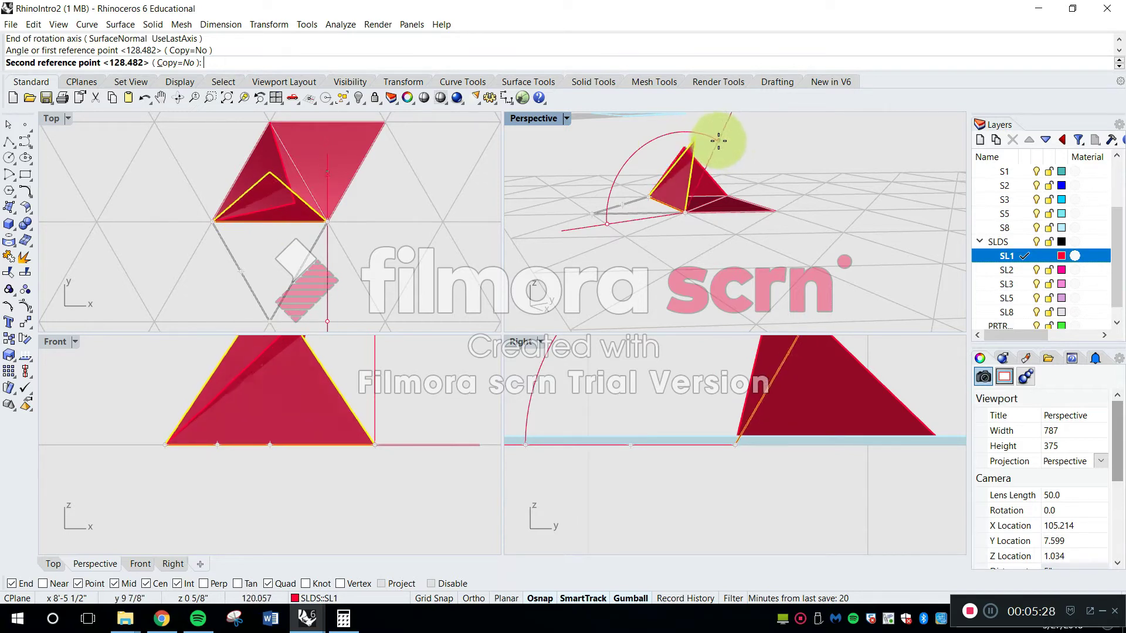
left_click(687, 142)
right_click_drag(784, 163, 632, 185)
left_click(832, 147)
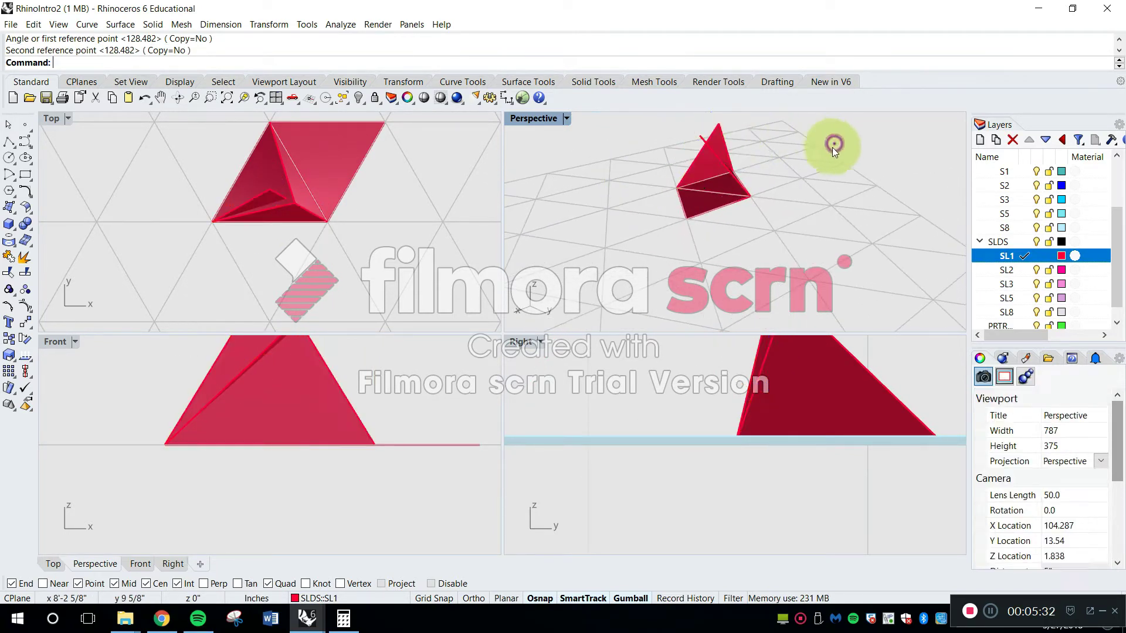
In the maximized Perspective view, try to fold the remaining flat triangle up around its shared edge to the second rotated triangle's tip
double_click(537, 117)
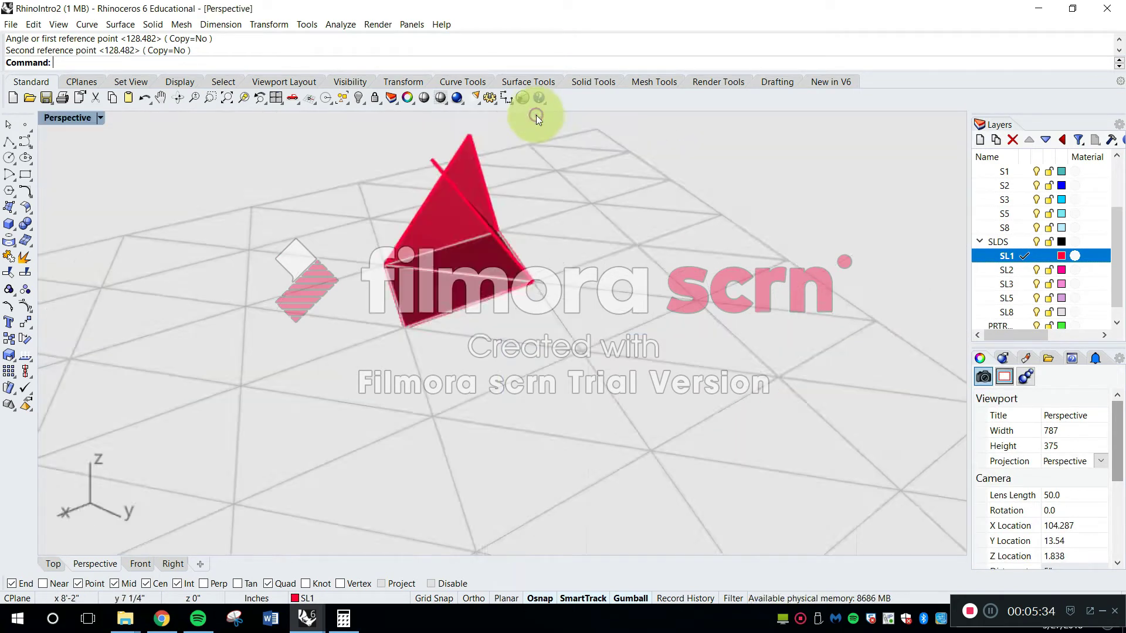
scroll(305, 212, "up", 5)
right_click_drag(396, 211, 639, 392)
left_click(638, 392)
key("space")
left_click(552, 468)
left_click(604, 351)
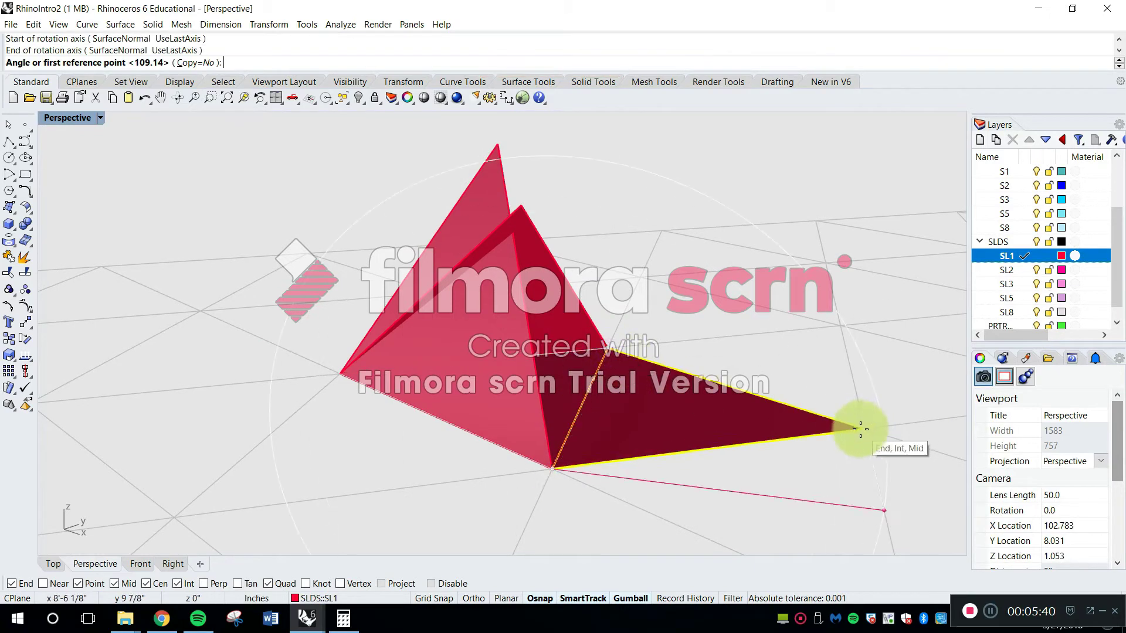
left_click(861, 429)
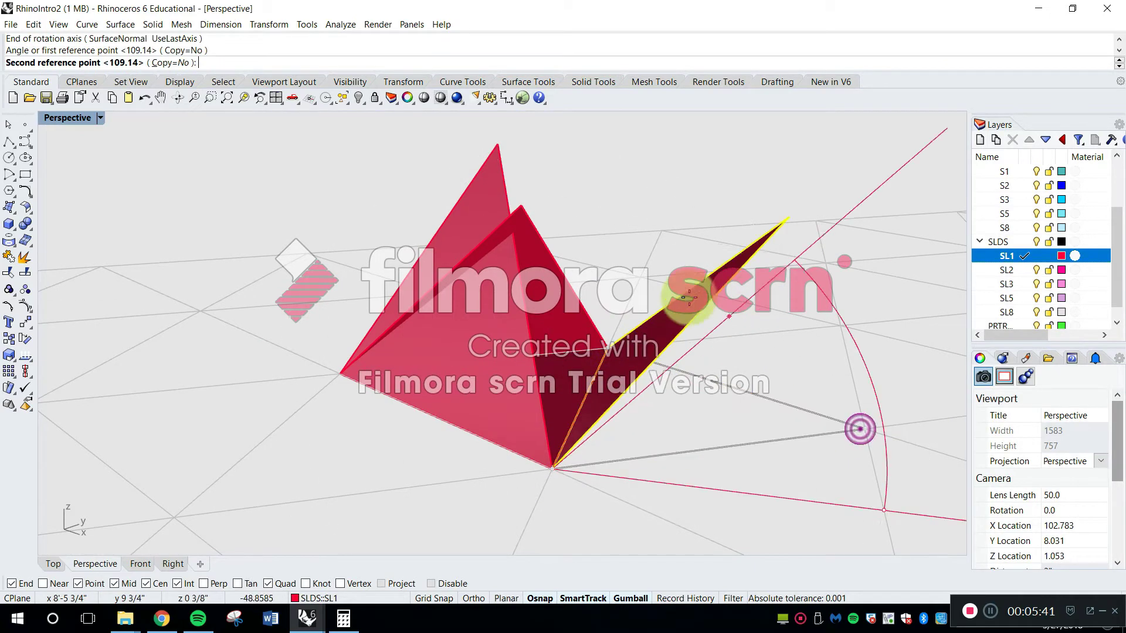
left_click(498, 146)
Examine from several sides how the tips and edges of the folded triangles meet at the pyramid's apex
right_click_drag(463, 233, 576, 182)
left_click(358, 167)
right_click_drag(359, 168, 570, 257)
scroll(592, 157, "up", 6)
right_click_drag(592, 157, 585, 237)
right_click_drag(598, 275, 720, 308)
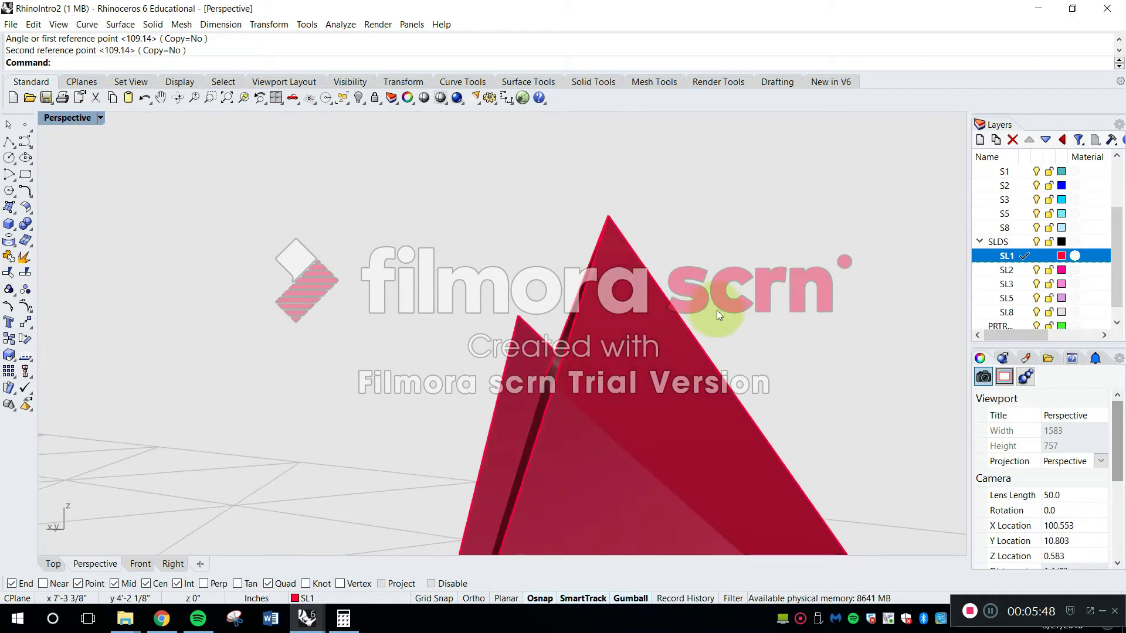
left_click_drag(817, 394, 426, 206)
scroll(692, 221, "down", 5)
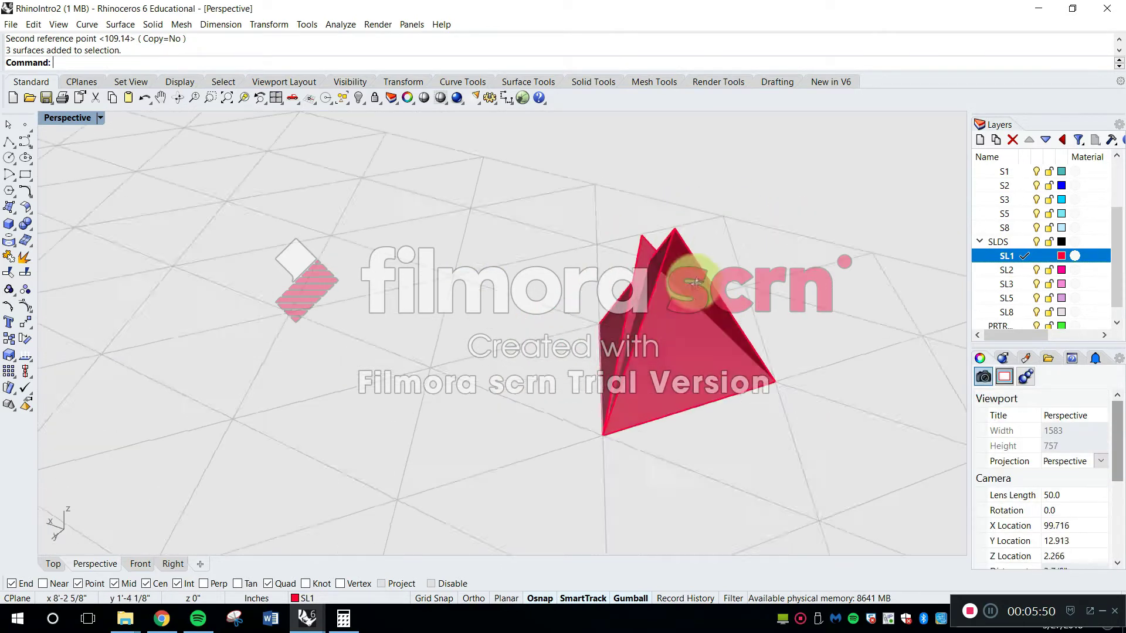
Undo the three Rotate3D folds so all four triangle surfaces lie flat on the grid
key("ctrl+z")
right_click_drag(804, 292, 481, 264)
scroll(677, 312, "down", 6)
left_click(437, 226)
right_click_drag(473, 335, 514, 362)
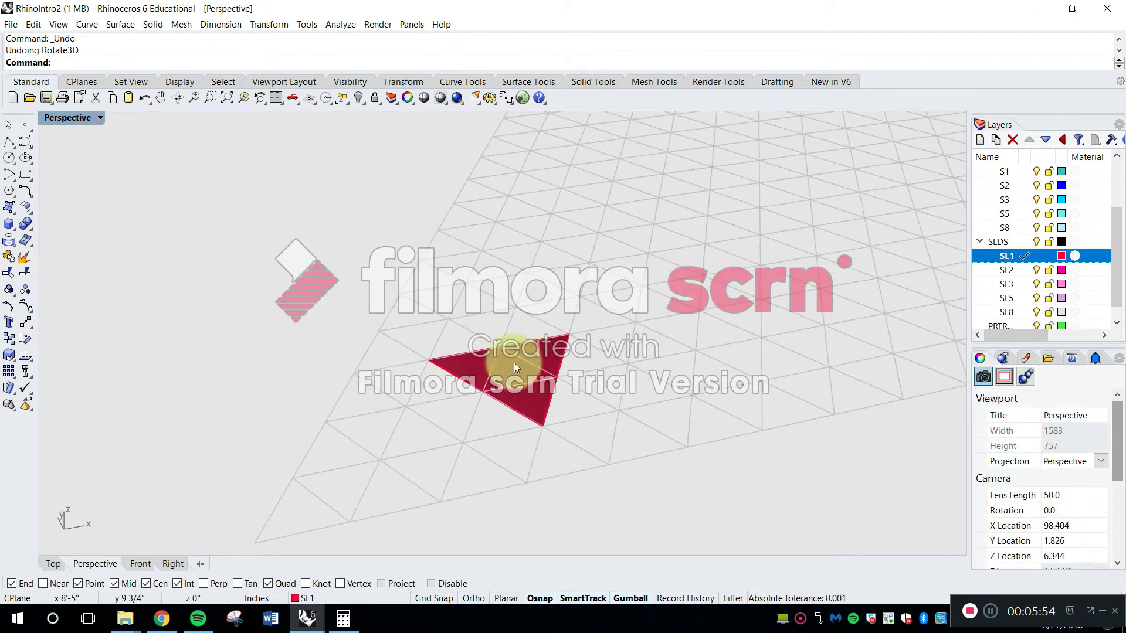
Switch to Chrome, review the "dihedral angle solids" search, and consult Wikipedia's table of approximate polyhedron dihedral angles
left_click(162, 619)
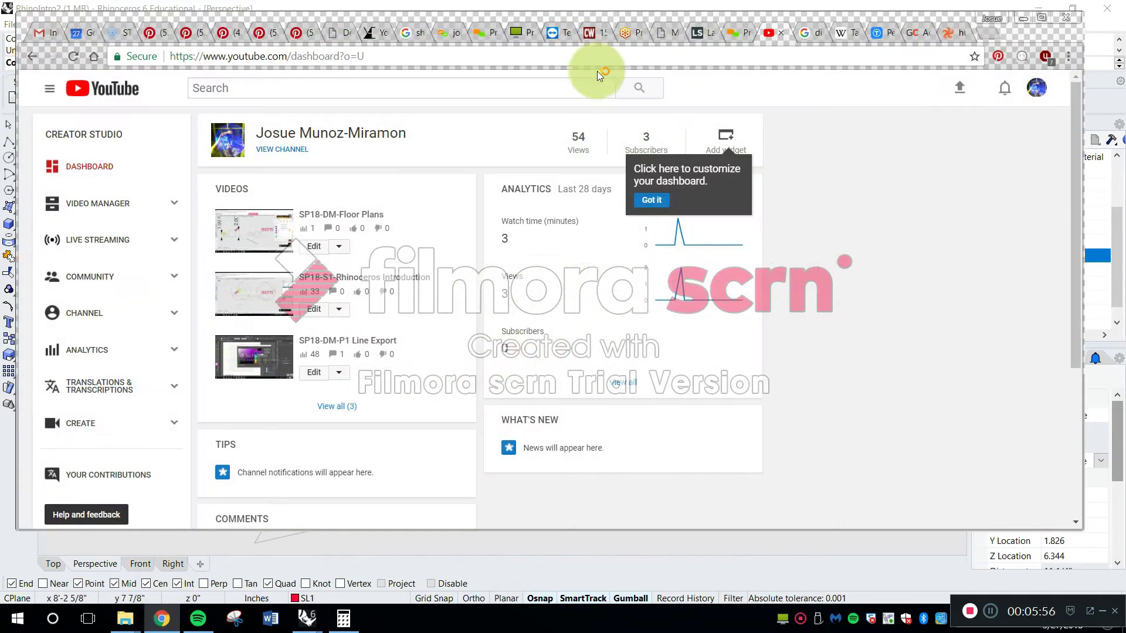
left_click(797, 35)
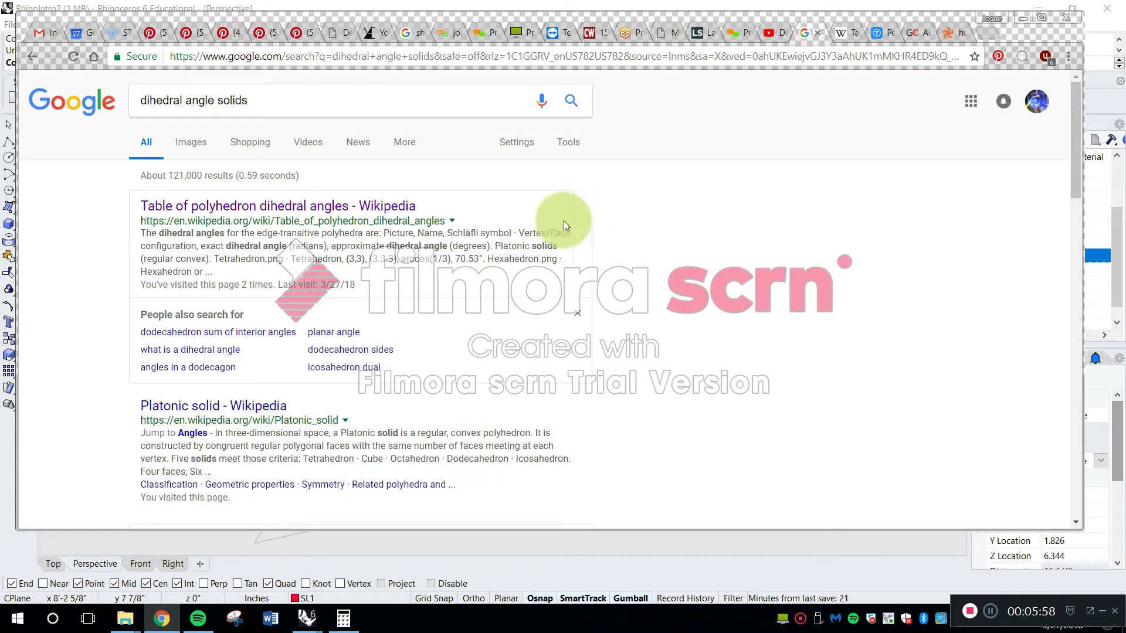
left_click(164, 102)
left_click_drag(140, 100, 215, 101)
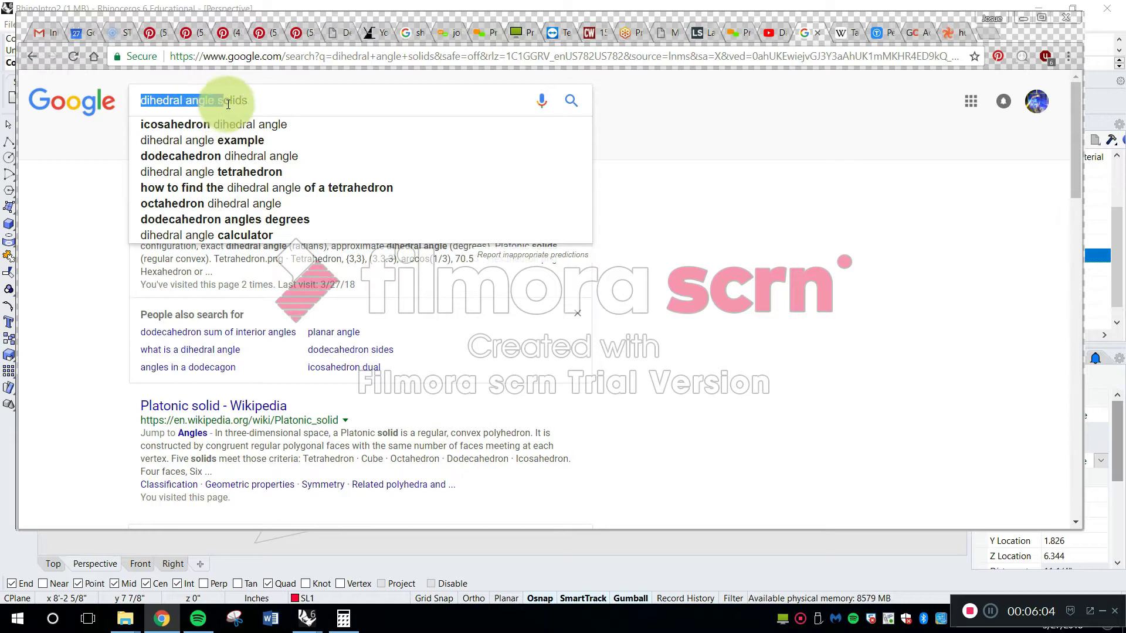
left_click_drag(228, 104, 253, 103)
left_click(794, 295)
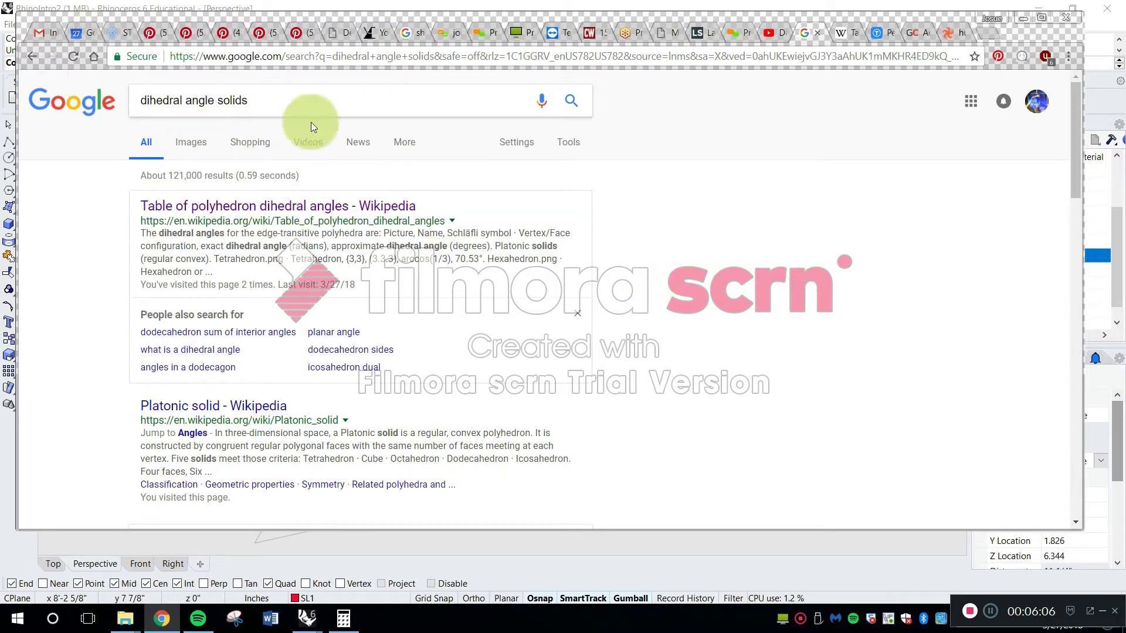
left_click(862, 32)
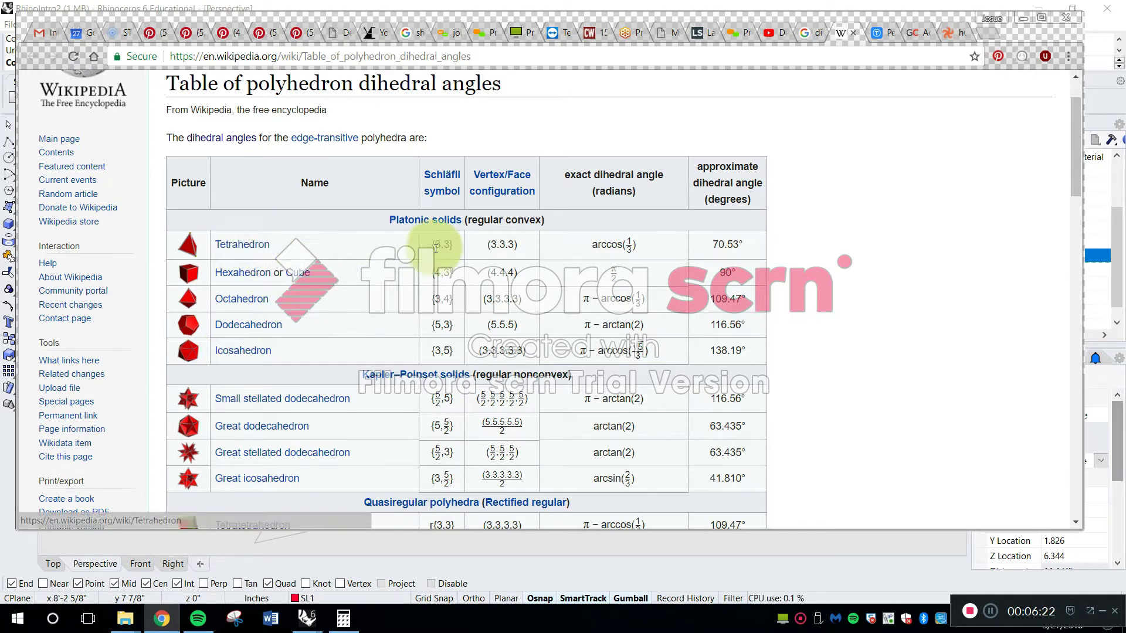
double_click(697, 167)
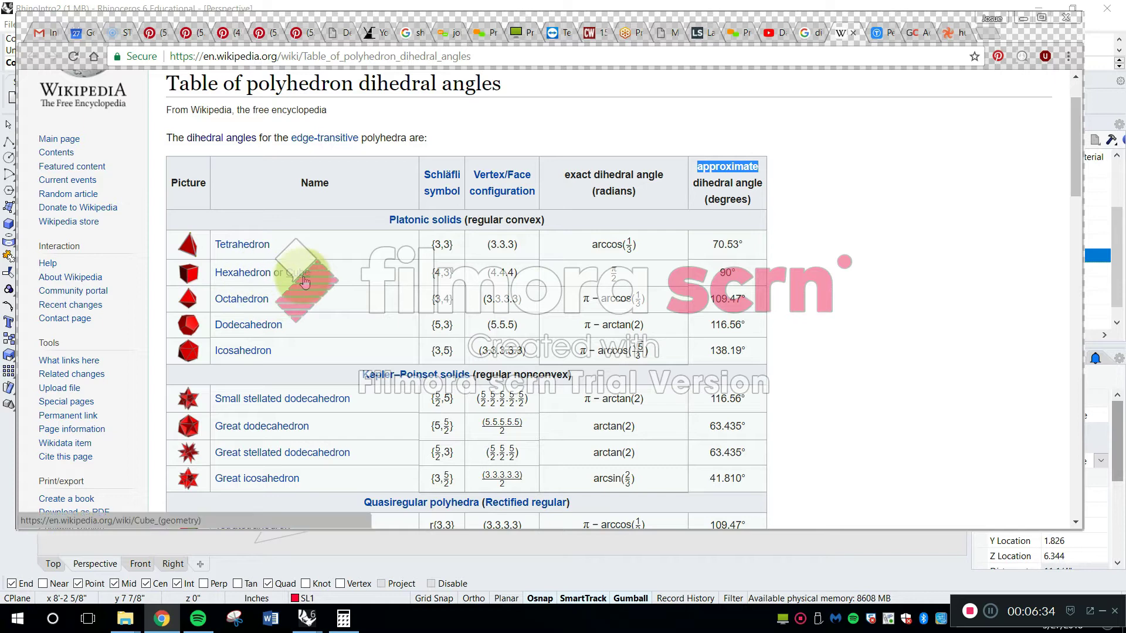
View the image results for "dihedral angle solids" and examine the diagram of dihedral angles on the five Platonic solids
left_click(806, 33)
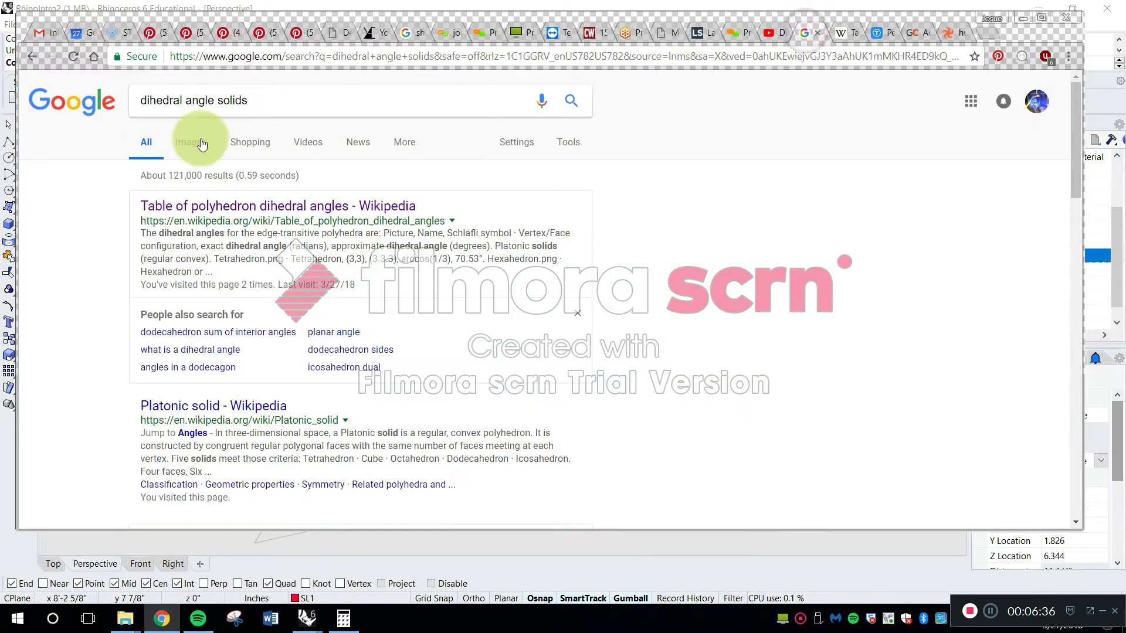
left_click(186, 141)
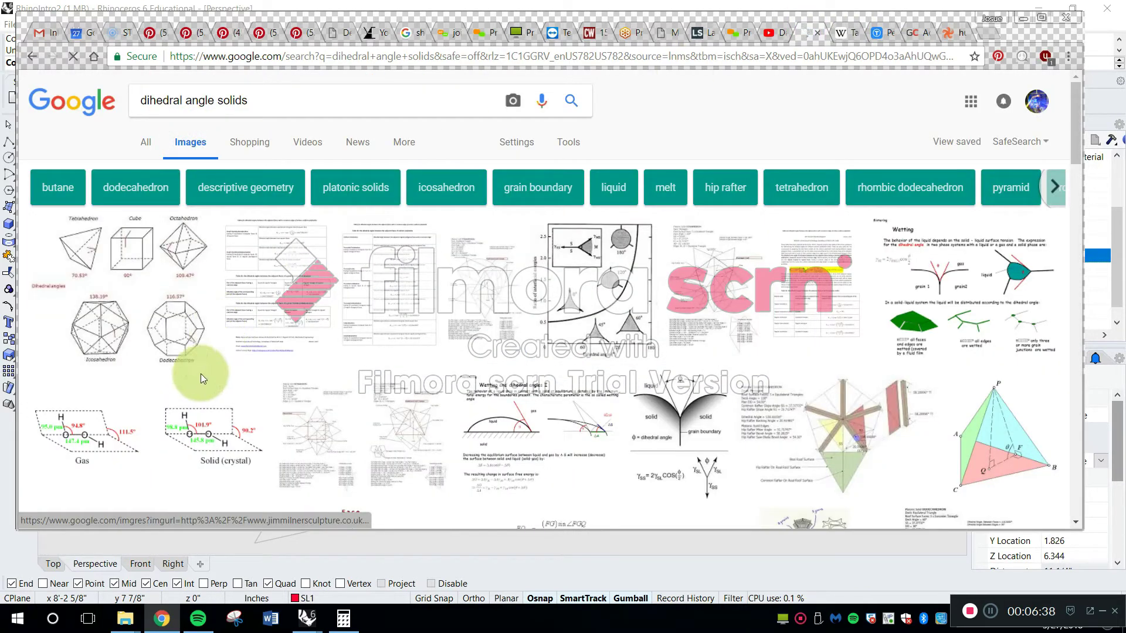
left_click(141, 286)
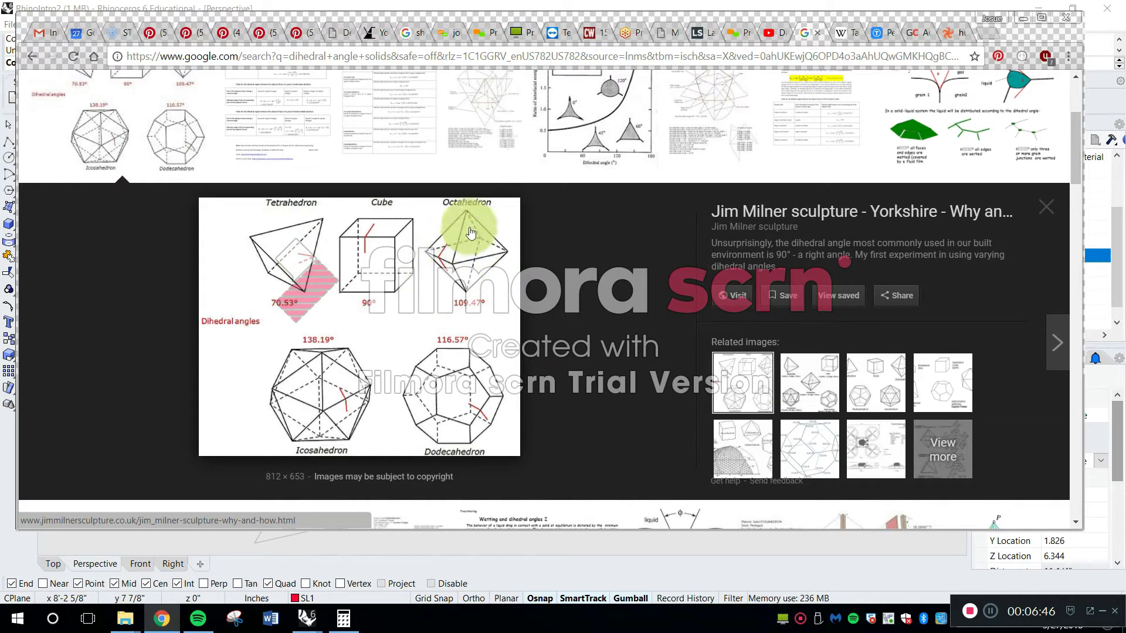
mouse_move(301, 210)
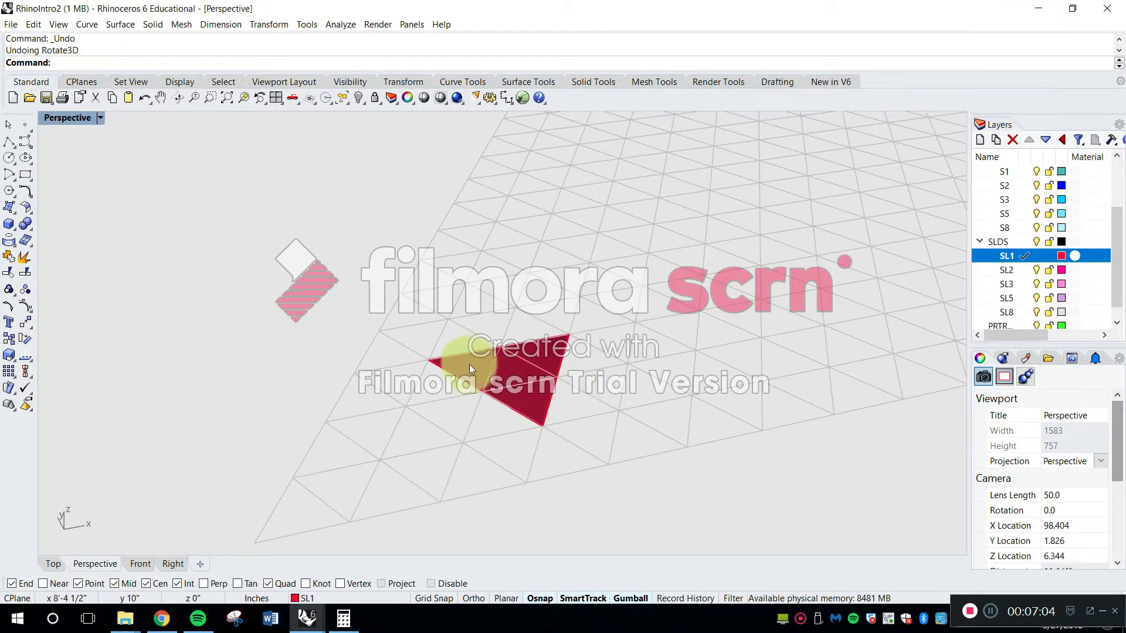
Return to Rhino and use Rotate3D to fold the outer triangle nearest the grid edge up 70.53° about its shared edge
right_click_drag(470, 368, 498, 359)
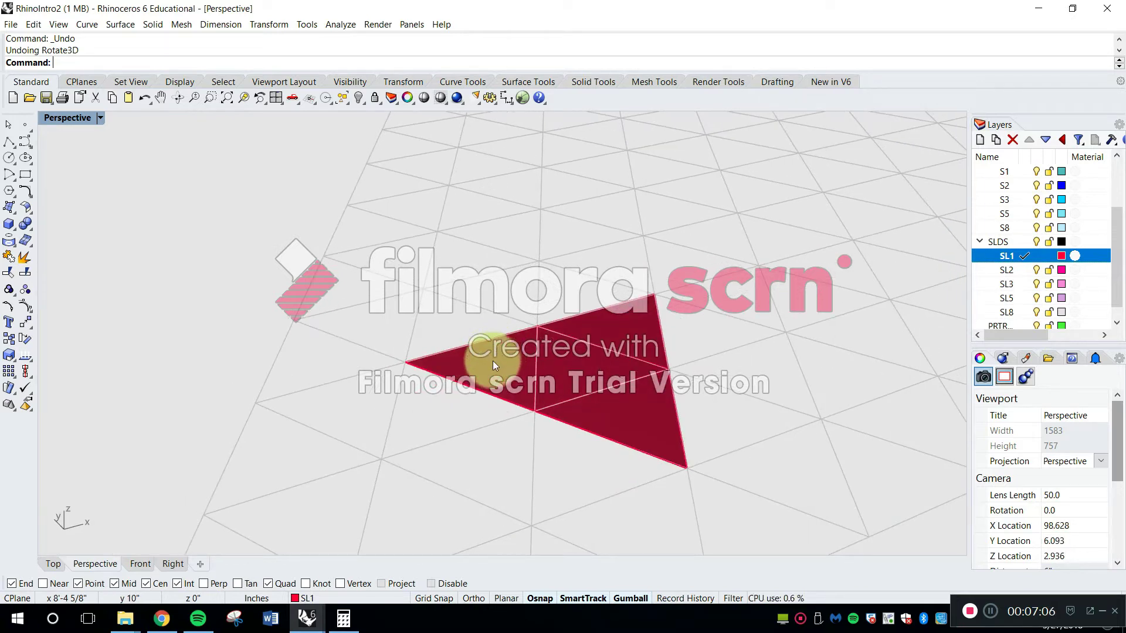
key("Return")
left_click(491, 361)
scroll(547, 388, "up", 2)
key("Return")
left_click(525, 430)
left_click(529, 296)
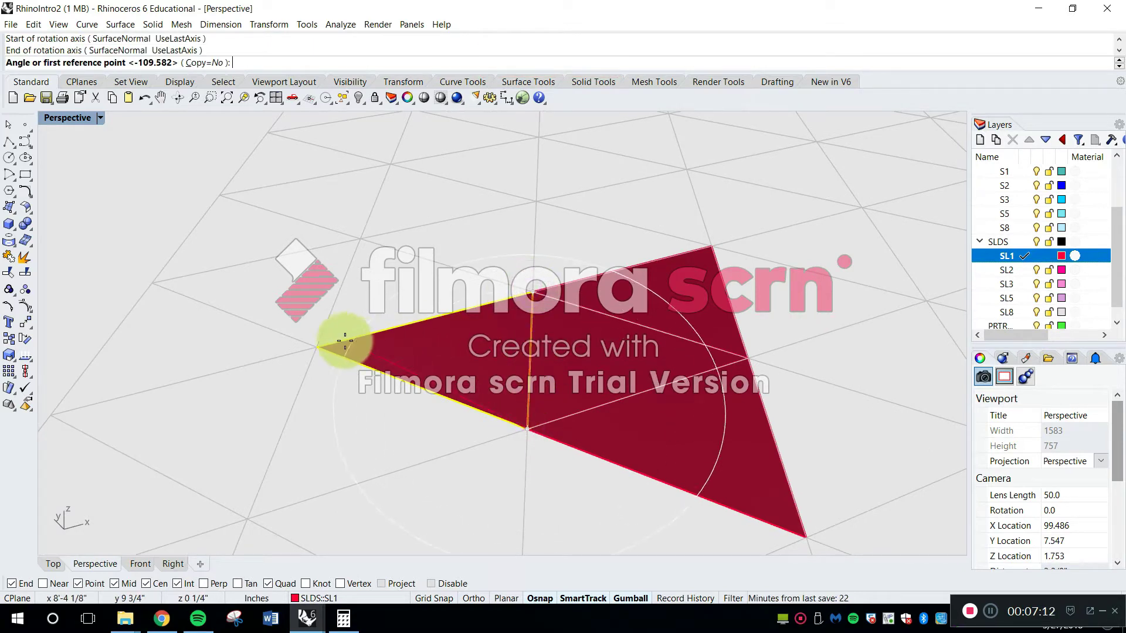
left_click(317, 350)
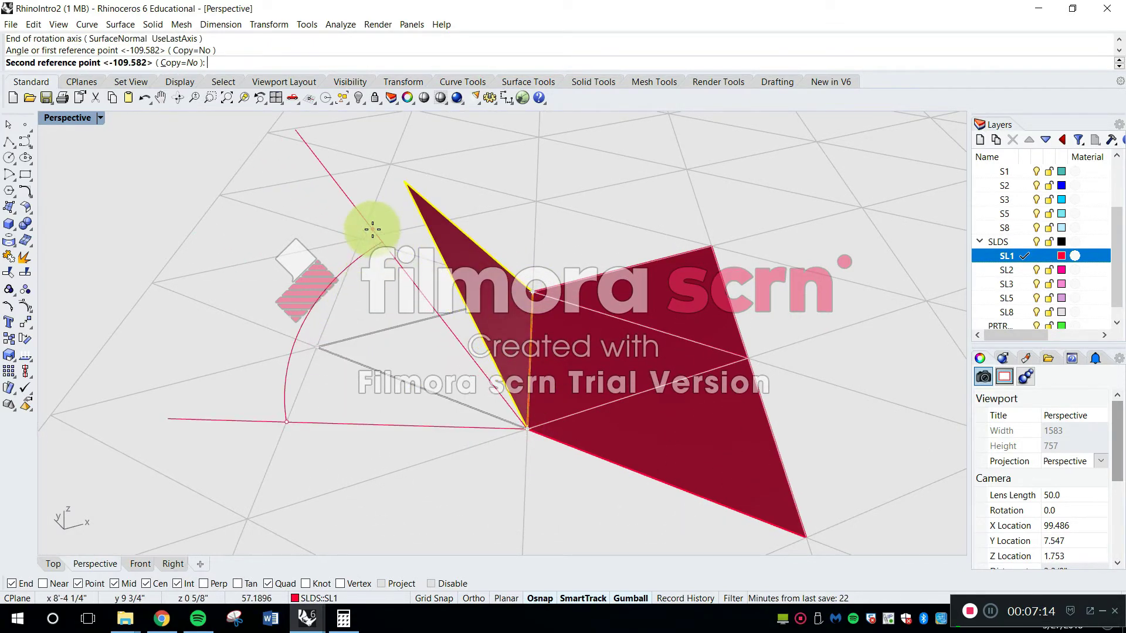
type("70.53")
key("Return")
right_click_drag(372, 230, 593, 368)
right_click_drag(606, 417, 590, 367)
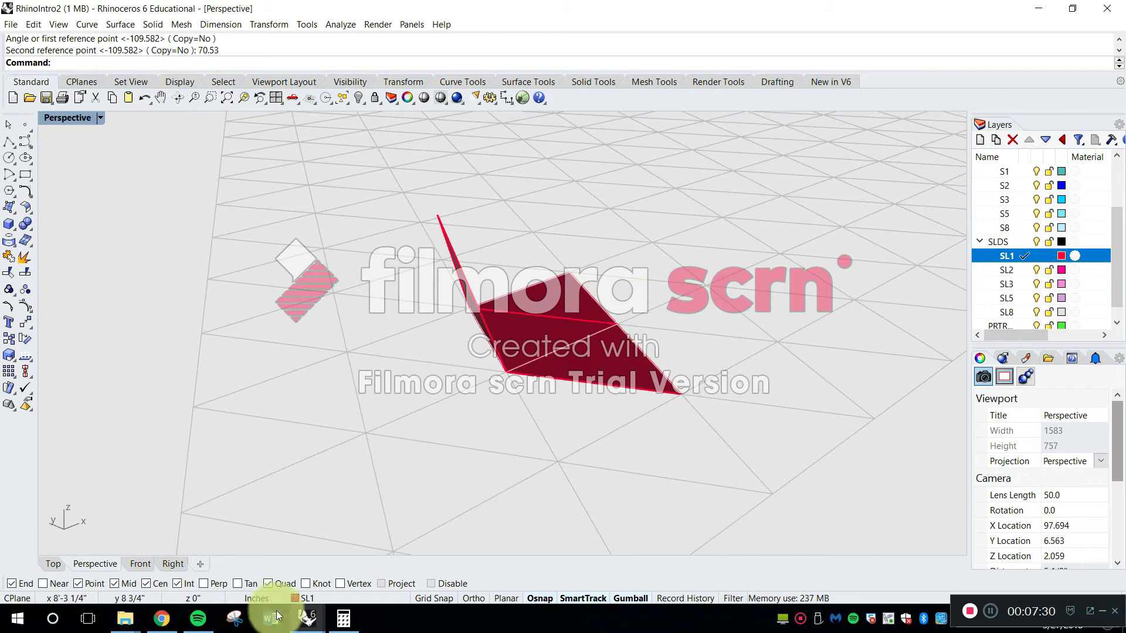
Switch to the RhinoSurfaces&Solids file and copy the green protractor group to the clipboard
mouse_move(307, 617)
left_click(245, 572)
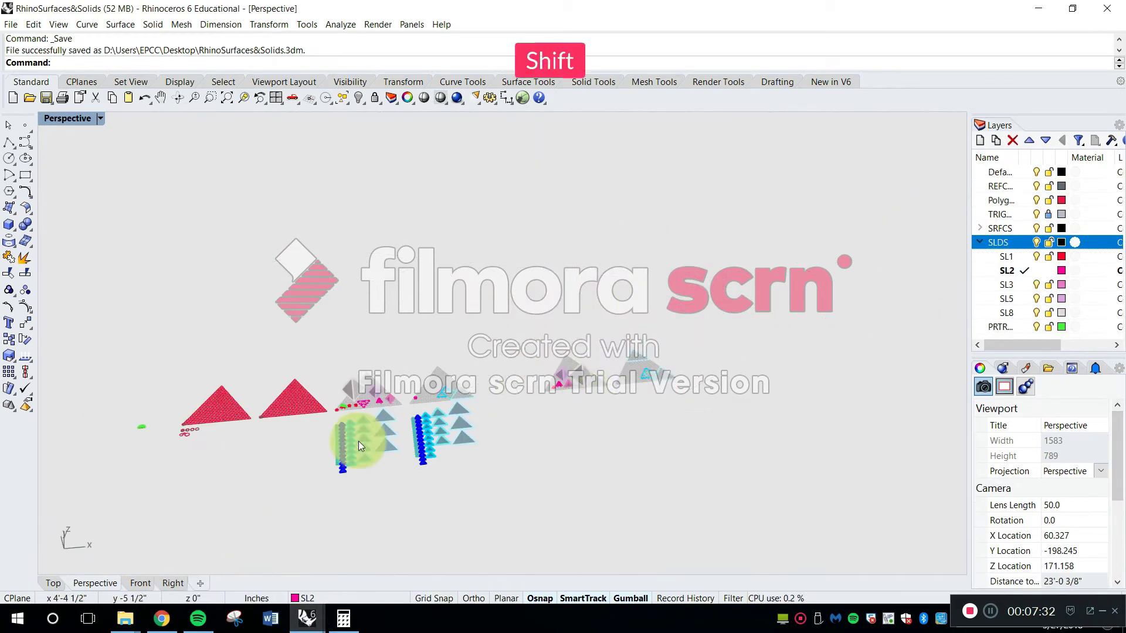
scroll(409, 389, "up", 10)
left_click(422, 376)
key("Escape")
scroll(423, 359, "up", 3)
left_click(457, 359)
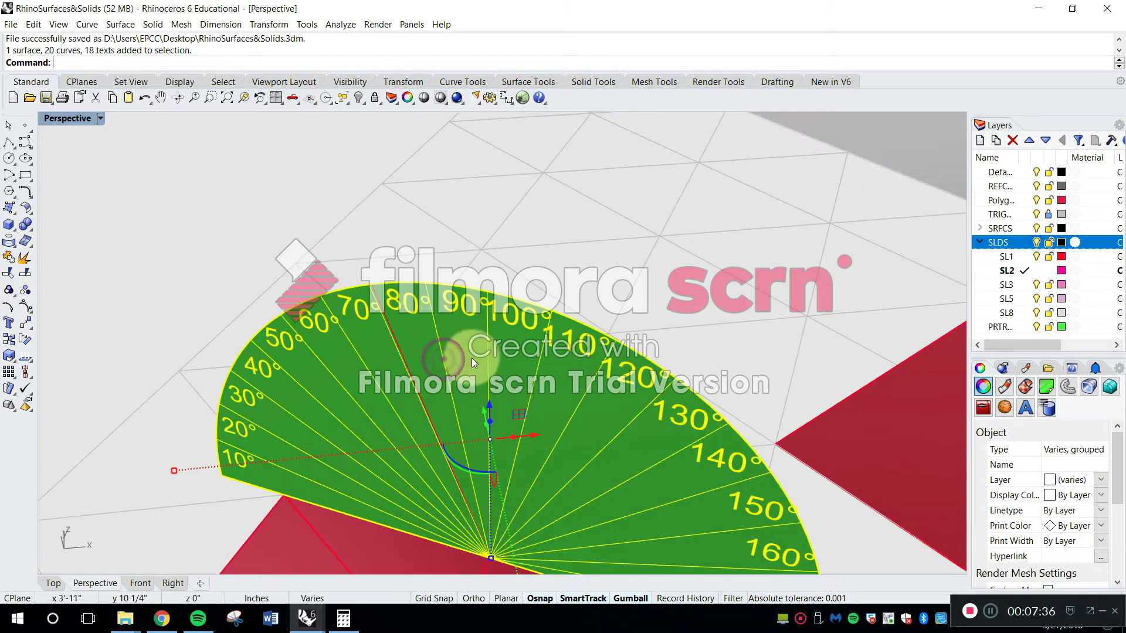
key("ctrl+c")
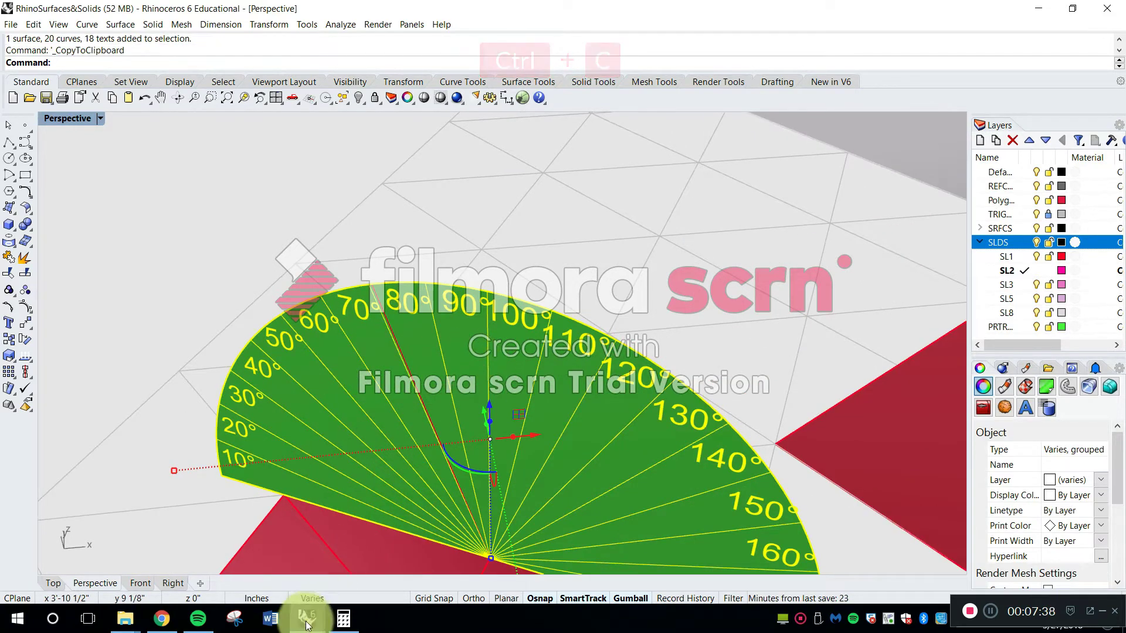
Switch back to RhinoIntro2 and paste the protractor into the model
mouse_move(307, 617)
left_click(340, 566)
key("ctrl+v")
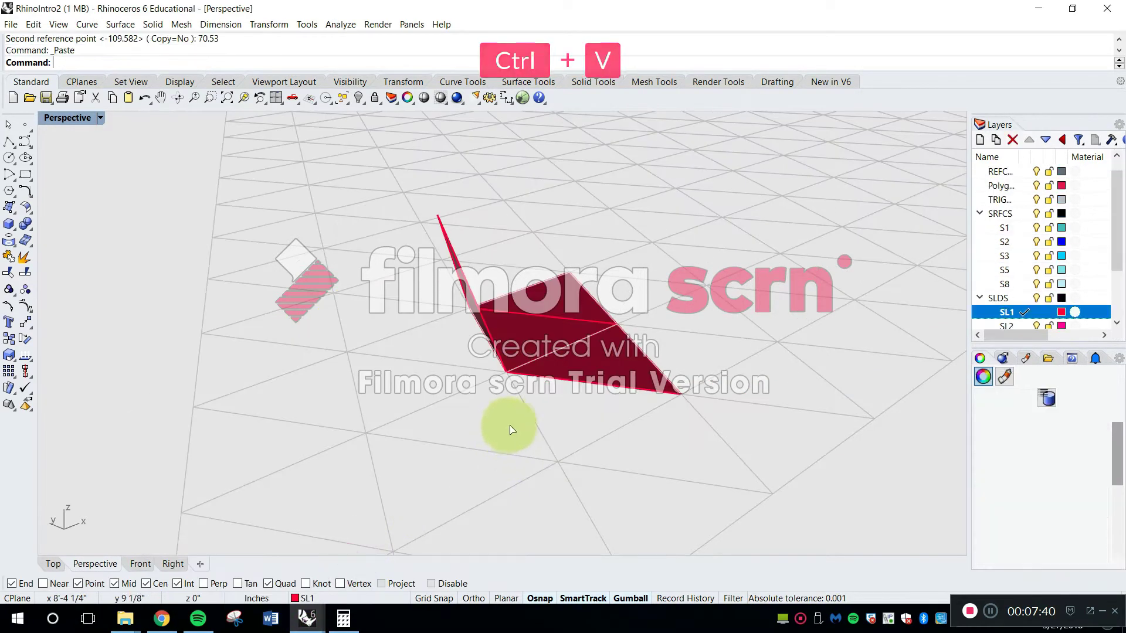
scroll(515, 397, "up", 5)
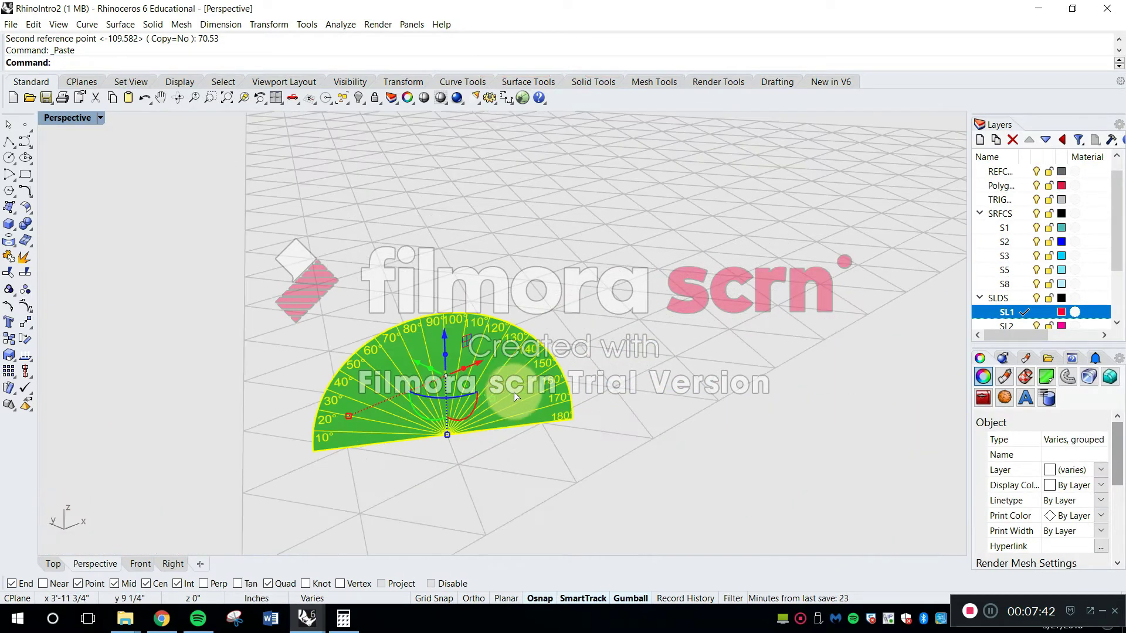
Move the protractor by its baseline center to the midpoint of the folded triangle's shared edge
type("m")
key("Return")
scroll(465, 420, "up", 3)
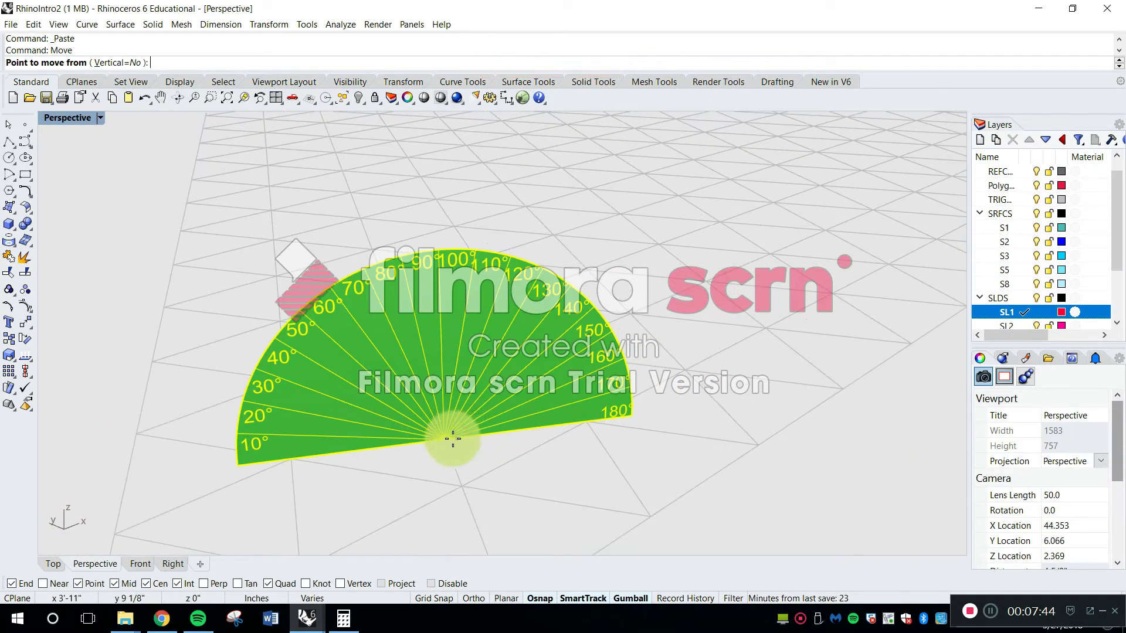
left_click(445, 441)
scroll(440, 440, "down", 8)
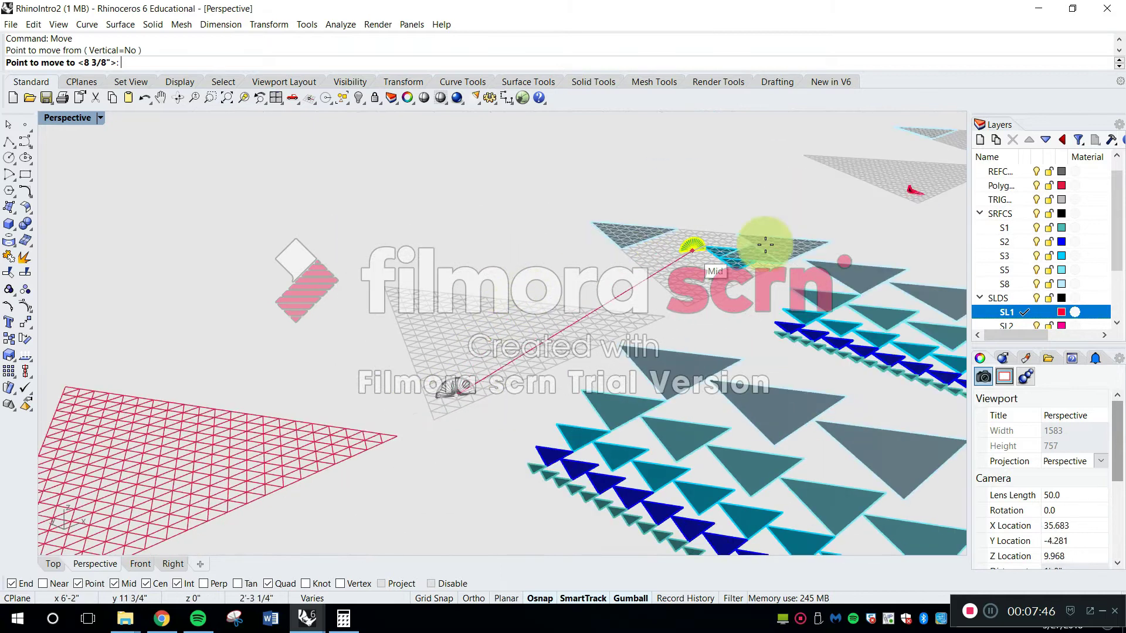
scroll(939, 167, "up", 6)
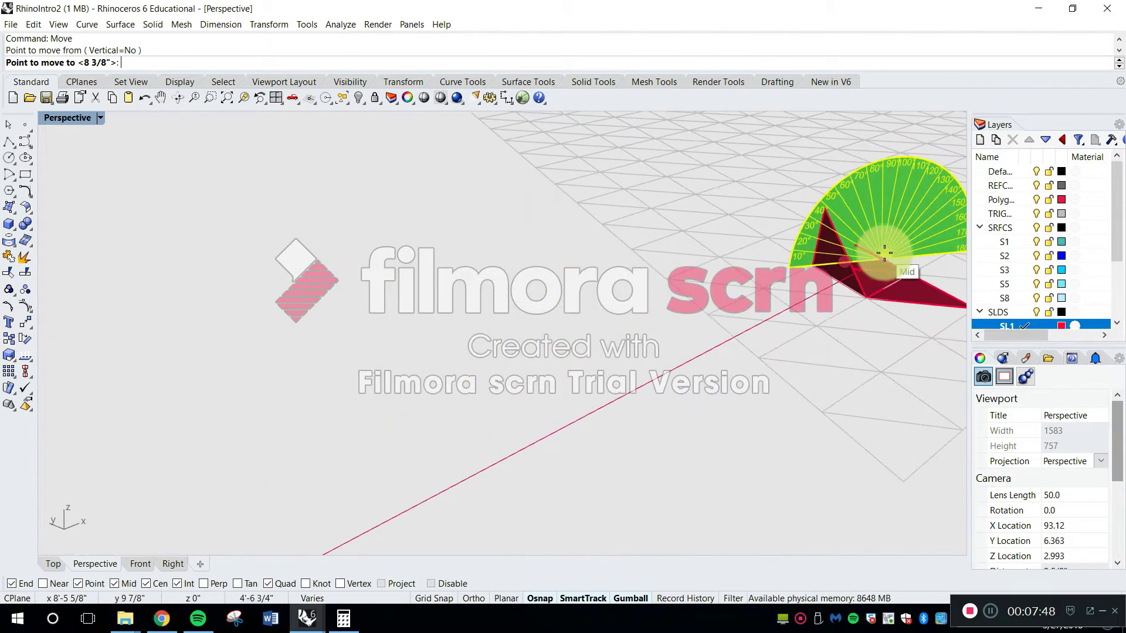
right_click_drag(915, 277, 810, 343)
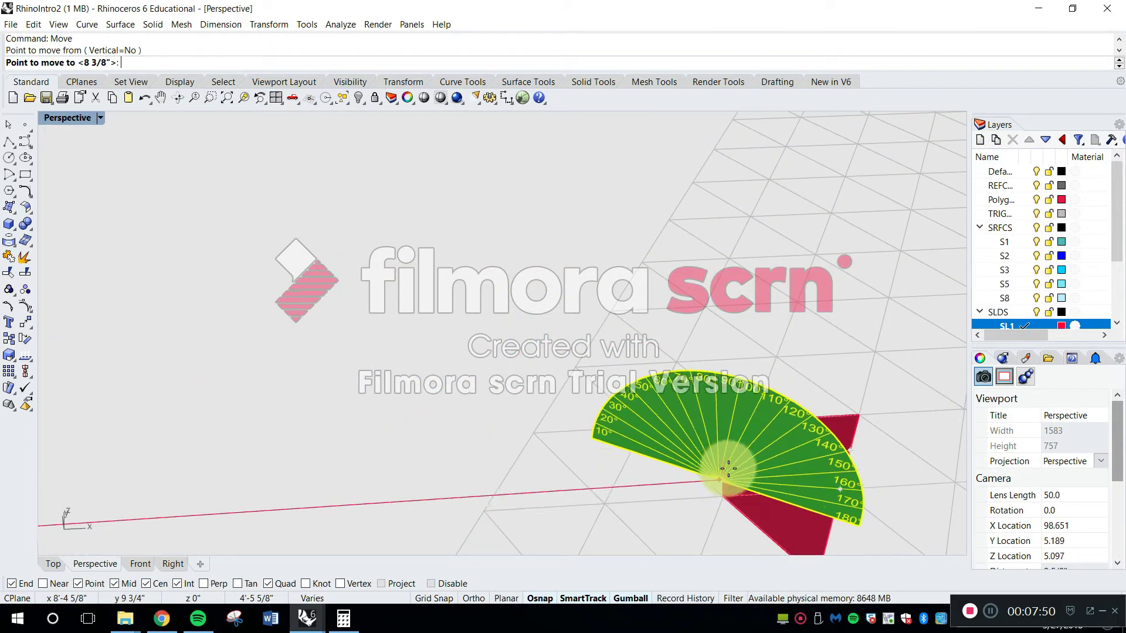
left_click(745, 458)
right_click(692, 449)
key("Escape")
Examine the folded triangle's tilt against the protractor's degree marks from several angles
right_click_drag(691, 447, 658, 398)
left_click(751, 185)
scroll(738, 247, "up", 10)
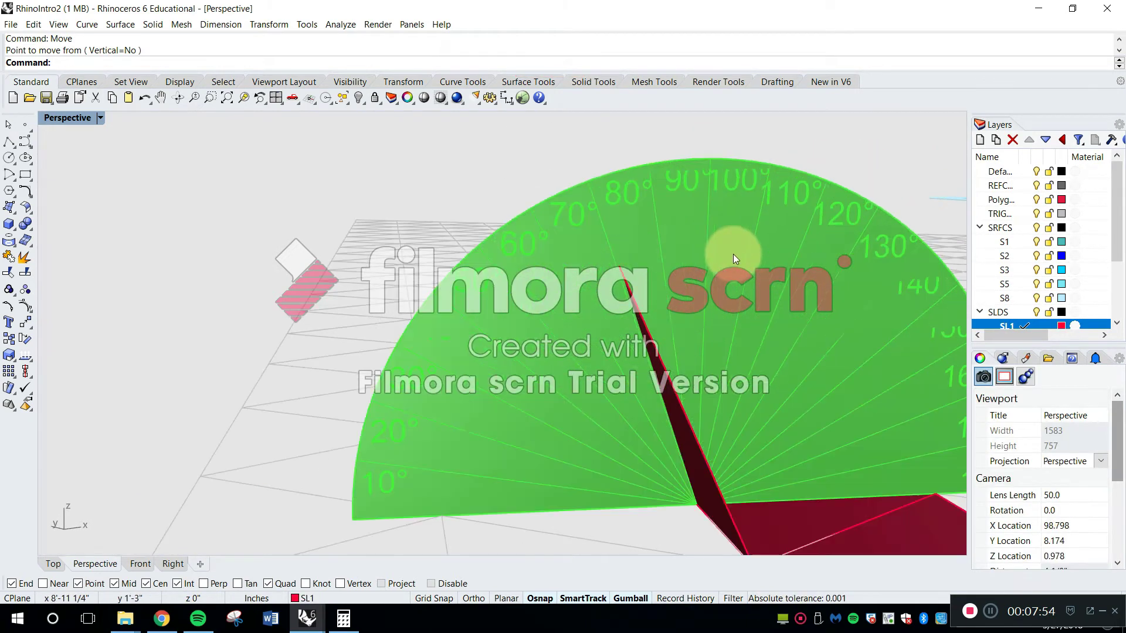
scroll(669, 233, "down", 3)
right_click_drag(670, 234, 561, 287, "shift")
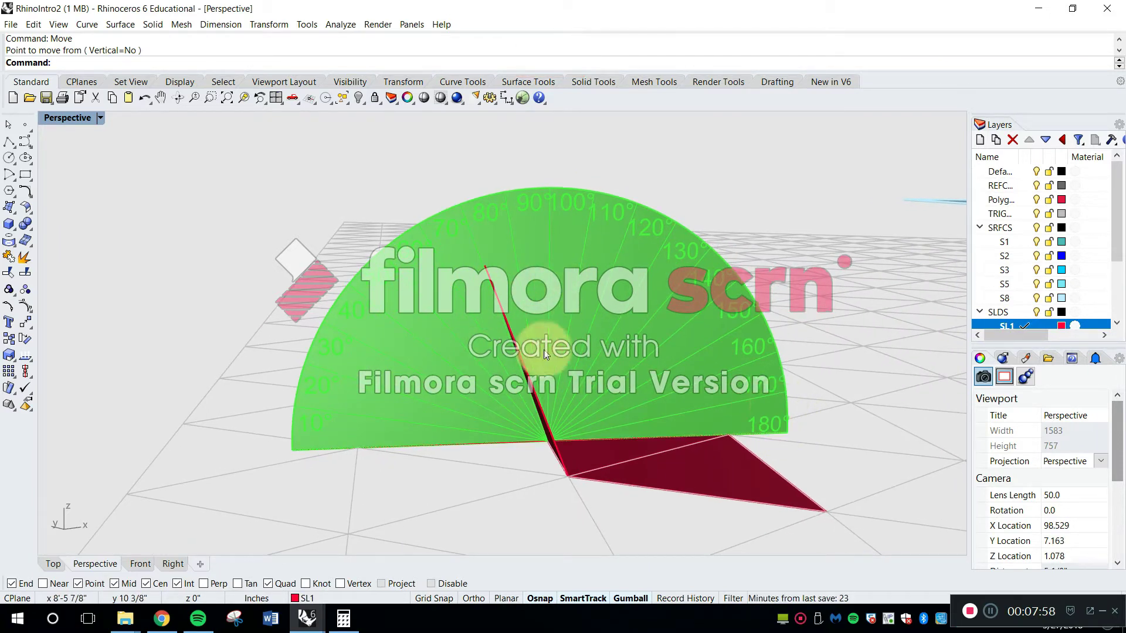
scroll(470, 284, "up", 3)
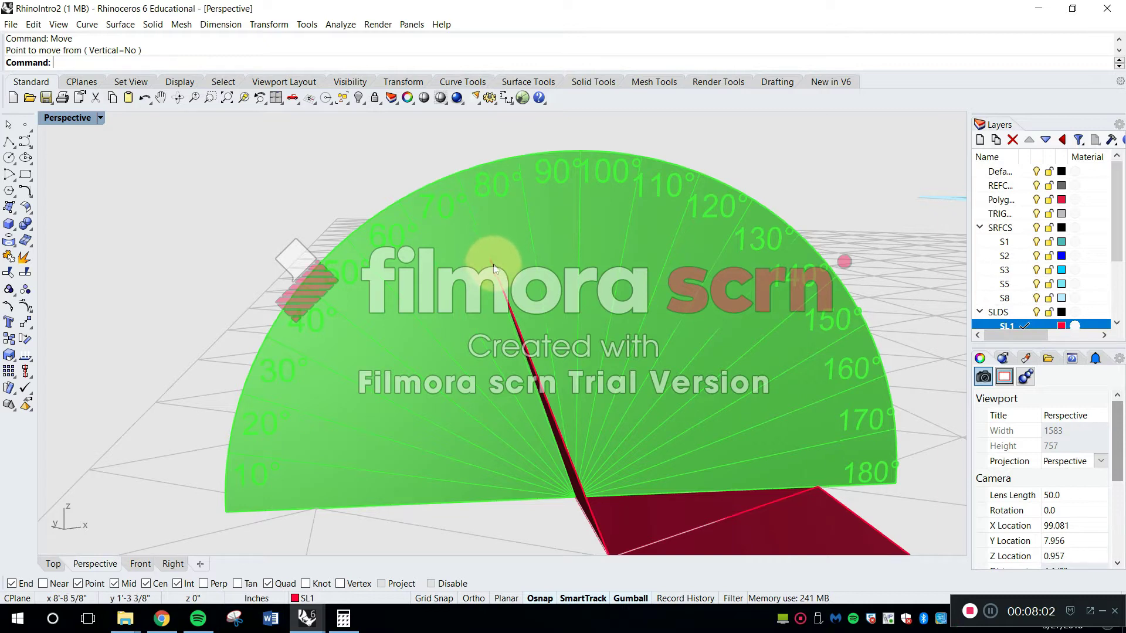
scroll(494, 267, "down", 2)
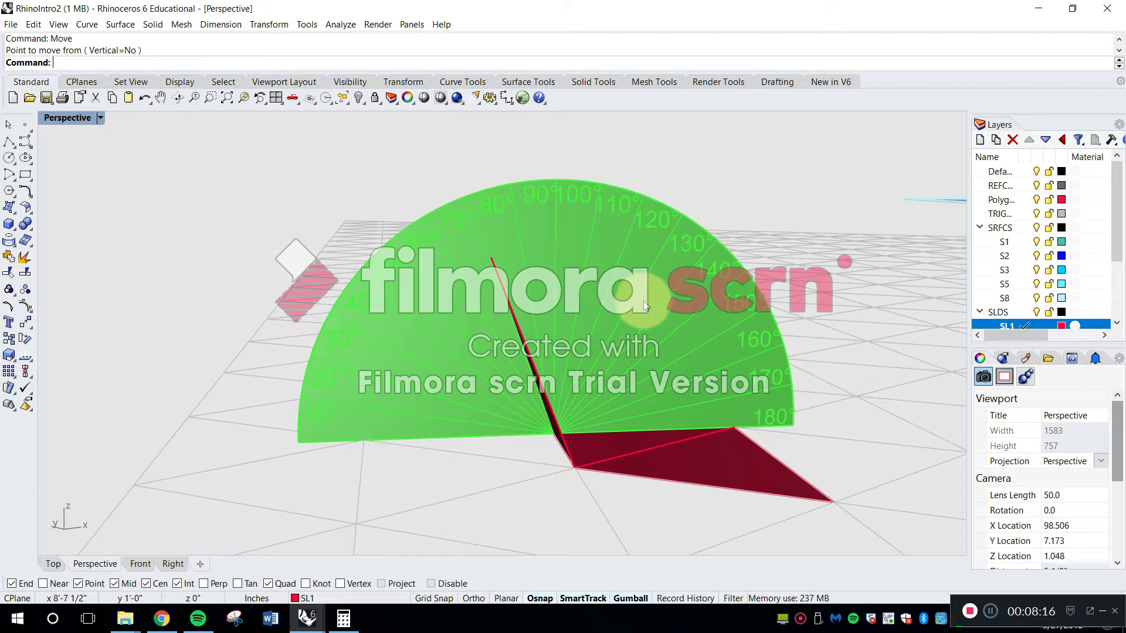
right_click_drag(604, 358, 578, 287)
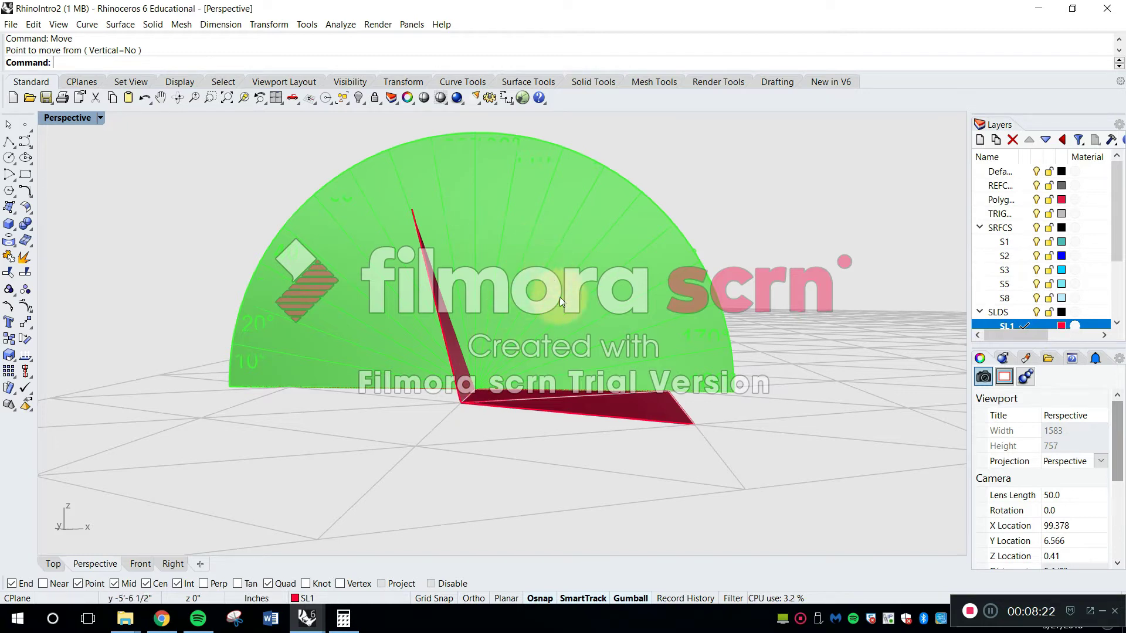
right_click_drag(637, 370, 660, 381)
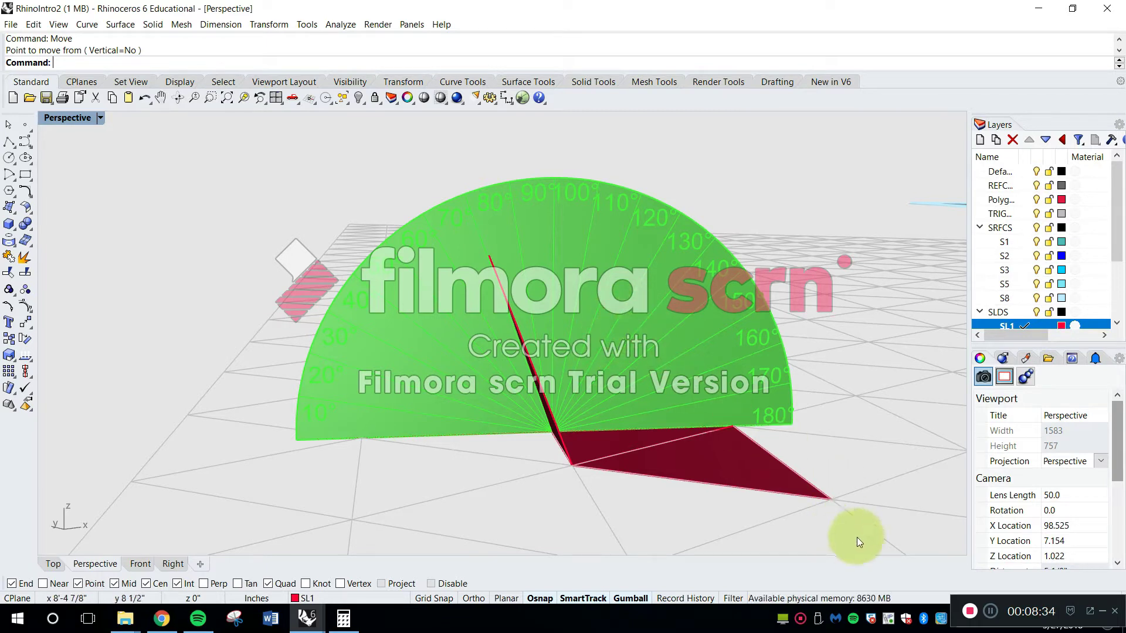
Open Calculator and subtract 70.53 from 180 to get the supplementary rotation angle
left_click(335, 624)
key("Escape")
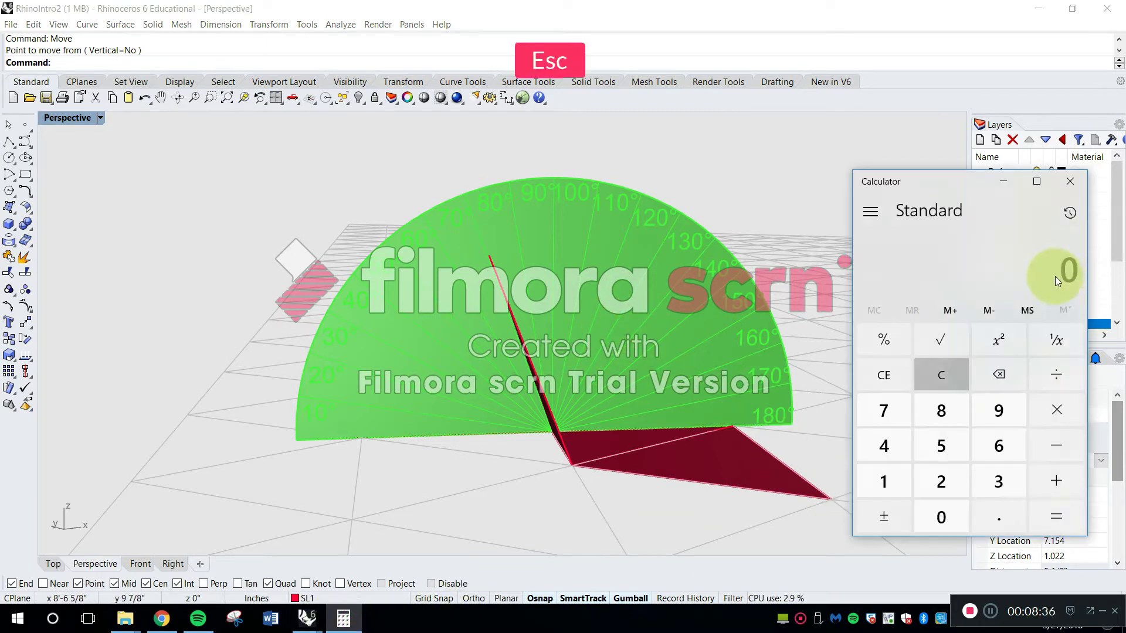
left_click(900, 474)
left_click(941, 395)
left_click(943, 514)
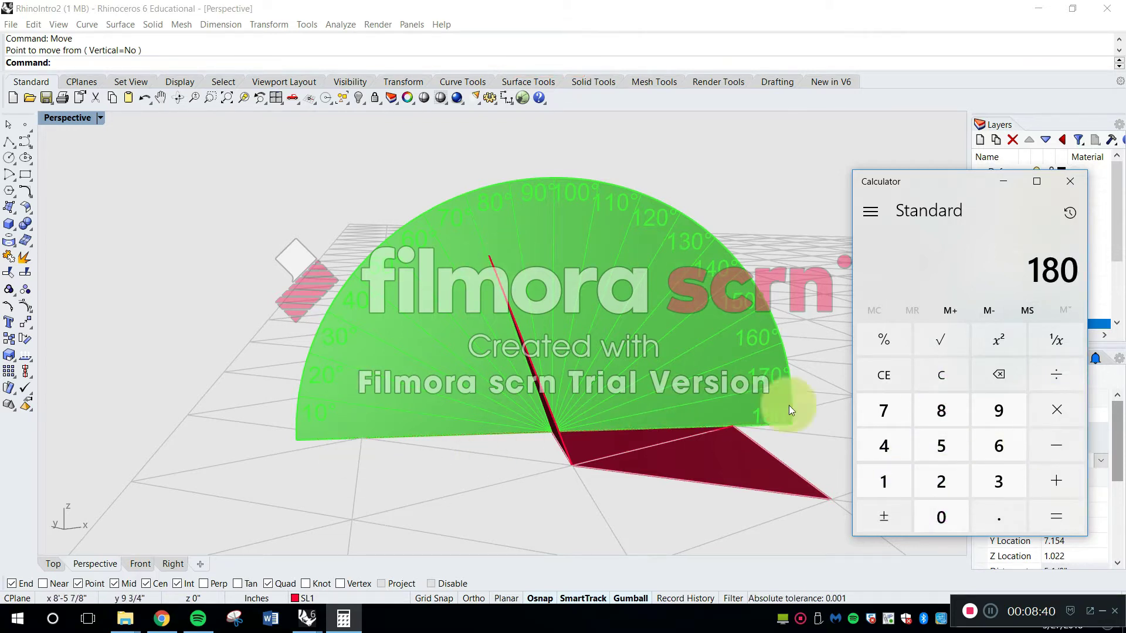
left_click(1058, 437)
left_click(889, 405)
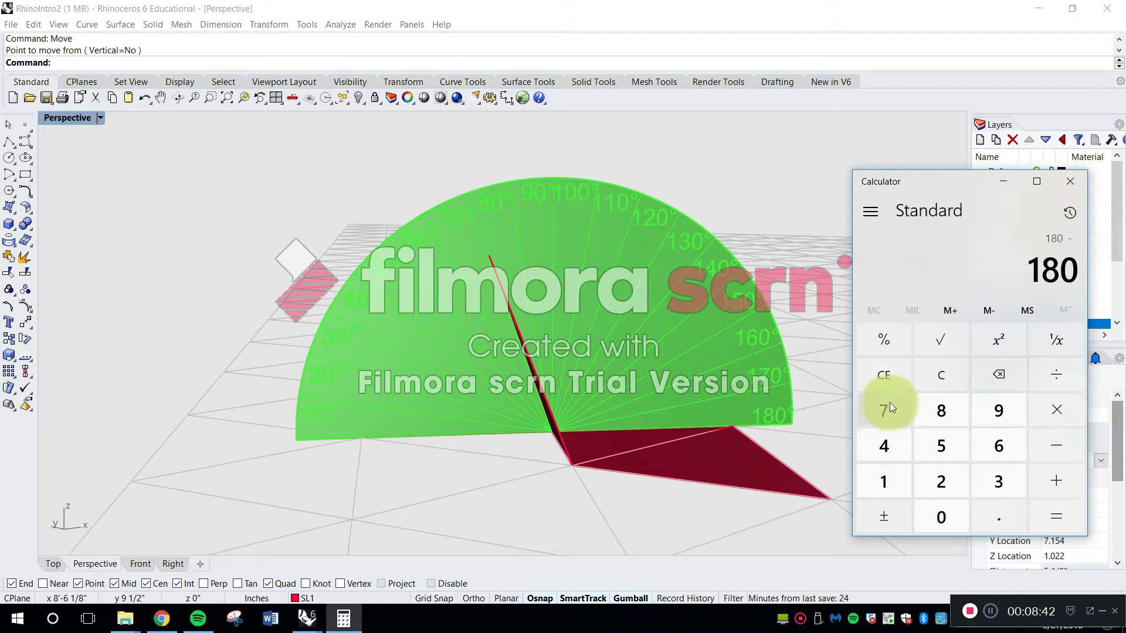
left_click(985, 523)
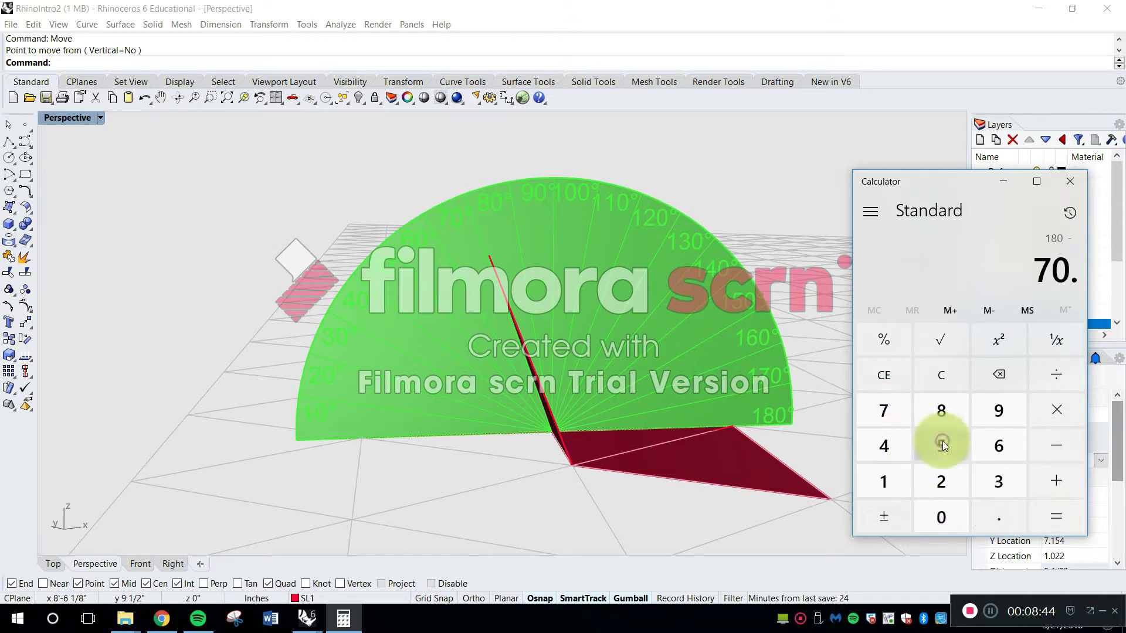
left_click(941, 444)
left_click(998, 479)
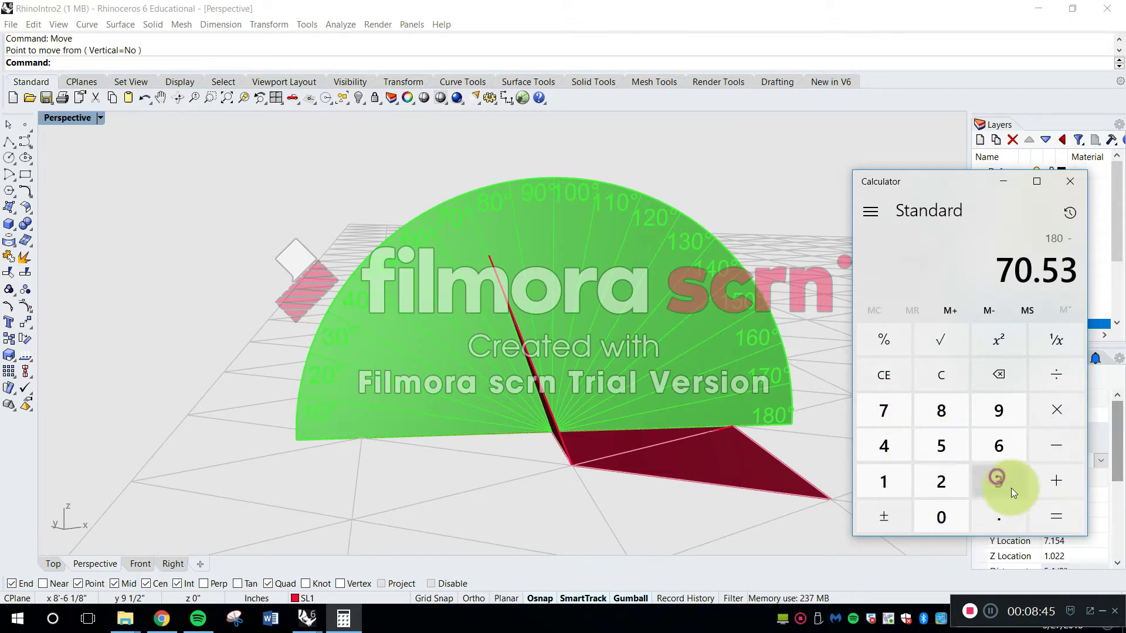
left_click(1058, 522)
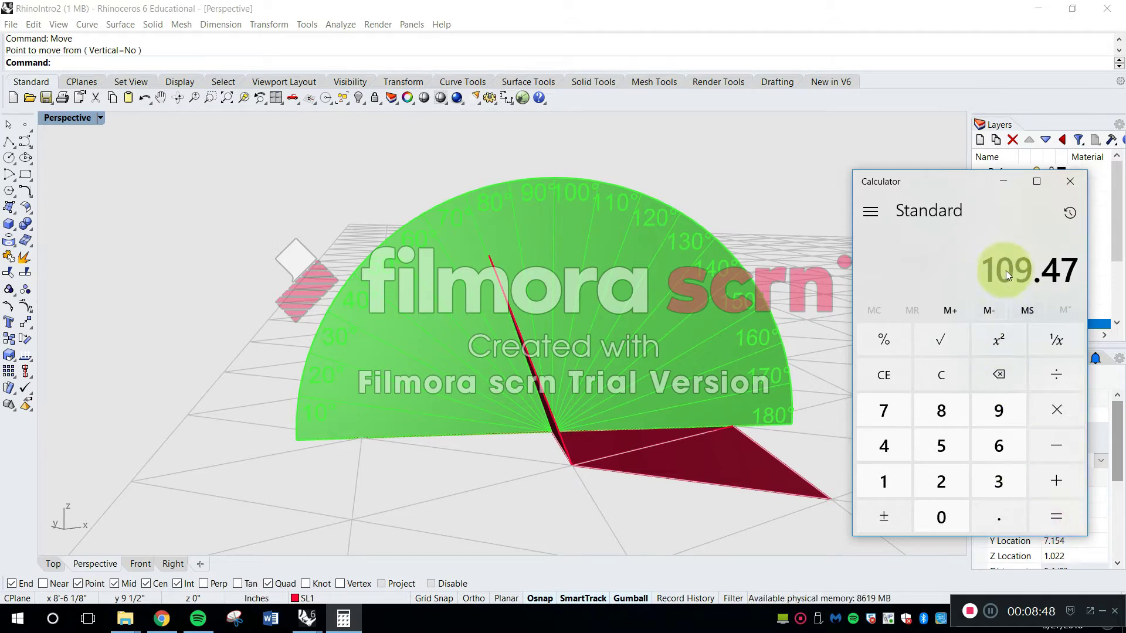
Copy the triangular grid with its red surfaces and protractor to an empty area about 1'-6" from the original
scroll(618, 243, "down", 15)
right_click_drag(604, 253, 452, 363, "shift")
left_click_drag(474, 415, 384, 256)
type("cop")
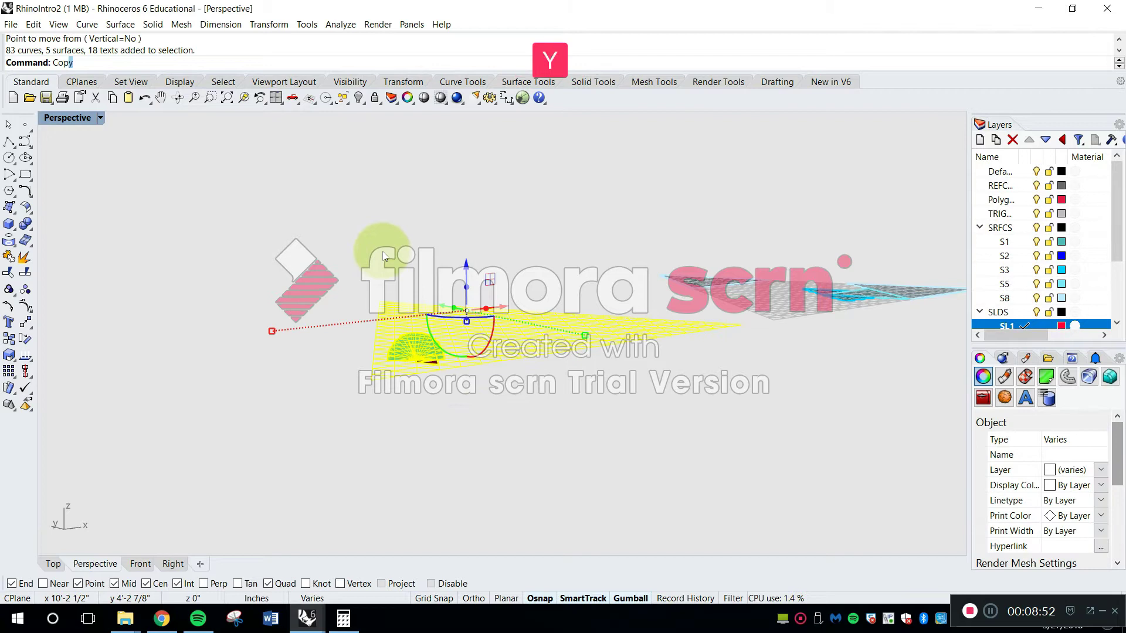
type("y")
key("space")
right_click_drag(393, 253, 459, 394)
left_click(353, 388)
left_click(599, 506, "shift")
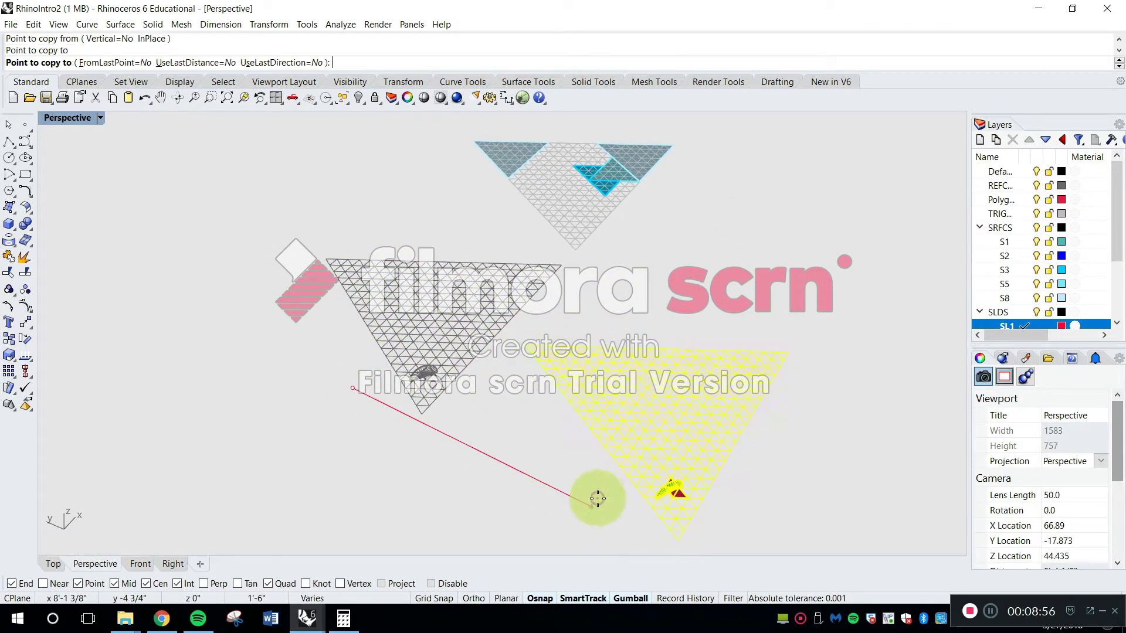
key("Escape")
Delete the folded triangle surface from the copied set
right_click_drag(616, 470, 599, 388)
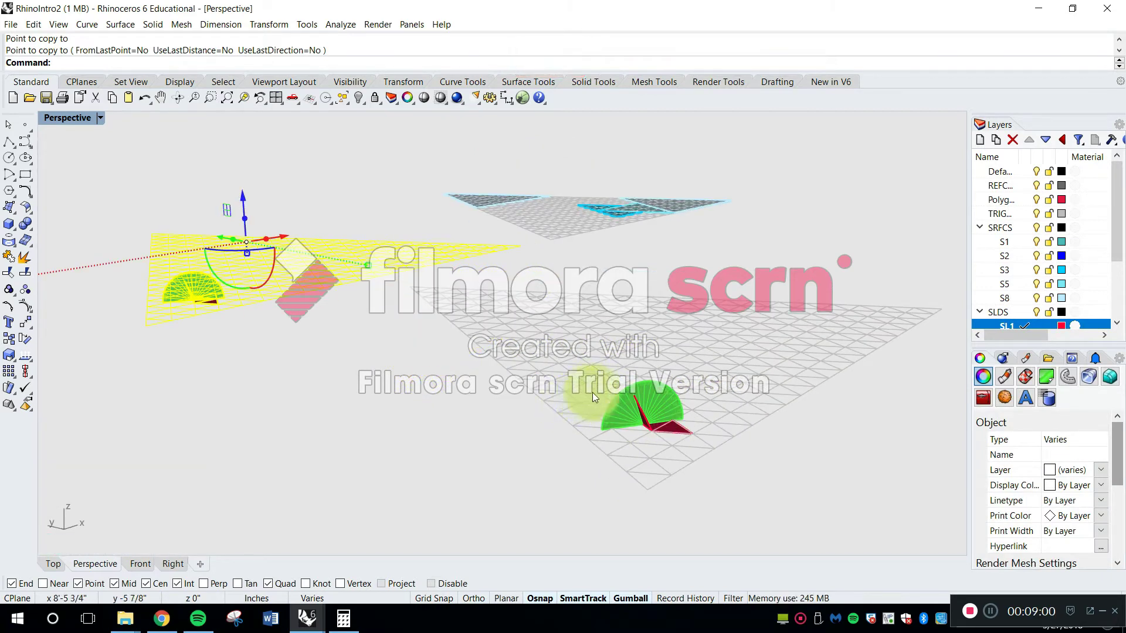
key("Escape")
scroll(639, 417, "up", 5)
left_click(637, 465)
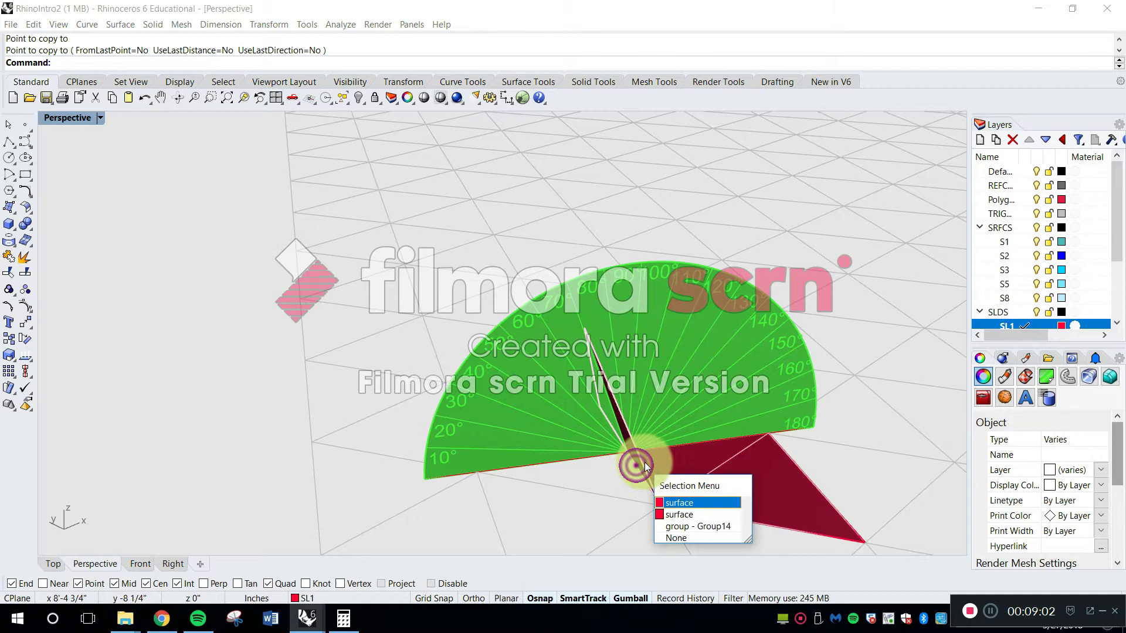
right_click_drag(646, 459, 580, 381)
left_click(557, 490)
key("Delete")
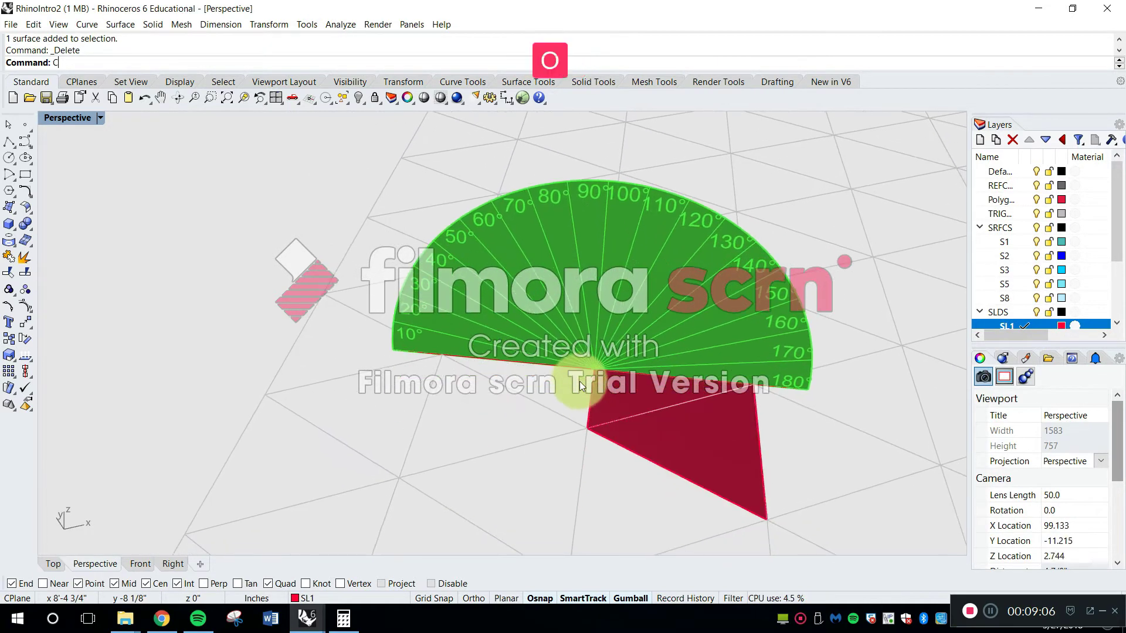
Copy the flat outer triangle into the deleted triangle's place, from its outer tip to its corner on the central triangle
key("space")
left_click(666, 442)
key("space")
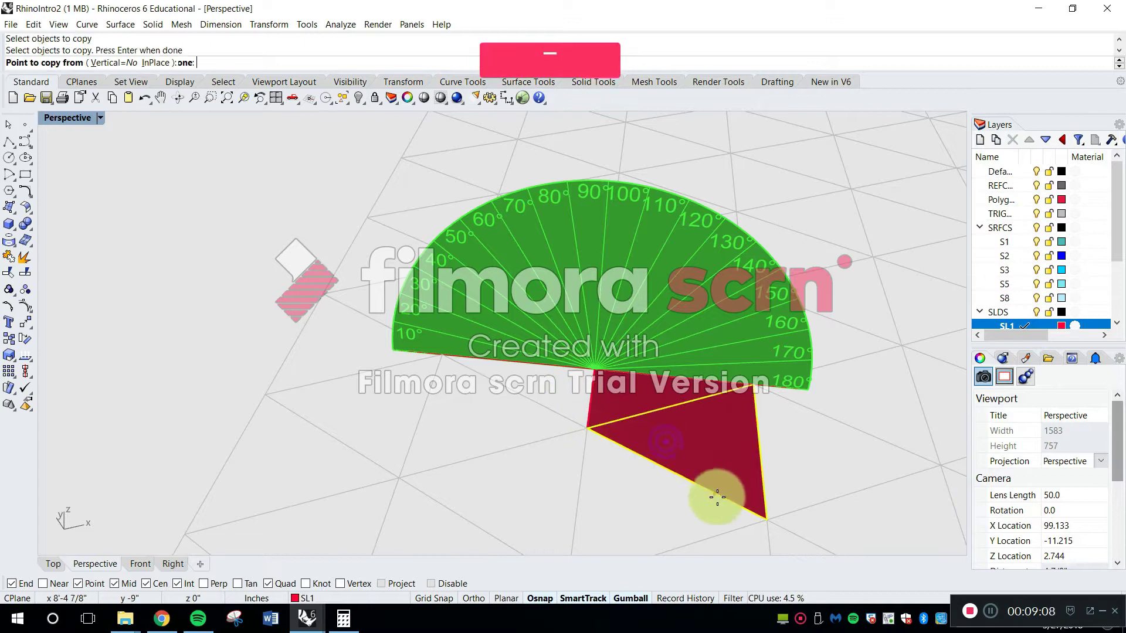
left_click(765, 517)
left_click(588, 428)
key("Escape")
Select the copied outer triangle for Rotate3D and switch the Perspective viewport to Ghosted display mode
mouse_move(548, 402)
right_mouse_down()
mouse_move(575, 364)
mouse_move(569, 404)
right_mouse_up()
scroll(574, 364, "up", 4)
type("ro")
key("Return")
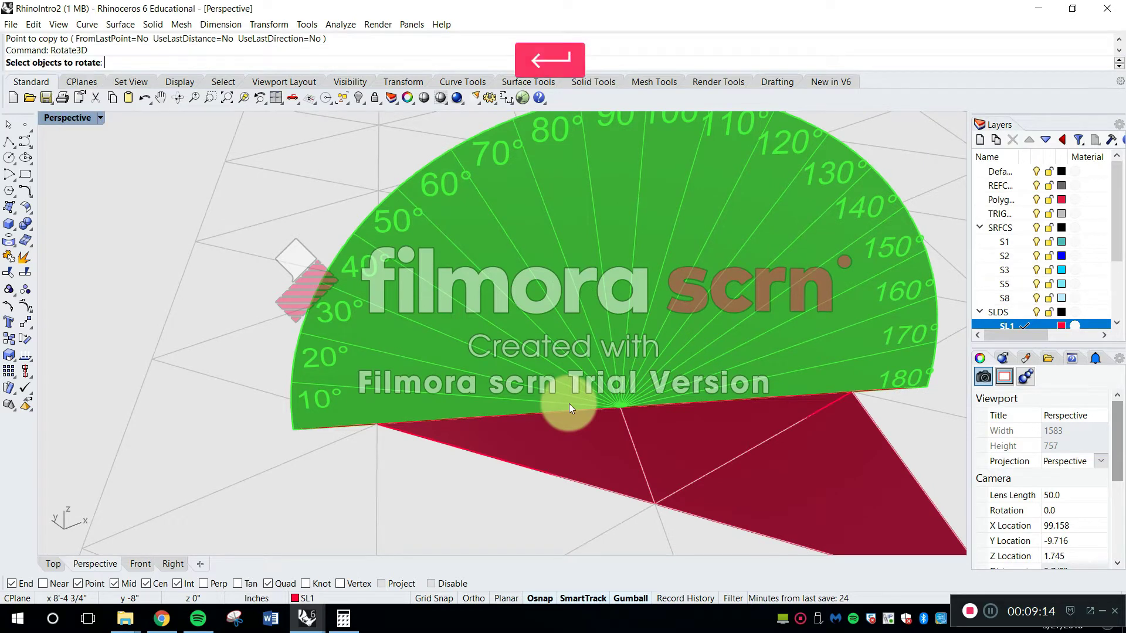
left_click(608, 442)
key("Return")
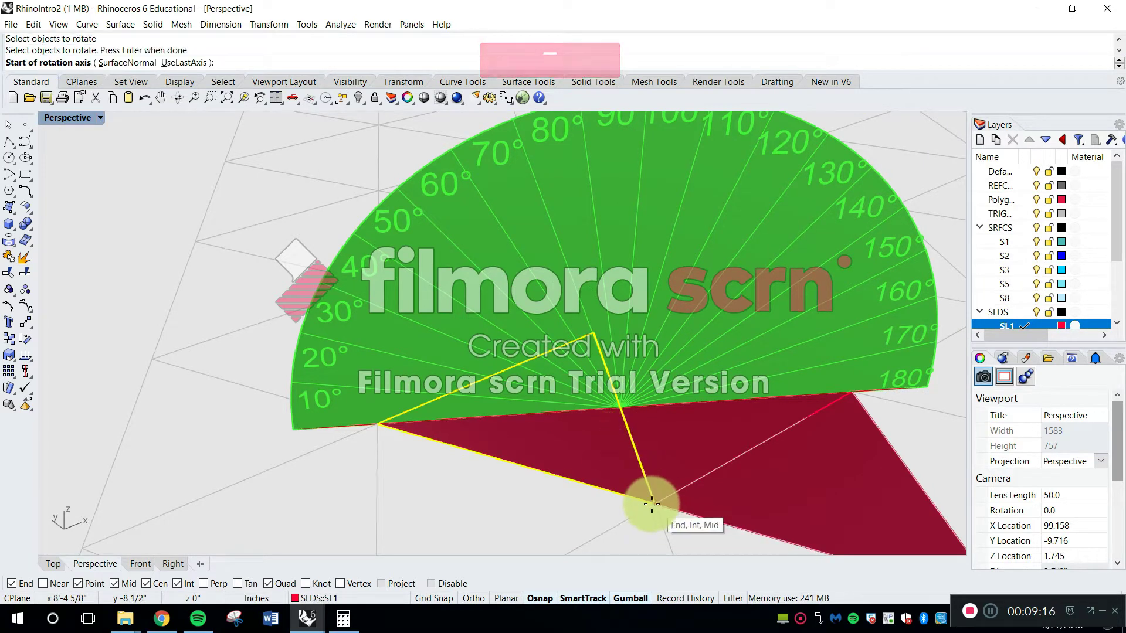
left_click(100, 119)
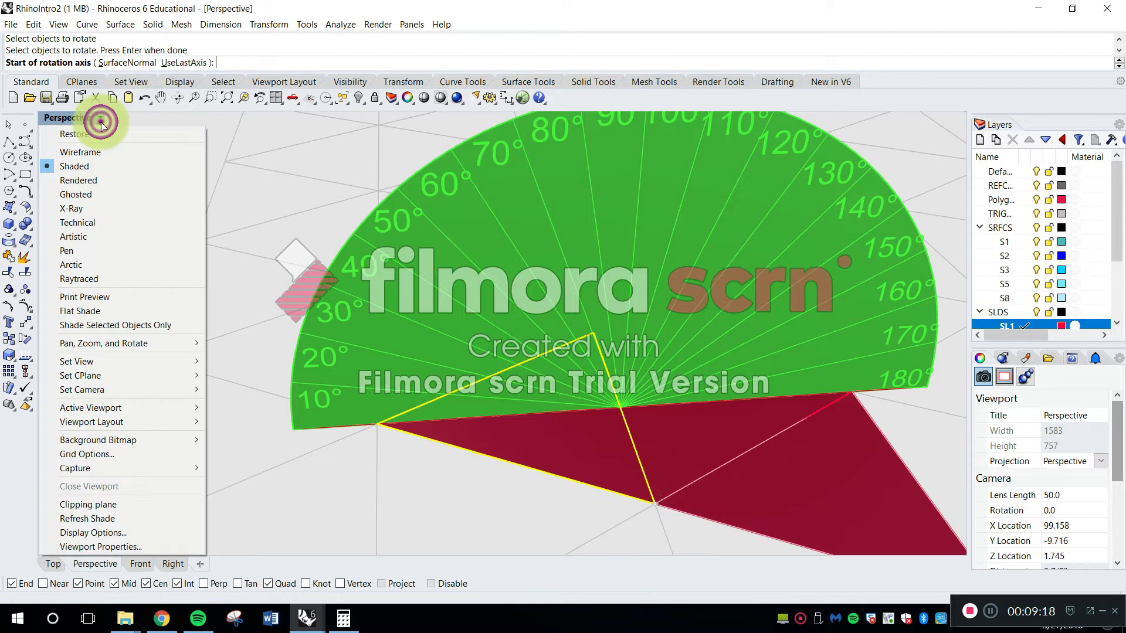
left_click(93, 194)
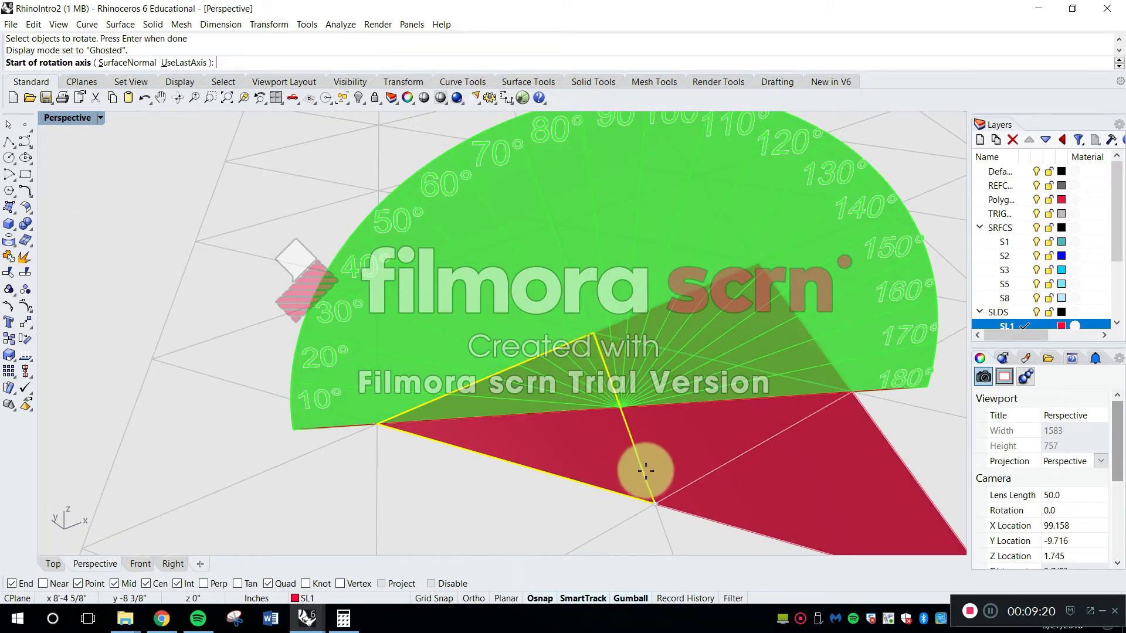
Set the rotation axis along the edge shared with the central triangle and use the outer tip as first reference point
left_click(655, 505)
right_click_drag(636, 415, 659, 410)
left_click(602, 453)
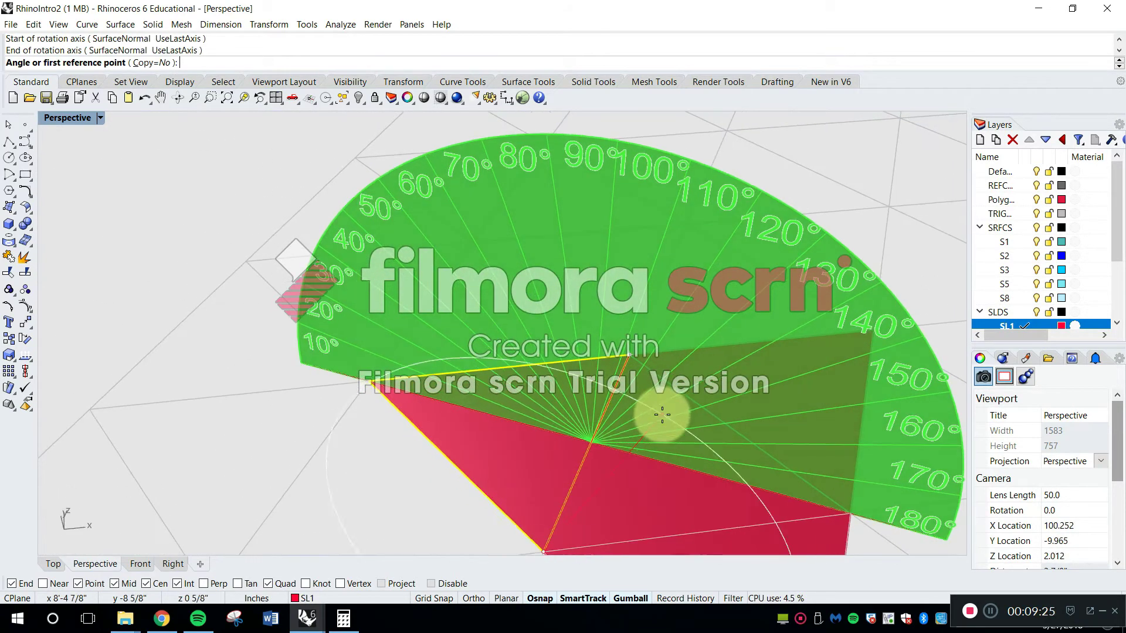
left_click(371, 382)
right_click_drag(382, 352, 542, 395)
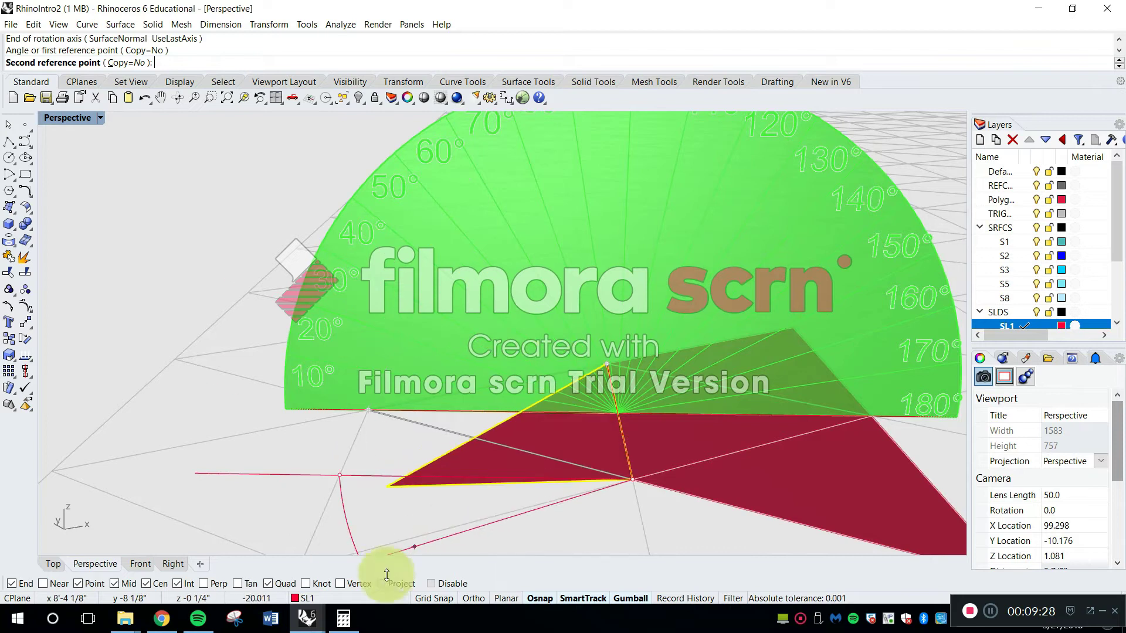
Check the supplementary angle in Calculator and rotate the outer triangle by 109.47° about the shared edge
left_click(344, 620)
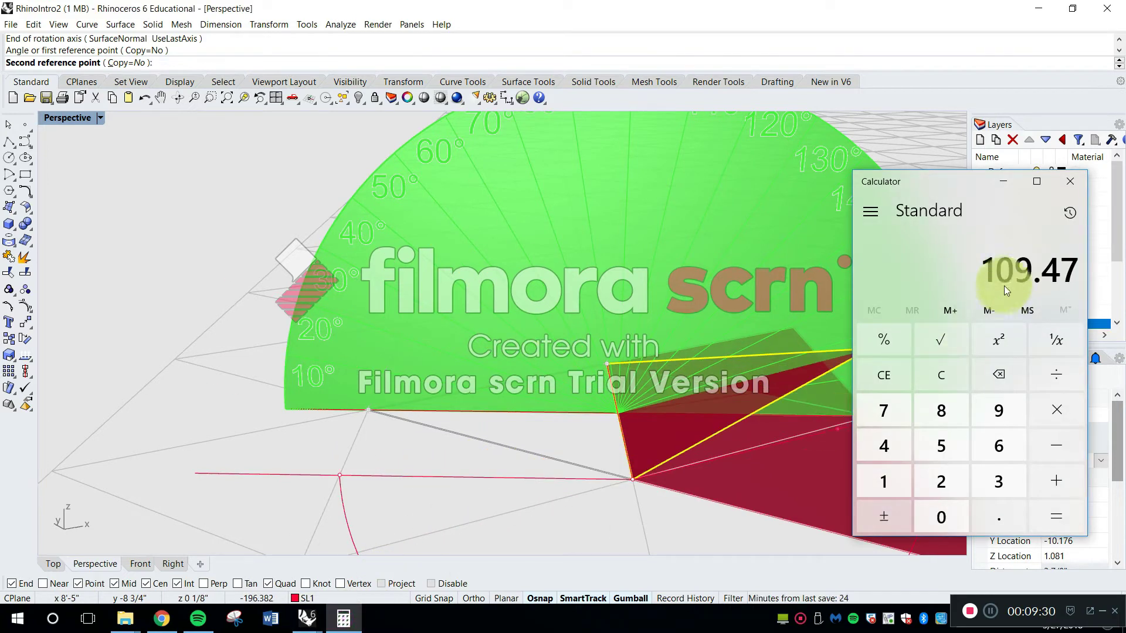
left_click(889, 19)
right_click_drag(702, 279, 613, 388, "shift")
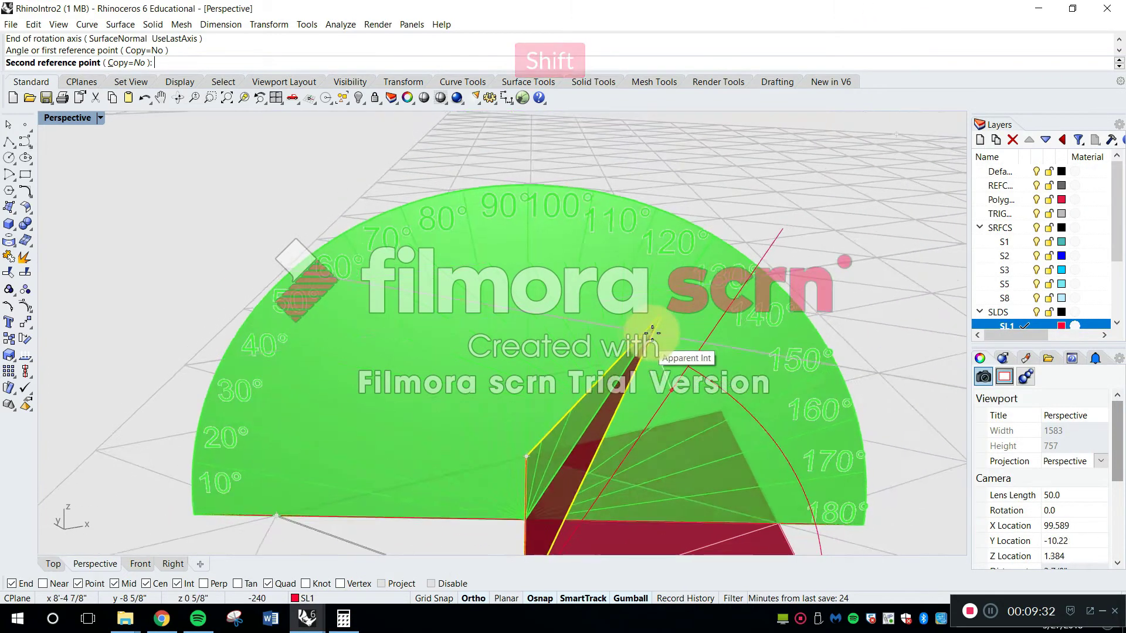
right_click_drag(653, 333, 679, 216)
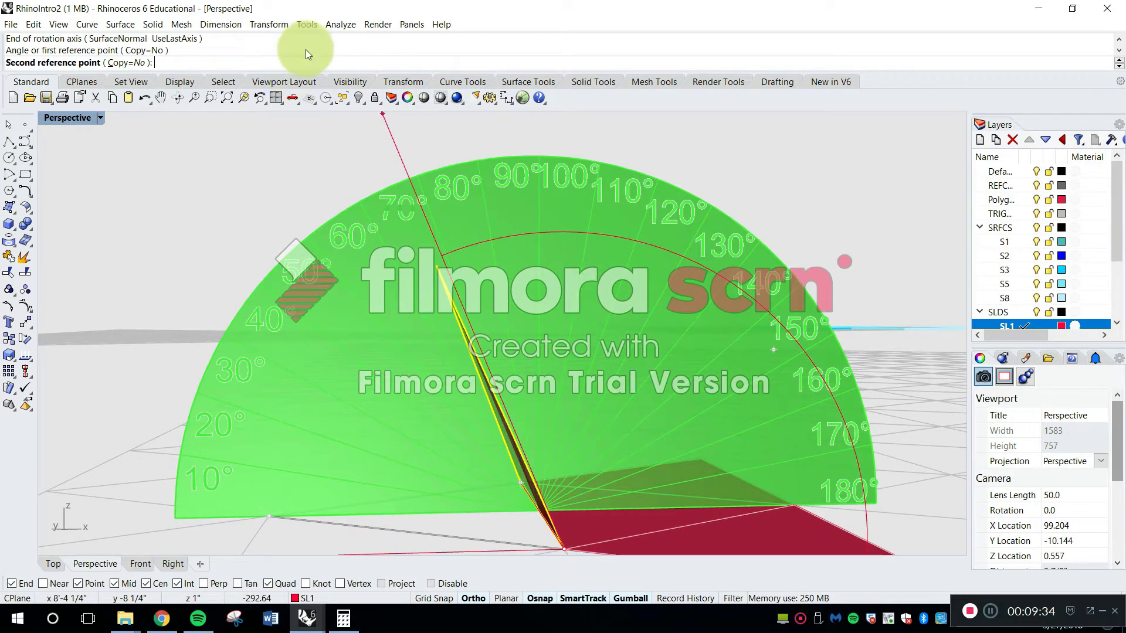
left_click(343, 619)
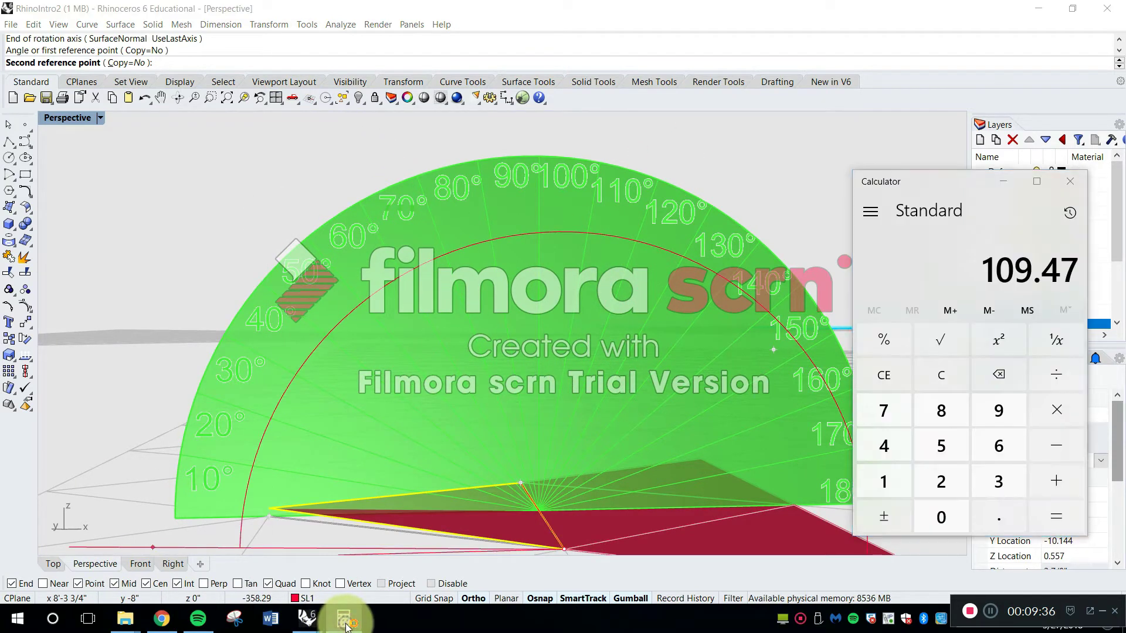
left_click(344, 620)
type("10")
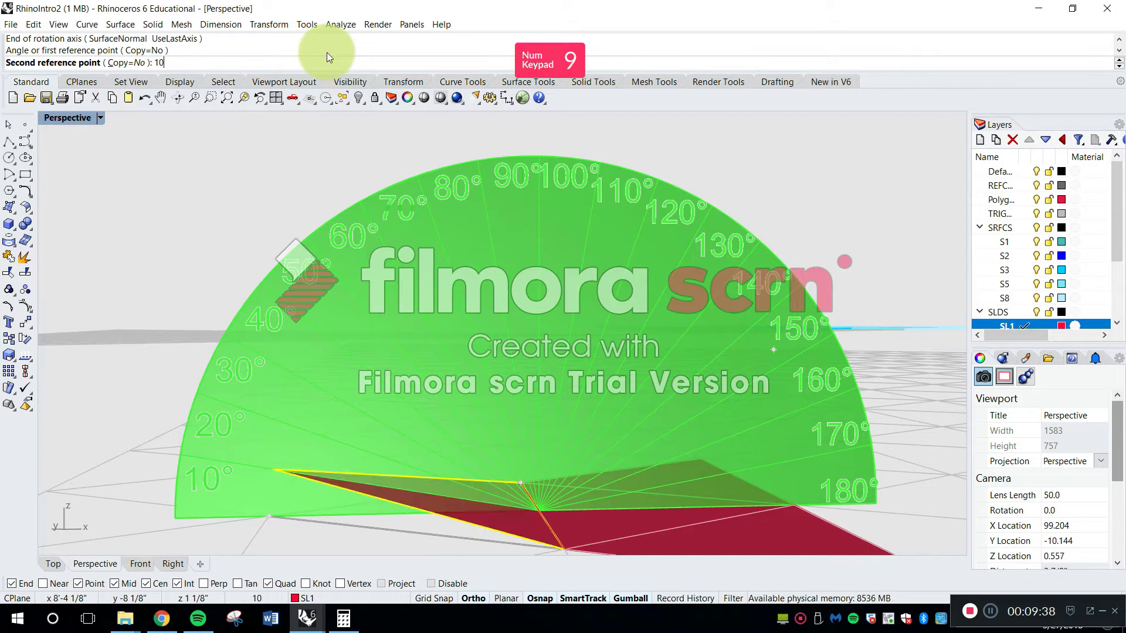
type("9.47")
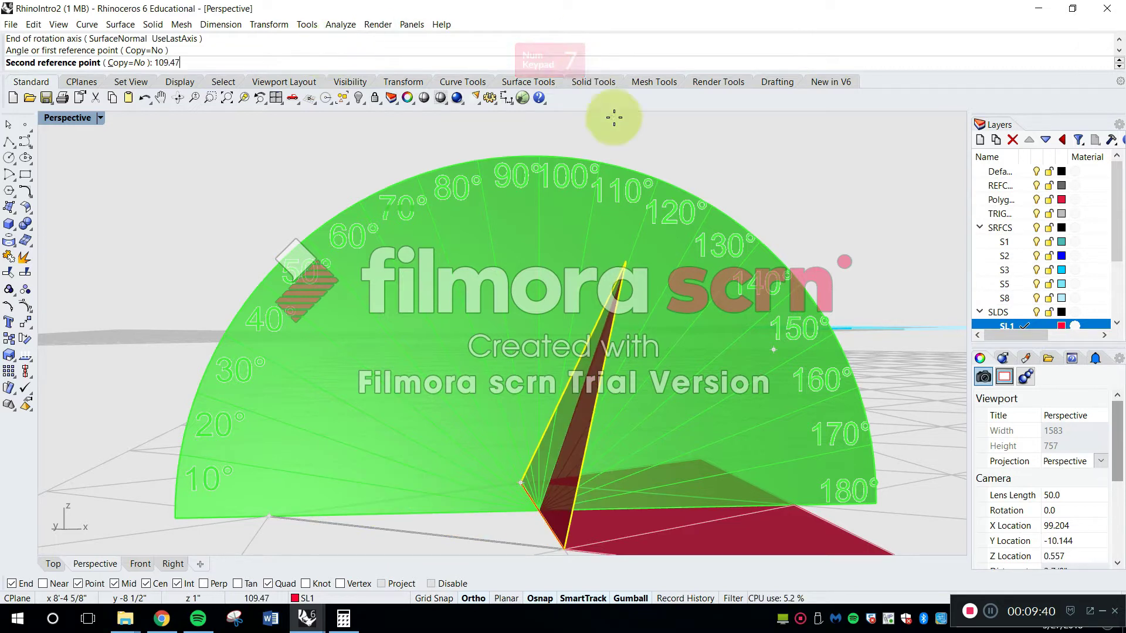
key("Return")
Examine the folded triangle against the protractor and compare it with the earlier folded set in the distance
right_click_drag(667, 277, 633, 214)
scroll(607, 259, "up", 10)
scroll(620, 224, "down", 6)
scroll(590, 292, "down", 8)
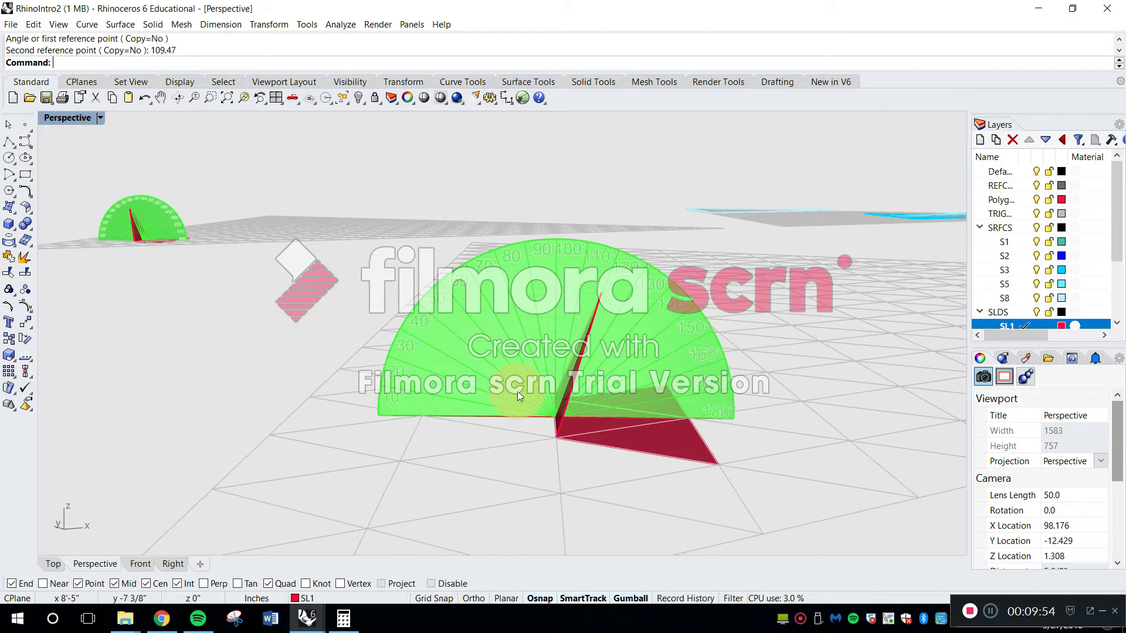
right_click_drag(596, 400, 534, 436)
scroll(534, 436, "up", 6)
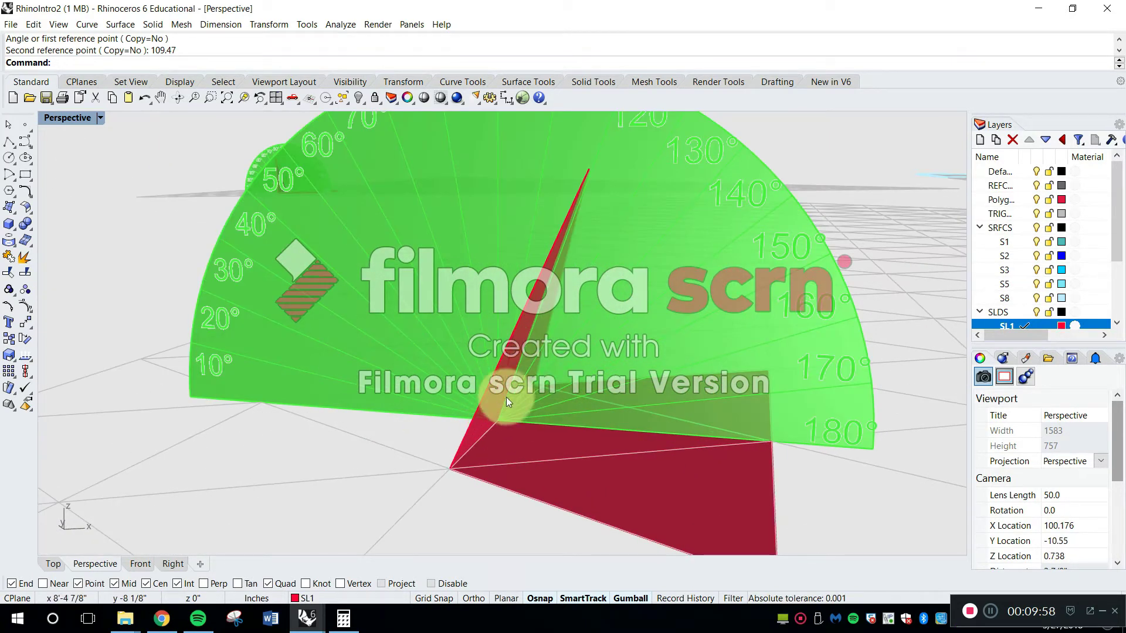
scroll(469, 420, "up", 4)
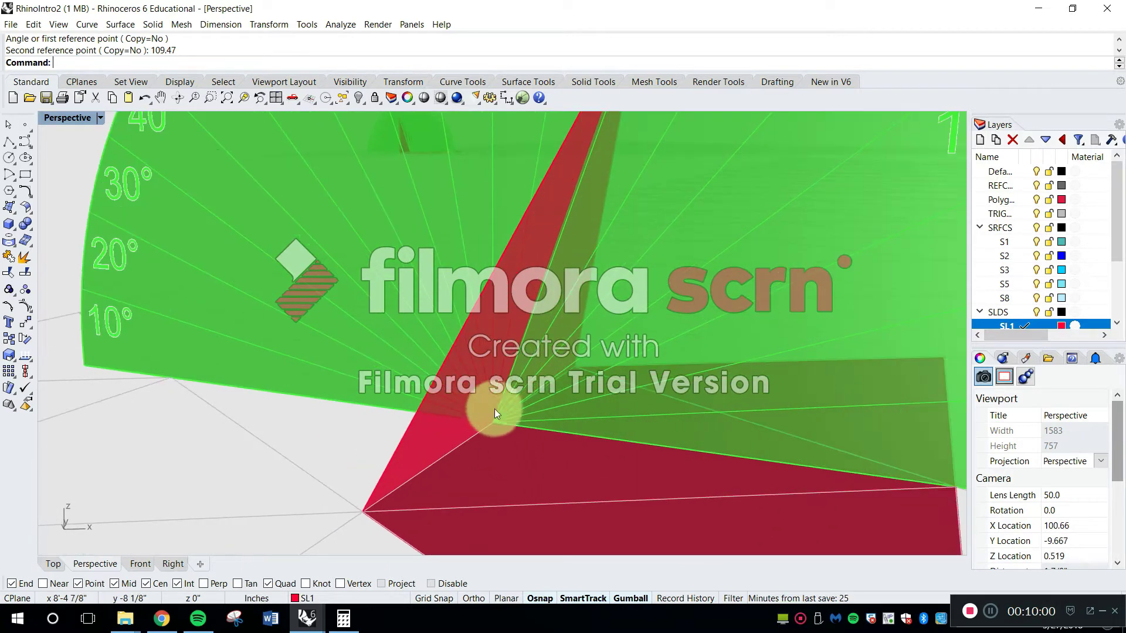
scroll(475, 420, "down", 6)
right_click_drag(515, 445, 515, 474)
Check the tetrahedron's dihedral angle in the Chrome reference image, return to Rhinoceros and inspect the fold again
left_click(200, 620)
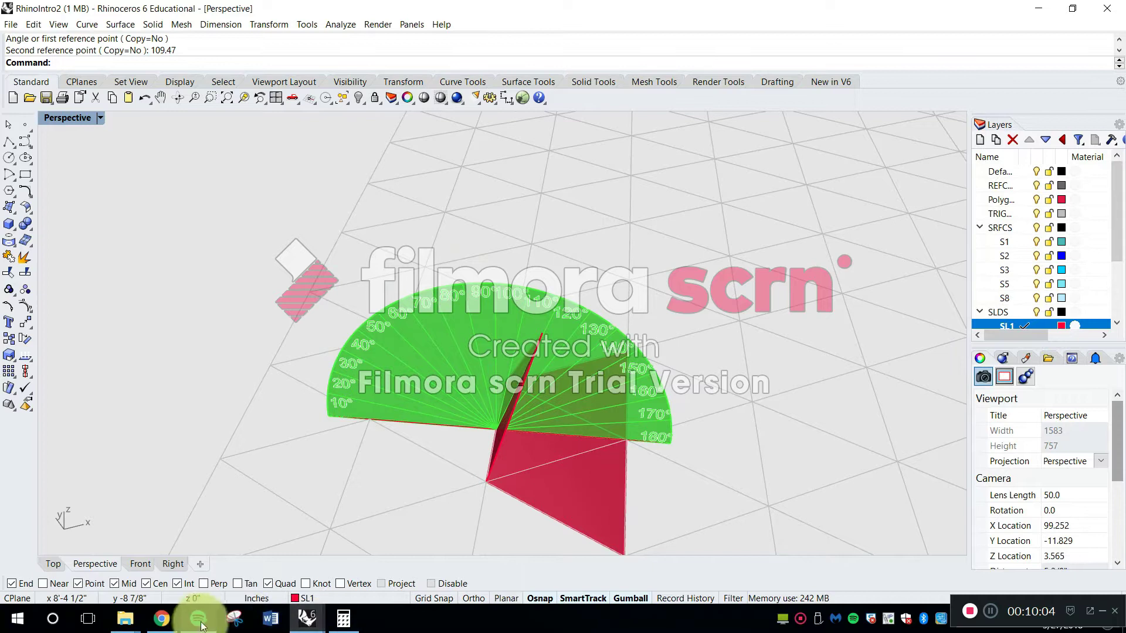
left_click(167, 620)
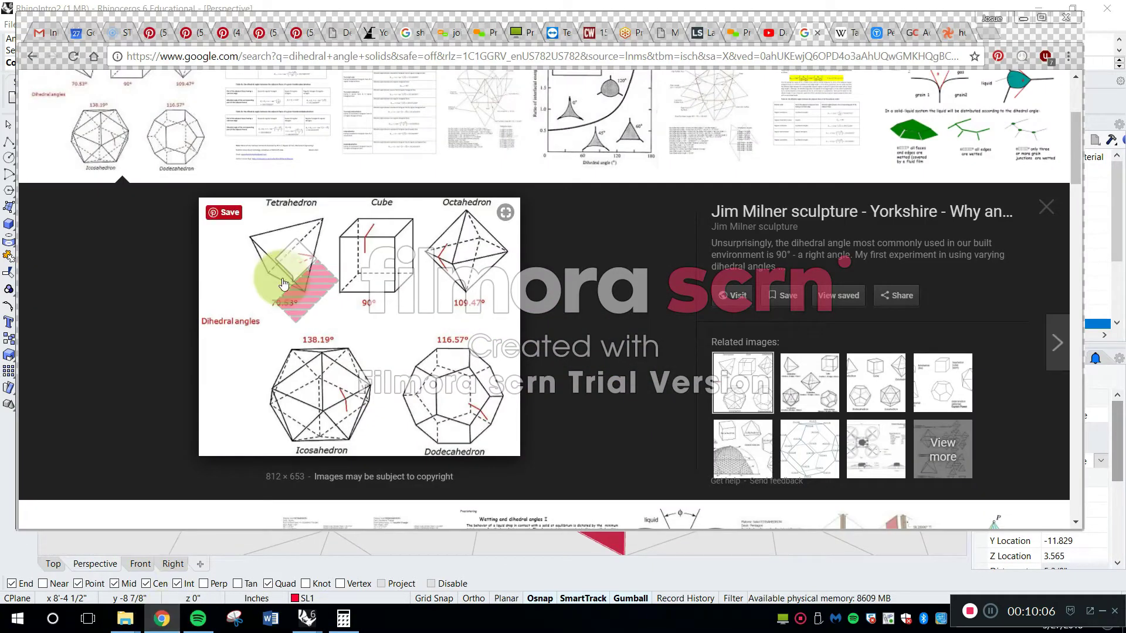
left_click(1024, 17)
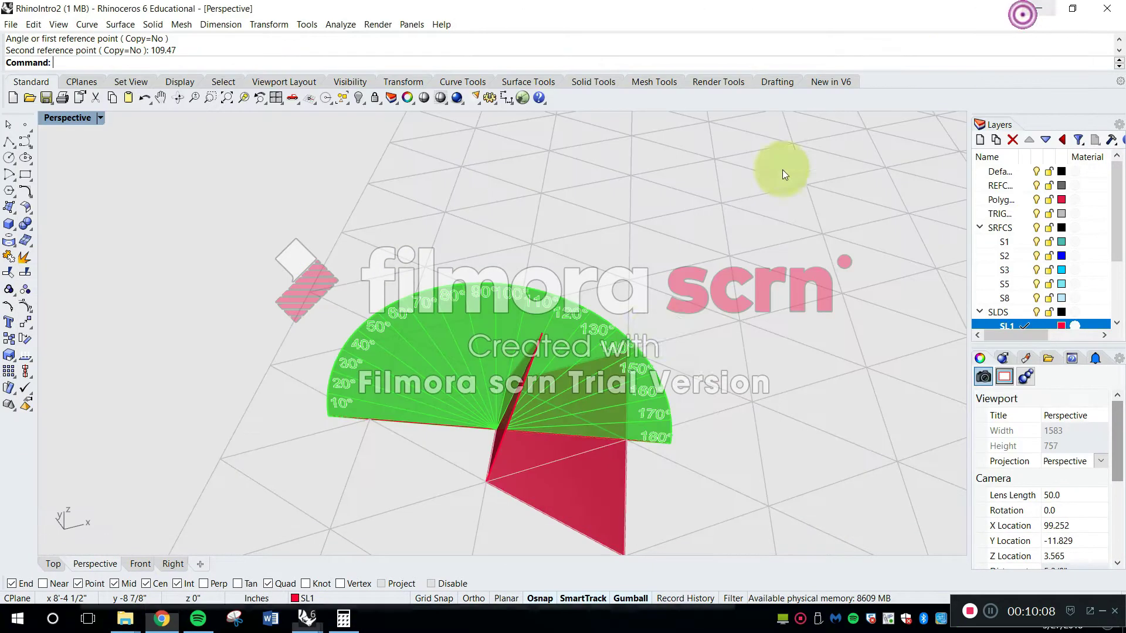
right_click_drag(510, 378, 520, 382)
right_click_drag(526, 383, 528, 383)
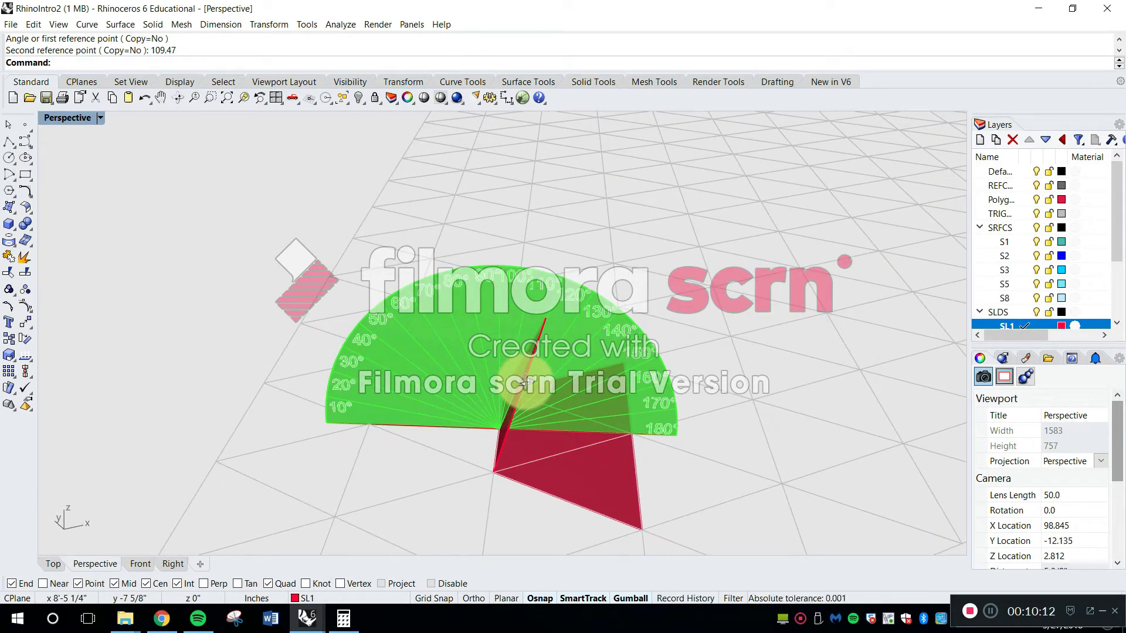
right_click_drag(484, 413, 565, 444)
Set up Rotate3D for the second outer triangle about its edge on the central triangle, with its outer tip as first reference
right_click(550, 462)
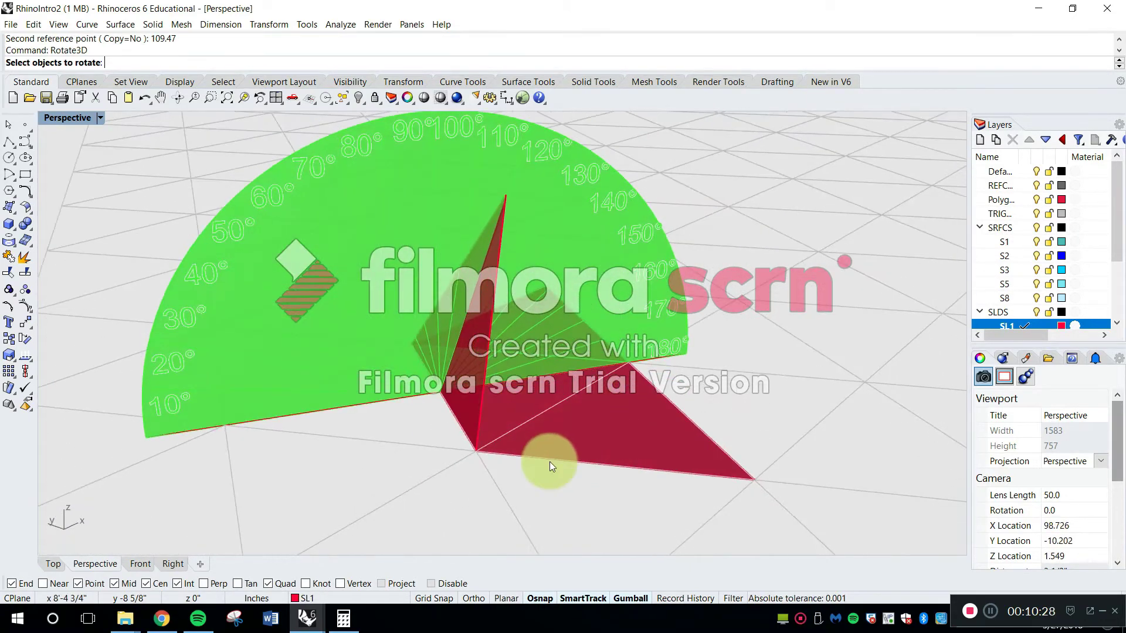
key("Escape")
right_click(551, 477)
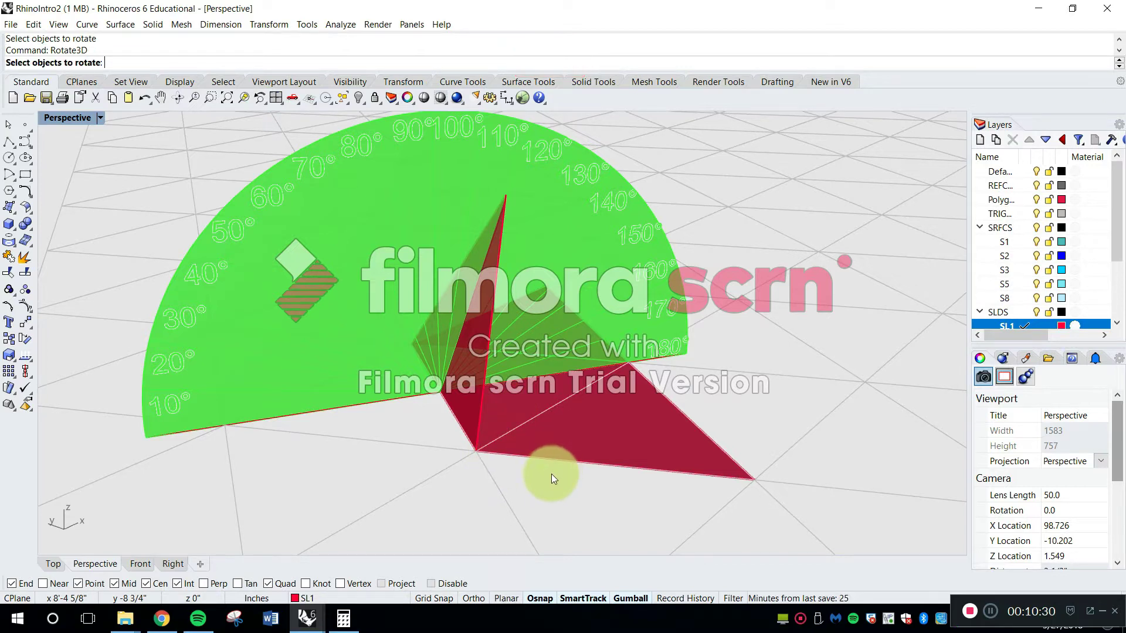
left_click(586, 434)
right_click_drag(587, 434, 603, 440)
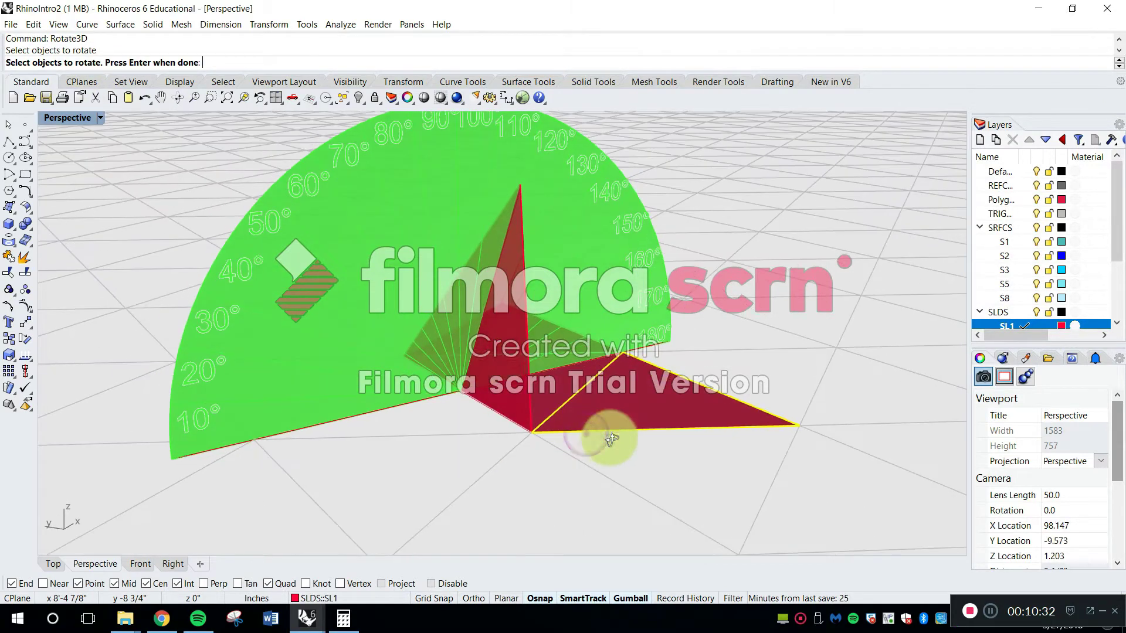
right_click(554, 446)
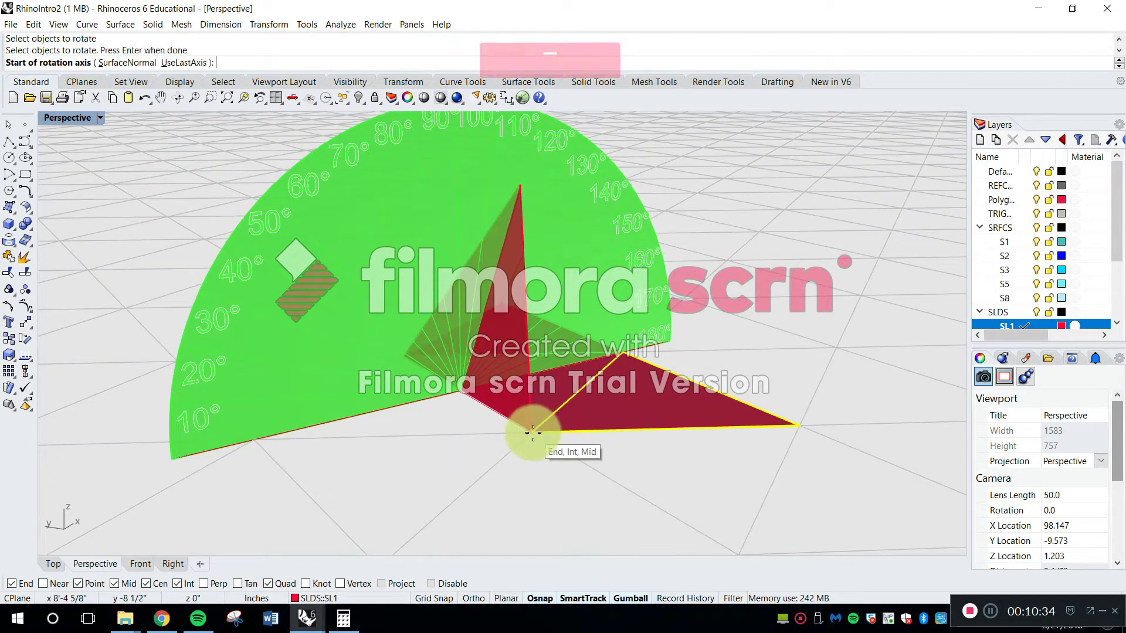
left_click(532, 432)
left_click(620, 355)
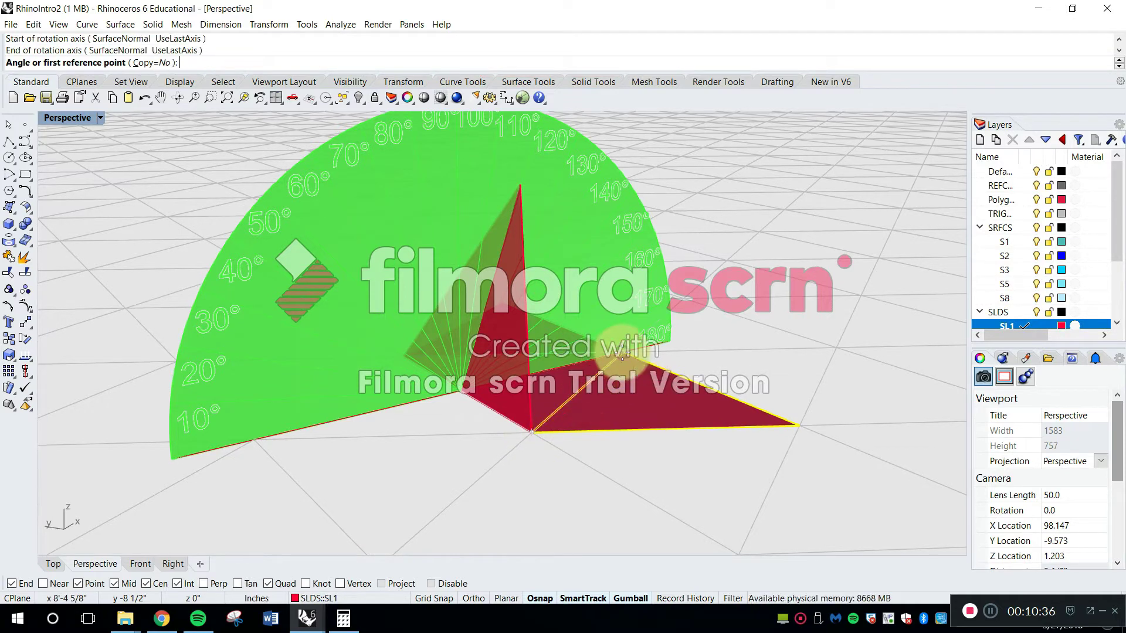
left_click(797, 424)
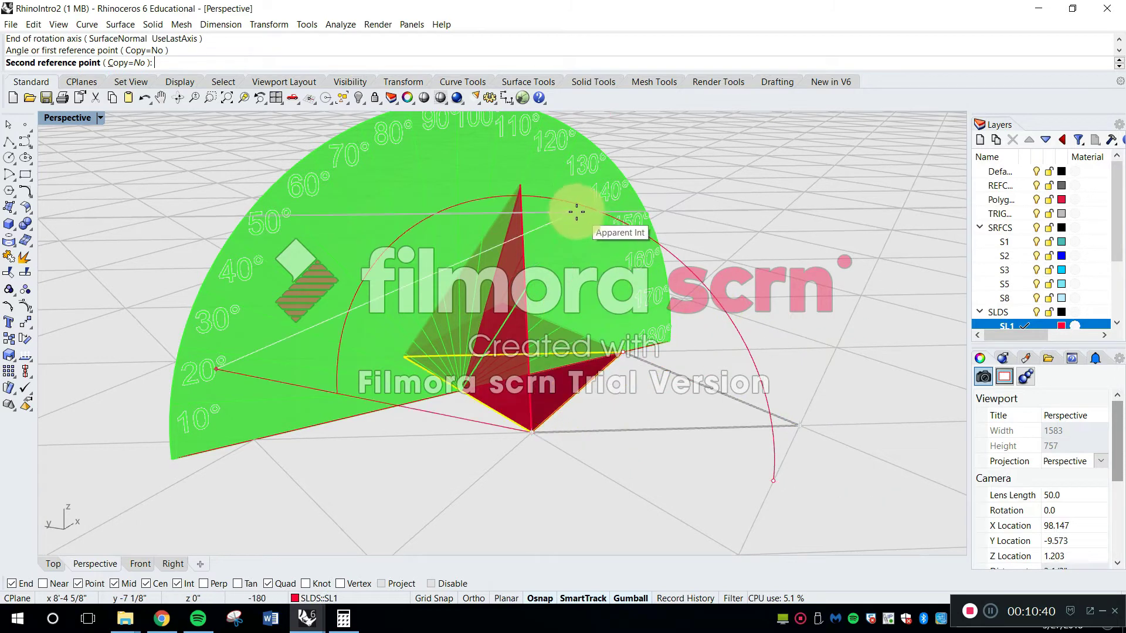
Try to fold the second outer triangle by 109.47° to meet the raised triangle
right_click_drag(553, 209, 511, 257)
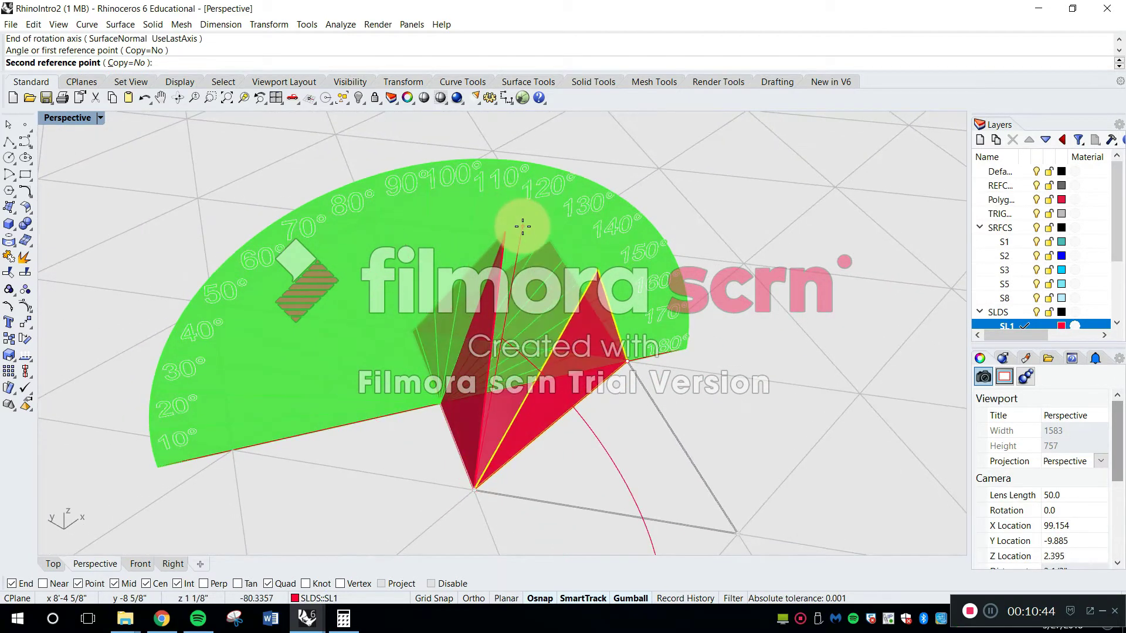
type("109.47")
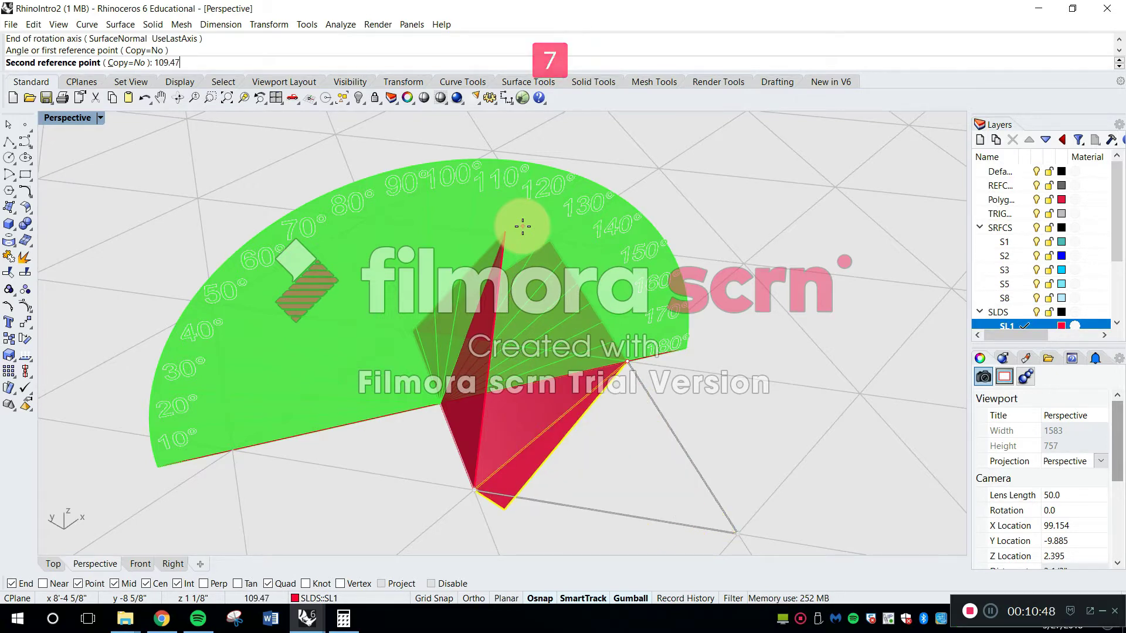
key("Return")
right_click_drag(504, 229, 622, 408)
Recheck the angle in Calculator and undo the second outer triangle's last rotation
left_click(343, 619)
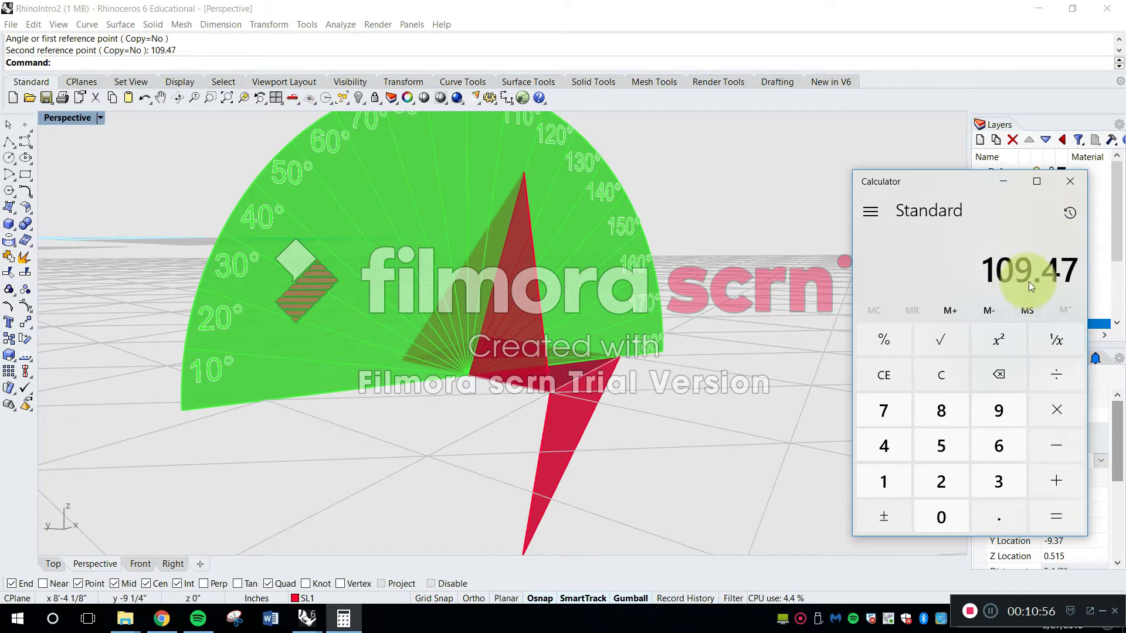
left_click_drag(968, 179, 973, 104)
right_click_drag(607, 393, 619, 396)
key("ctrl+z")
key("Escape")
Restart Rotate3D on the flat second outer triangle, using its edge on the central triangle as axis and its tip as reference
type("r")
key("Return")
left_click(622, 396)
key("space")
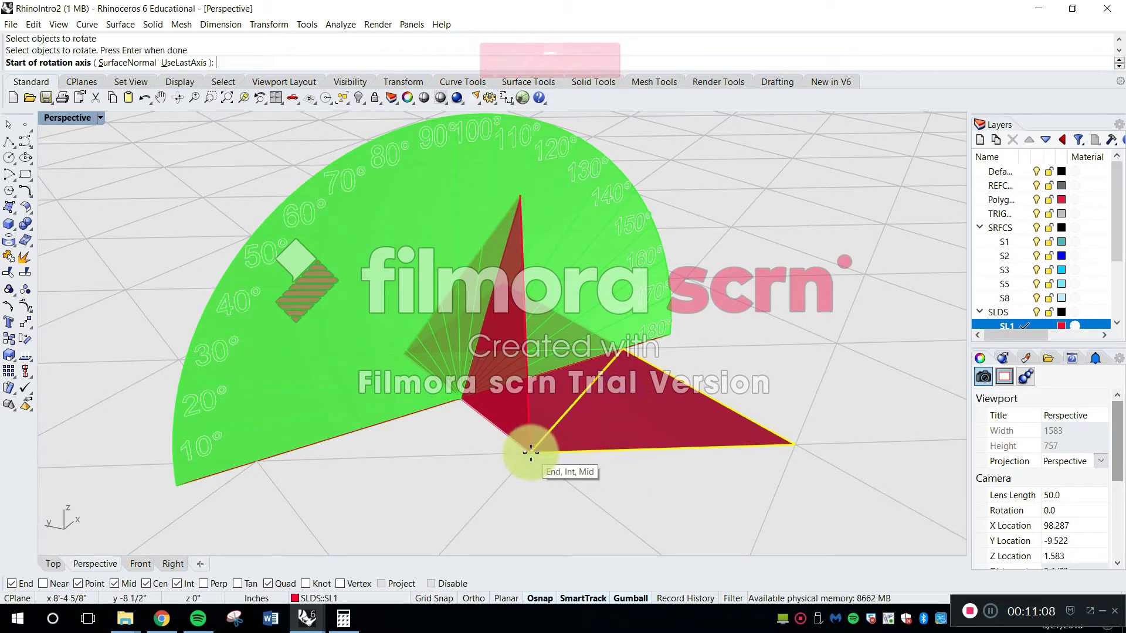
left_click(531, 453)
left_click(624, 350)
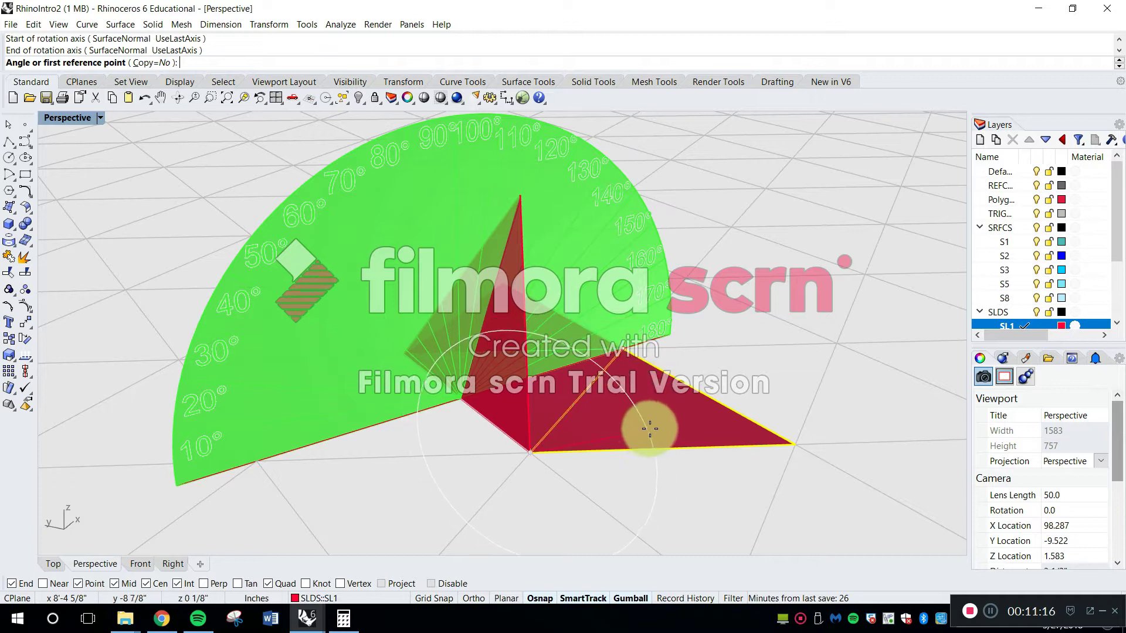
right_click_drag(649, 428, 710, 420)
left_click(797, 415)
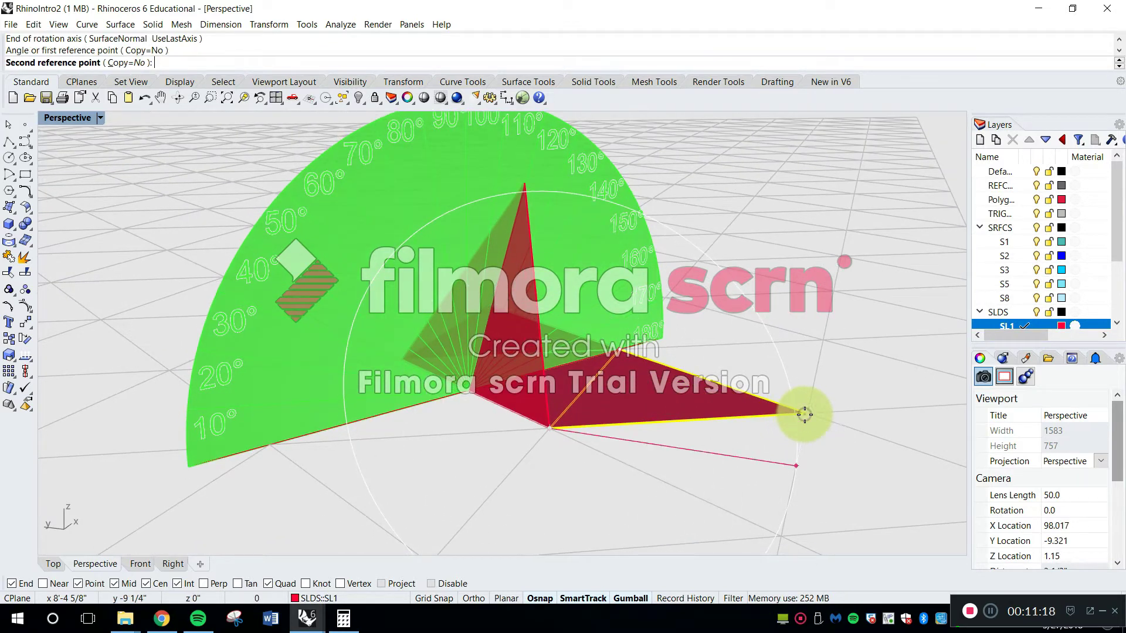
Fold the second outer triangle by -109.47° about its edge on the central triangle, to meet the raised triangle
scroll(810, 399, "down", 3)
scroll(815, 392, "down", 3)
right_click_drag(816, 392, 852, 379)
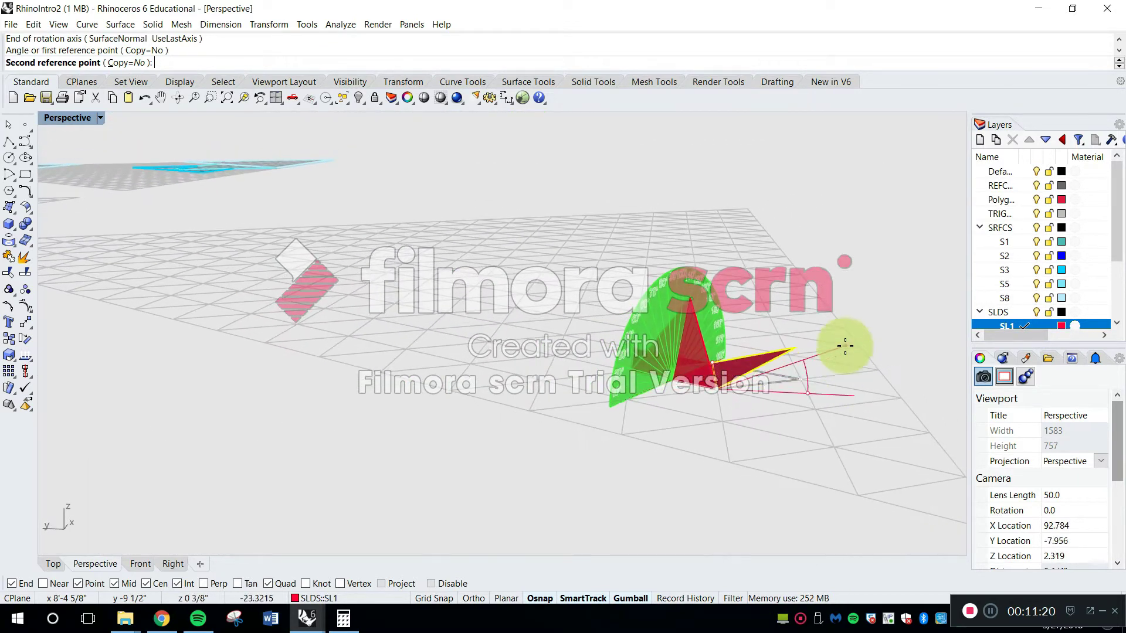
scroll(845, 345, "up", 6)
right_click_drag(765, 287, 772, 253)
mouse_move(691, 240)
right_mouse_down()
mouse_move(712, 263)
mouse_move(698, 258)
right_mouse_up()
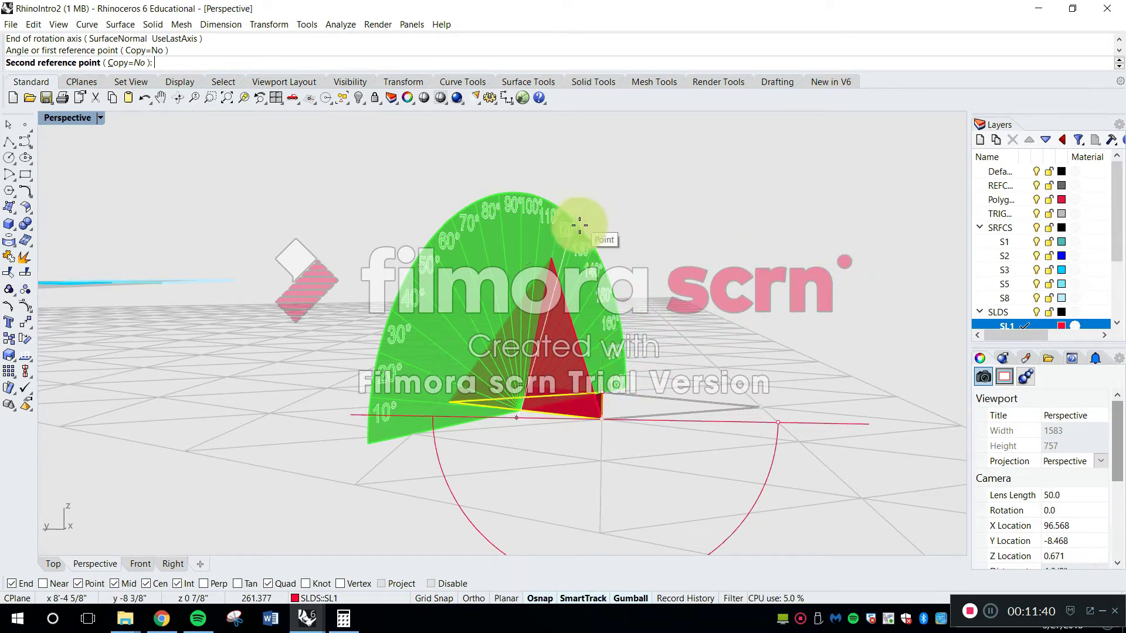
scroll(559, 267, "up", 5)
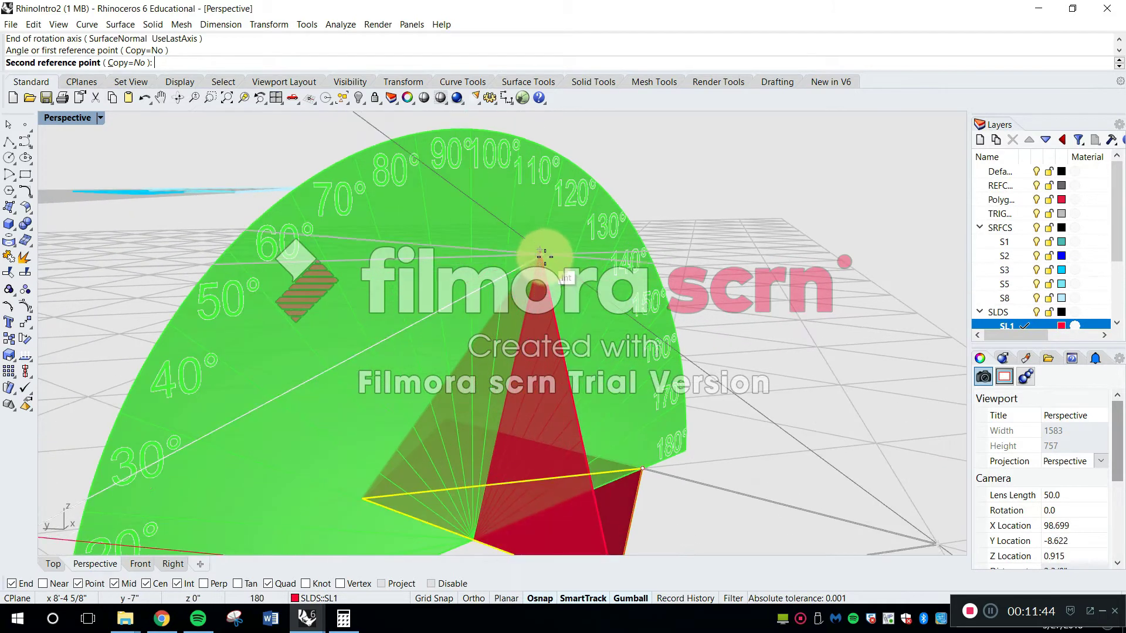
scroll(555, 277, "down", 5)
type("109")
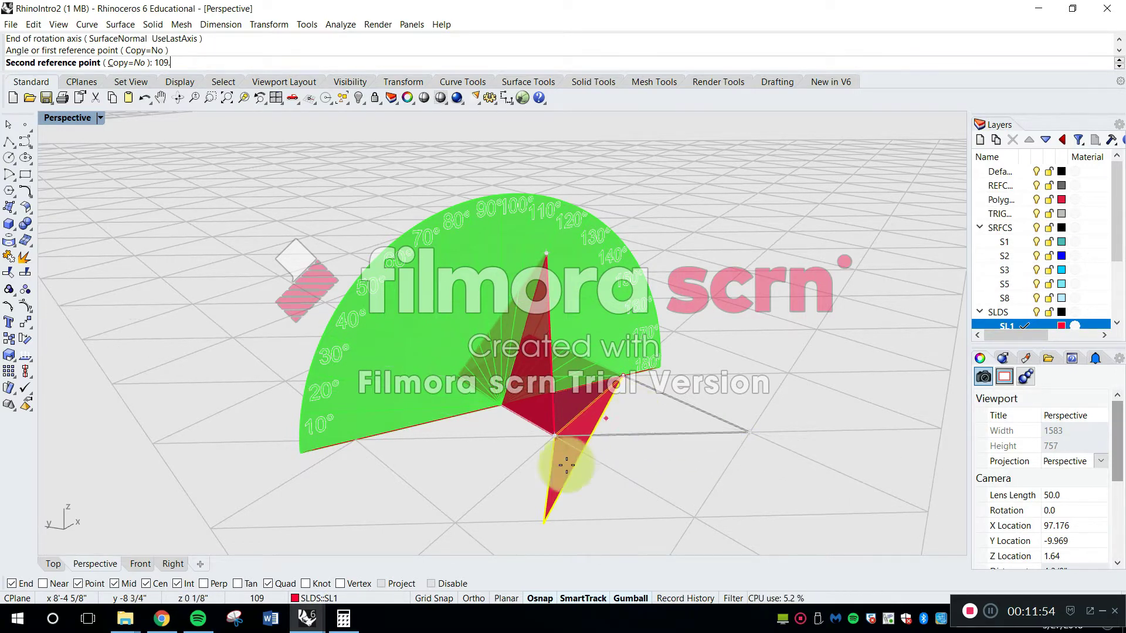
left_click(344, 619)
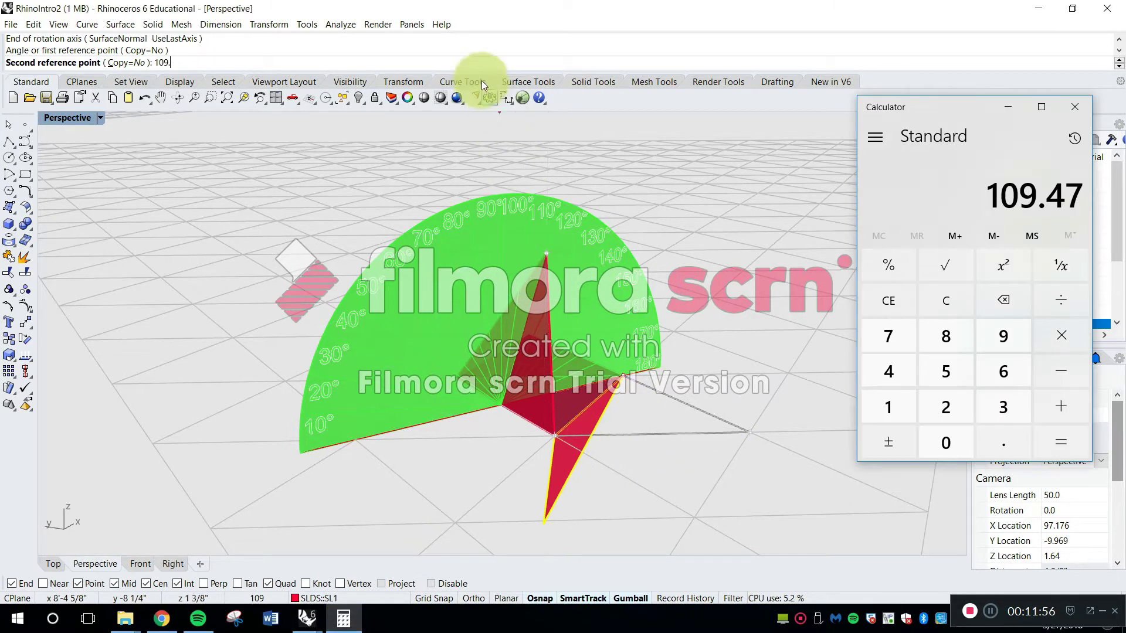
left_click(471, 63)
type("47")
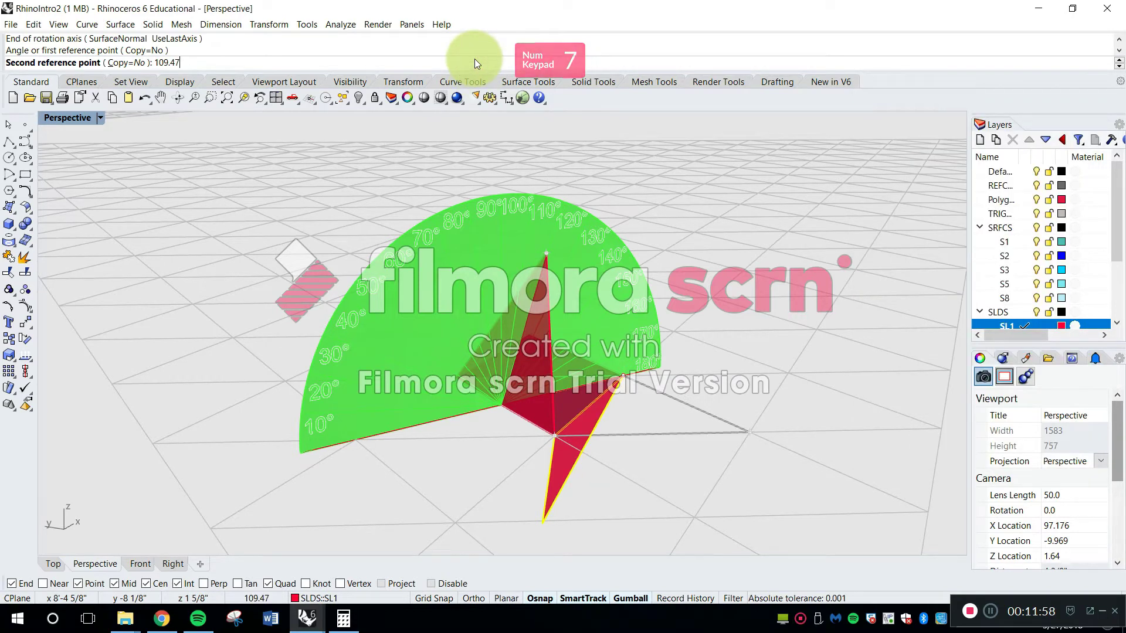
key("Left")
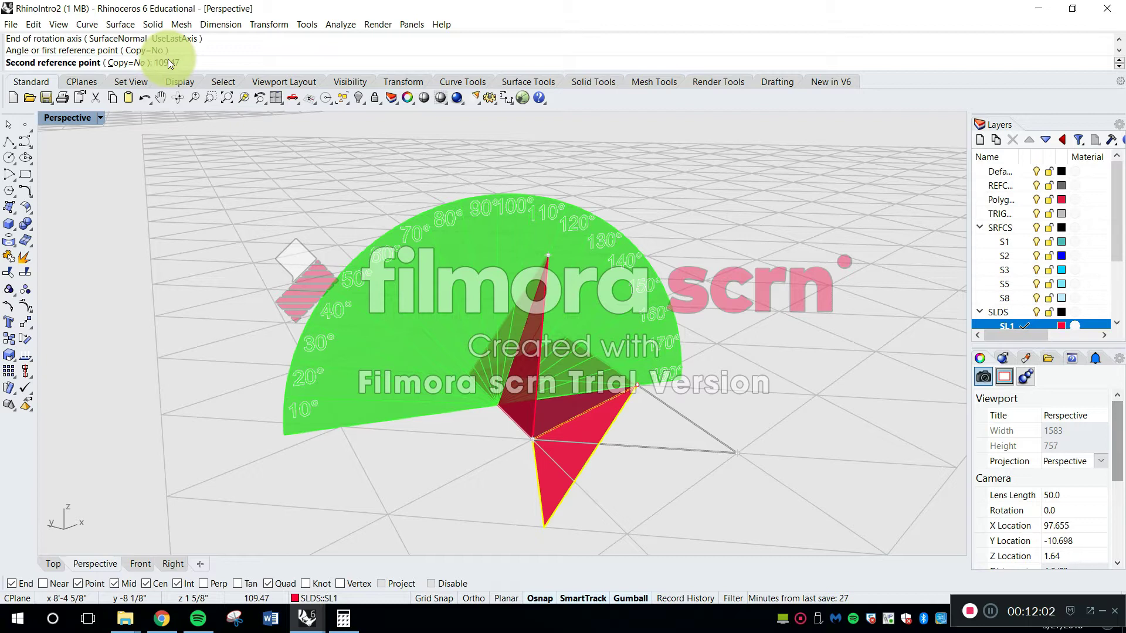
type("-")
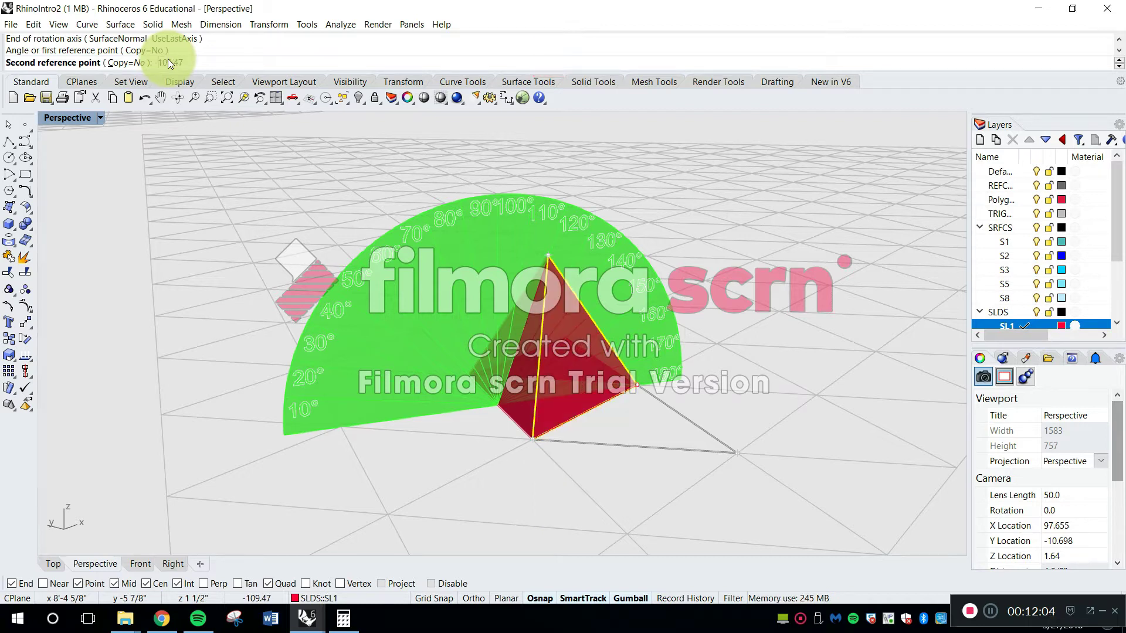
key("Return")
Set up Rotate3D for the third outer triangle, using its edge on the central triangle as axis and its outer tip as first reference
right_click_drag(548, 273, 544, 417)
right_click(551, 432)
left_click(557, 441)
right_click_drag(514, 476, 497, 482)
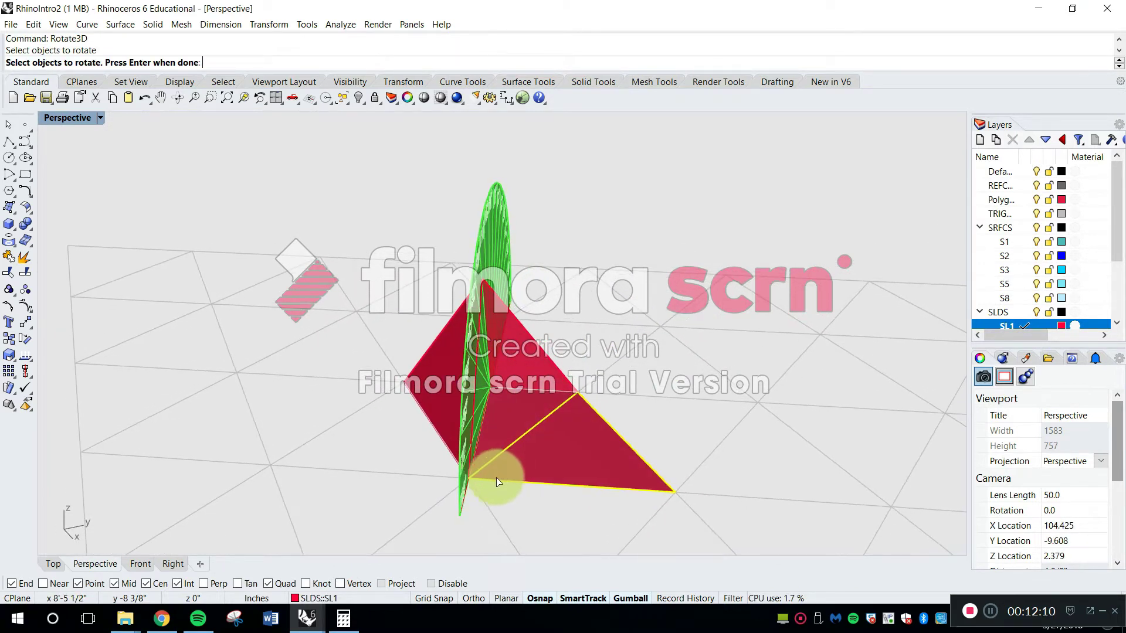
right_click(485, 479)
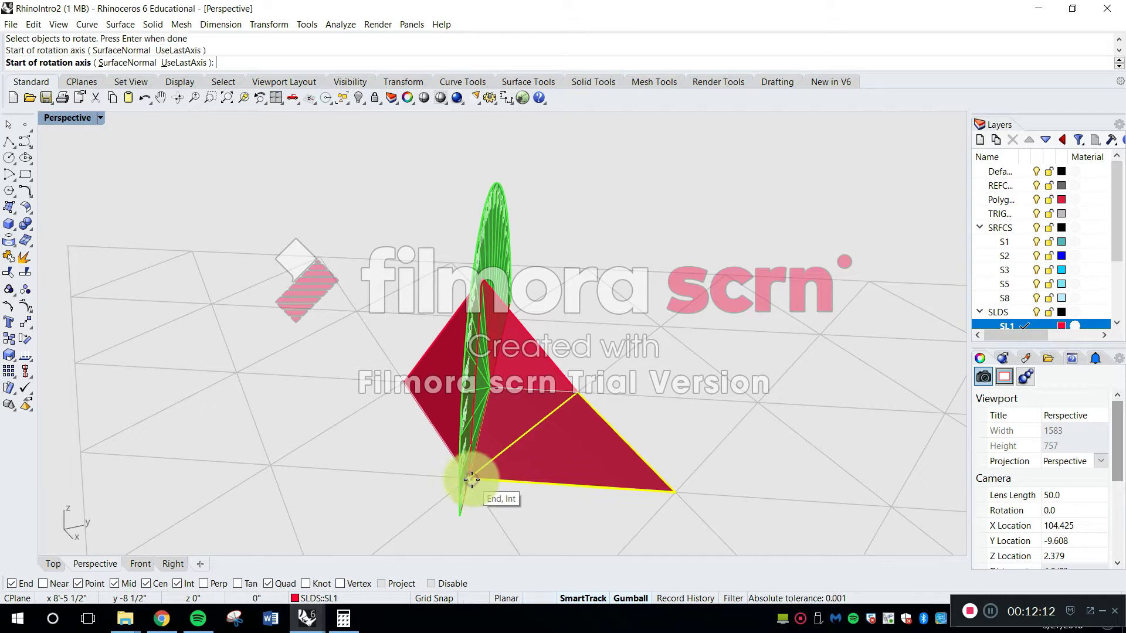
left_click(472, 480)
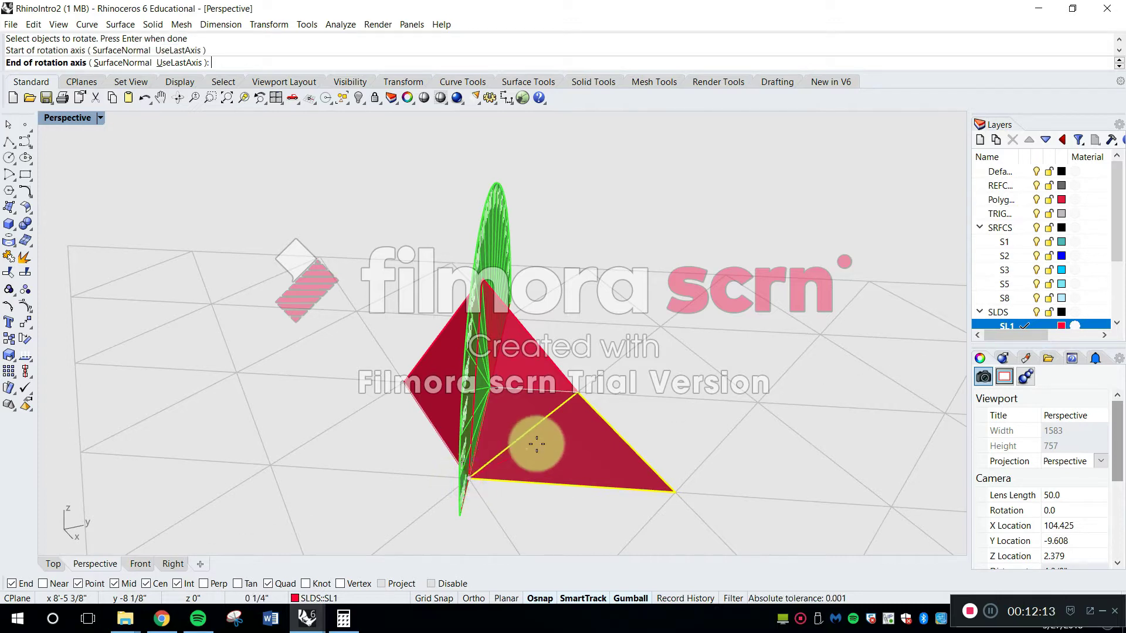
left_click(578, 394)
left_click(672, 491)
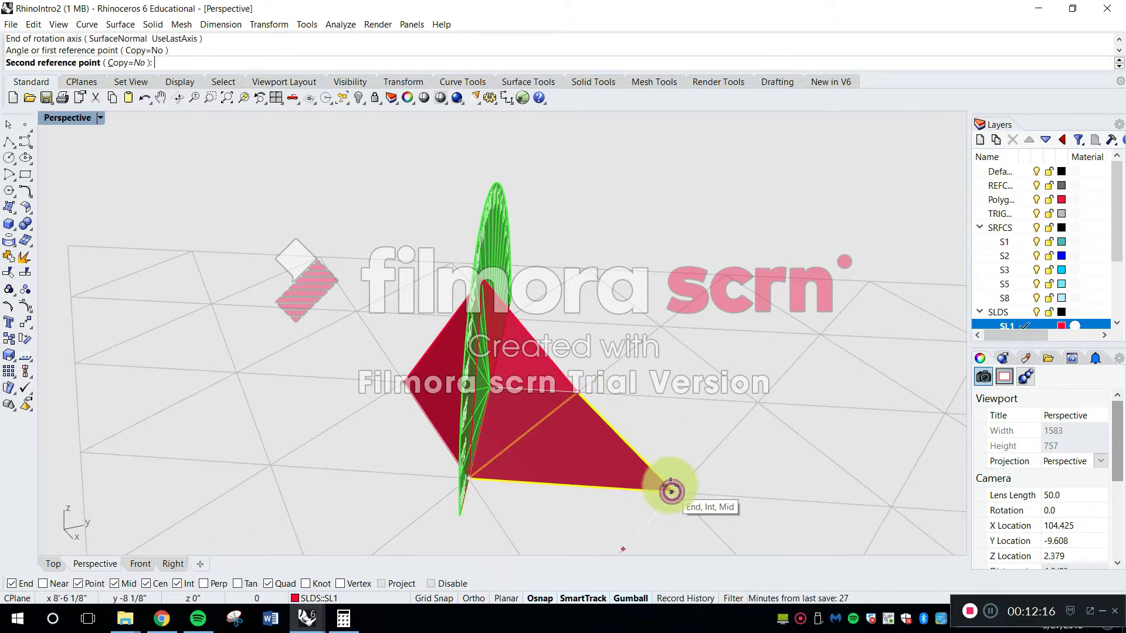
right_click_drag(661, 458, 658, 452)
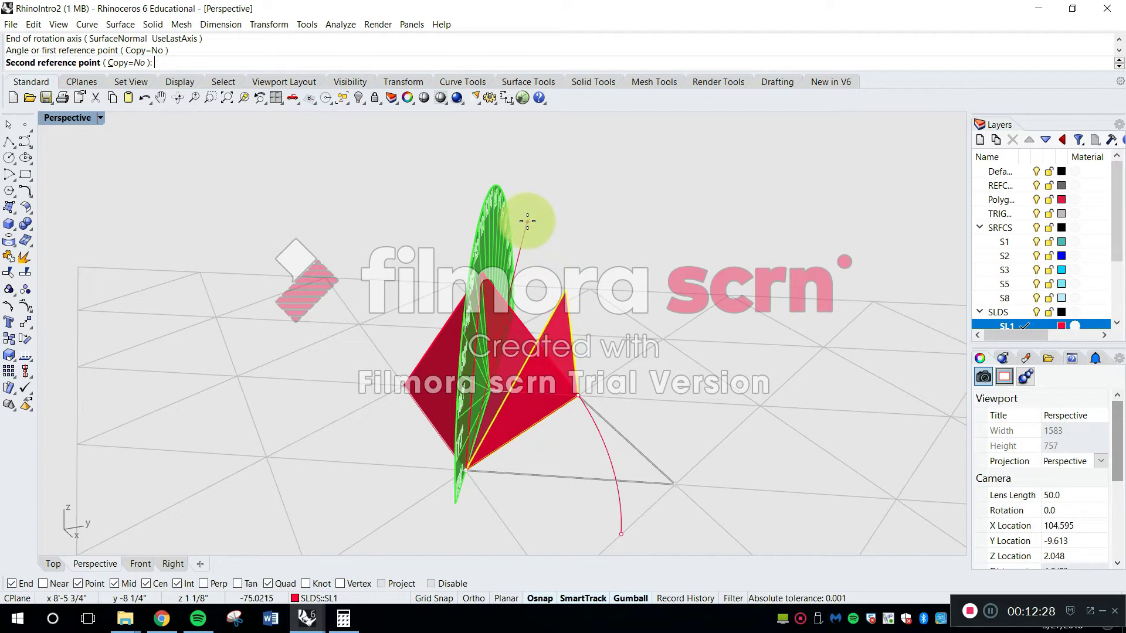
Fold the third outer triangle by -109.47° to close the pyramid
type("109.47")
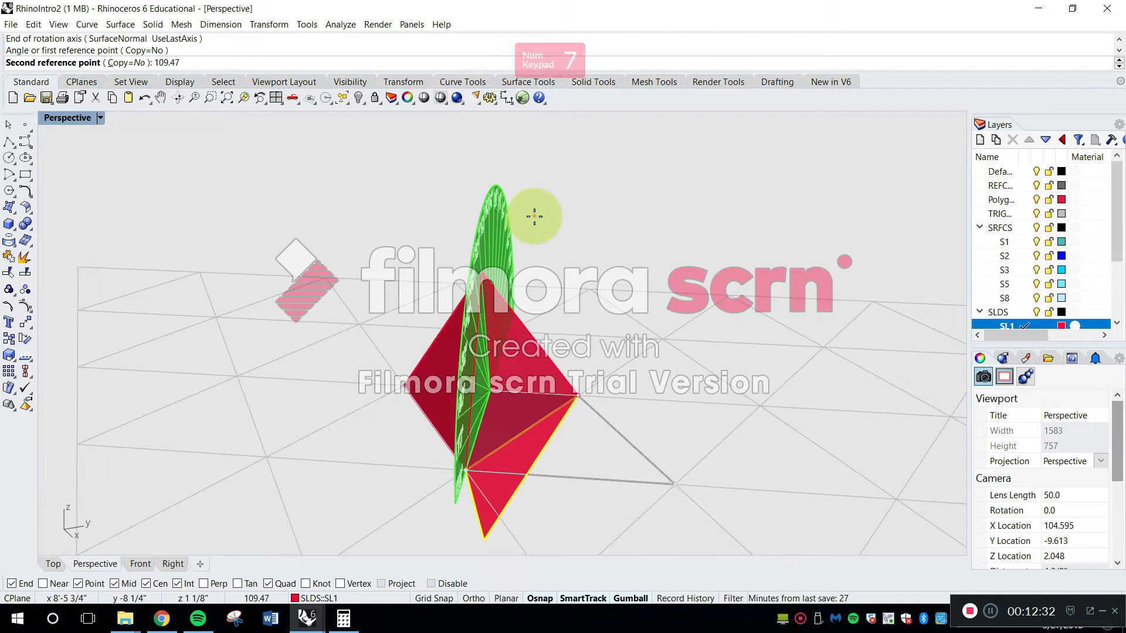
key("Left")
key("Left")
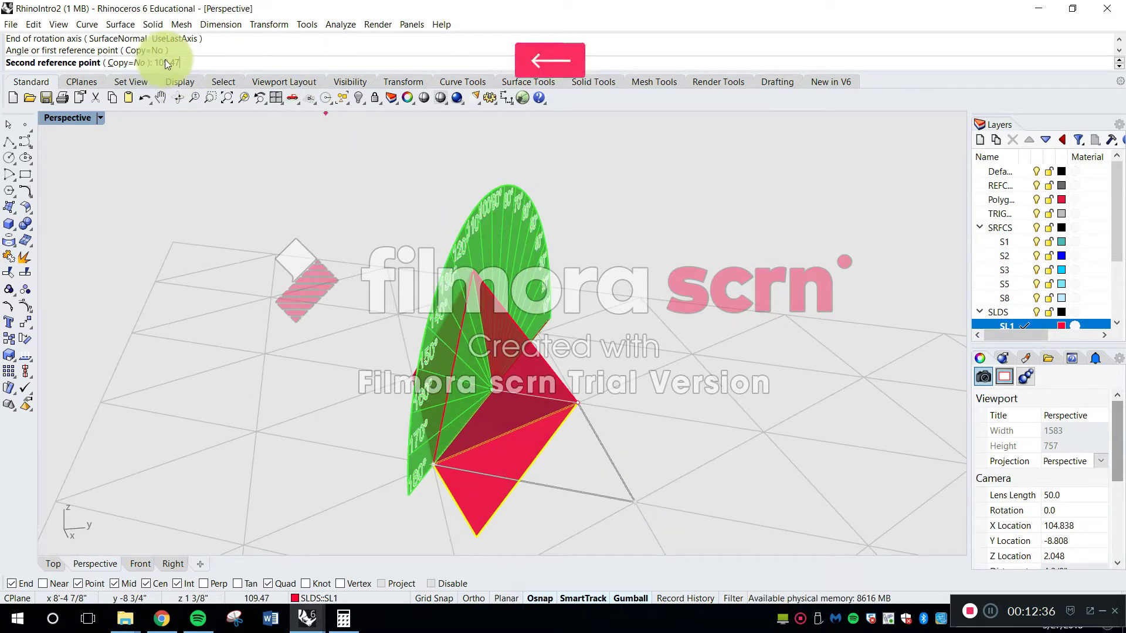
key("BackSpace")
key("BackSpace")
key("BackSpace")
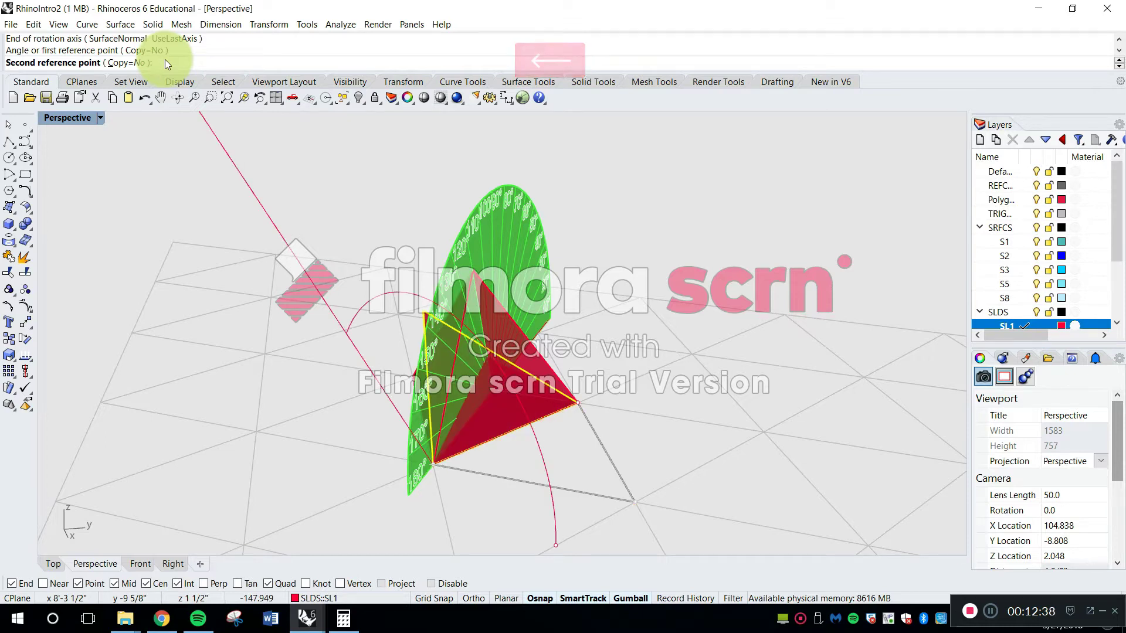
type("-109.4")
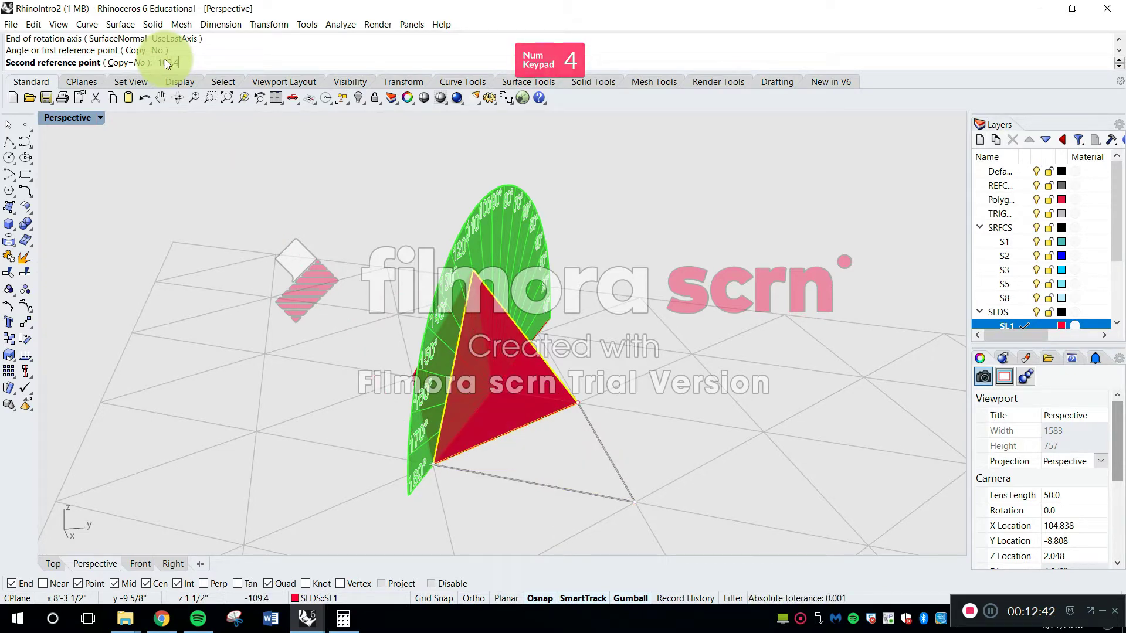
type("7")
key("Return")
Select the protractor around the closed pyramid and hide it
right_click_drag(296, 294, 458, 300)
left_click(458, 300)
key("Escape")
right_click_drag(372, 240, 378, 201)
left_click(385, 220)
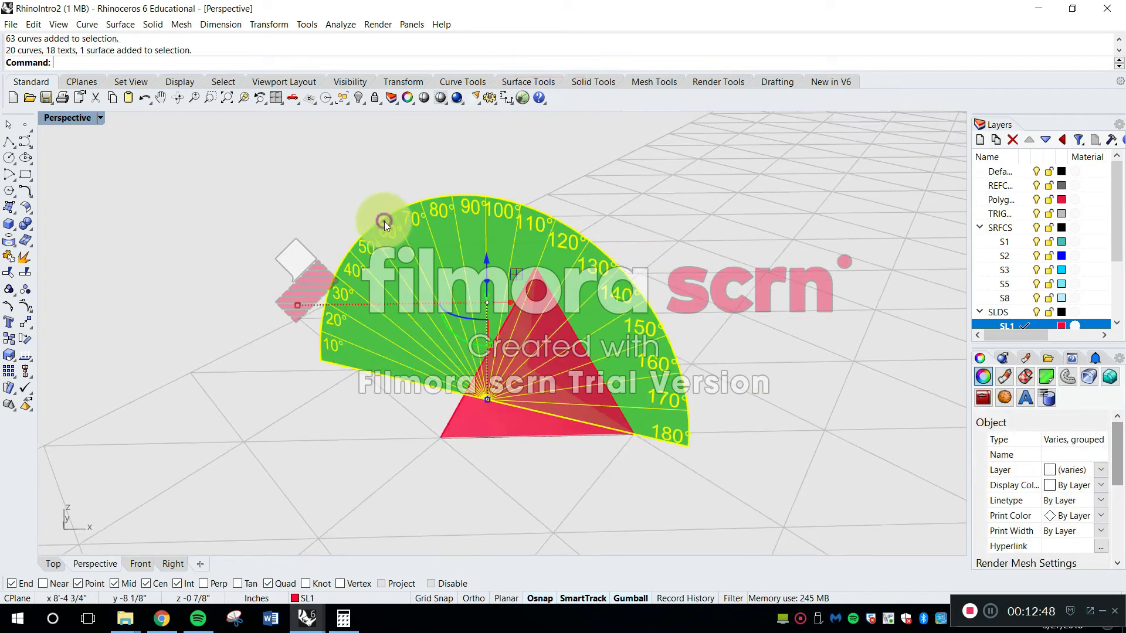
type("Hide")
key("Return")
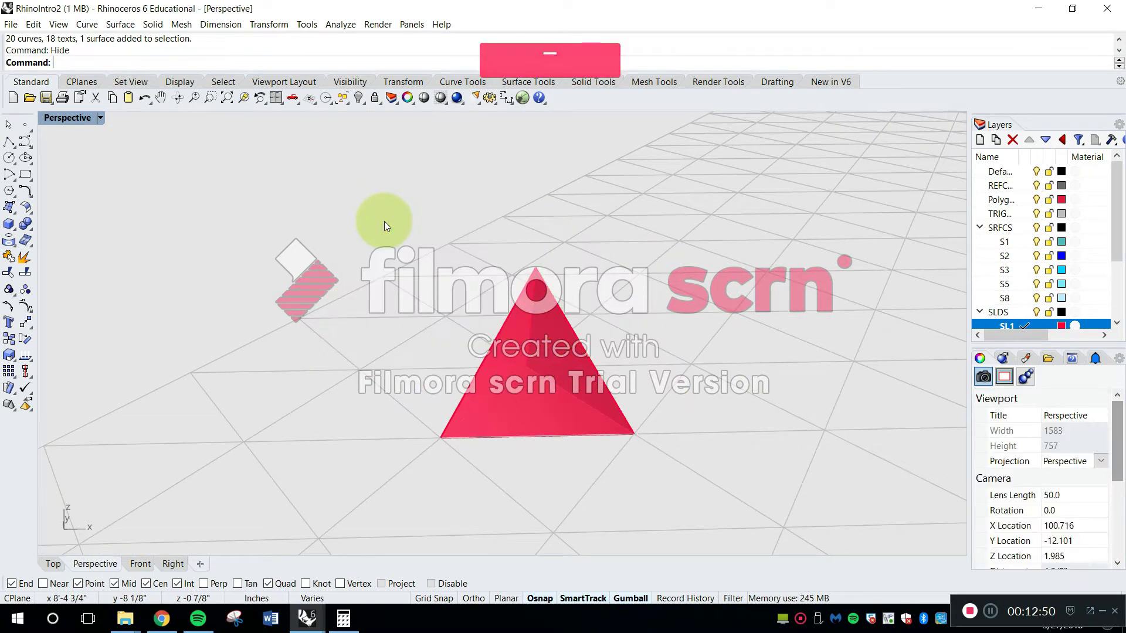
Set the Perspective viewport's display mode to Shaded
left_click(101, 118)
left_click(109, 165)
mouse_move(205, 243)
right_mouse_down()
mouse_move(352, 335)
mouse_move(428, 326)
mouse_move(521, 237)
mouse_move(422, 326)
mouse_move(399, 318)
right_mouse_up()
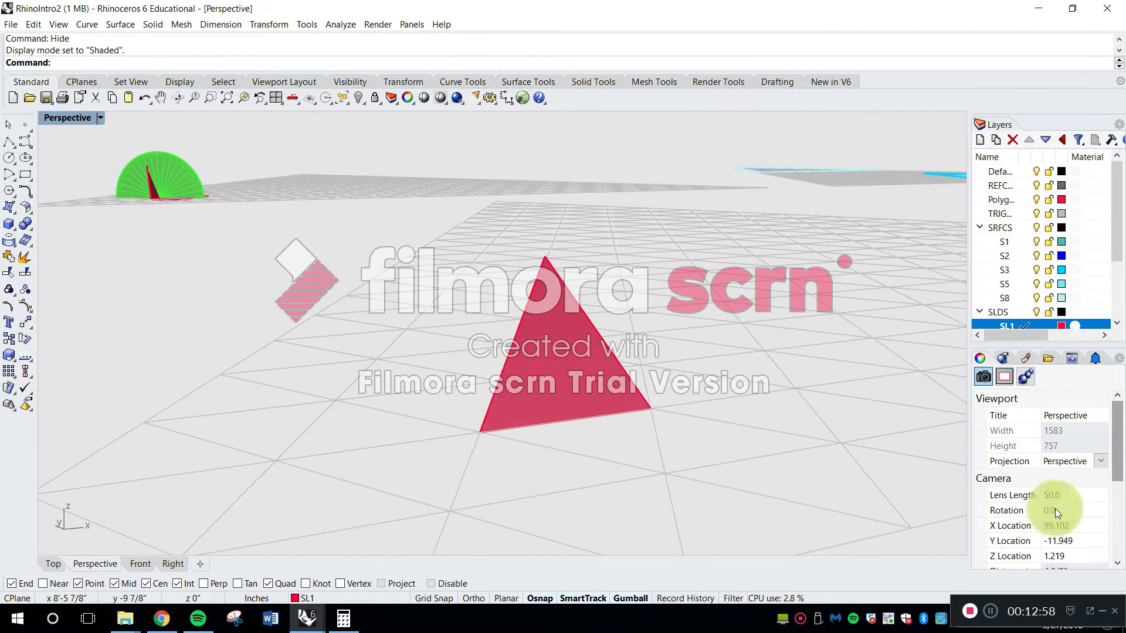
Try moving a single face away from the closed pyramid and undo the move
right_click_drag(422, 370, 556, 329)
left_click(467, 387)
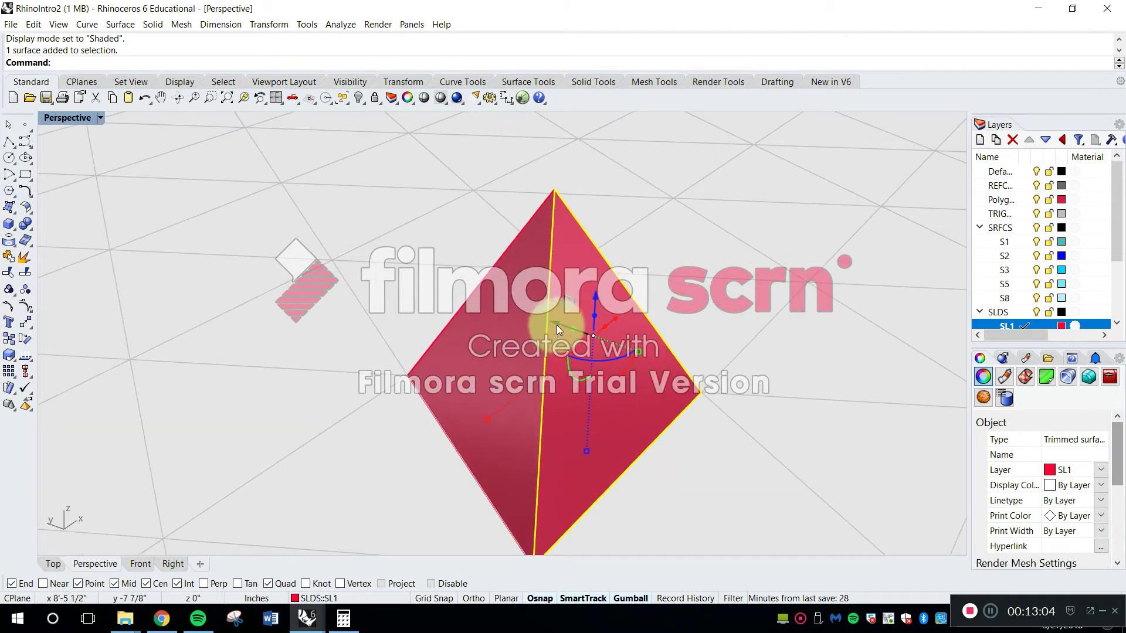
right_click_drag(622, 431, 539, 249, "shift")
left_click_drag(508, 233, 682, 371)
right_click_drag(682, 371, 434, 411)
key("ctrl+z")
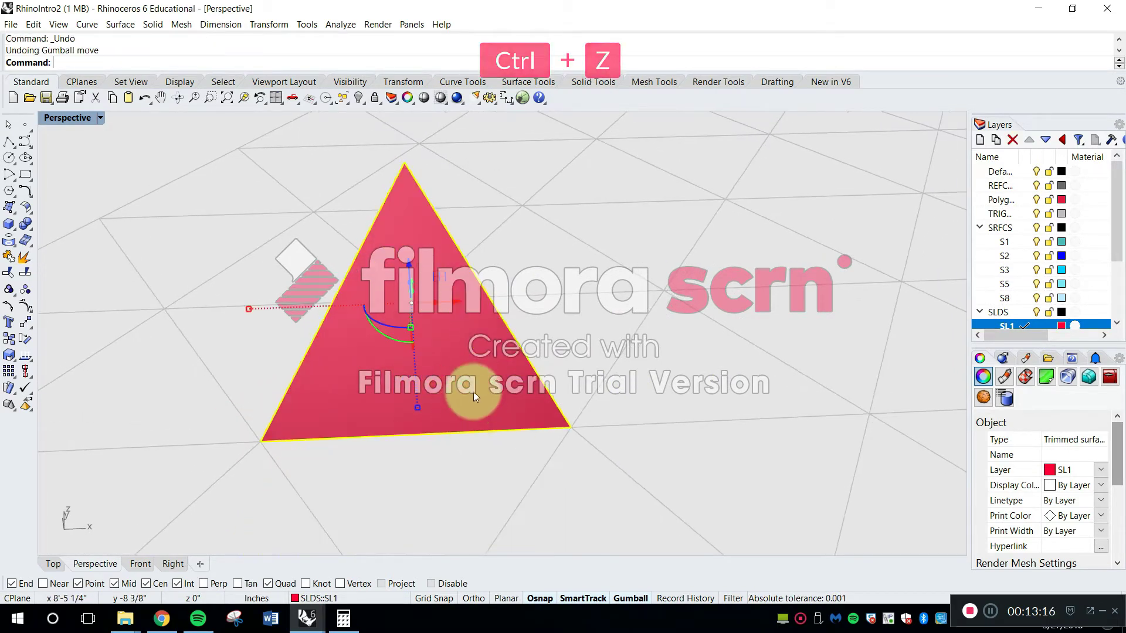
Group the four triangular faces of the closed pyramid
scroll(474, 391, "down", 8)
left_click_drag(242, 188, 547, 432)
type("gro")
key("Return")
key("Escape")
Test that the grouped pyramid moves as one object and undo the move
right_click_drag(454, 424, 597, 425)
left_click(513, 365)
left_click_drag(435, 350, 514, 396, "ctrl")
key("ctrl+z")
Make SL2 the current layer and create a triangular SrfPt surface on the grid beside the pyramid, two cells per side
right_click_drag(759, 456, 454, 396)
scroll(1087, 268, "down", 2)
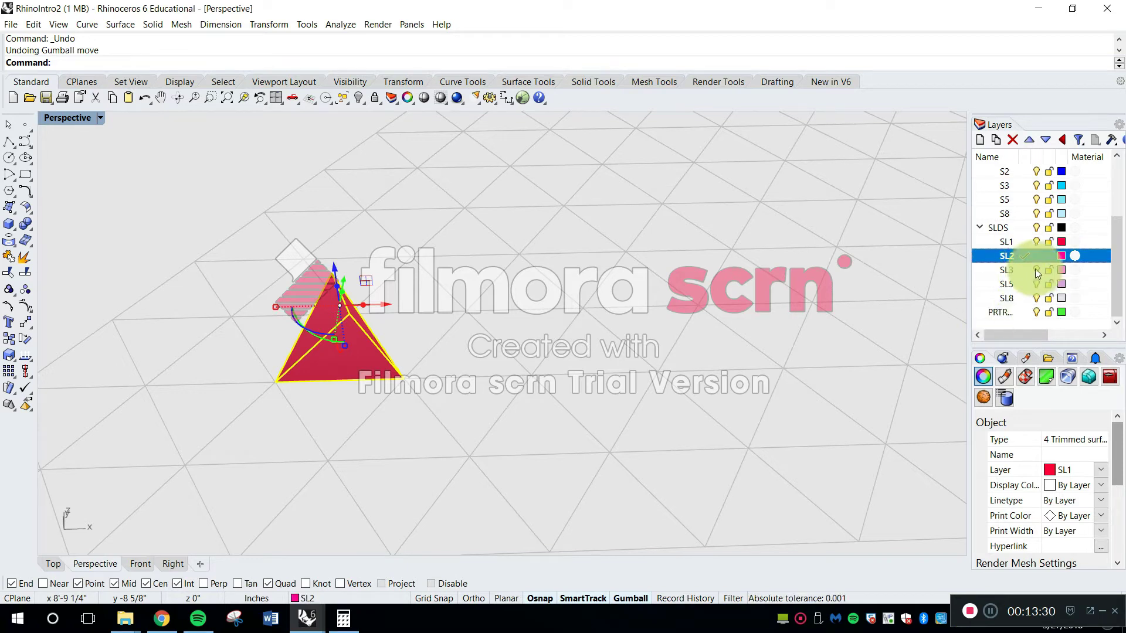
key("Escape")
right_click_drag(654, 315, 498, 329, "shift")
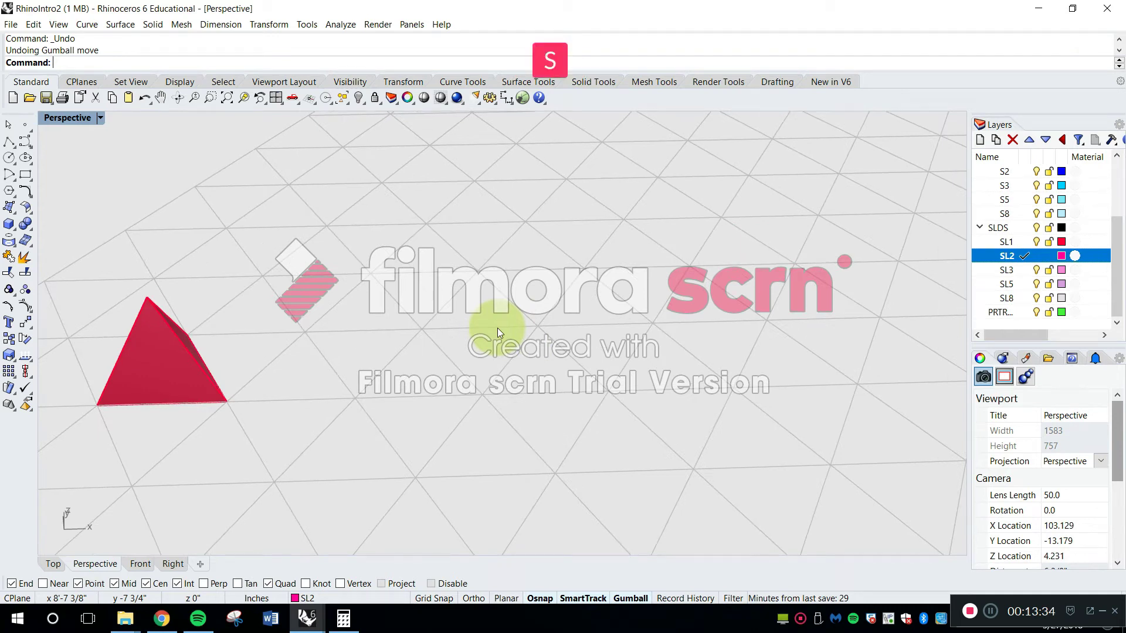
type("rfPt")
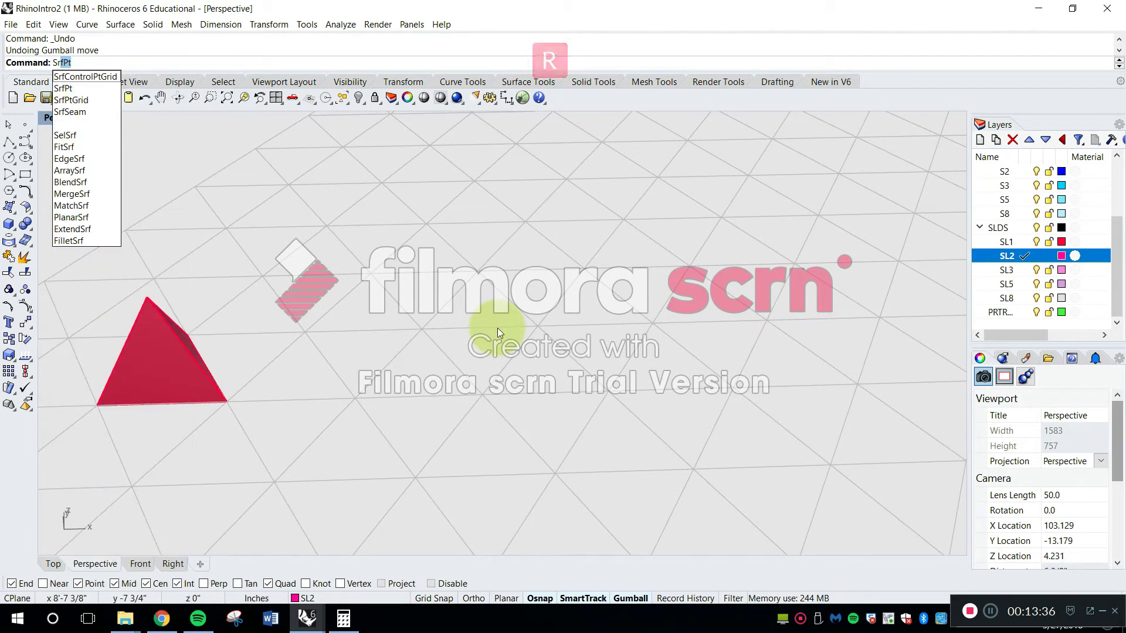
key("Return")
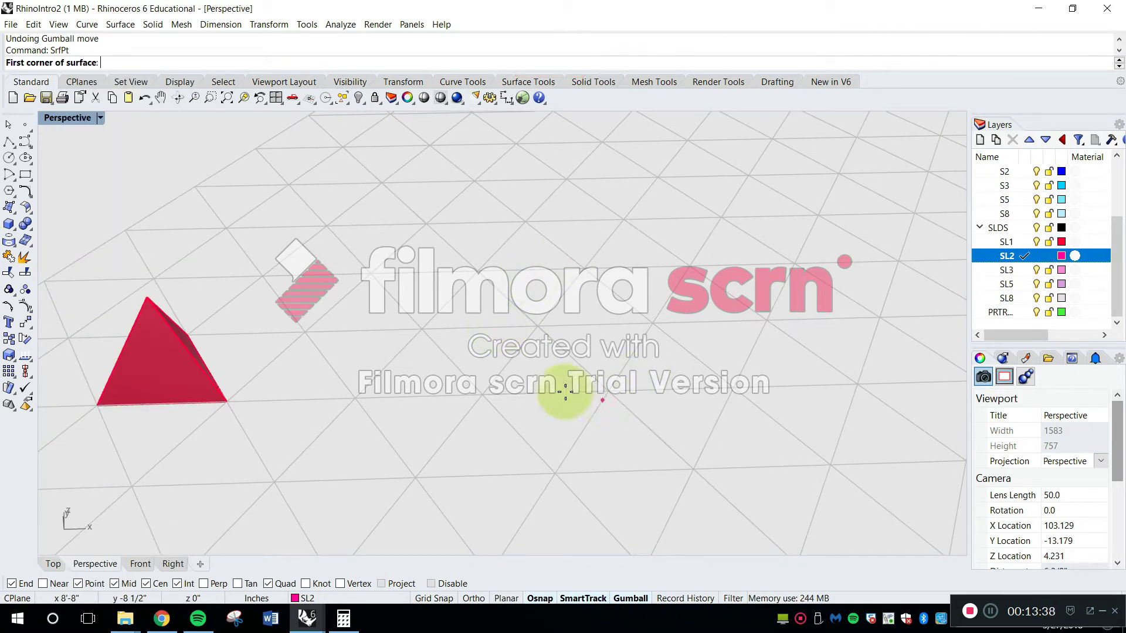
scroll(485, 392, "down", 4)
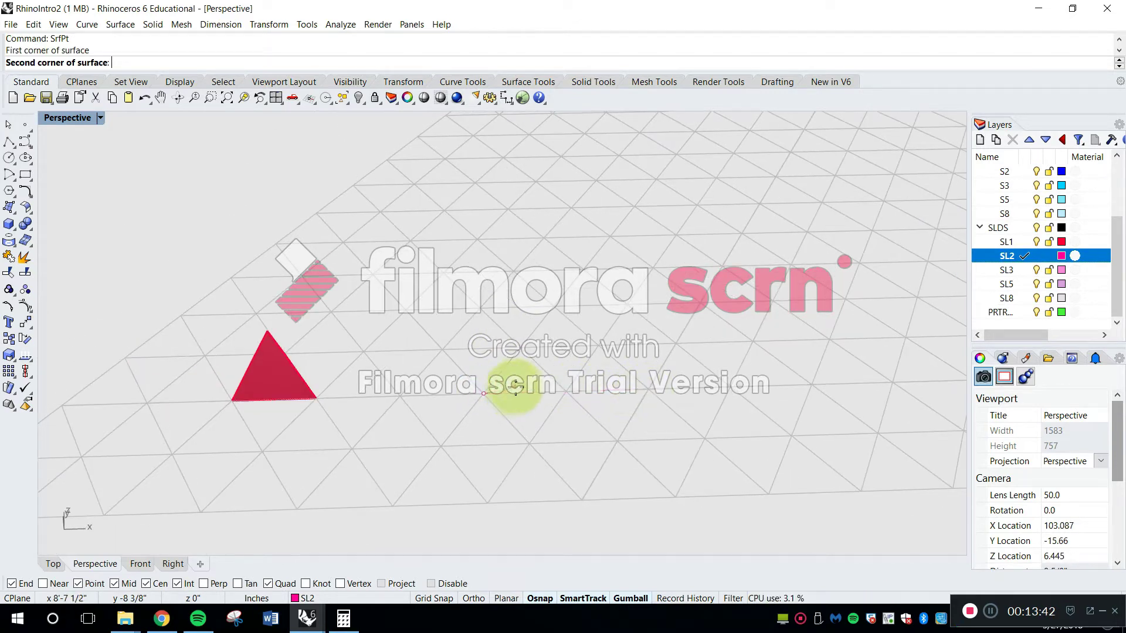
left_click(554, 305)
left_click(650, 384)
Add two more corner-point triangles of the same size on the two upper edges of the central SL2 triangle
left_click(702, 303)
left_click(555, 306)
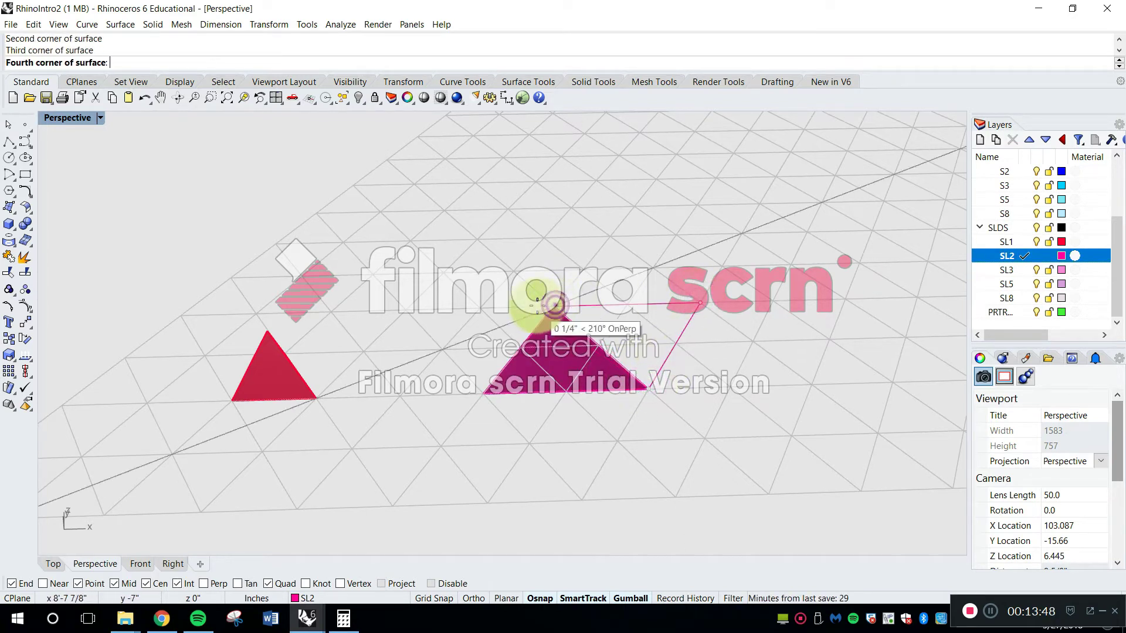
key("Return")
key("Return")
left_click(551, 303)
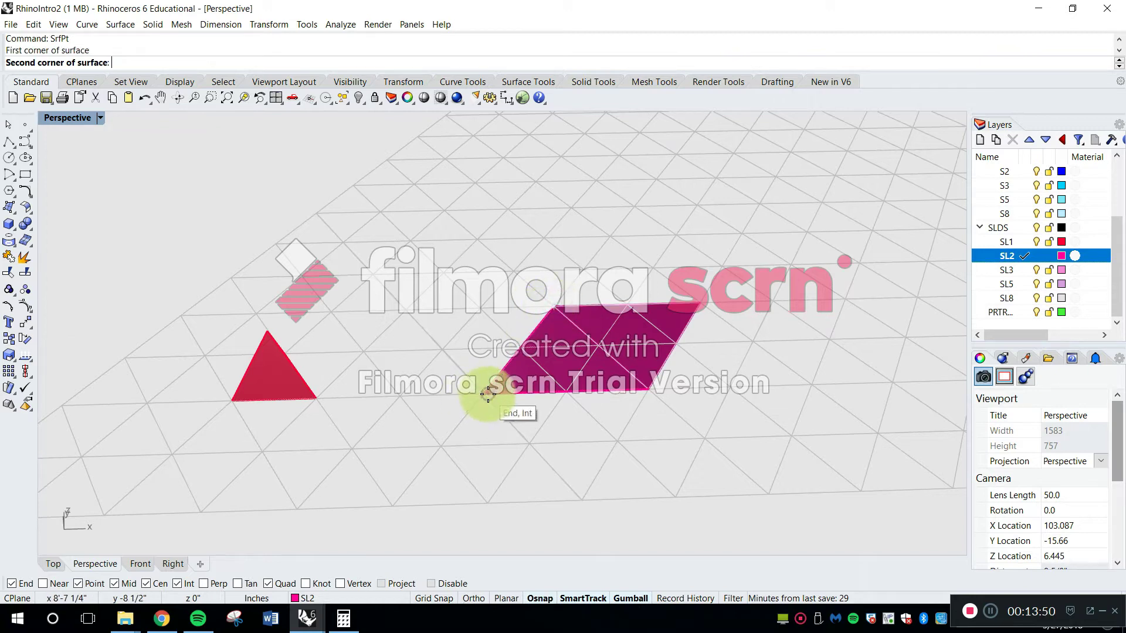
left_click(488, 394)
left_click(407, 310)
key("Return")
Add a matching corner-point triangle on the central triangle's lower edge to complete the flat SL2 net
left_click(482, 395)
left_click(581, 500)
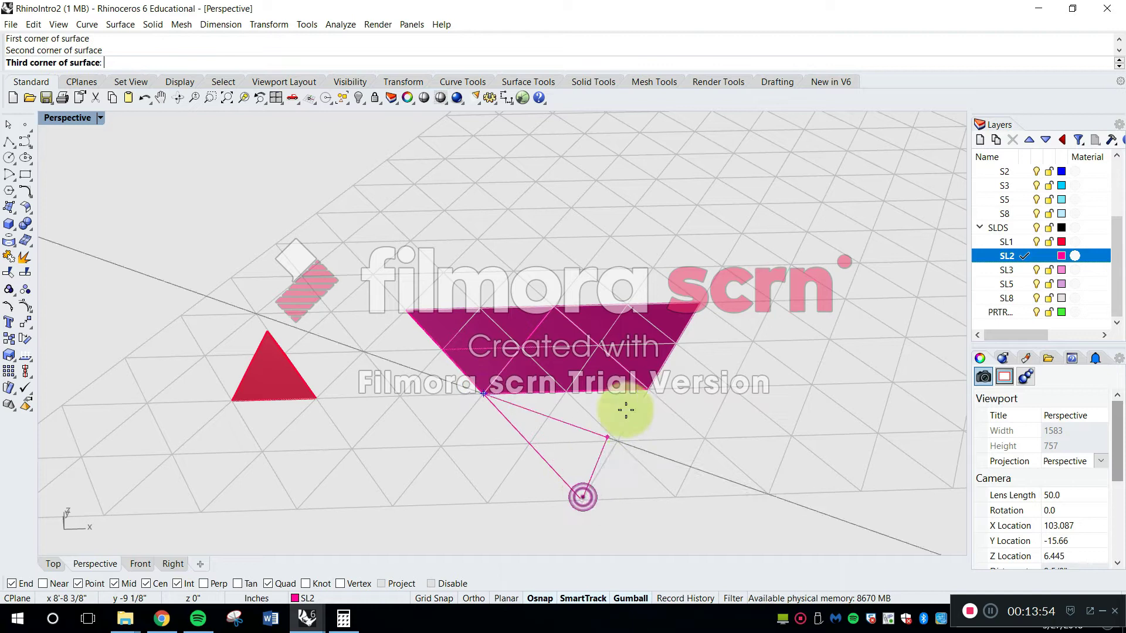
left_click(647, 390)
key("Return")
Select the three outer triangles of the SL2 net and edit their object properties
right_click_drag(584, 422, 604, 428)
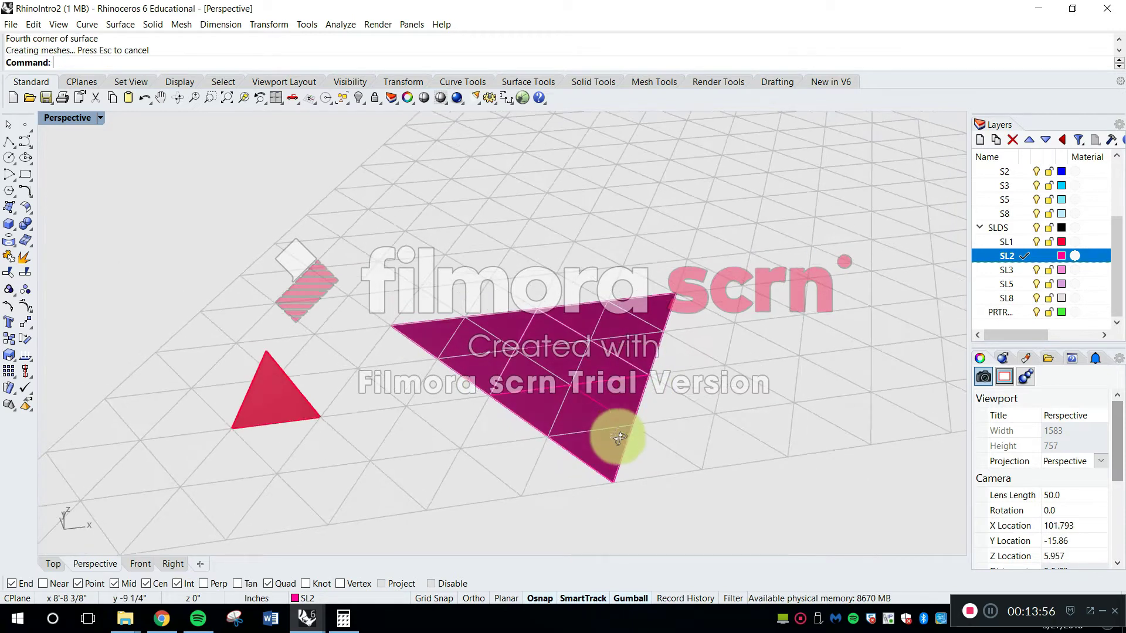
left_click(608, 431)
left_click(609, 532)
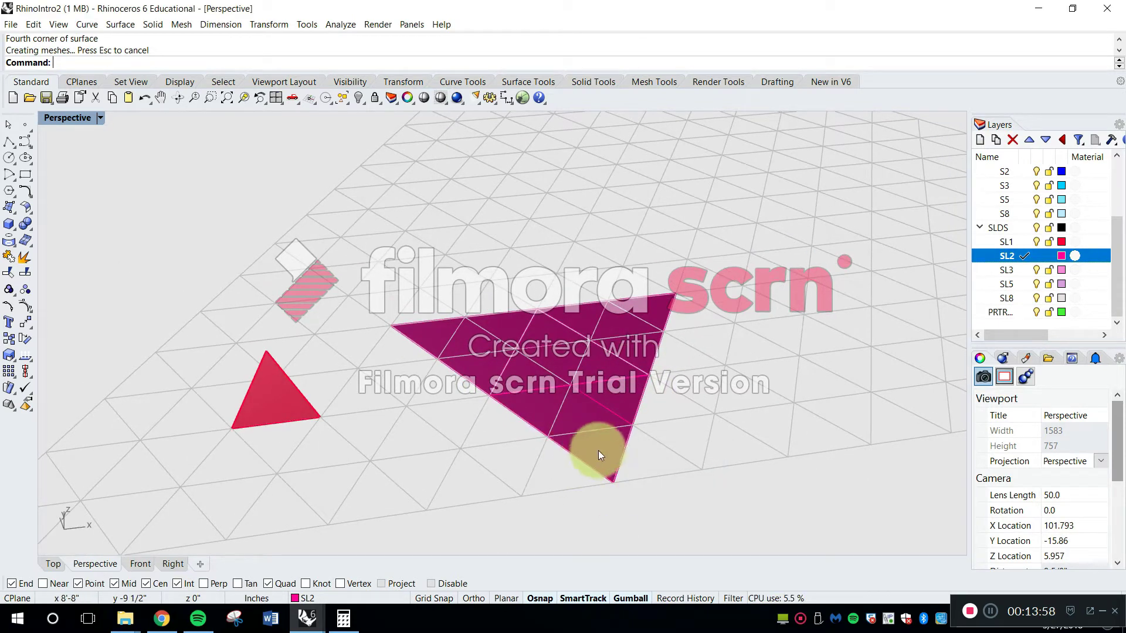
left_click(599, 452)
left_click(631, 354, "shift")
left_click(466, 347, "shift")
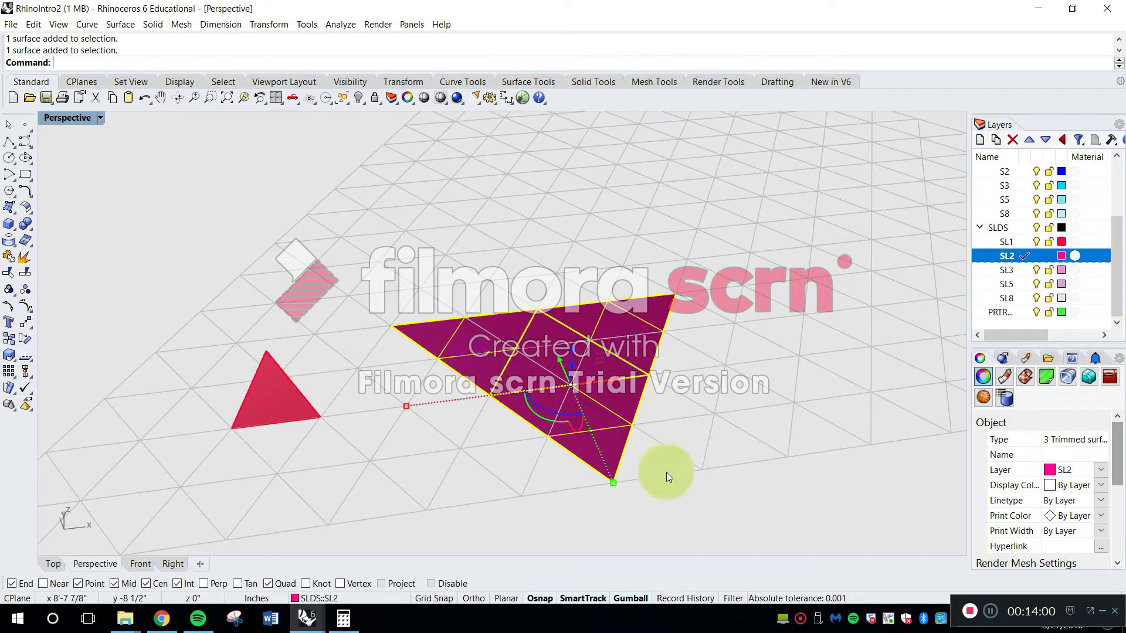
scroll(1122, 463, "down", 3)
left_click(1050, 512)
left_click(768, 504)
Select the central triangle of the SL2 net to inspect it and clear the selection
scroll(590, 389, "up", 3)
right_click_drag(589, 389, 687, 376)
scroll(528, 353, "up", 5)
left_click(528, 353)
right_click_drag(623, 388, 529, 409)
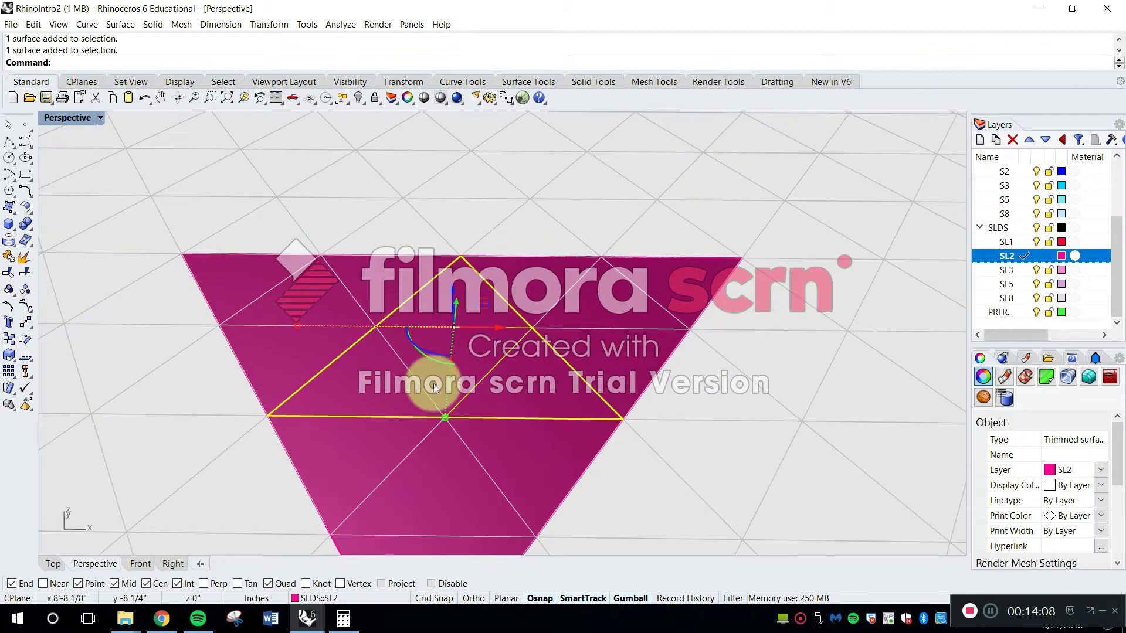
key("Escape")
right_click_drag(430, 407, 452, 407)
scroll(453, 407, "down", 6)
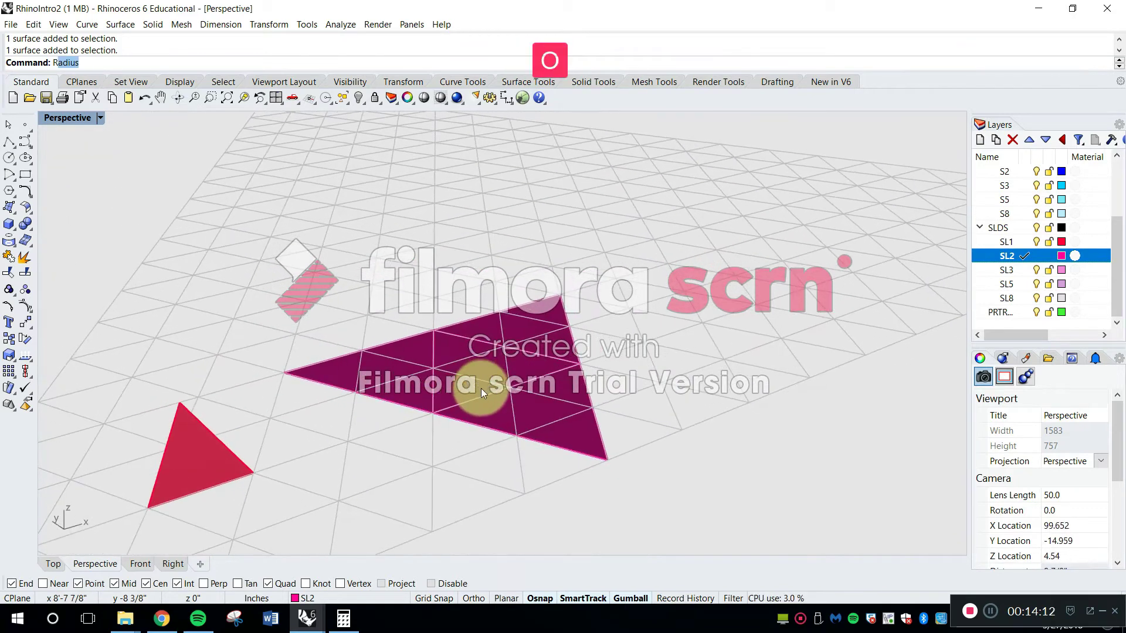
Rotate the outer SL2 triangle beside the SL1 pyramid 109.47° in 3D about the edge it shares with the central triangle
key("Return")
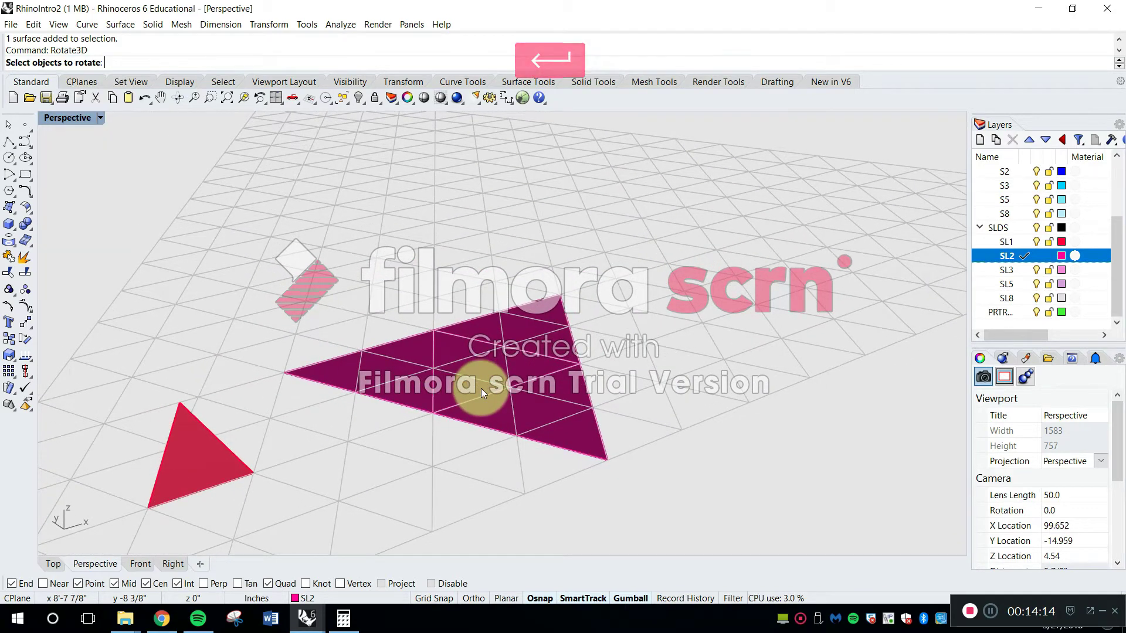
scroll(412, 354, "up", 2)
left_click(413, 354)
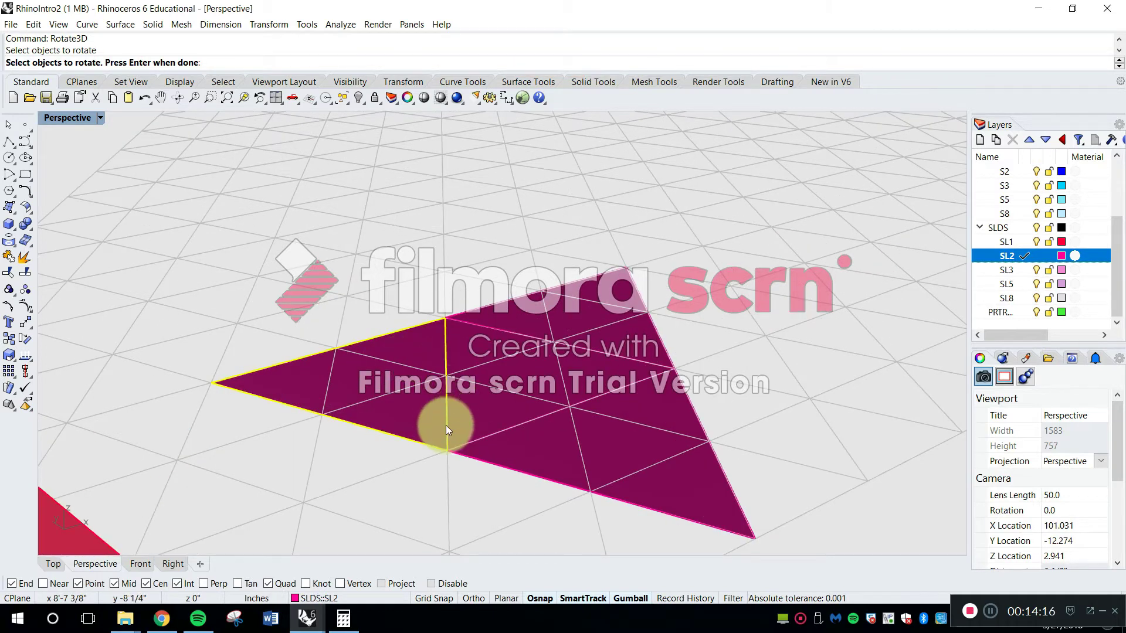
key("Return")
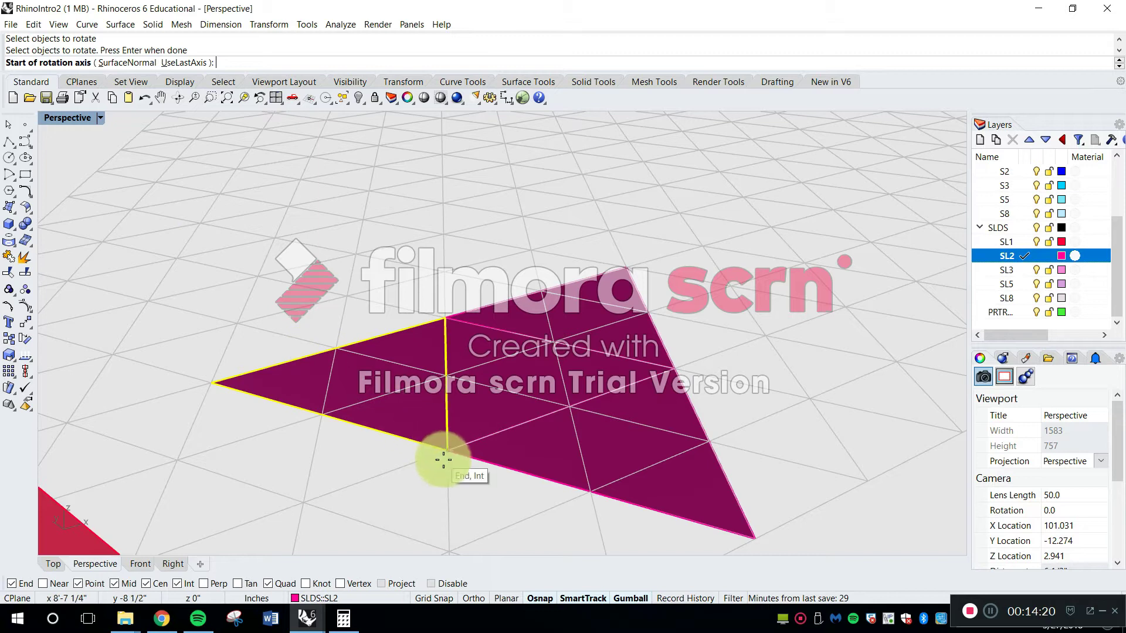
left_click(447, 455)
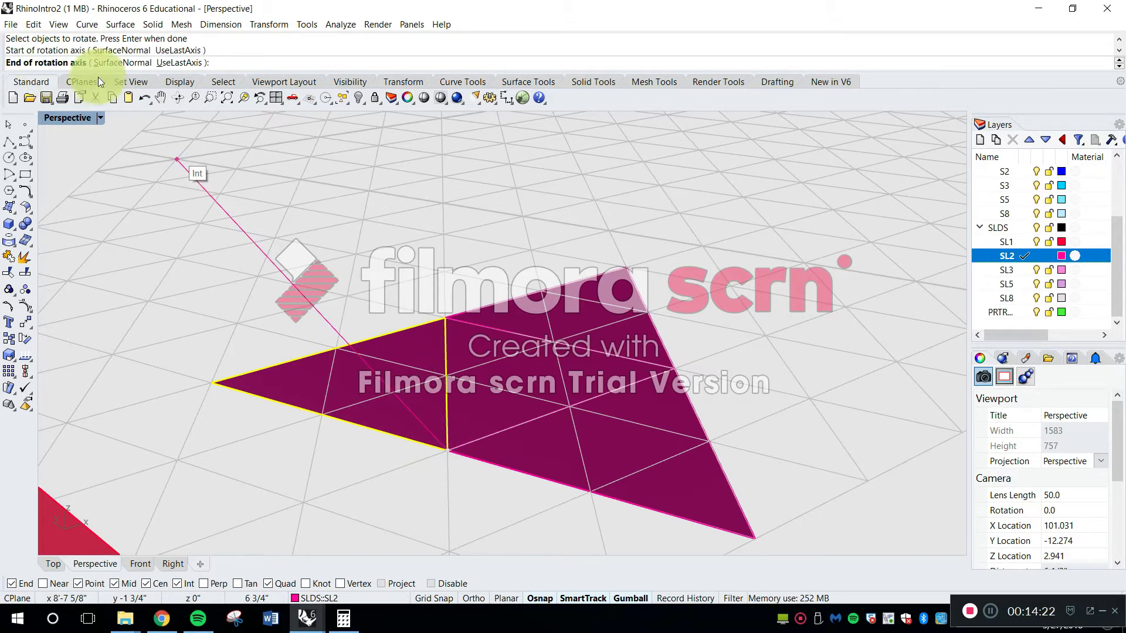
left_click(445, 319)
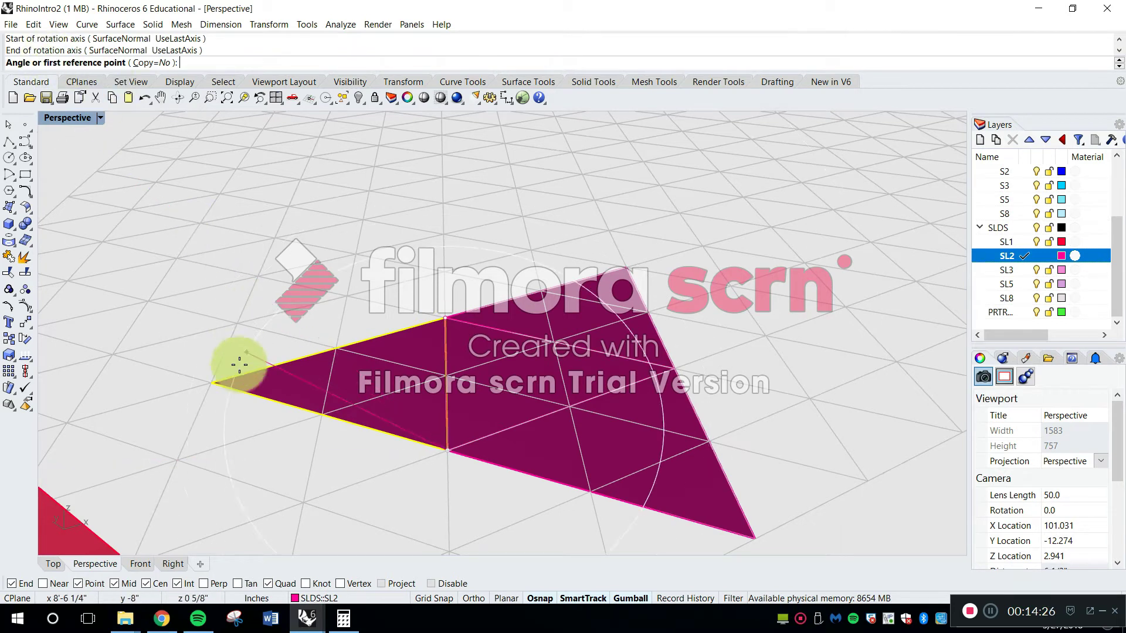
left_click(216, 387)
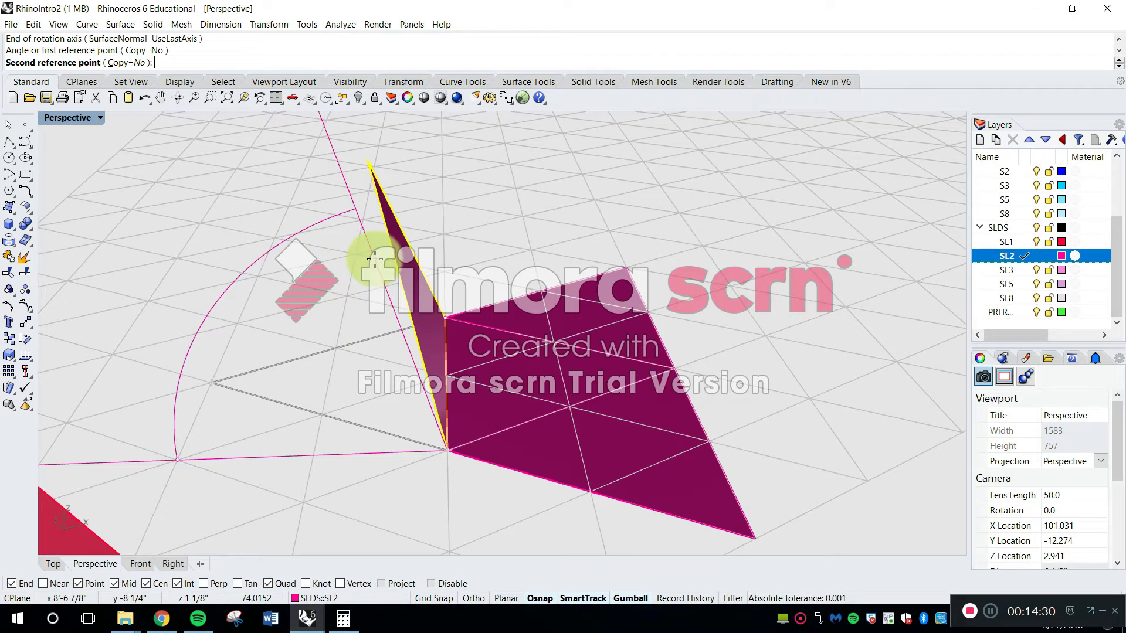
type("109.47")
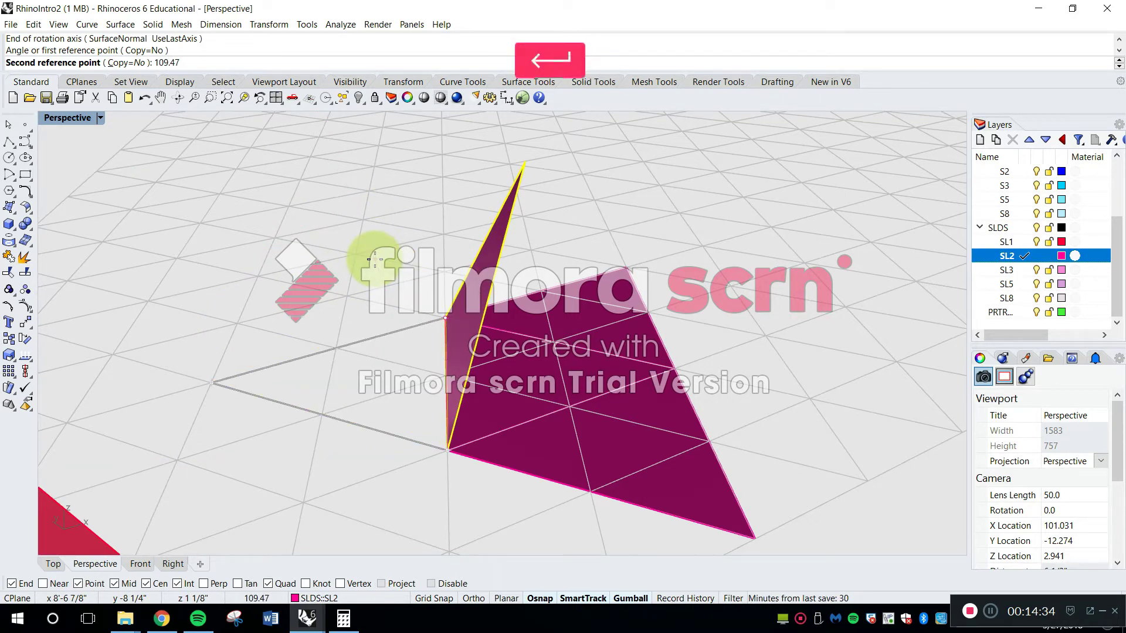
key("Return")
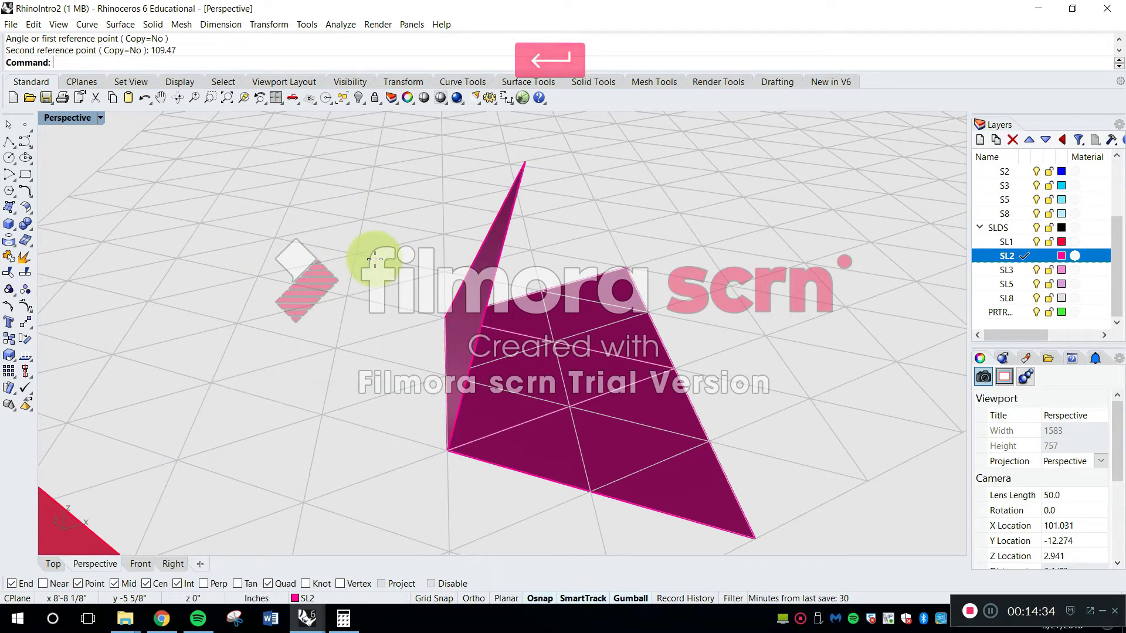
Rotate the second outer SL2 triangle in 3D about its shared edge until its tip meets the raised triangle's apex
right_click_drag(569, 360, 536, 381)
mouse_move(545, 336)
right_mouse_down()
mouse_move(558, 346)
mouse_move(320, 319)
mouse_move(450, 341)
mouse_move(678, 334)
mouse_move(515, 359)
mouse_move(649, 304)
mouse_move(565, 326)
mouse_move(351, 314)
mouse_move(346, 335)
mouse_move(559, 347)
right_mouse_up()
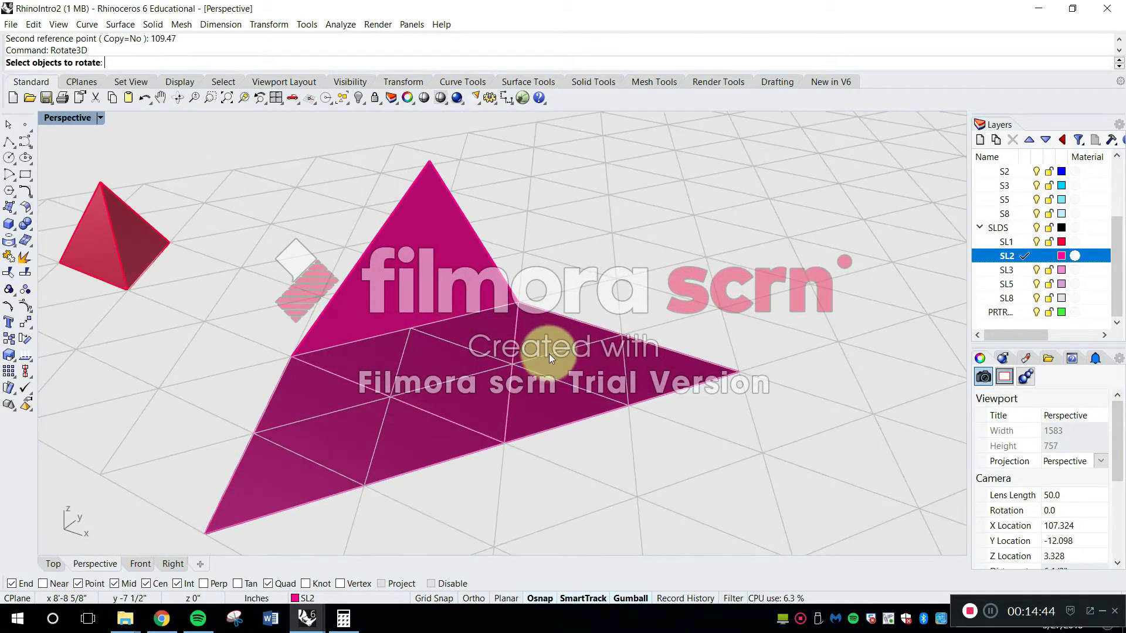
left_click(551, 330)
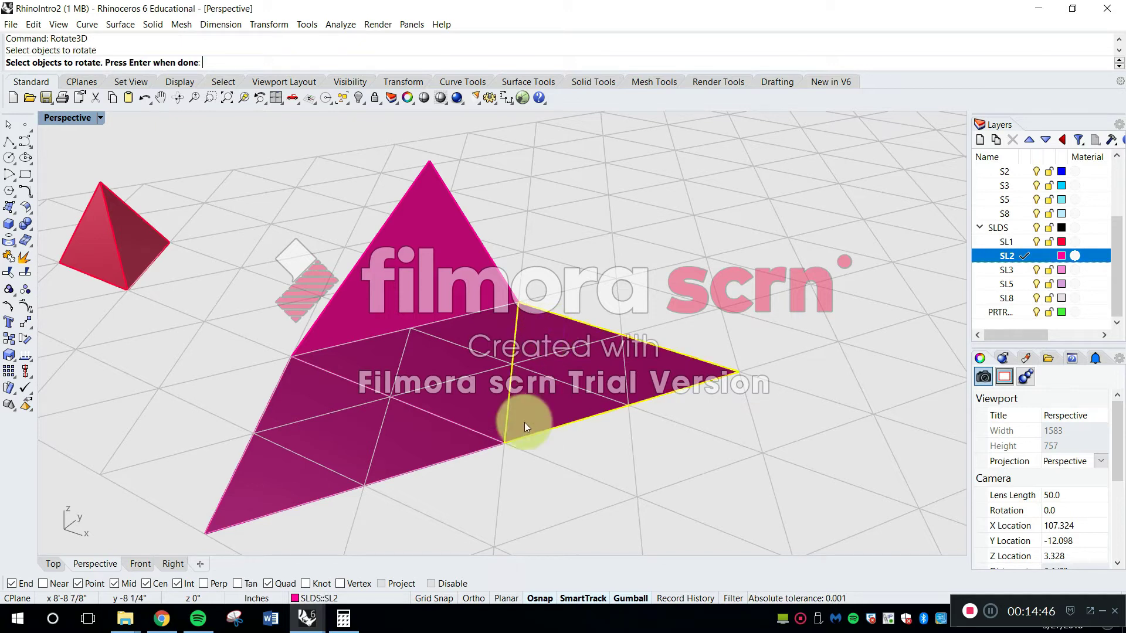
key("Return")
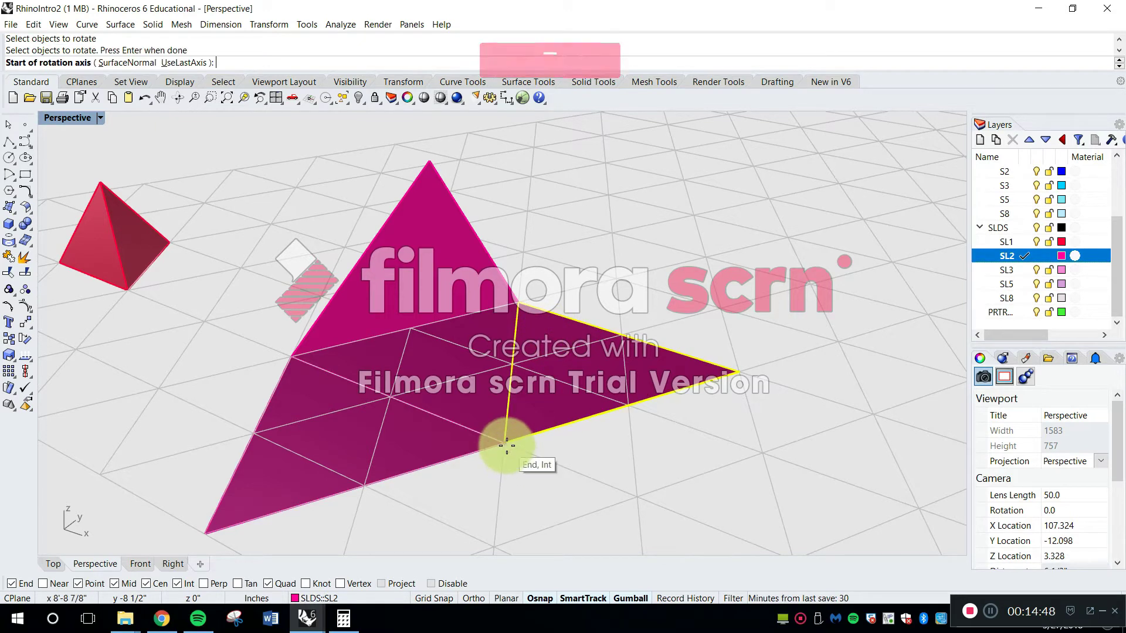
left_click(504, 445)
left_click(519, 301)
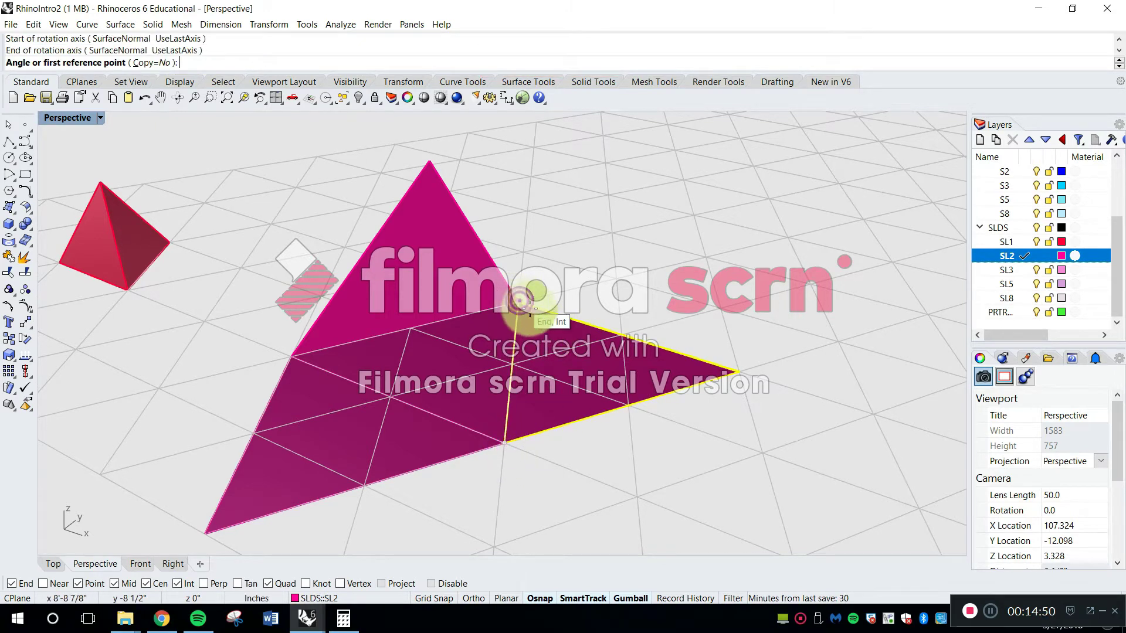
left_click(739, 372)
right_click_drag(648, 276, 604, 246)
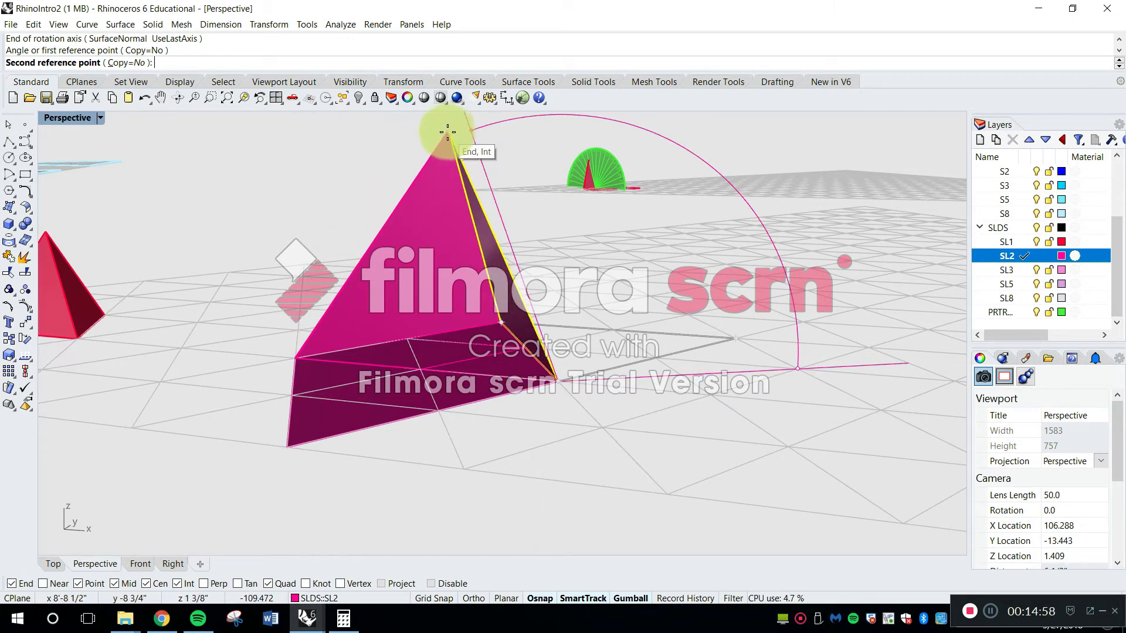
scroll(450, 130, "up", 3)
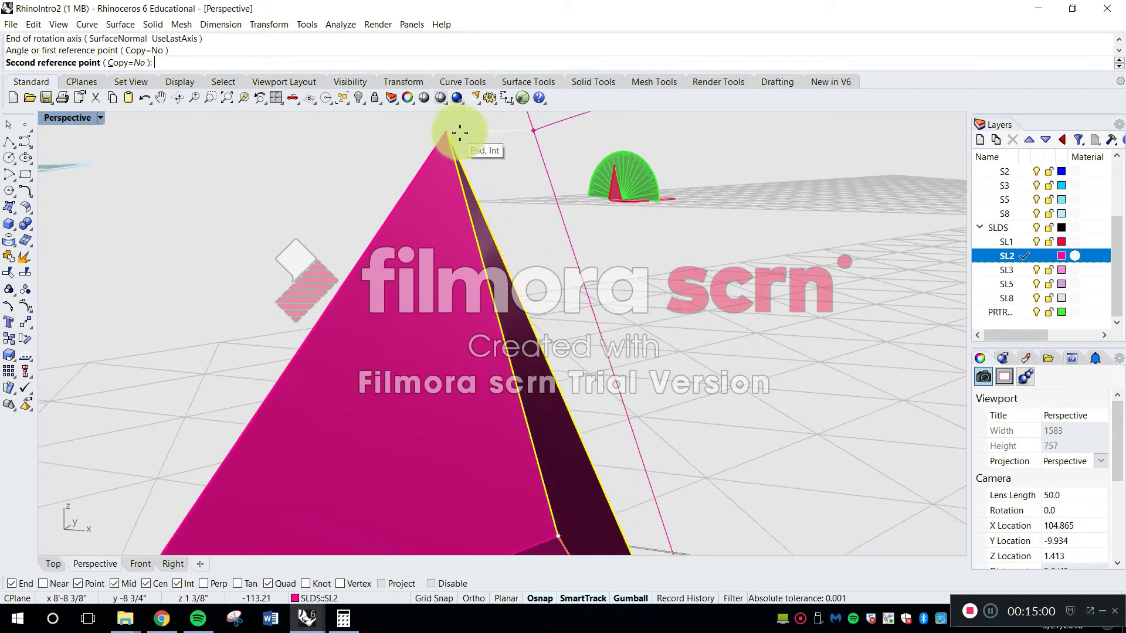
left_click(448, 135)
Rotate the last flat SL2 triangle in 3D about its shared edge up to the common apex, closing the pyramid
scroll(445, 141, "down", 6)
right_click_drag(445, 144, 698, 308)
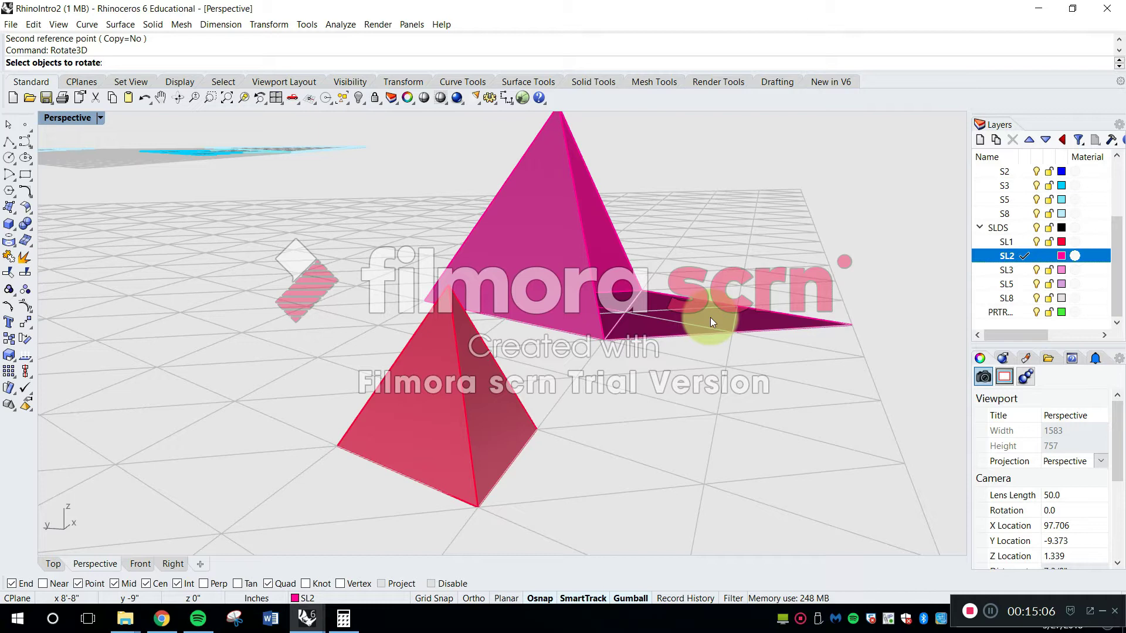
left_click(710, 318)
right_click_drag(623, 327, 625, 351)
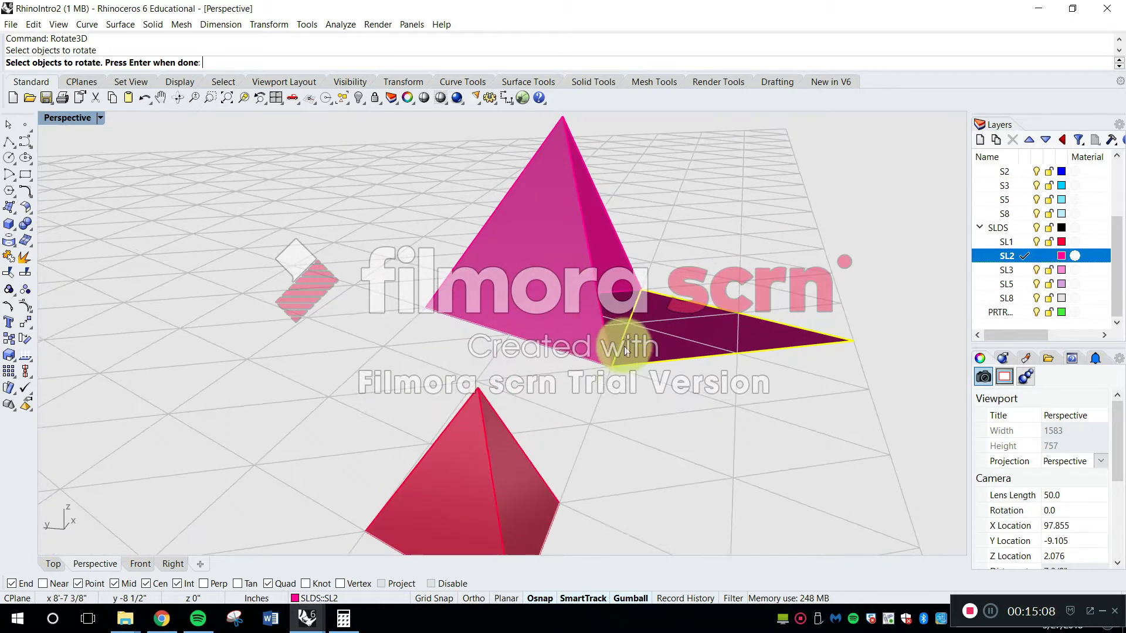
right_click(617, 357)
left_click(616, 368)
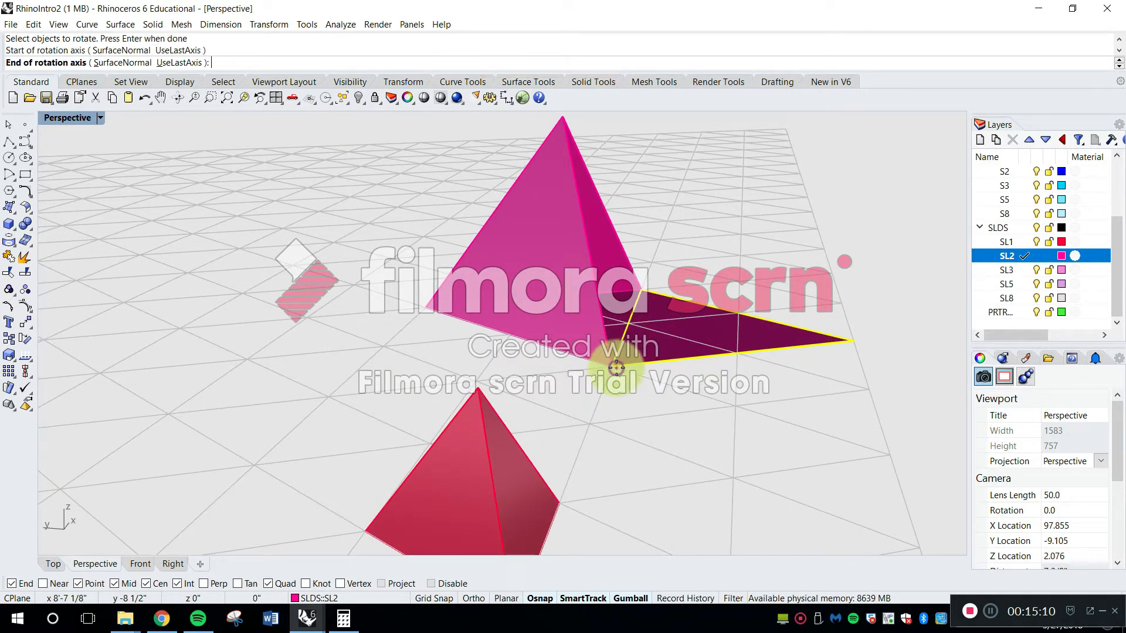
left_click(643, 287)
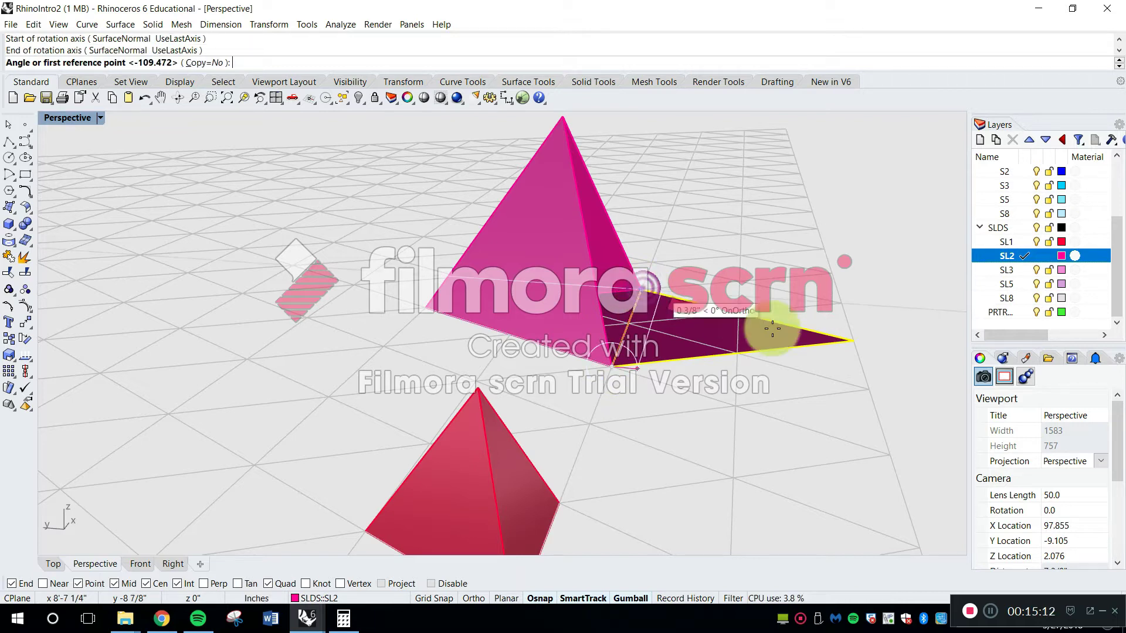
left_click(852, 340)
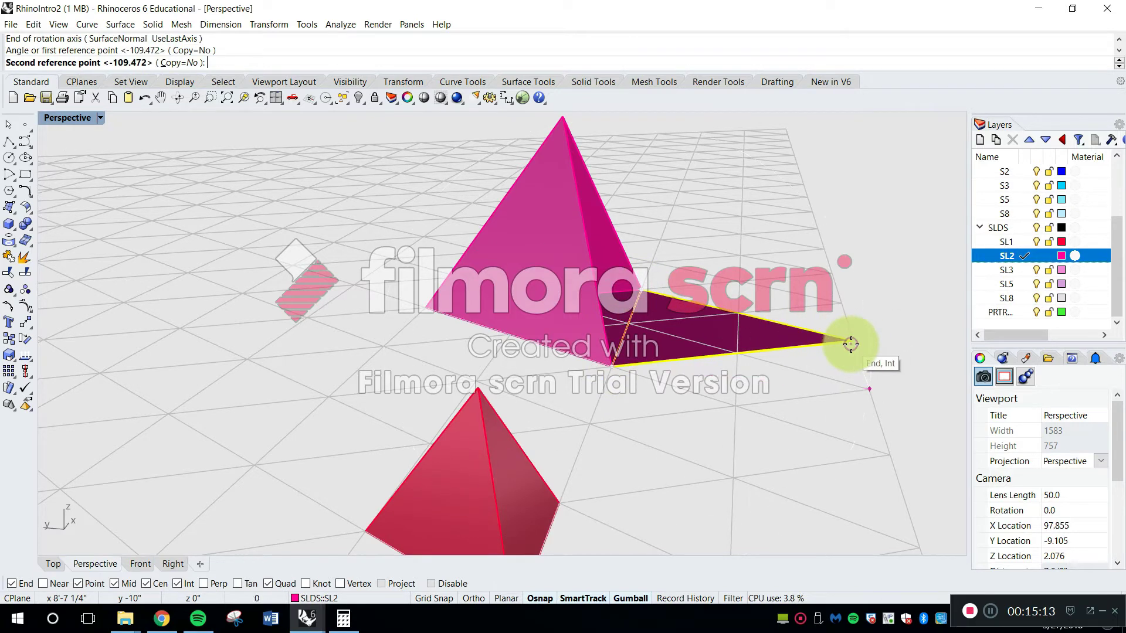
left_click(572, 115)
Select all four faces of the SL2 pyramid and group them
right_click_drag(705, 215, 349, 232)
scroll(666, 321, "down", 4)
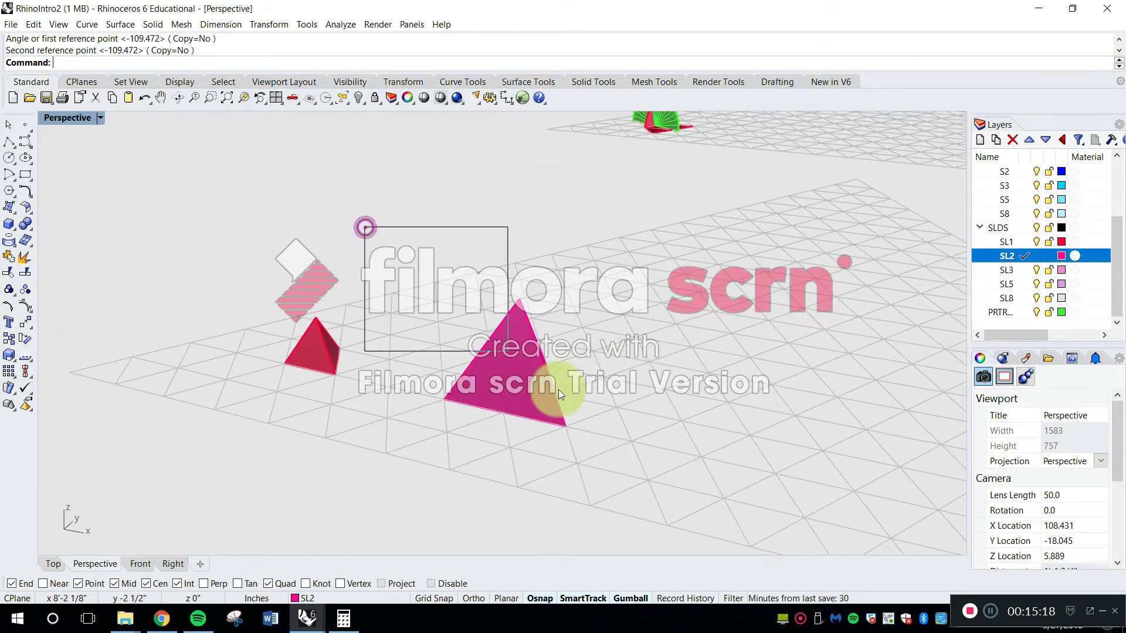
left_click_drag(629, 476, 629, 477)
right_click_drag(544, 434, 586, 434)
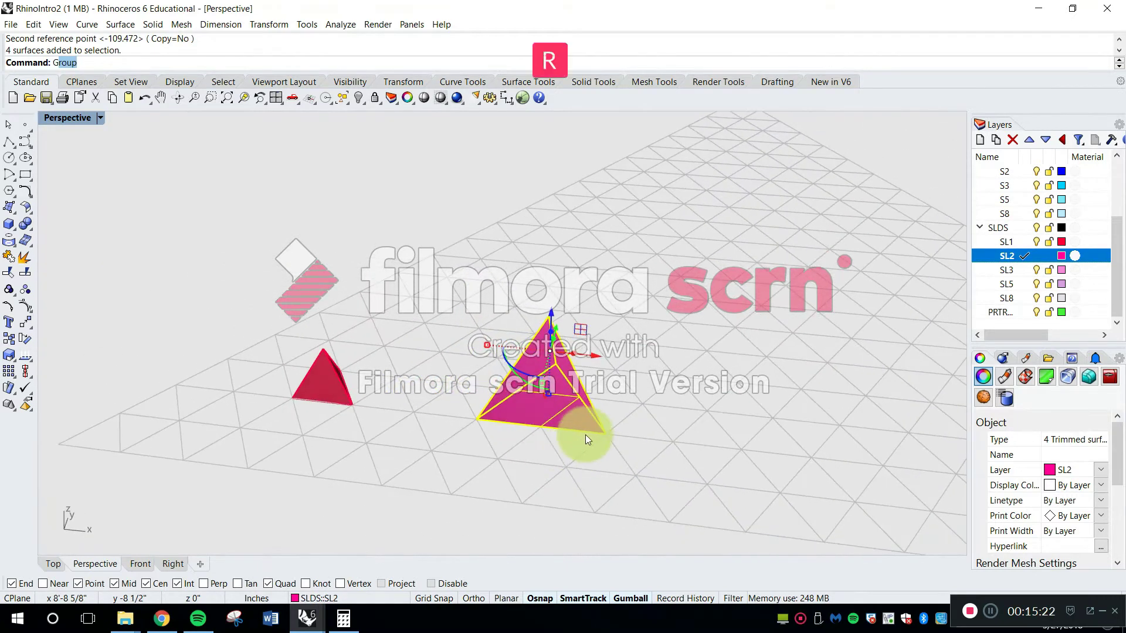
key("Return")
Move the grouped SL2 pyramid by its base corner to a grid intersection closer to the SL1 pyramid
type("M")
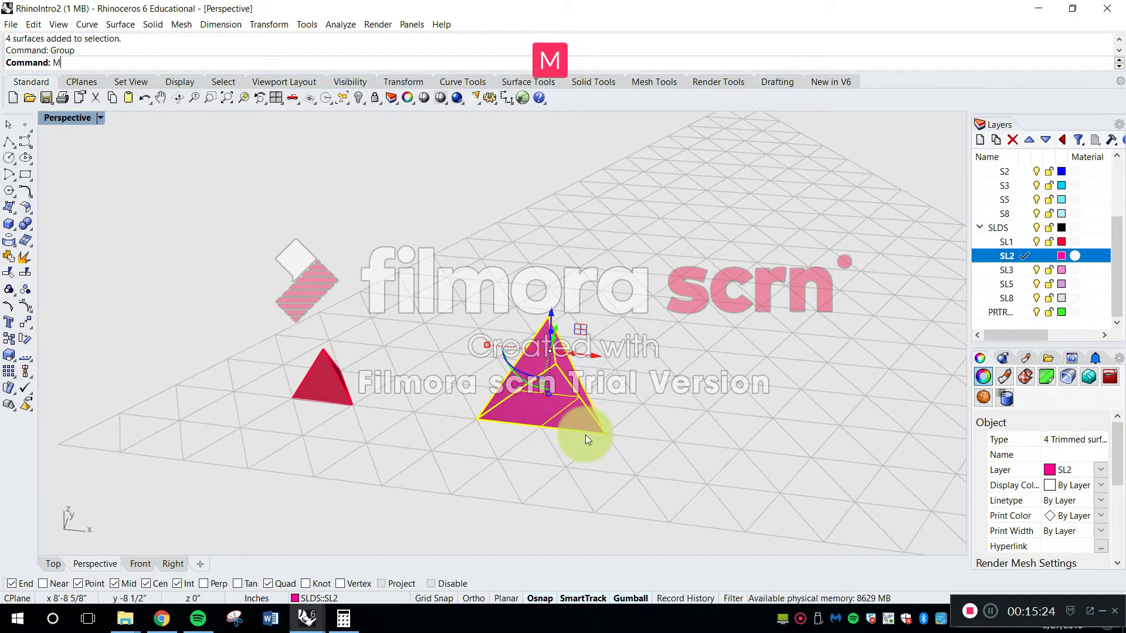
type("ove")
key("Return")
left_click(478, 420)
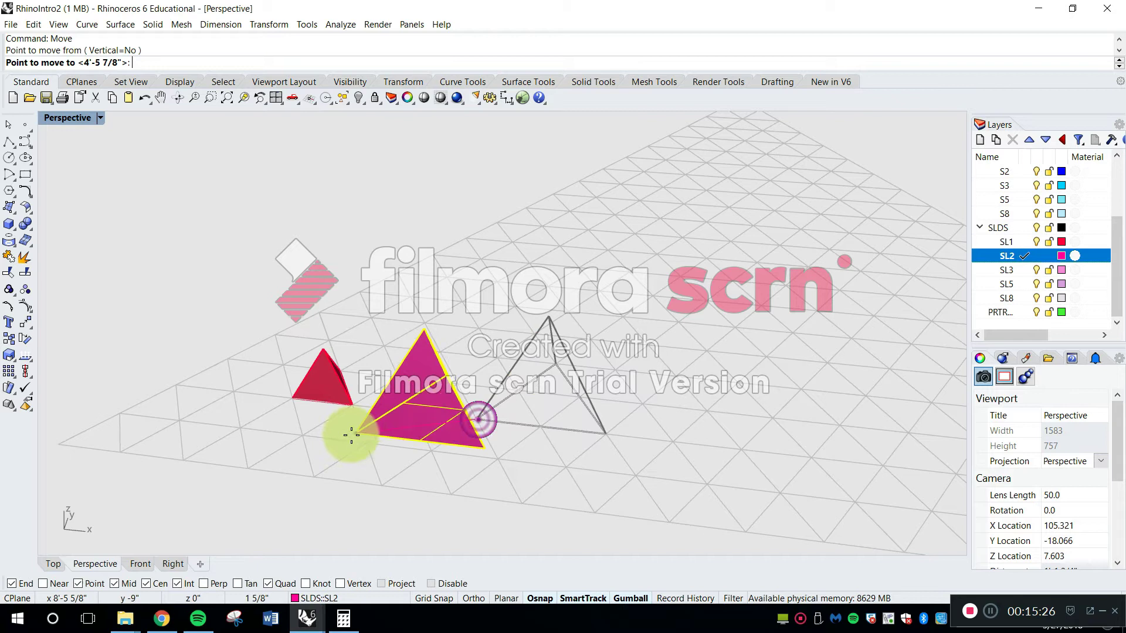
left_click(370, 445)
right_click_drag(272, 334, 314, 377)
right_click_drag(599, 389, 462, 452)
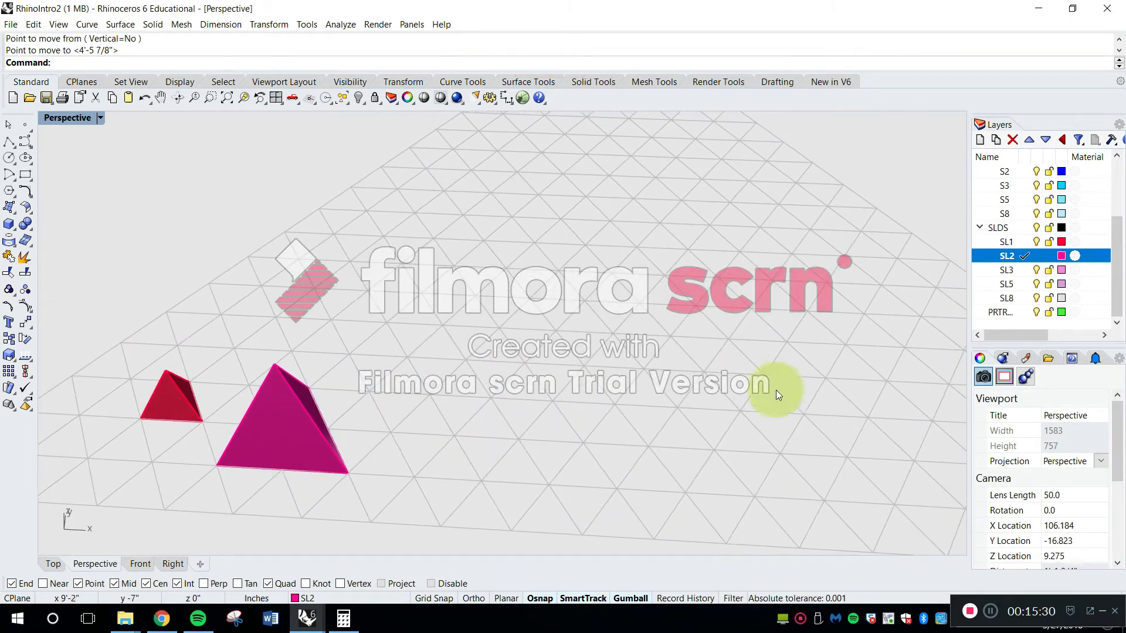
Make SL3 the current layer and create a central corner-point triangle three grid cells per side on the open grid
left_click(1022, 271)
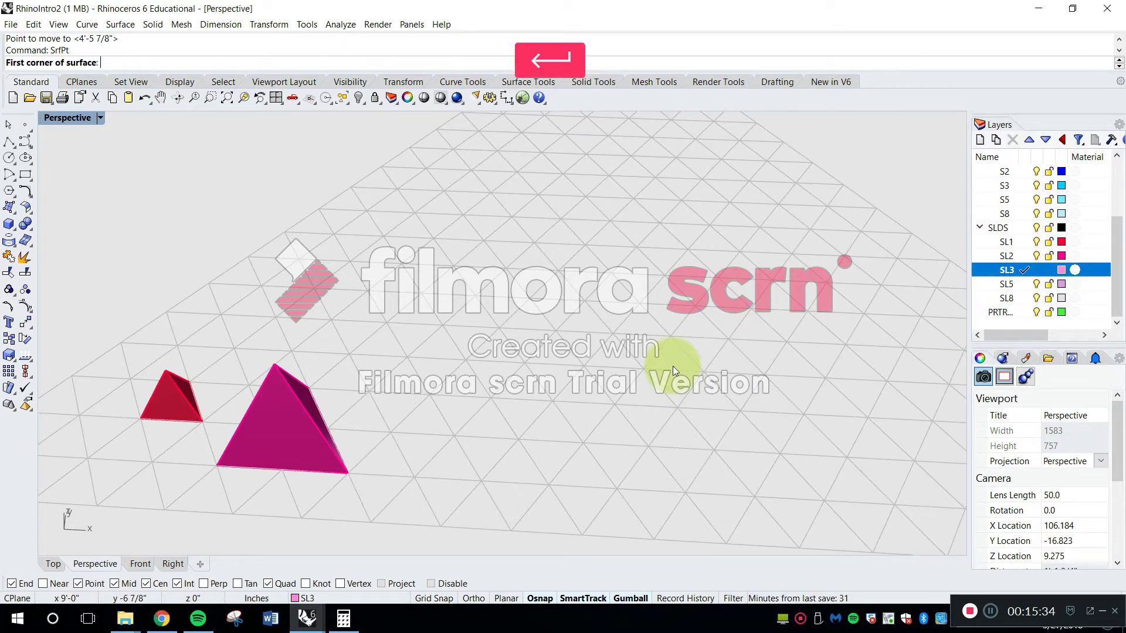
left_click(412, 357)
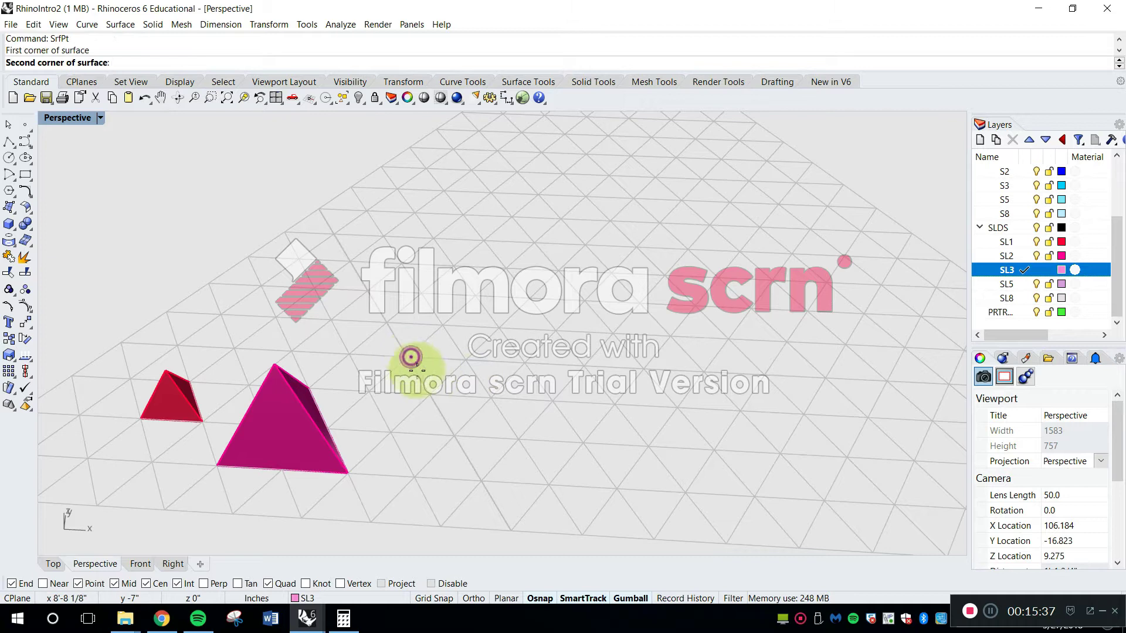
left_click(480, 479)
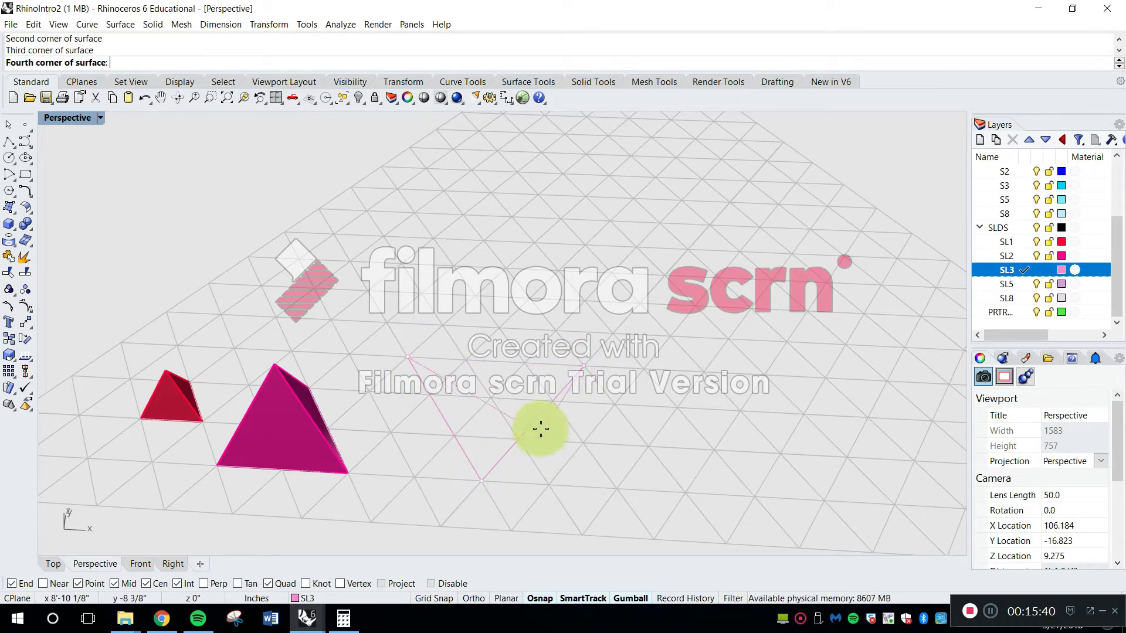
left_click(517, 411)
key("Return")
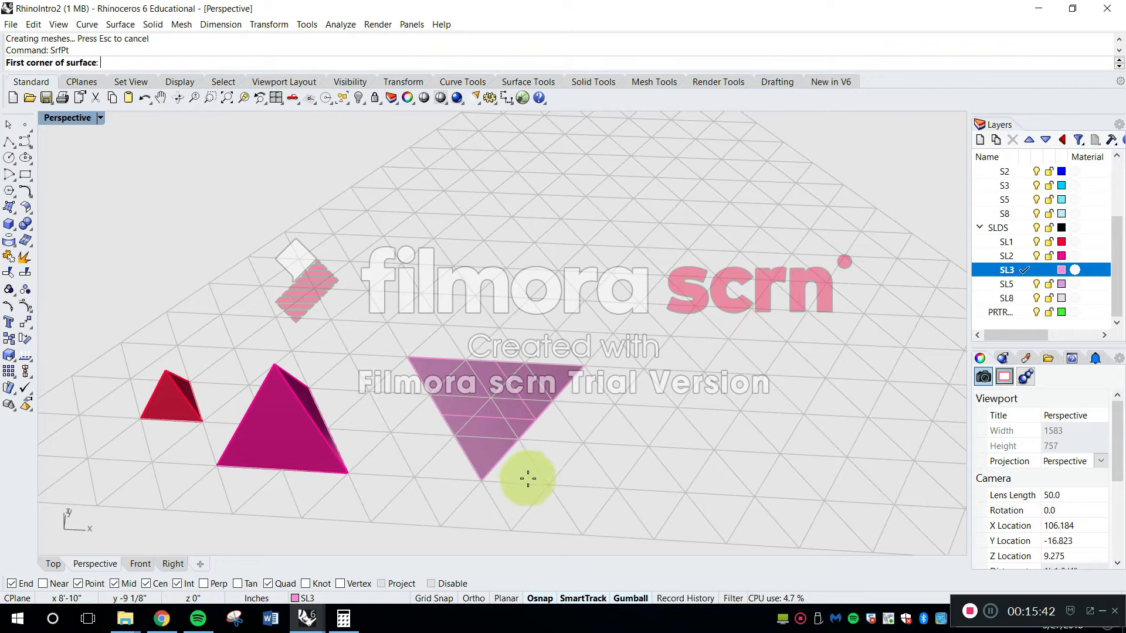
Add an equal-sized corner-point triangle on the central SL3 triangle's edge facing away from the SL2 pyramid
left_click(480, 481)
left_click(690, 495)
left_click(584, 368)
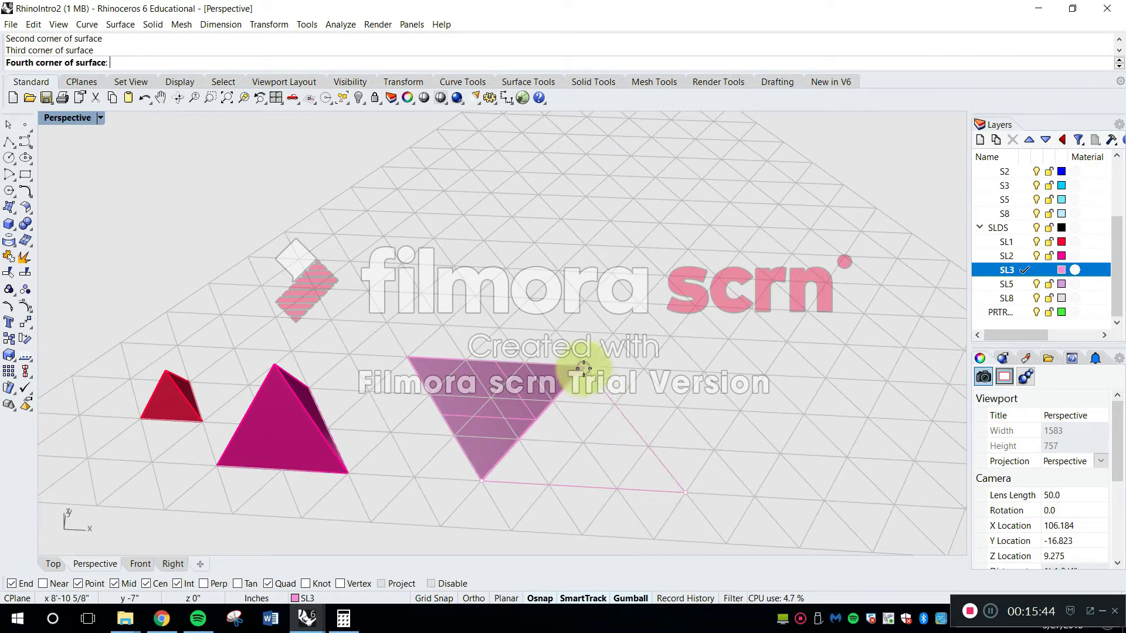
left_click(603, 375)
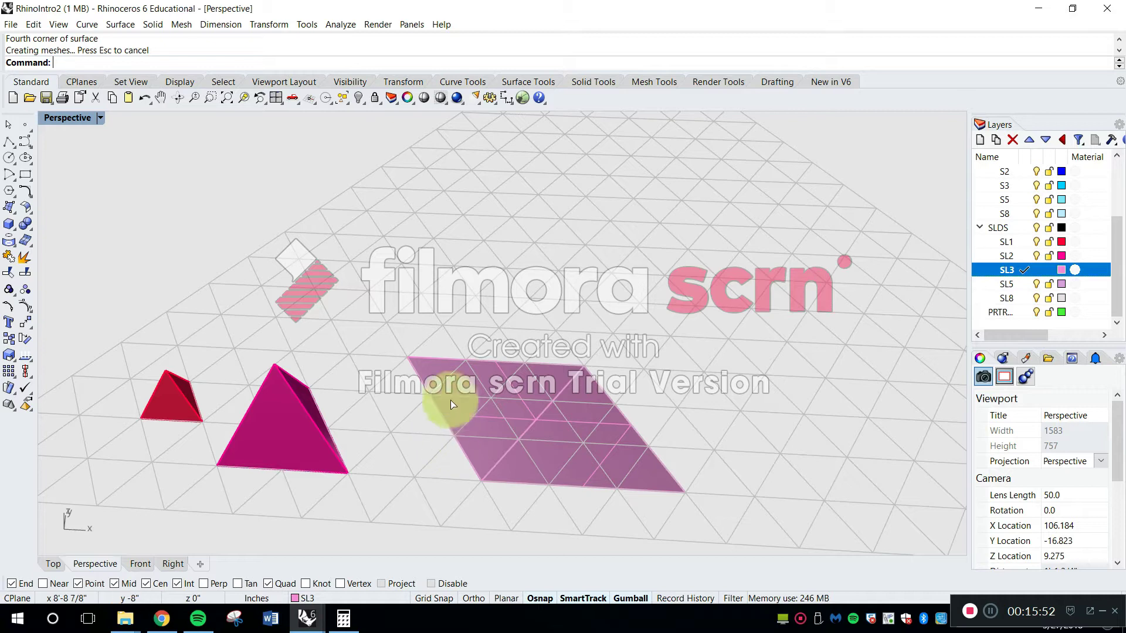
Add another corner-point triangle of the same size on the upper edge of the central SL3 triangle
key("Return")
left_click(584, 367)
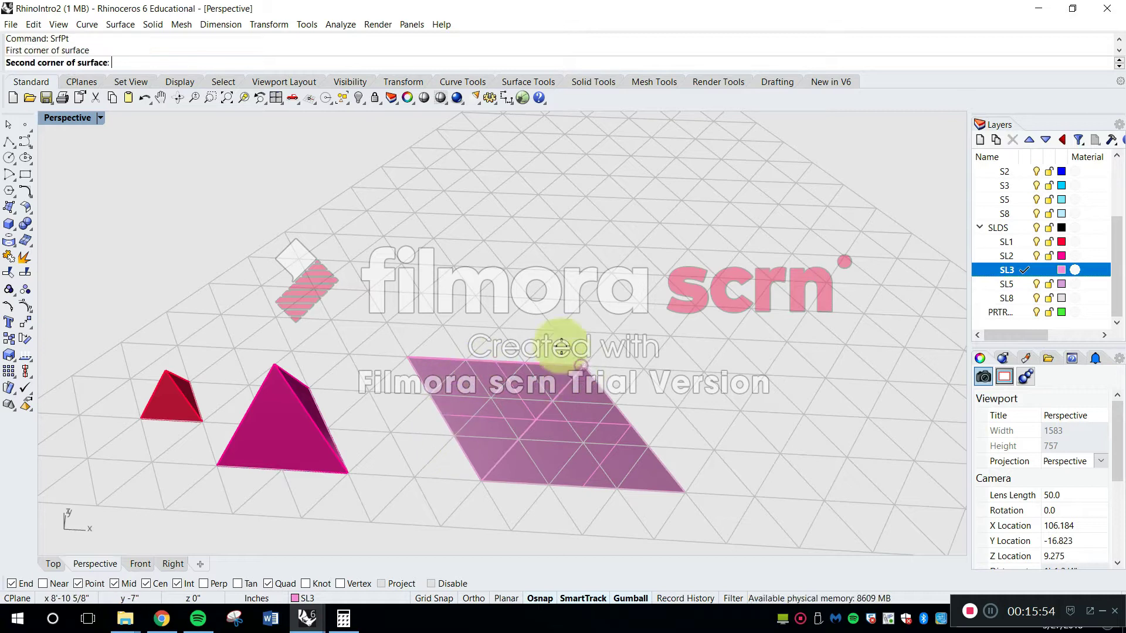
left_click(505, 269)
left_click(407, 357)
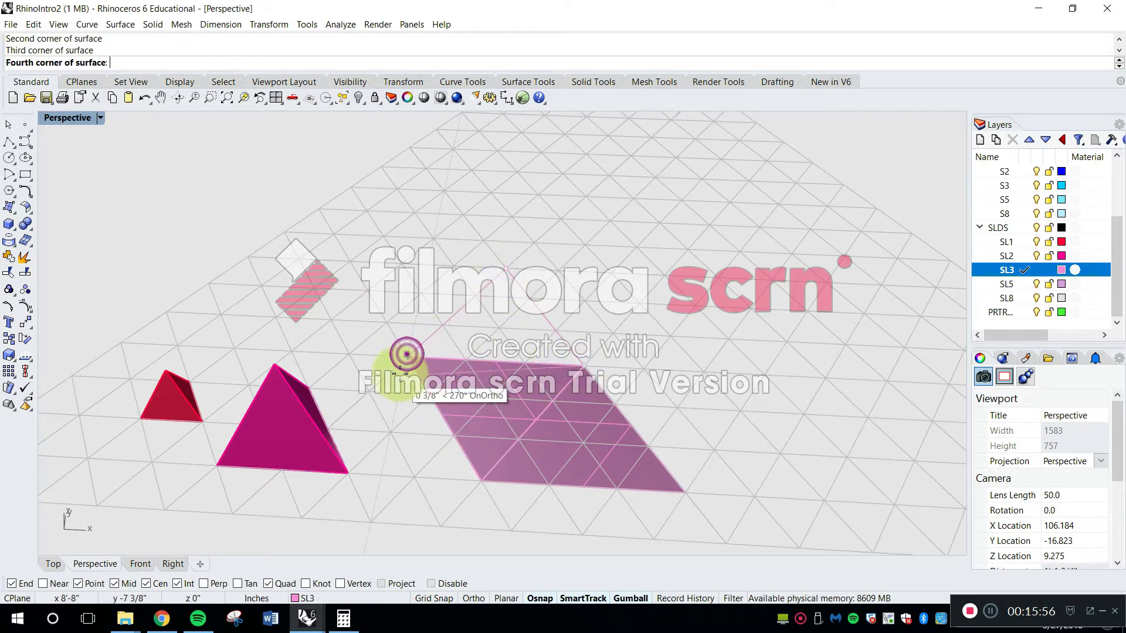
key("Return")
key("Return")
Complete the flat SL3 net with a matching corner-point triangle on the central triangle's edge facing the SL2 pyramid
left_click(409, 359)
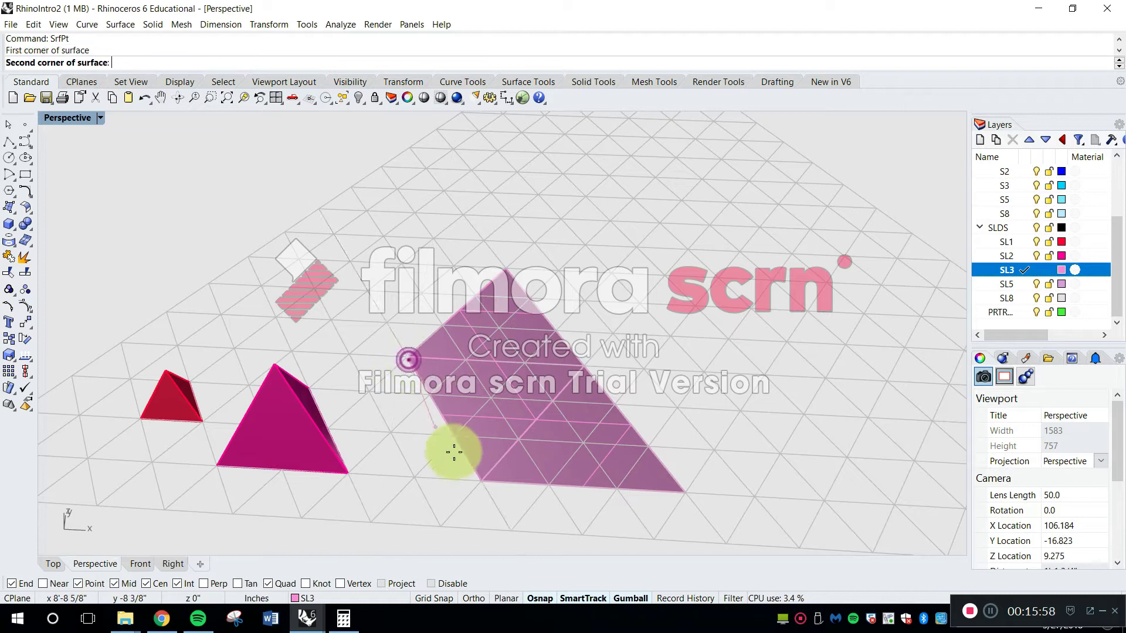
left_click(479, 479)
left_click(287, 470)
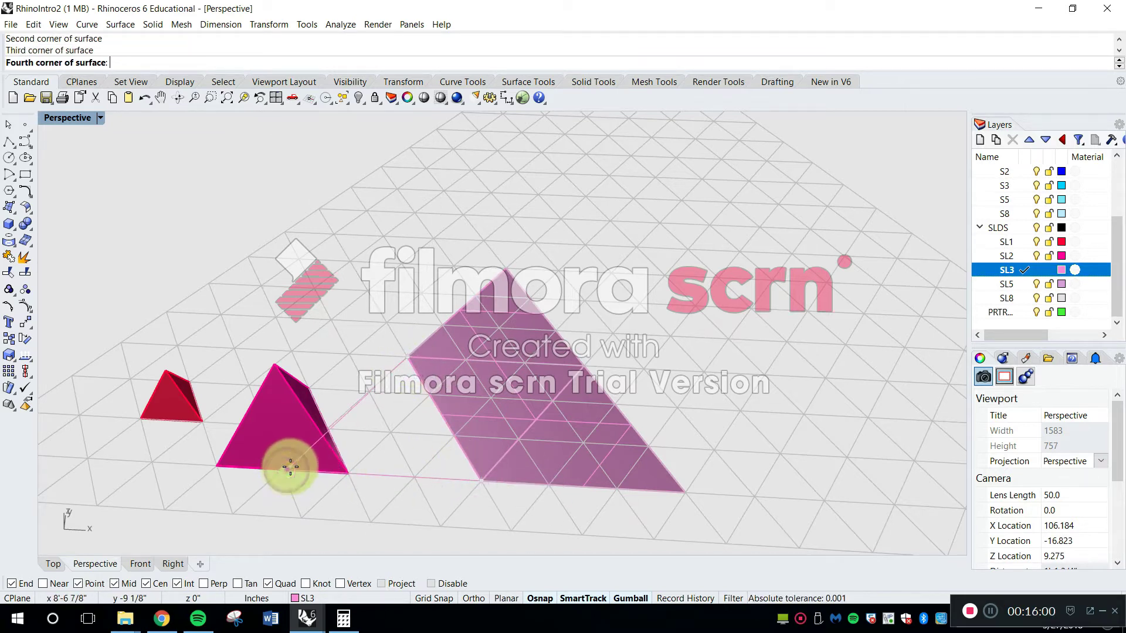
key("Return")
Move the four triangles of the flat SL3 net two grid cells away from the SL2 pyramid
type("Move")
key("Return")
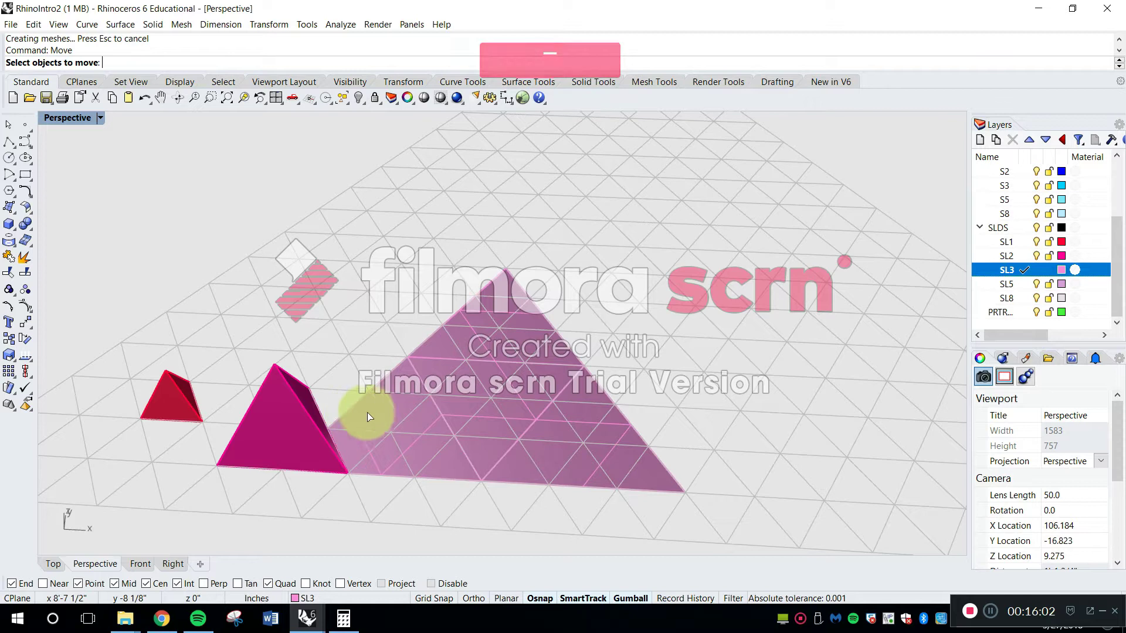
left_click(402, 392)
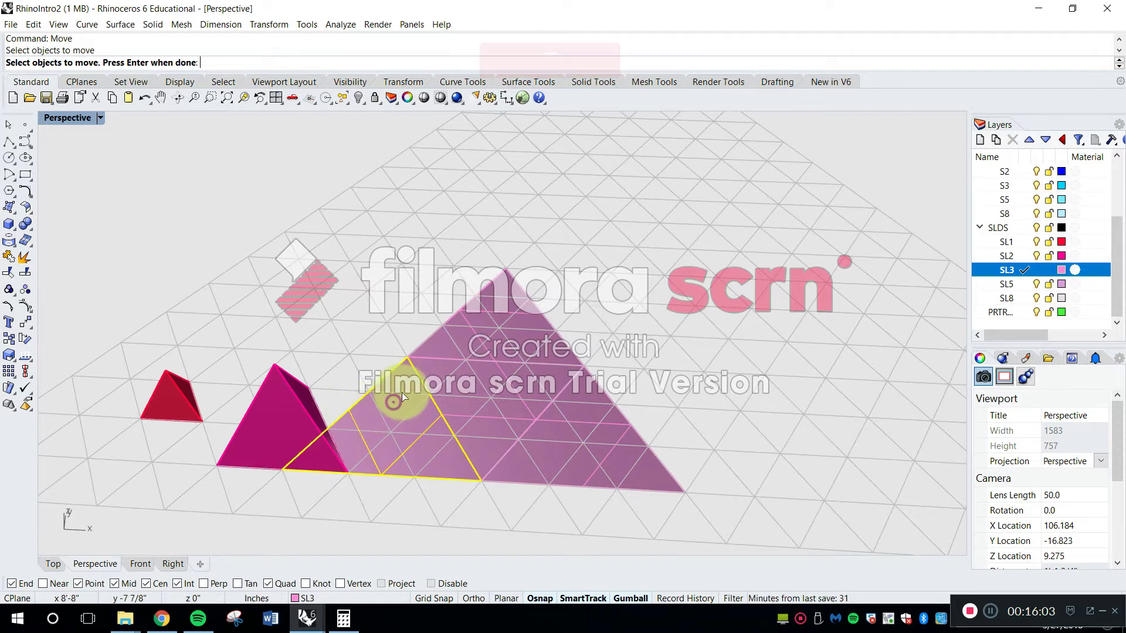
left_click(478, 318)
key("Return")
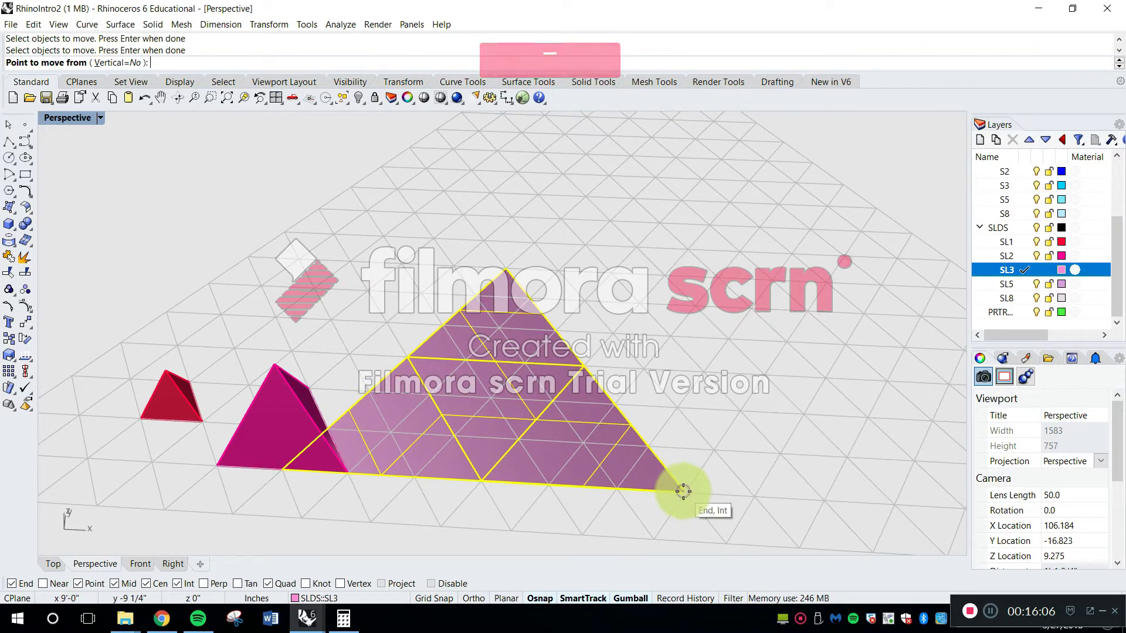
left_click(683, 491)
key("Escape")
right_click_drag(684, 515, 684, 490)
left_click(703, 422)
right_click(701, 420)
left_click(639, 329, "shift")
left_click(554, 409, "shift")
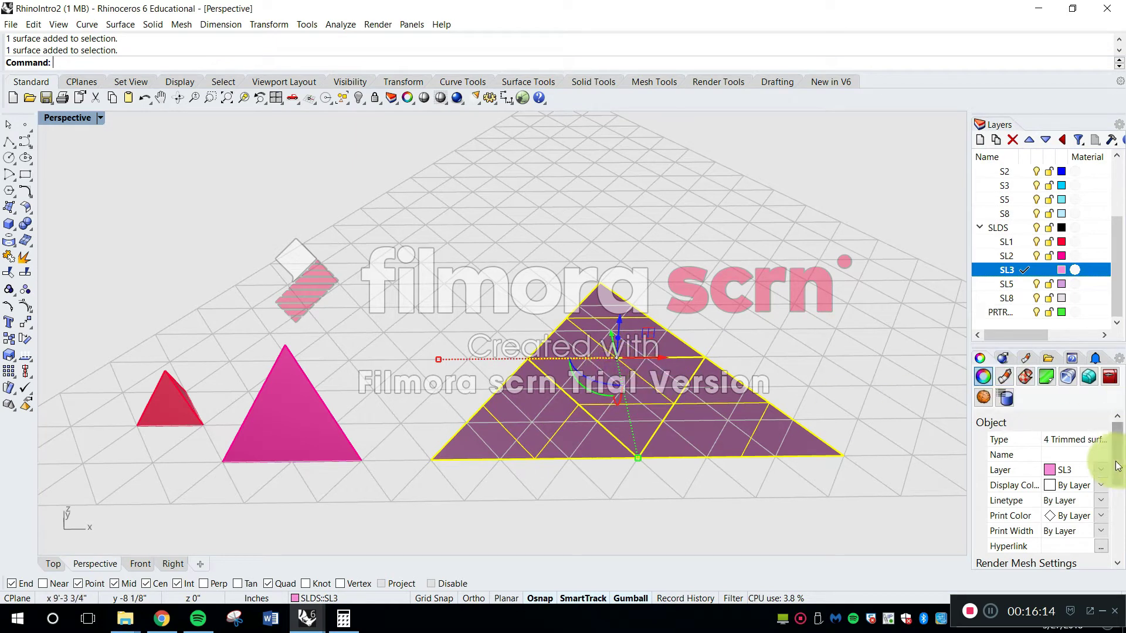
Rotate the SL3 triangle nearest the SL2 pyramid up by 109.47° about the edge it shares with the central triangle
left_click_drag(1118, 466, 1120, 539)
left_click(650, 462)
right_click_drag(650, 462, 469, 410)
left_click(568, 383)
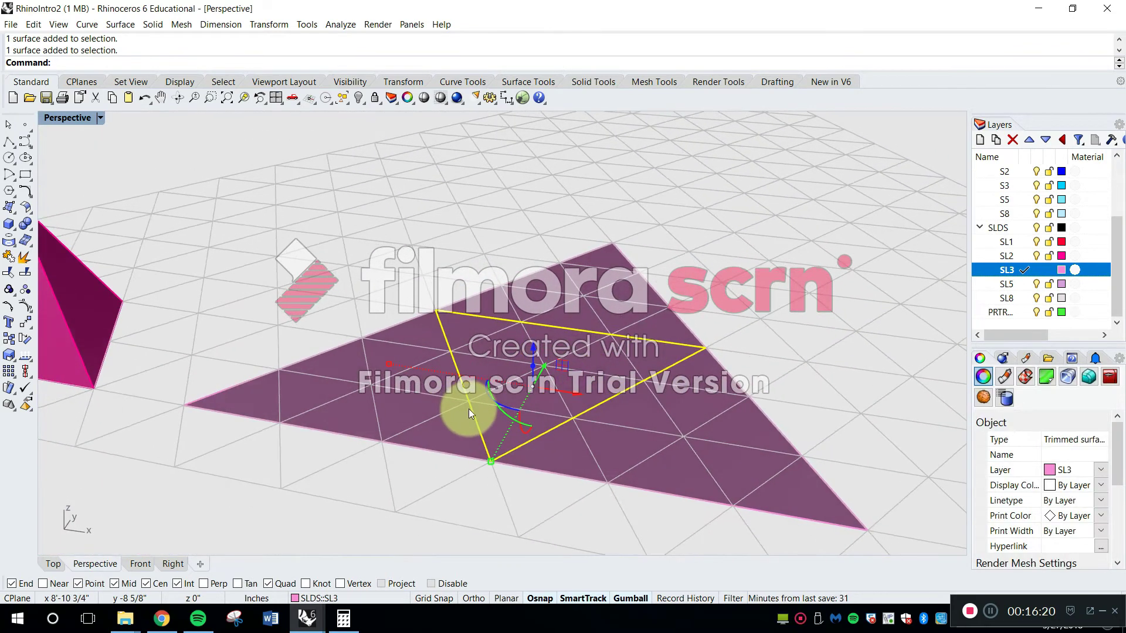
key("Escape")
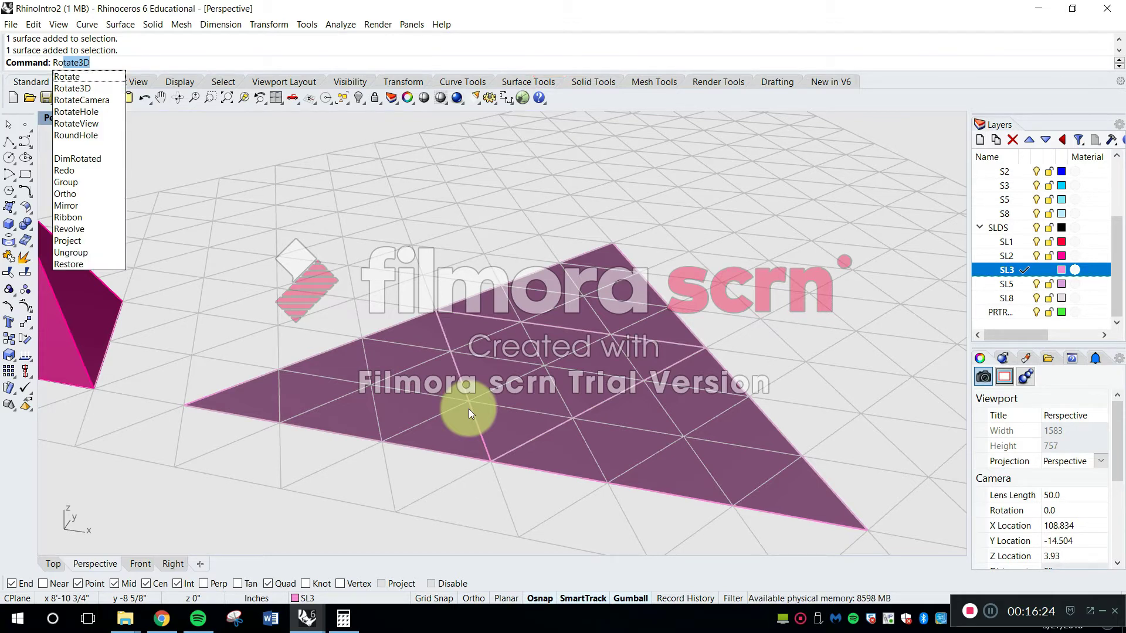
key("Return")
left_click(424, 365)
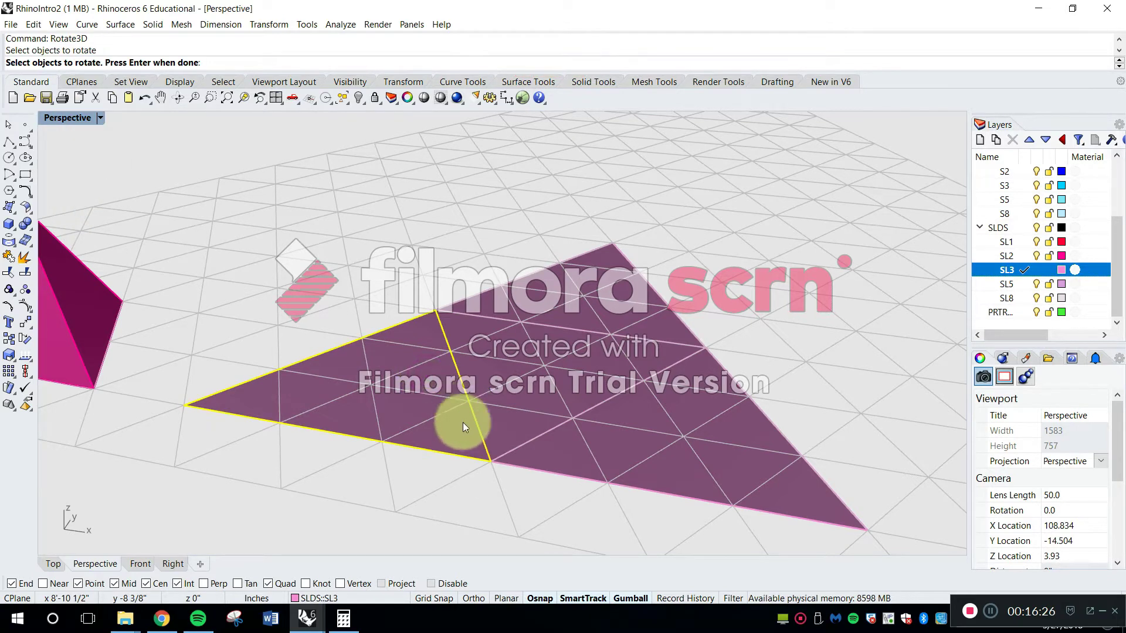
key("Return")
left_click(492, 462)
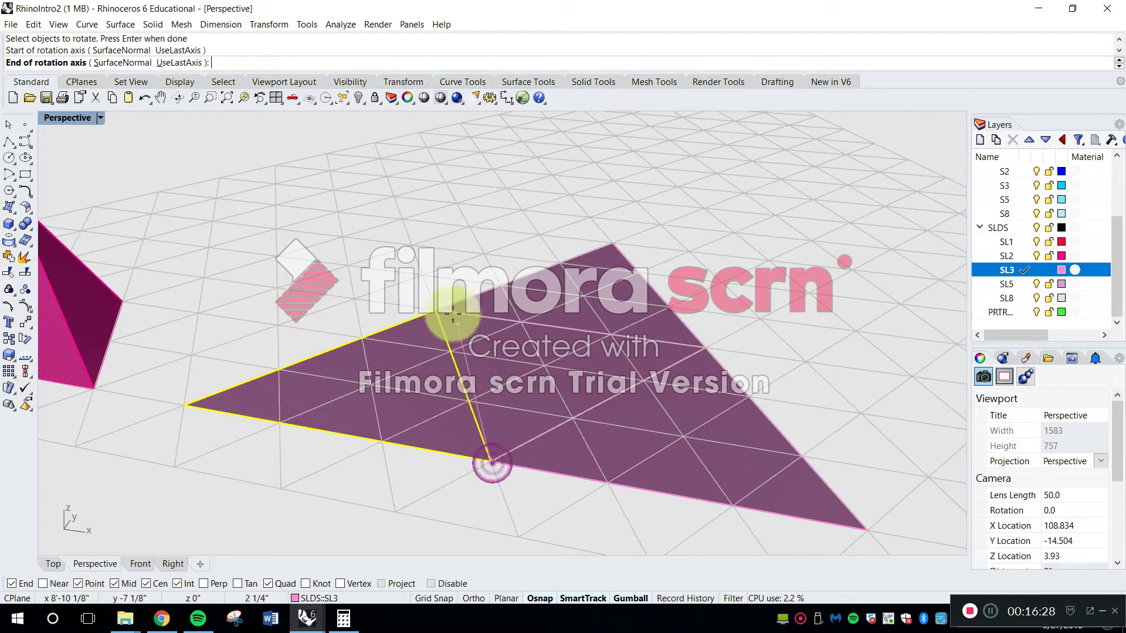
left_click(437, 310)
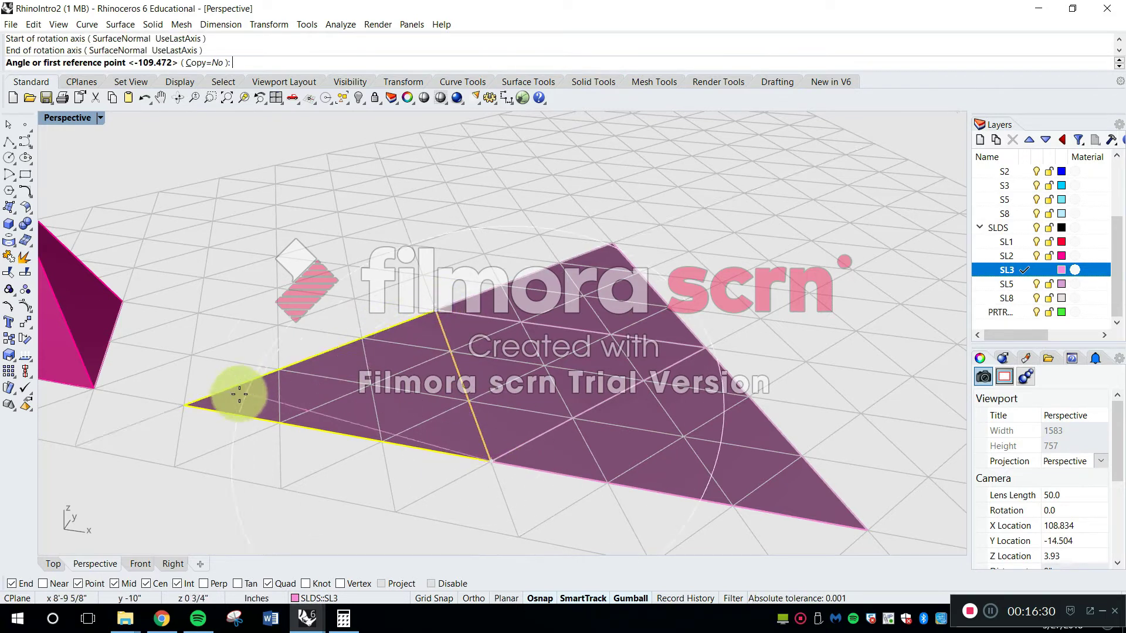
left_click(188, 409)
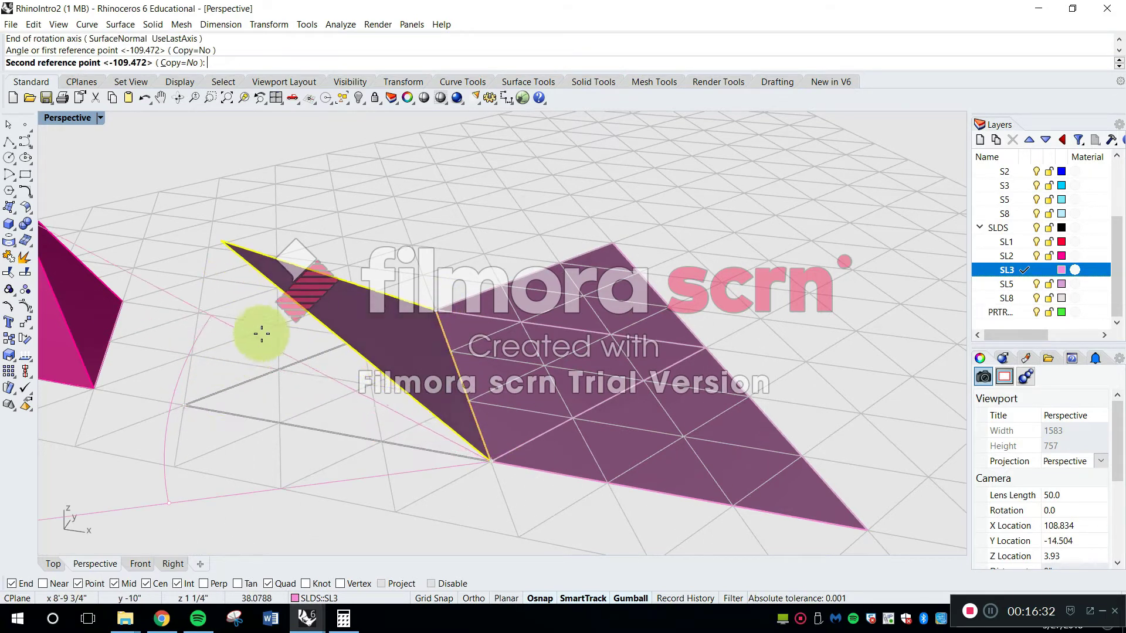
right_click_drag(548, 215, 540, 188)
type("109")
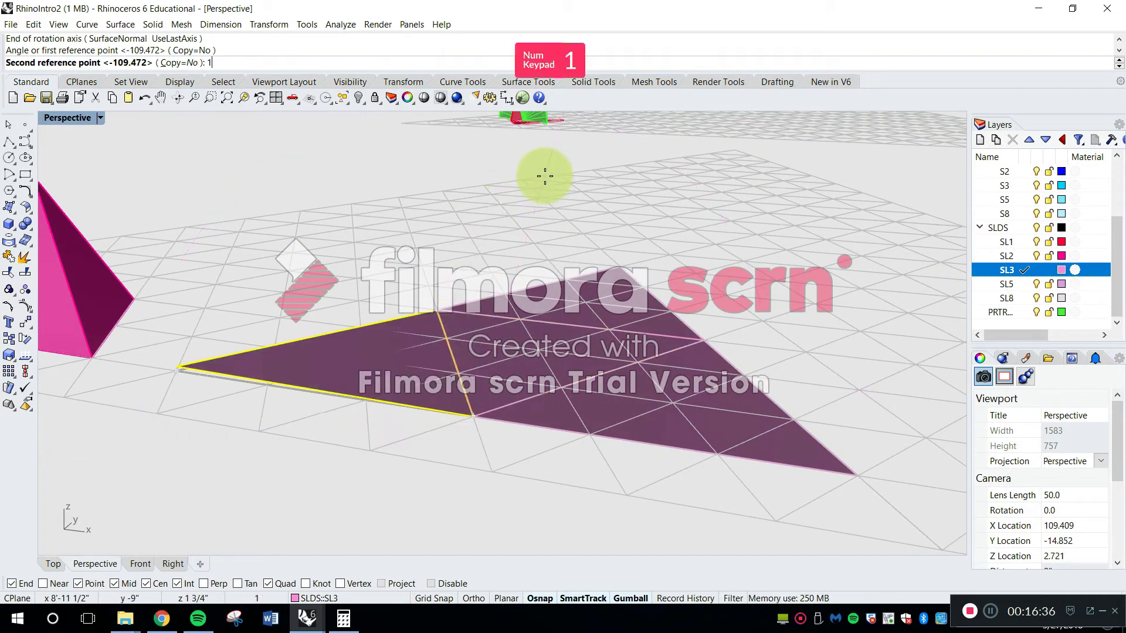
type(".47")
key("Return")
Fold the rear SL3 triangle up about its shared edge, snapping its free corner to the tip of the raised face
right_click_drag(554, 256, 491, 286, "shift")
mouse_move(492, 286)
right_mouse_down()
mouse_move(463, 260)
mouse_move(484, 303)
right_mouse_up()
right_click(467, 259)
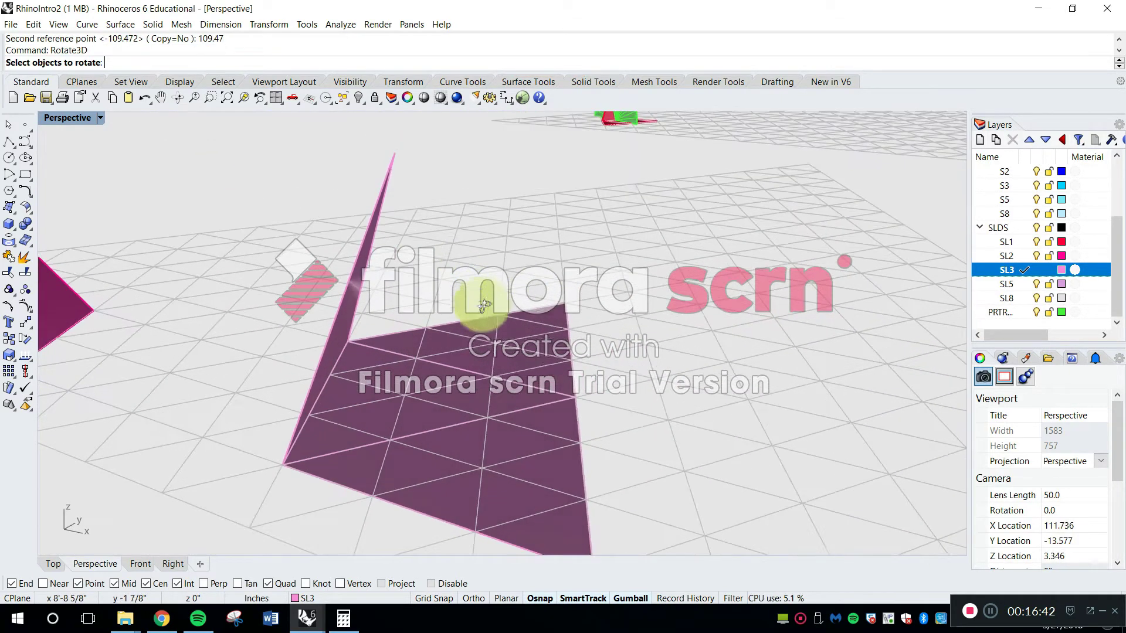
left_click(543, 348)
right_click_drag(551, 352, 572, 372)
key("Return")
left_click(559, 420)
left_click(359, 322)
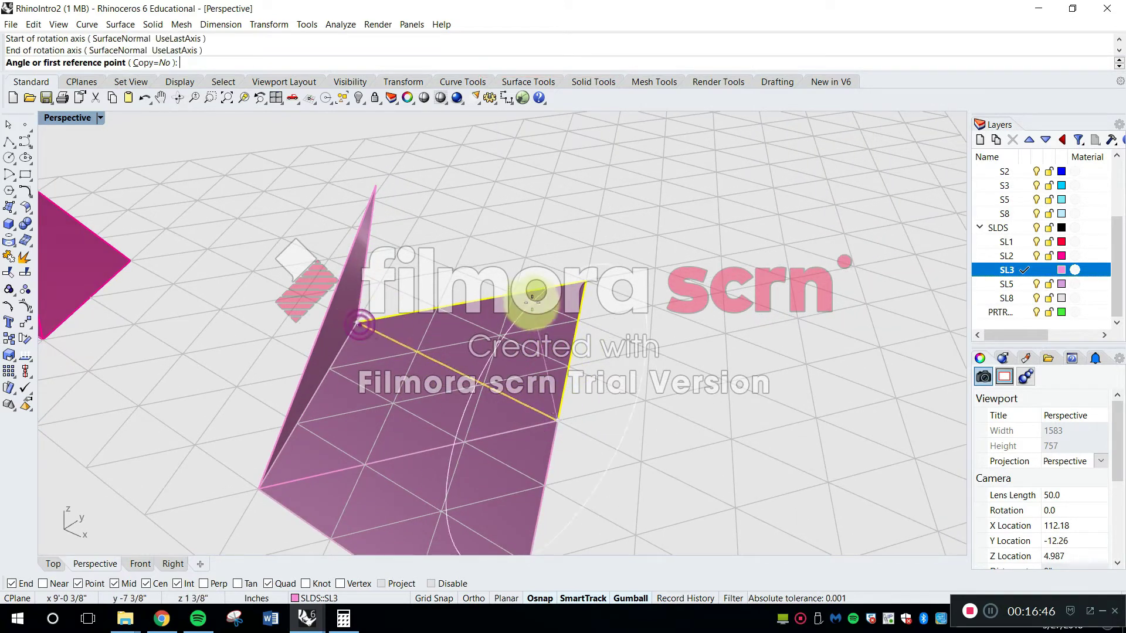
left_click(580, 280)
left_click(377, 184)
Close the SL3 pyramid by rotating the remaining flat triangle about its shared edge until its outer corner meets the apex
right_click_drag(396, 237, 670, 407)
left_click(668, 424)
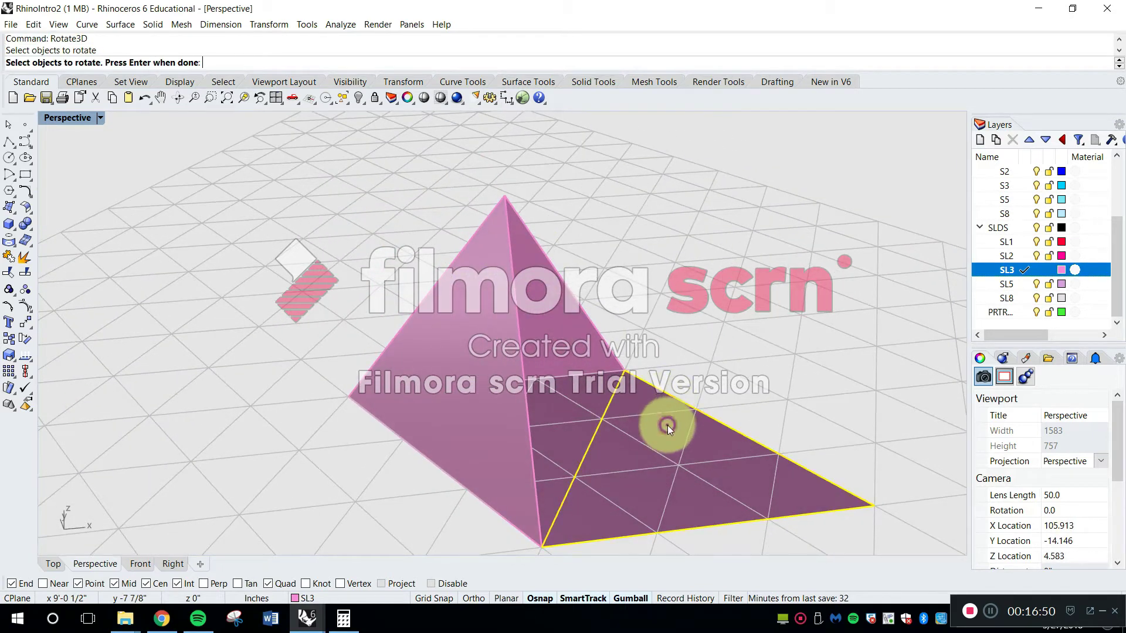
key("Return")
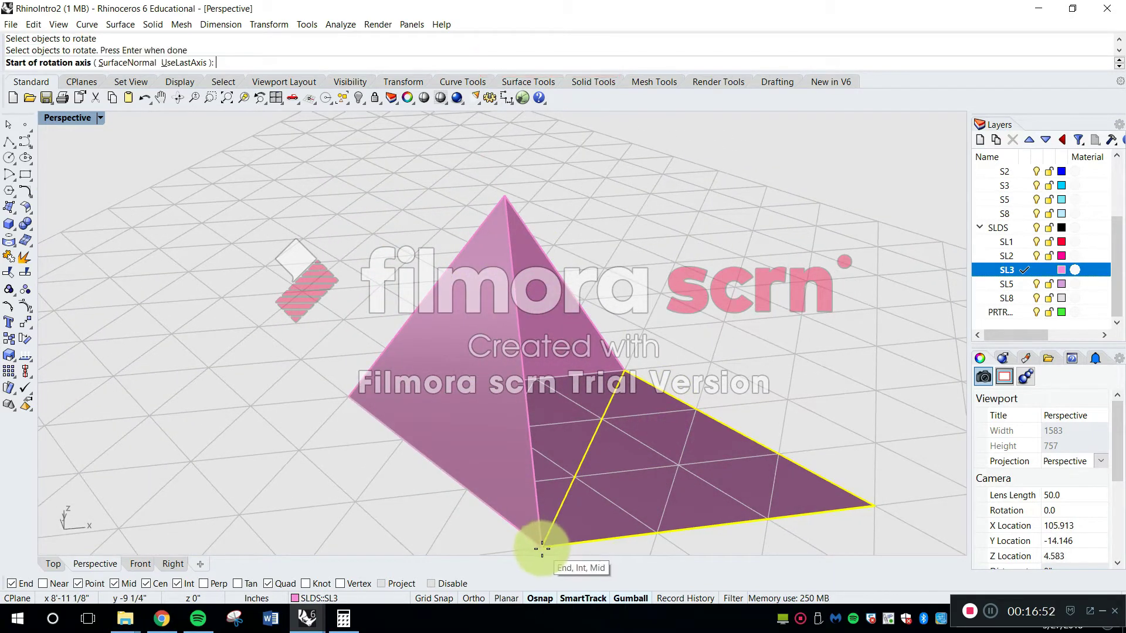
left_click(541, 549)
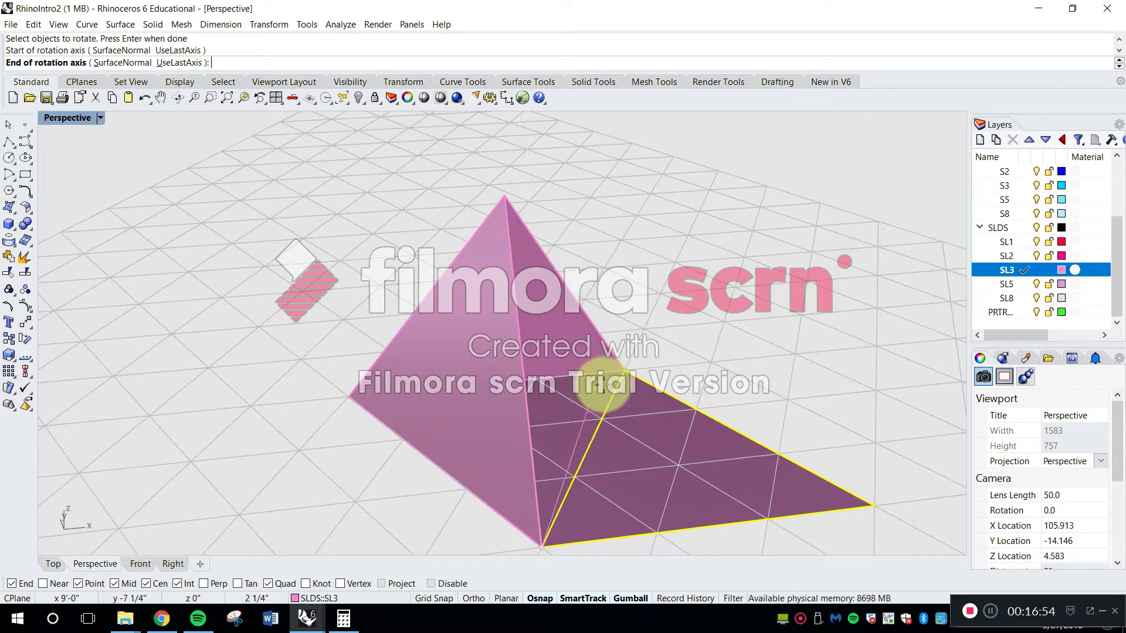
left_click(627, 369)
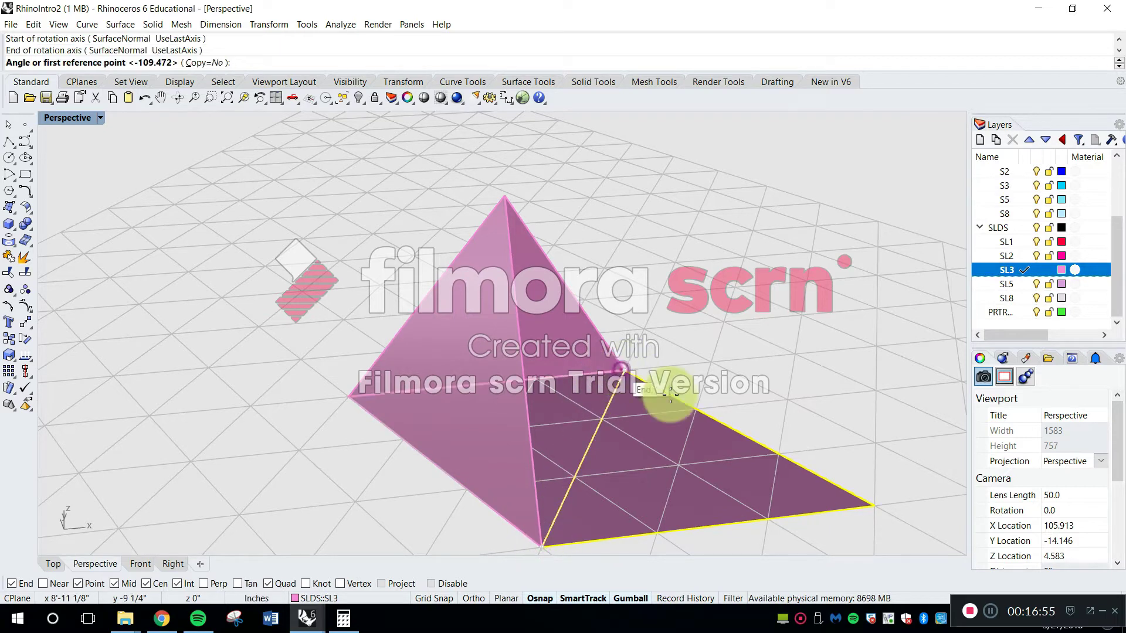
left_click(874, 505)
right_click_drag(505, 202, 541, 175)
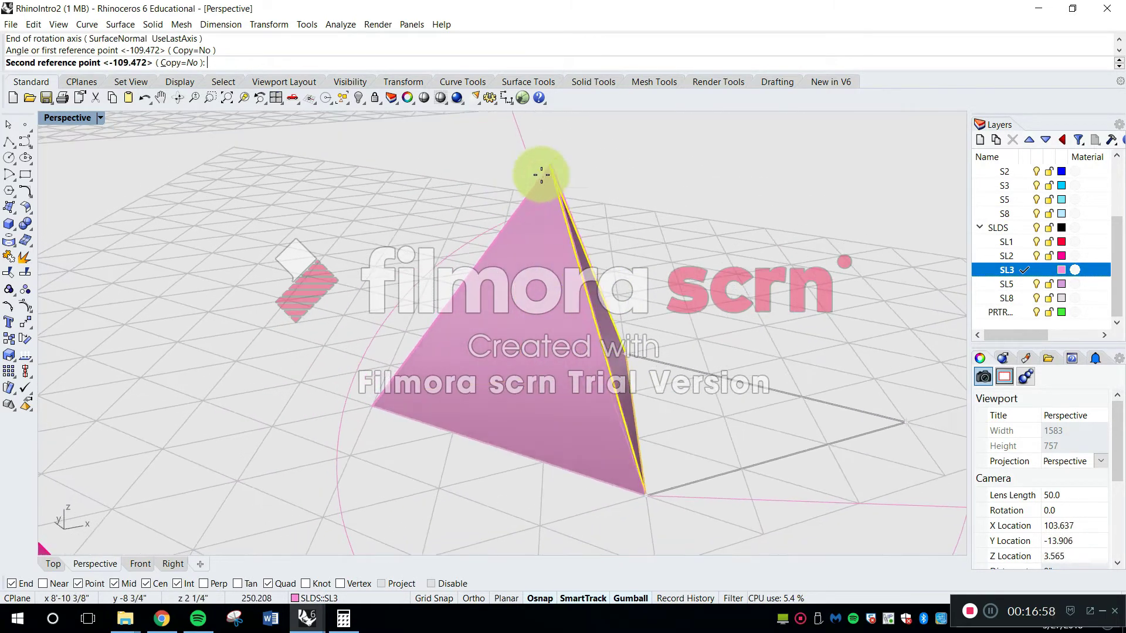
left_click(548, 164)
key("Escape")
scroll(641, 295, "down", 7)
right_click_drag(641, 294, 530, 332)
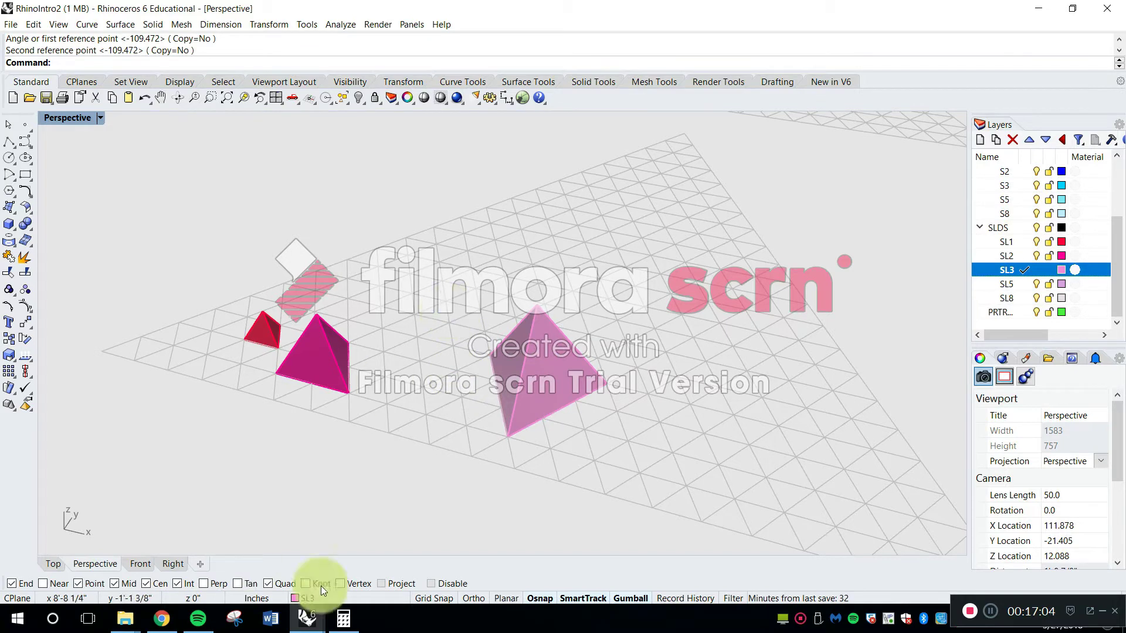
Switch to the RhinoSurfaces&Solids model and look over its pyramid solids
mouse_move(285, 623)
left_click(261, 564)
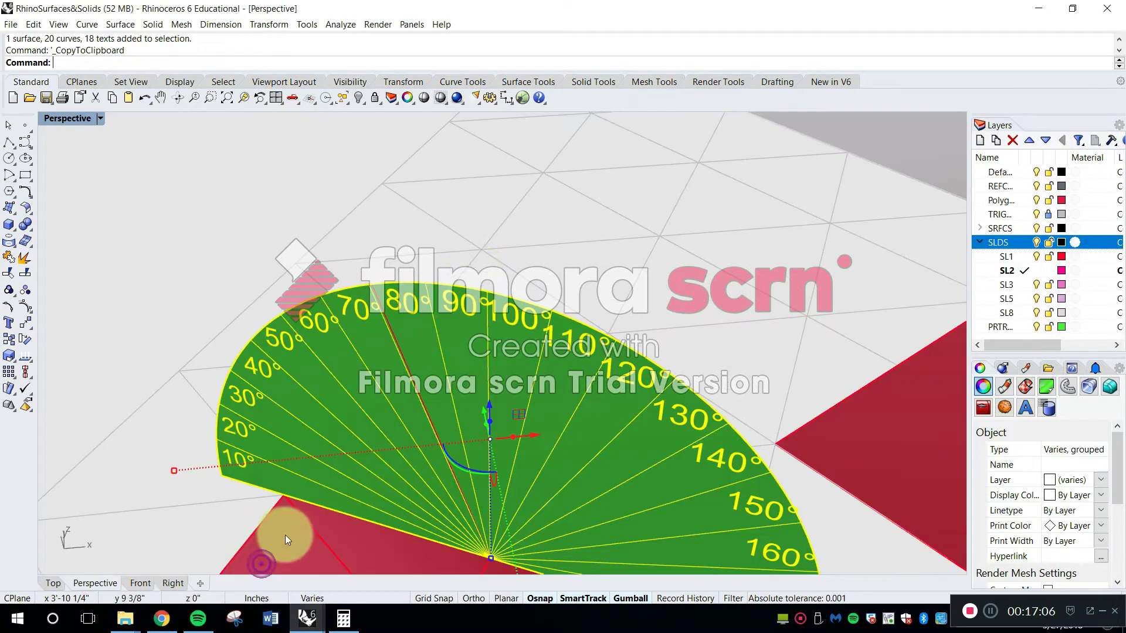
left_click(259, 191)
scroll(255, 206, "down", 20)
right_click_drag(578, 276, 241, 405, "shift")
scroll(578, 275, "up", 2)
scroll(577, 276, "up", 13)
right_click_drag(648, 351, 654, 427)
right_click_drag(655, 428, 650, 368)
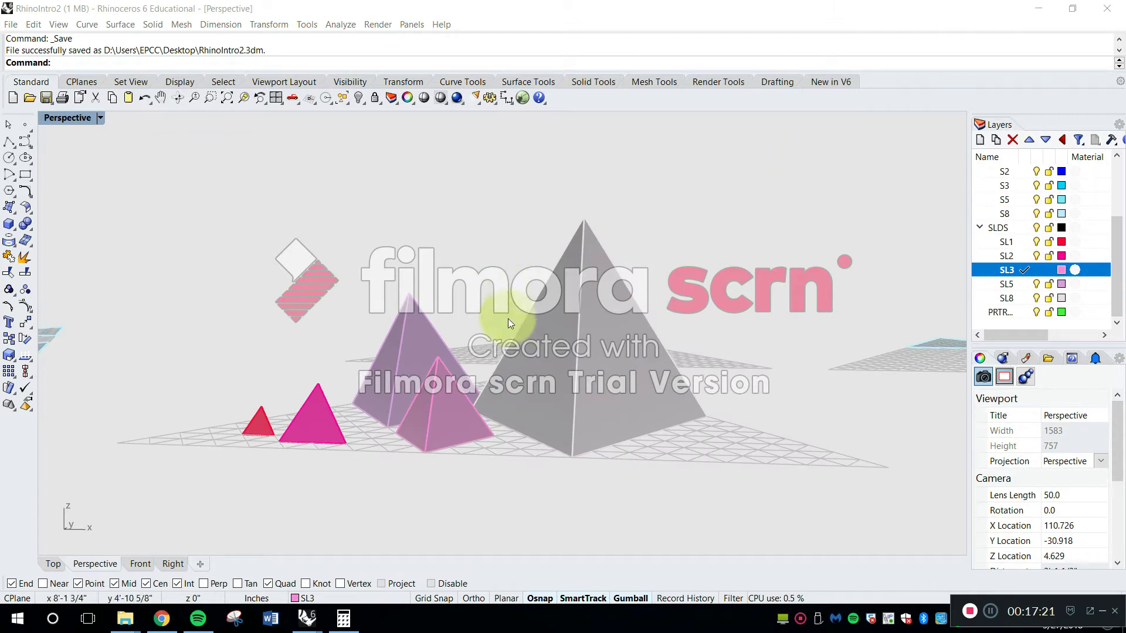
Move the large grey SL8 pyramid by its outer base corner to a nearby grid point
right_click_drag(417, 360, 617, 375)
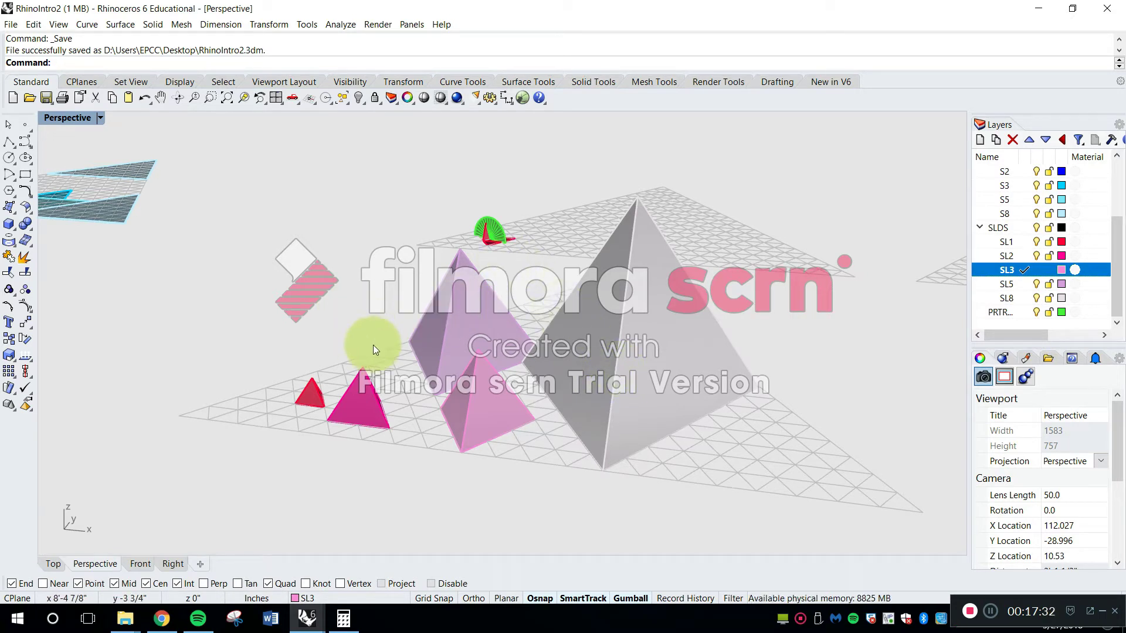
right_click_drag(427, 368, 518, 411, "shift")
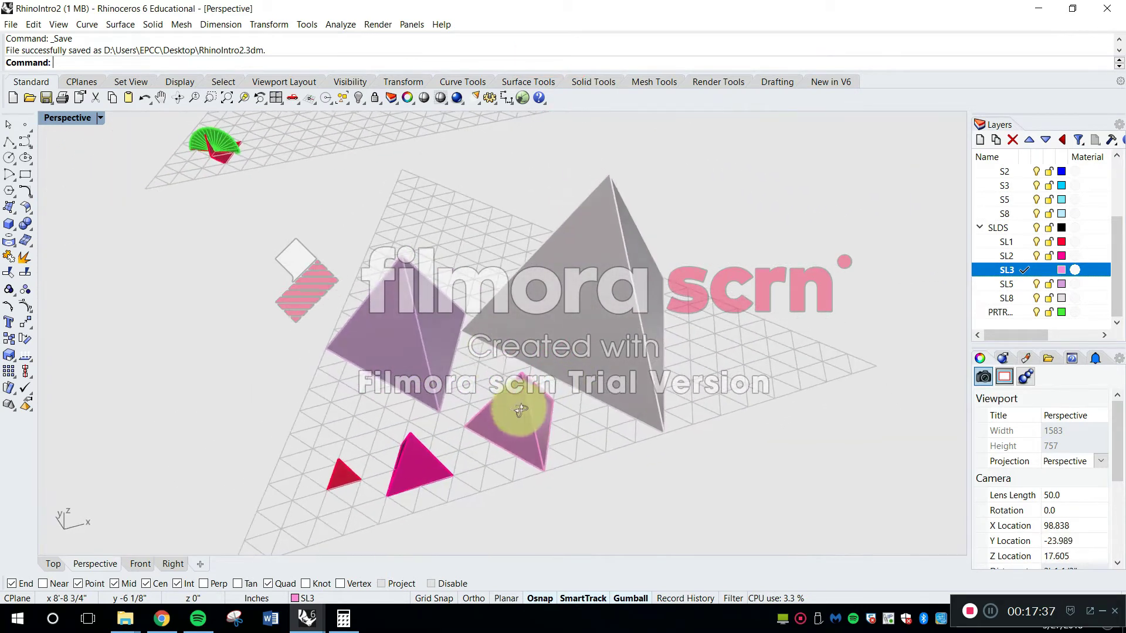
scroll(470, 270, "down", 4)
right_click_drag(576, 333, 554, 378)
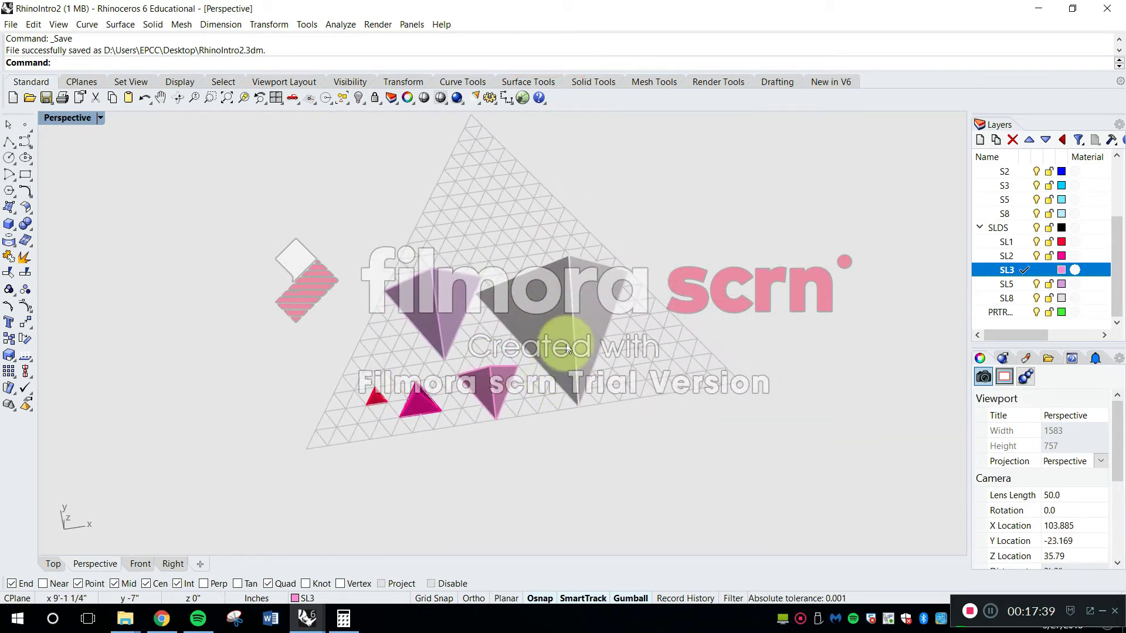
type("Move")
key("space")
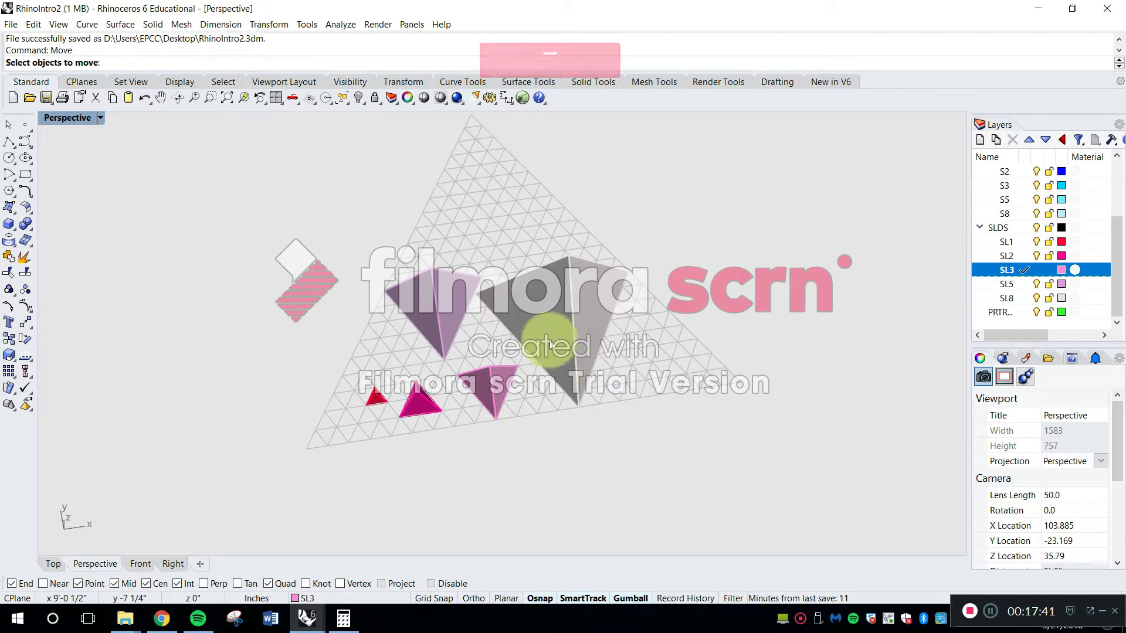
left_click(548, 334)
scroll(510, 306, "up", 6)
right_click_drag(758, 283, 650, 254)
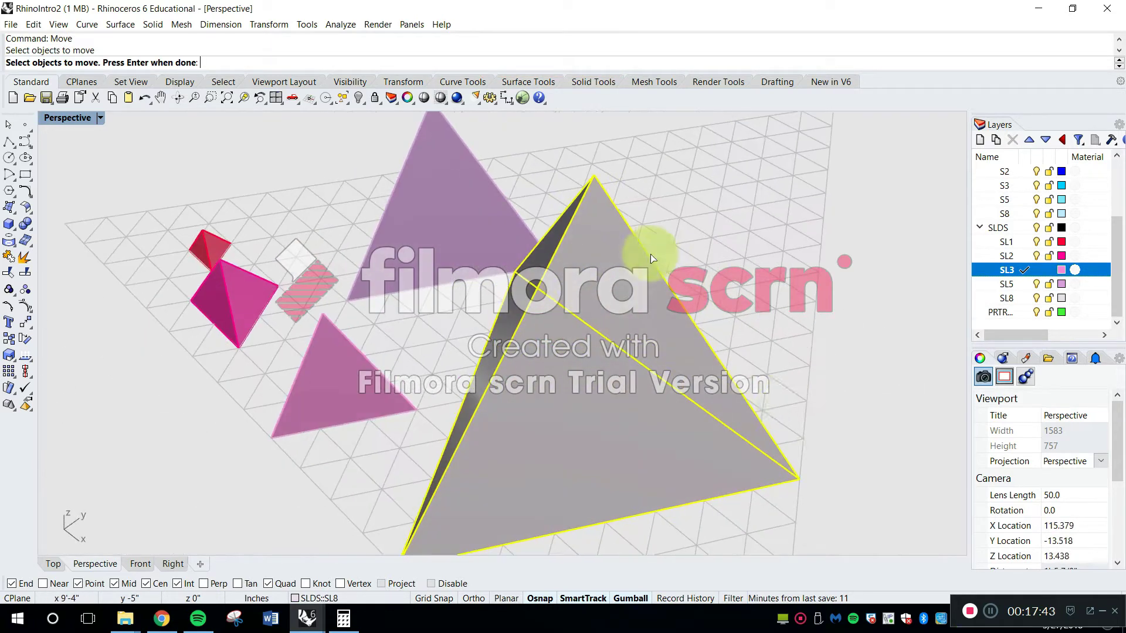
key("space")
left_click(801, 477)
scroll(744, 258, "down", 7)
right_click_drag(756, 533, 737, 472, "shift")
left_click(739, 473)
Move the SL5 pyramid so its base corner meets the nearest base corner of the SL8 pyramid
right_click_drag(653, 442, 539, 279)
left_click(291, 414)
key("space")
left_click(206, 378)
left_click(423, 194)
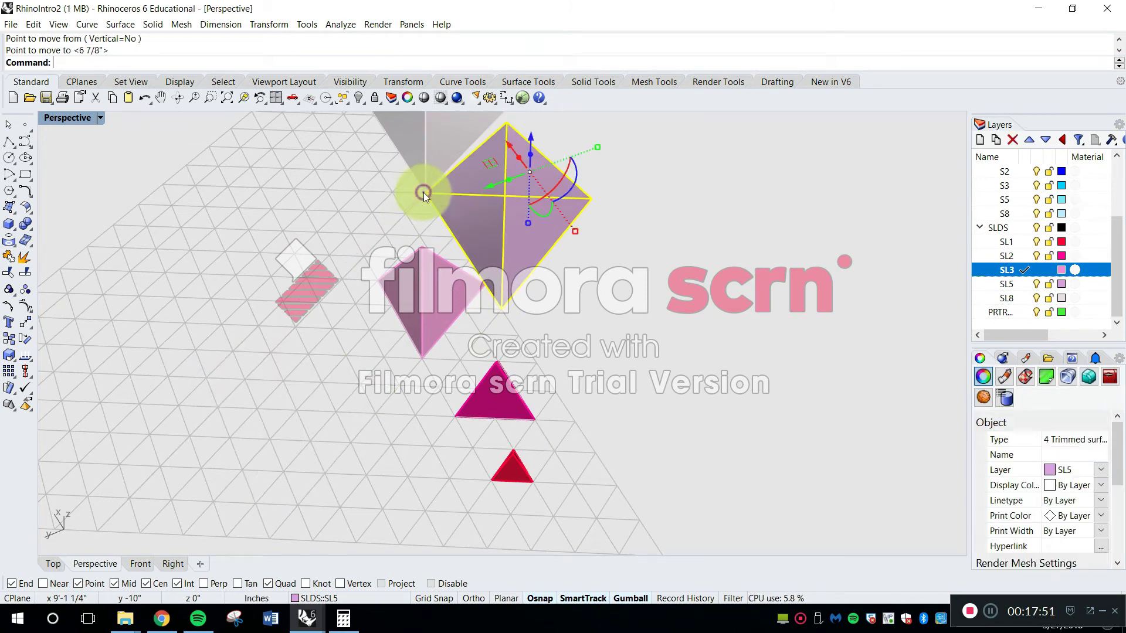
Move the SL3 pyramid so its base corner meets the nearest base corner of the SL5 pyramid
left_click(414, 309)
key("space")
left_click(379, 281)
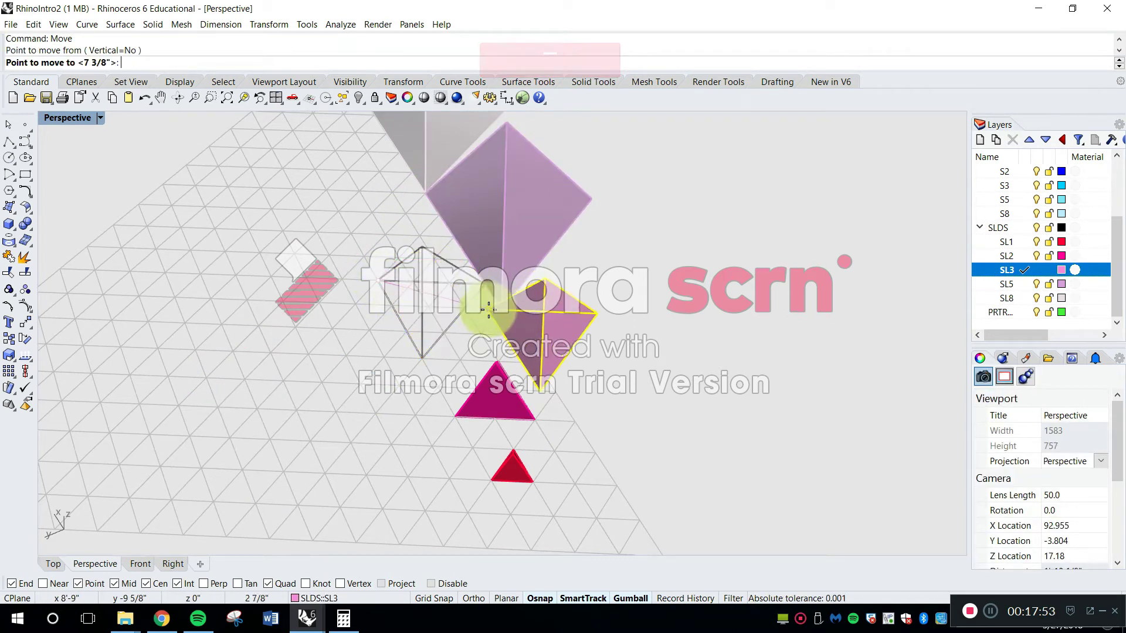
left_click(501, 309)
key("Escape")
left_click(473, 411)
scroll(494, 362, "up", 5)
right_click_drag(494, 362, 578, 380)
scroll(577, 384, "down", 4)
scroll(577, 387, "up", 3)
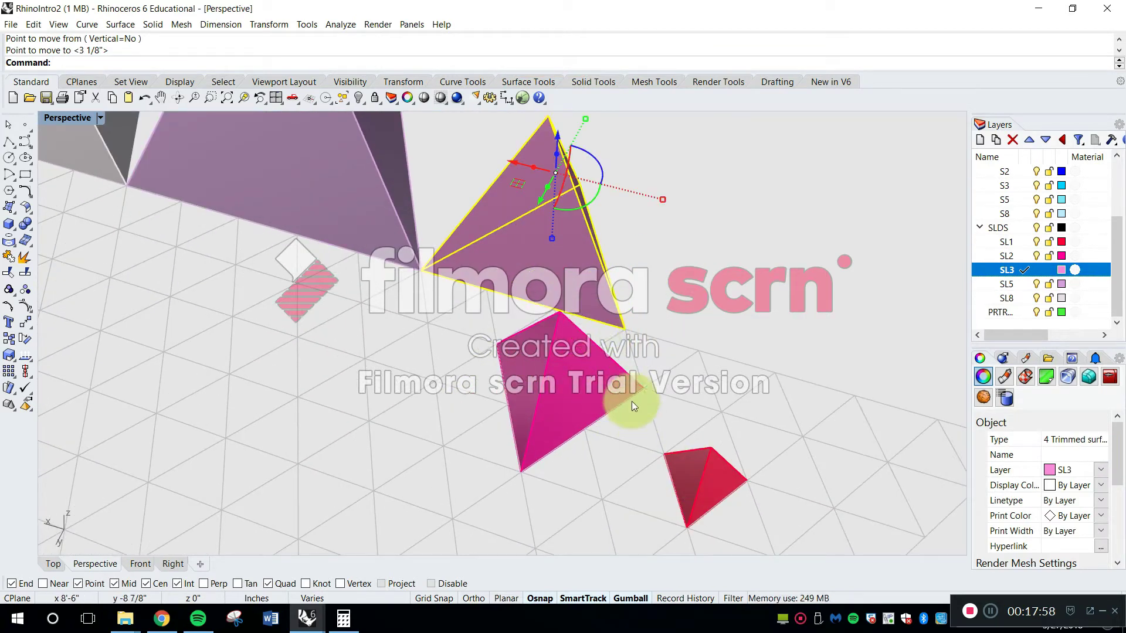
key("Escape")
right_click_drag(656, 362, 756, 437, "shift")
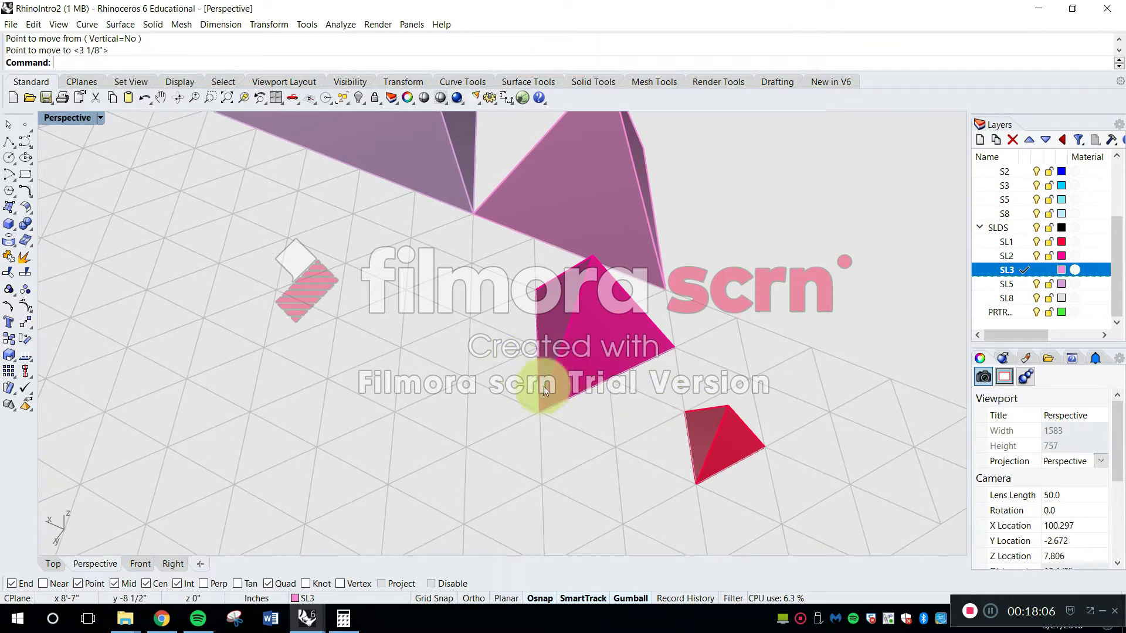
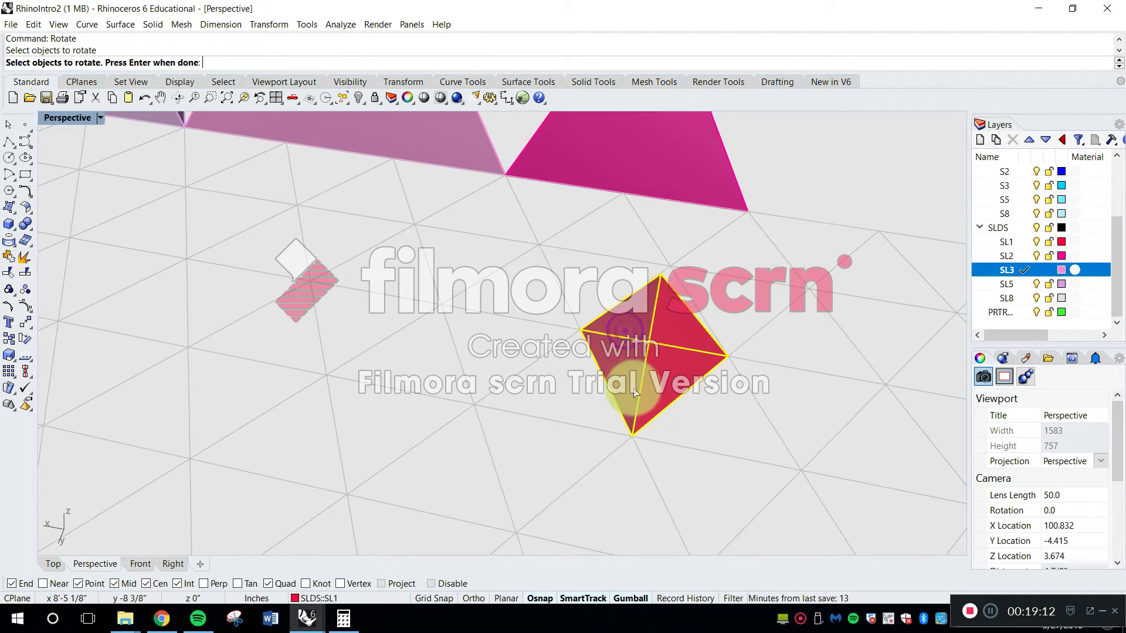
Rotate the red SL1 pyramid about its nearest base corner so a base edge follows the grid line
left_click(634, 438)
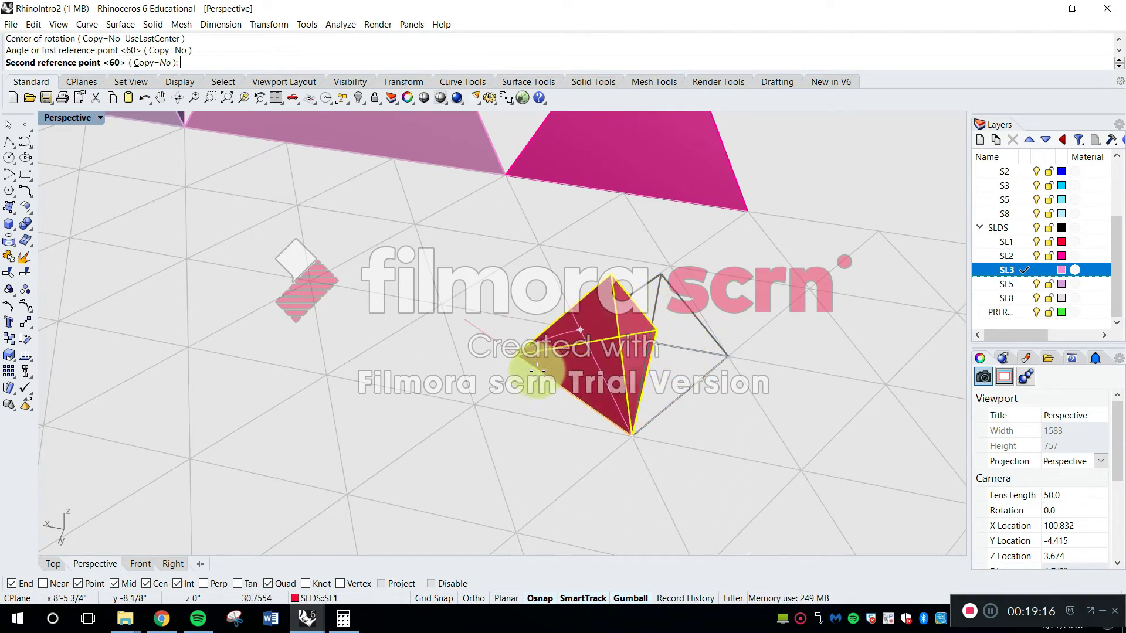
left_click(482, 405)
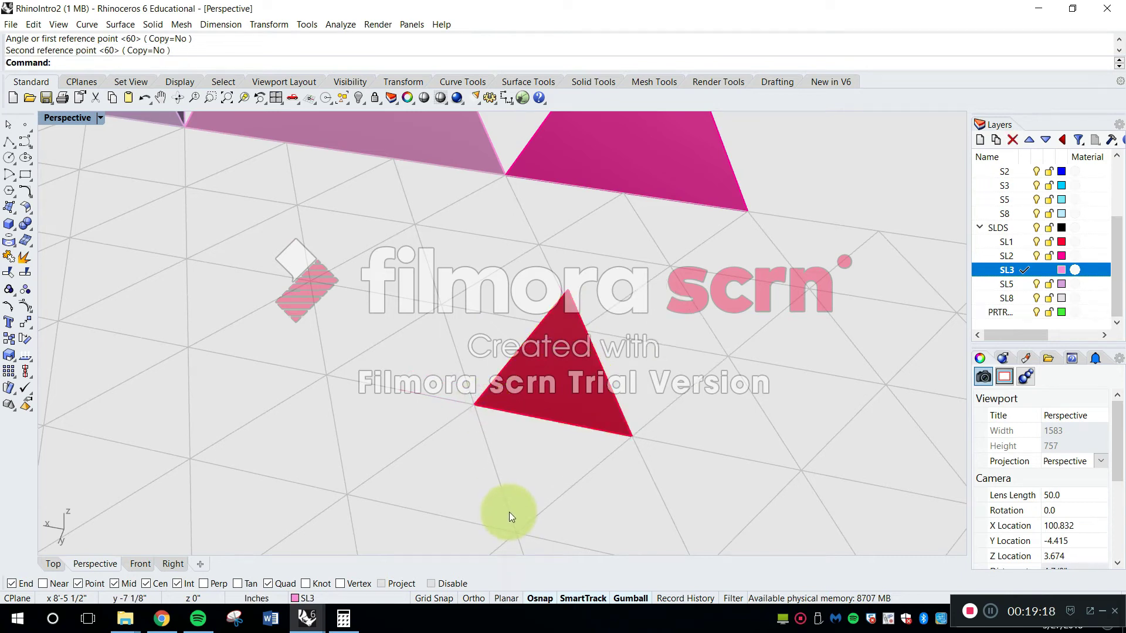
left_click(569, 390)
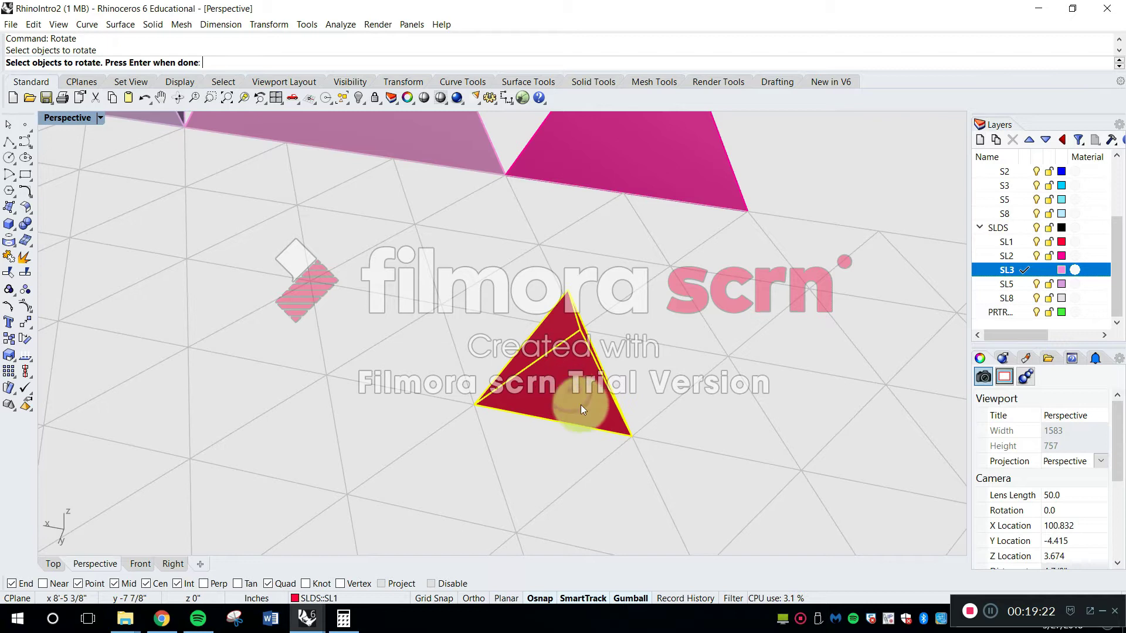
key("Return")
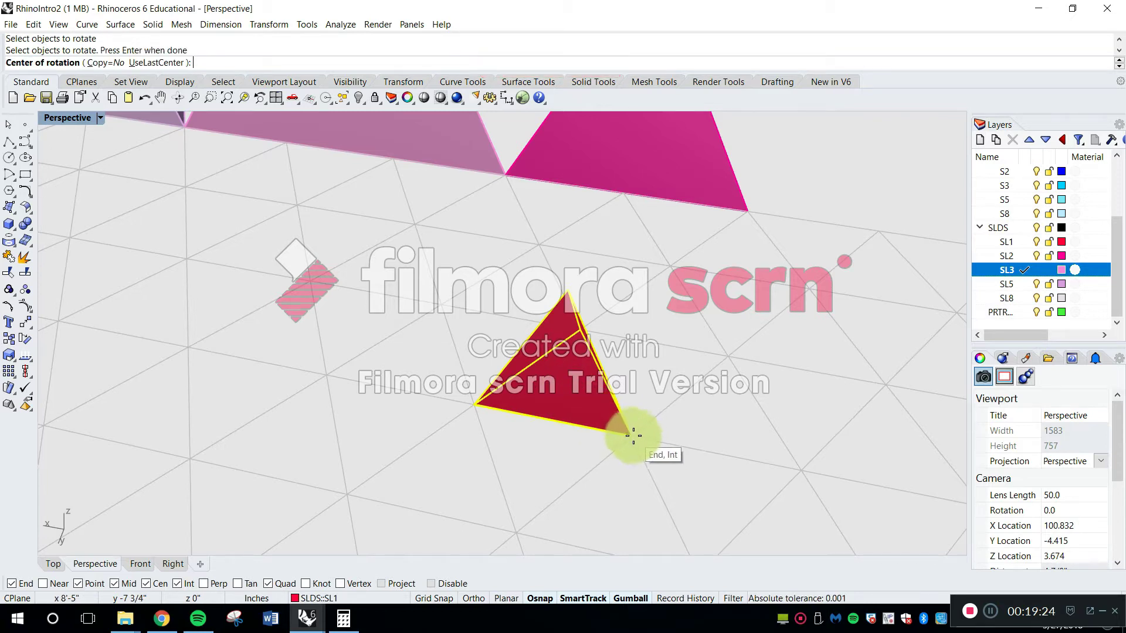
scroll(639, 437, "down", 3)
scroll(641, 433, "up", 2)
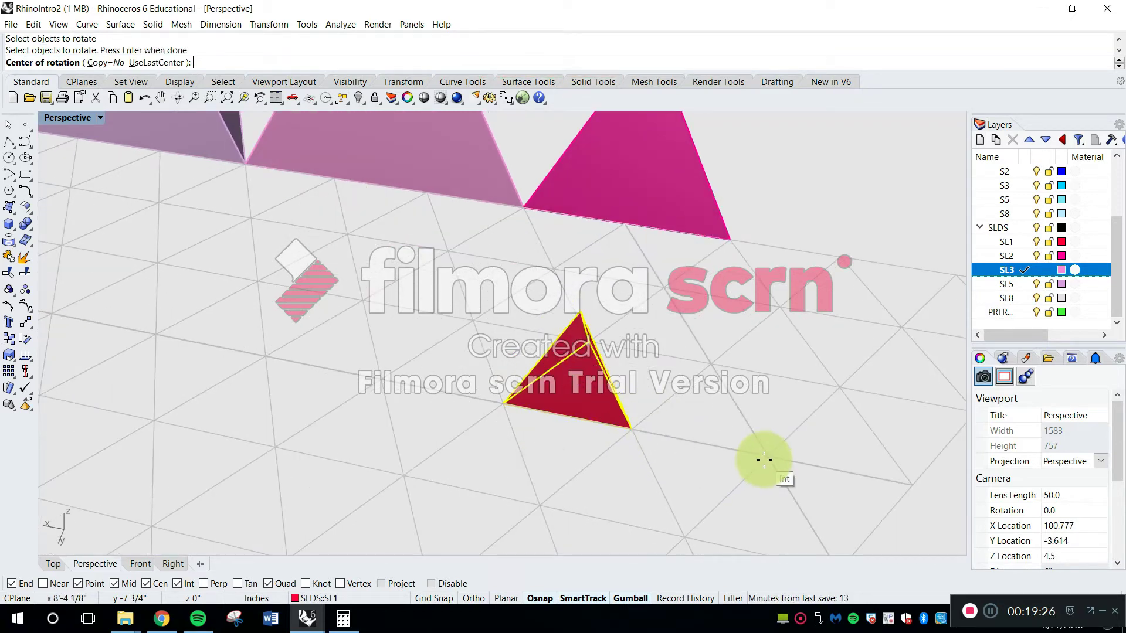
left_click(764, 460)
left_click(502, 404)
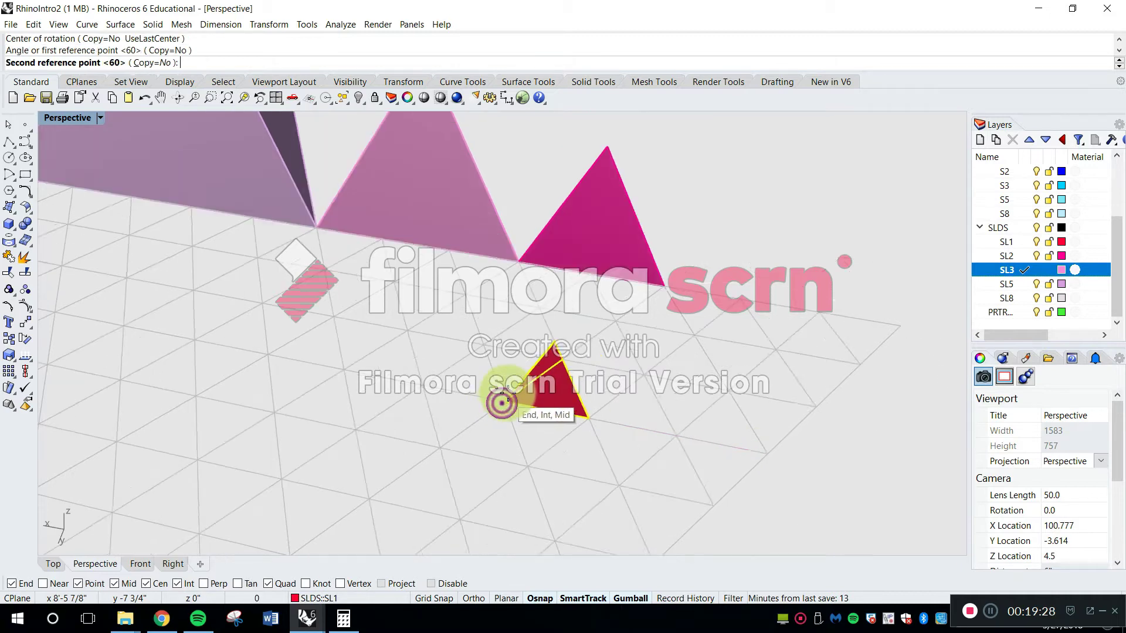
scroll(502, 404, "down", 2)
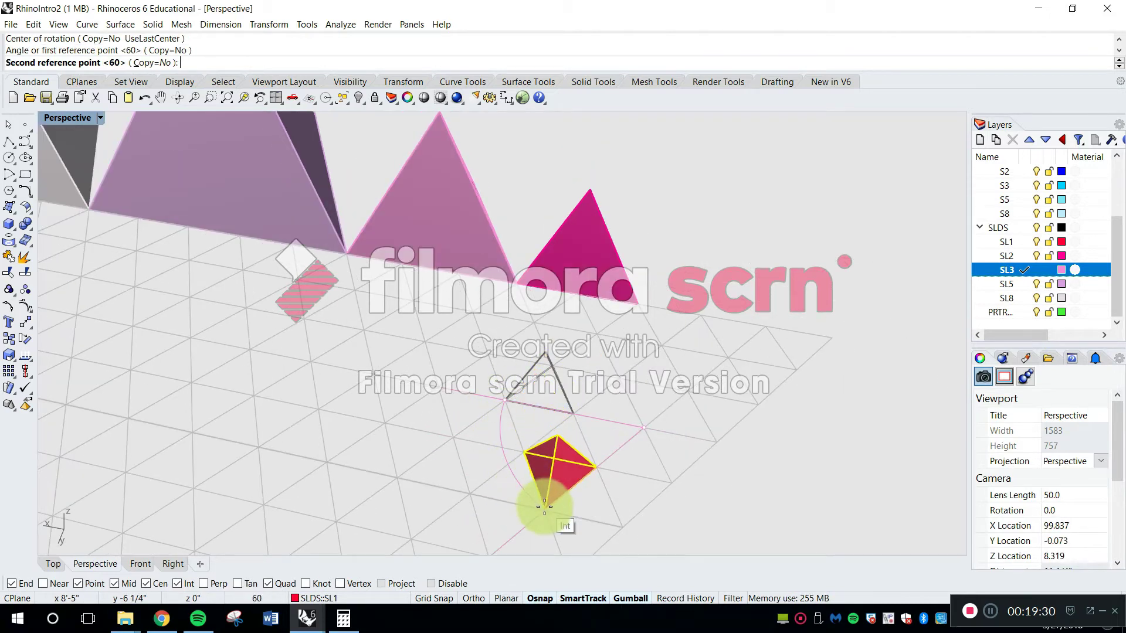
scroll(510, 401, "up", 1)
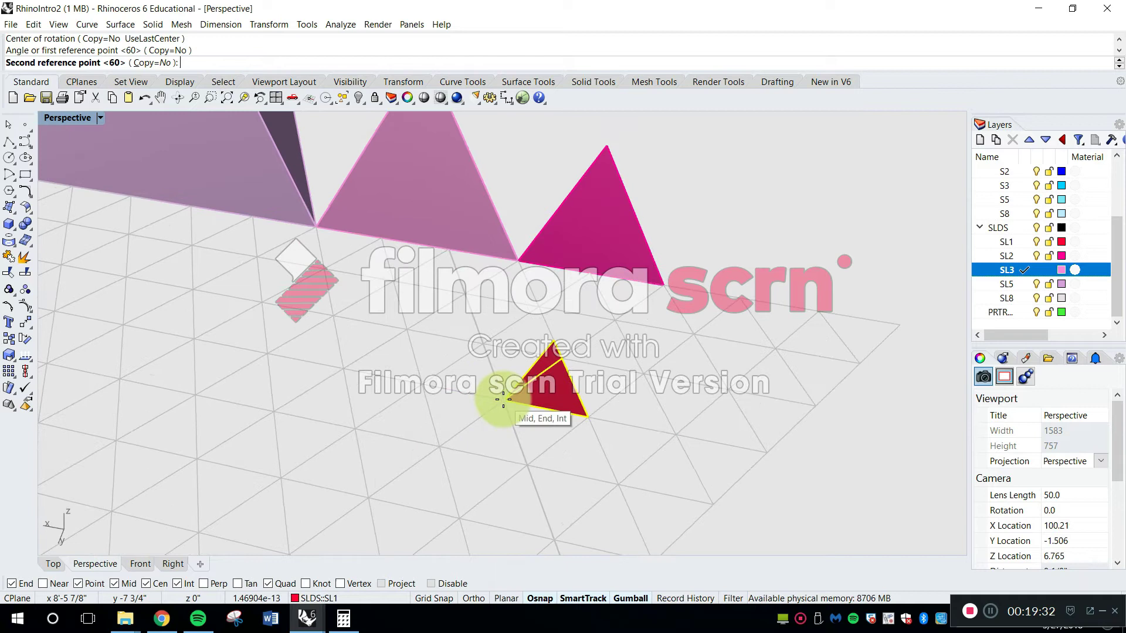
key("Escape")
scroll(564, 402, "up", 1)
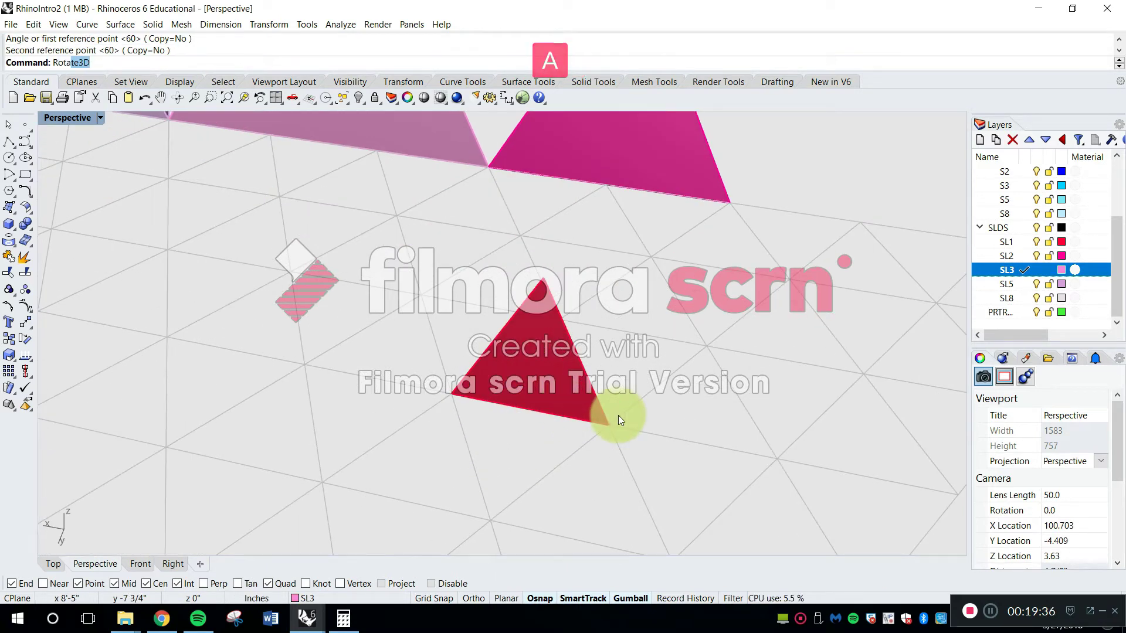
Move the SL1 pyramid so its base corner meets the free base corner of the SL2 pyramid, and save the file
scroll(618, 415, "down", 4)
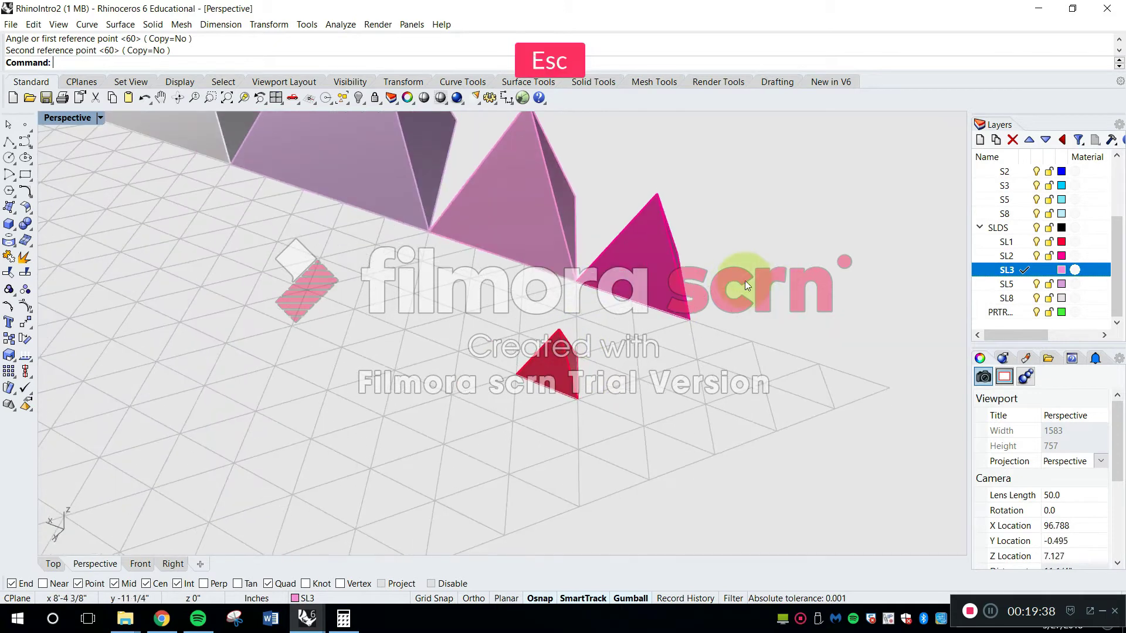
type("m")
key("space")
left_click(554, 370)
key("space")
left_click(515, 376)
right_click_drag(815, 325, 633, 271)
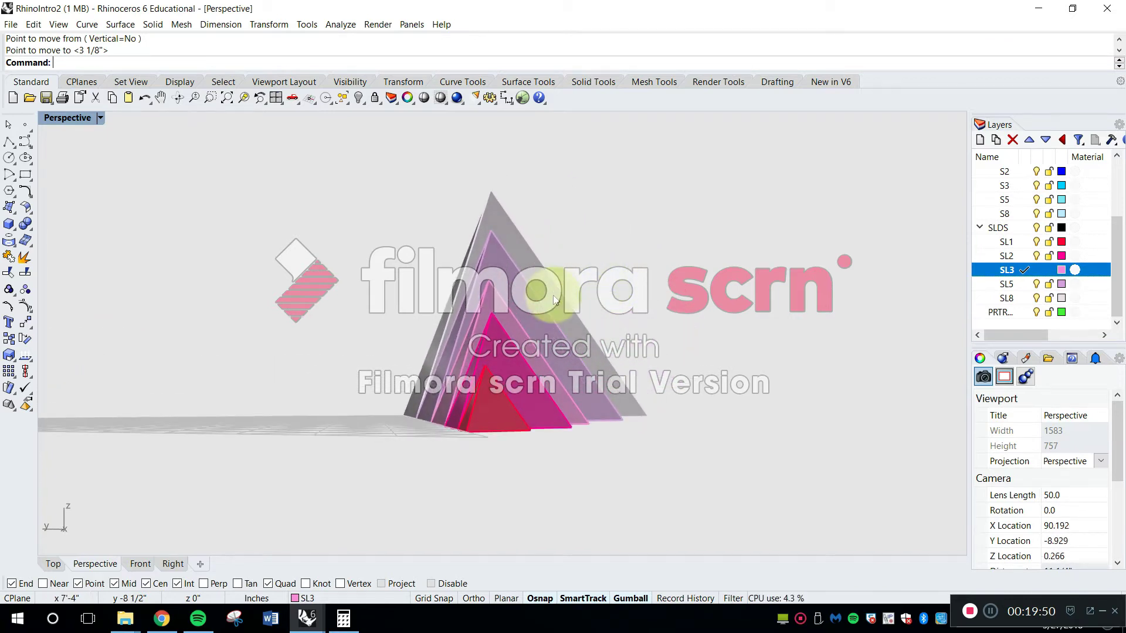
right_click_drag(729, 301, 419, 533)
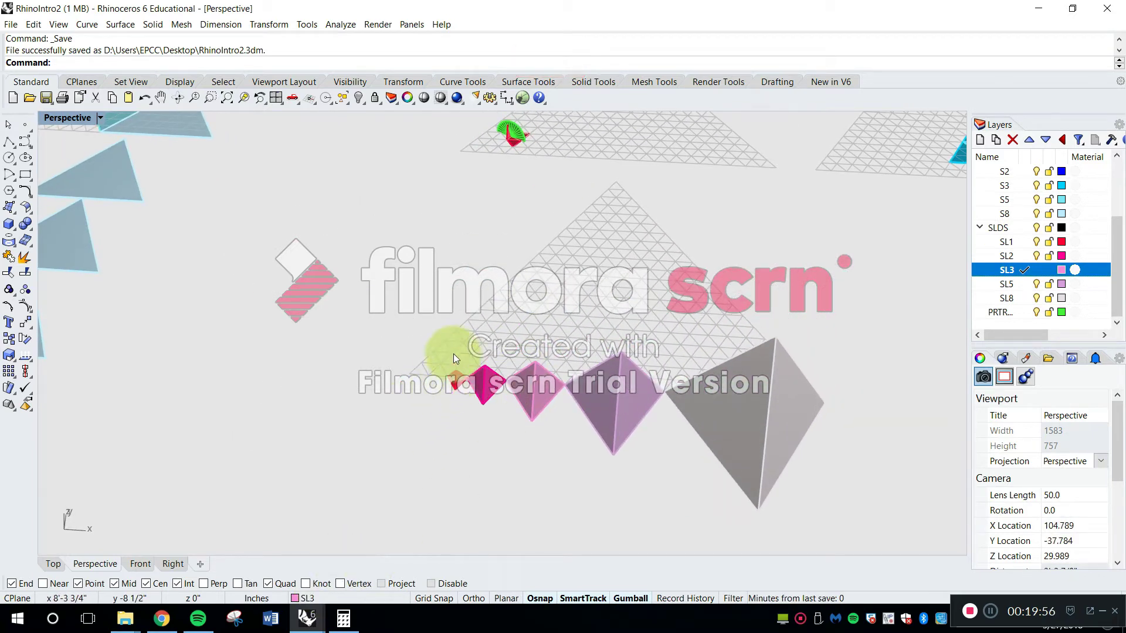
right_click_drag(453, 354, 453, 378, "ctrl")
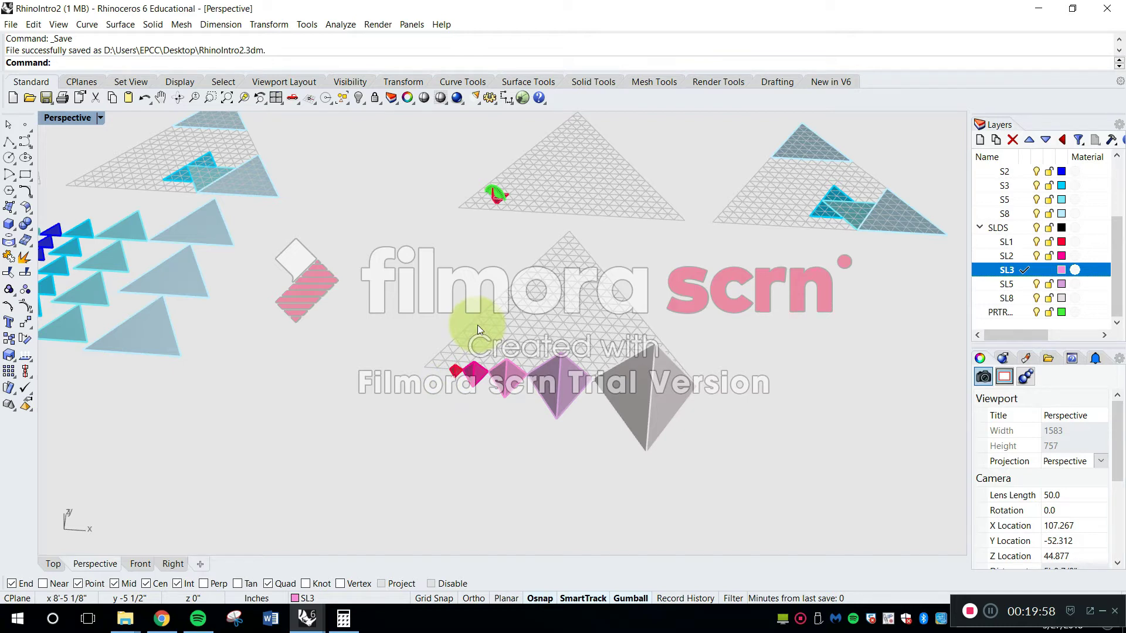
right_click_drag(478, 328, 703, 267)
Switch to the RhinoSurfaces&Solids model and examine the very large grey and magenta pyramids against the human figure
left_click(317, 618)
left_click(234, 563)
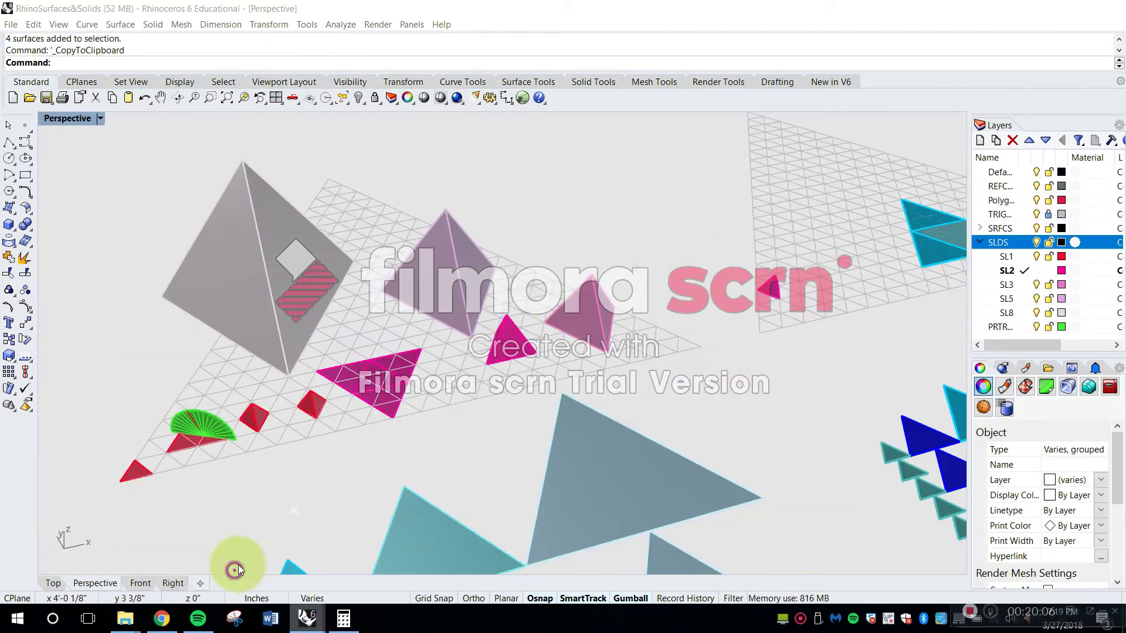
right_click_drag(464, 334, 460, 304)
scroll(498, 284, "down", 8)
left_click(698, 298)
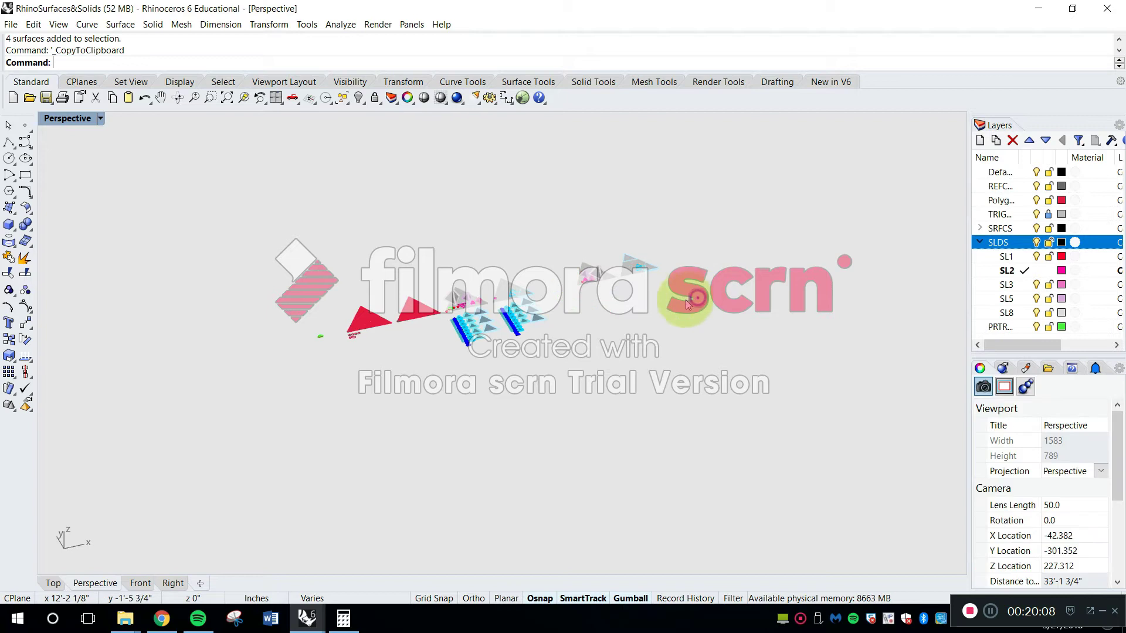
scroll(629, 285, "down", 18)
right_click_drag(705, 286, 435, 325, "shift")
right_click_drag(724, 346, 675, 267)
right_click_drag(674, 267, 628, 403, "shift")
scroll(519, 390, "up", 4)
scroll(520, 390, "up", 2)
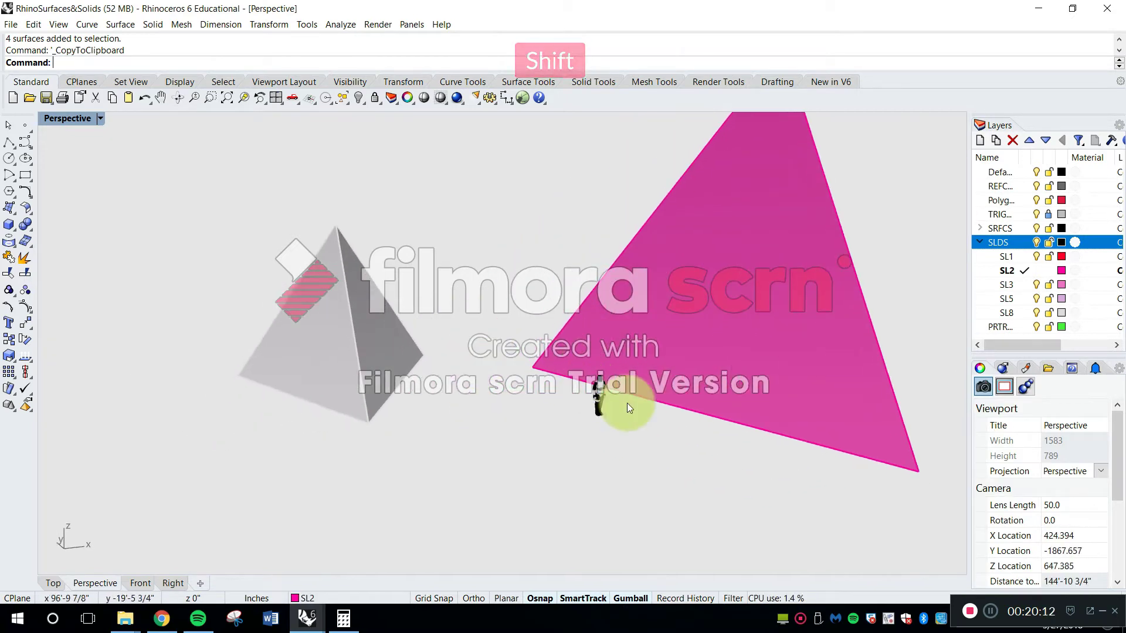
scroll(628, 403, "up", 8)
right_click_drag(526, 395, 756, 442, "shift")
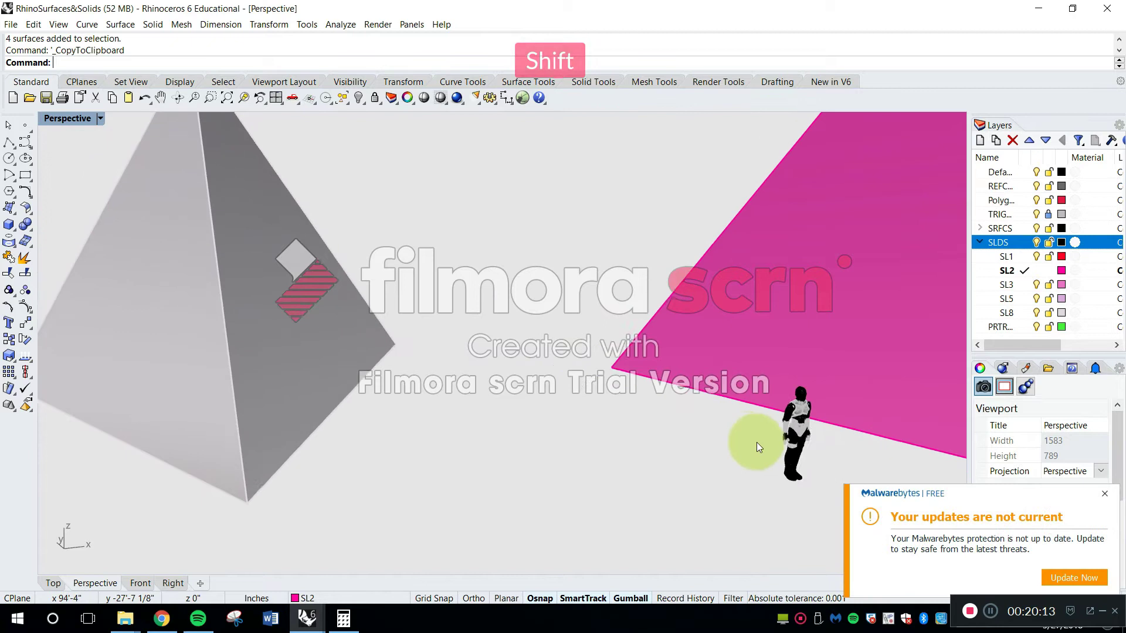
Dismiss the Malwarebytes notice and examine closely how the faces meet at the large grey pyramid's apex
left_click(1105, 494)
right_click_drag(466, 360, 636, 468, "shift")
scroll(399, 175, "up", 11)
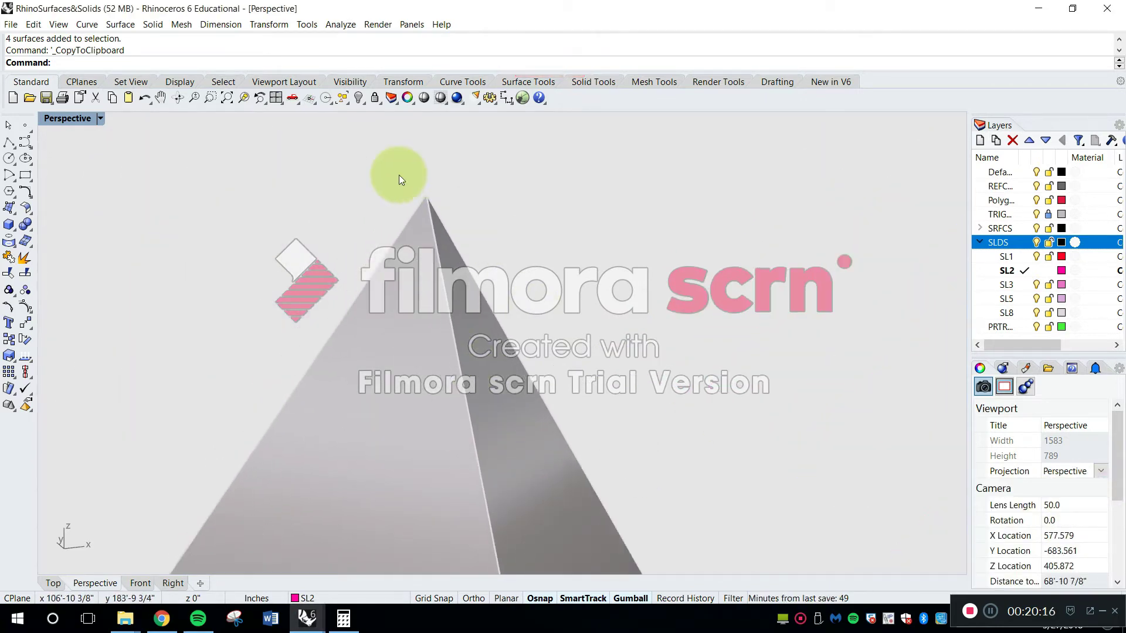
right_click_drag(514, 245, 590, 382, "shift")
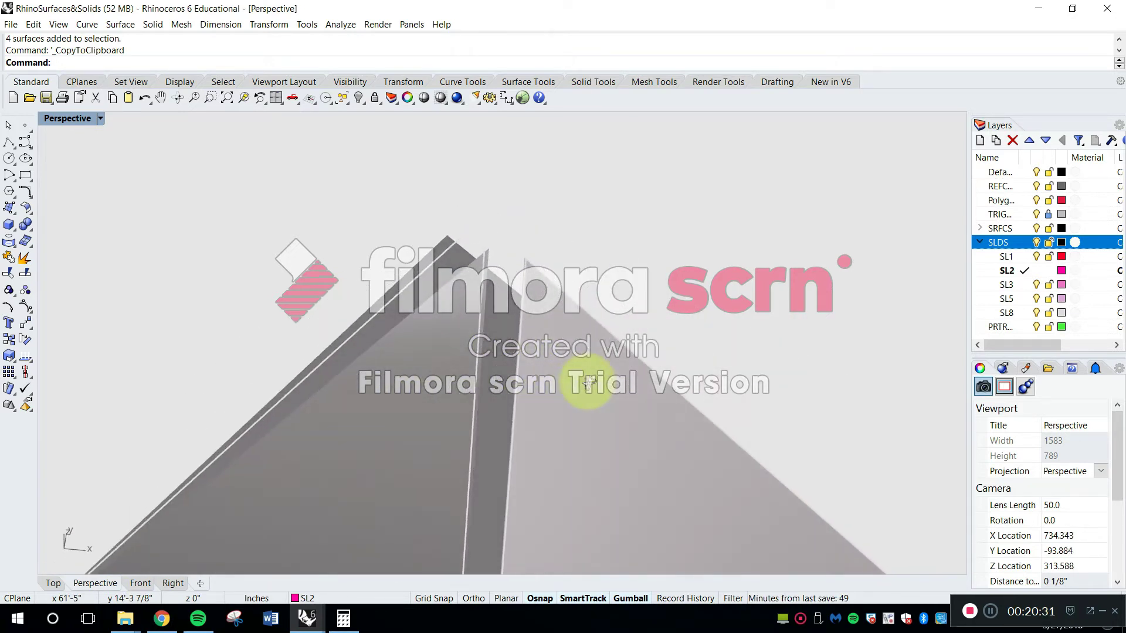
Switch to Chrome and check the tetrahedron's approximate dihedral angle in Wikipedia's table of polyhedron dihedral angles, then return to Rhino
left_click(162, 619)
scroll(676, 233, "up", 5)
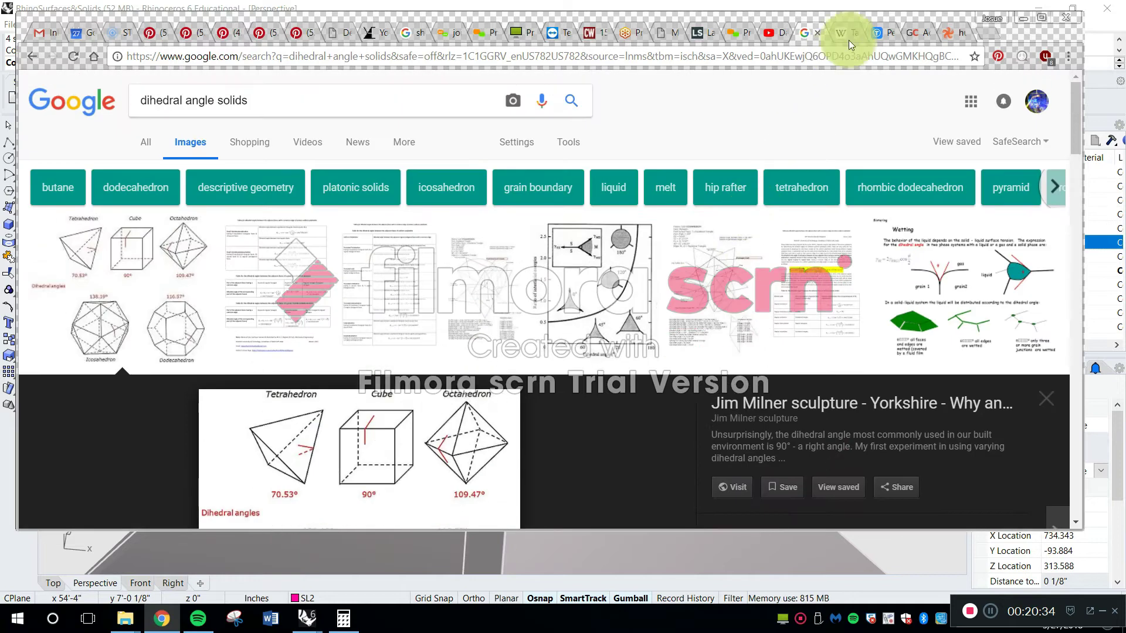
left_click(843, 32)
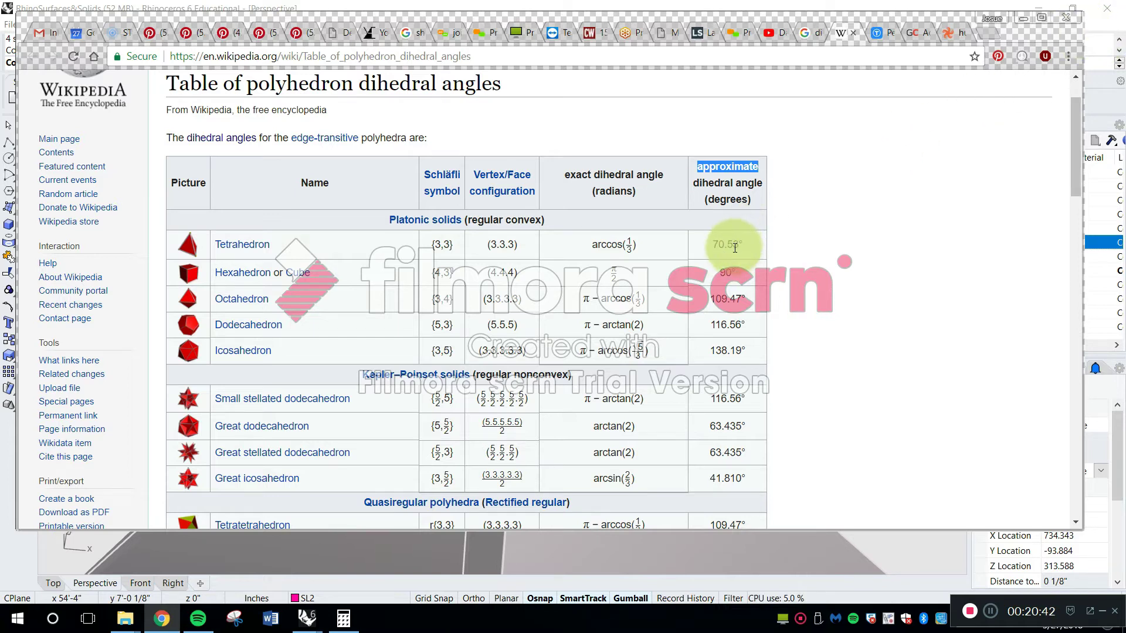
left_click(1023, 18)
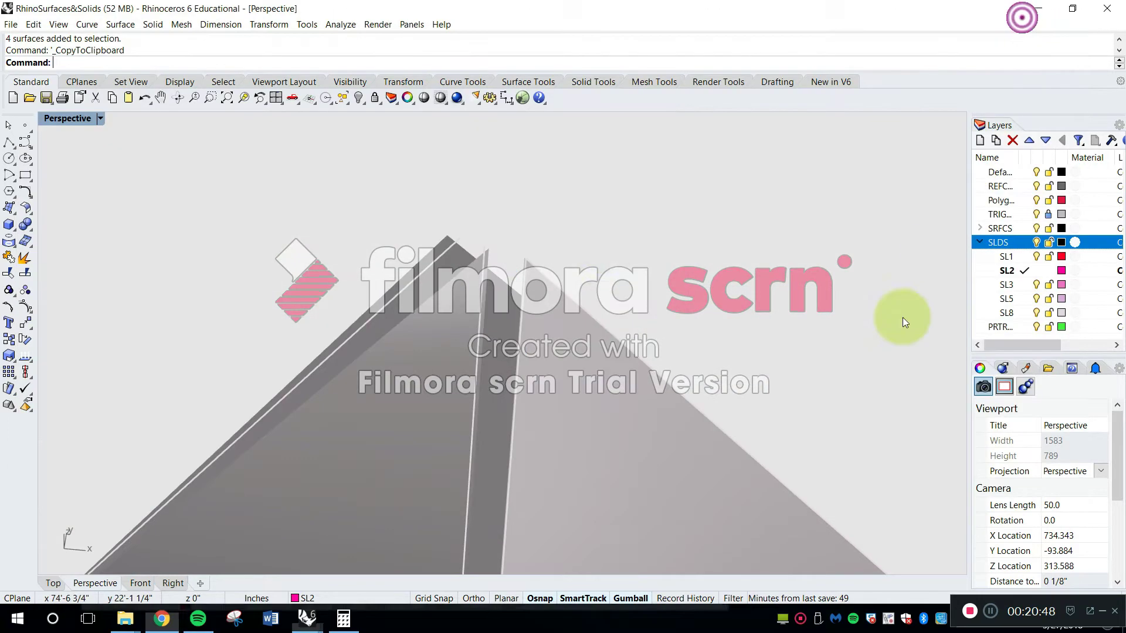
Examine the large grey pyramid as a whole and the apex of the larger magenta pyramid
right_click_drag(603, 248, 547, 160)
scroll(531, 162, "down", 7)
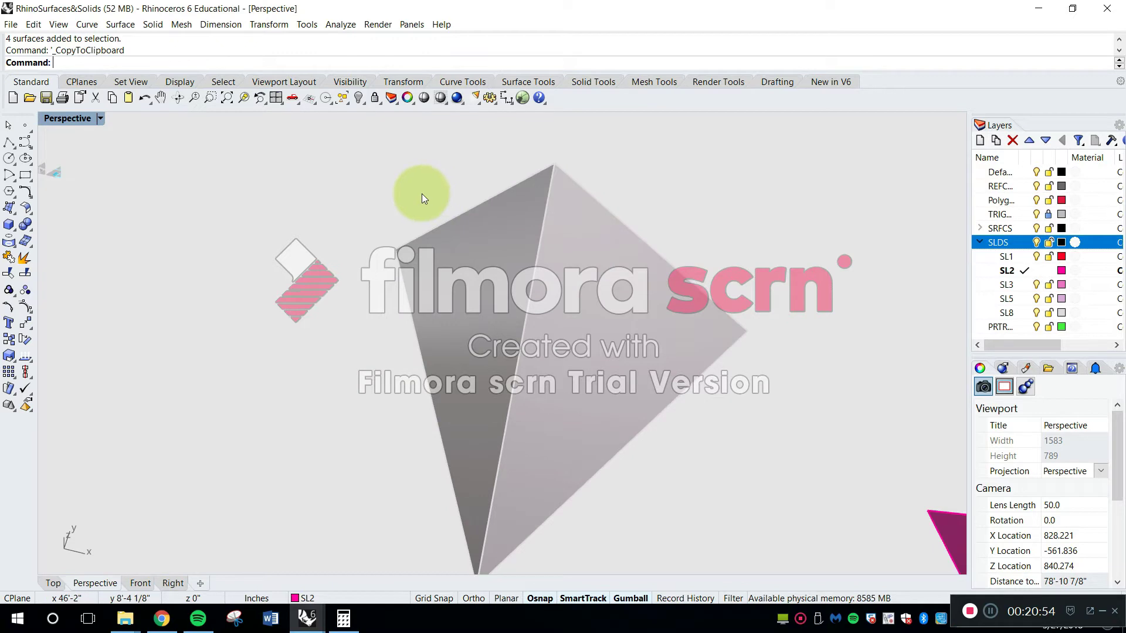
right_click_drag(420, 196, 459, 228)
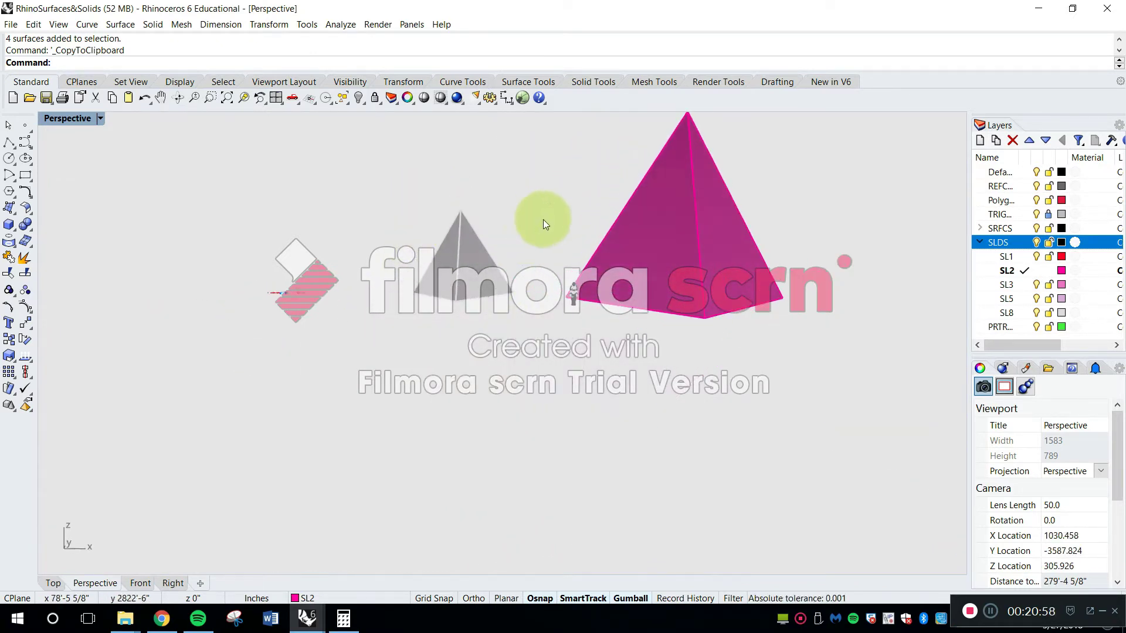
scroll(545, 218, "down", 6)
scroll(617, 162, "up", 12)
right_click_drag(607, 232, 522, 287, "shift")
scroll(534, 241, "up", 20)
right_click_drag(534, 240, 556, 309, "shift")
scroll(535, 307, "up", 10)
Use a trial line to check the spacing between face corners at the large pyramids' apexes
key("Escape")
type("l")
key("space")
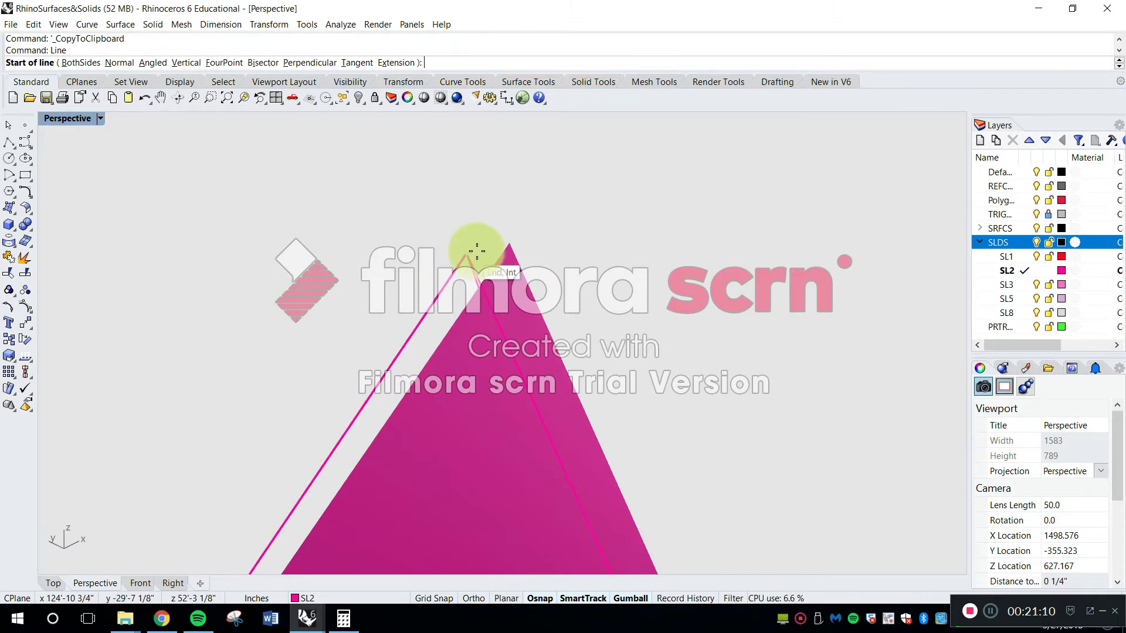
right_click_drag(493, 229, 421, 385)
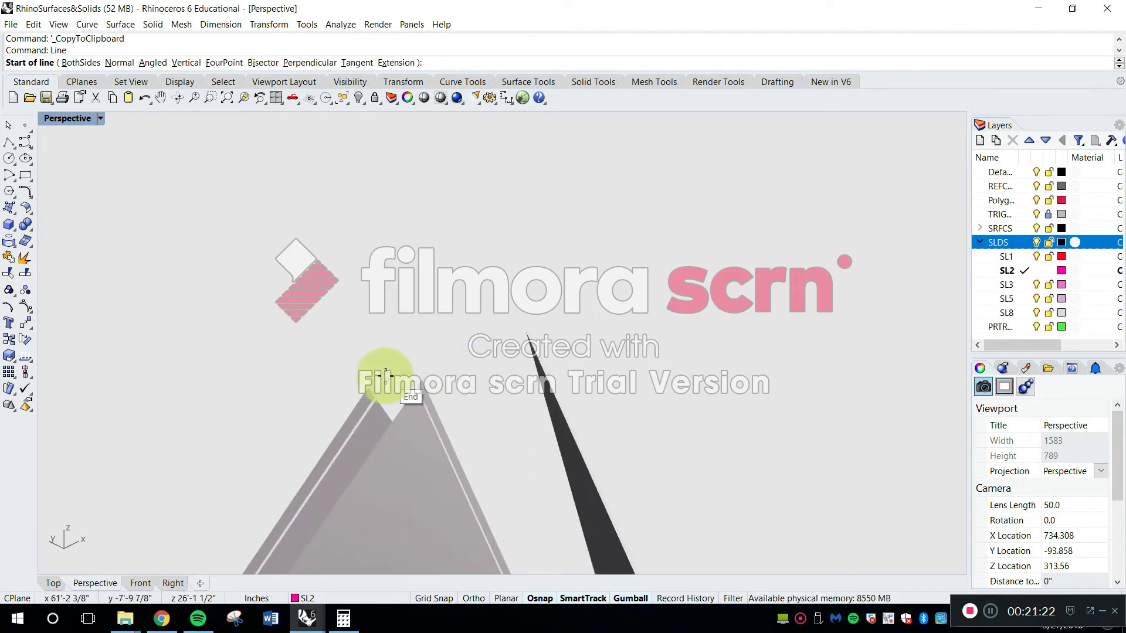
right_click_drag(525, 337, 367, 318)
left_click(624, 336)
key("Escape")
scroll(421, 326, "down", 20)
scroll(369, 310, "up", 20)
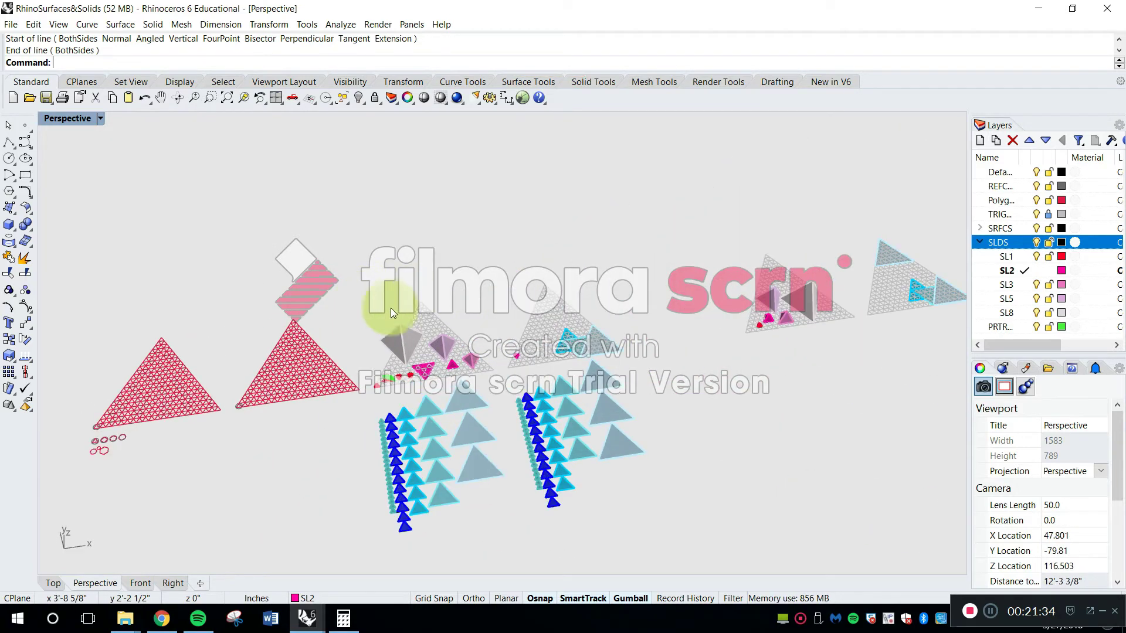
right_click_drag(863, 375, 469, 557)
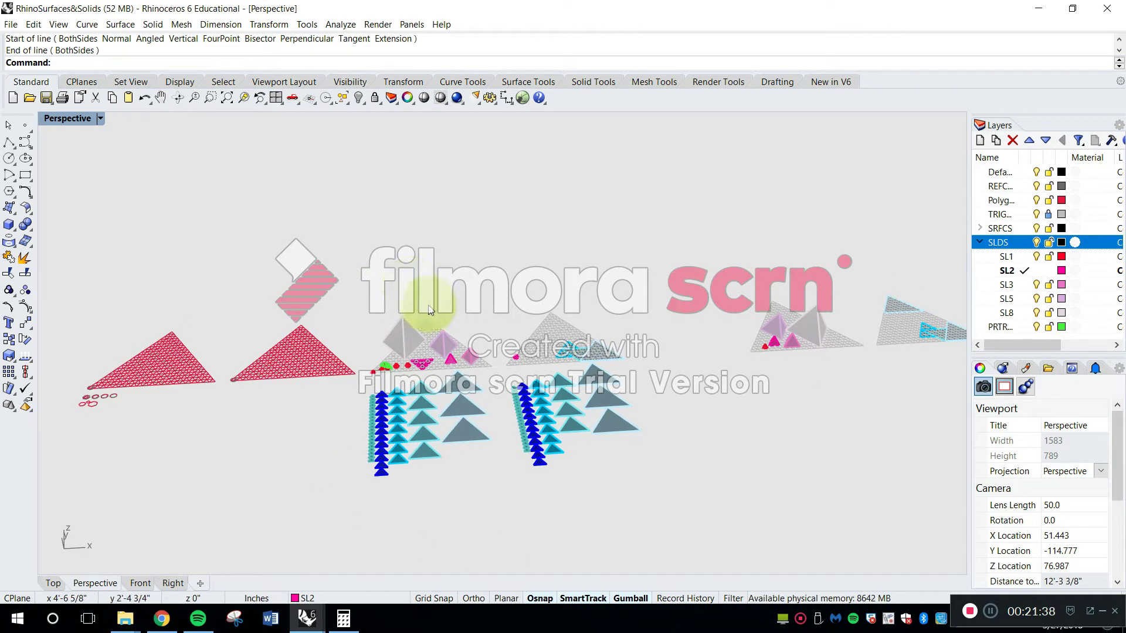
right_click_drag(483, 319, 364, 310, "shift")
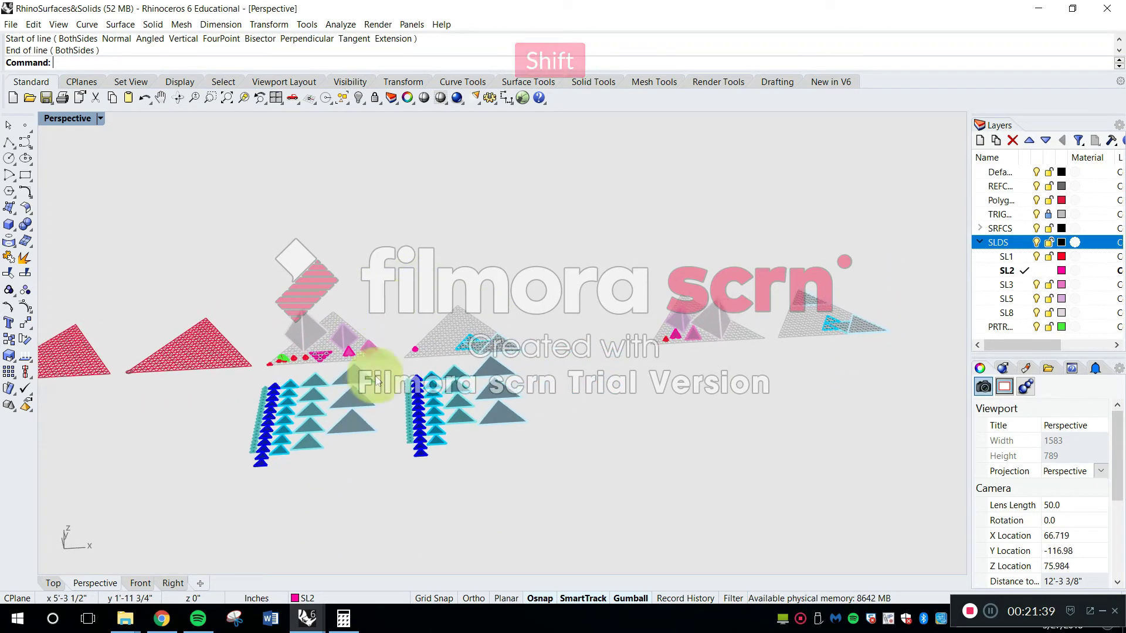
left_click(172, 623)
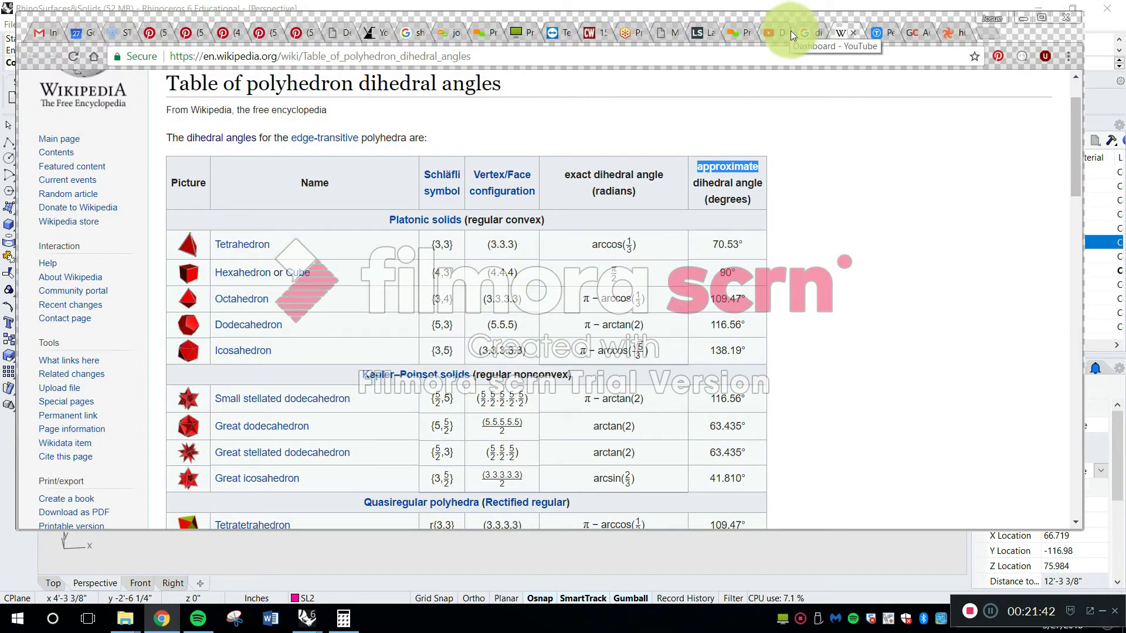
left_click(994, 33)
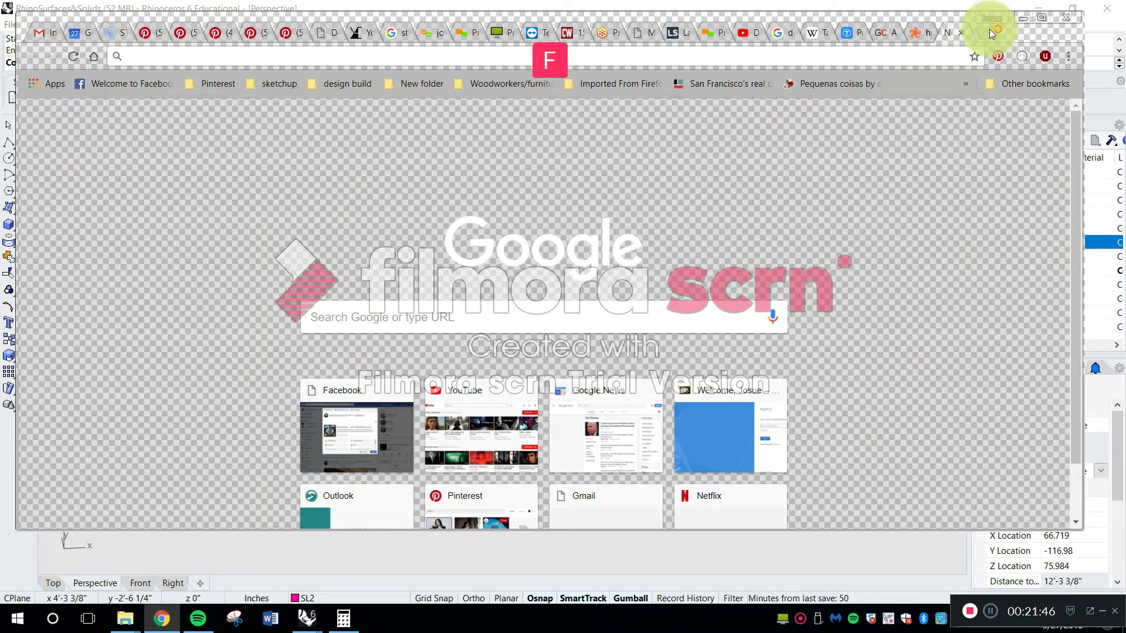
type("food")
key("Return")
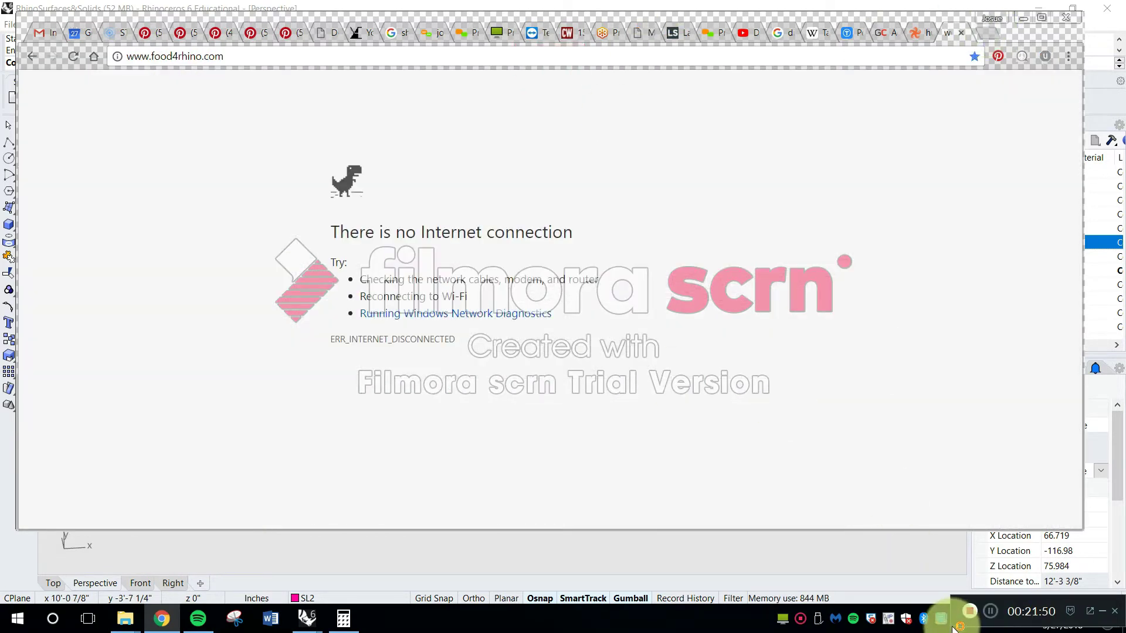
Connect the computer to the EPCC Wi-Fi network to load the food4Rhino site
left_click_drag(1052, 603, 1046, 508)
left_click(999, 618)
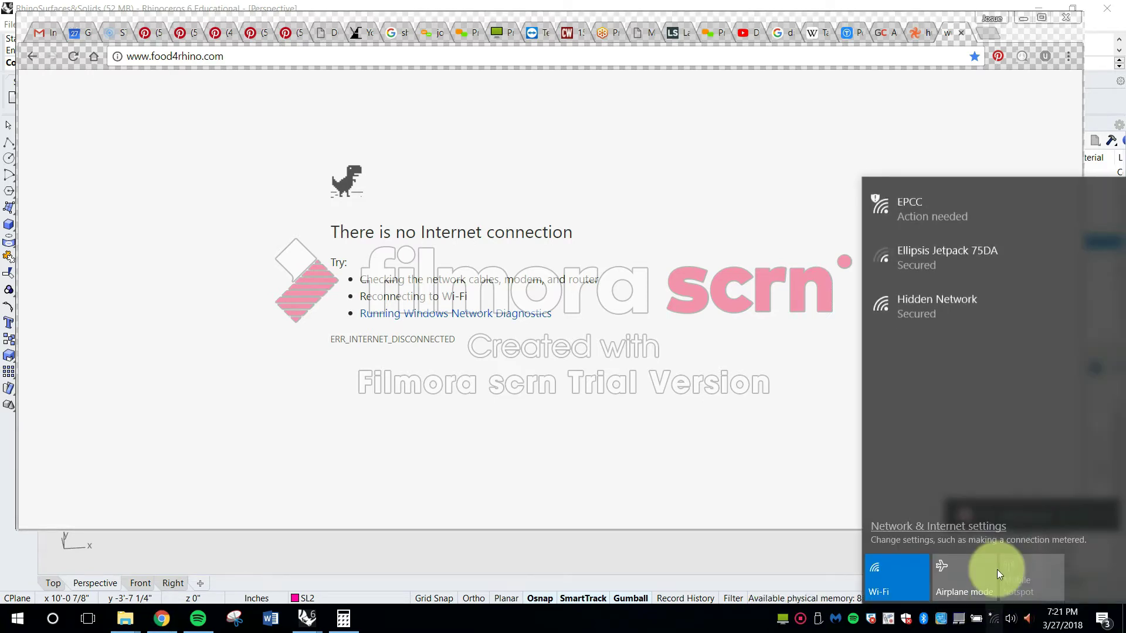
left_click(944, 221)
left_click(1046, 317)
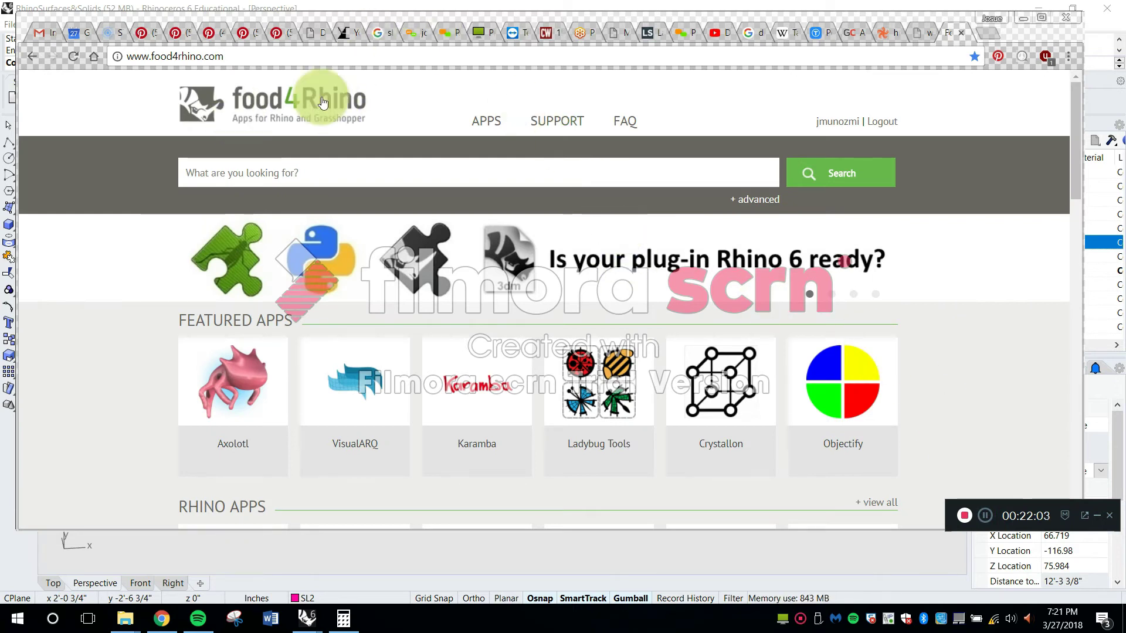
Look over the featured apps on the food4Rhino home page
left_click(304, 103)
scroll(251, 178, "down", 1)
scroll(229, 196, "up", 1)
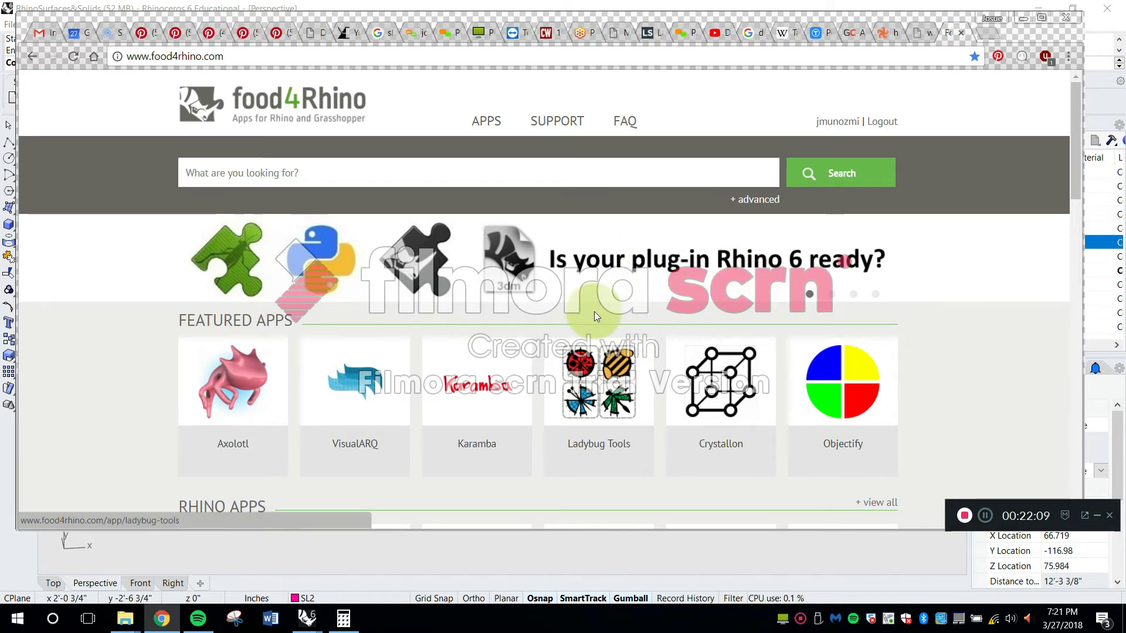
Look through the Rhino, Grasshopper, scripts, materials and other resource categories on the food4Rhino home page
scroll(849, 278, "down", 4)
scroll(878, 211, "down", 6)
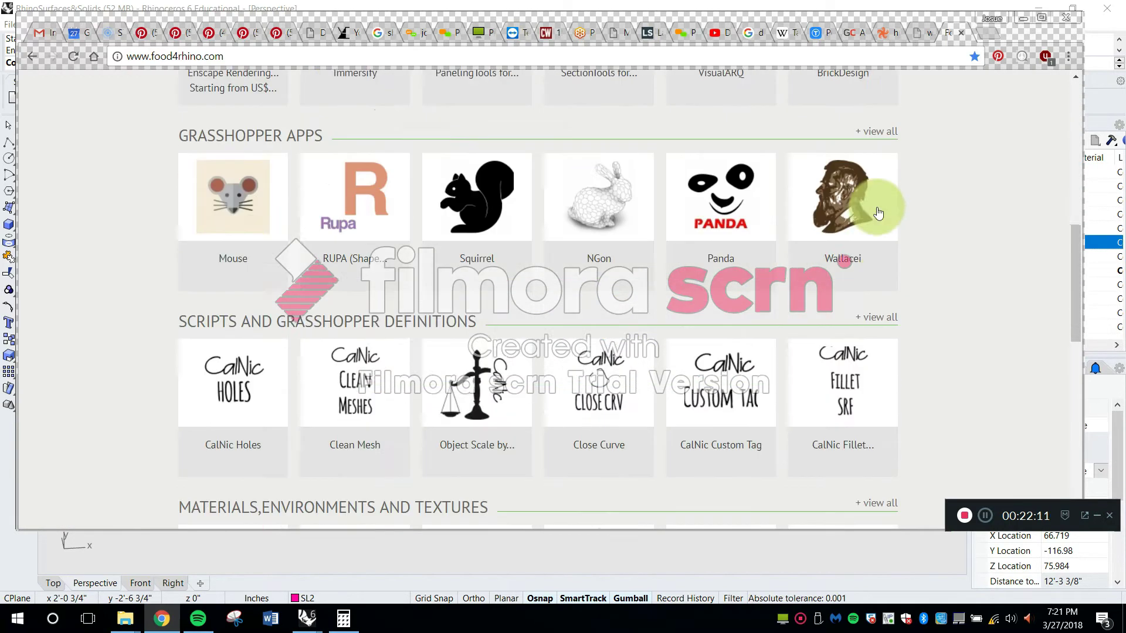
scroll(920, 227, "down", 3)
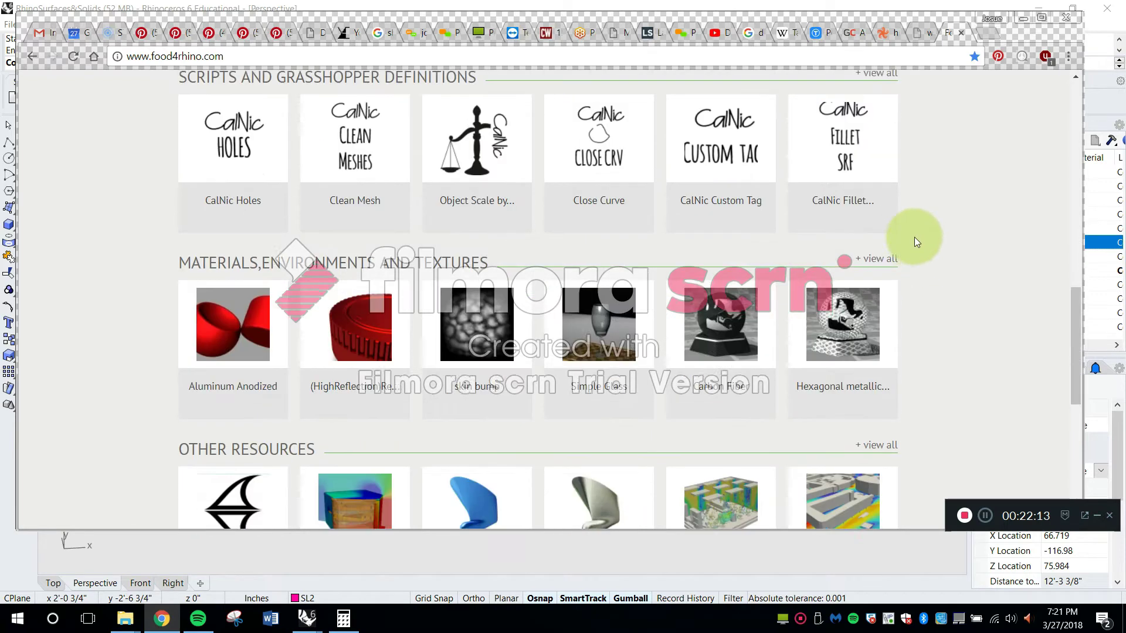
scroll(911, 252, "down", 6)
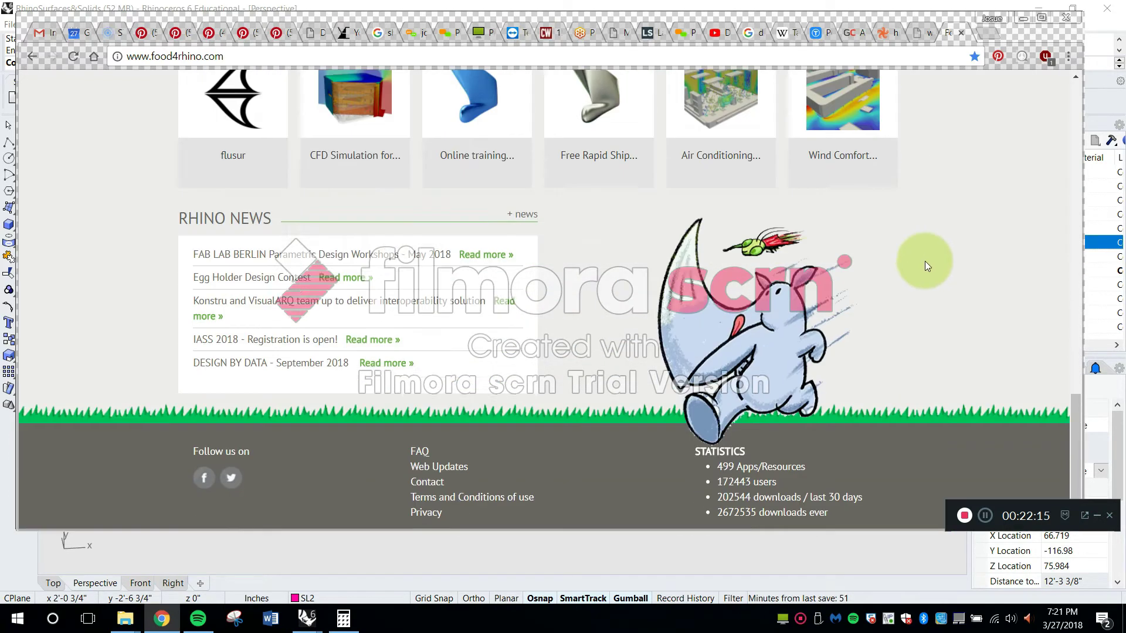
scroll(925, 261, "up", 16)
scroll(940, 252, "up", 1)
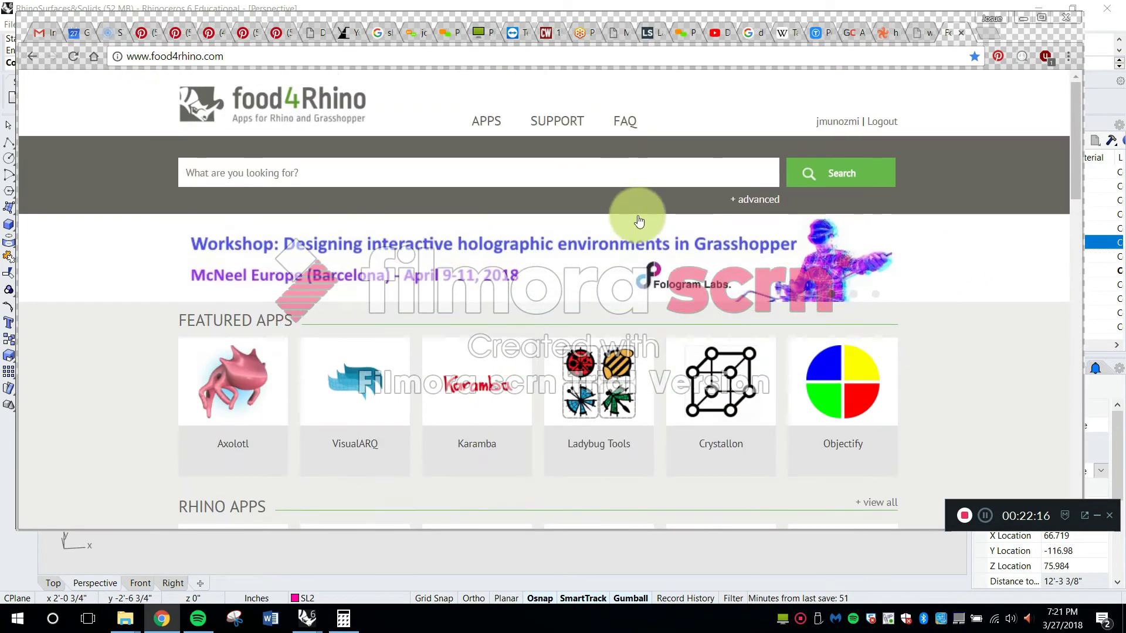
Search food4Rhino for the RhinoPolyhedra plug-in and show the downloads list on its page
left_click(601, 176)
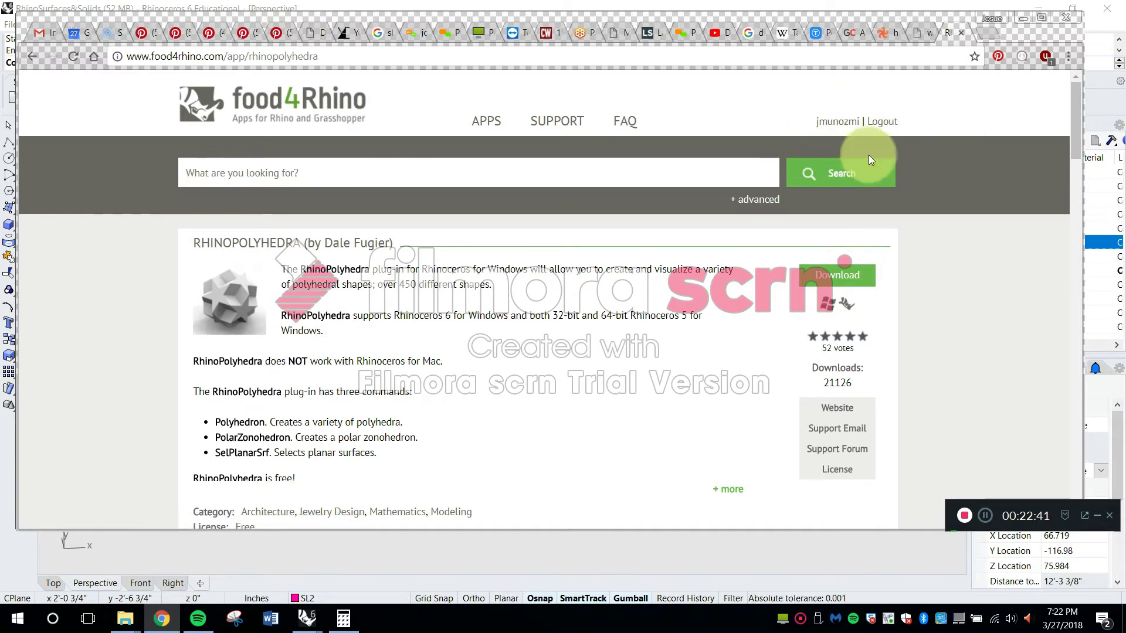
scroll(863, 124, "down", 1)
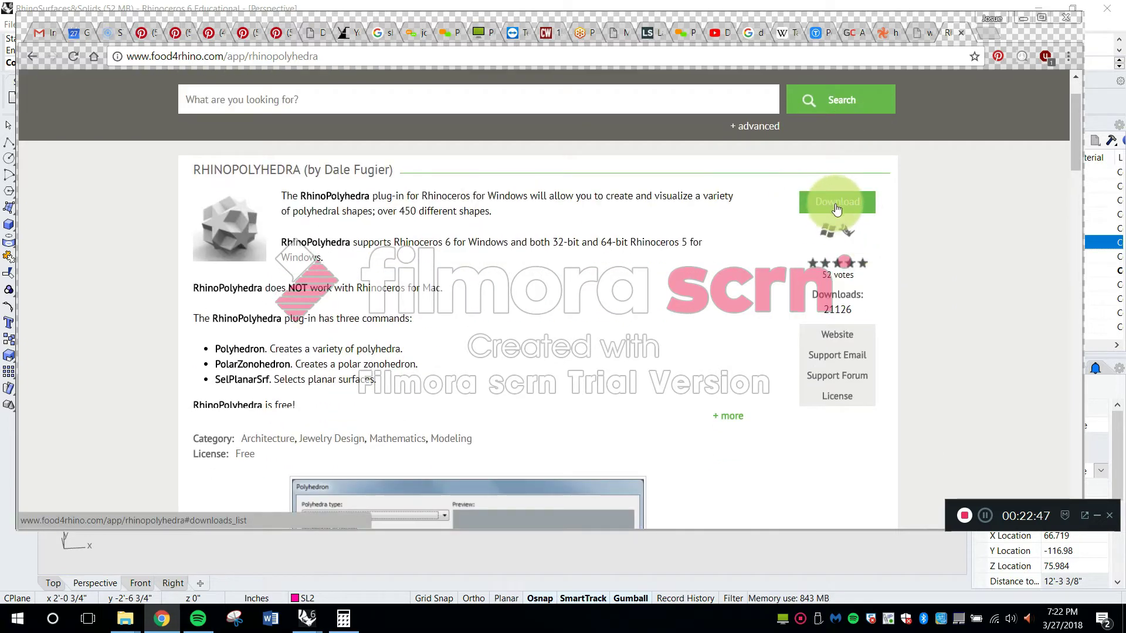
left_click(835, 208)
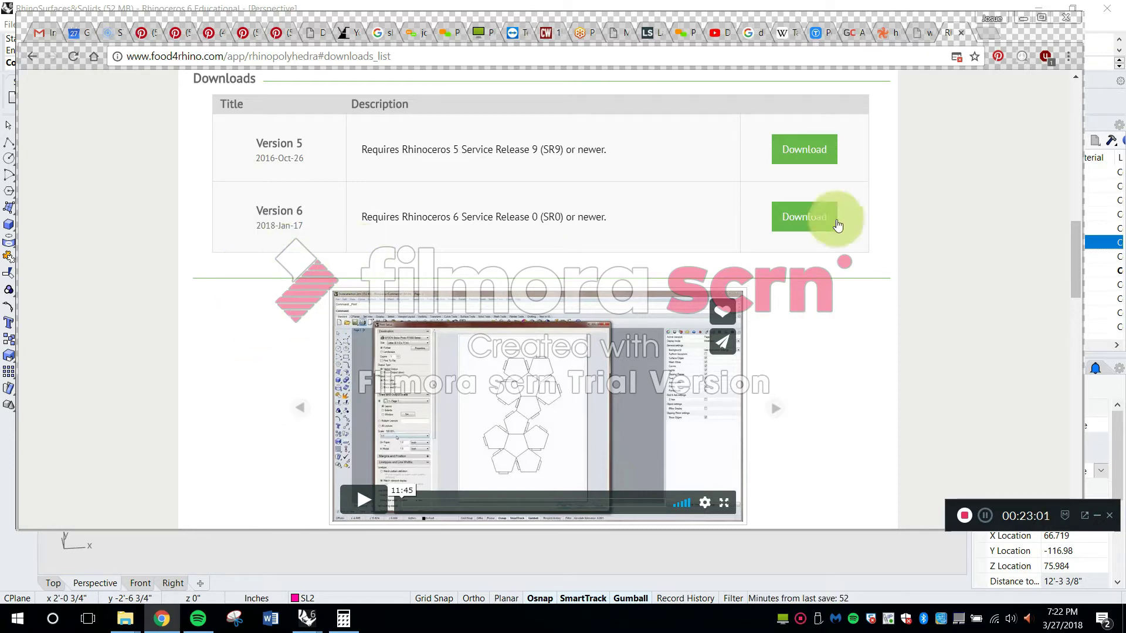
Download the Version 6 RhinoPolyhedra installer, rhinopolyhedra6000.rhi, using the link from the blocked pop-ups
scroll(839, 234, "down", 5)
scroll(916, 298, "up", 3)
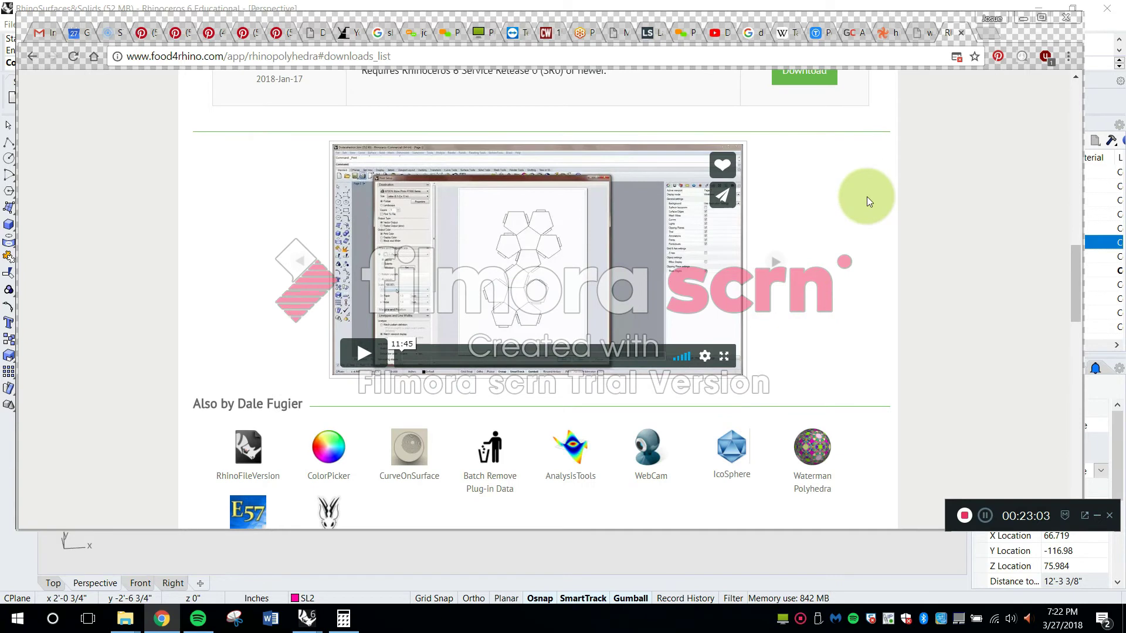
scroll(867, 196, "up", 4)
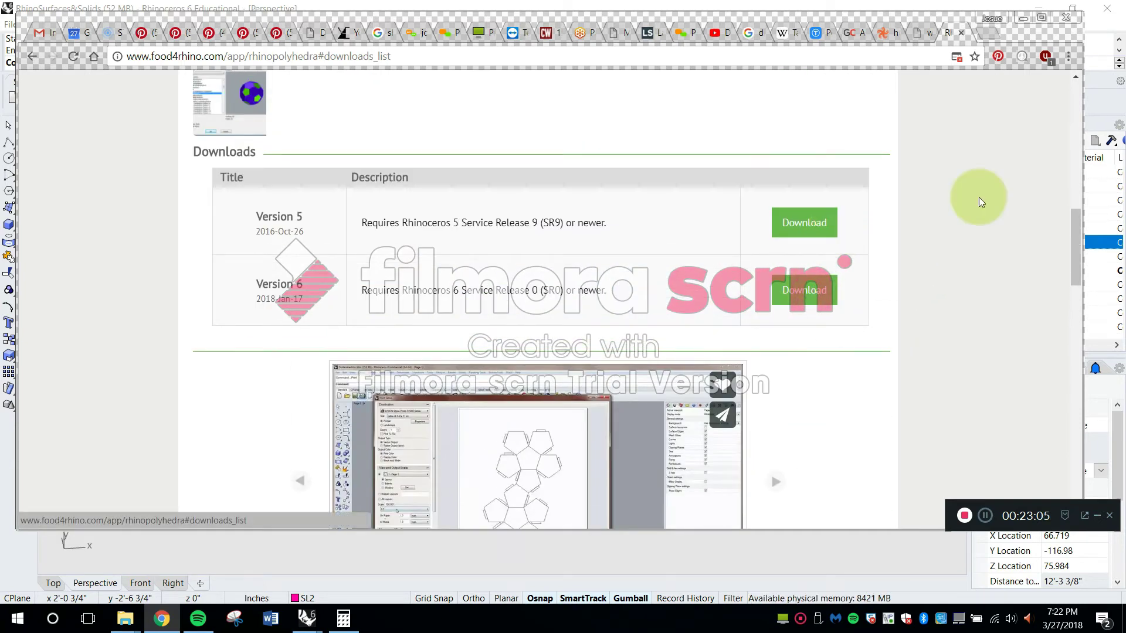
scroll(974, 196, "down", 1)
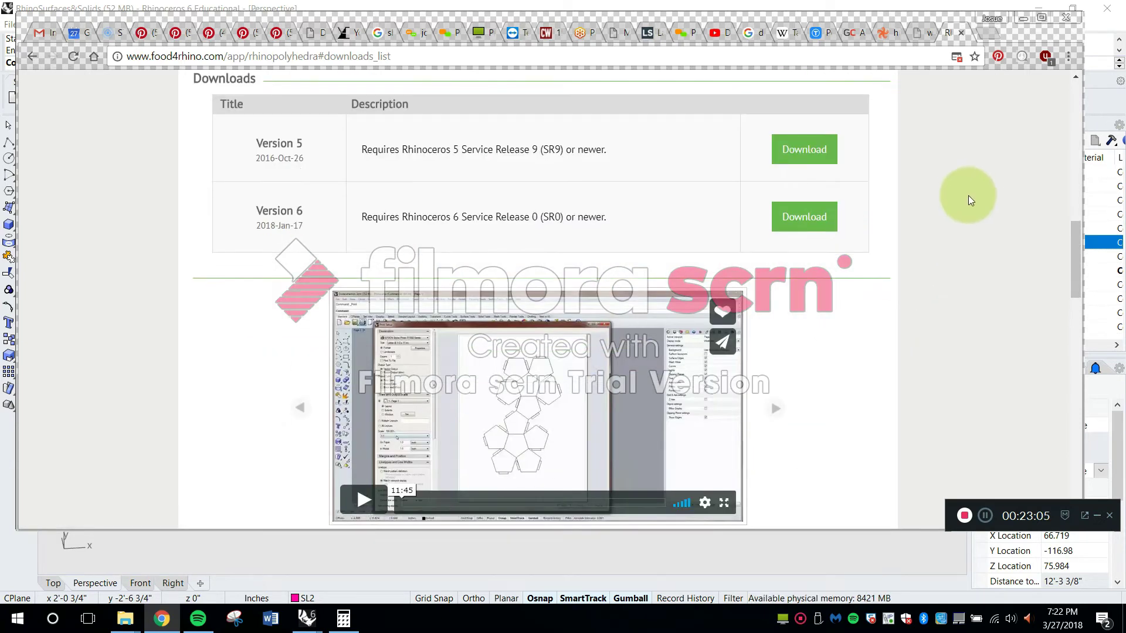
left_click(957, 57)
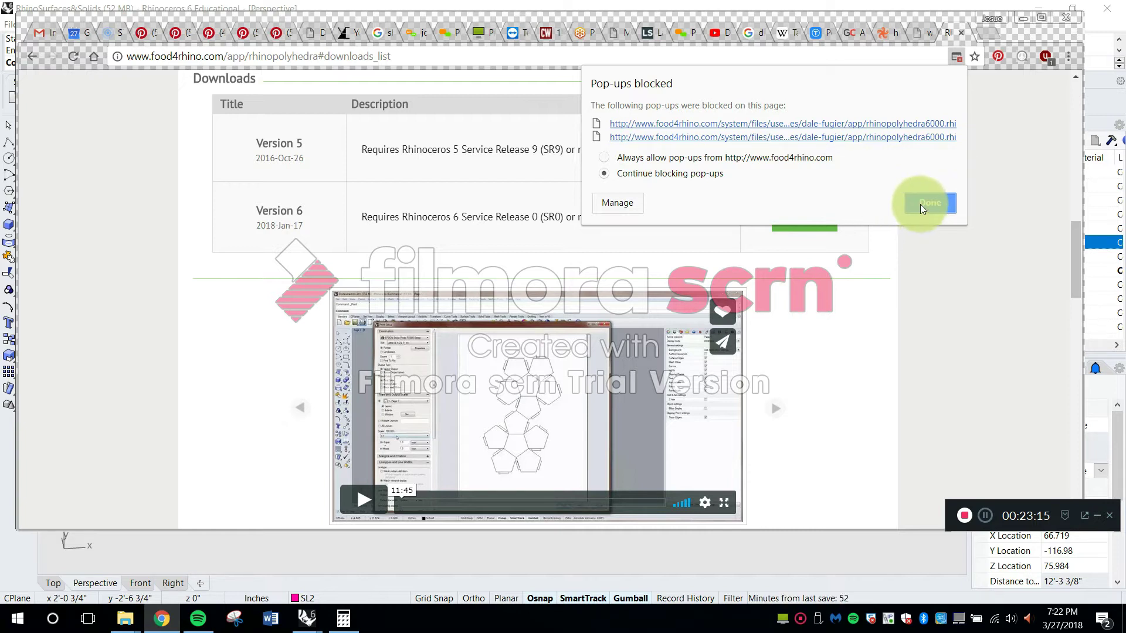
left_click(673, 124)
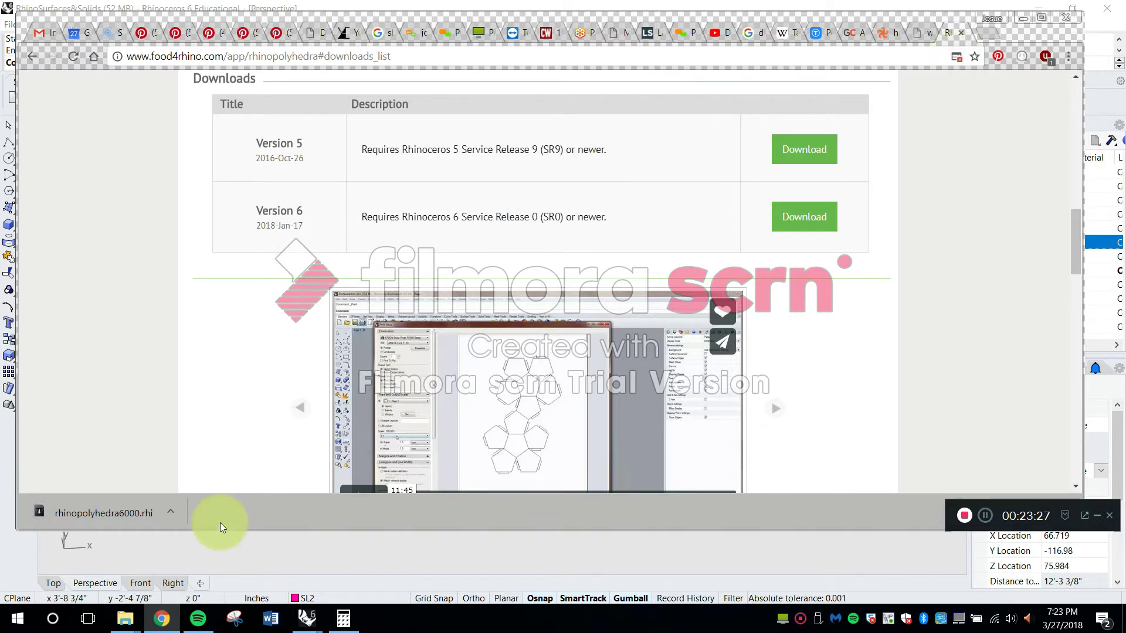
Check the open options for the downloaded rhinopolyhedra6000.rhi file without running it, and close the browser's download bar
left_click(172, 511)
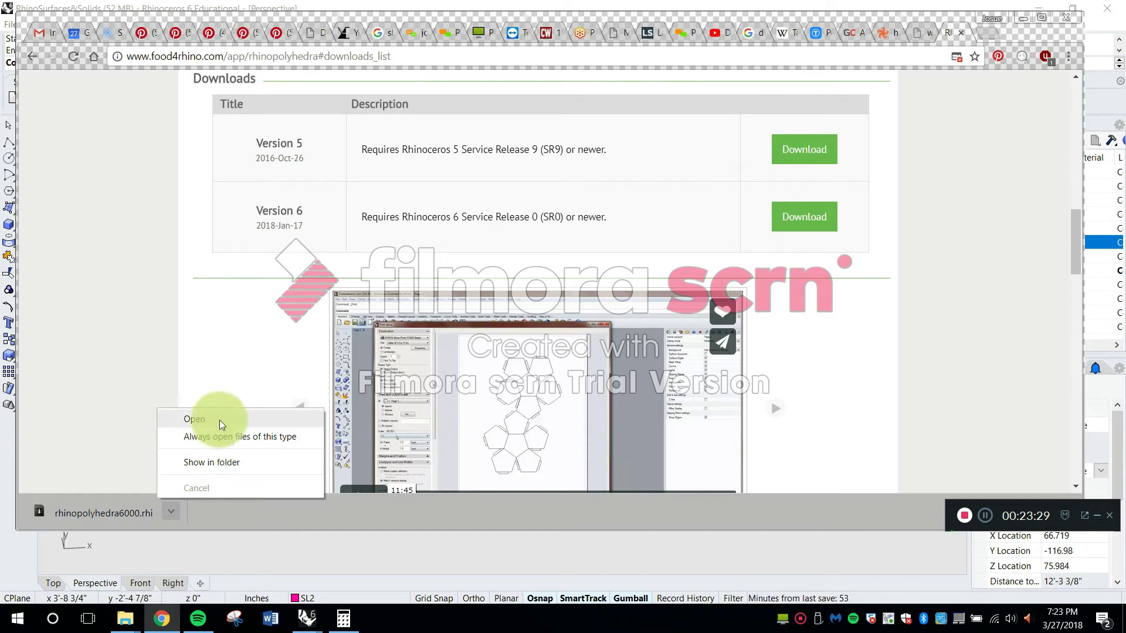
left_click(131, 403)
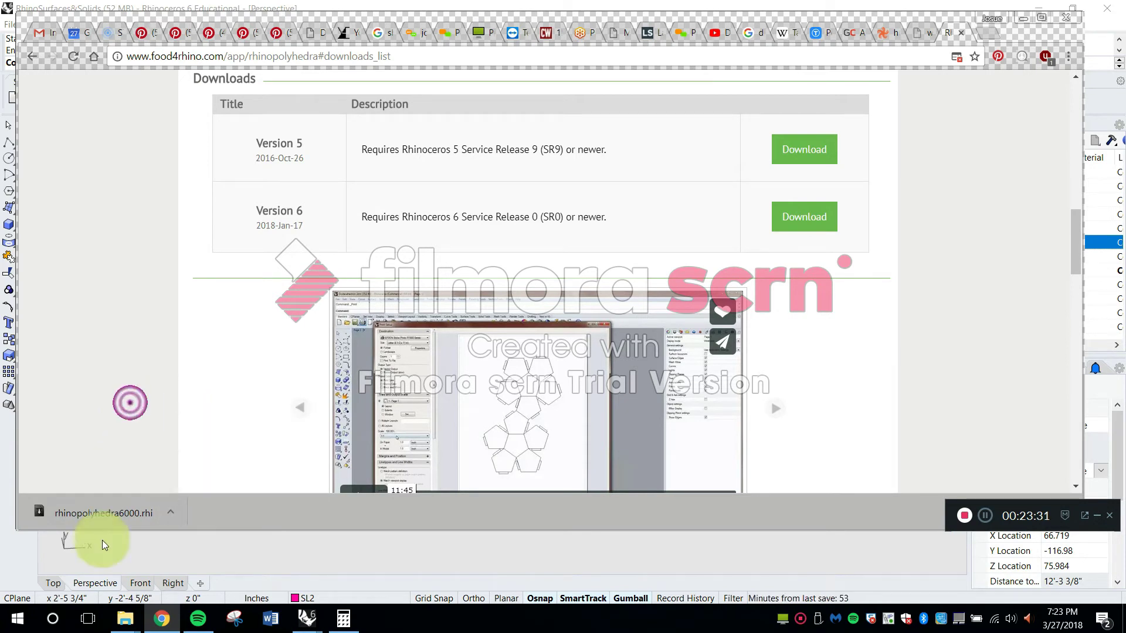
scroll(762, 343, "up", 6)
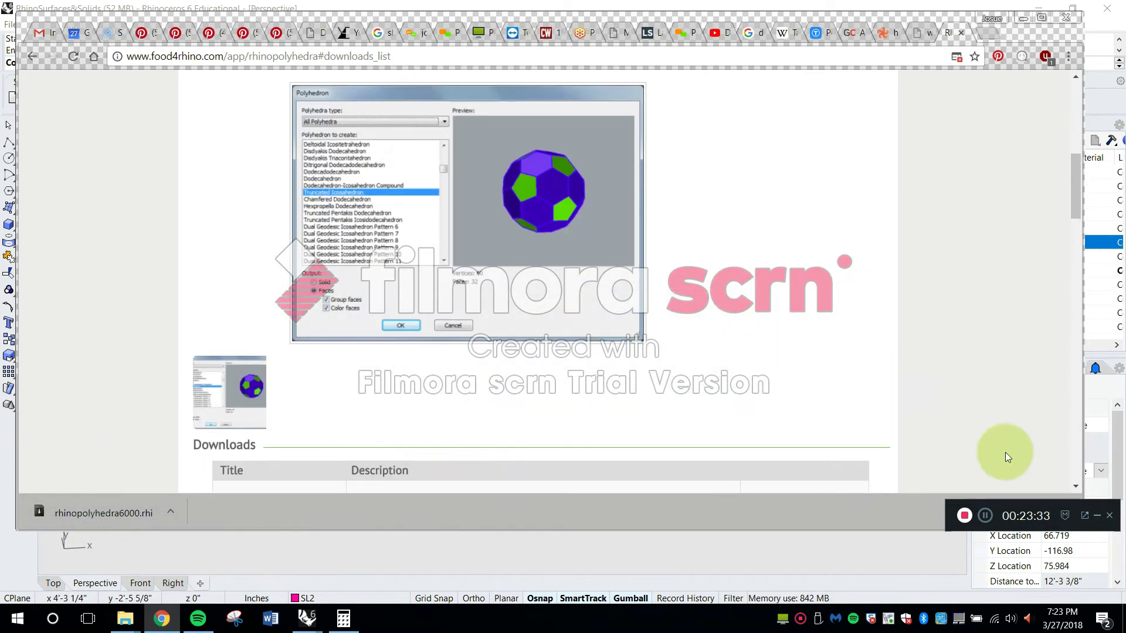
left_click_drag(1054, 505, 1044, 534)
left_click(1068, 511)
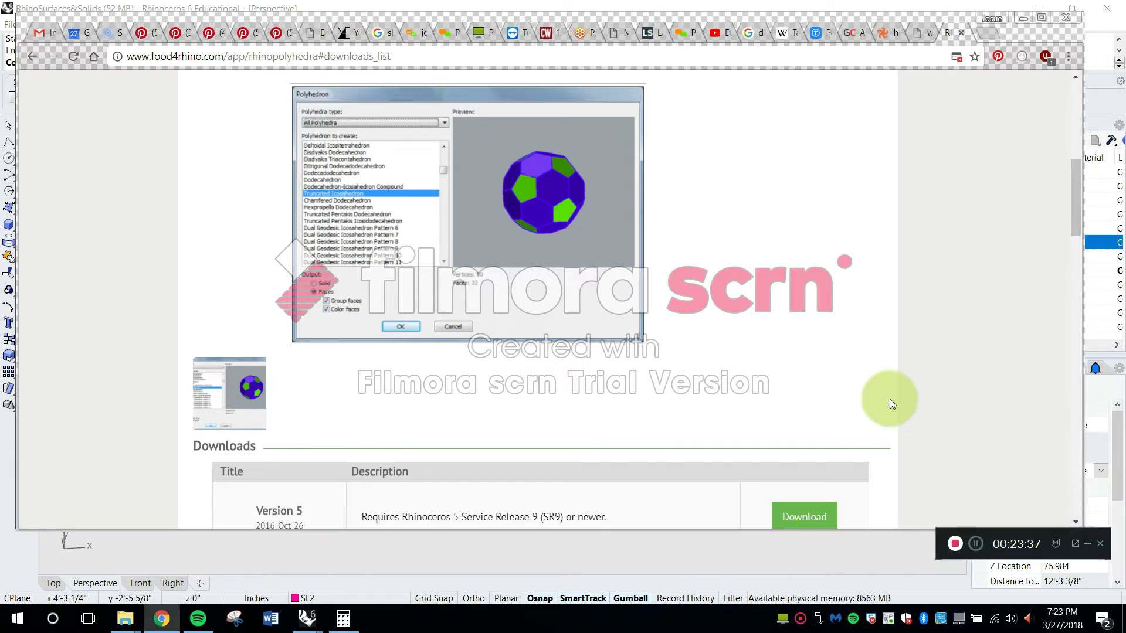
Review the RhinoPolyhedra page for supported Rhino versions, Mac compatibility and the available downloads
scroll(889, 399, "up", 6)
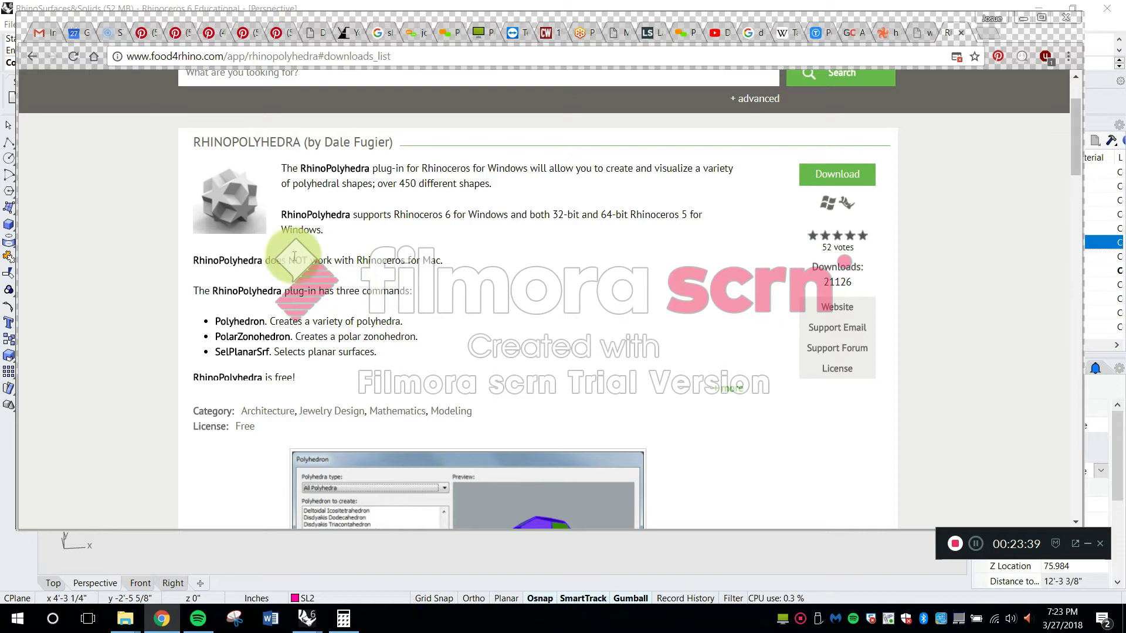
left_click_drag(468, 215, 400, 215)
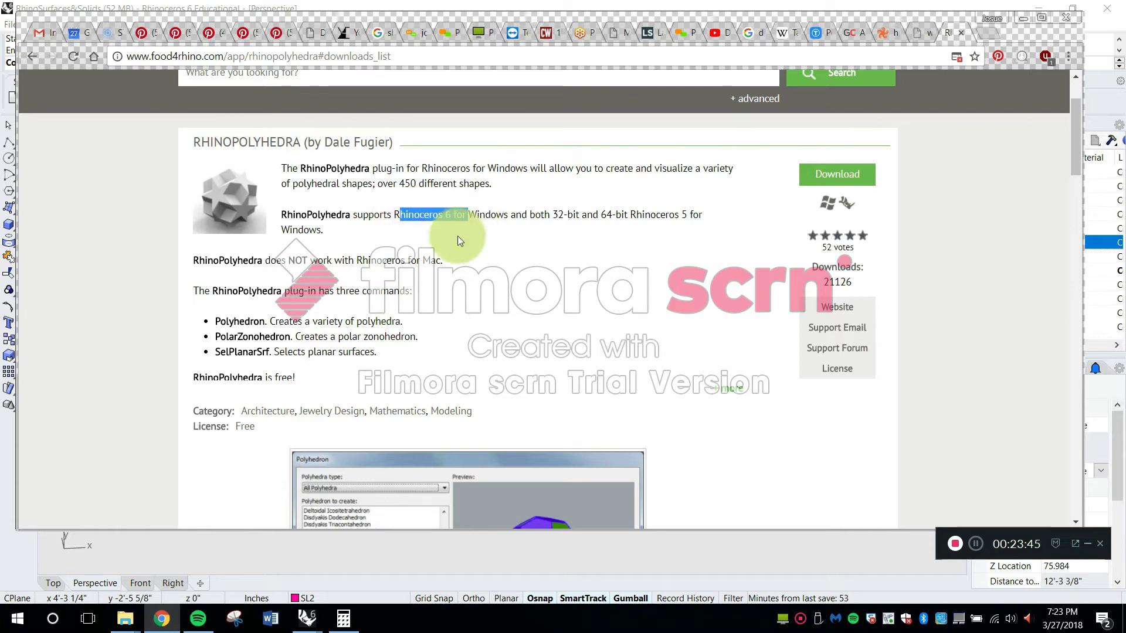
mouse_move(440, 260)
left_mouse_down()
mouse_move(408, 262)
mouse_move(441, 274)
left_mouse_up()
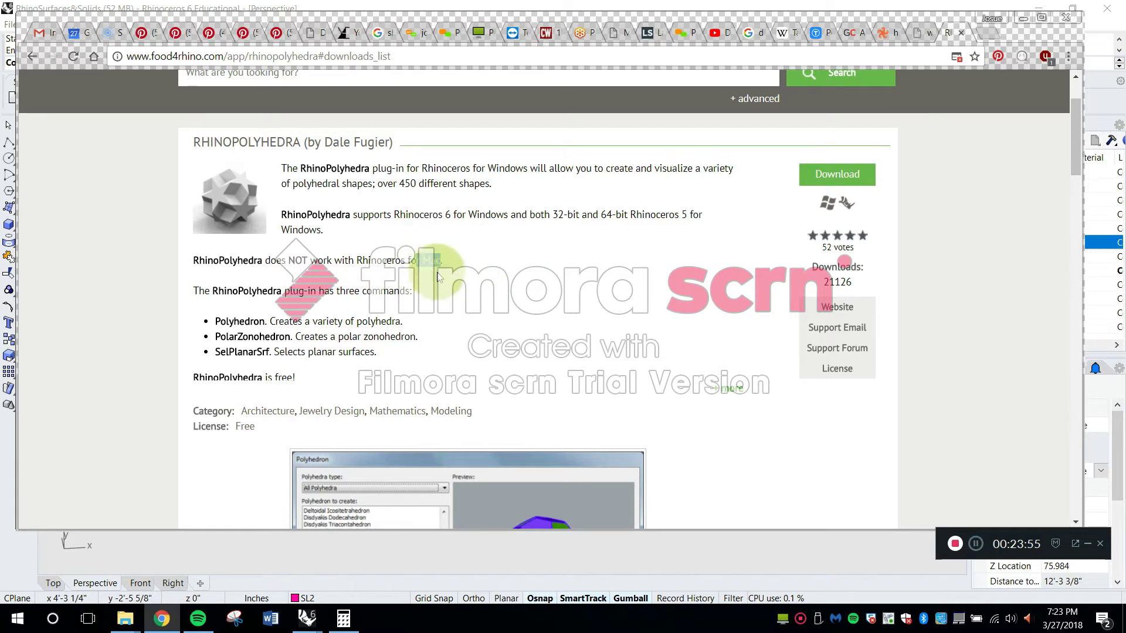
scroll(446, 258, "down", 10)
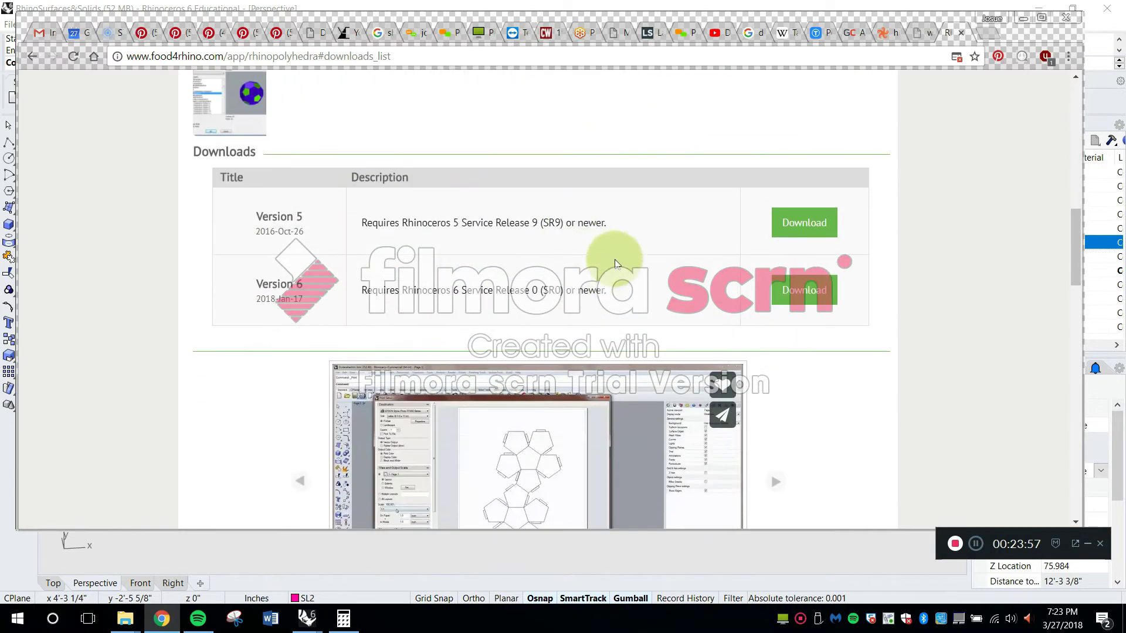
scroll(615, 264, "down", 10)
scroll(799, 316, "up", 6)
scroll(790, 369, "up", 10)
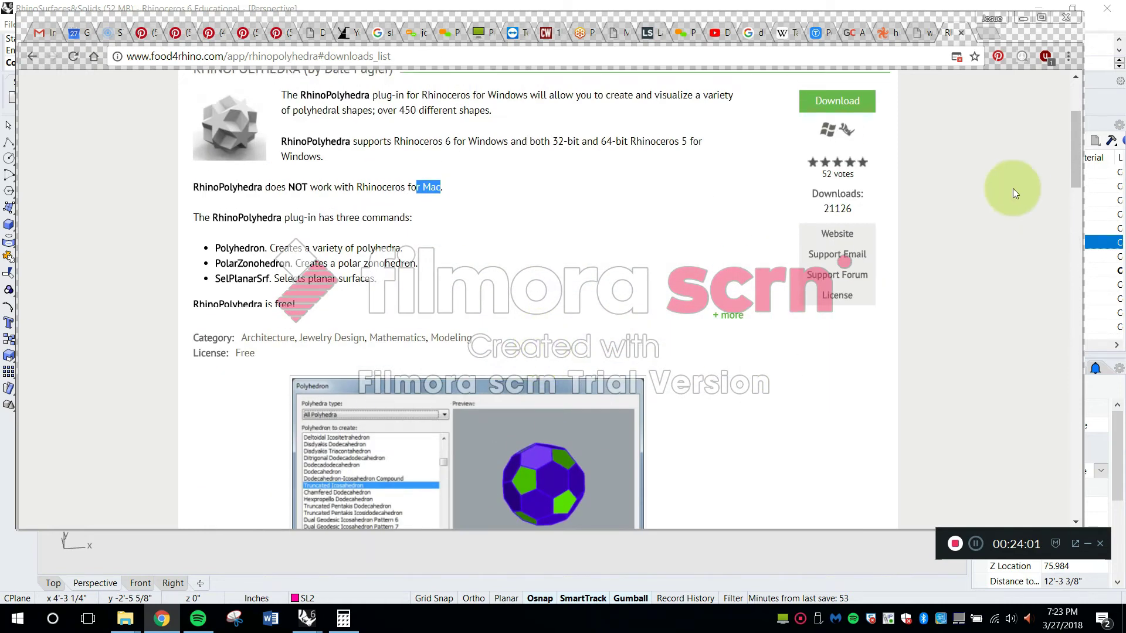
scroll(587, 325, "down", 5)
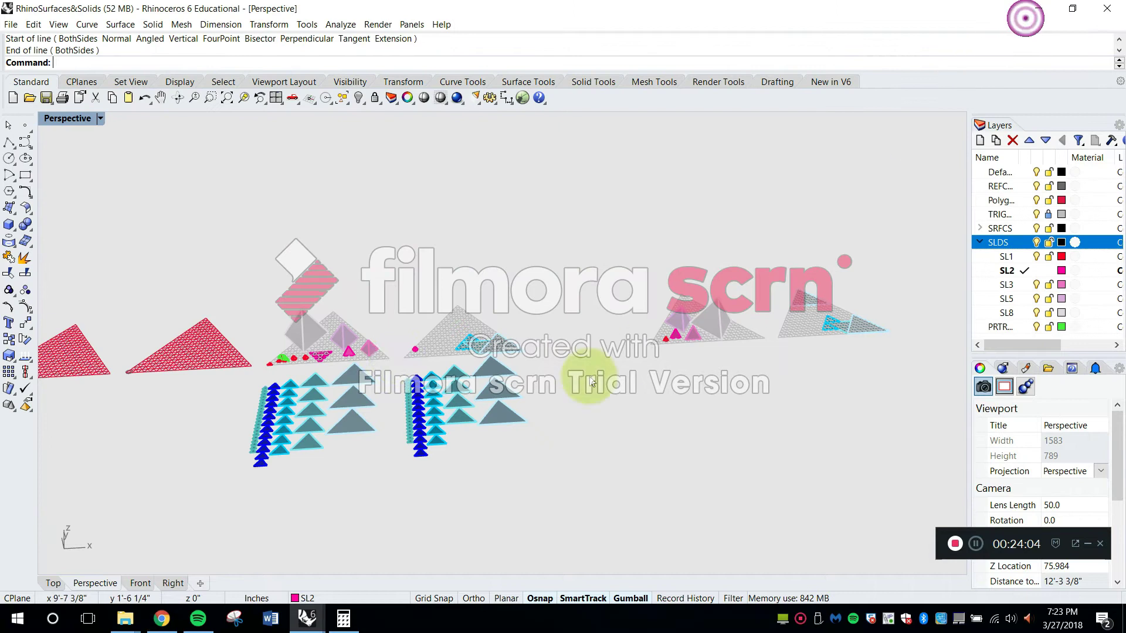
Minimize the browser and switch to the Rhino window with the RhinoIntro2 model
left_click(1024, 18)
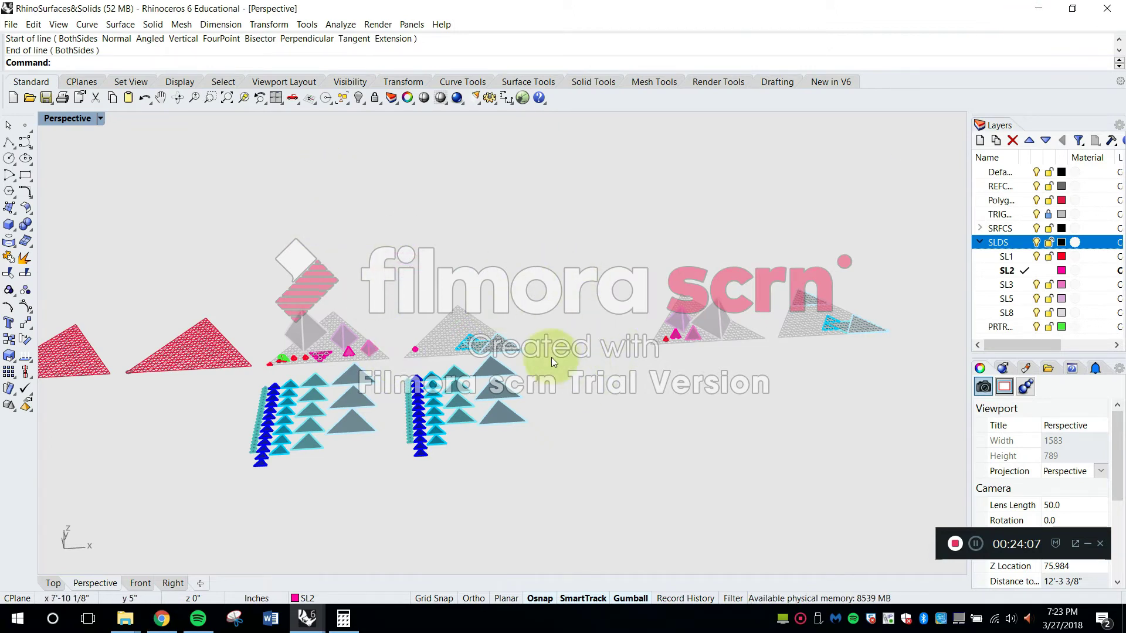
mouse_move(315, 619)
left_click(360, 564)
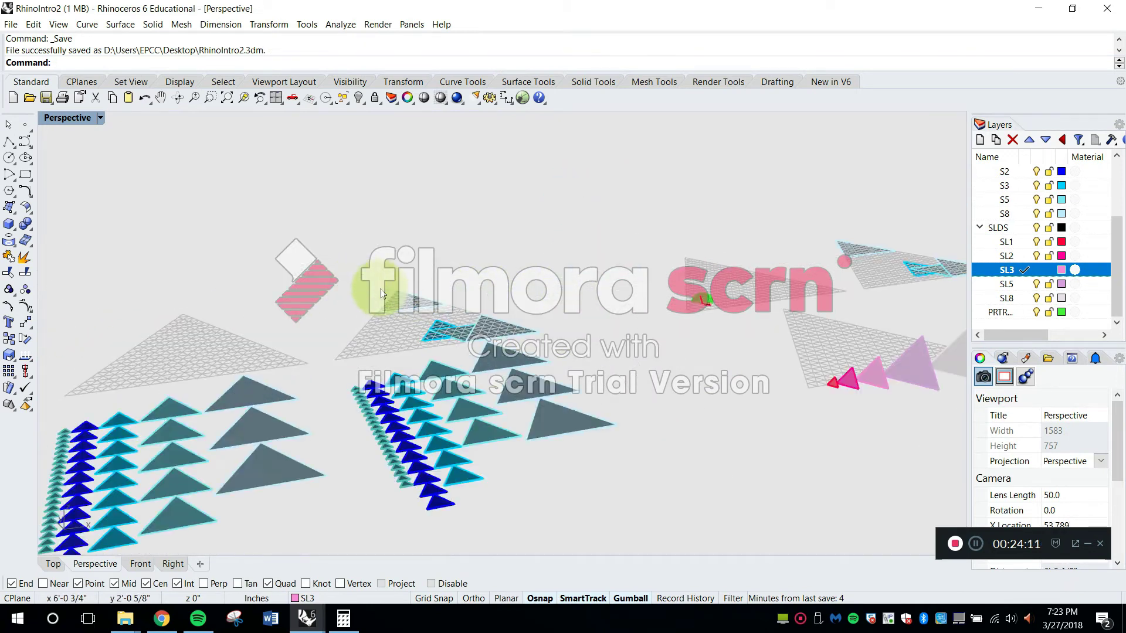
Start the Polyhedron command and set the polyhedra type to Platonic Solids
key("Escape")
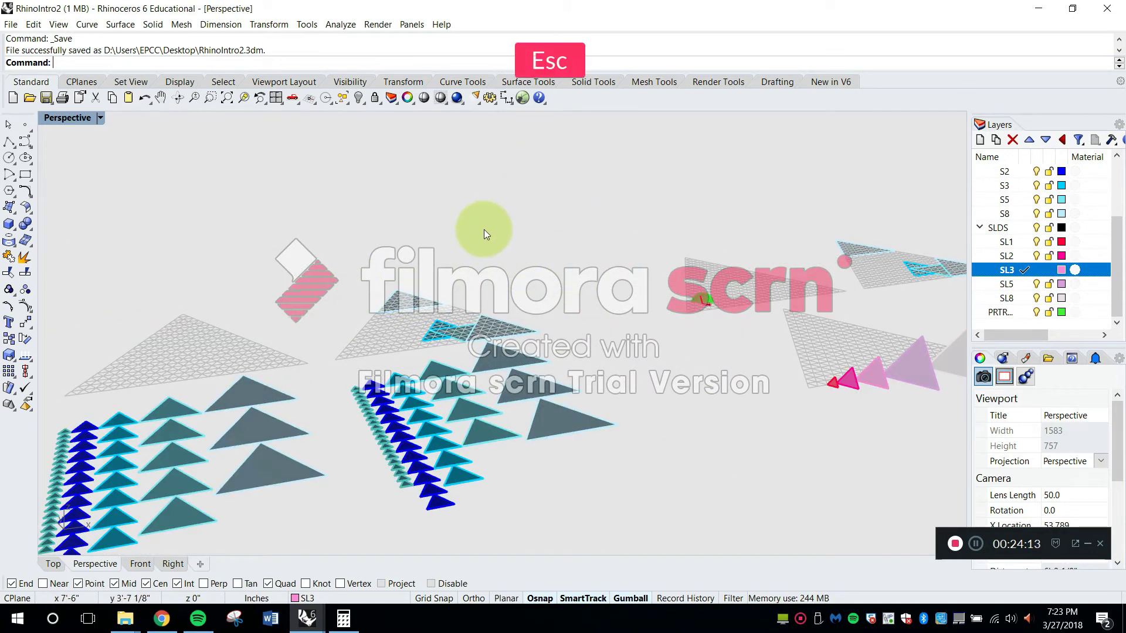
type("Polyhedron")
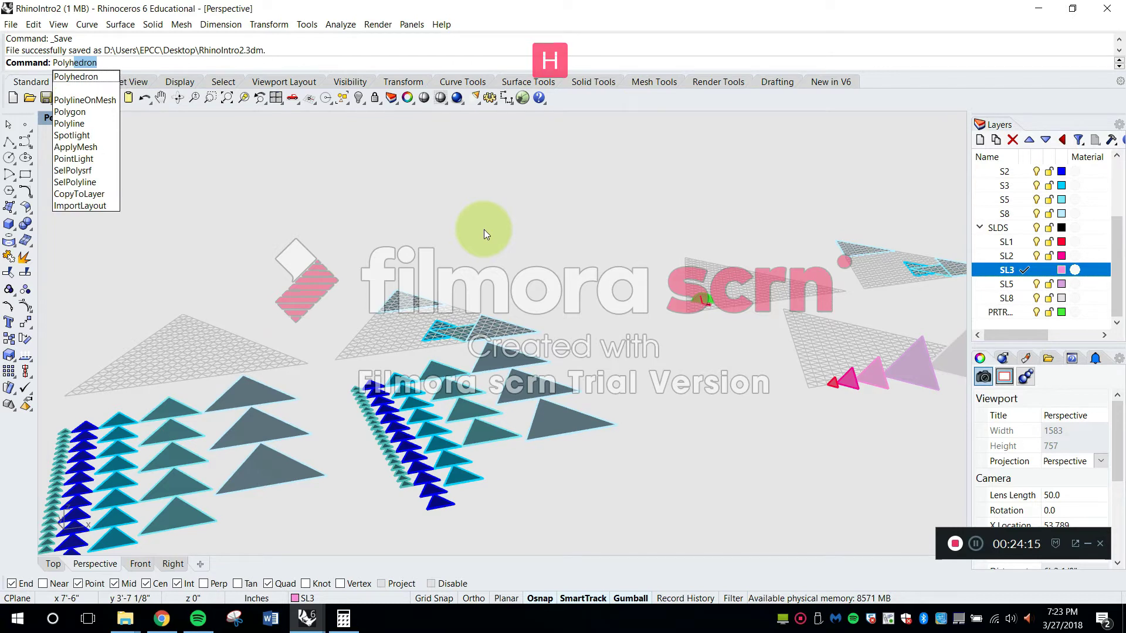
key("Return")
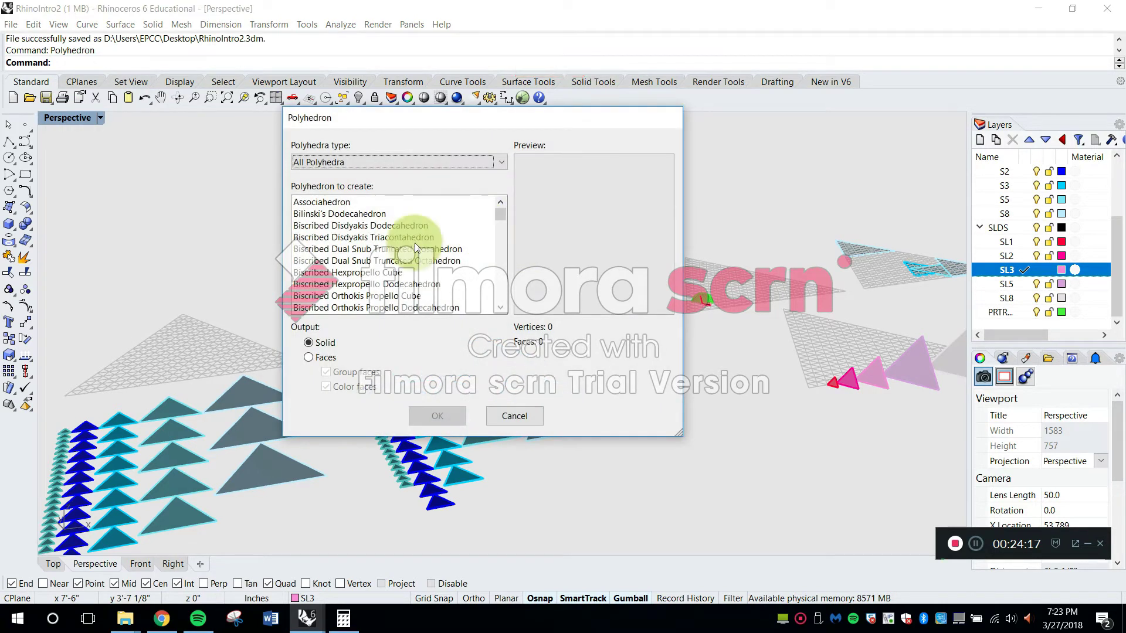
left_click(326, 163)
scroll(353, 224, "down", 3)
scroll(351, 235, "down", 2)
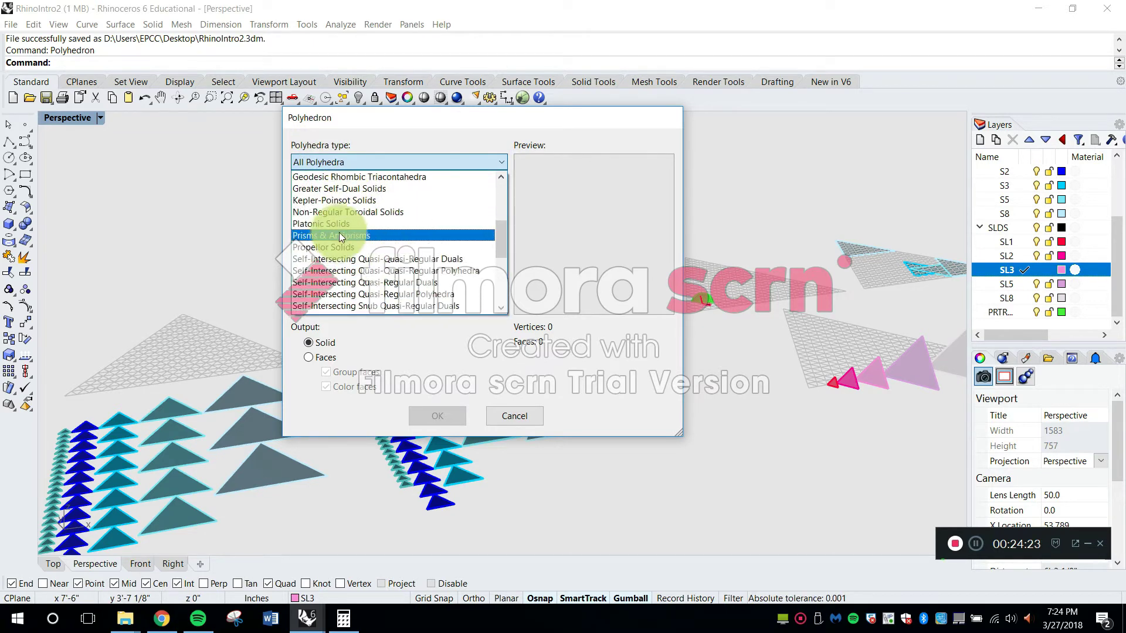
left_click(334, 225)
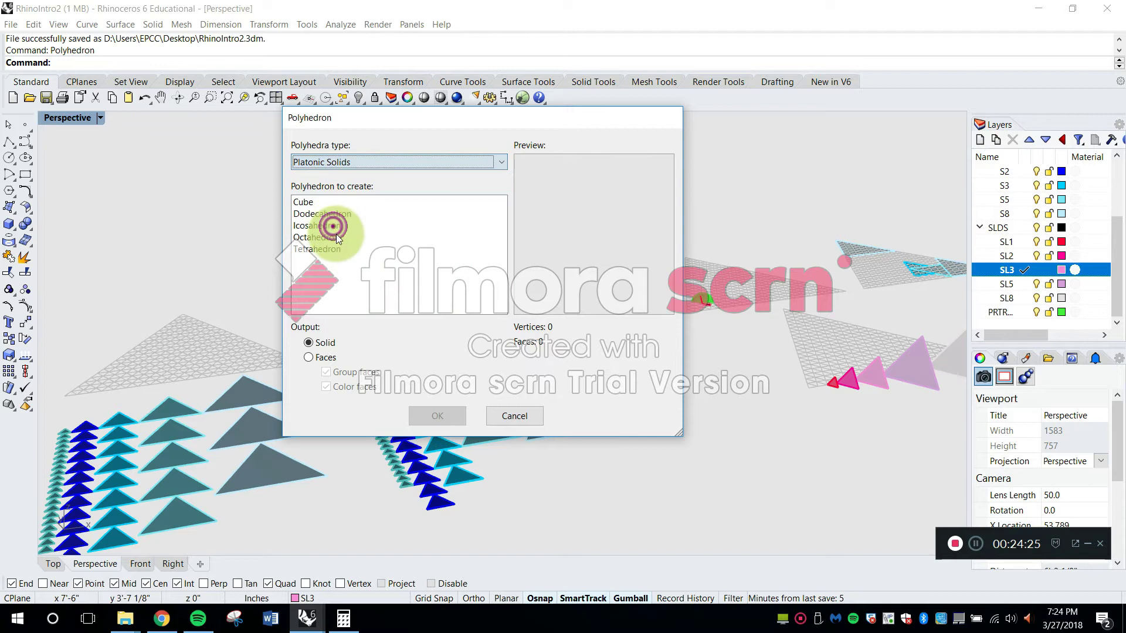
Preview the five Platonic solids and choose the solid Tetrahedron as the polyhedron to create
left_click(305, 202)
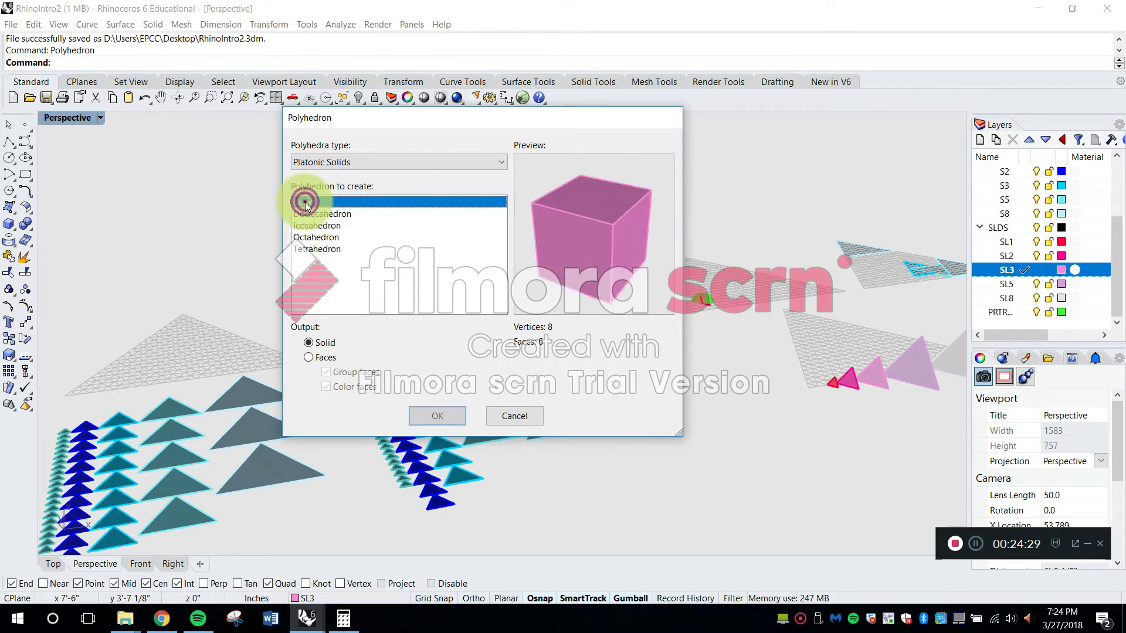
left_click(314, 215)
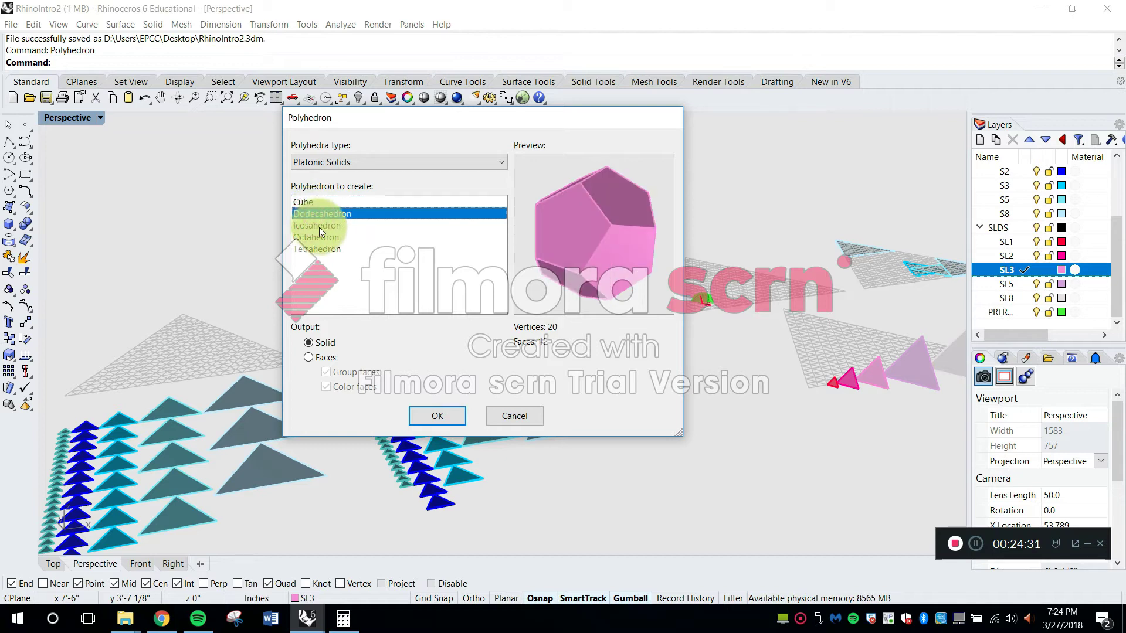
left_click(322, 228)
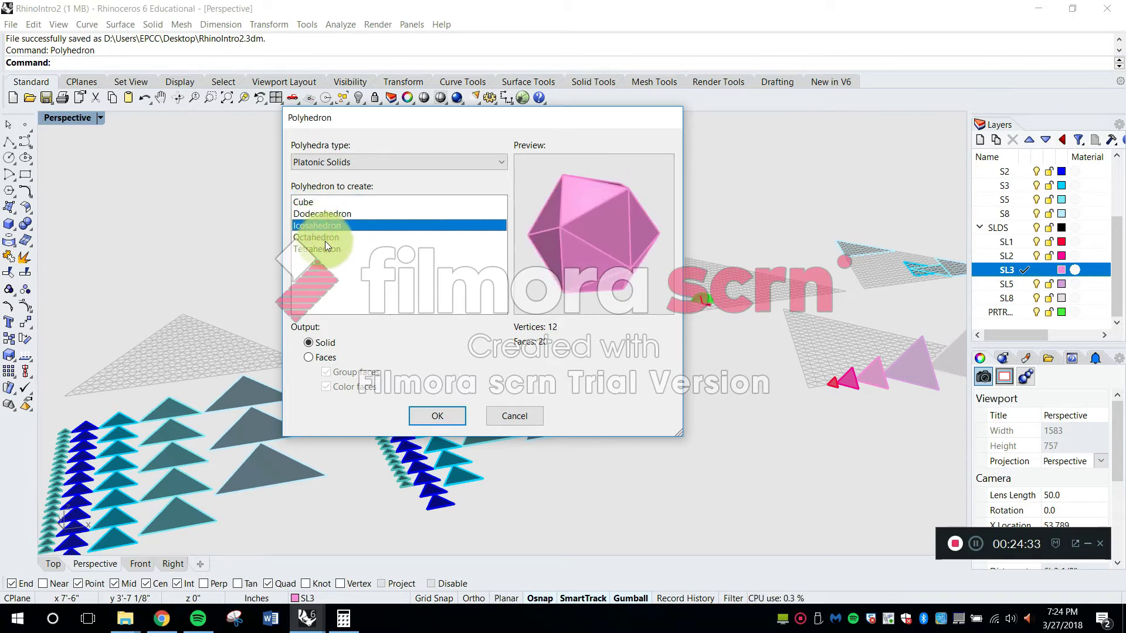
left_click(325, 239)
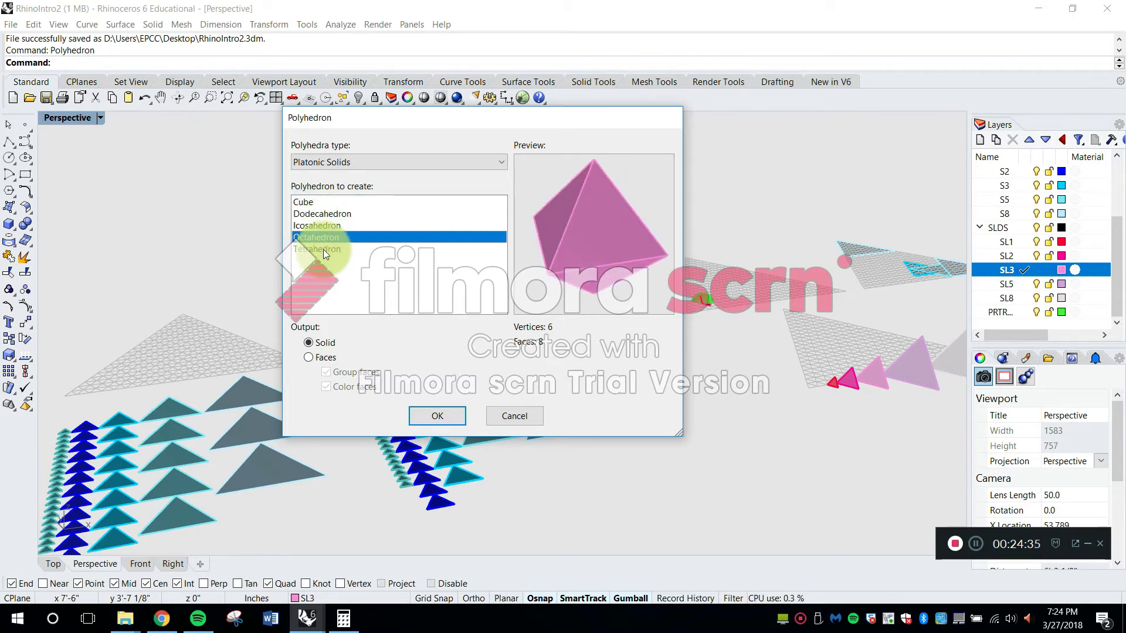
left_click(321, 248)
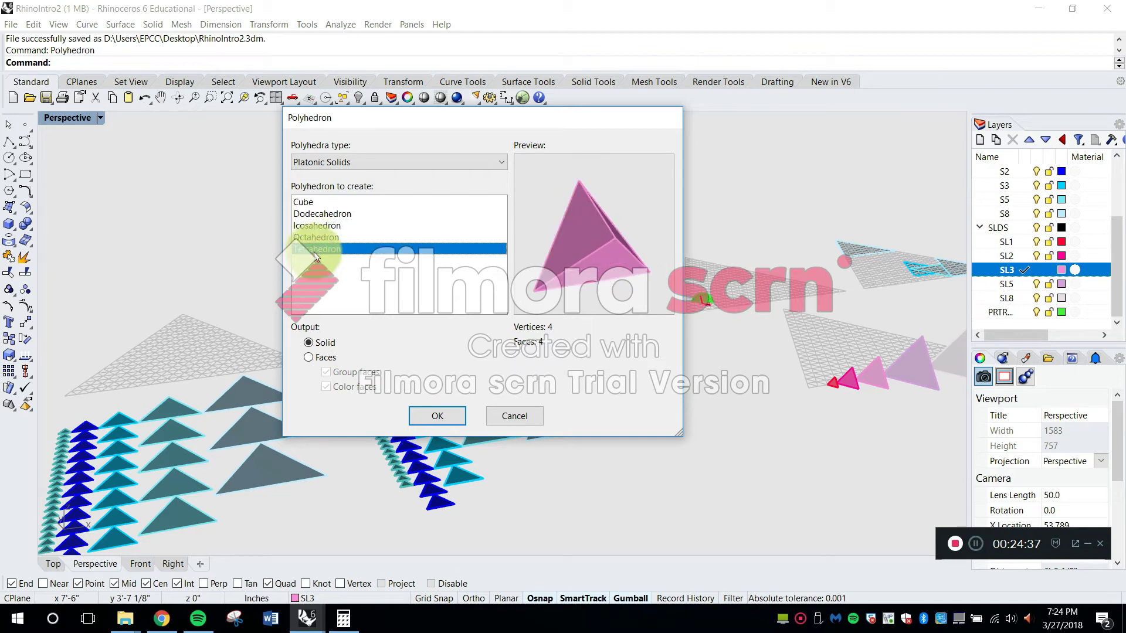
left_click(443, 427)
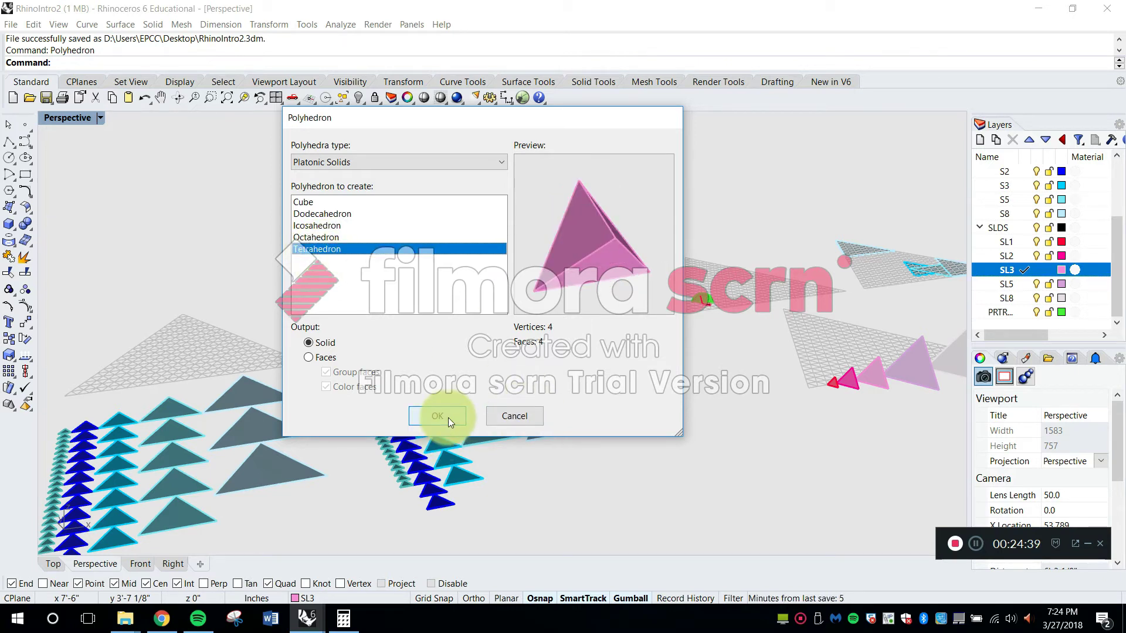
left_click(449, 418)
Place the tetrahedron's center on a triangular grid intersection in the Top view, just above the SL3 pyramid
right_click_drag(619, 288, 576, 331)
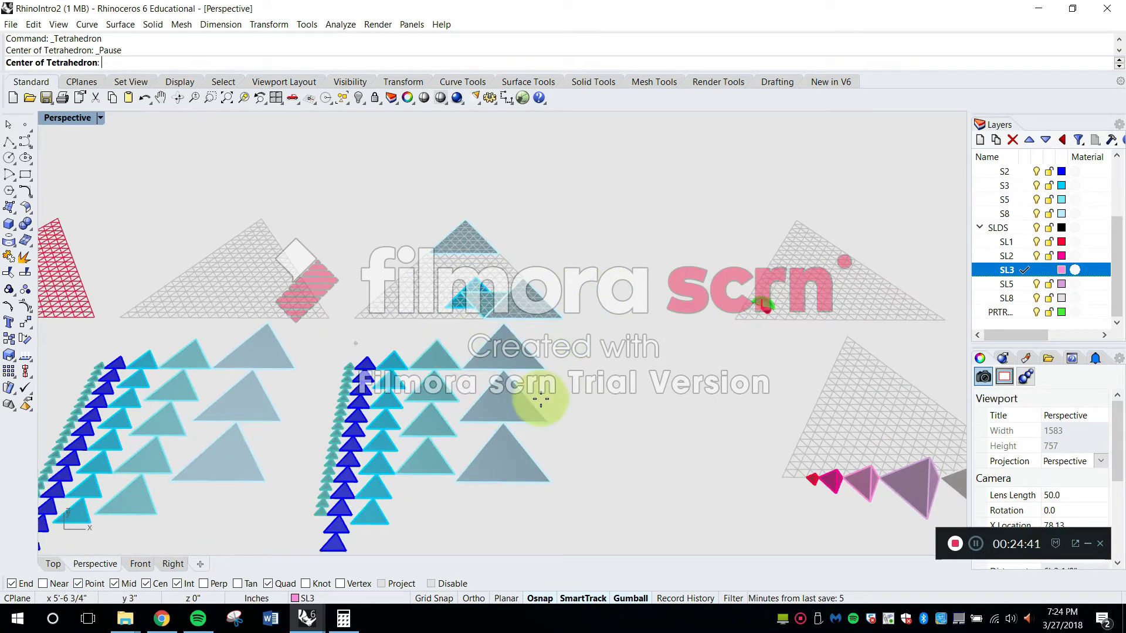
scroll(477, 175, "down", 5)
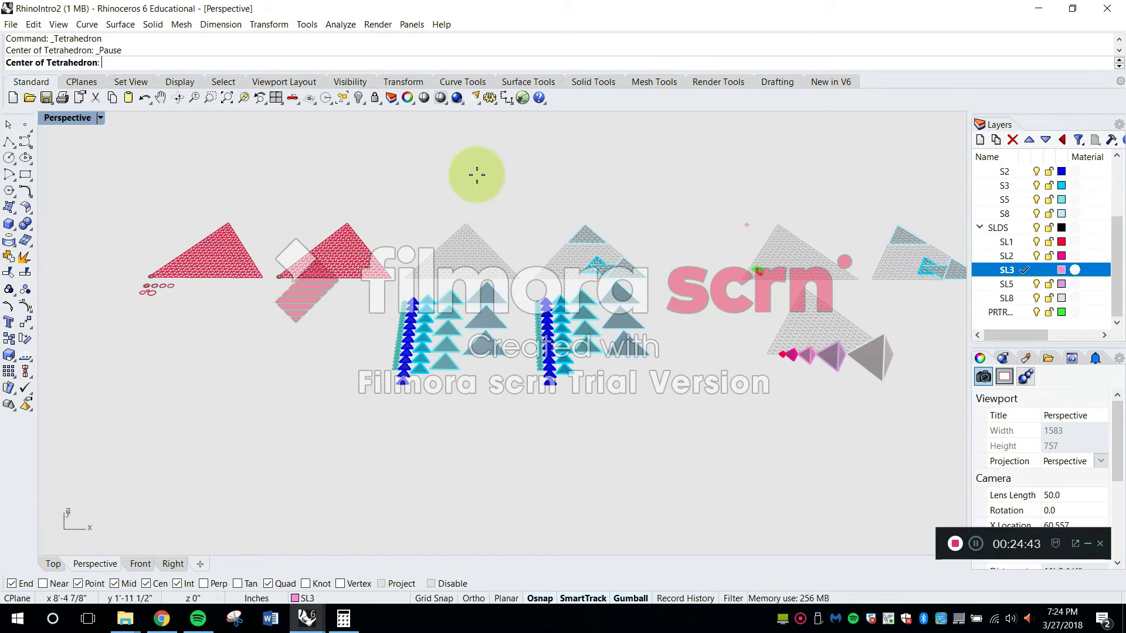
double_click(53, 118)
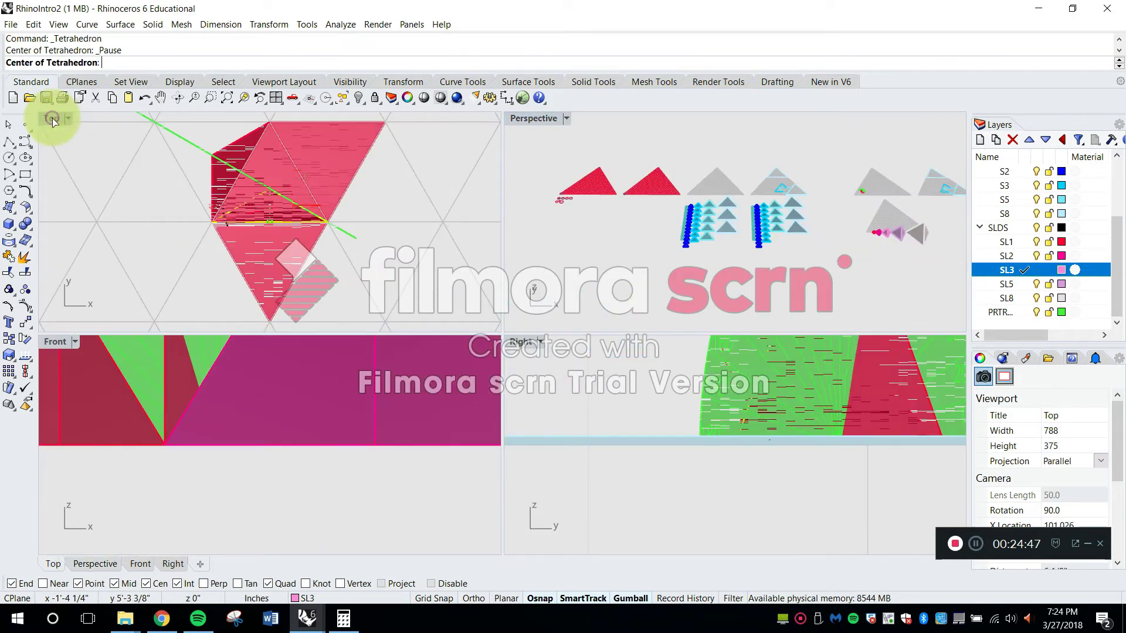
double_click(51, 118)
scroll(385, 460, "down", 5)
scroll(370, 444, "up", 10)
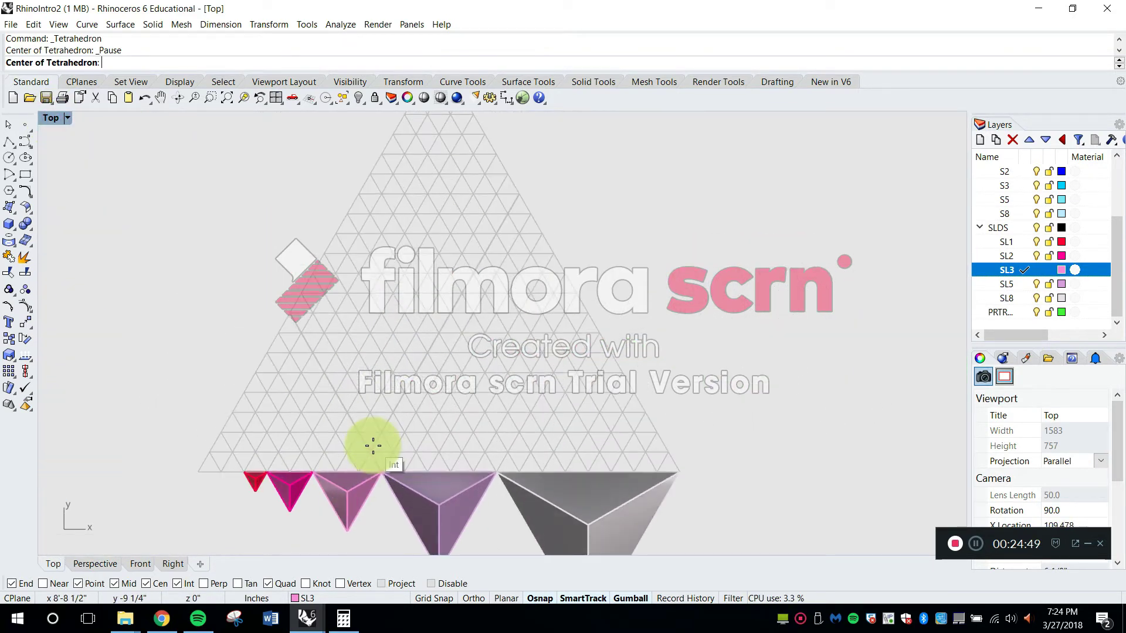
left_click(341, 400)
scroll(360, 400, "up", 2)
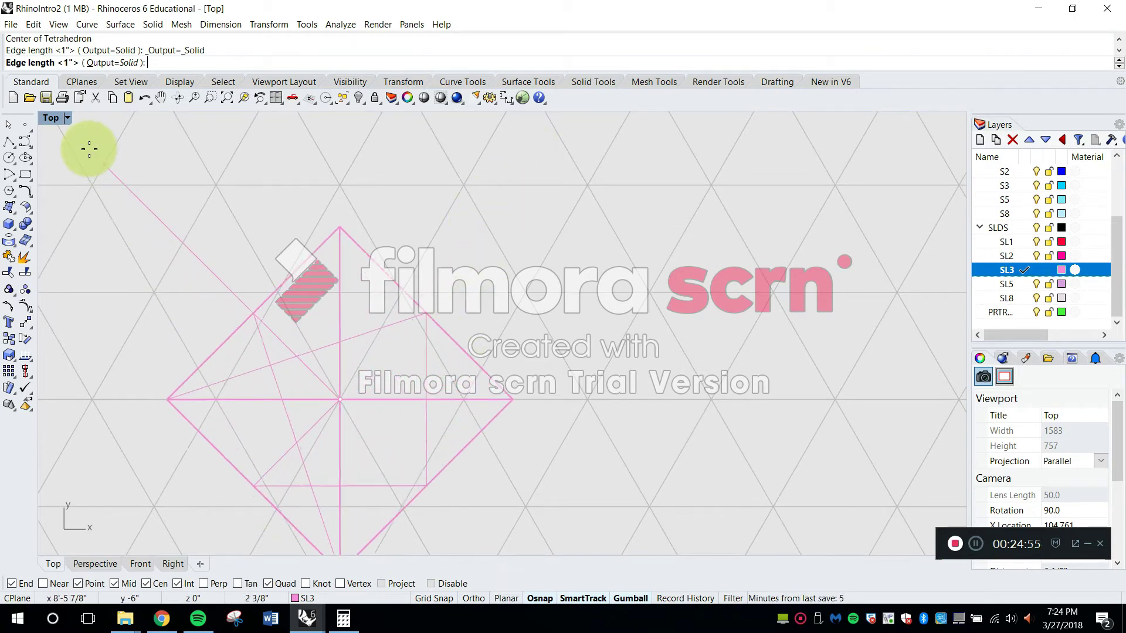
Set the solid tetrahedron's edge length freehand by picking a nearby point on the triangular grid in the Top view
double_click(51, 118)
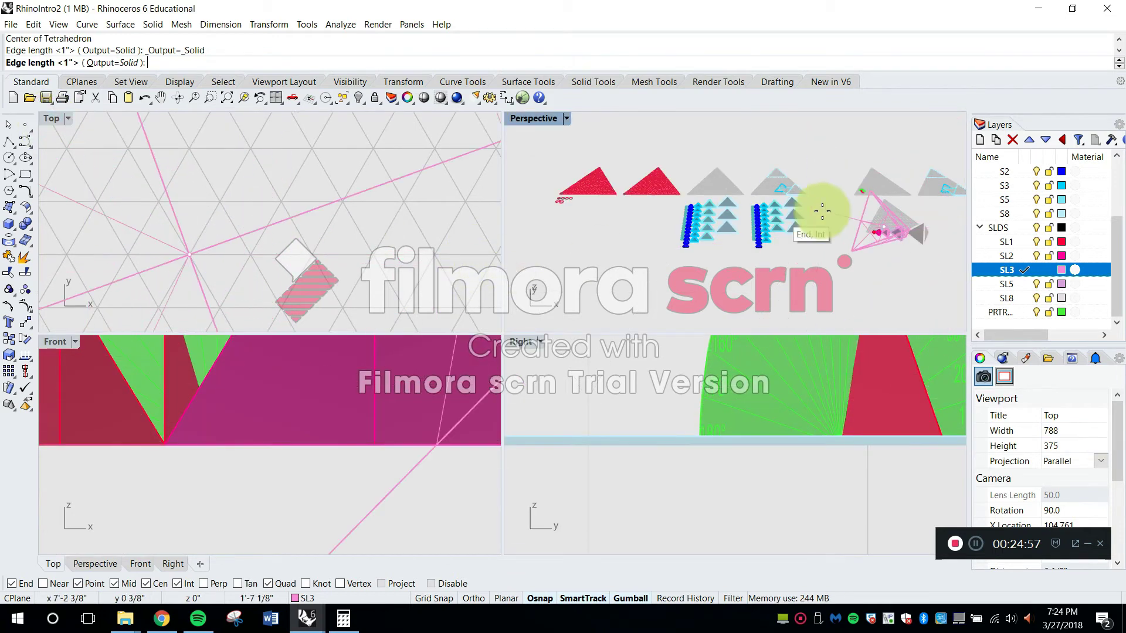
scroll(835, 215, "down", 8)
scroll(793, 226, "up", 20)
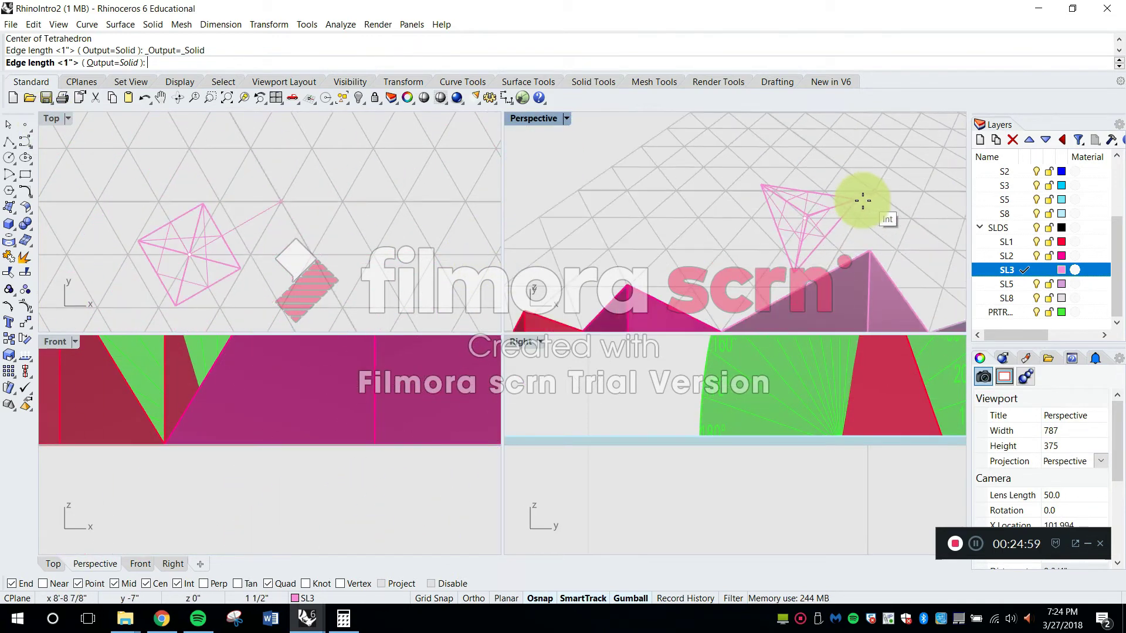
scroll(856, 203, "up", 7)
scroll(283, 246, "up", 8)
scroll(305, 240, "down", 10)
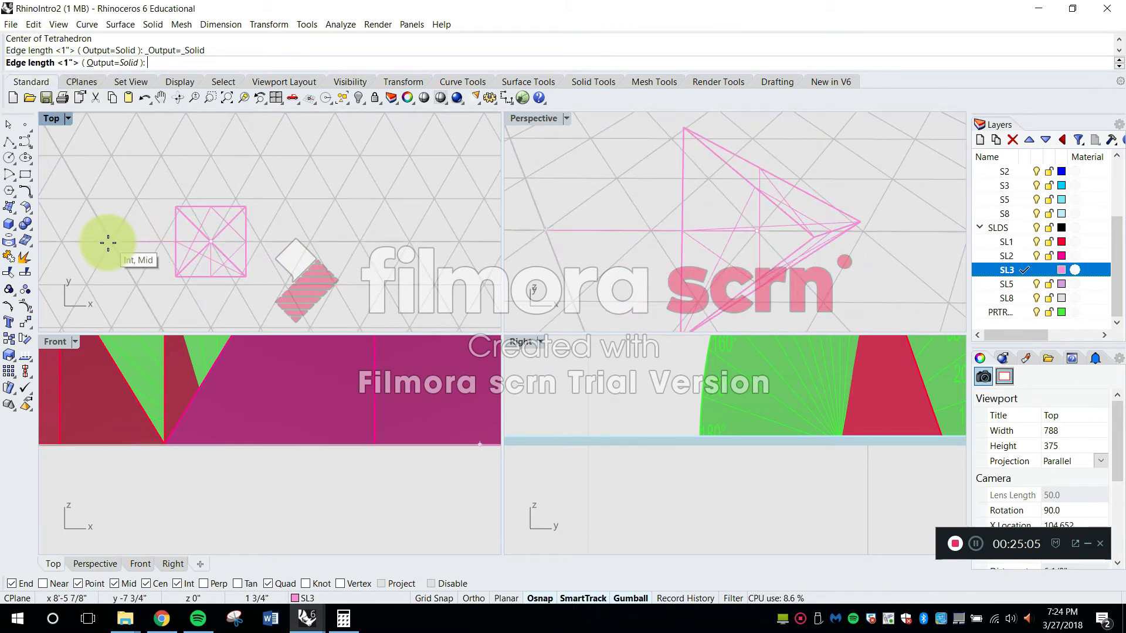
left_click(211, 322)
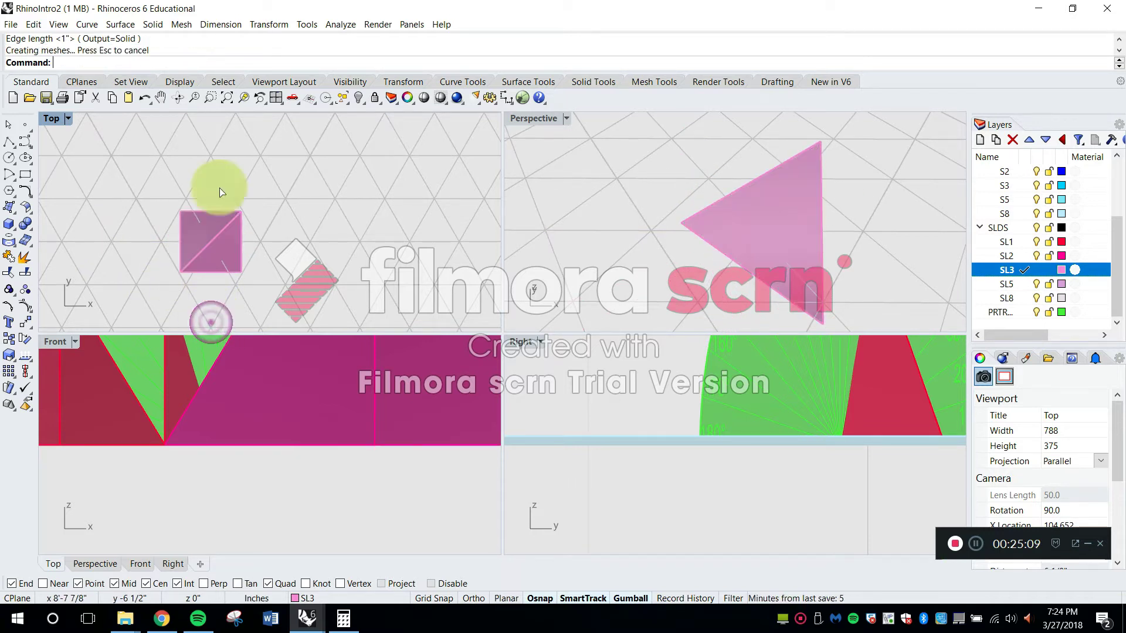
Move the tetrahedron by its lowest vertex onto a grid intersection so its bottom edge rests on the grid plane
right_click_drag(649, 269, 569, 125)
scroll(787, 181, "up", 3)
right_click_drag(804, 202, 845, 212)
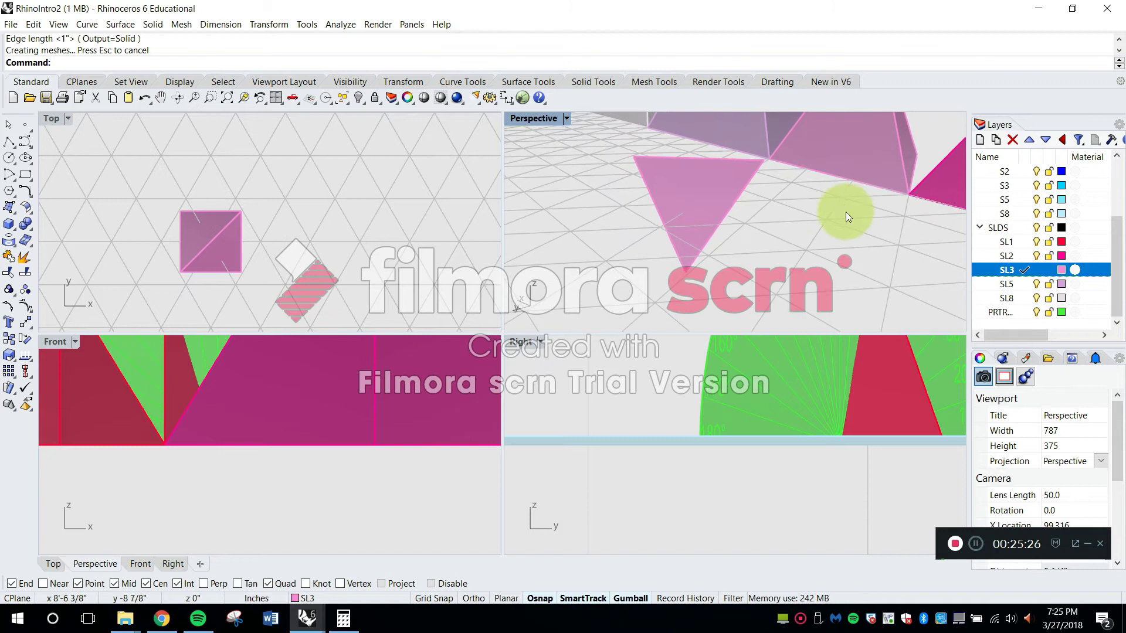
type("ove")
key("Return")
left_click(730, 160)
right_click_drag(730, 162, 734, 152)
key("Return")
left_click(680, 252)
scroll(688, 235, "down", 5)
right_click_drag(687, 279, 696, 198)
left_click(637, 263)
scroll(803, 141, "up", 5)
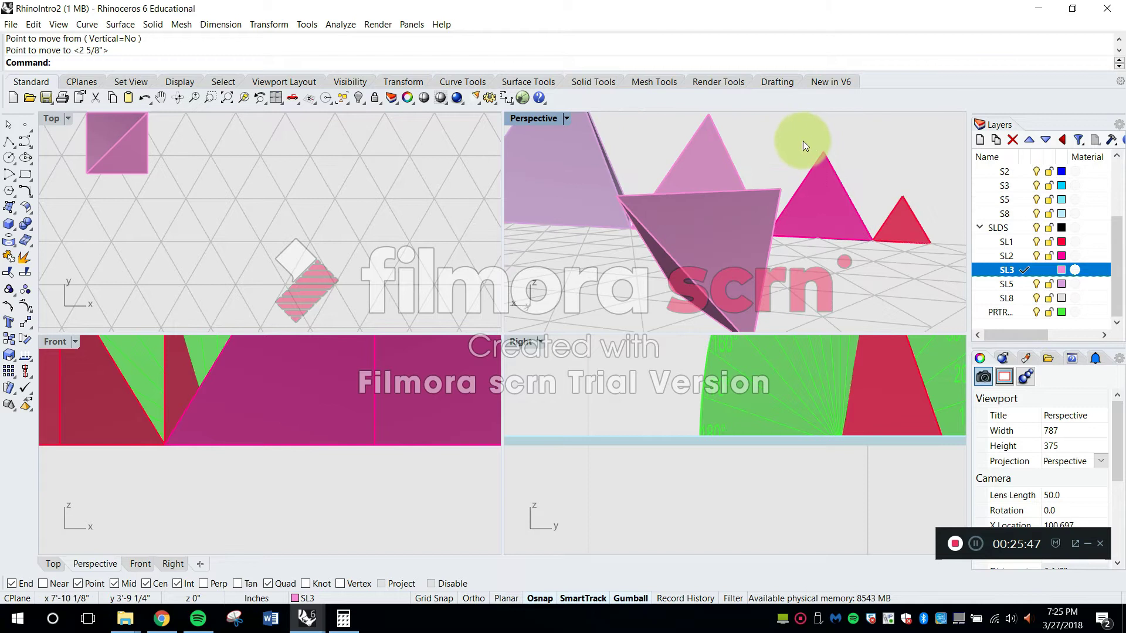
scroll(803, 141, "down", 3)
key("Escape")
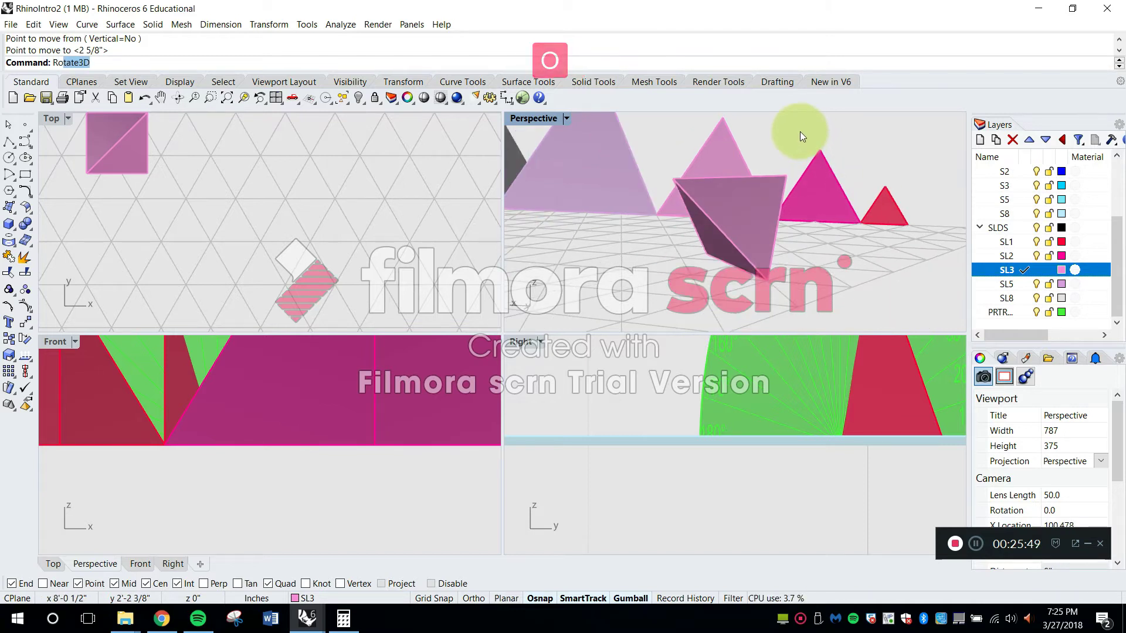
Rotate the tetrahedron in 3D about its bottom edge until one face lies flat on the grid plane
type("Ro")
key("Return")
right_click_drag(732, 217, 754, 219)
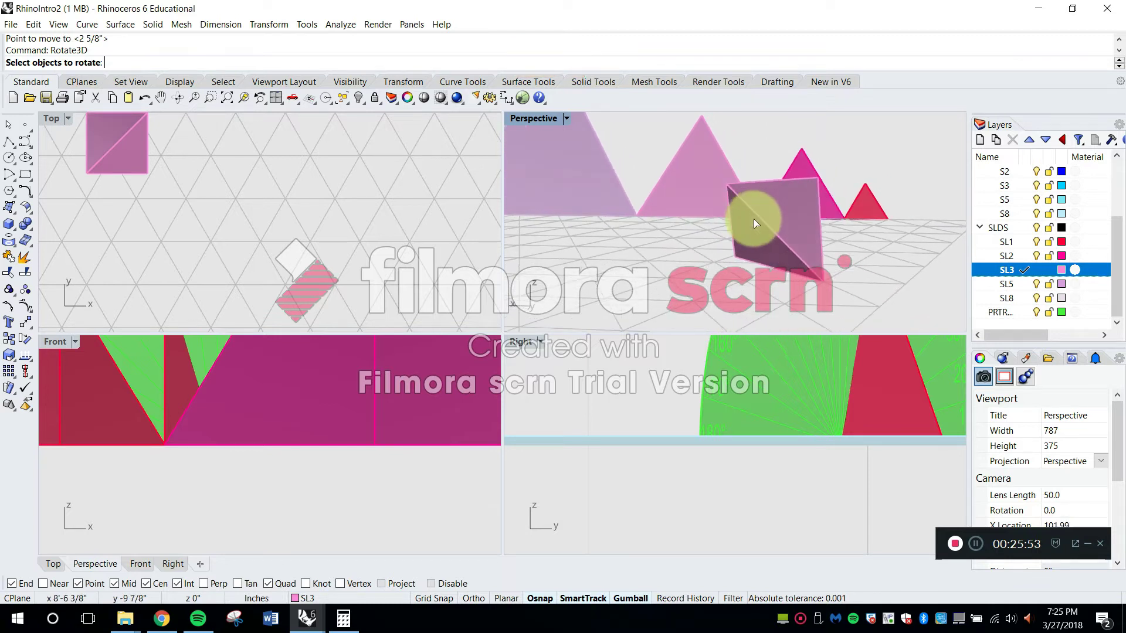
left_click(769, 197)
scroll(813, 266, "up", 2)
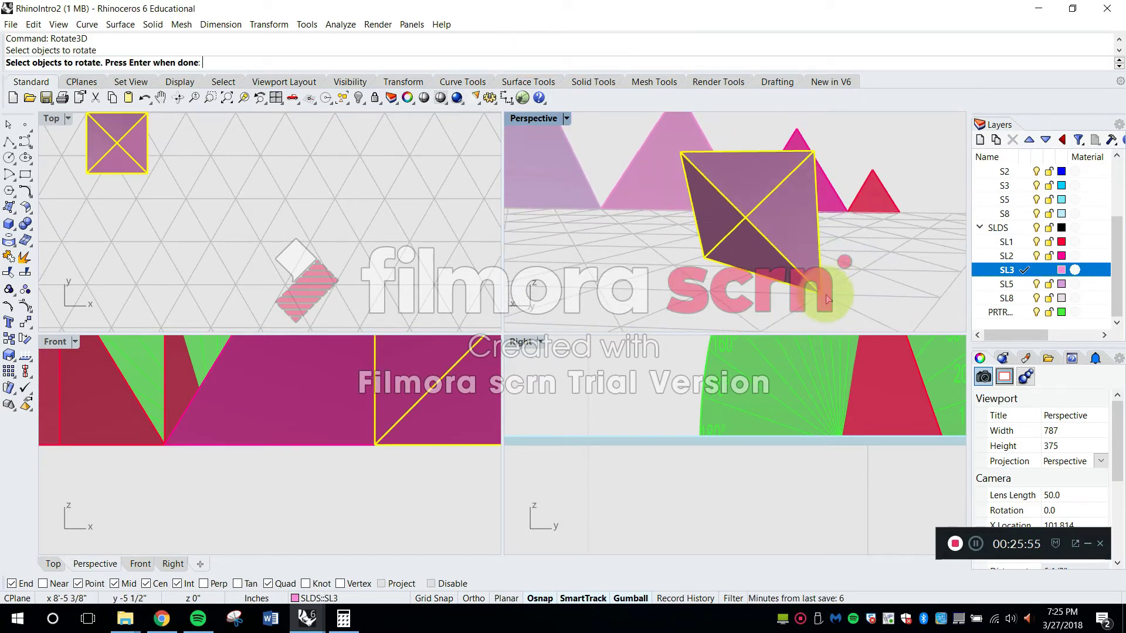
key("Return")
left_click(820, 290)
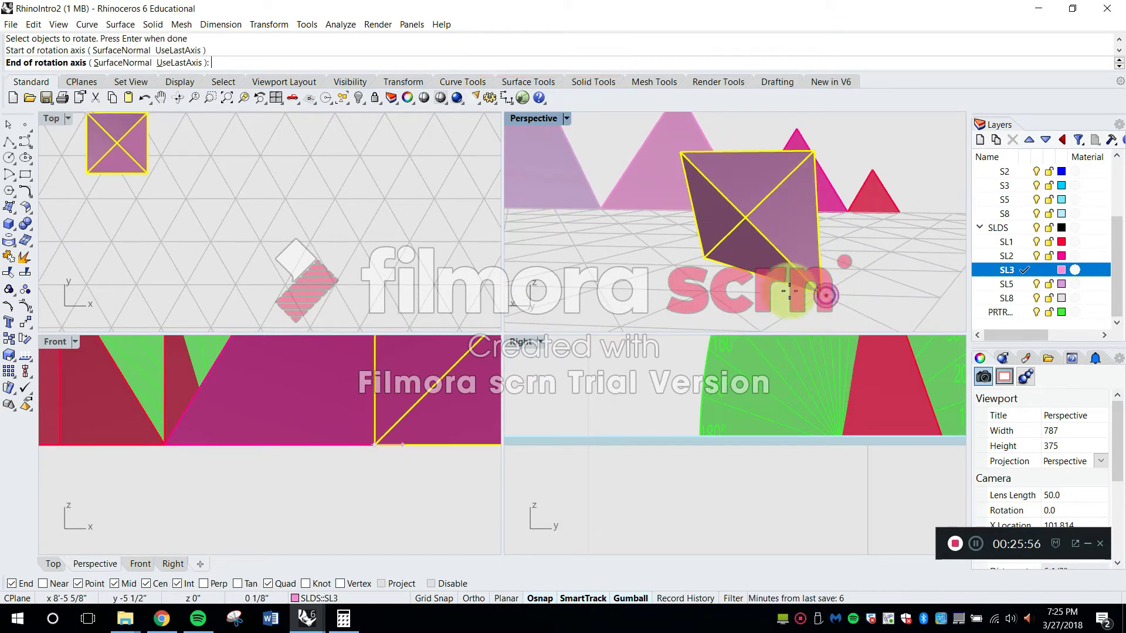
left_click(706, 258)
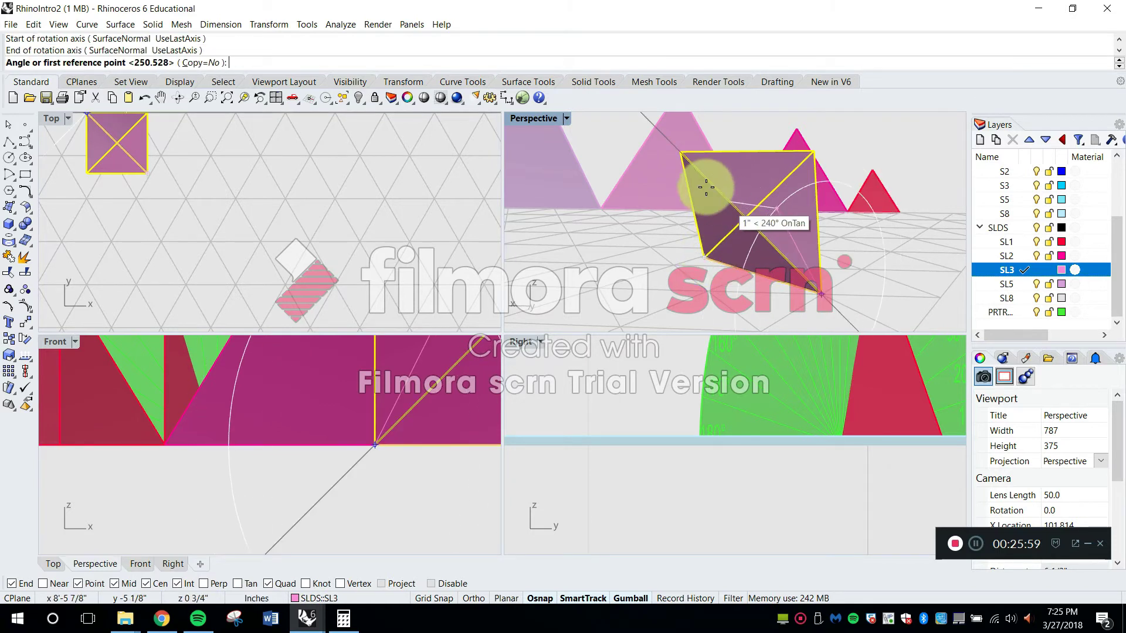
left_click(679, 152)
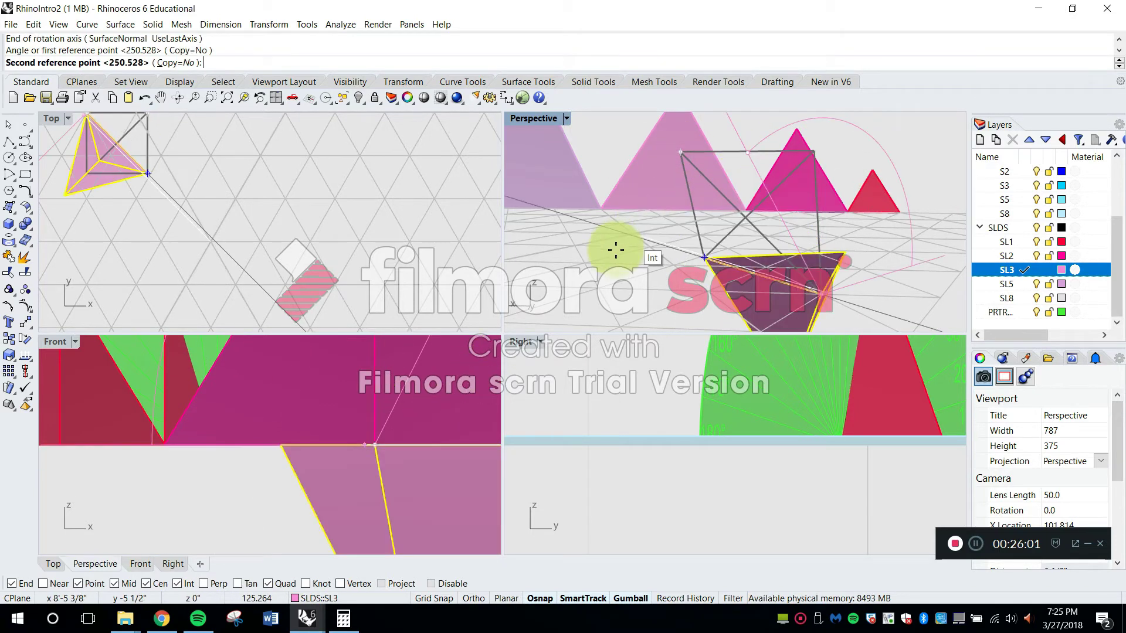
left_click(598, 287)
right_click_drag(598, 288, 732, 212)
Undo the tetrahedron's 3D rotation and its move onto the grid plane
key("ctrl")
key("ctrl+z")
key("ctrl+z")
left_click(916, 242)
right_click_drag(916, 241, 810, 201)
scroll(717, 220, "up", 3)
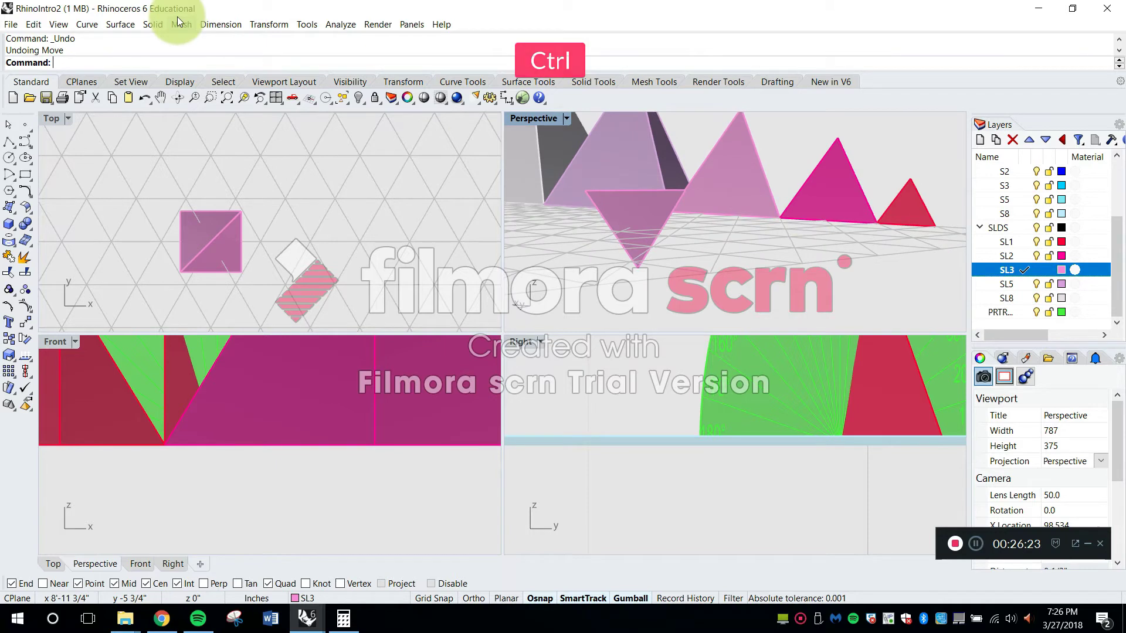
Redo the tetrahedron's move and 3D rotation
key("ctrl+y")
key("ctrl+y")
key("ctrl+y")
right_click_drag(698, 211, 732, 251)
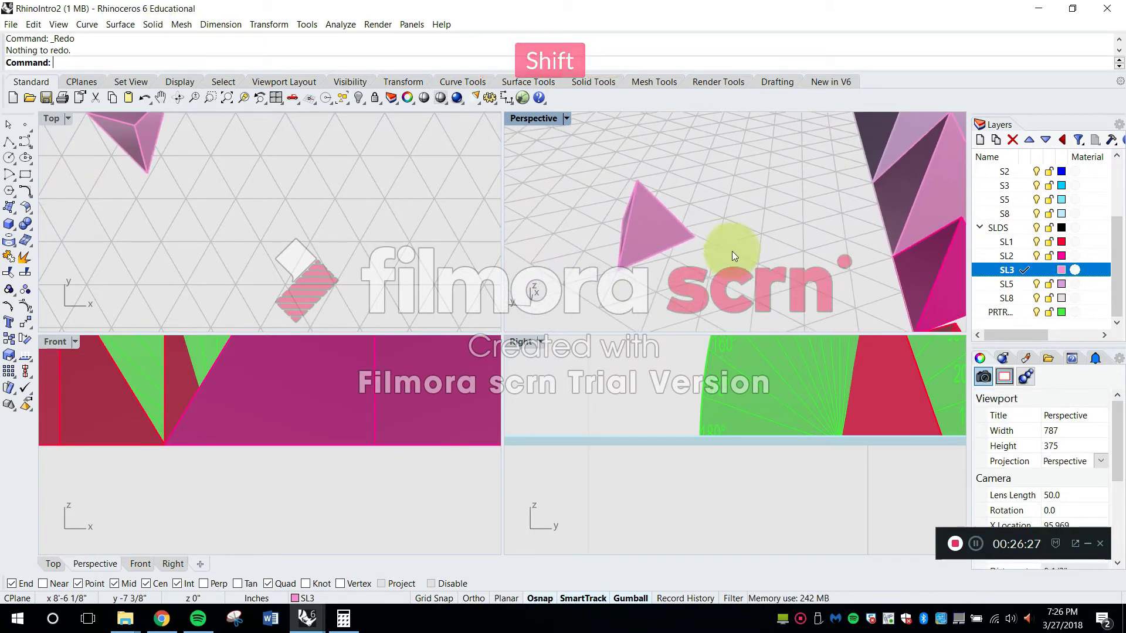
Rotate the flat-lying tetrahedron by -15° about a base corner so its base edges align with the triangular grid
scroll(647, 259, "up", 5)
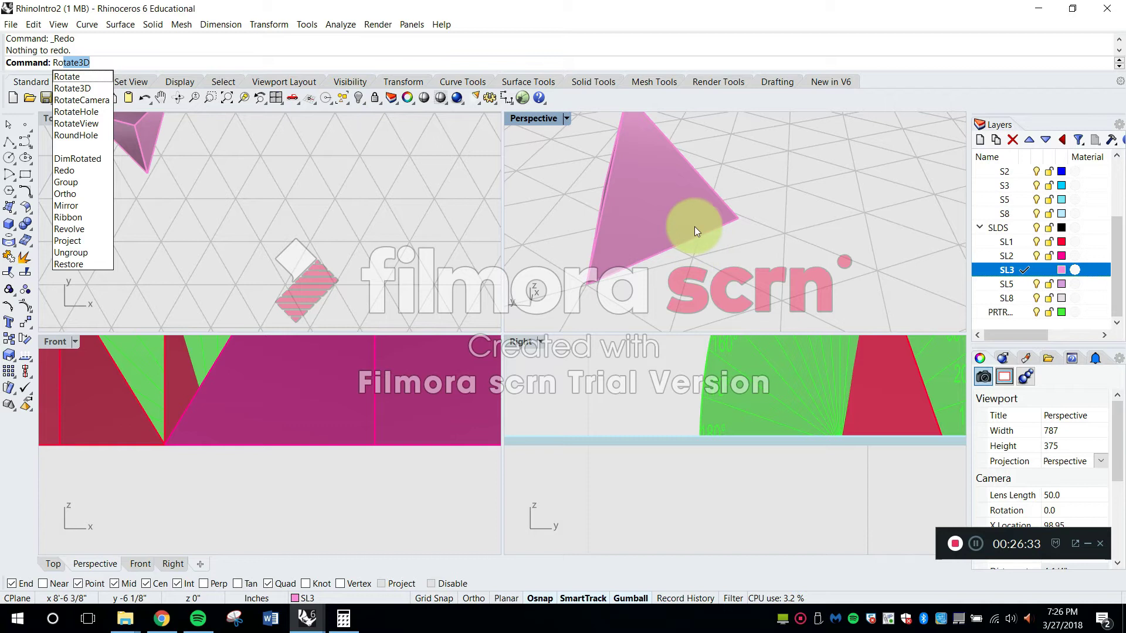
key("Escape")
type("R")
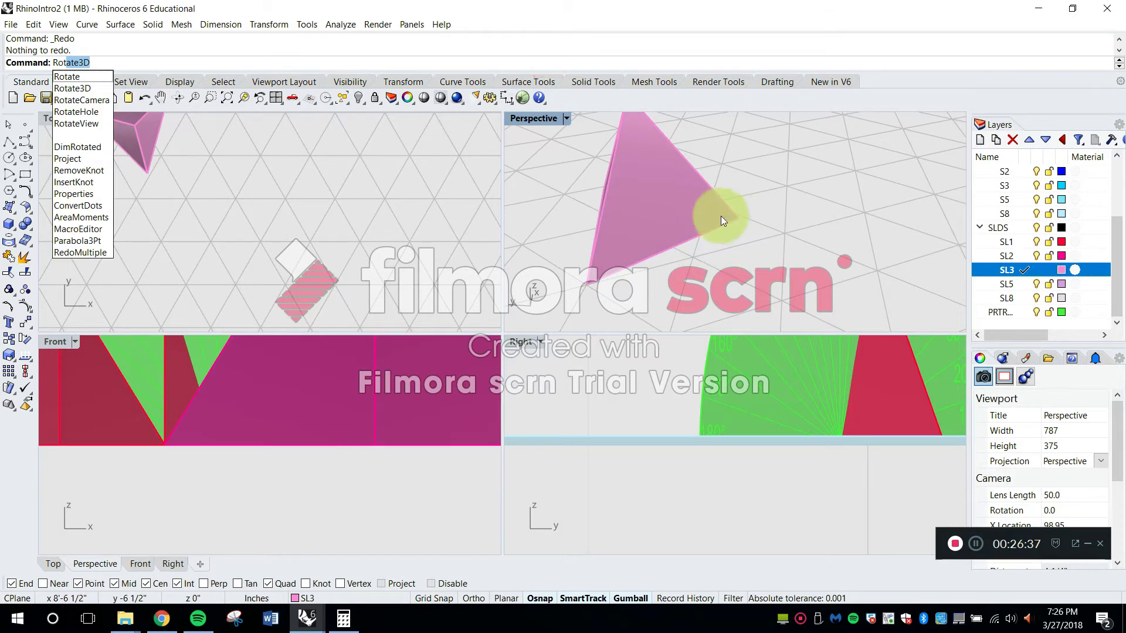
left_click(69, 77)
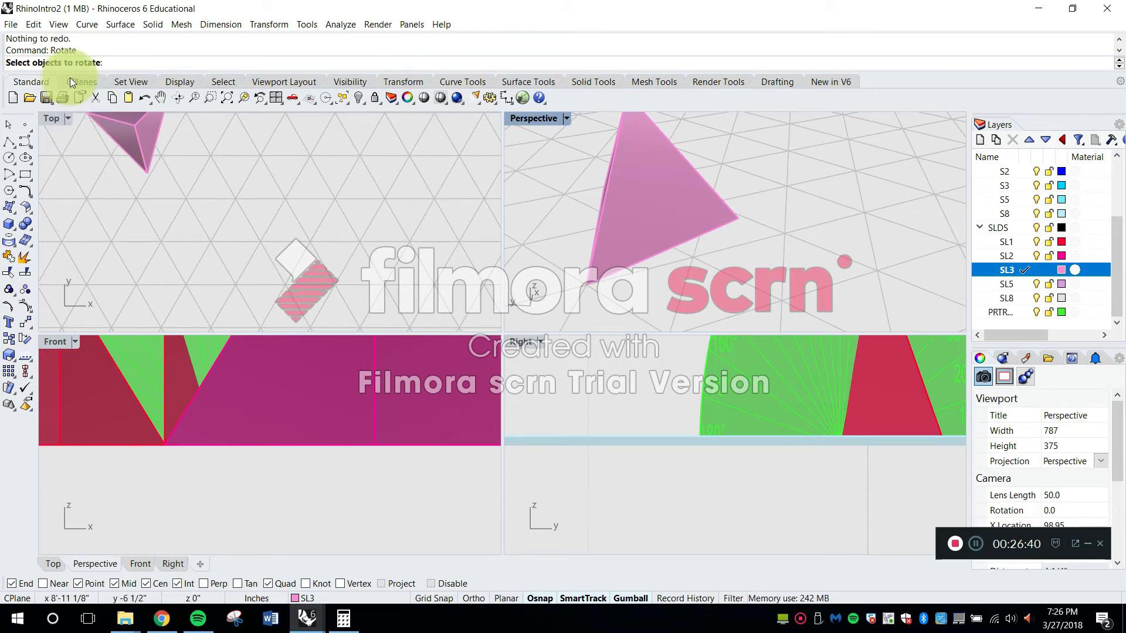
left_click(712, 263)
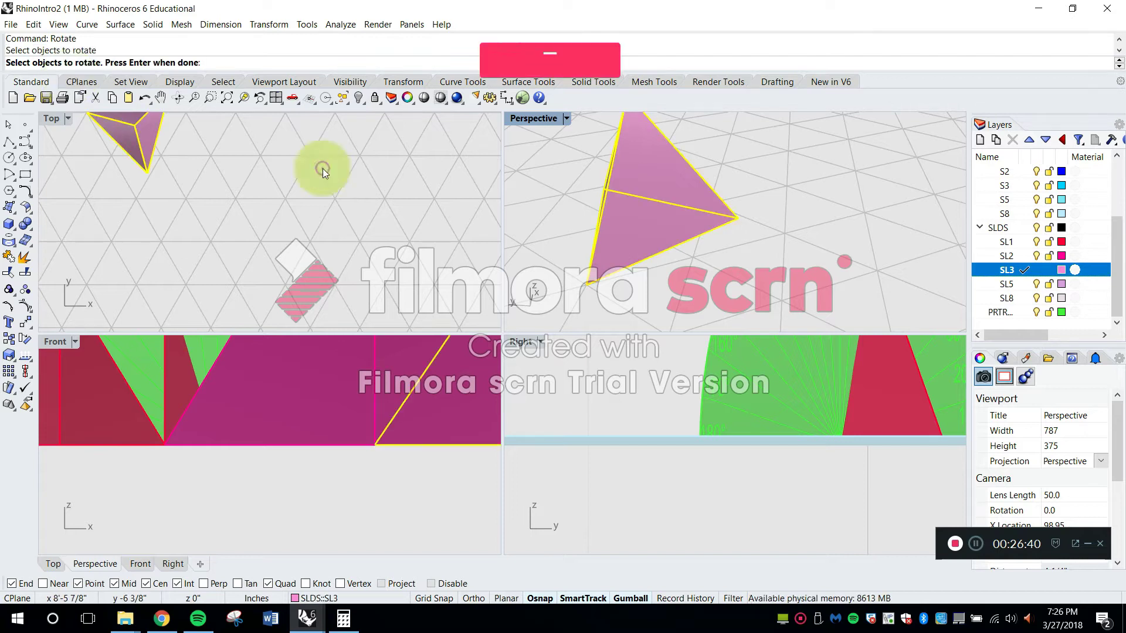
key("space")
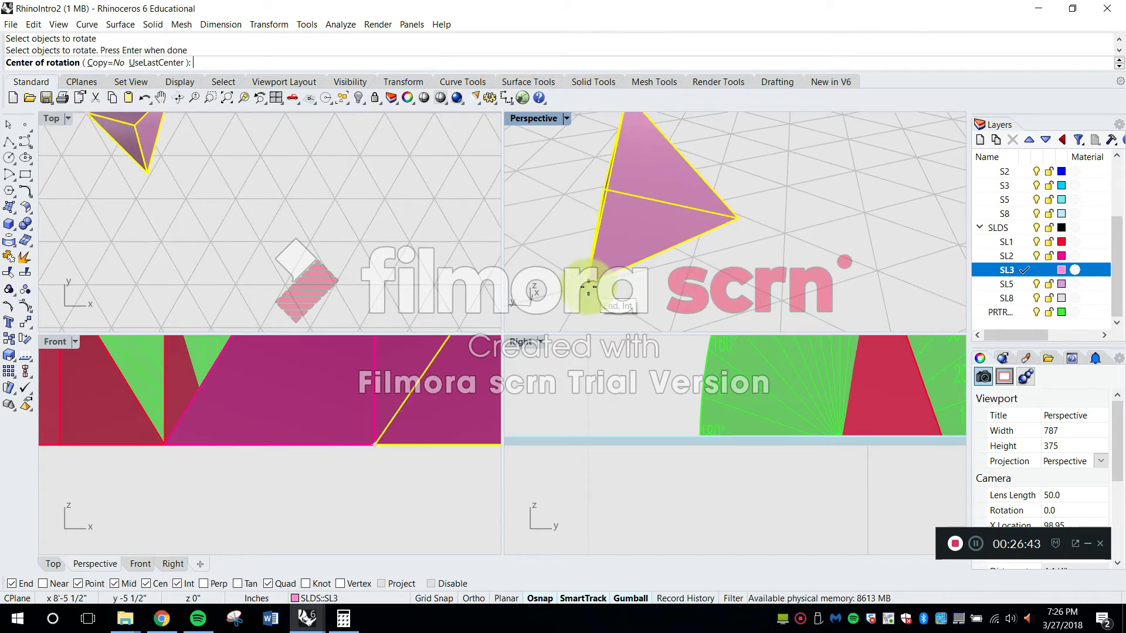
left_click(588, 287)
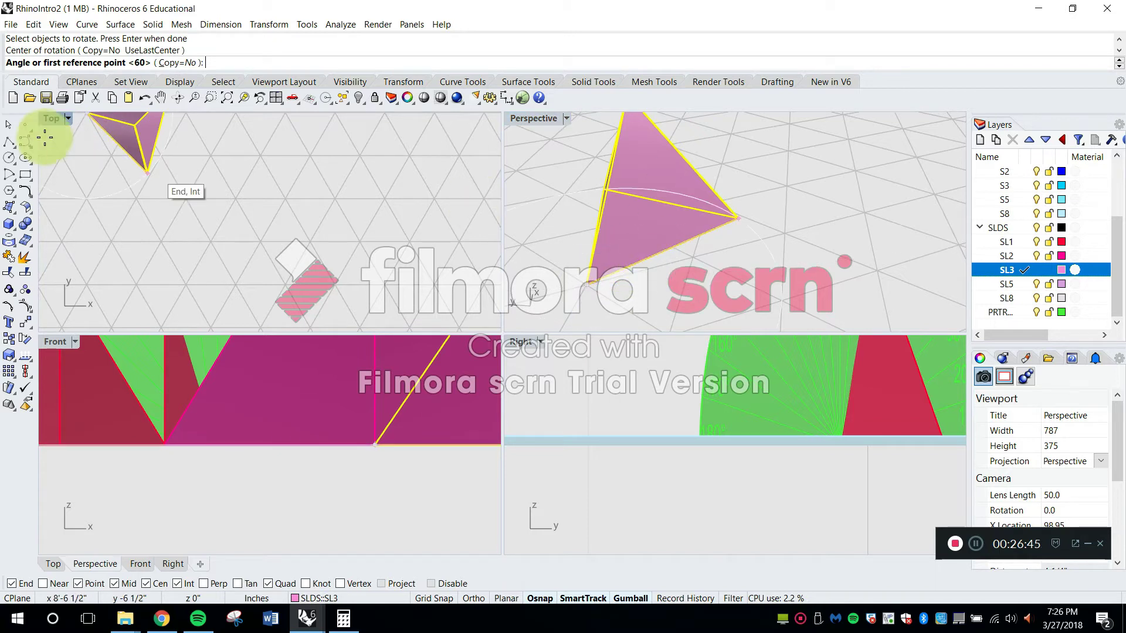
left_click(736, 218)
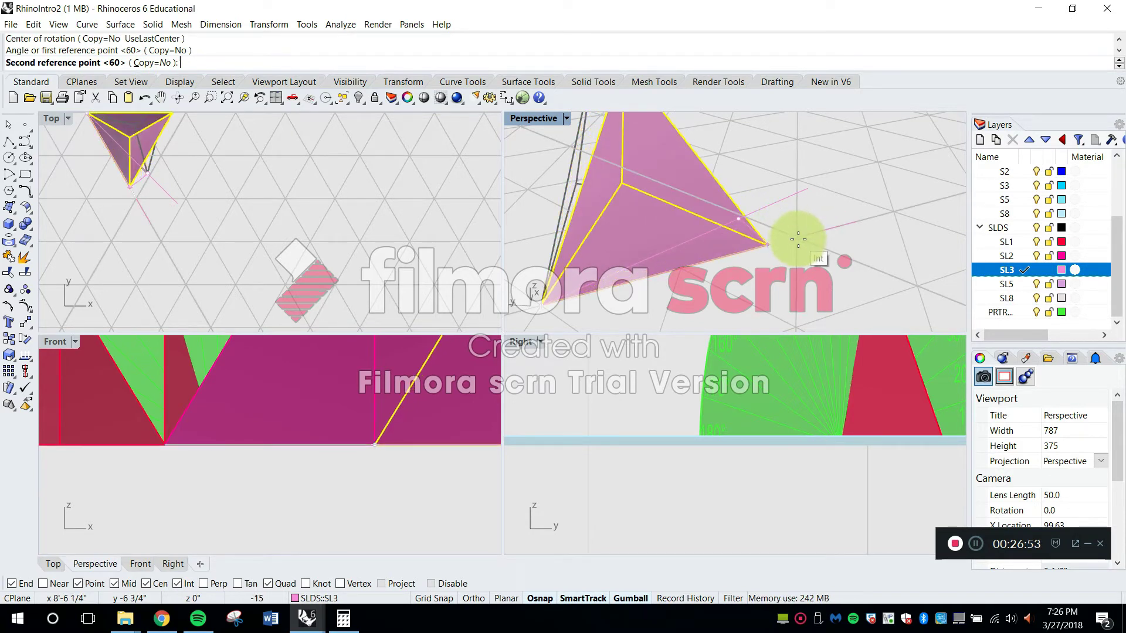
left_click(769, 245)
Set the Perspective viewport's display mode to Ghosted to see through the tetrahedron
right_click_drag(768, 247, 842, 234)
left_click(572, 121)
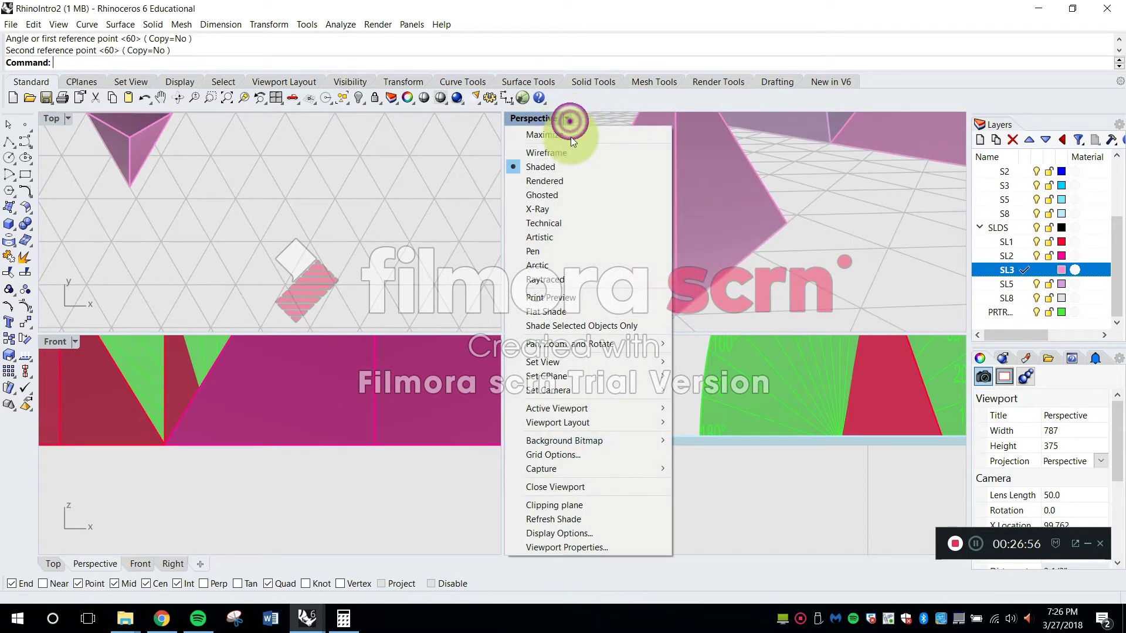
left_click(572, 183)
right_click_drag(684, 230, 713, 266)
Scale the aligned tetrahedron down about a base corner so its base edge spans exactly one triangular grid cell
type("Scale")
key("Return")
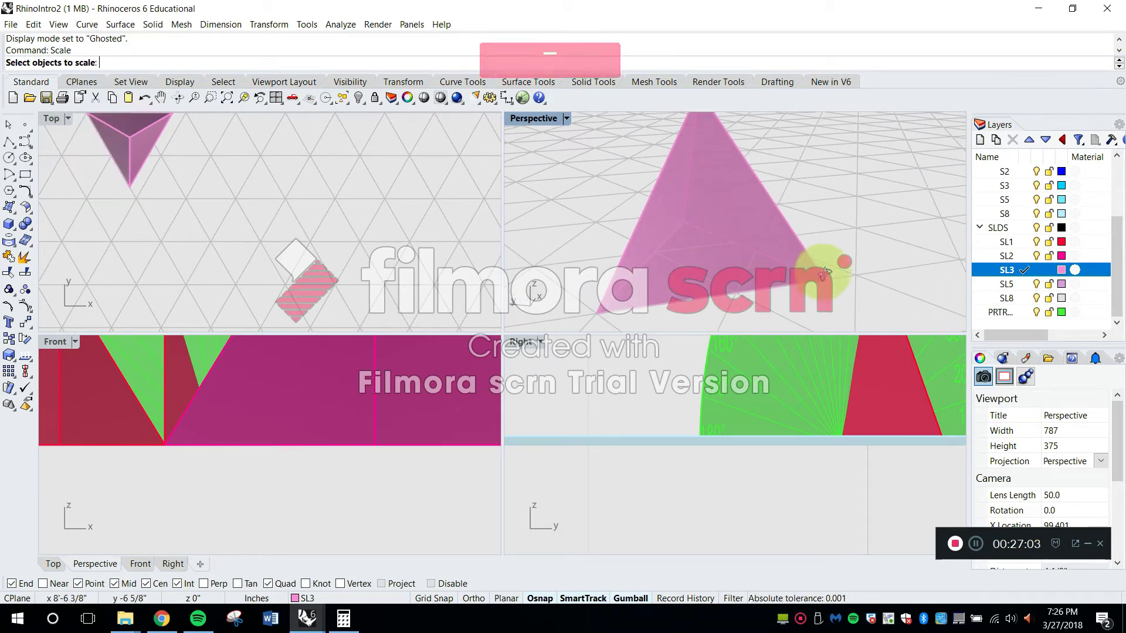
right_click_drag(715, 270, 829, 277)
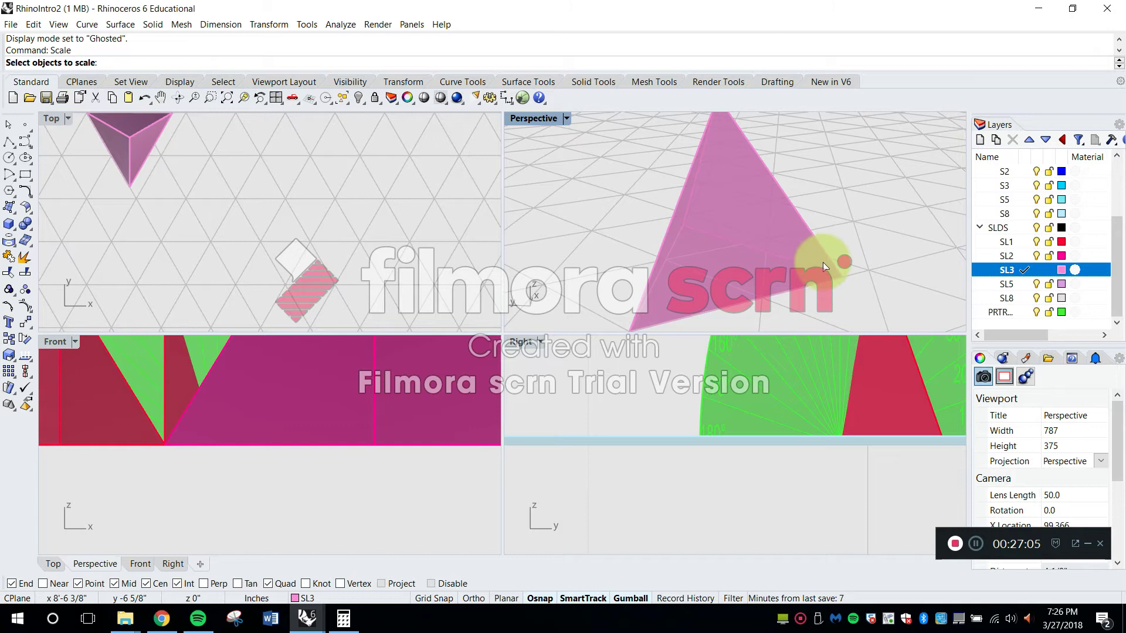
left_click(822, 264)
right_click_drag(692, 290, 697, 285, "shift")
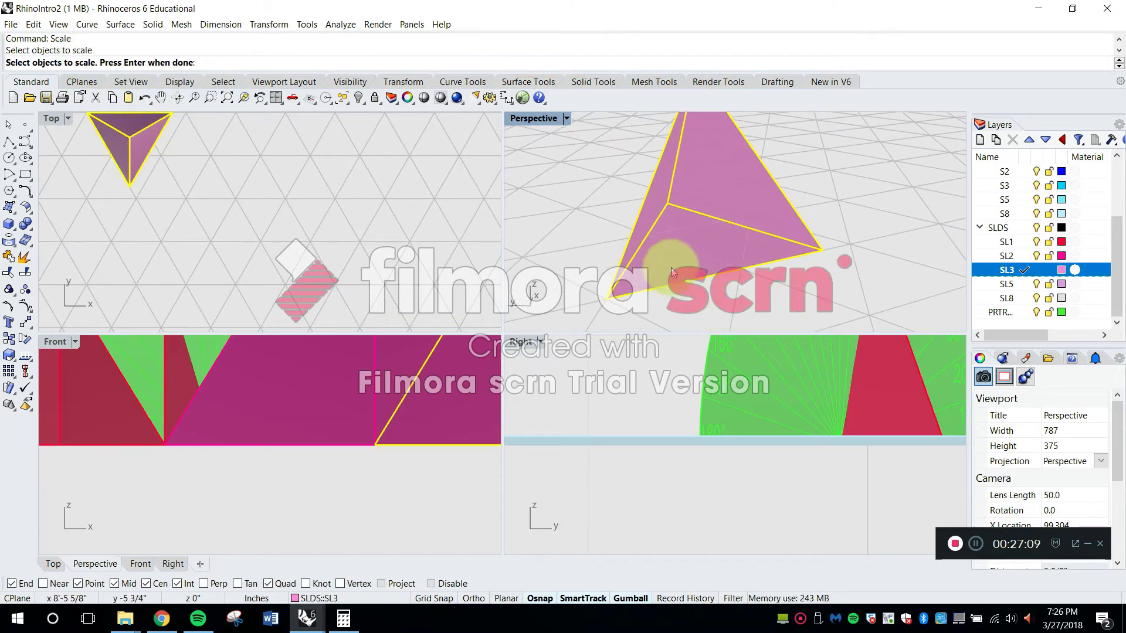
right_click(737, 238)
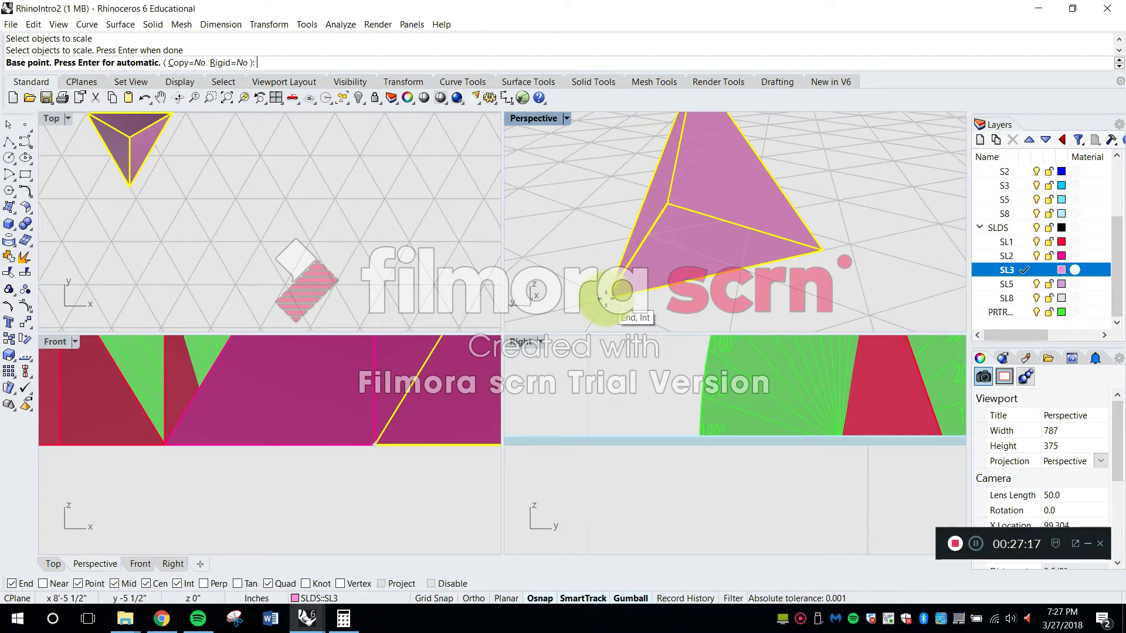
left_click(607, 298)
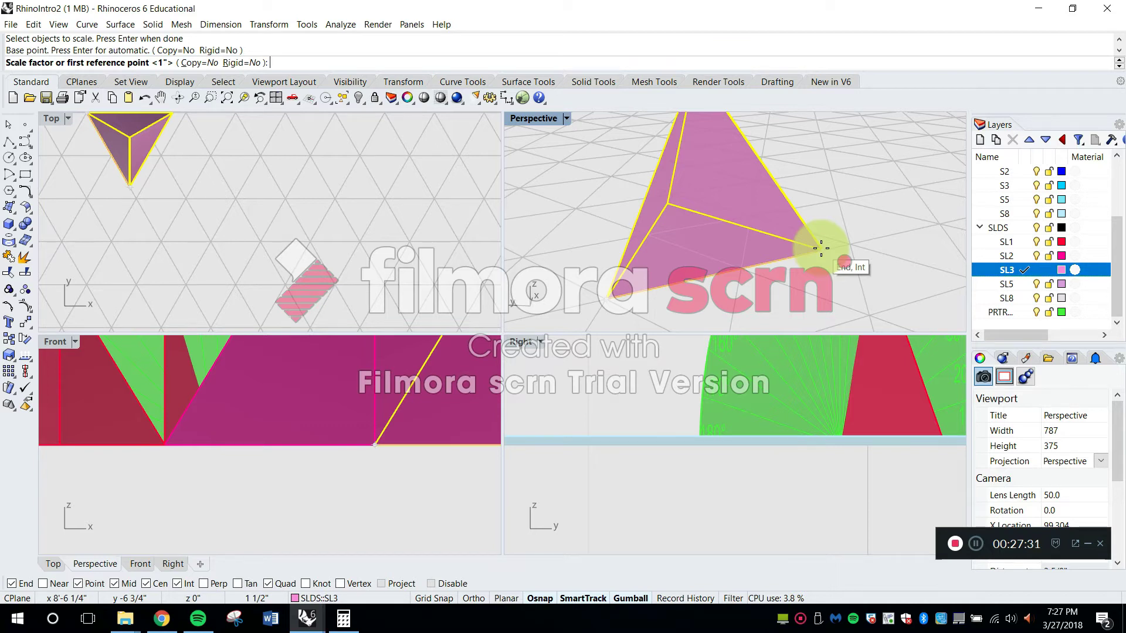
left_click(821, 248)
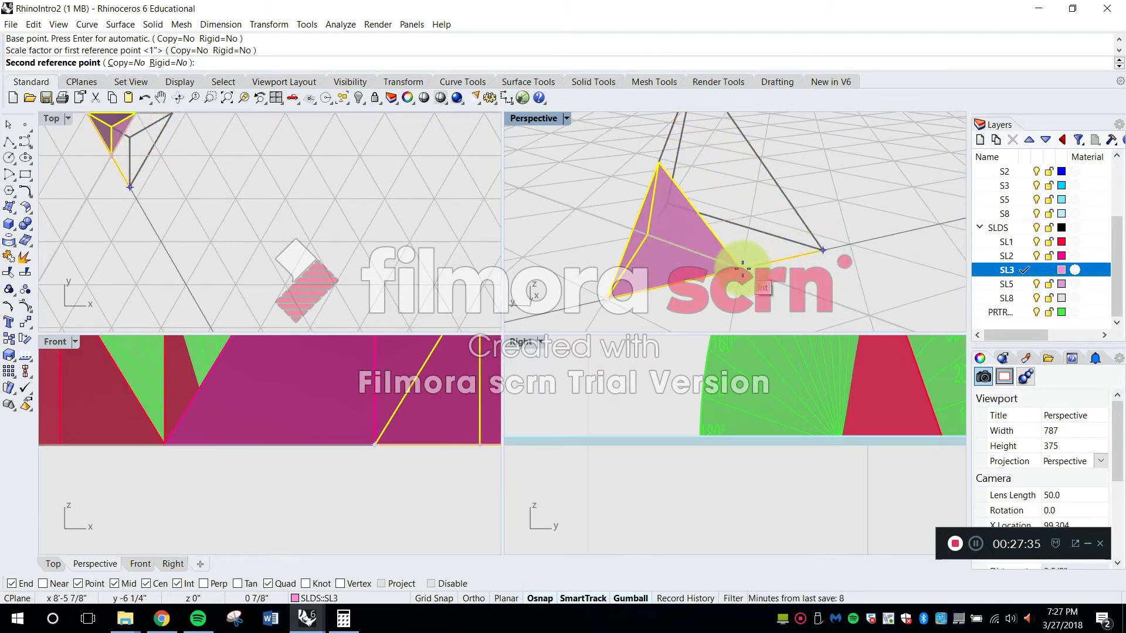
left_click(742, 268)
Move the scaled one-cell tetrahedron to layer SL1
right_click_drag(787, 252, 743, 215)
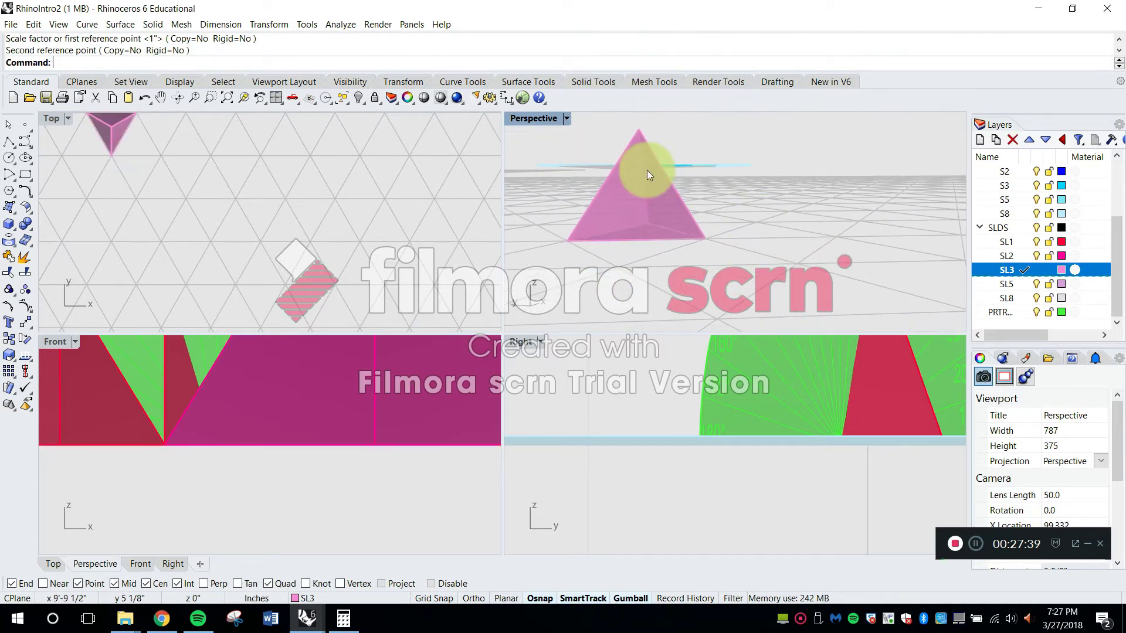
left_click(656, 171)
left_click(709, 122)
right_click_drag(648, 179, 692, 171)
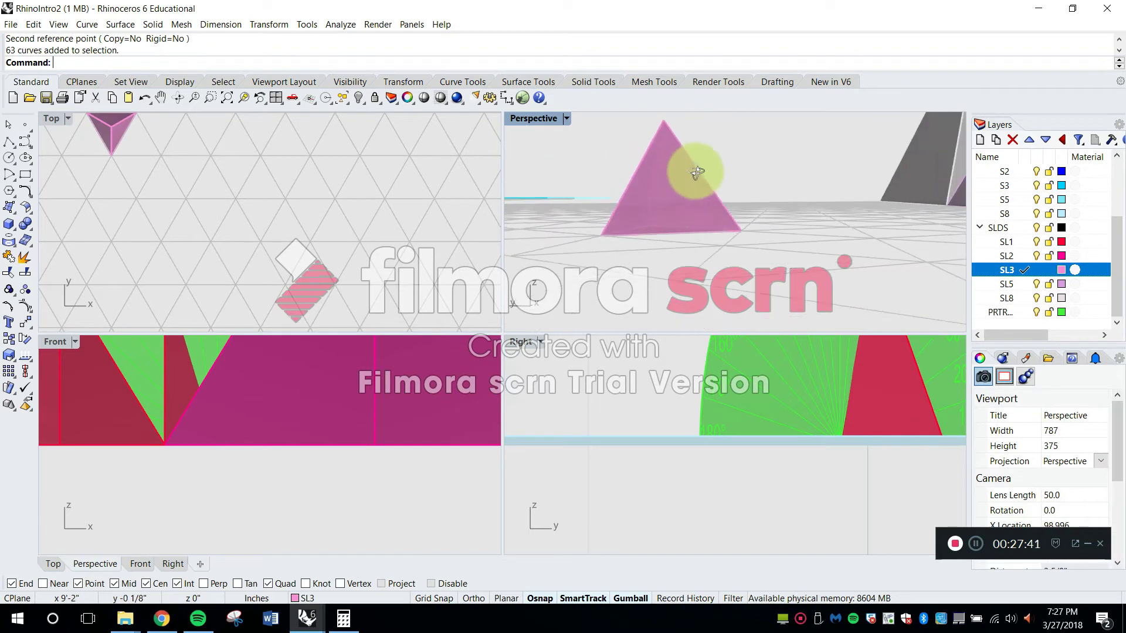
left_click(692, 175)
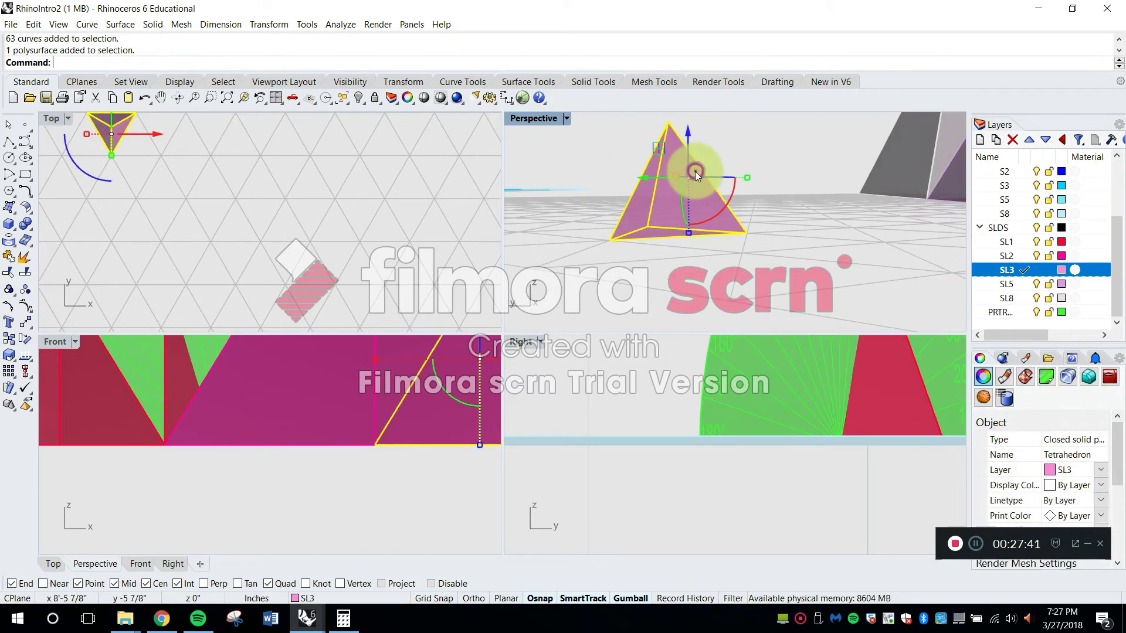
left_click(367, 598)
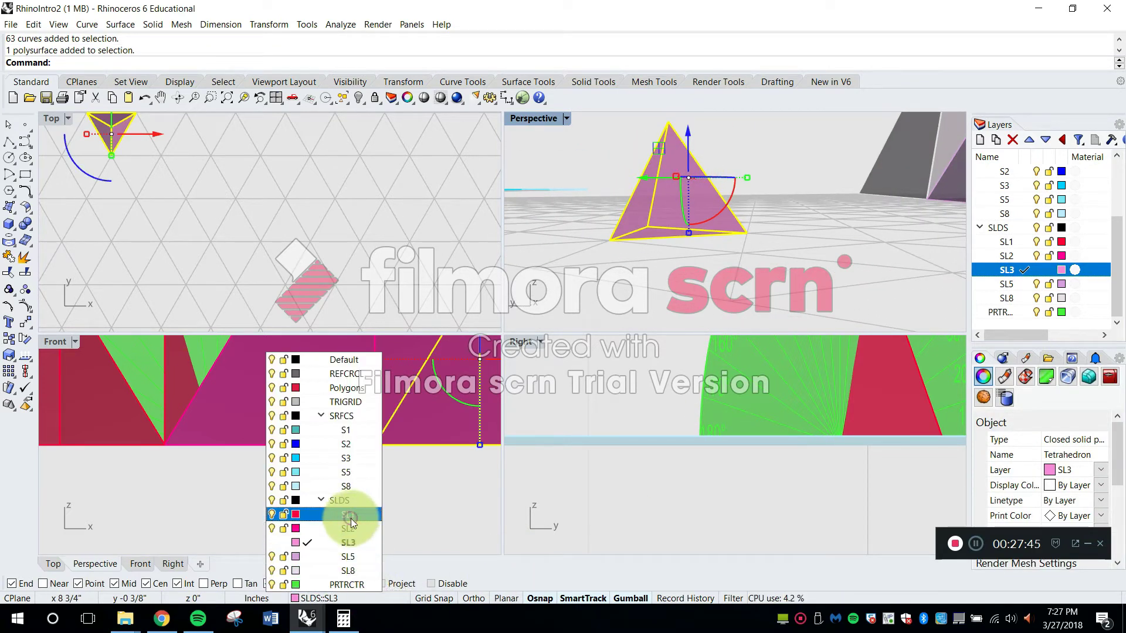
left_click(351, 519)
left_click(726, 256)
mouse_move(727, 255)
right_mouse_down()
mouse_move(719, 227)
mouse_move(709, 251)
right_mouse_up()
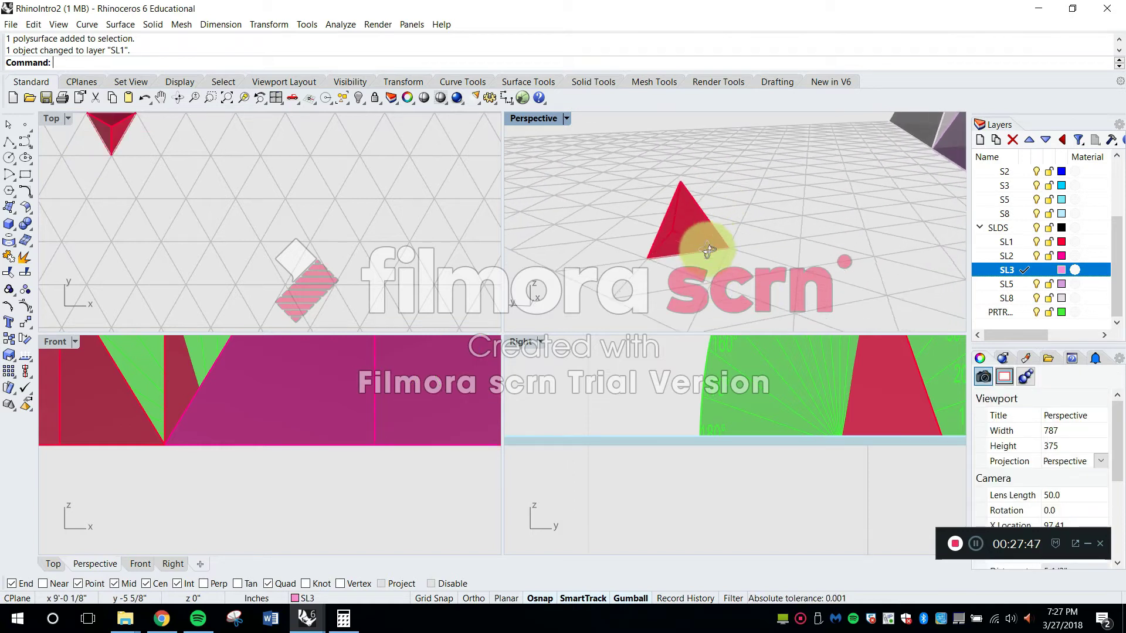
Maximize the Perspective viewport and examine the small tetrahedron's apex and base up close
double_click(532, 118)
right_click_drag(551, 164, 527, 287)
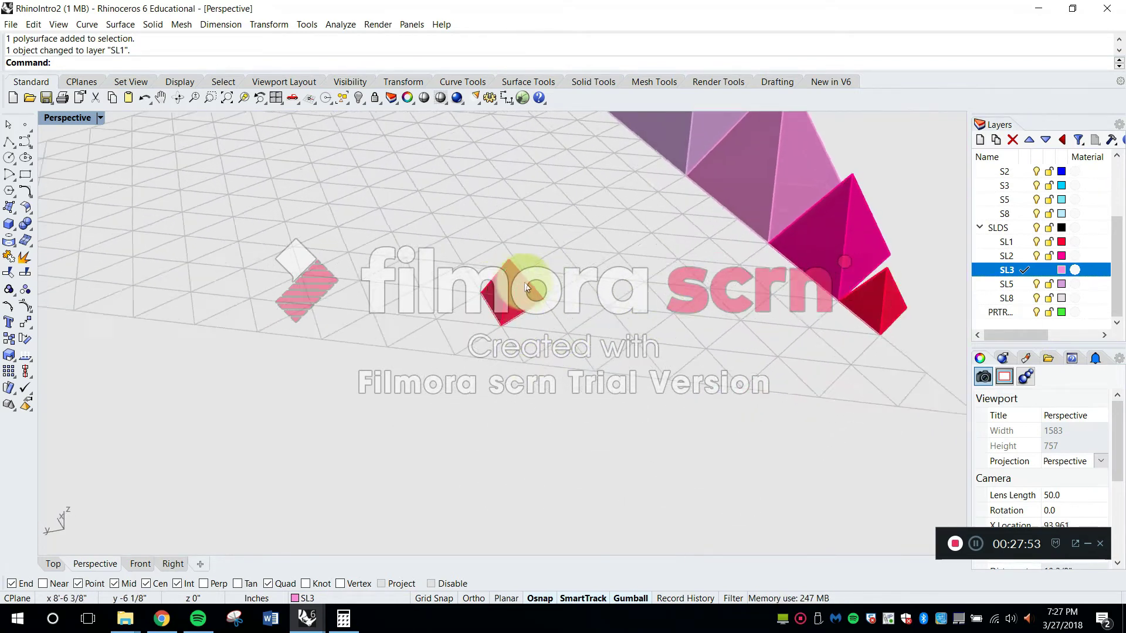
scroll(525, 285, "up", 7)
scroll(460, 197, "up", 3)
scroll(479, 202, "up", 3)
scroll(453, 180, "down", 2)
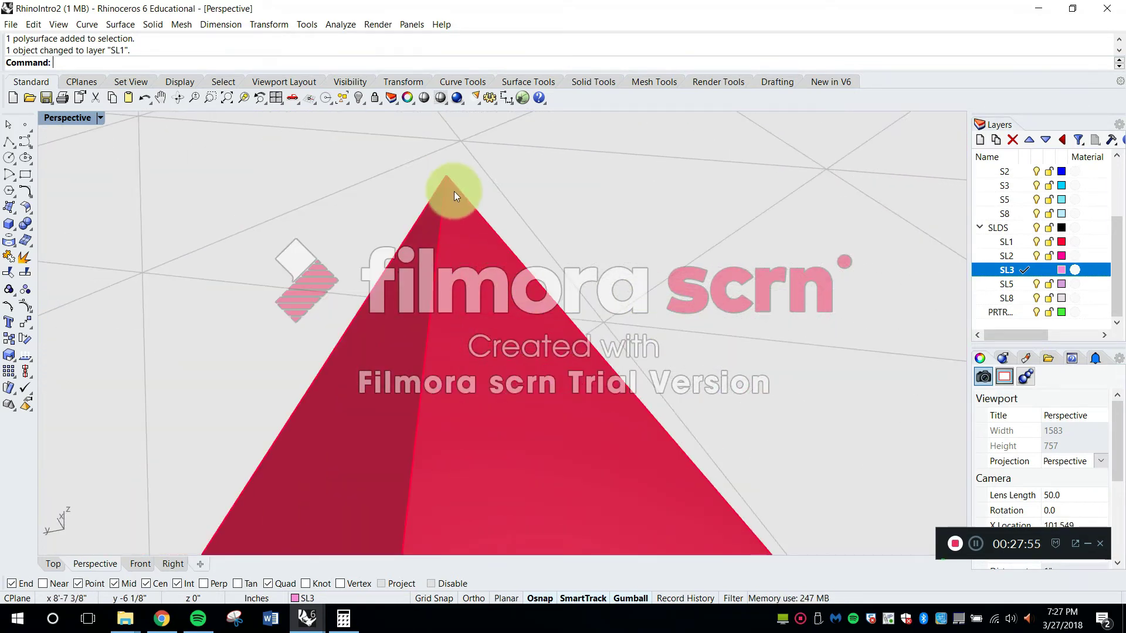
scroll(463, 190, "down", 4)
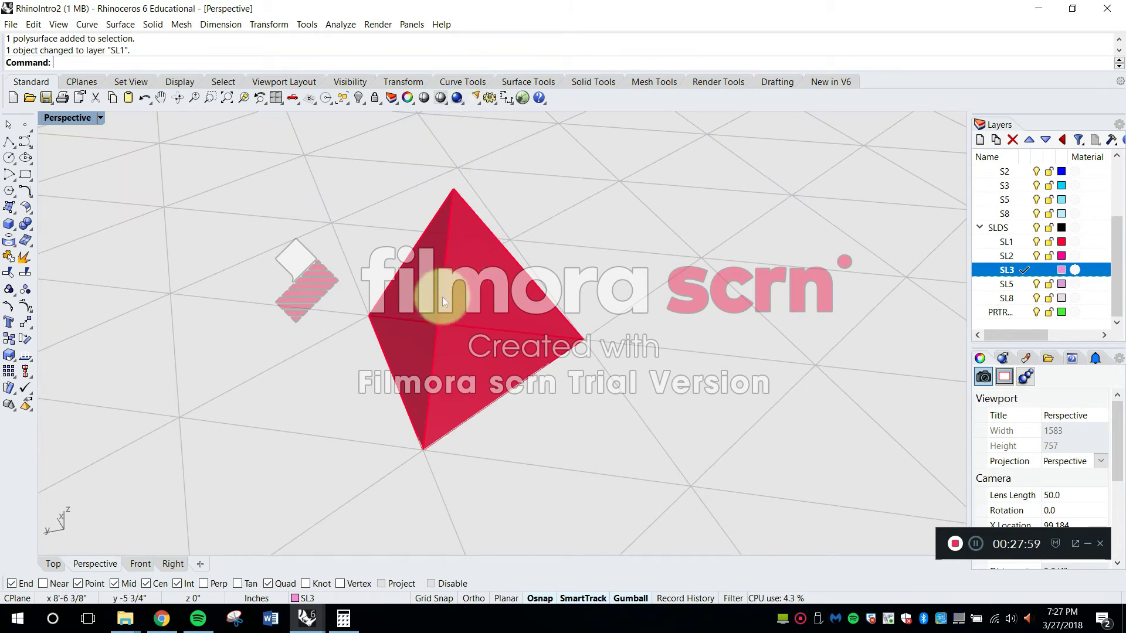
scroll(458, 191, "up", 5)
scroll(555, 221, "down", 6)
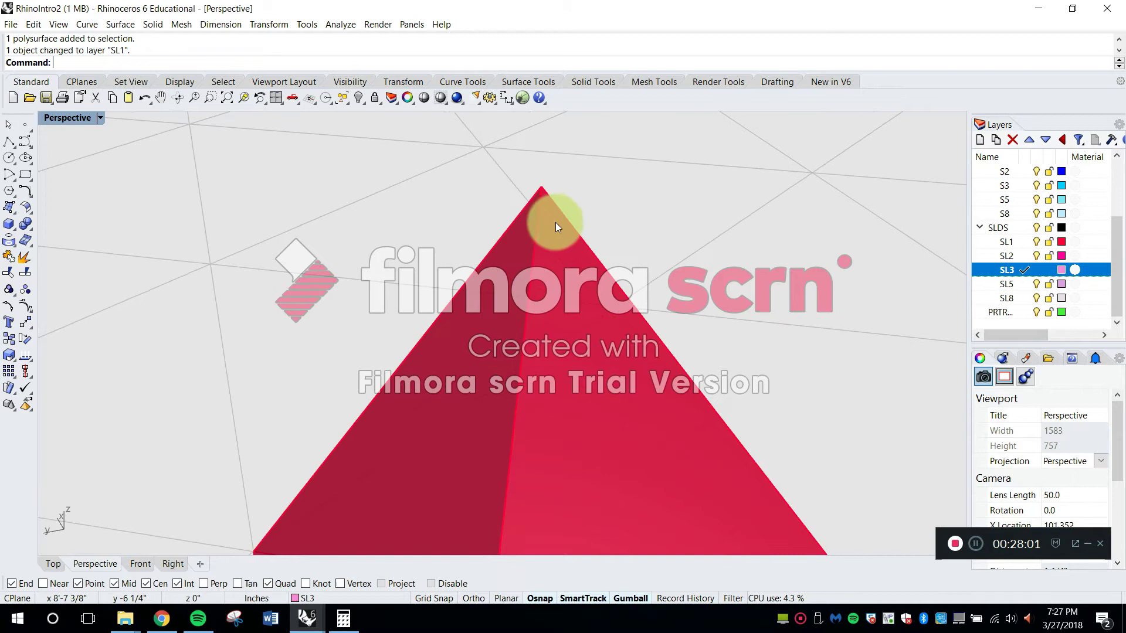
Compare the small tetrahedron with the row of hand-built pyramids at the grid's edge
right_click_drag(552, 257, 534, 323, "shift")
scroll(541, 262, "down", 7)
right_click_drag(636, 282, 551, 258)
right_click_drag(704, 326, 478, 381, "shift")
right_click_drag(545, 401, 622, 398)
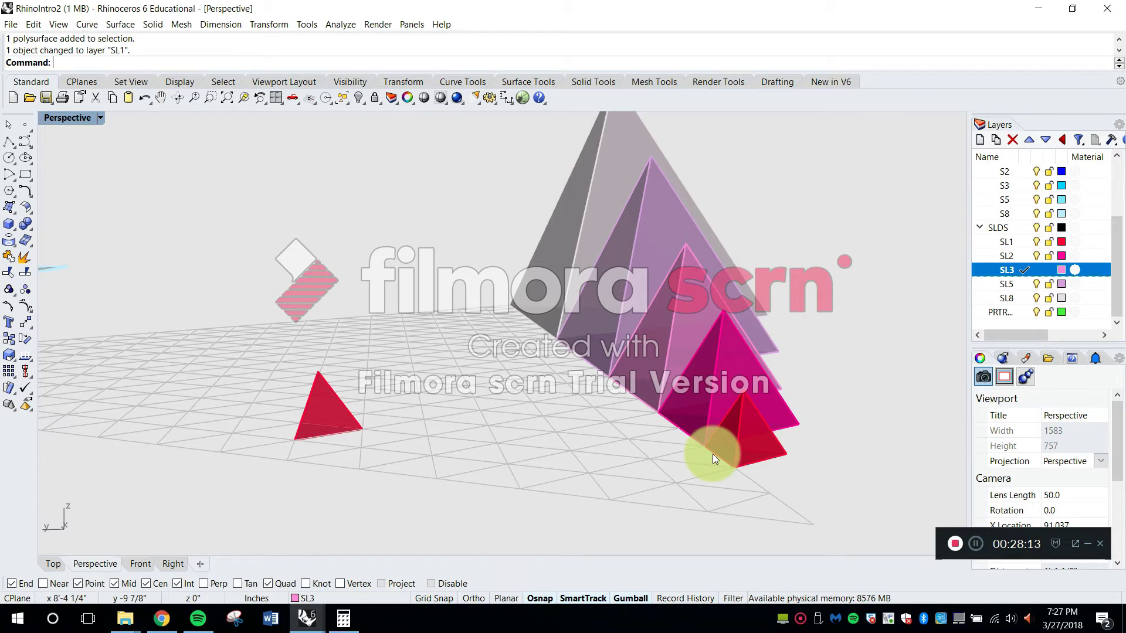
right_click_drag(728, 356, 765, 410)
right_click_drag(740, 355, 528, 417)
scroll(457, 420, "up", 7)
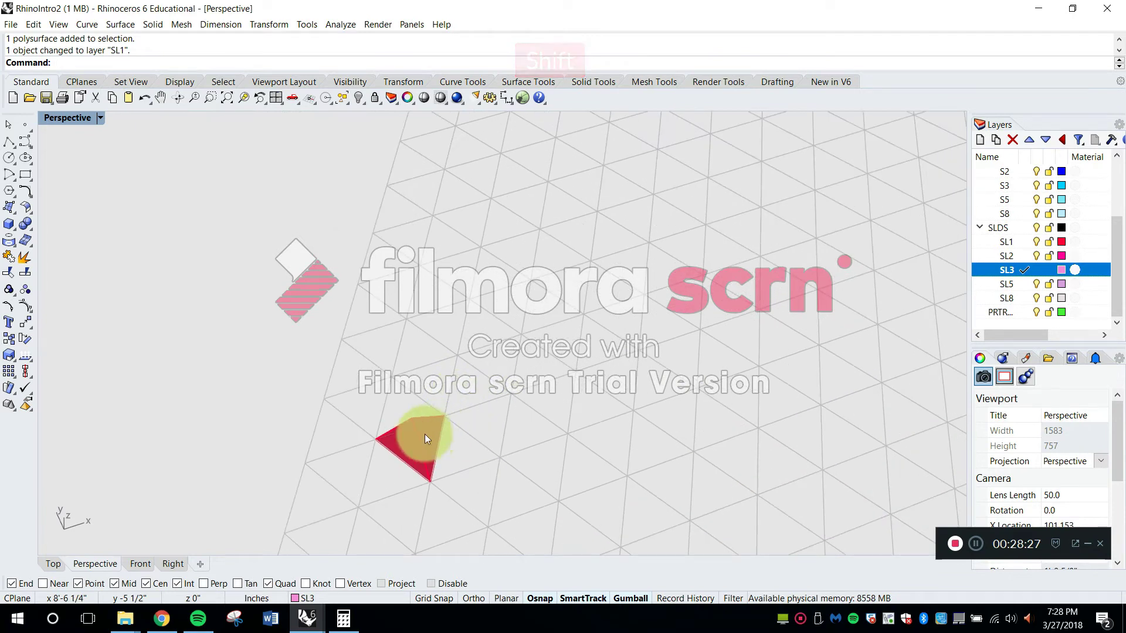
Copy the small tetrahedron from its base corner to the intersection two cells away along the same grid line
right_click_drag(427, 447, 475, 333, "shift")
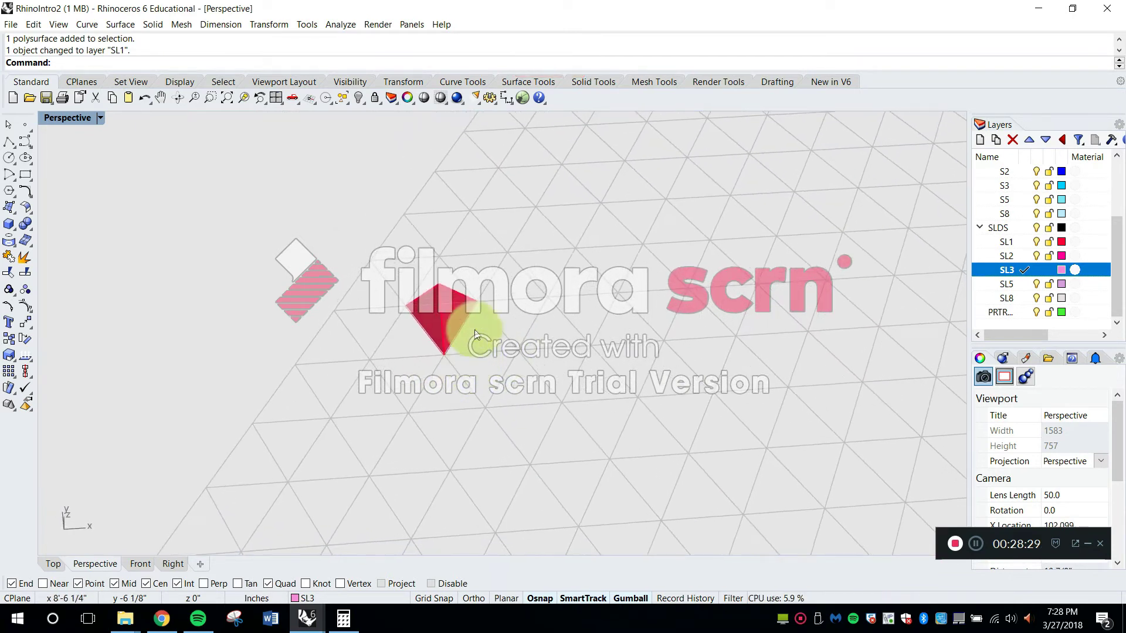
scroll(456, 301, "up", 8)
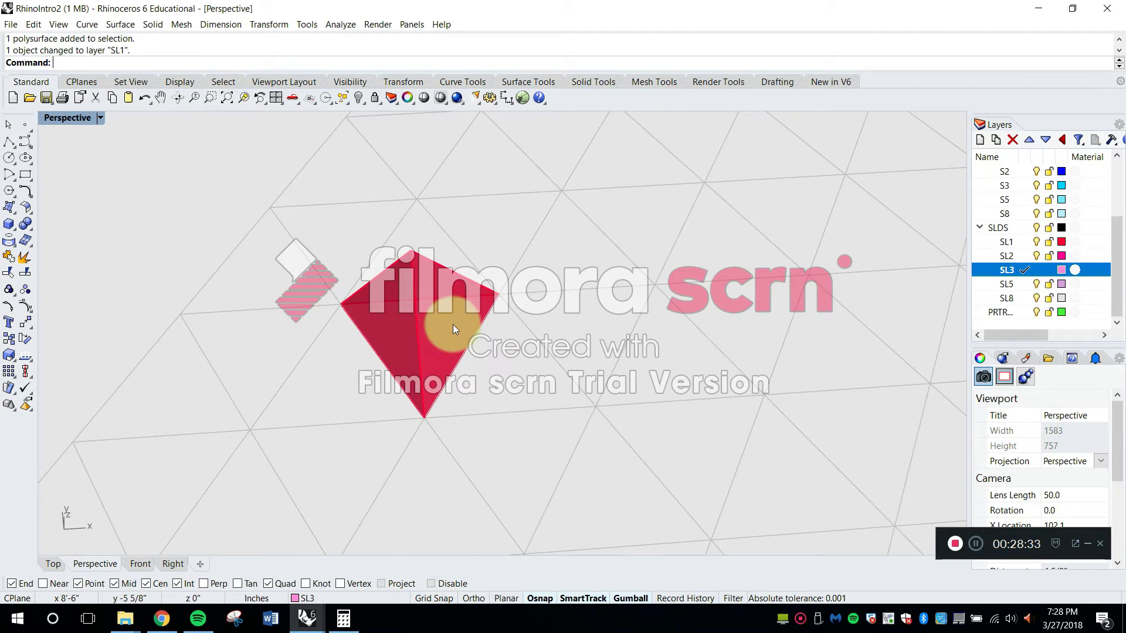
type("py")
key("Return")
scroll(453, 325, "up", 2)
left_click(438, 332)
key("Return")
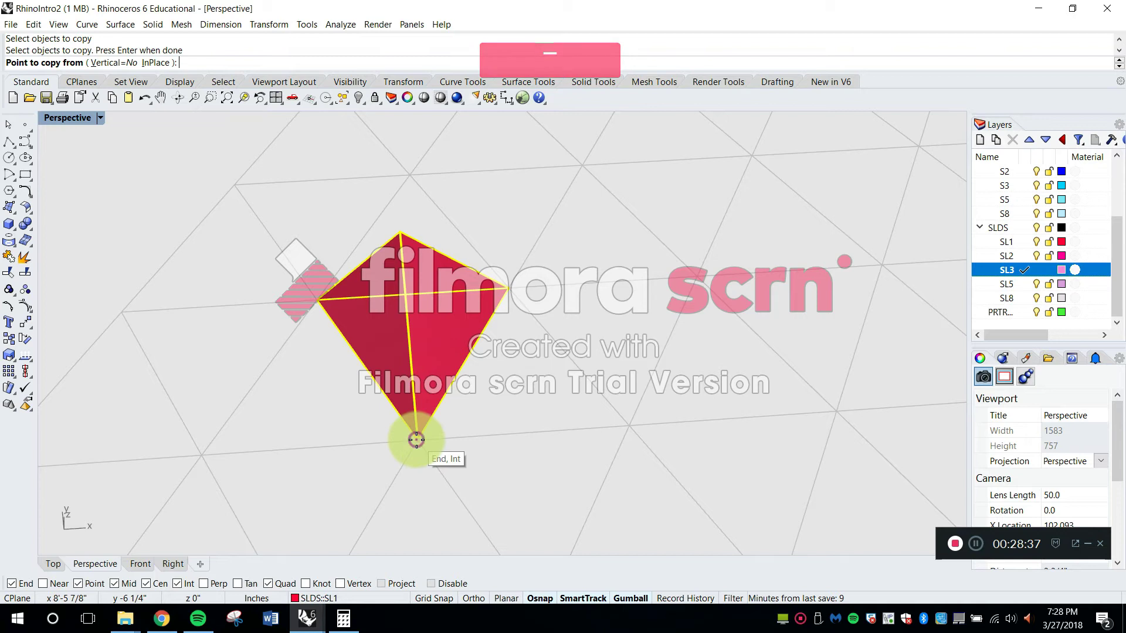
left_click(416, 440)
scroll(415, 434, "down", 4)
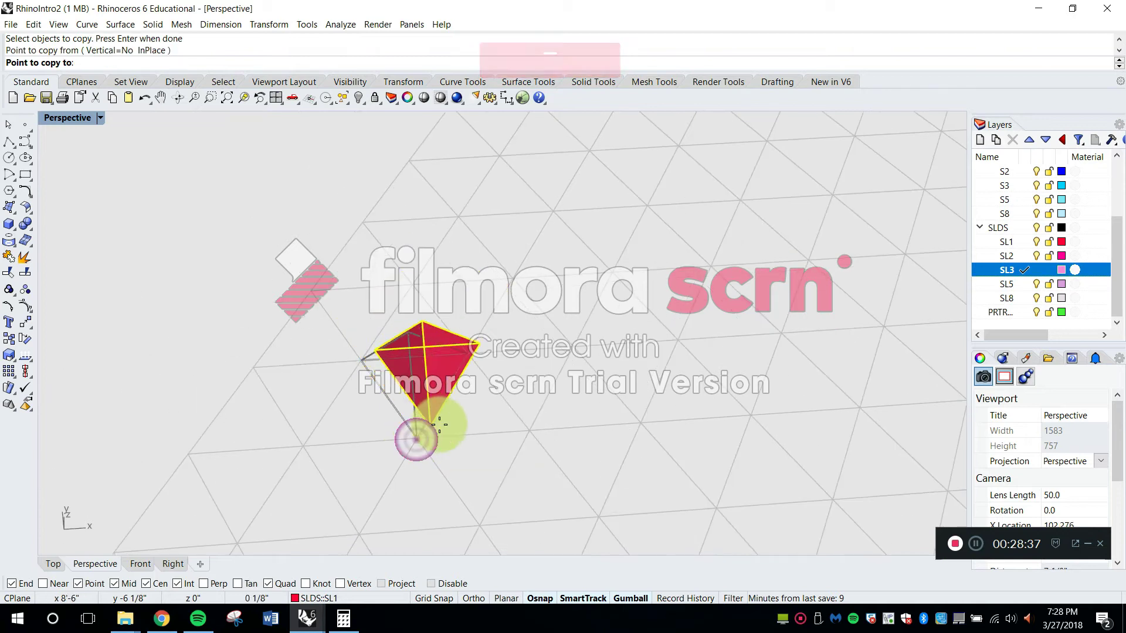
left_click(638, 426)
right_click_drag(613, 427, 687, 403)
scroll(674, 328, "up", 4)
key("Escape")
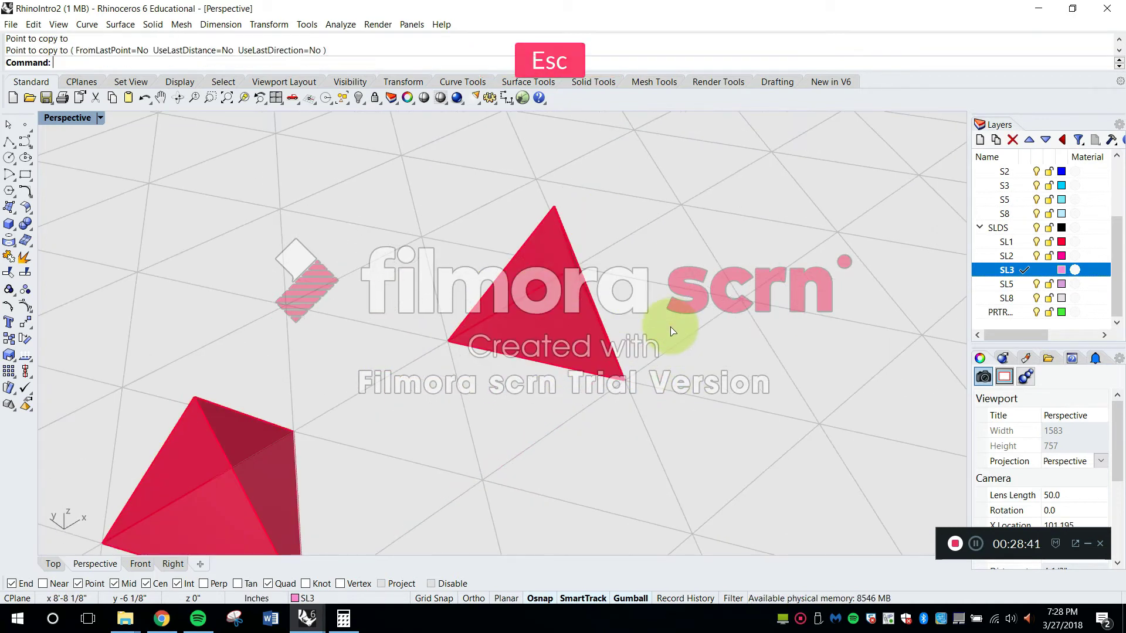
Scale the copied tetrahedron up about its base corner so its base edge spans two grid cells
type("scale")
key("Return")
left_click(568, 319)
right_click_drag(613, 323, 621, 340)
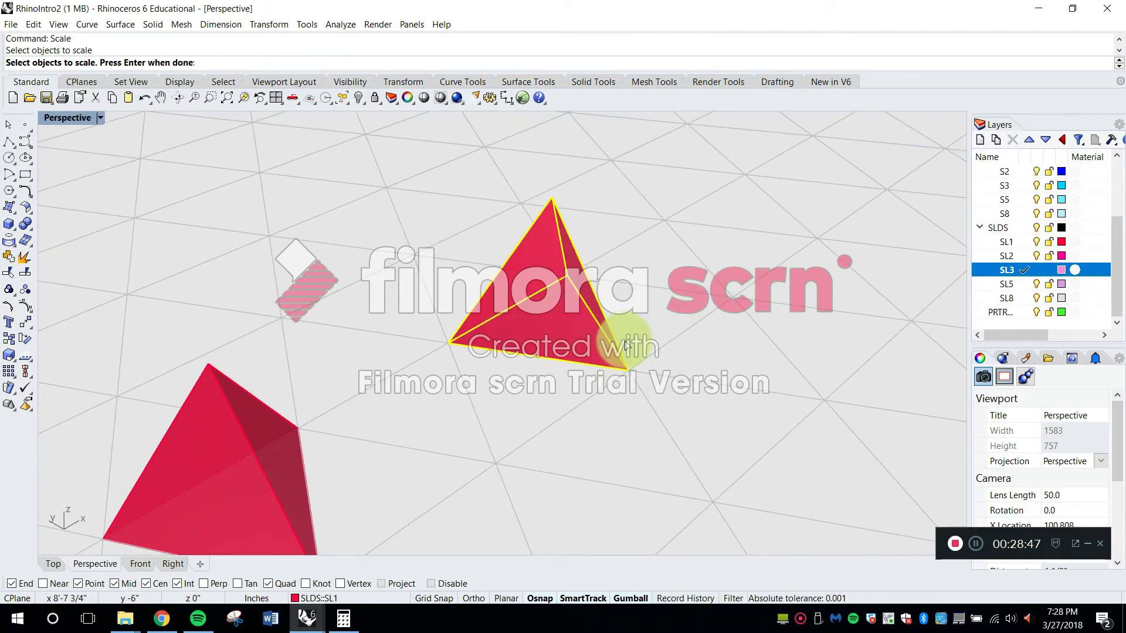
key("Return")
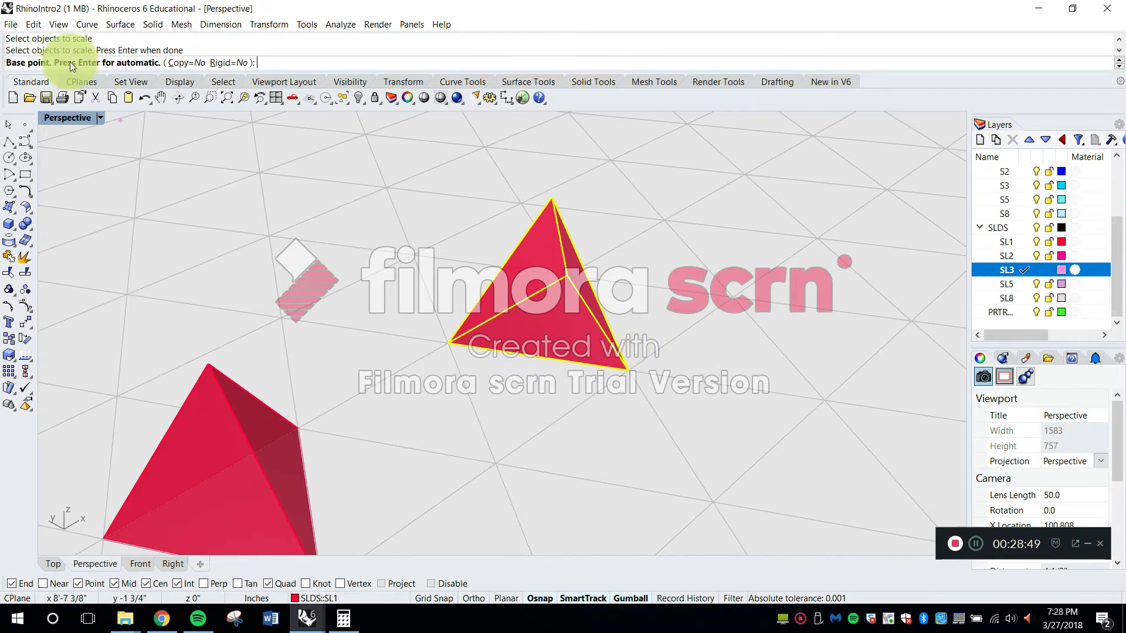
left_click(629, 368)
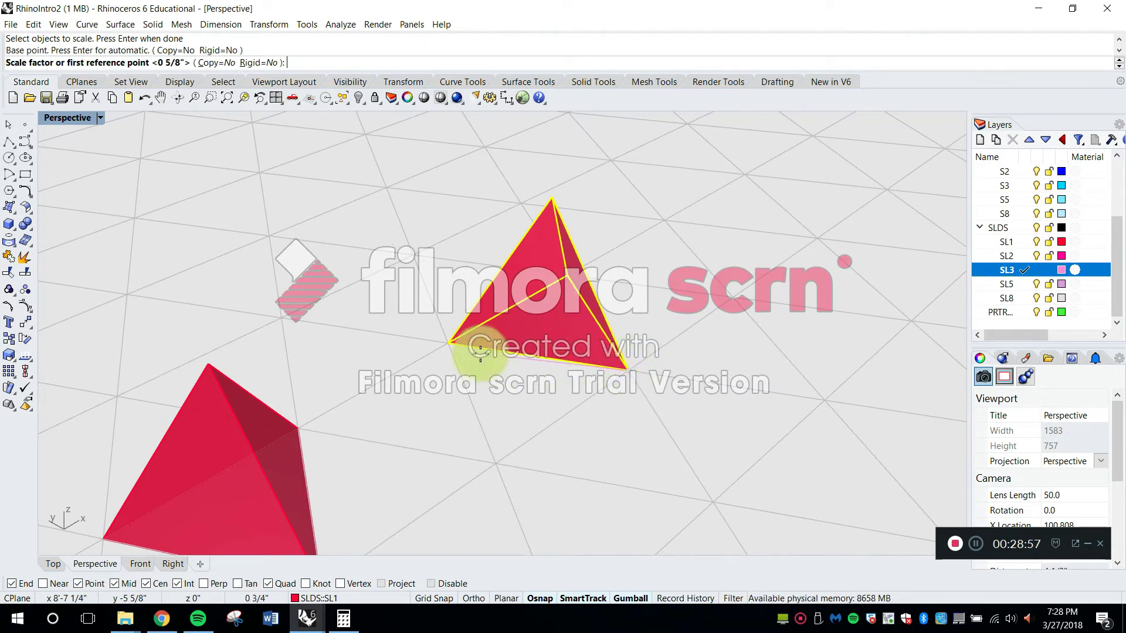
left_click(449, 342)
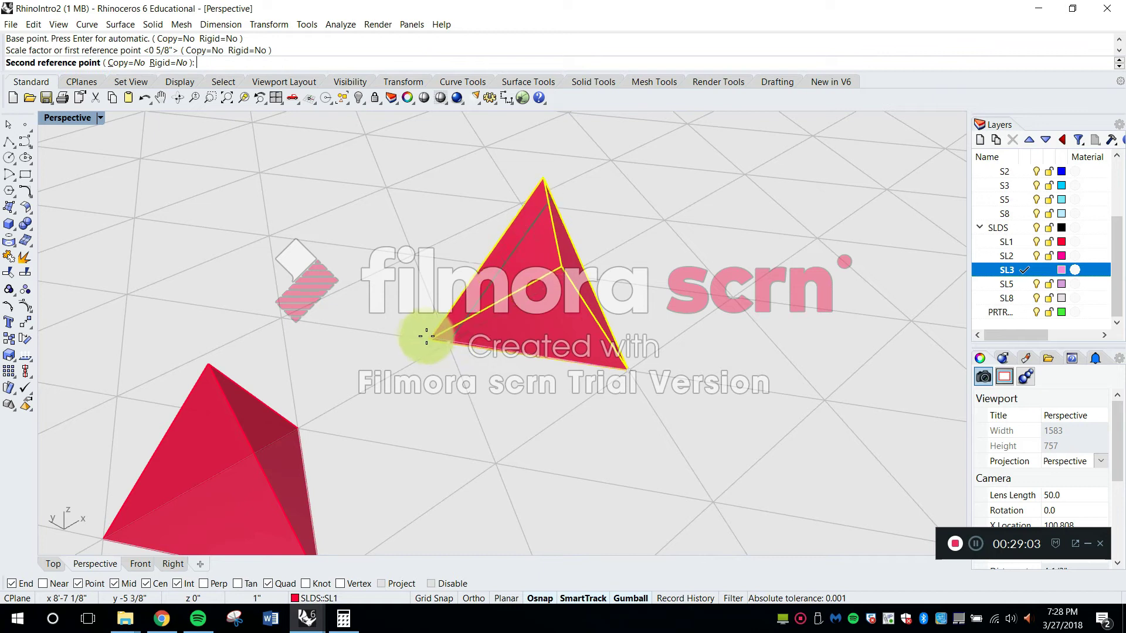
left_click(284, 311)
Copy the original one-cell tetrahedron from its base corner to a free grid intersection beyond the two-cell tetrahedron
right_click_drag(547, 387, 505, 344)
right_click_drag(513, 343, 516, 346)
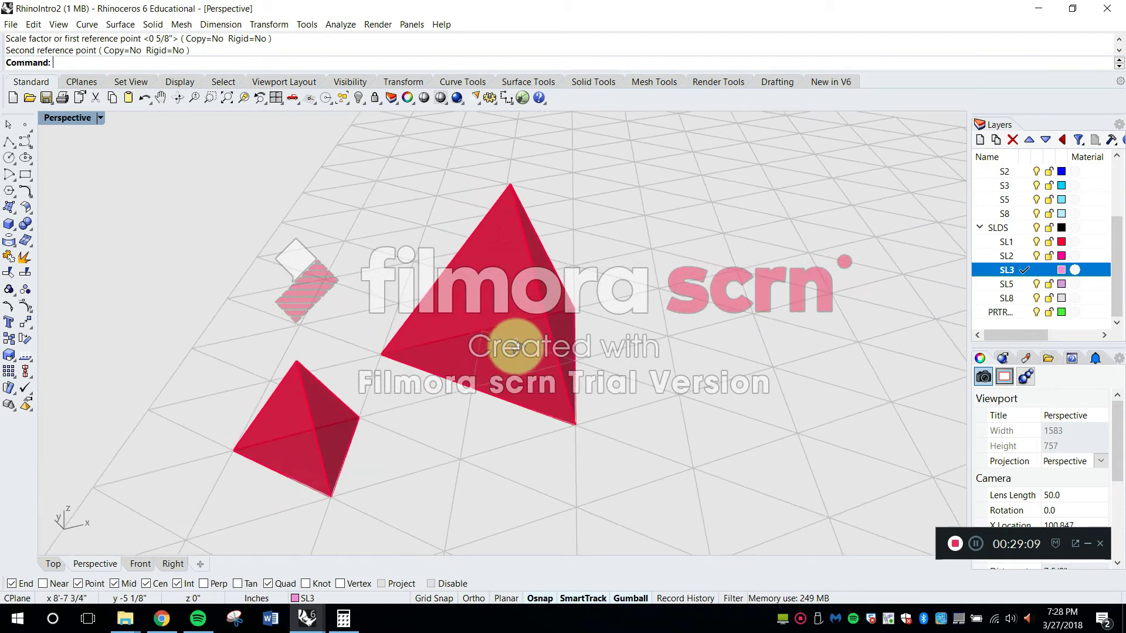
key("Return")
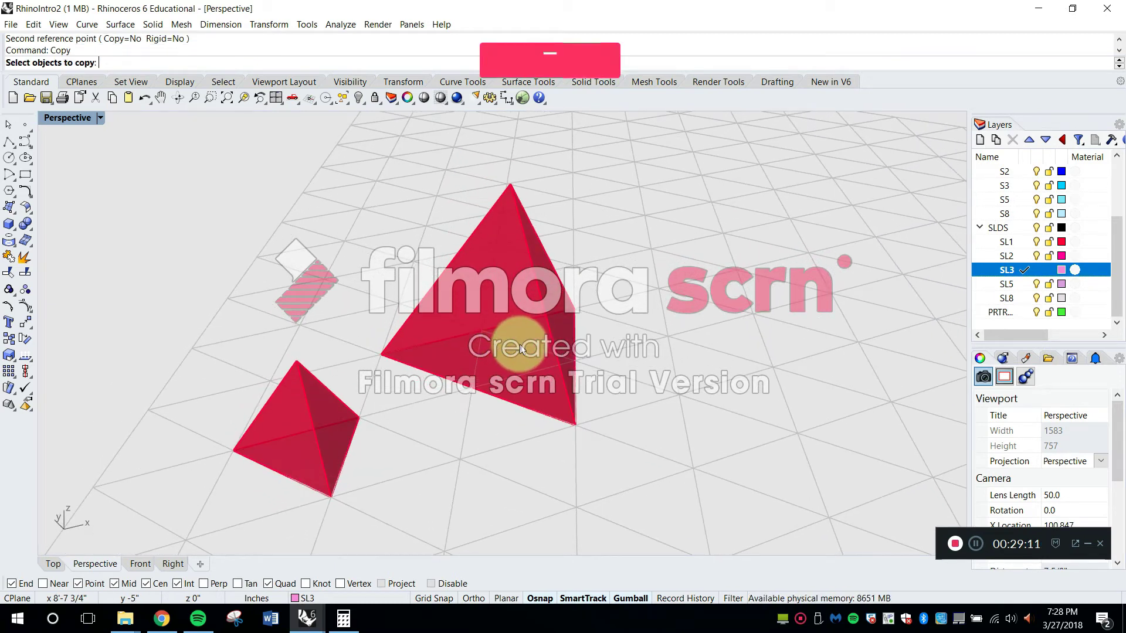
left_click(315, 456)
key("space")
left_click(243, 449)
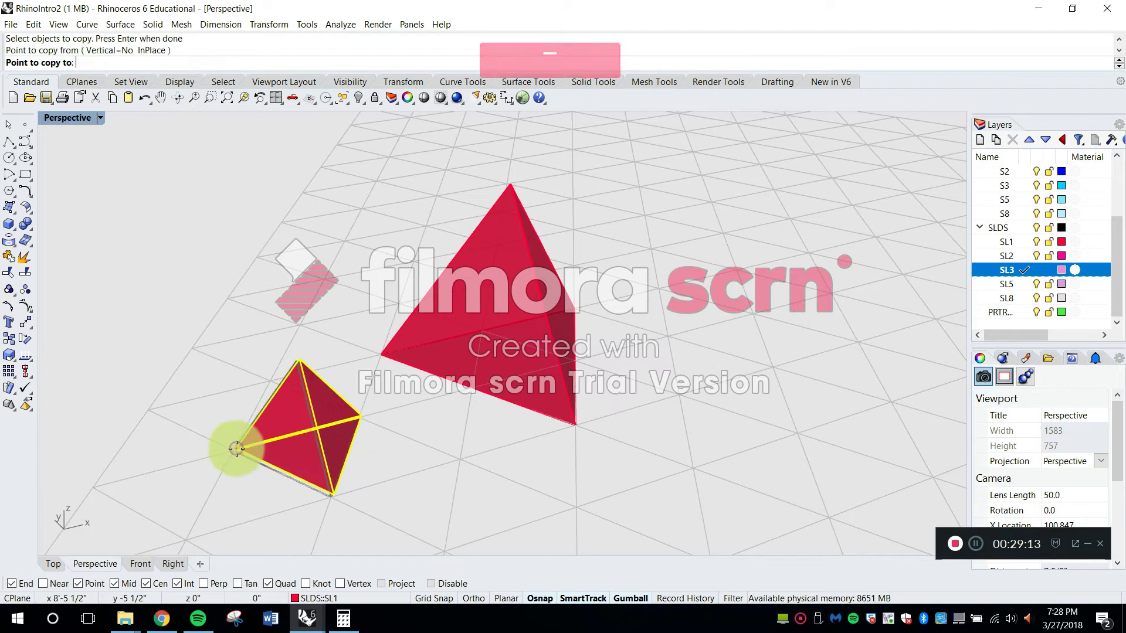
right_click_drag(751, 322, 624, 319, "shift")
key("Escape")
Scale the newest tetrahedron copy up about its base corner so its base edge spans three grid cells
scroll(642, 312, "down", 4)
scroll(705, 323, "up", 2)
type("s")
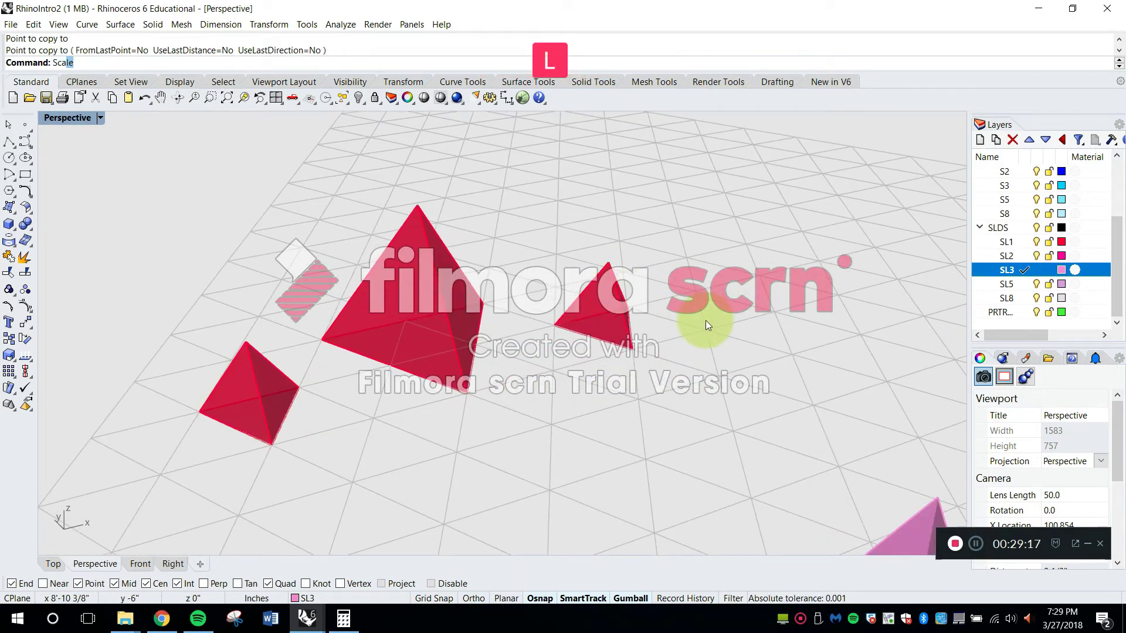
key("Return")
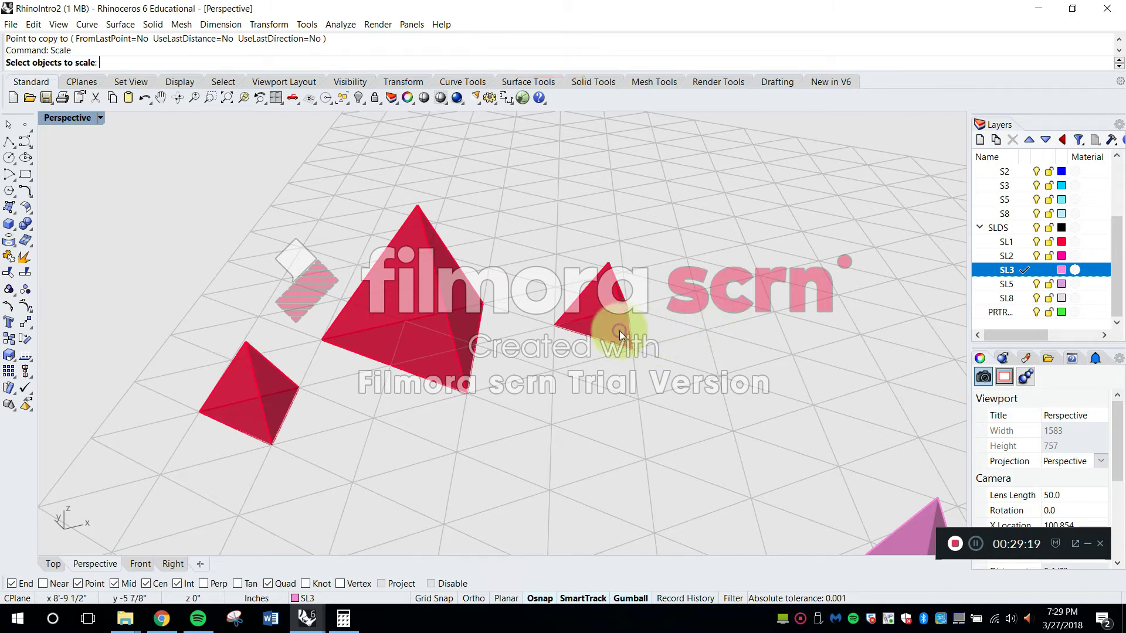
key("Return")
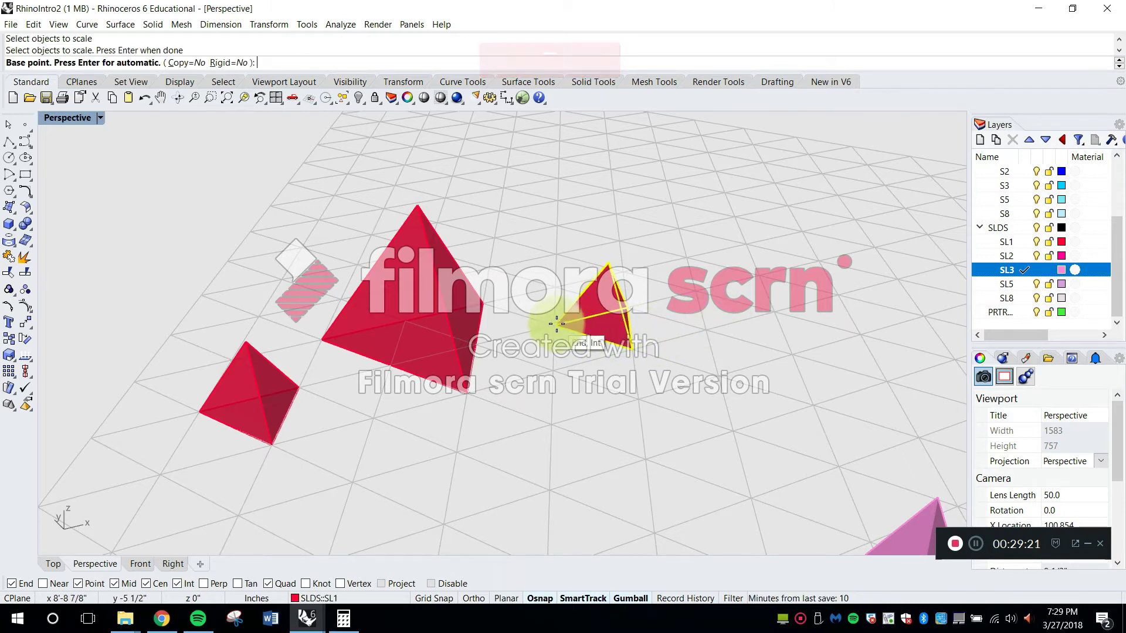
left_click(555, 325)
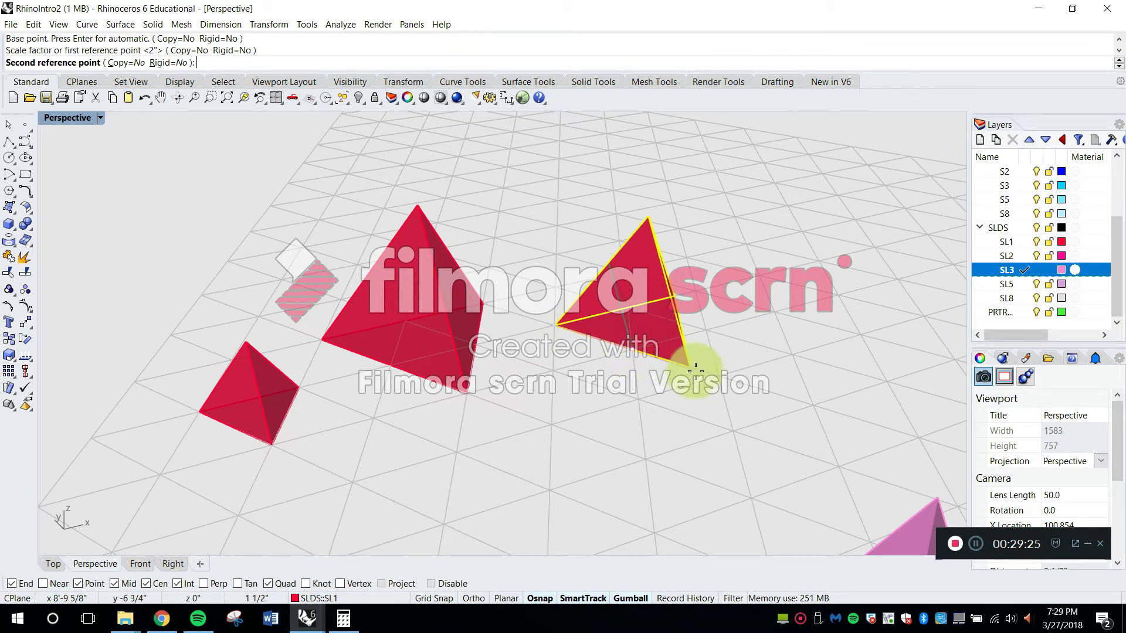
left_click(811, 405)
Move the three-cell tetrahedron to layer SL3
right_click_drag(696, 415, 636, 302)
left_click(648, 193)
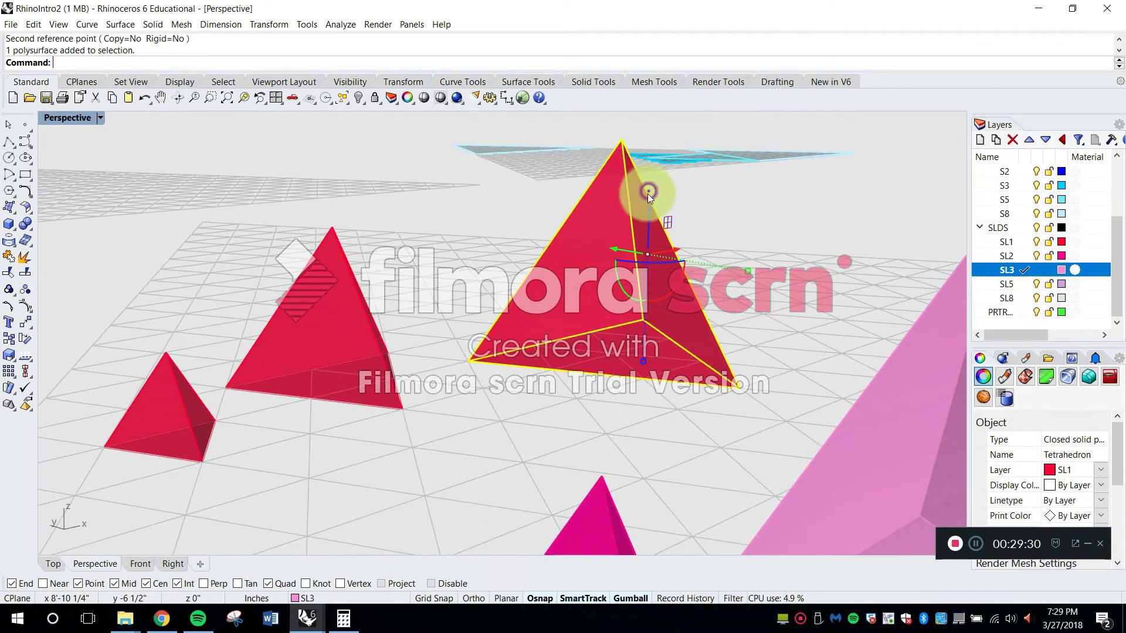
left_click(371, 597)
left_click(348, 542)
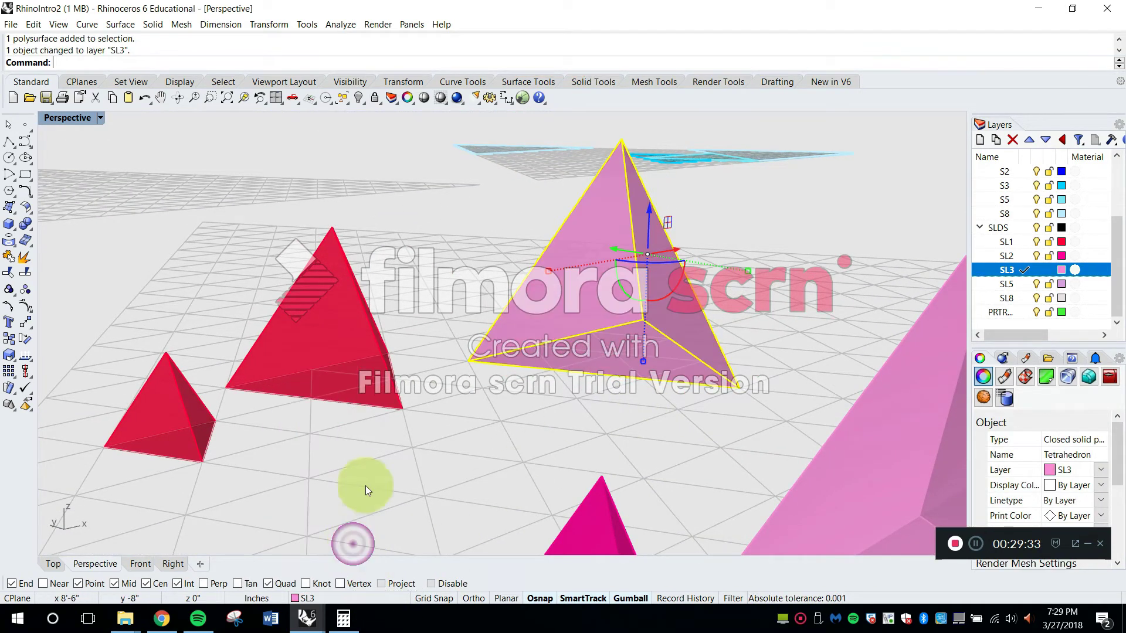
Move the two-cell tetrahedron to layer SL2
left_click(375, 364)
left_click(359, 597)
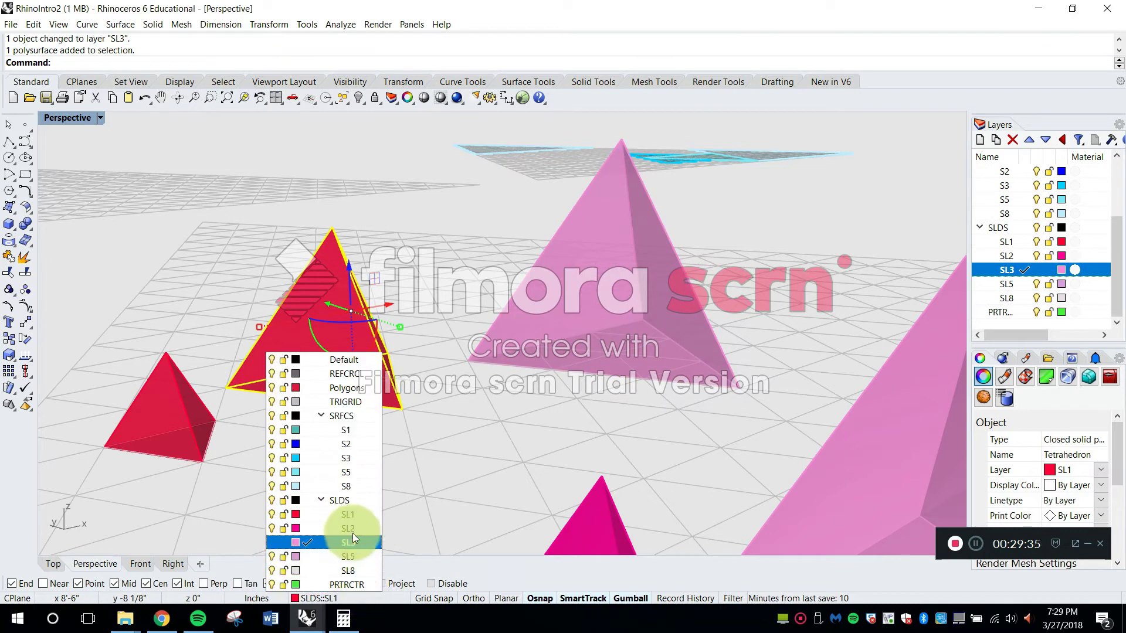
left_click(353, 529)
Copy the original one-cell tetrahedron from its base corner to two free grid intersections, one beyond the three-cell tetrahedron and one near the grid's far side
left_click(874, 207)
right_click_drag(874, 207, 525, 372)
right_click_drag(653, 329, 566, 319, "shift")
type("C")
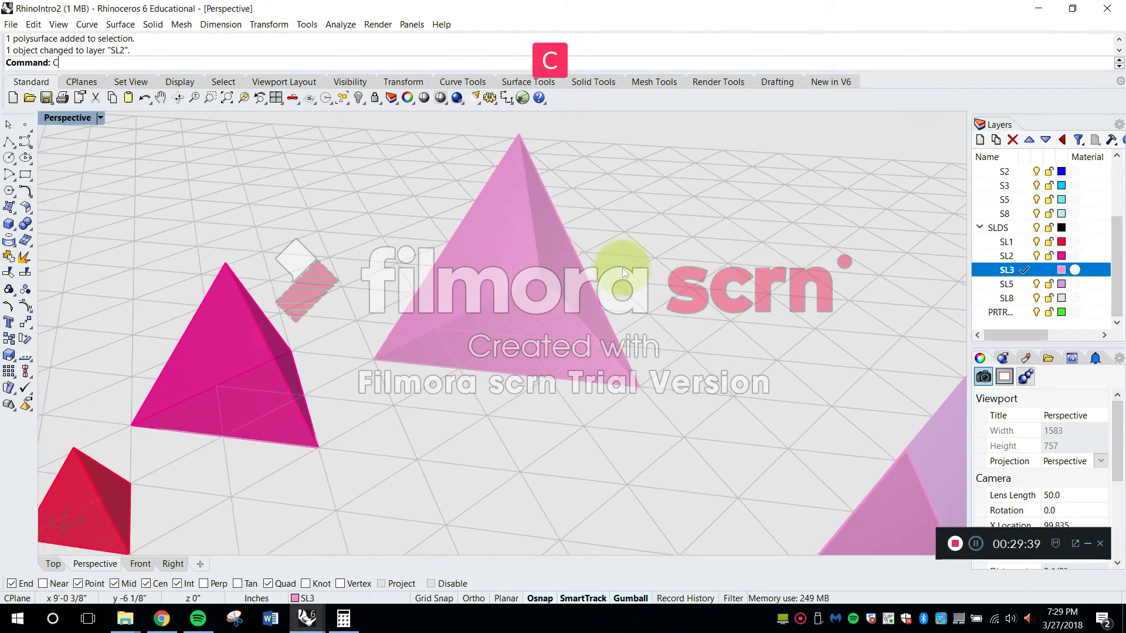
type("opy")
key("Return")
scroll(344, 445, "down", 3)
left_click(307, 425)
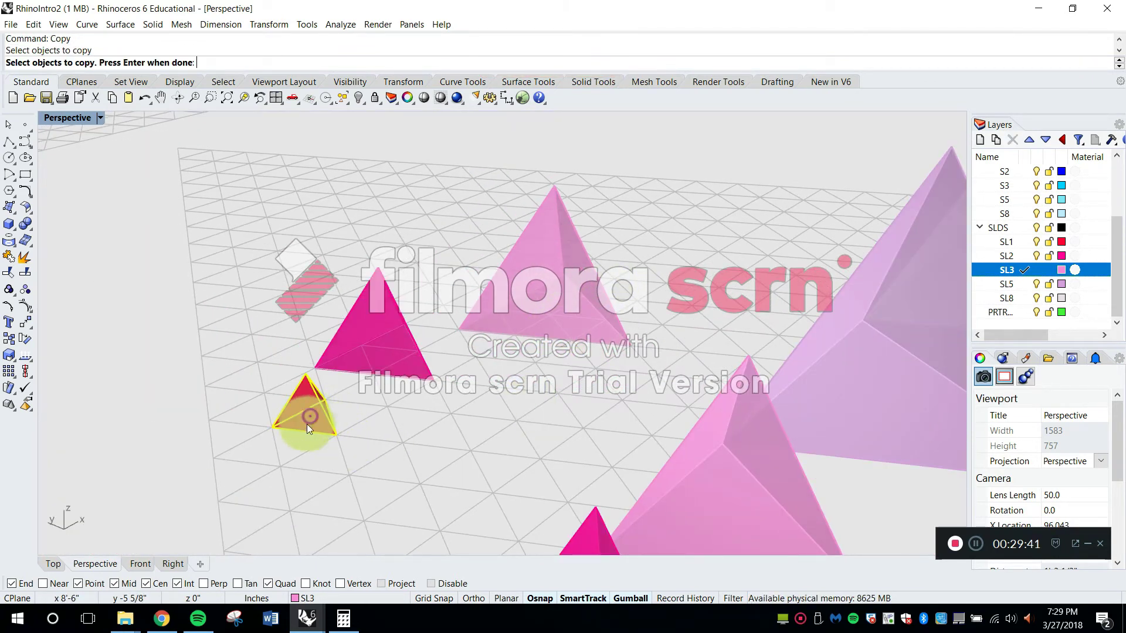
scroll(267, 427, "up", 2)
key("Return")
left_click(268, 426)
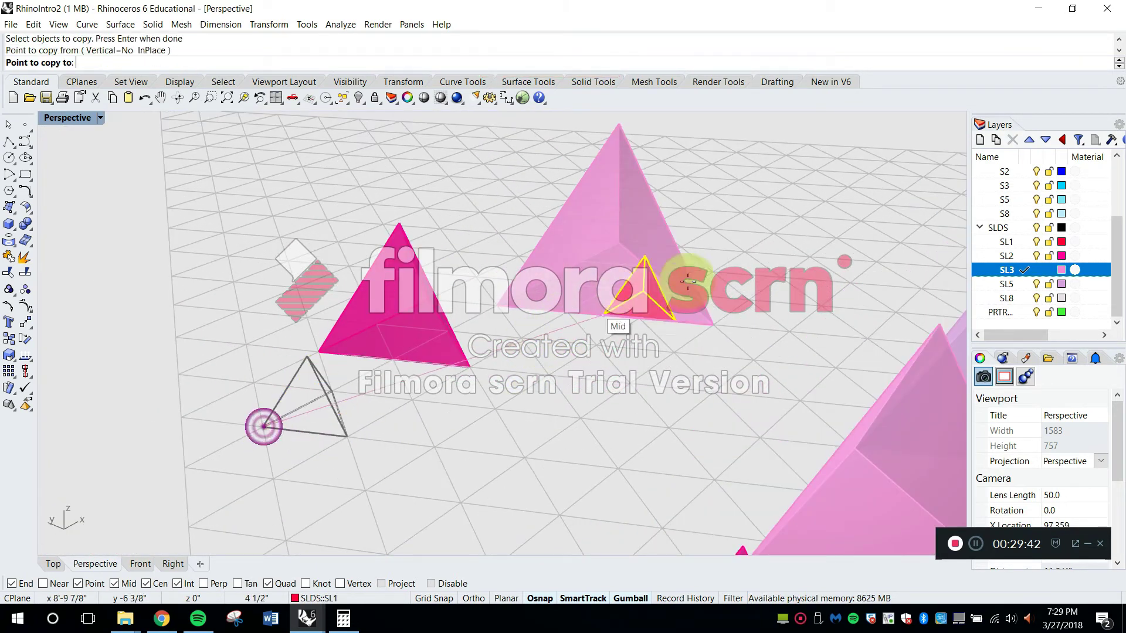
left_click(743, 257)
right_click_drag(744, 257, 465, 364, "shift")
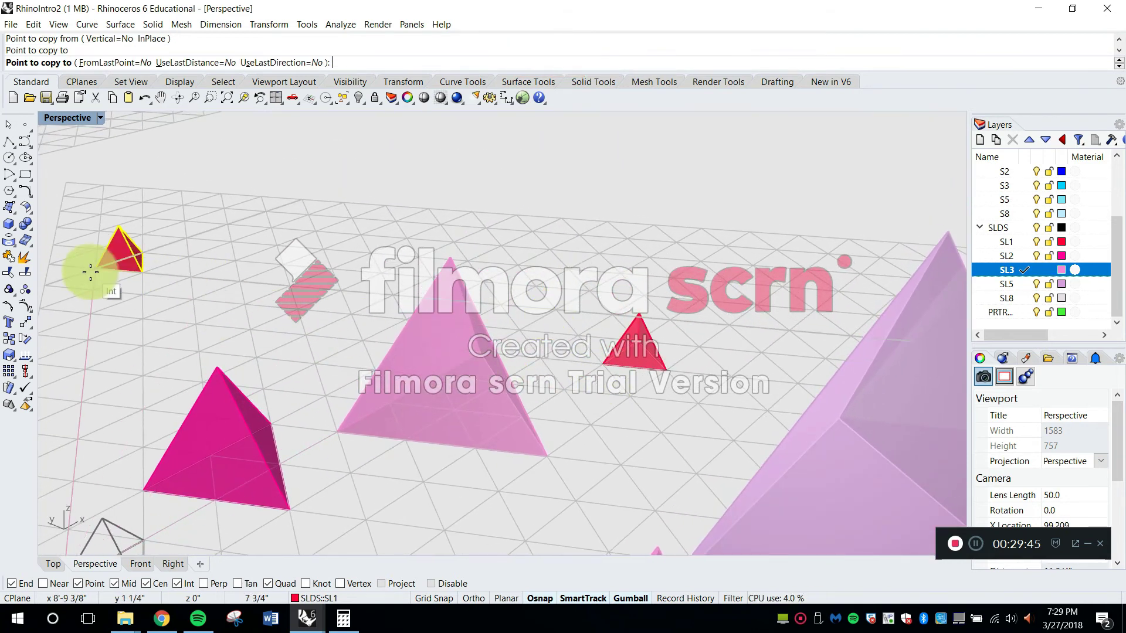
key("Escape")
Try to scale the copy beyond the three-cell tetrahedron about its base corner, entering 5 for the second reference
right_click_drag(605, 368, 595, 415, "shift")
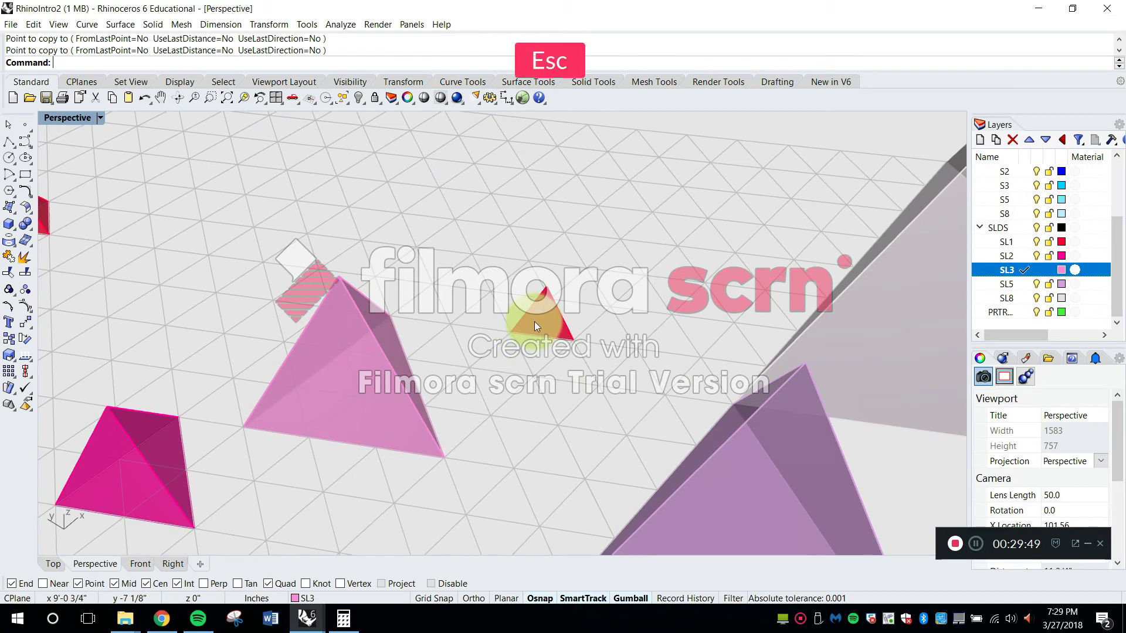
type("Scale")
key("space")
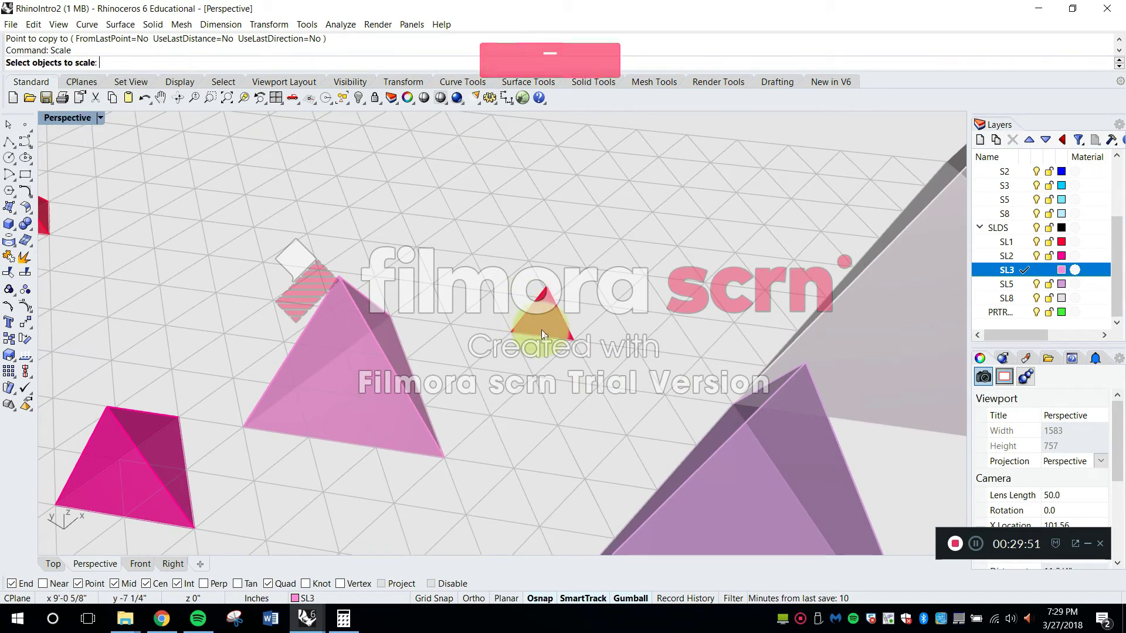
scroll(540, 330, "up", 5)
key("Return")
left_click(482, 334)
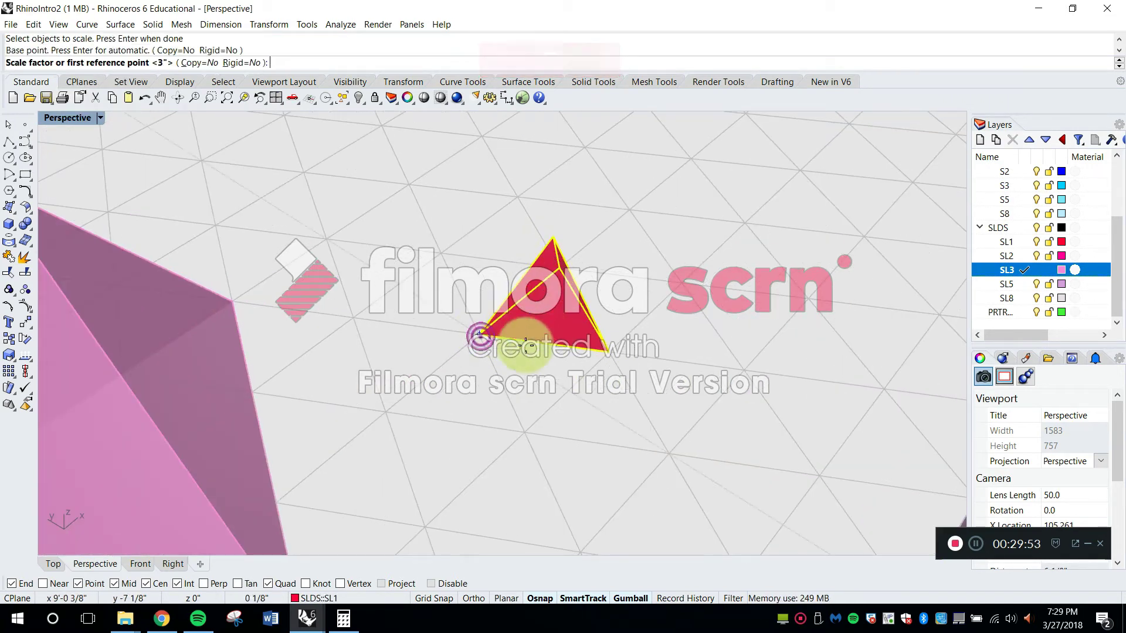
scroll(634, 351, "down", 3)
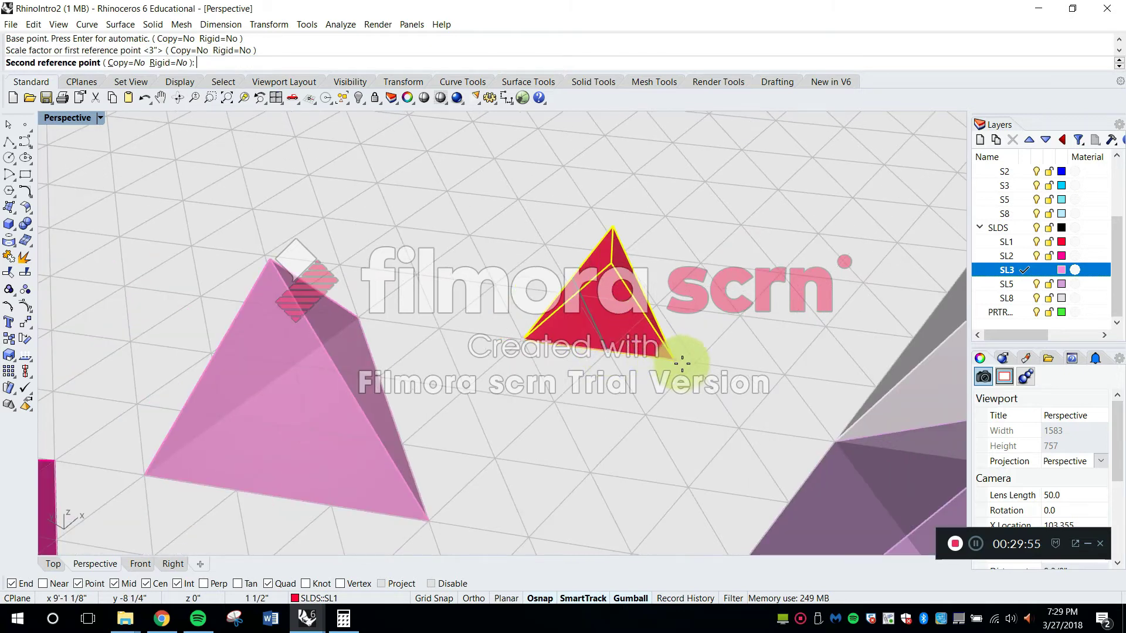
right_click_drag(891, 385, 598, 314, "shift")
scroll(654, 330, "down", 4)
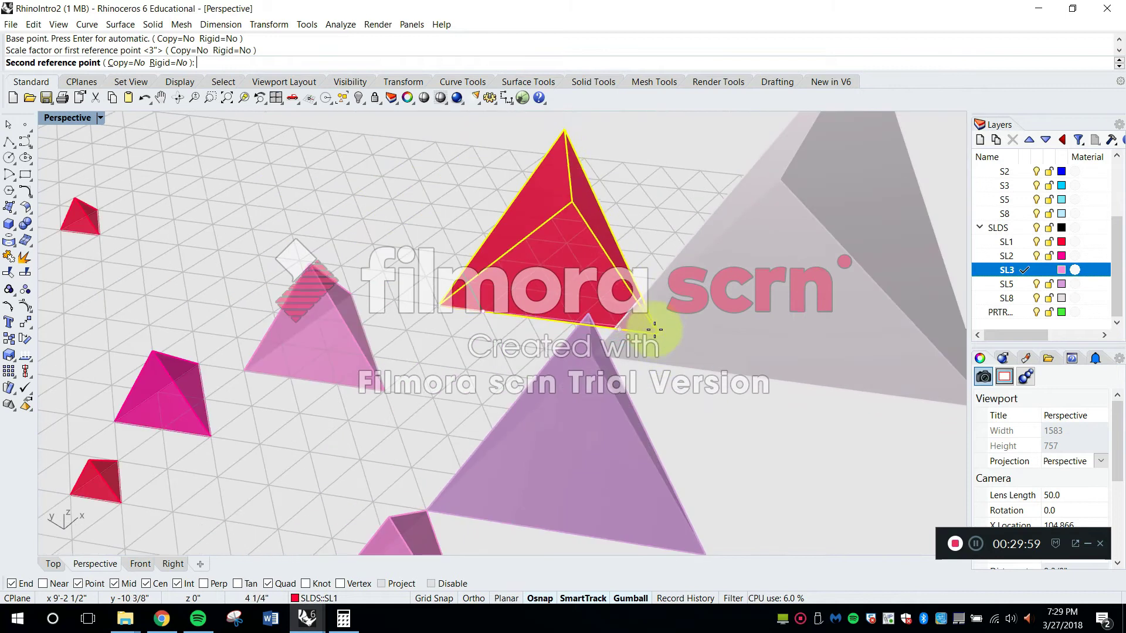
scroll(517, 267, "up", 5)
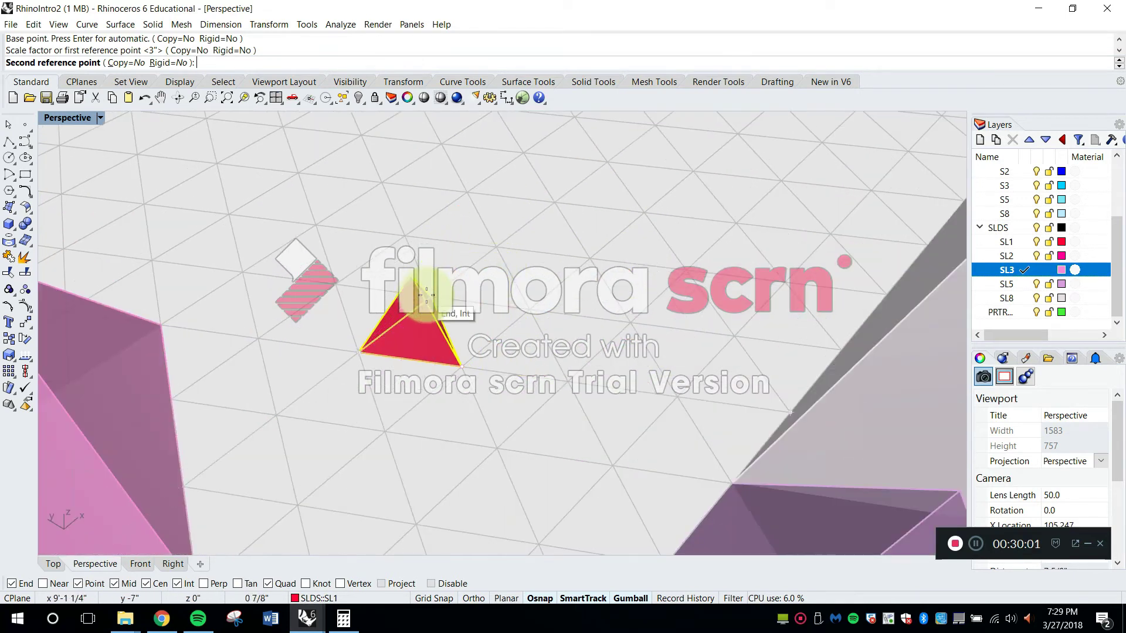
type("5")
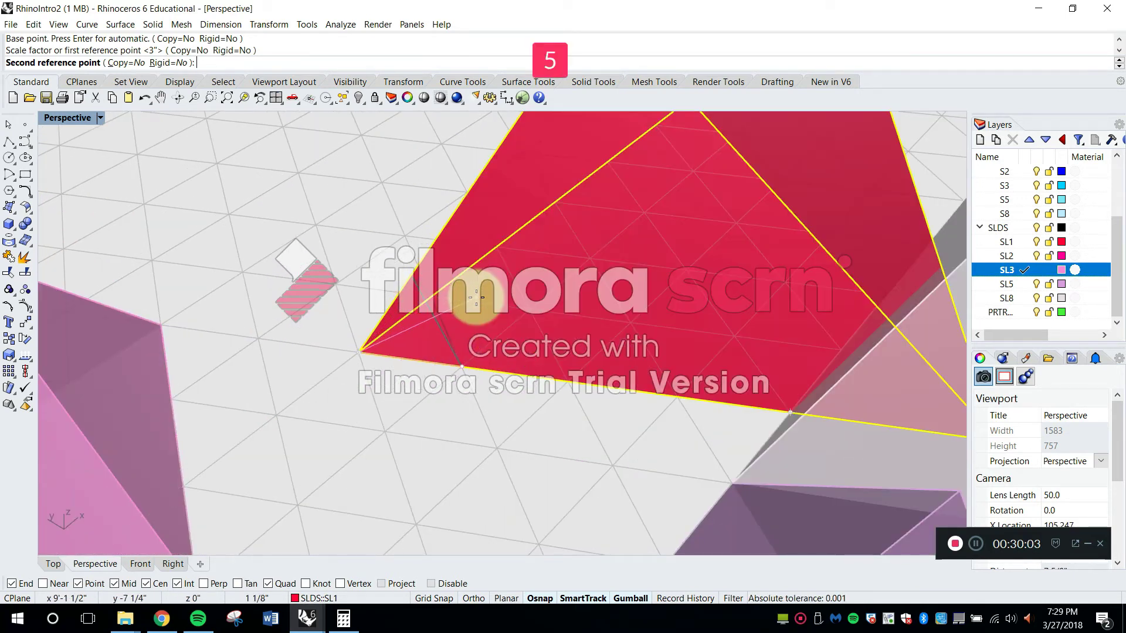
key("Return")
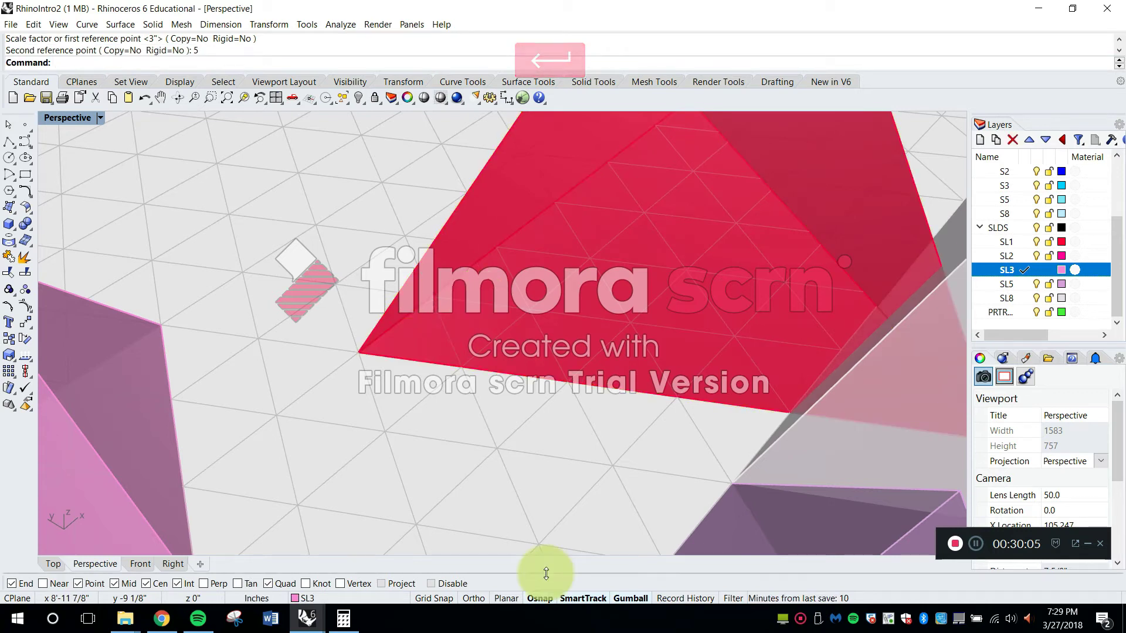
Activate the Right viewport and set its view to Perspective
left_click(173, 564)
scroll(669, 370, "down", 2)
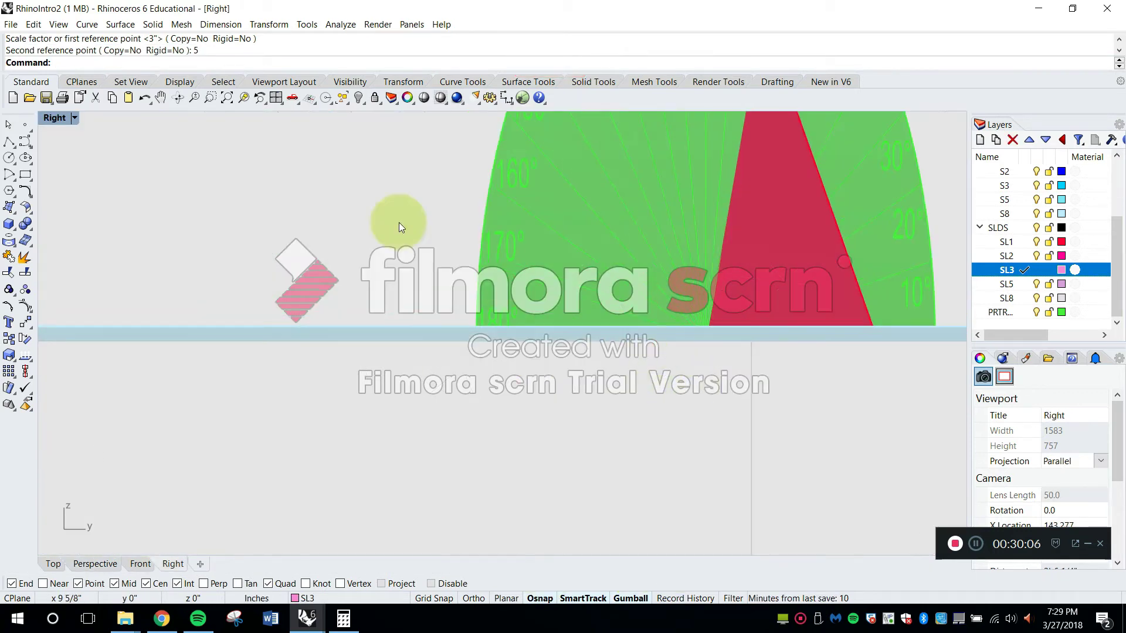
left_click(75, 118)
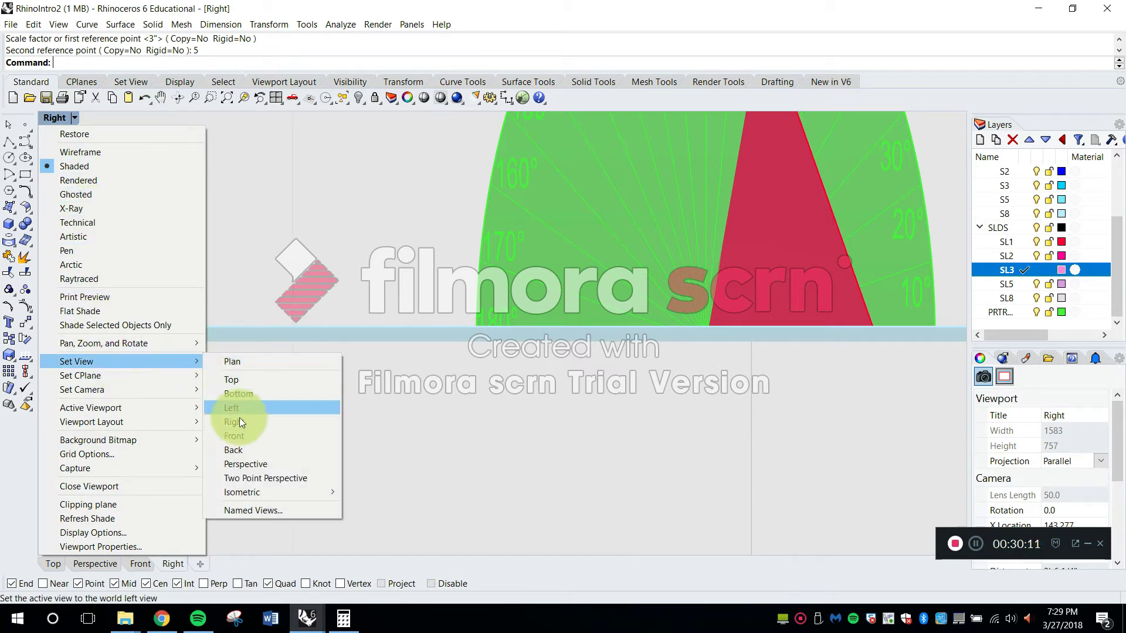
key("Escape")
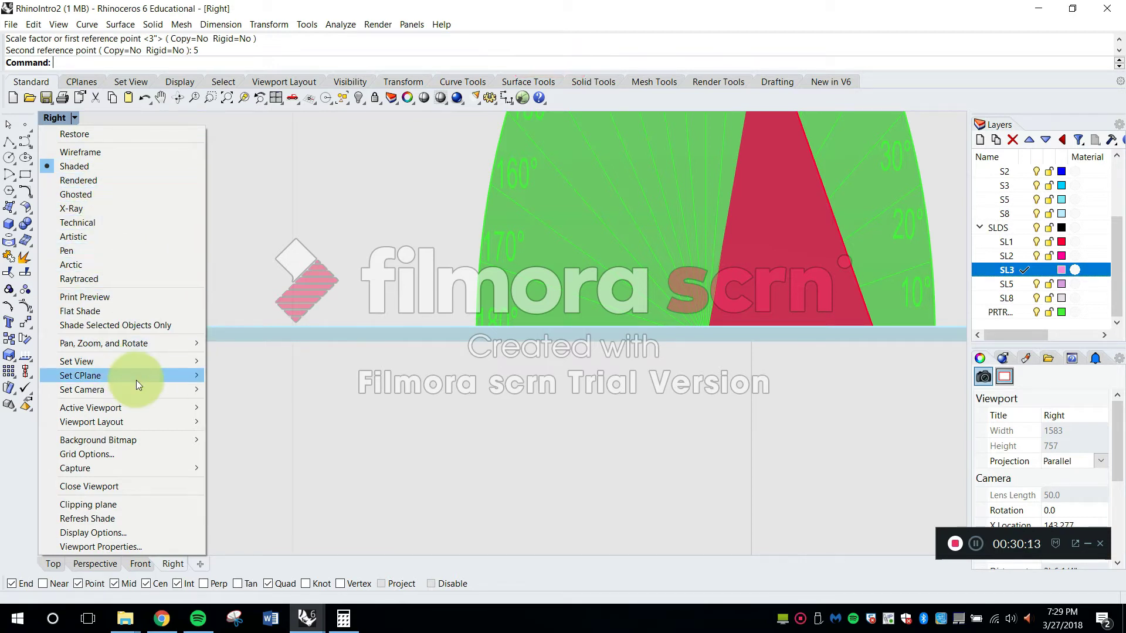
left_click(138, 361)
left_click(246, 464)
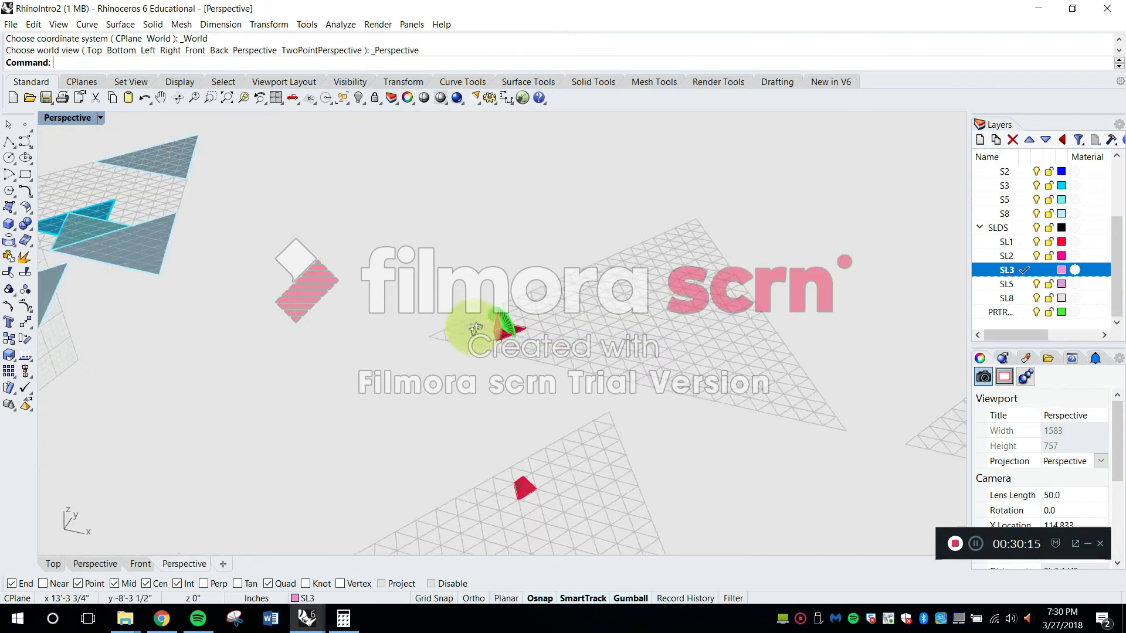
Move the enlarged red tetrahedron by its base corner to a nearby grid intersection
right_click_drag(649, 367, 665, 440)
scroll(617, 407, "up", 8)
right_click_drag(665, 440, 687, 447, "shift")
key("Escape")
type("move")
key("space")
left_click(695, 400)
key("space")
left_click(550, 406)
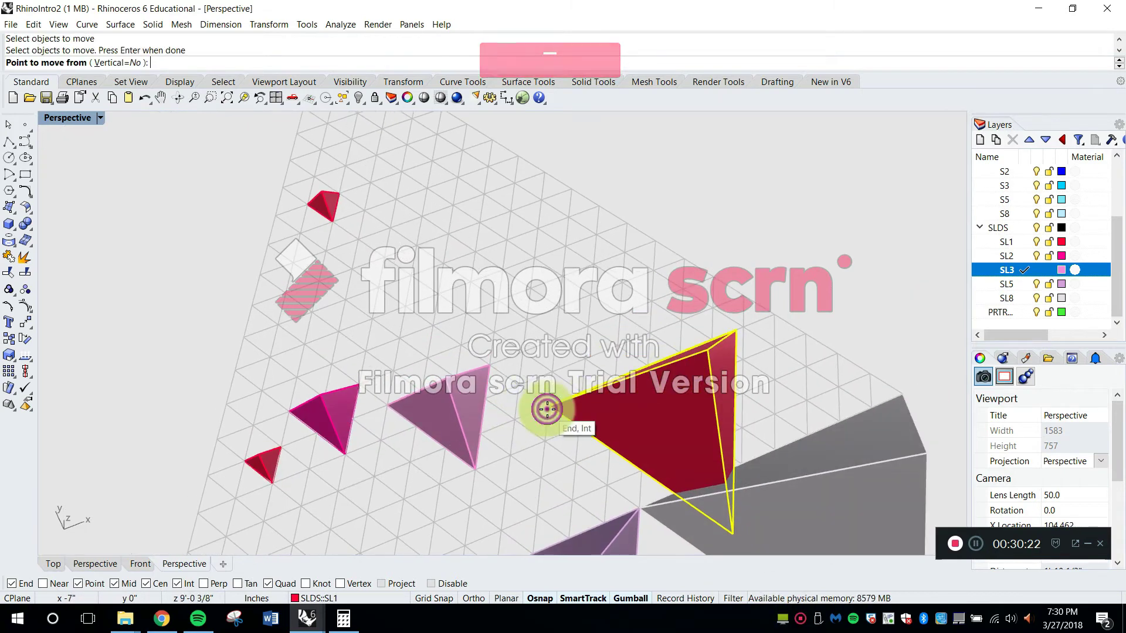
left_click(496, 332)
key("Escape")
Delete the enlarged red tetrahedron beyond the three-cell one
scroll(657, 410, "up", 6)
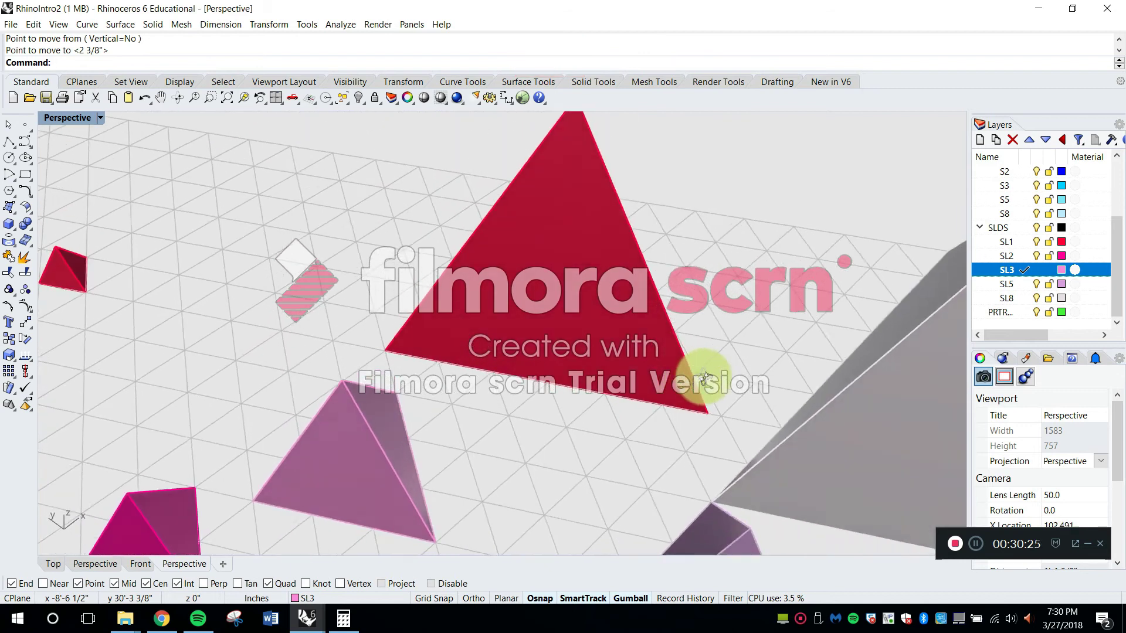
scroll(693, 384, "up", 5)
scroll(678, 369, "down", 4)
right_click_drag(671, 367, 646, 376)
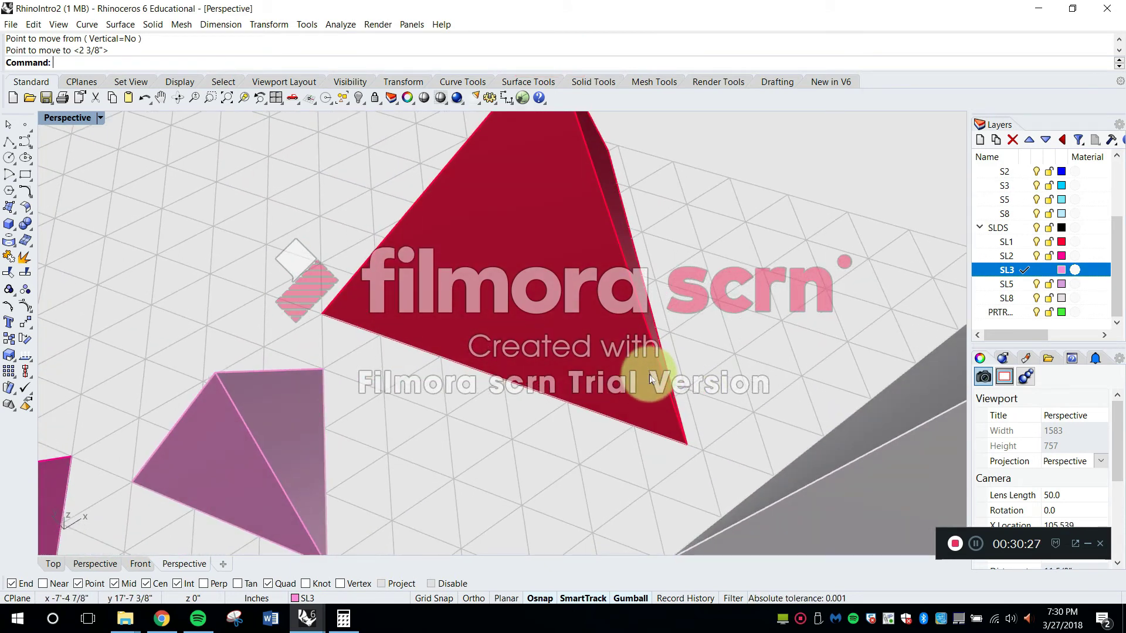
left_click(649, 368)
key("Delete")
Copy the original one-cell tetrahedron again from its base corner to a free grid intersection beyond the three-cell tetrahedron
scroll(794, 230, "down", 5)
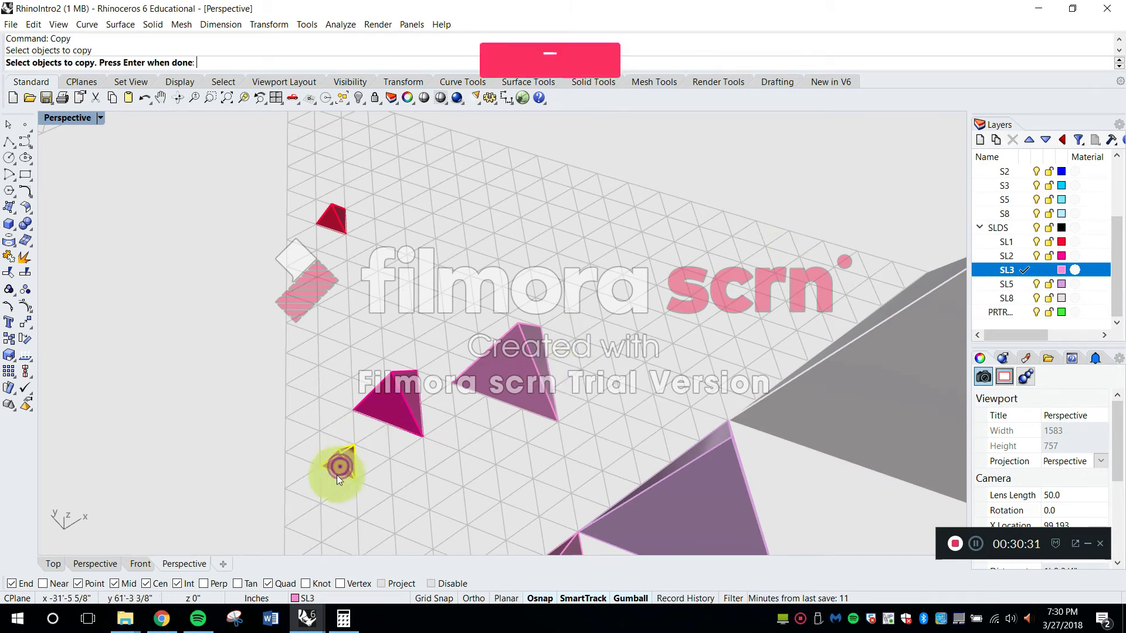
key("Return")
scroll(320, 466, "up", 2)
left_click(315, 464)
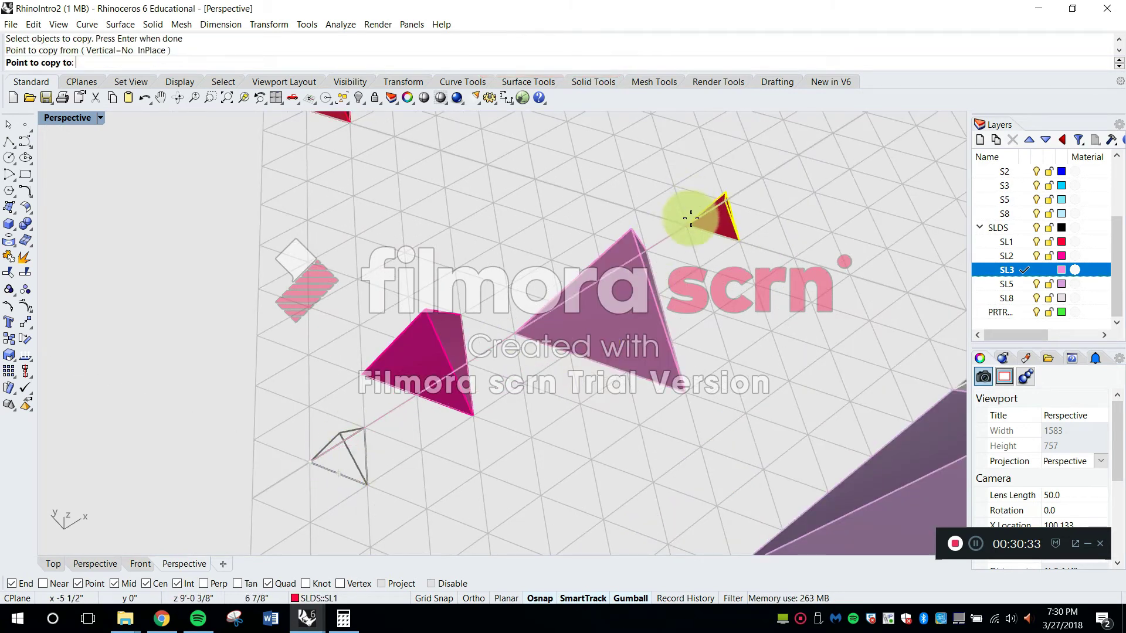
right_click_drag(732, 202, 572, 311, "shift")
key("Escape")
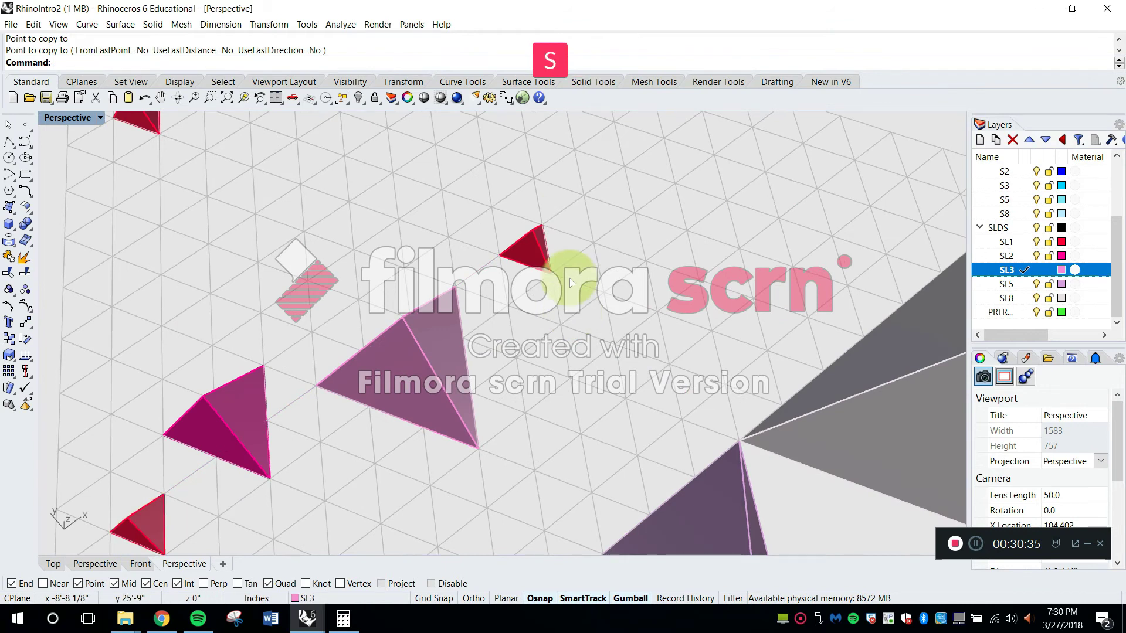
Scale the new copy up about its base corner by reference points so its base edge spans five grid cells
type("Scale")
key("Return")
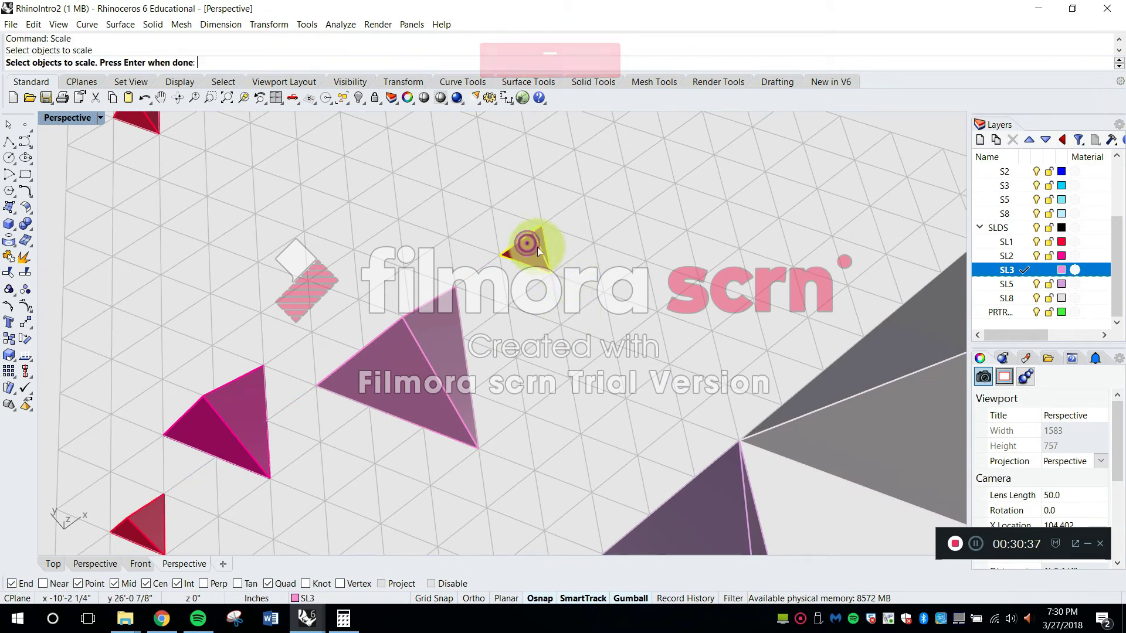
scroll(535, 247, "up", 2)
left_click(534, 248)
key("Return")
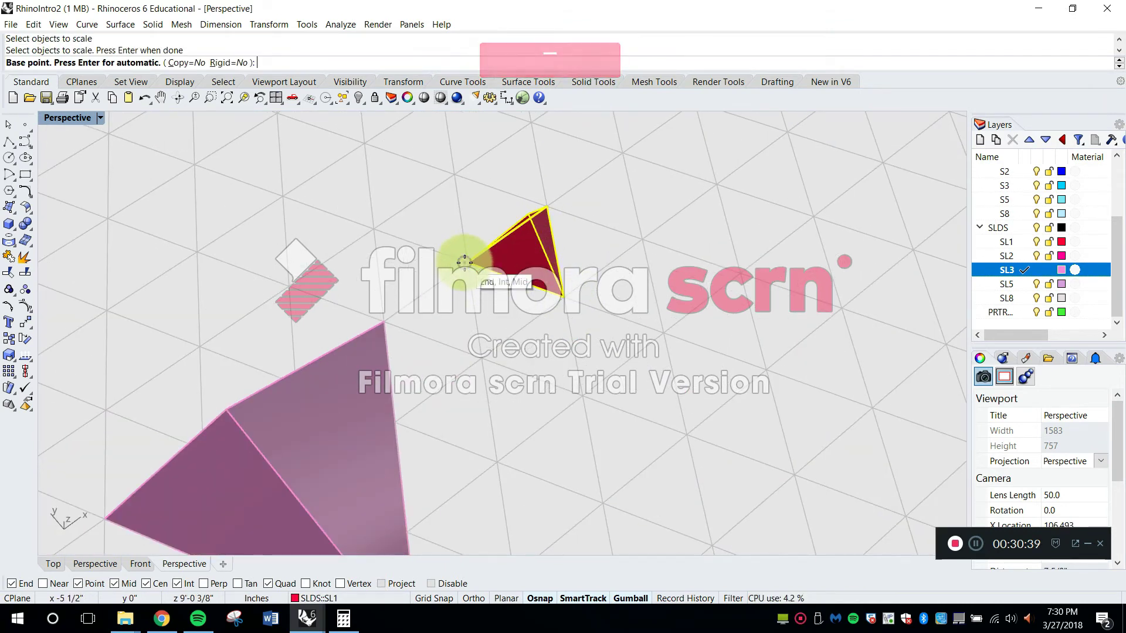
left_click(469, 262)
left_click(563, 292)
scroll(572, 296, "down", 2)
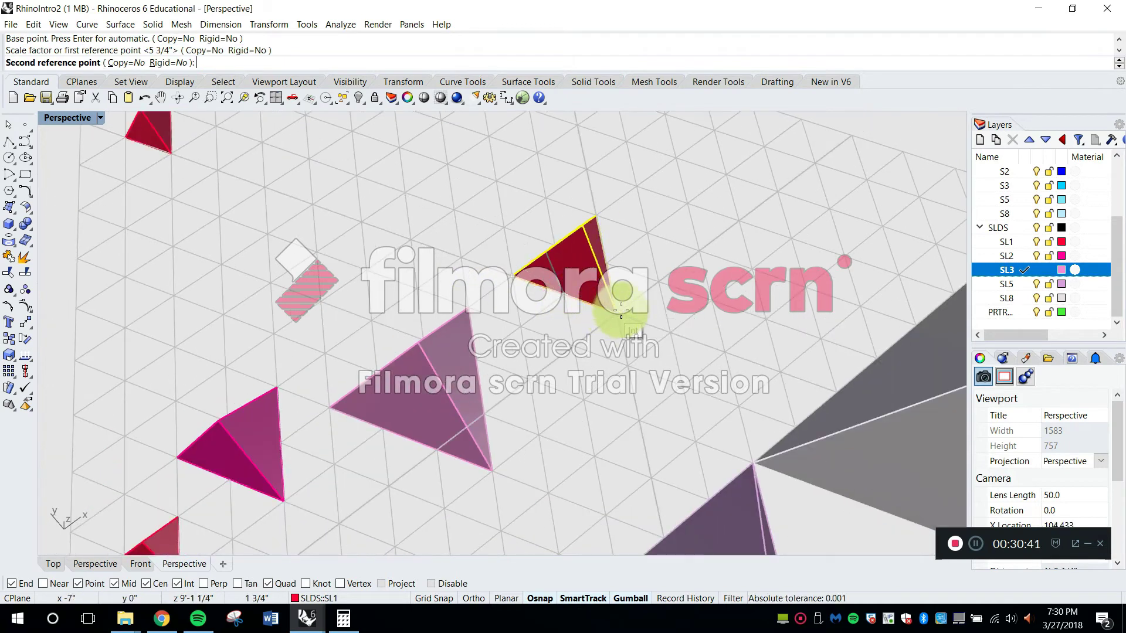
left_click(781, 370)
right_click_drag(737, 356, 674, 268)
Move the five-cell tetrahedron to layer SL5
left_click(669, 207)
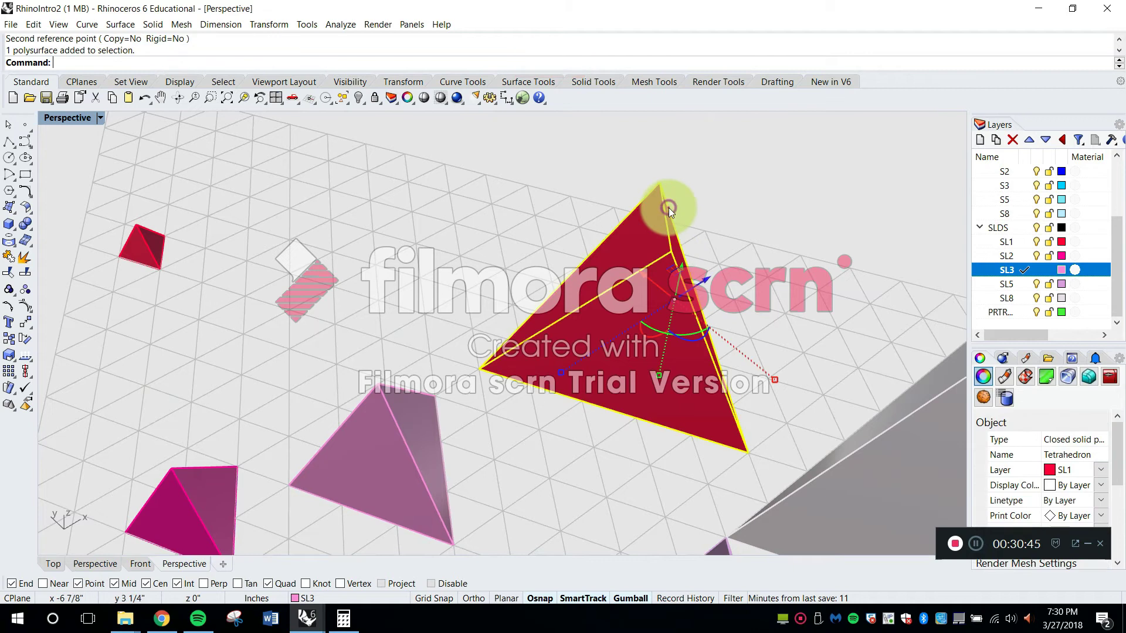
left_click(360, 598)
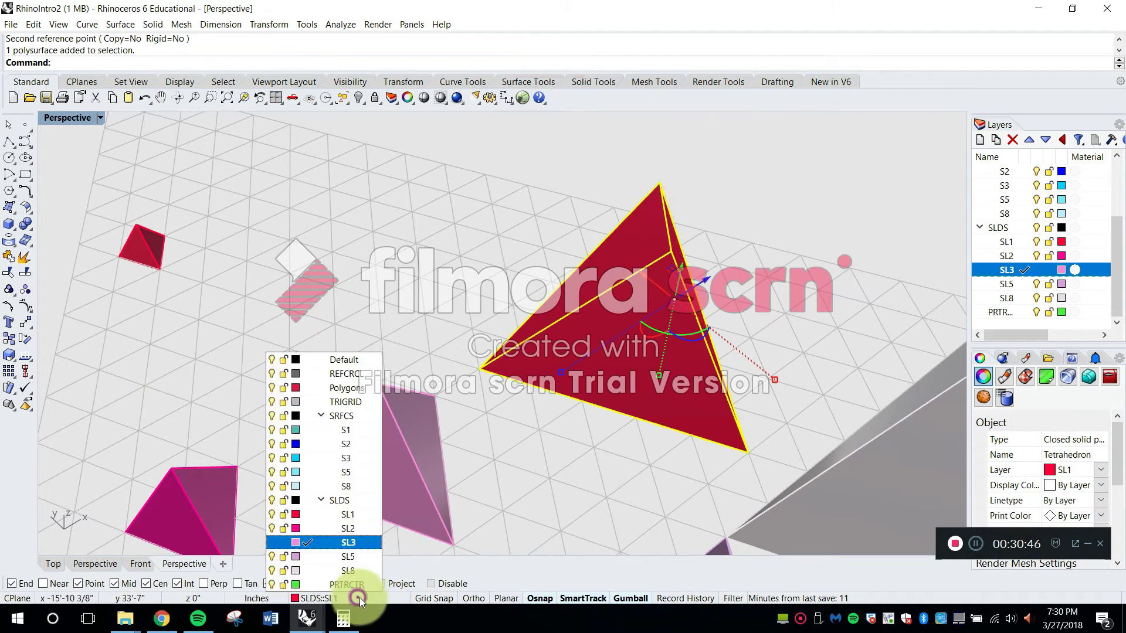
left_click(361, 558)
key("Escape")
Scale the remaining far one-cell copy up about its base corner so its base edge spans eight grid cells, reaching the five-cell tetrahedron's corner
right_click_drag(389, 372, 453, 390, "shift")
key("Escape")
type("Scale")
key("Return")
left_click(262, 297)
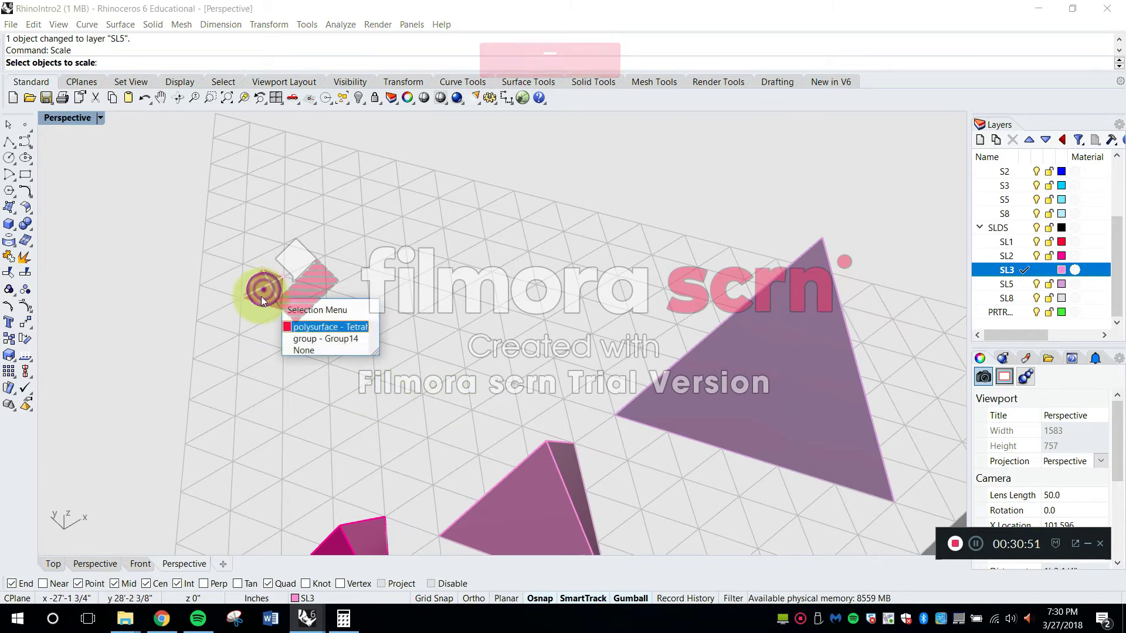
left_click(310, 327)
key("Return")
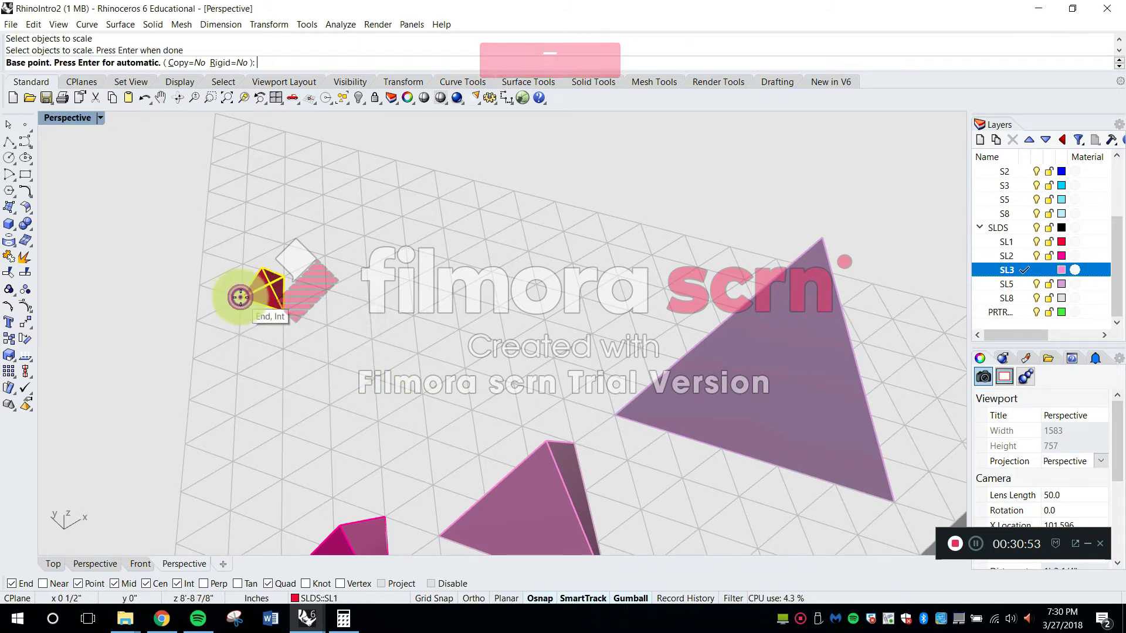
left_click(239, 298)
left_click(283, 312)
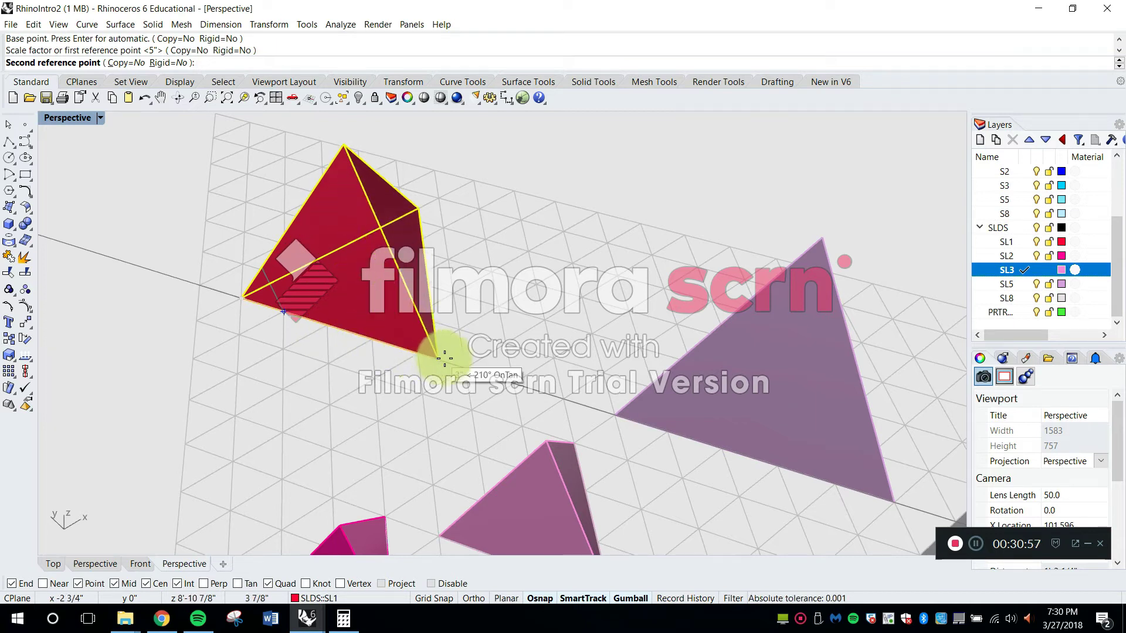
left_click(614, 413)
Move the eight-cell tetrahedron to layer SL8
right_click_drag(613, 413, 547, 256)
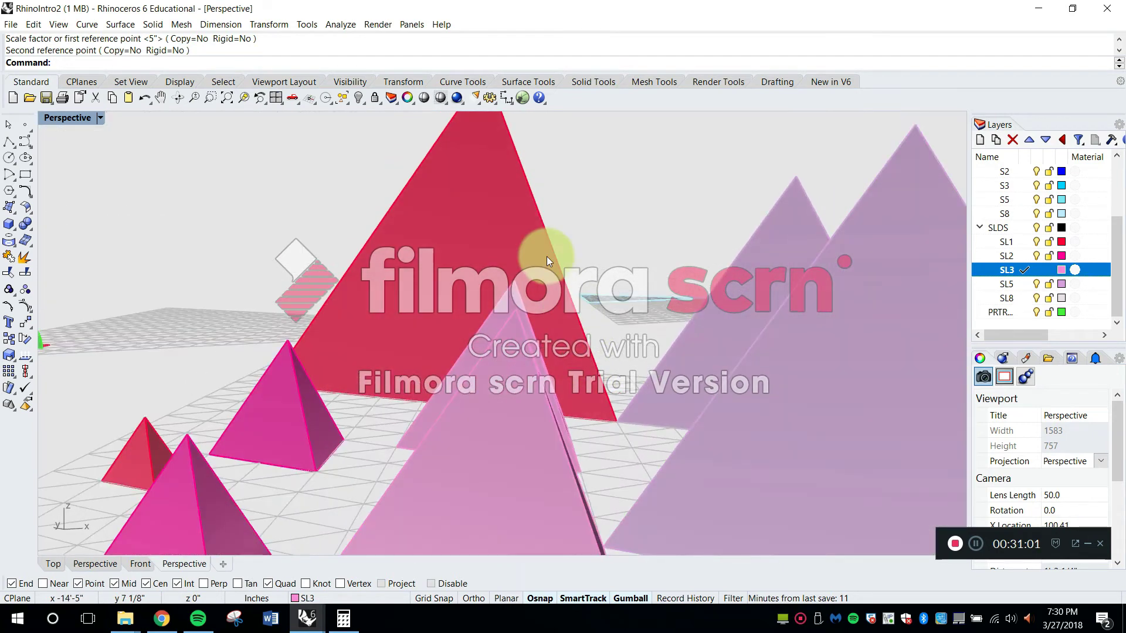
left_click(545, 251)
left_click(359, 597)
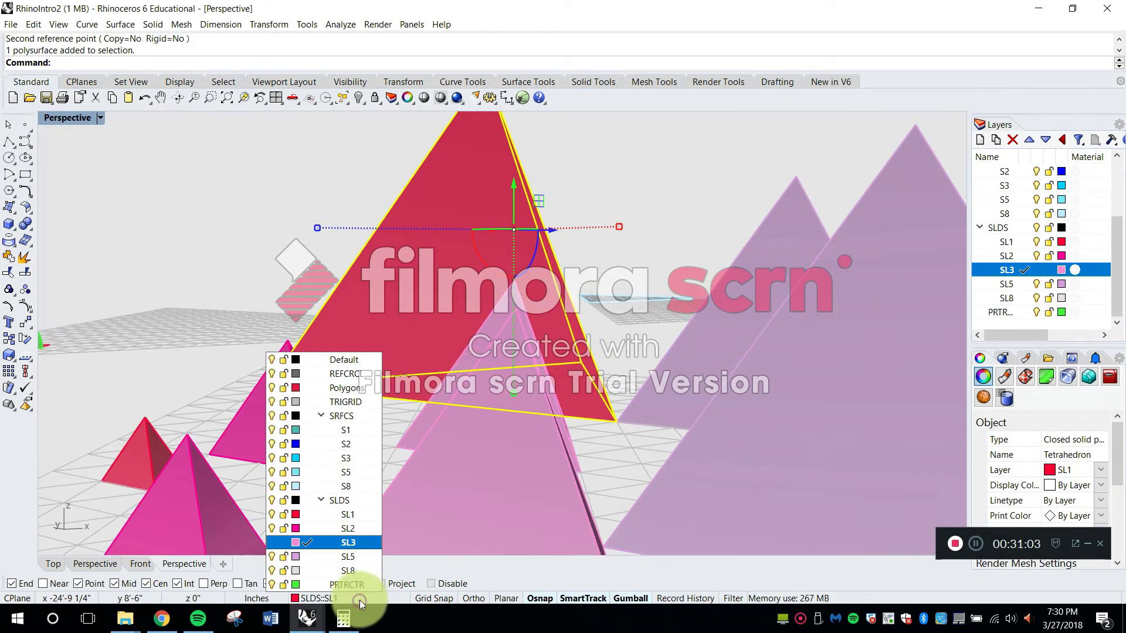
left_click(357, 574)
key("Escape")
Examine the completed tetrahedron series alongside the hand-built pyramids, looking closely at the apexes of the largest solids
right_click_drag(414, 407, 336, 254)
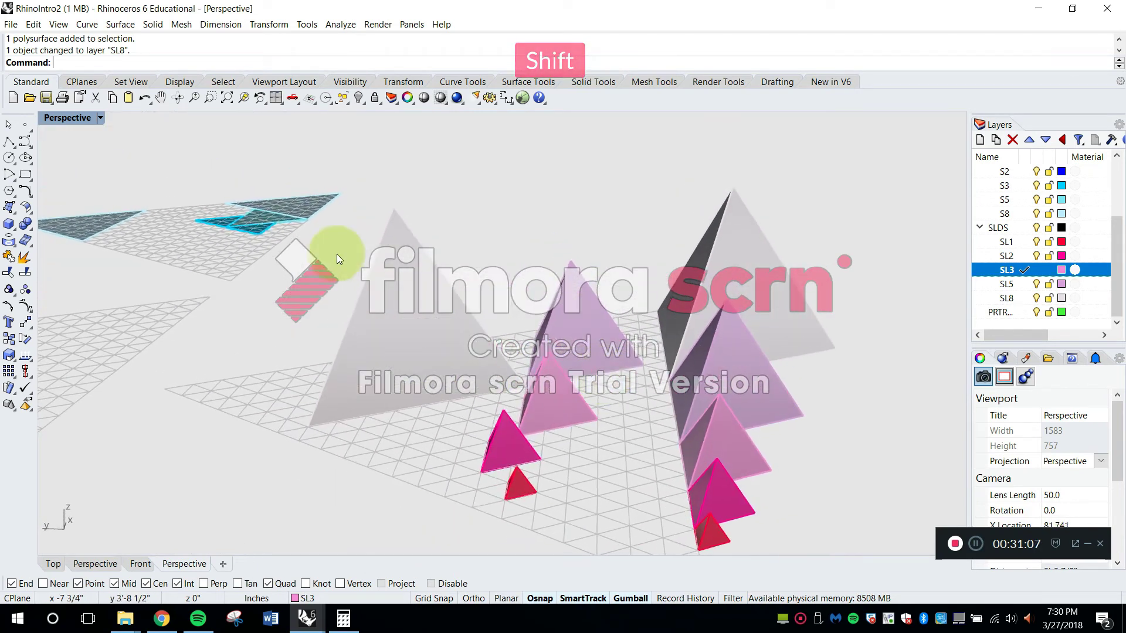
scroll(417, 201, "up", 8)
right_click_drag(404, 203, 451, 280)
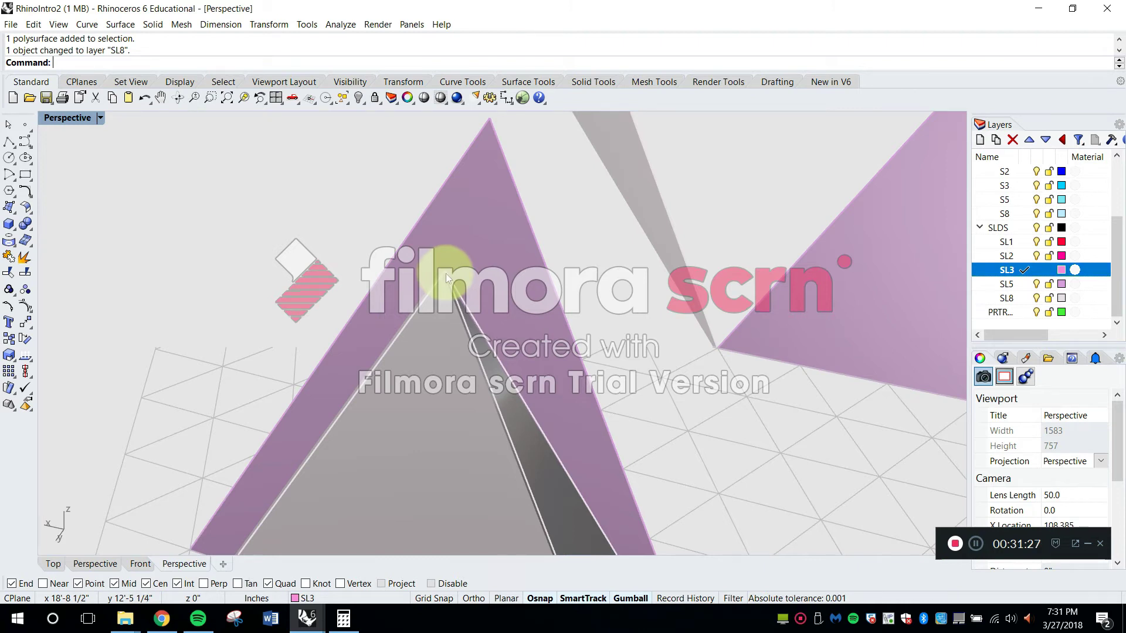
type("ine")
key("space")
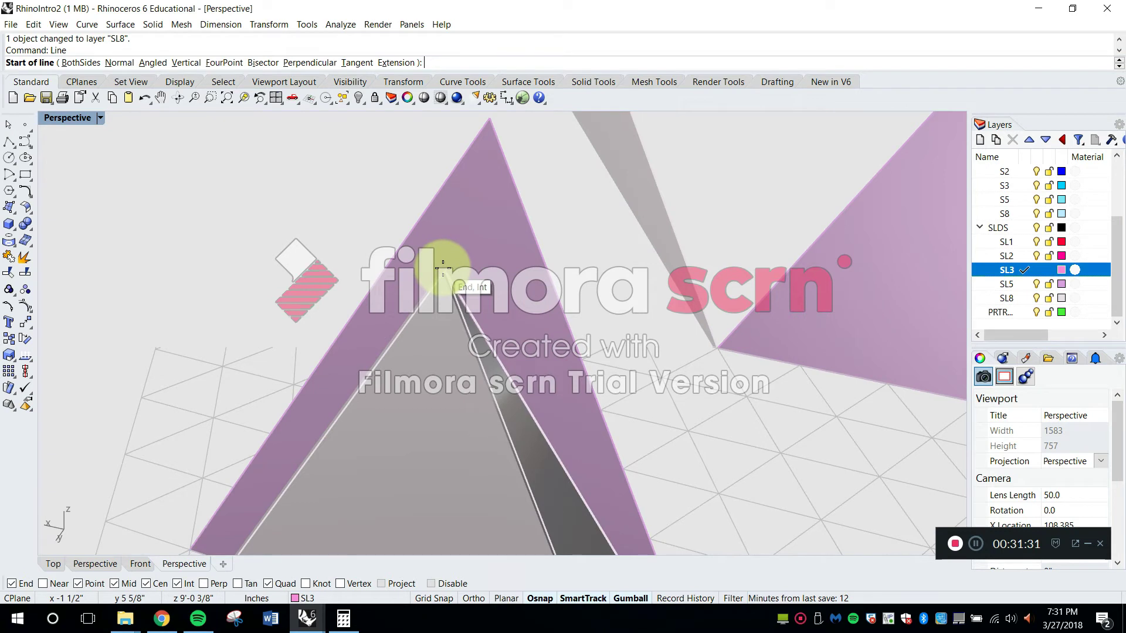
left_click(443, 270)
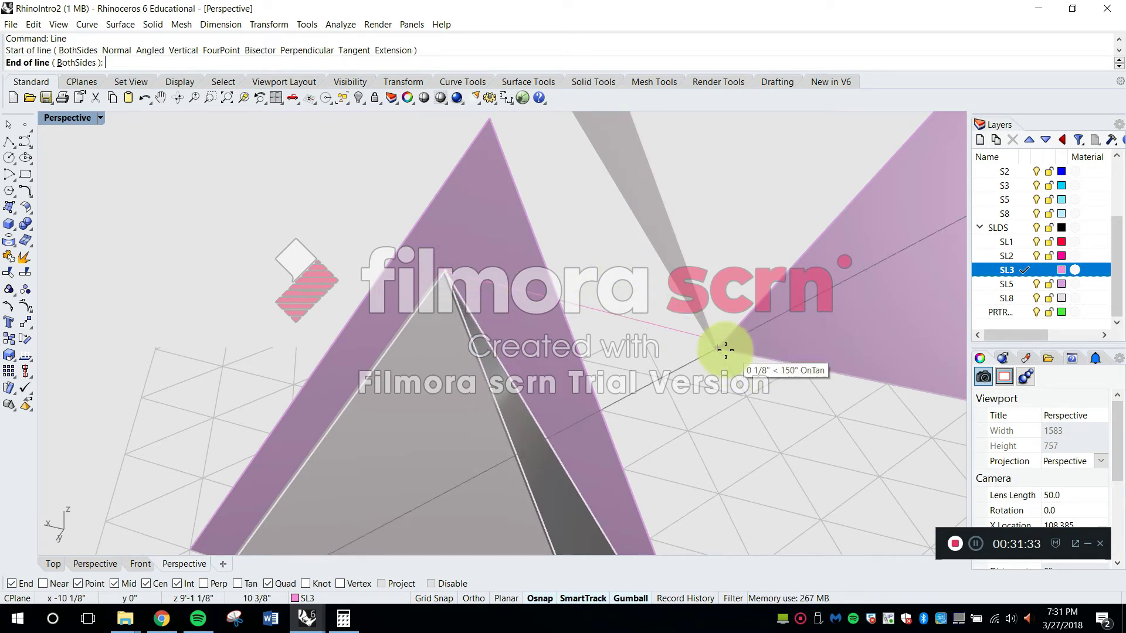
key("Escape")
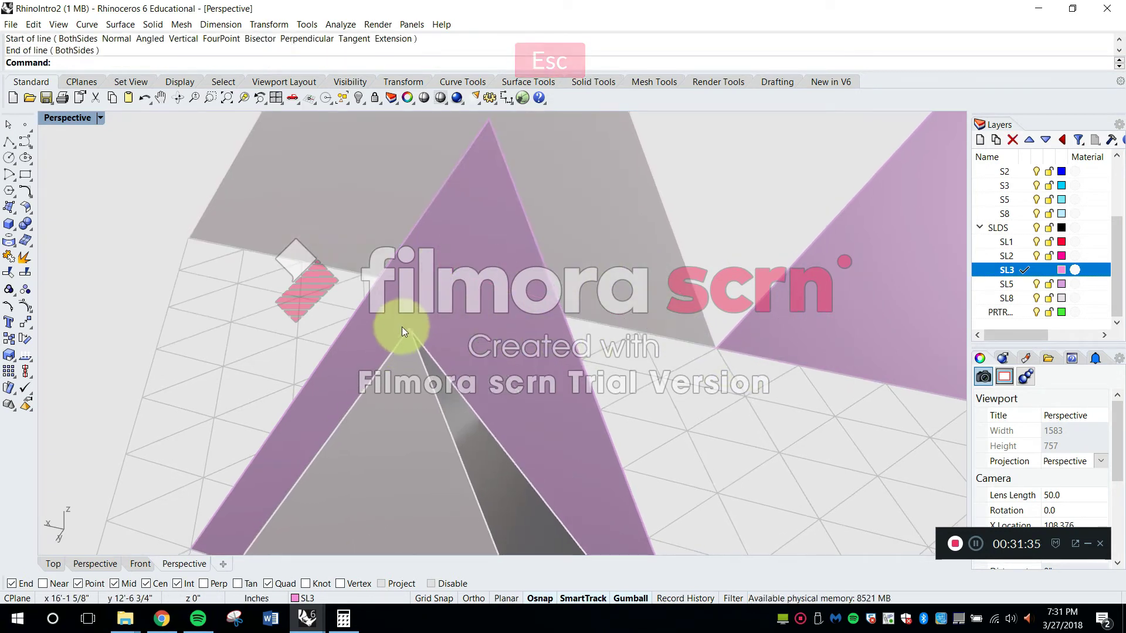
Examine the apex of the grouped, hand-built eight-cell pyramid up close
scroll(402, 327, "down", 10)
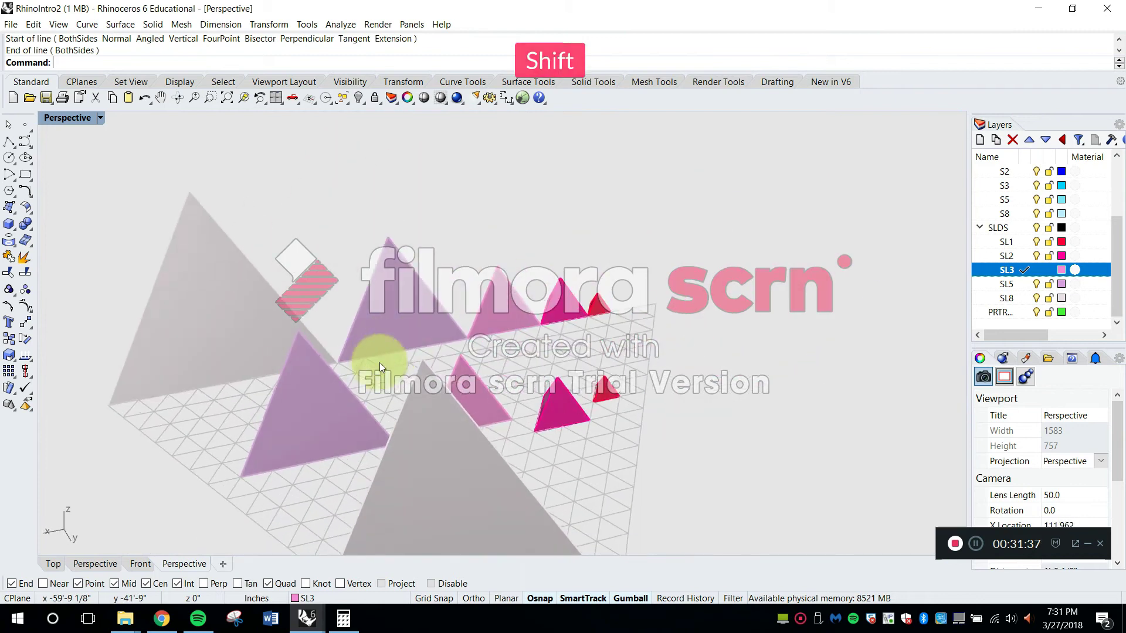
right_click_drag(378, 362, 514, 374, "shift")
left_click(367, 277)
left_click(245, 94)
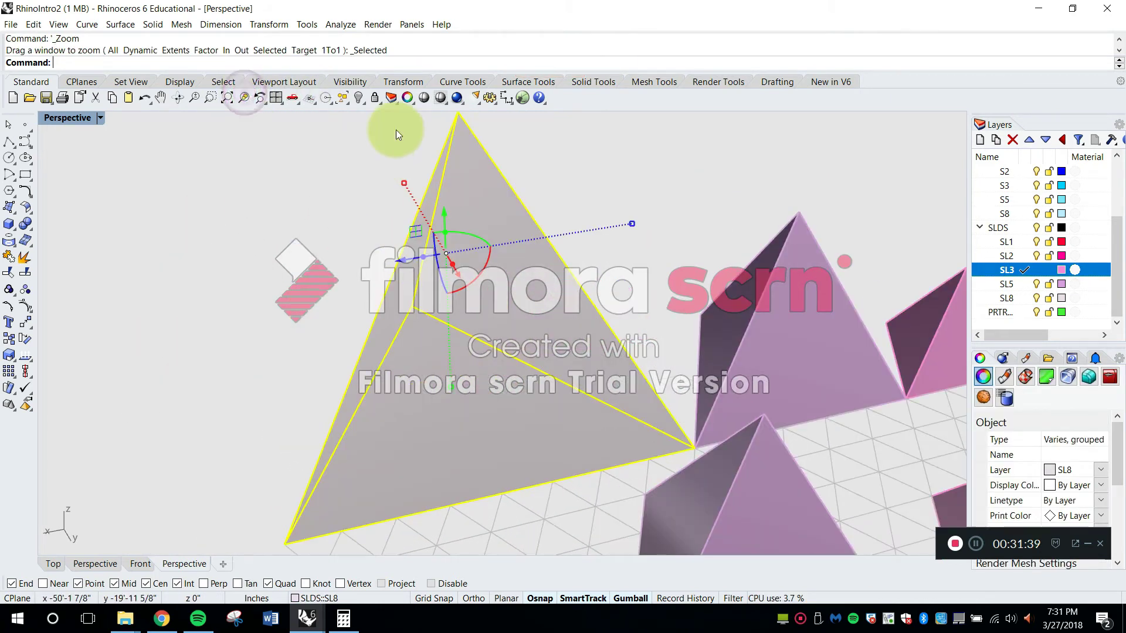
right_click_drag(426, 186, 428, 290, "shift")
scroll(451, 249, "up", 10)
key("Escape")
scroll(466, 276, "up", 5)
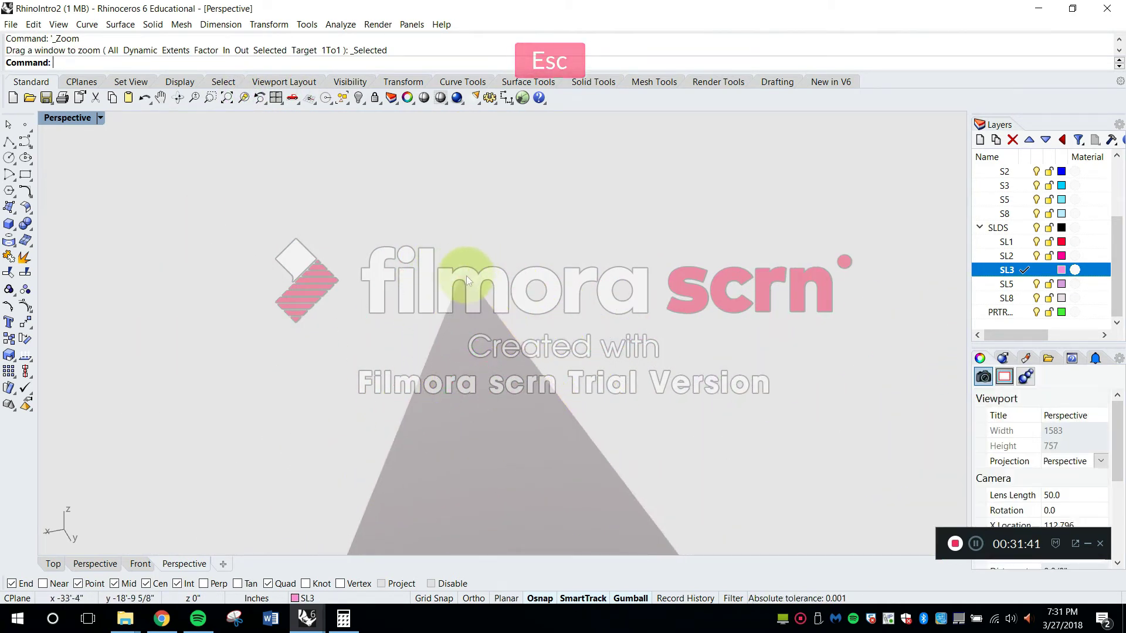
Capture the eight-cell tetrahedron's apex area with Snipping Tool and save the JPEG to the Desktop as "no"
right_click_drag(441, 258, 350, 271)
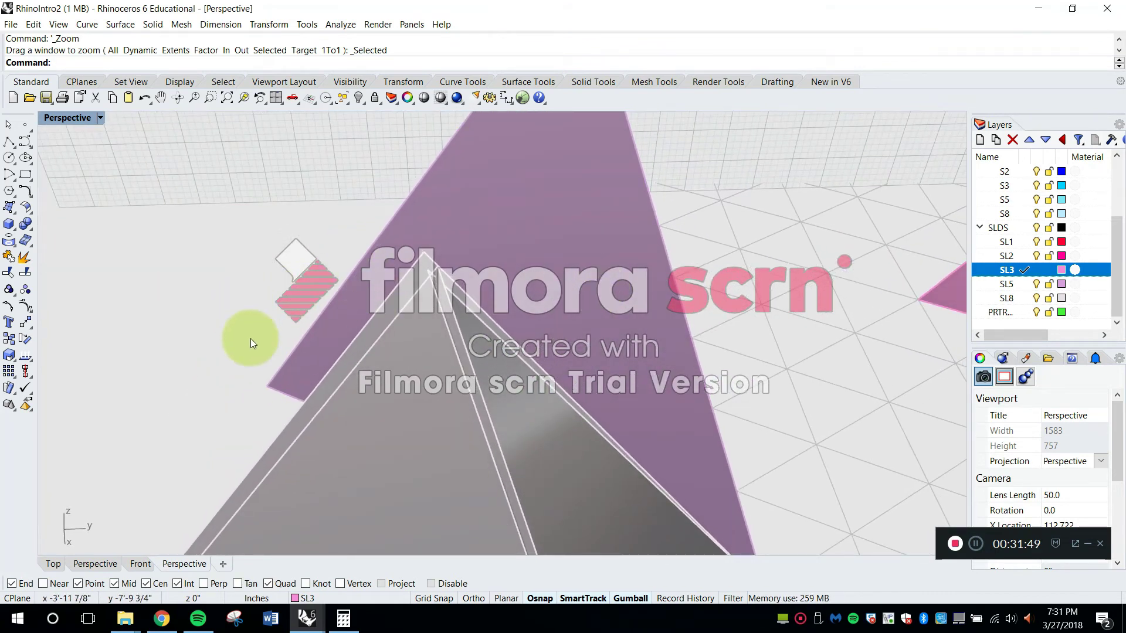
left_click(235, 620)
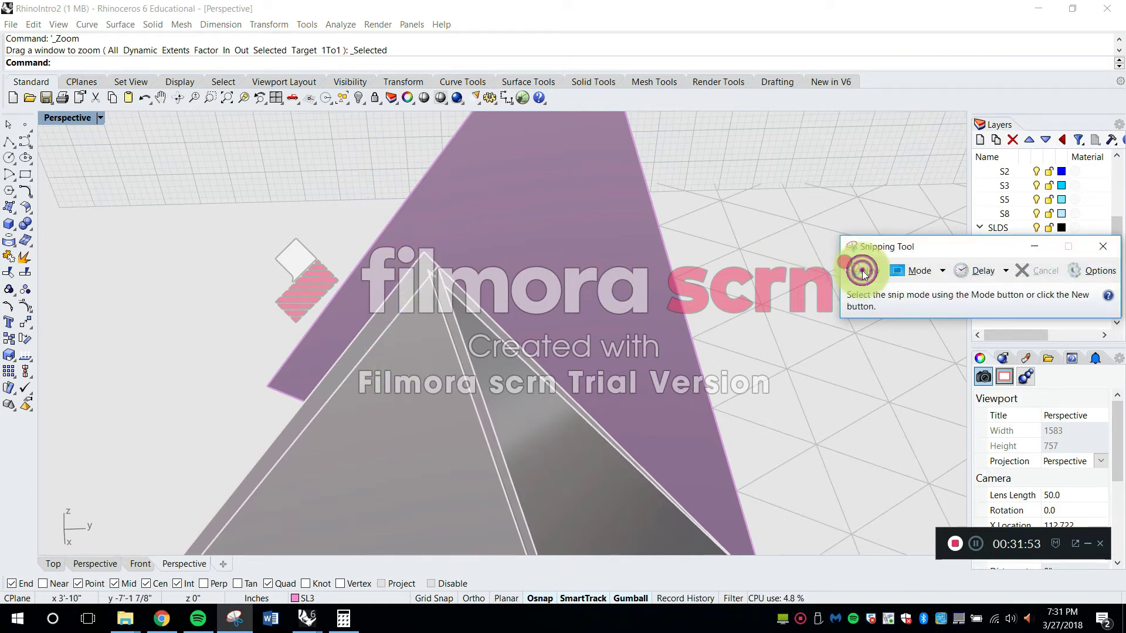
left_click(862, 272)
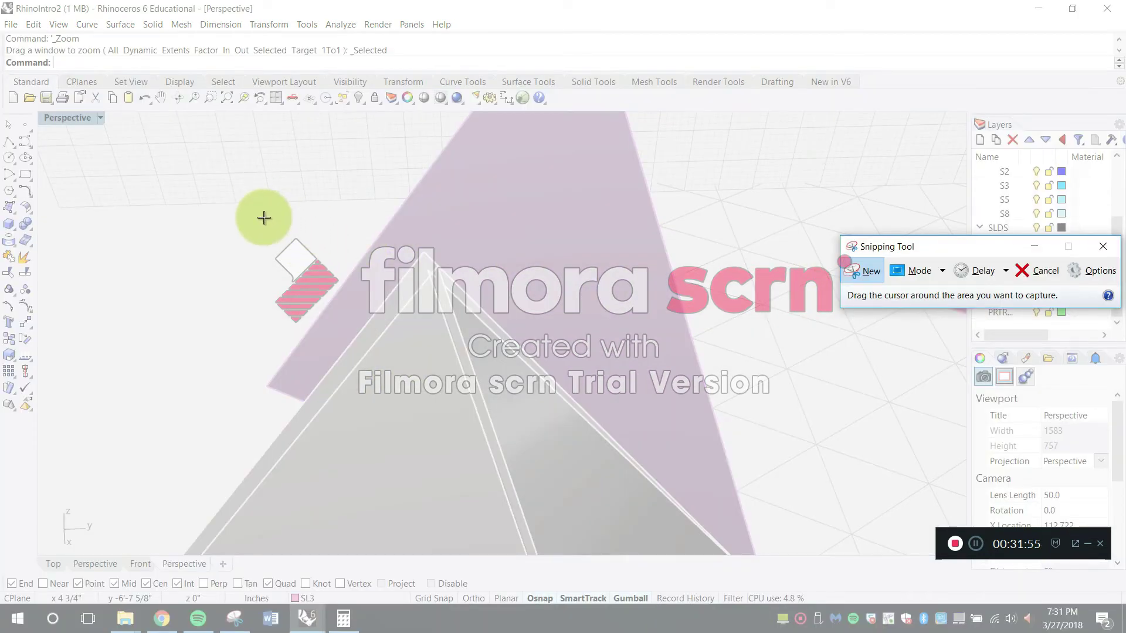
left_click_drag(300, 218, 616, 421)
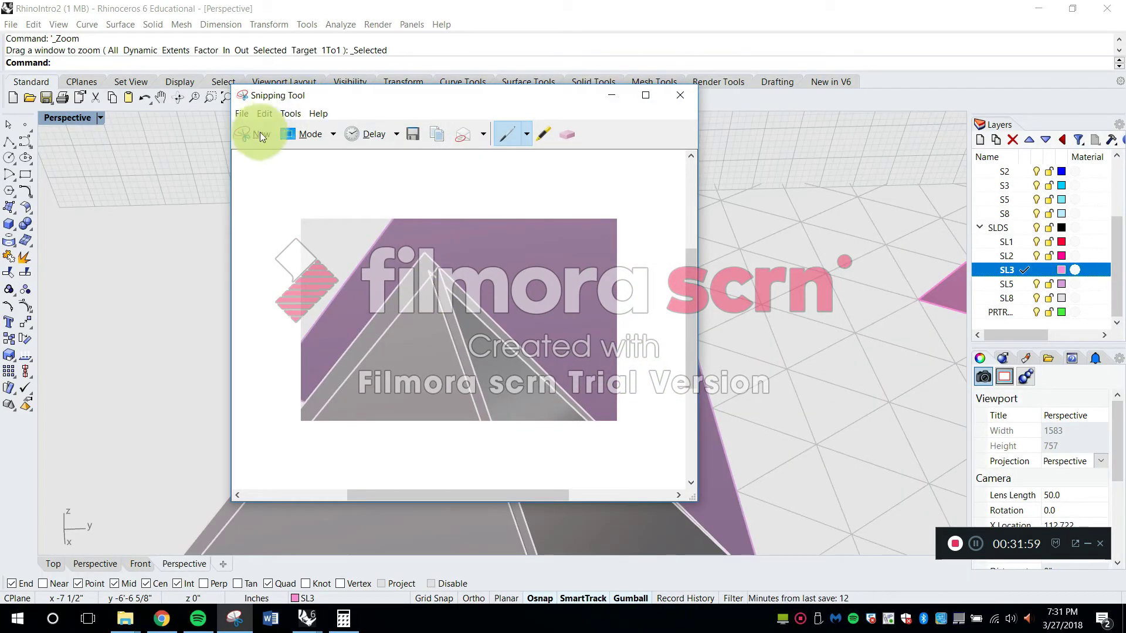
left_click(414, 136)
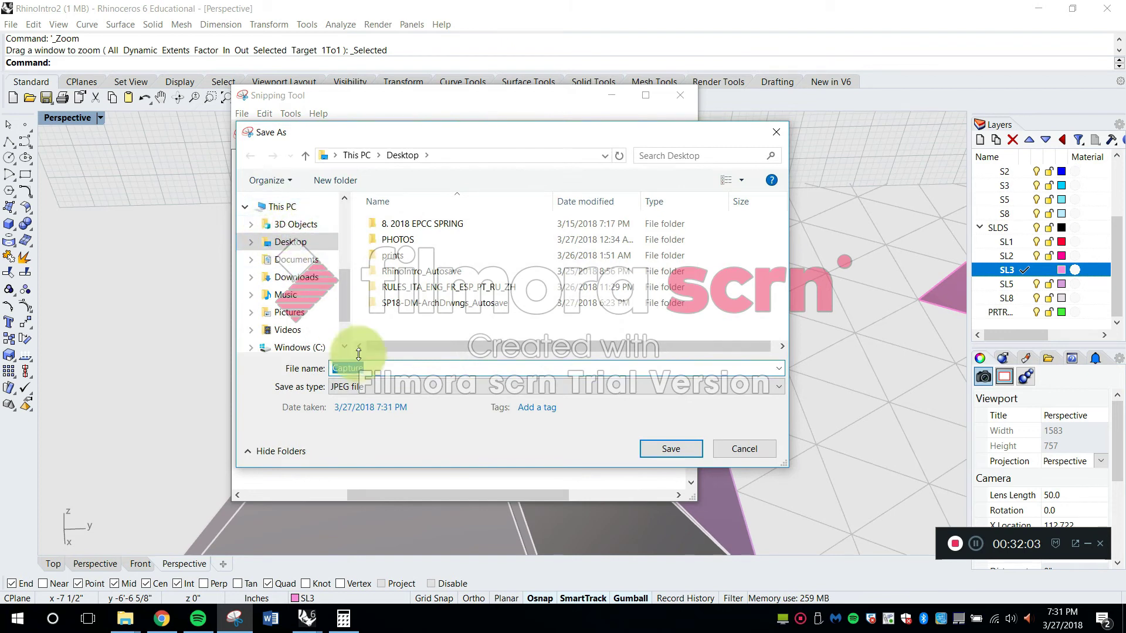
type("no")
key("Return")
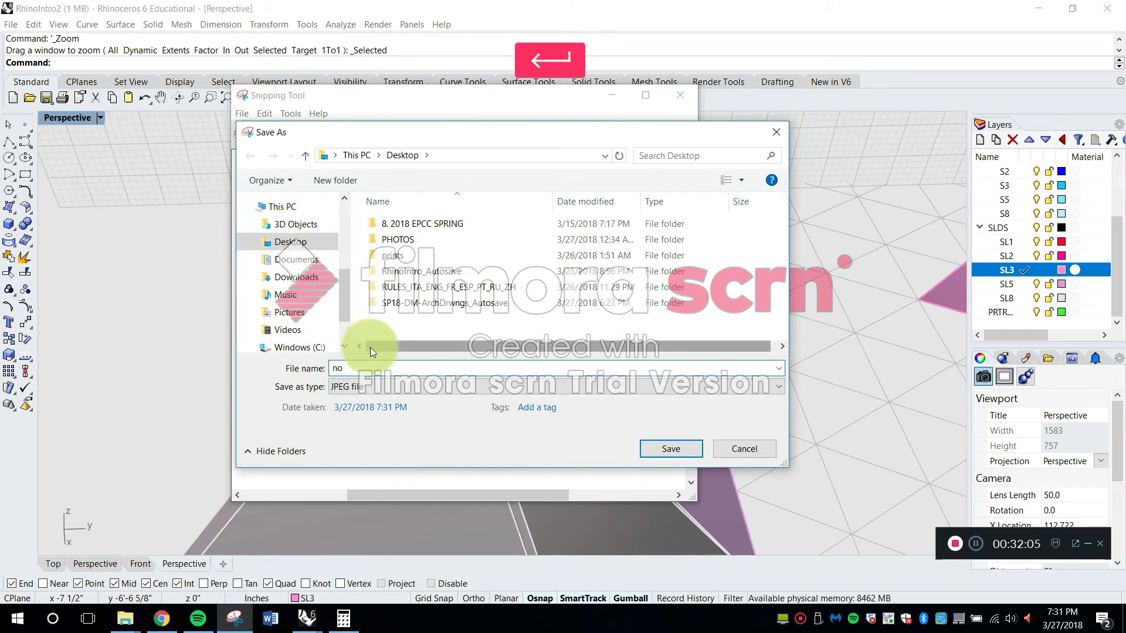
left_click(680, 95)
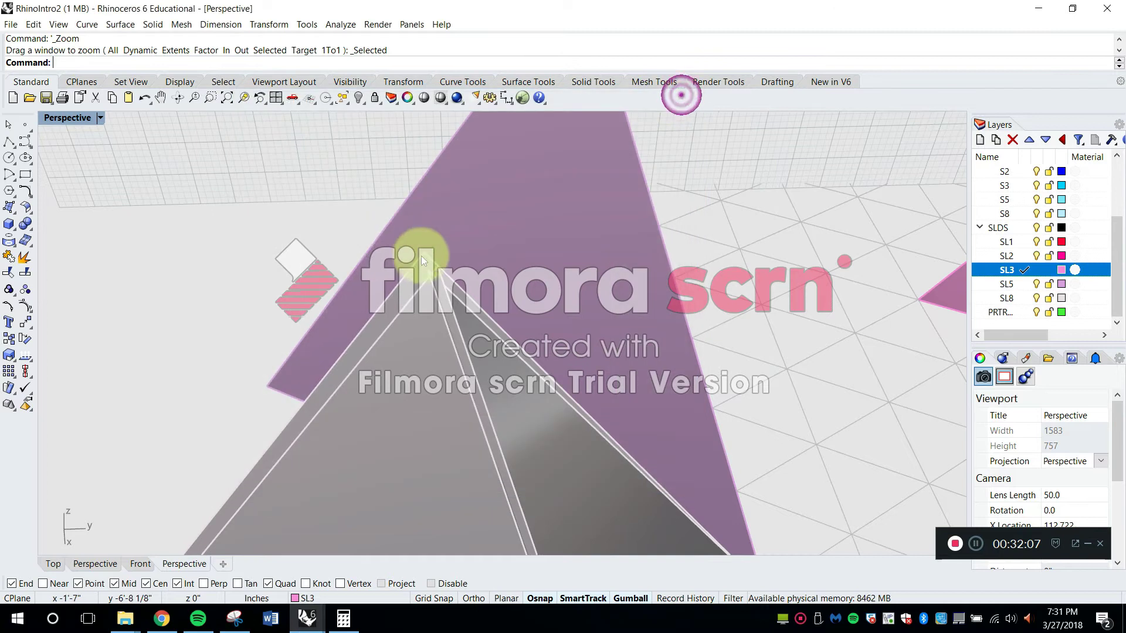
Compare the eight-cell and five-cell tetrahedra with the hand-built pyramids standing behind them
scroll(298, 237, "up", 5)
scroll(295, 234, "down", 5)
right_click_drag(716, 315, 507, 270)
scroll(508, 271, "down", 10)
scroll(583, 326, "up", 10)
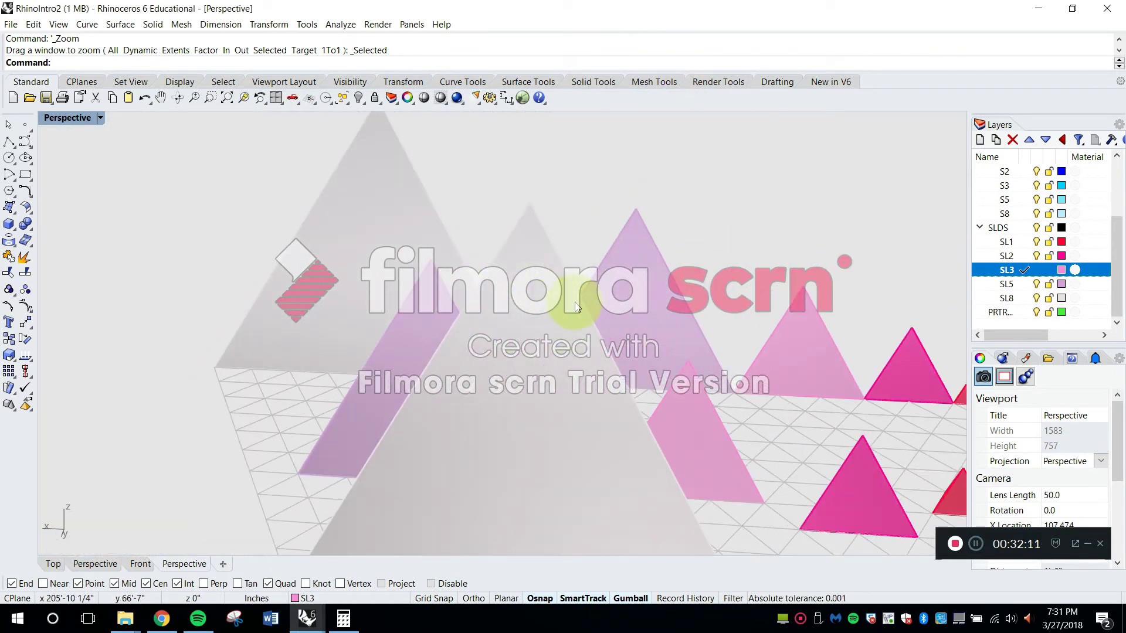
scroll(441, 294, "up", 5)
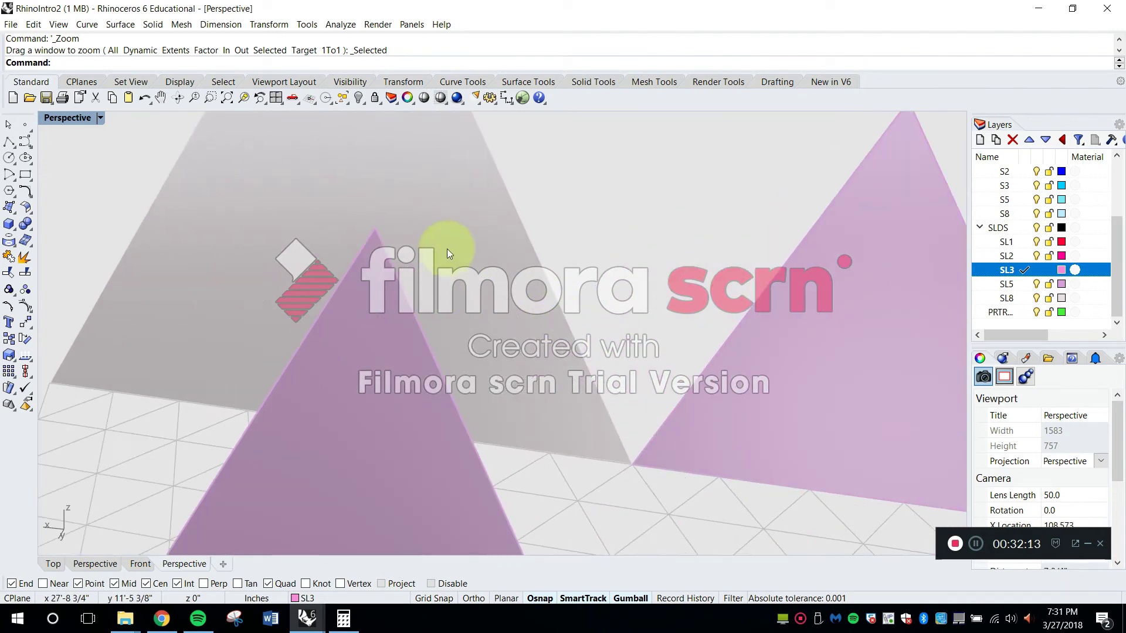
scroll(445, 258, "down", 3)
right_click(439, 297, "shift")
key("Escape")
Select the eight-cell tetrahedron and inspect its apex and sloping edges at close range
left_click(441, 294)
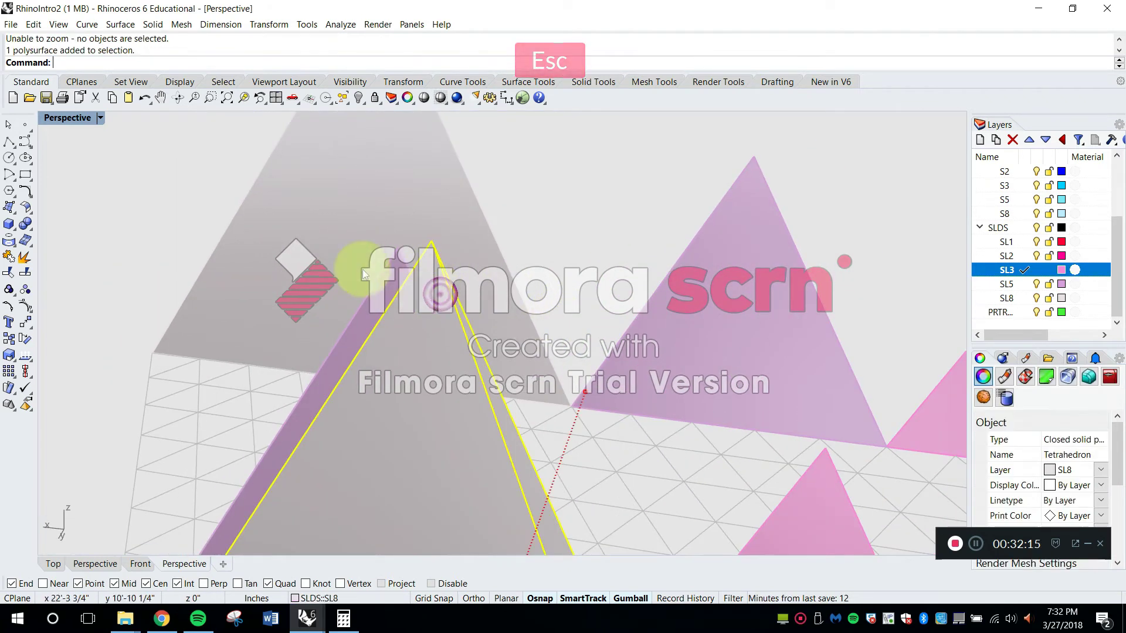
left_click(243, 97)
right_click_drag(526, 163, 539, 259)
scroll(521, 215, "up", 6)
scroll(528, 250, "down", 3)
right_click_drag(533, 323, 481, 304)
scroll(414, 310, "up", 4)
scroll(412, 296, "down", 3)
right_click_drag(412, 272, 515, 228, "shift")
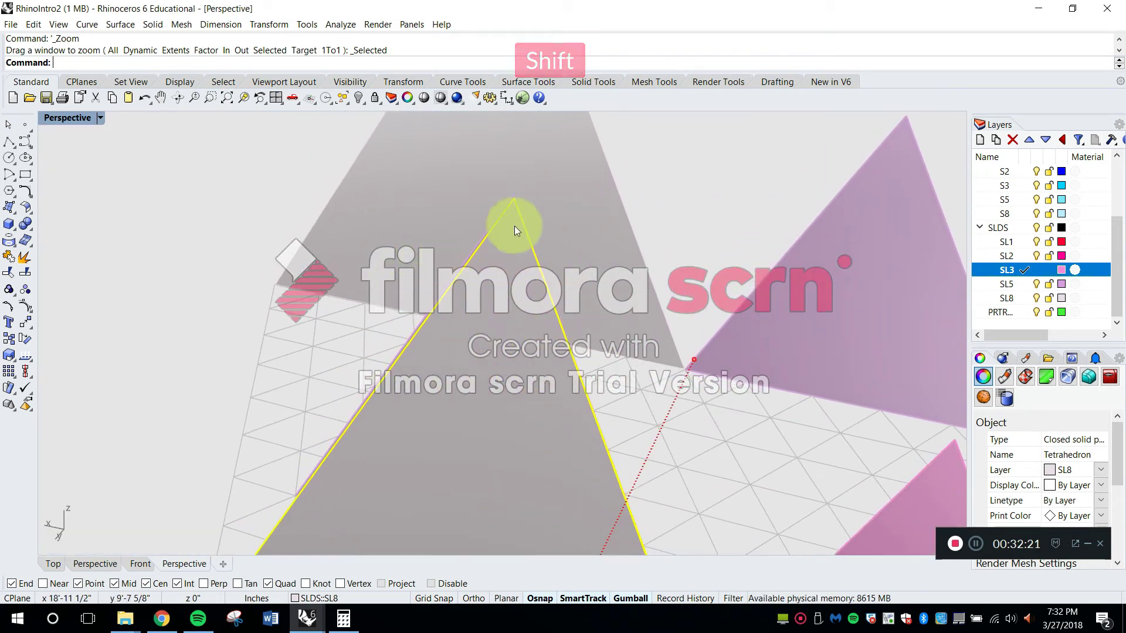
scroll(514, 207, "up", 4)
scroll(489, 225, "down", 4)
scroll(489, 223, "up", 4)
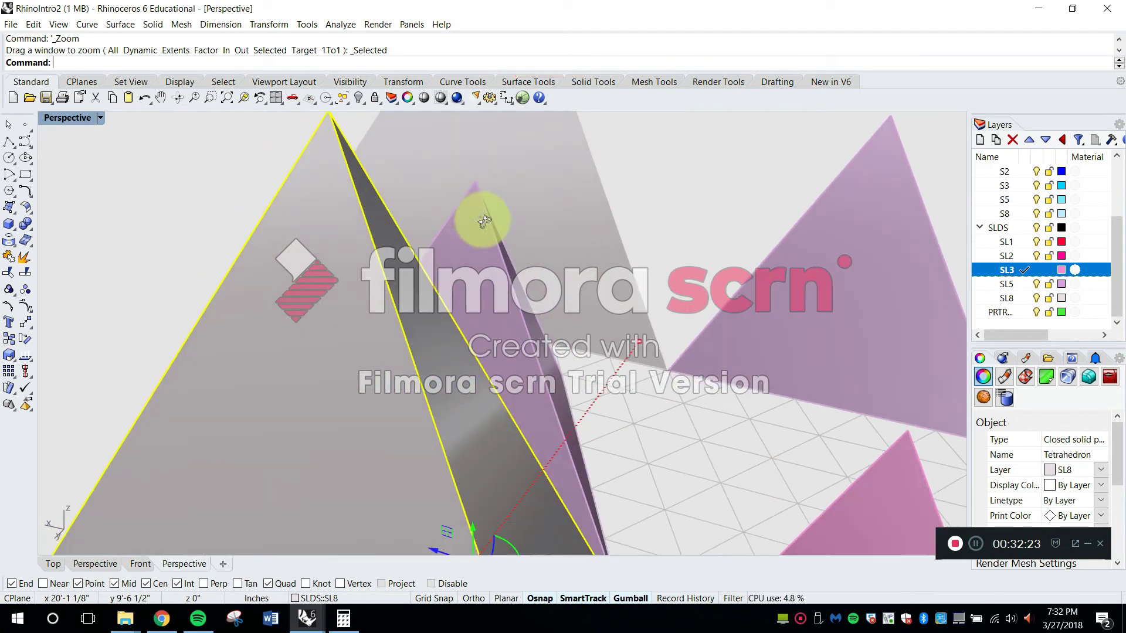
Reselect the eight-cell tetrahedron to look over the whole solid and its place in the series on the grid
key("Escape")
scroll(325, 190, "down", 3)
right_click_drag(411, 217, 509, 309, "shift")
left_click(538, 340)
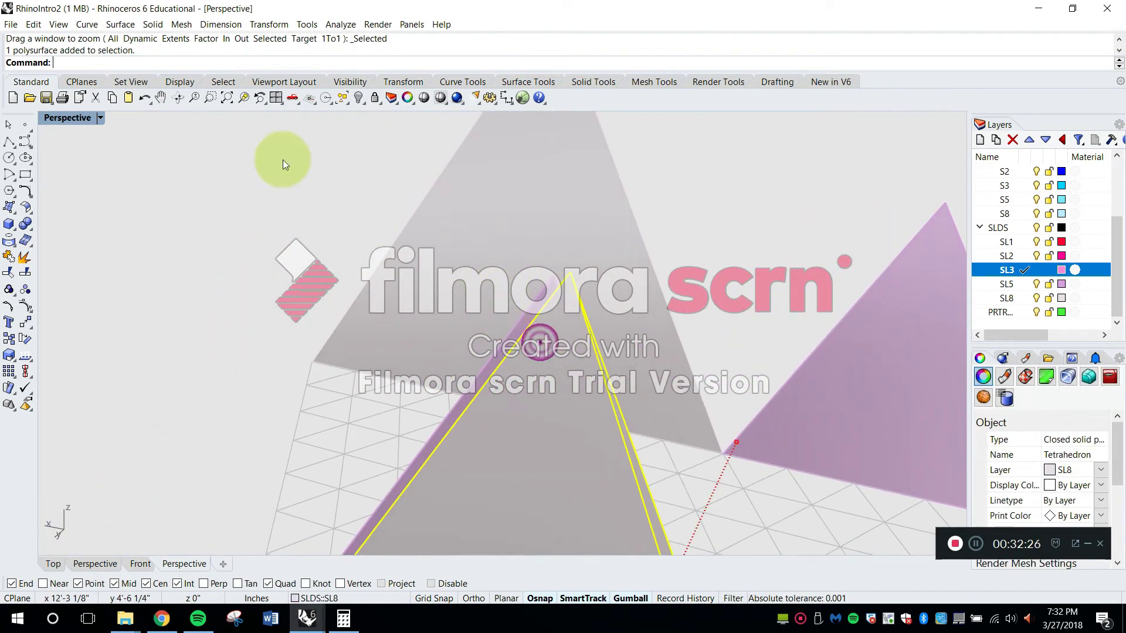
left_click(245, 100)
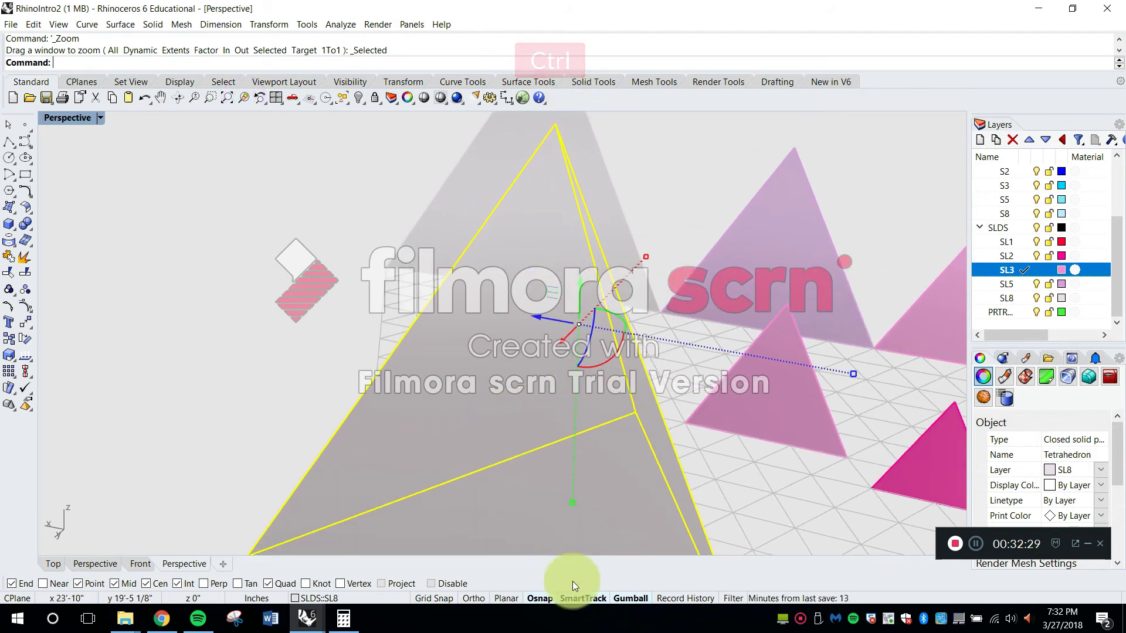
mouse_move(613, 311)
right_mouse_down("ctrl")
mouse_move(614, 154)
mouse_move(612, 268)
mouse_move(627, 311)
right_mouse_up("ctrl")
right_click_drag(644, 371, 643, 364, "ctrl")
right_click_drag(645, 291, 649, 311, "shift")
key("Escape")
mouse_move(582, 396)
right_mouse_down()
mouse_move(603, 397)
mouse_move(596, 402)
mouse_move(583, 380)
mouse_move(610, 418)
mouse_move(520, 434)
mouse_move(564, 397)
right_mouse_up()
scroll(583, 380, "down", 4)
Focus on the three-cell tetrahedron as a reference and compare the apexes of the two eight-cell solids
left_click(469, 379)
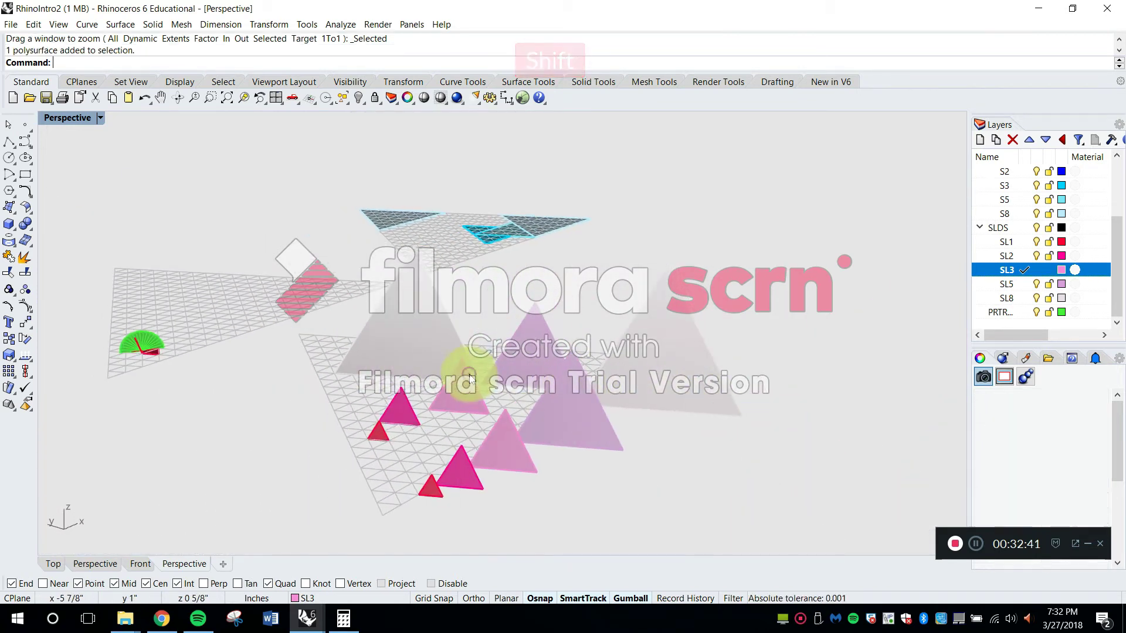
left_click(243, 99)
right_click_drag(518, 270, 717, 346)
scroll(536, 314, "down", 8)
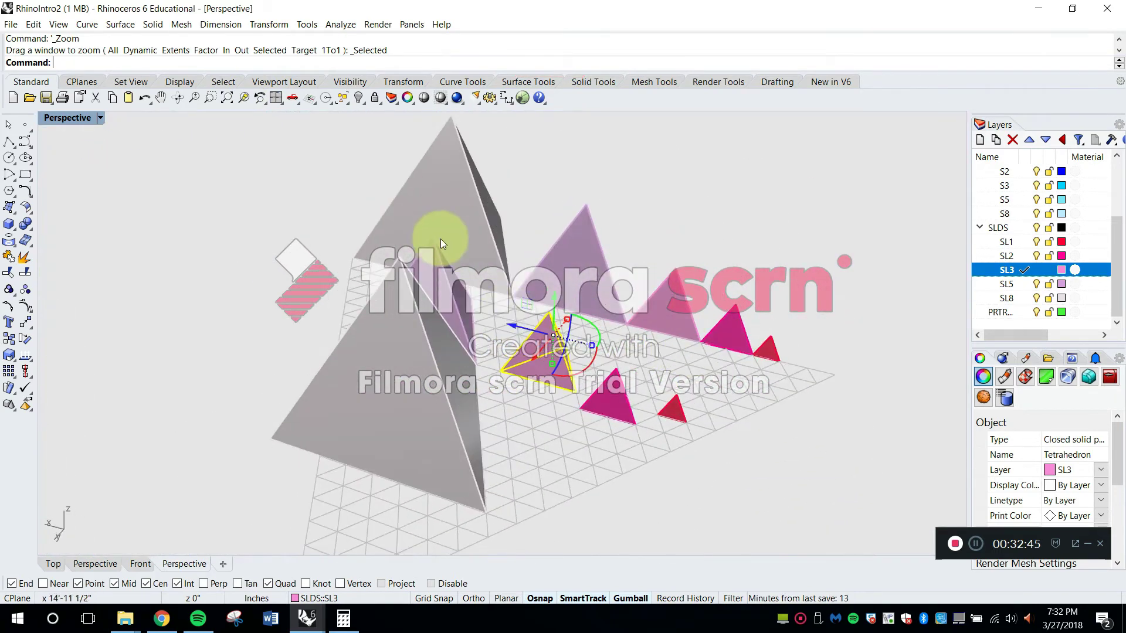
scroll(433, 287, "up", 10)
scroll(434, 206, "down", 6)
right_click_drag(436, 202, 473, 228, "shift")
scroll(450, 257, "down", 5)
right_click_drag(474, 228, 444, 311, "shift")
scroll(452, 234, "up", 8)
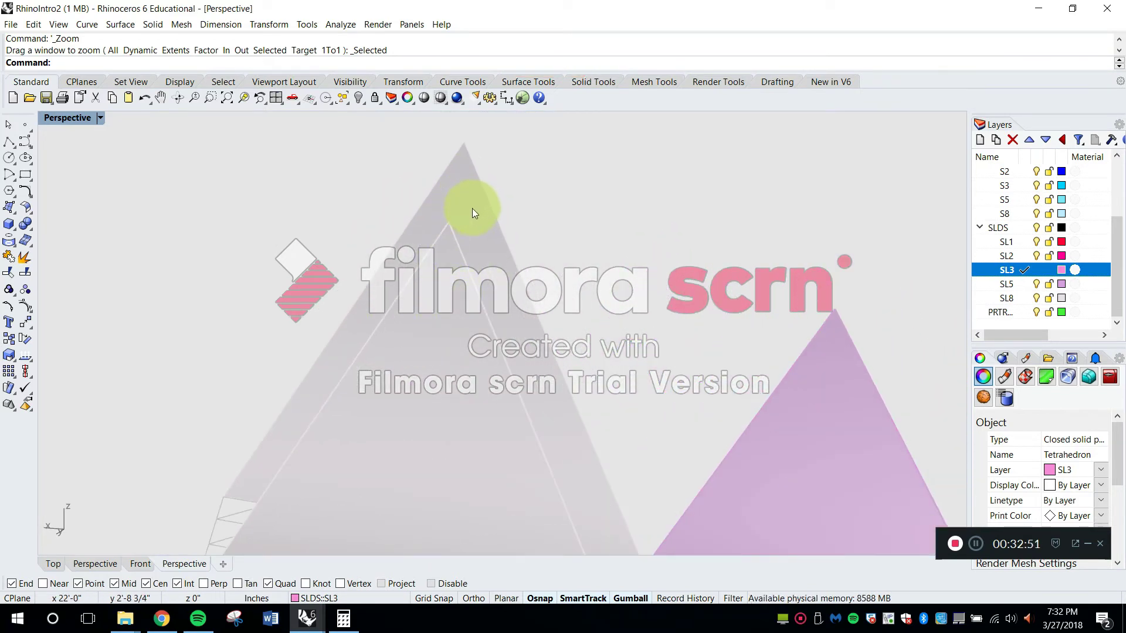
scroll(445, 257, "up", 6)
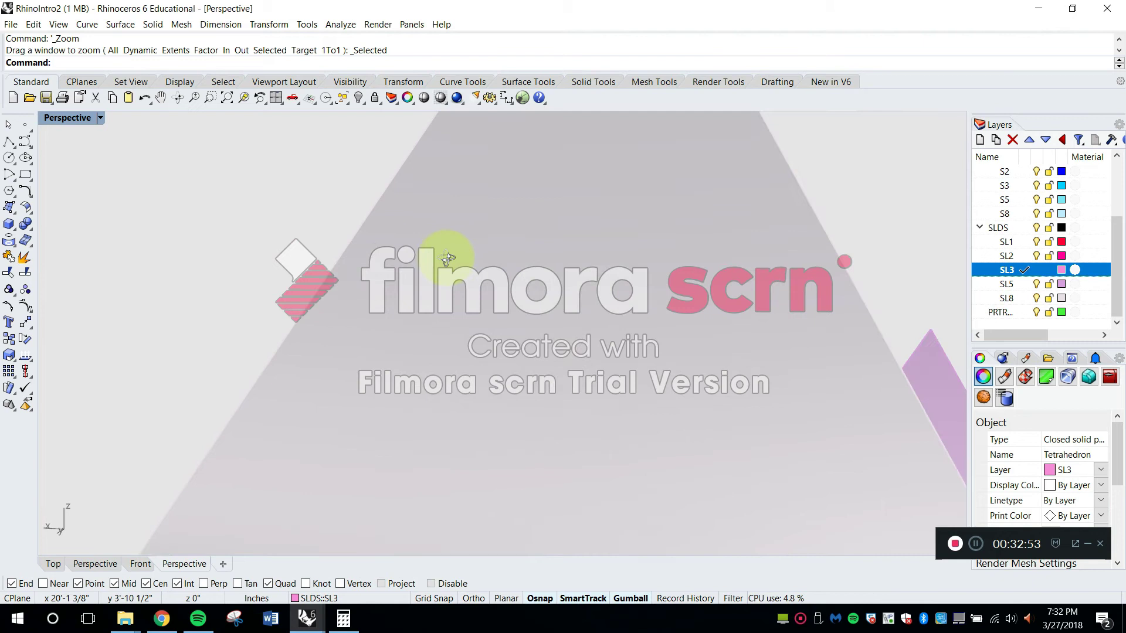
right_click_drag(446, 257, 447, 260)
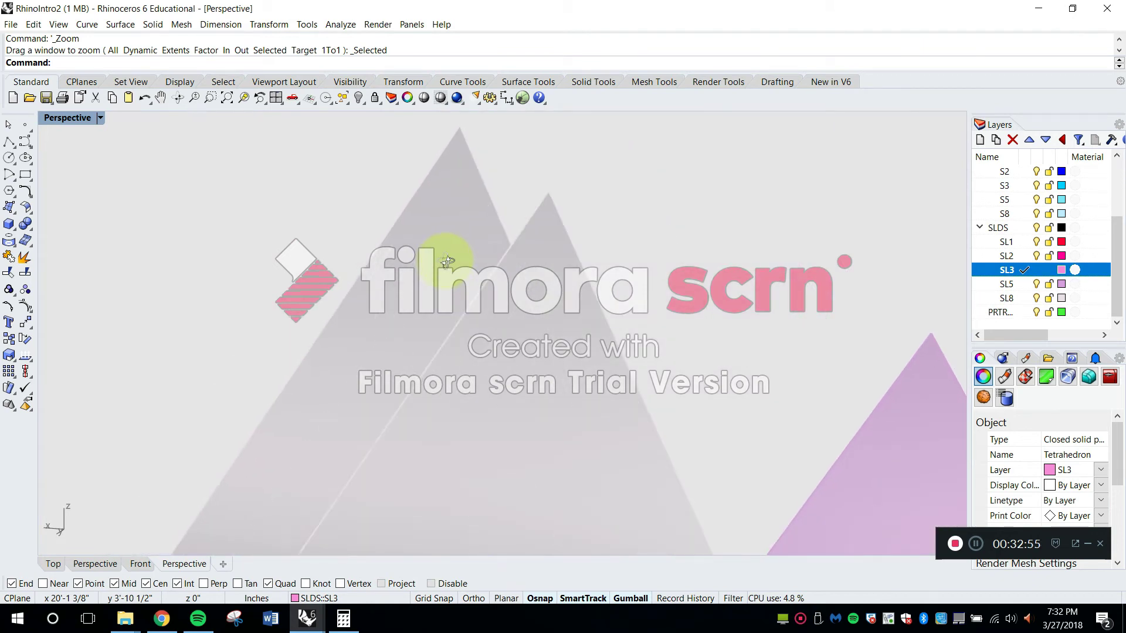
mouse_move(501, 223)
right_mouse_down()
mouse_move(523, 209)
mouse_move(516, 267)
mouse_move(502, 263)
mouse_move(502, 241)
right_mouse_up()
scroll(502, 242, "down", 8)
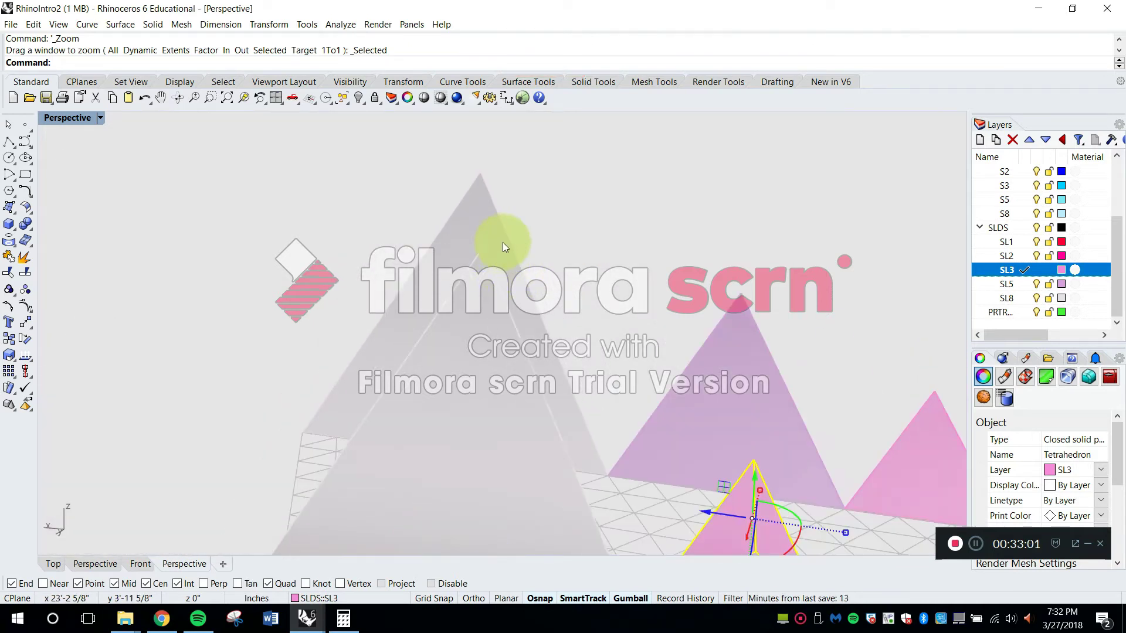
Examine the eight-cell tetrahedron's apex and side faces from the side and from above
right_click_drag(519, 353, 480, 362)
scroll(410, 259, "up", 10)
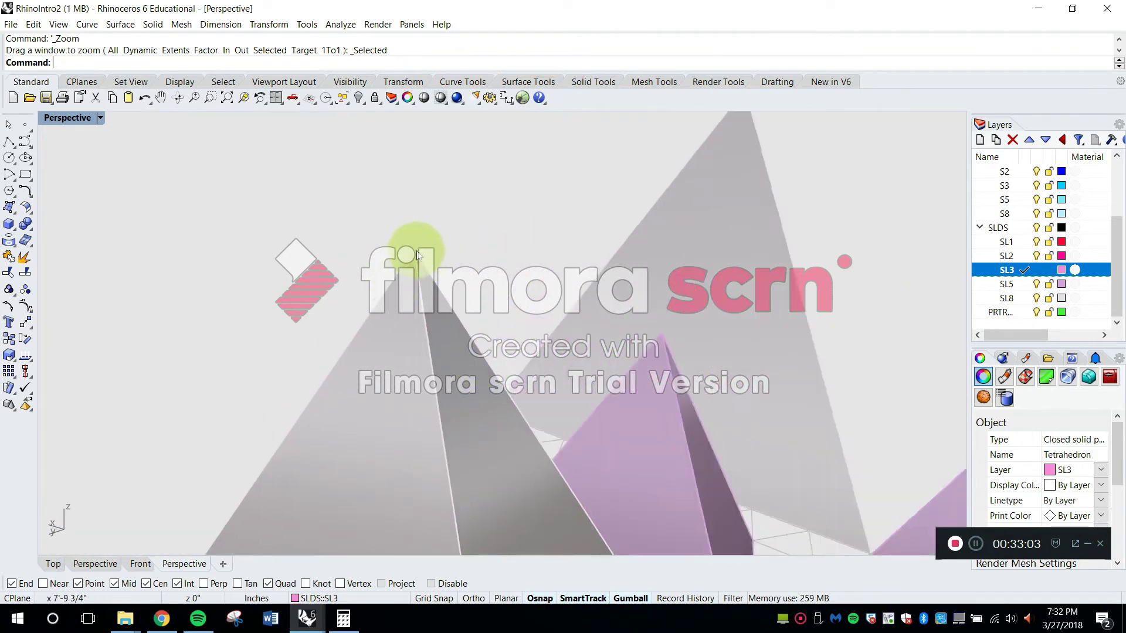
scroll(400, 264, "up", 1)
scroll(404, 264, "down", 1)
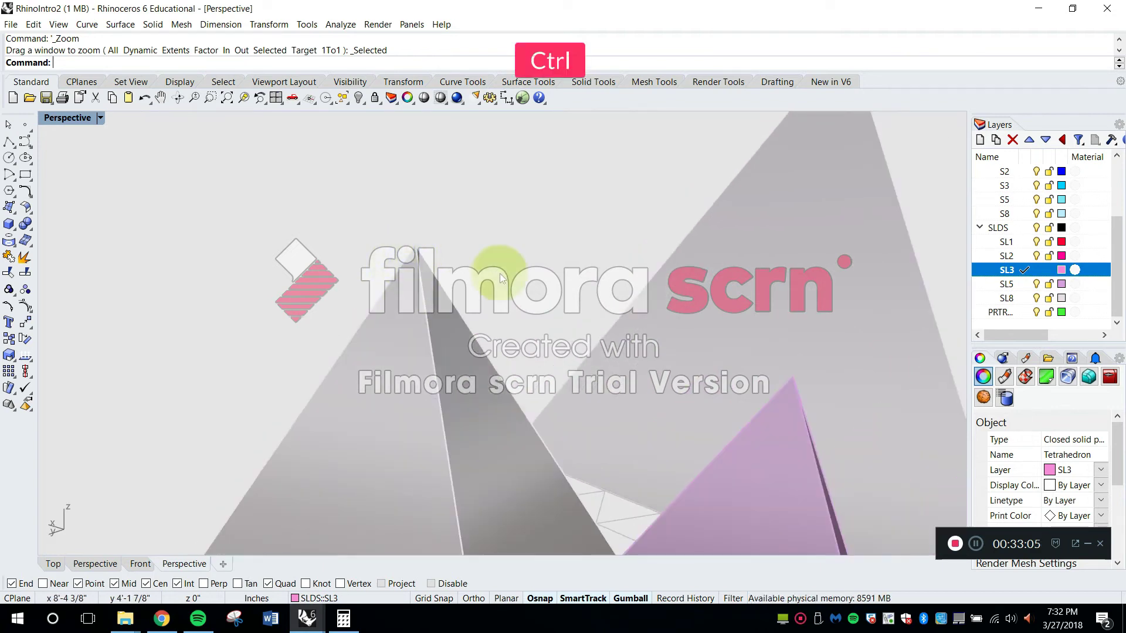
scroll(552, 227, "down", 3)
right_click_drag(553, 227, 539, 322)
right_click_drag(539, 322, 556, 233, "shift")
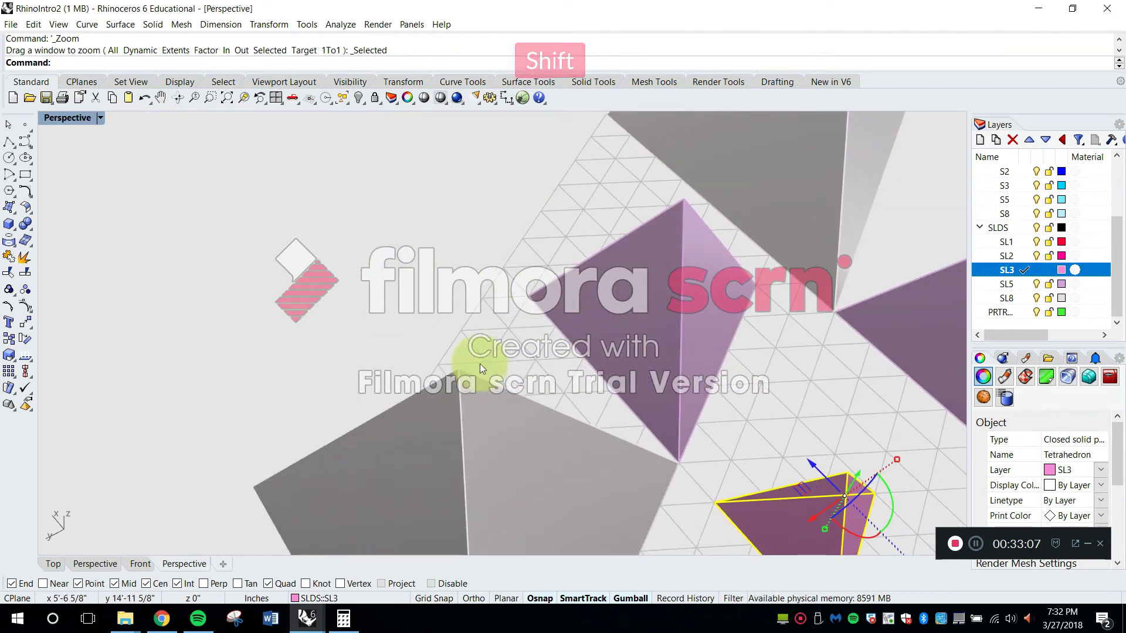
scroll(479, 364, "up", 4)
right_click_drag(438, 389, 441, 410)
right_click_drag(441, 411, 475, 322, "shift")
scroll(475, 322, "up", 1)
scroll(465, 340, "down", 1)
scroll(496, 299, "up", 2)
scroll(512, 275, "down", 2)
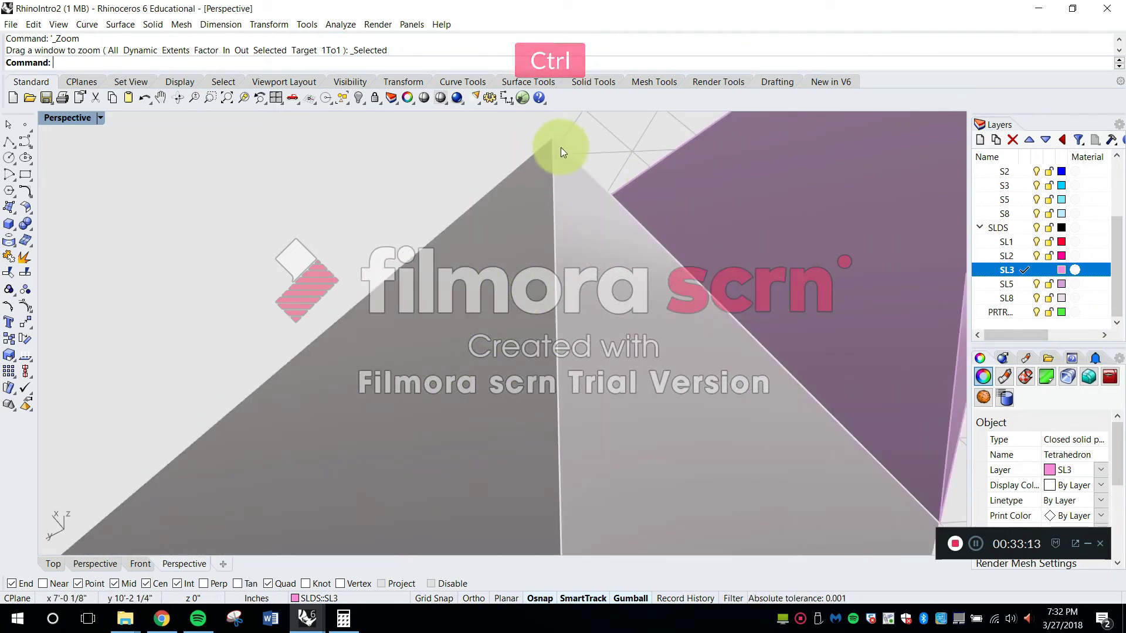
scroll(558, 150, "up", 1)
scroll(556, 153, "down", 2)
scroll(557, 153, "up", 1)
scroll(560, 155, "down", 3)
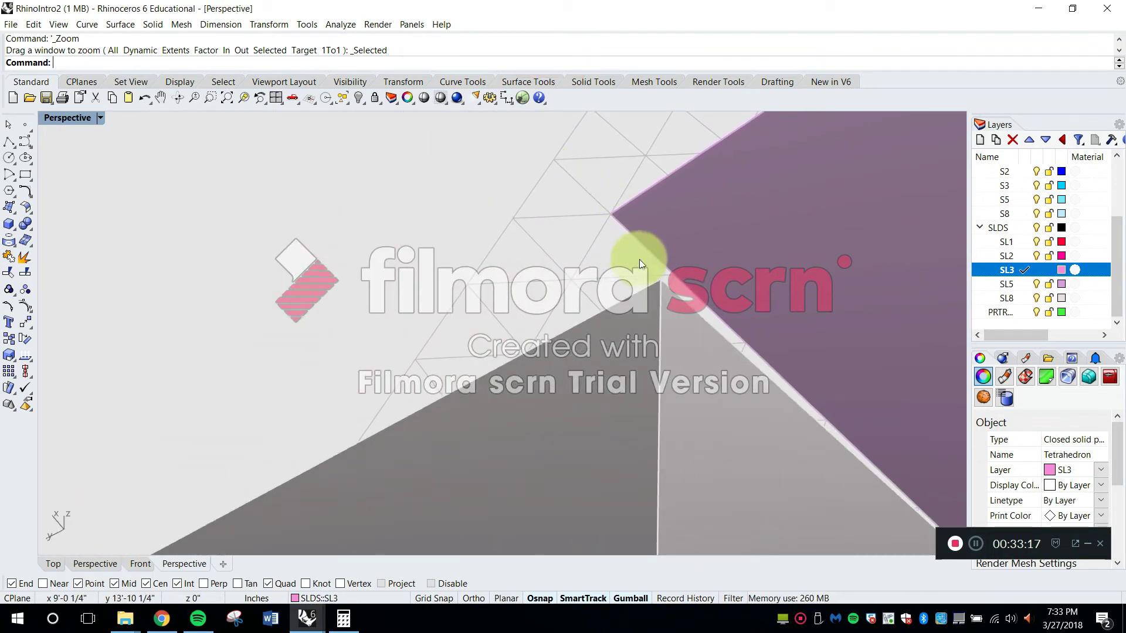
scroll(667, 289, "up", 1)
scroll(666, 287, "down", 5)
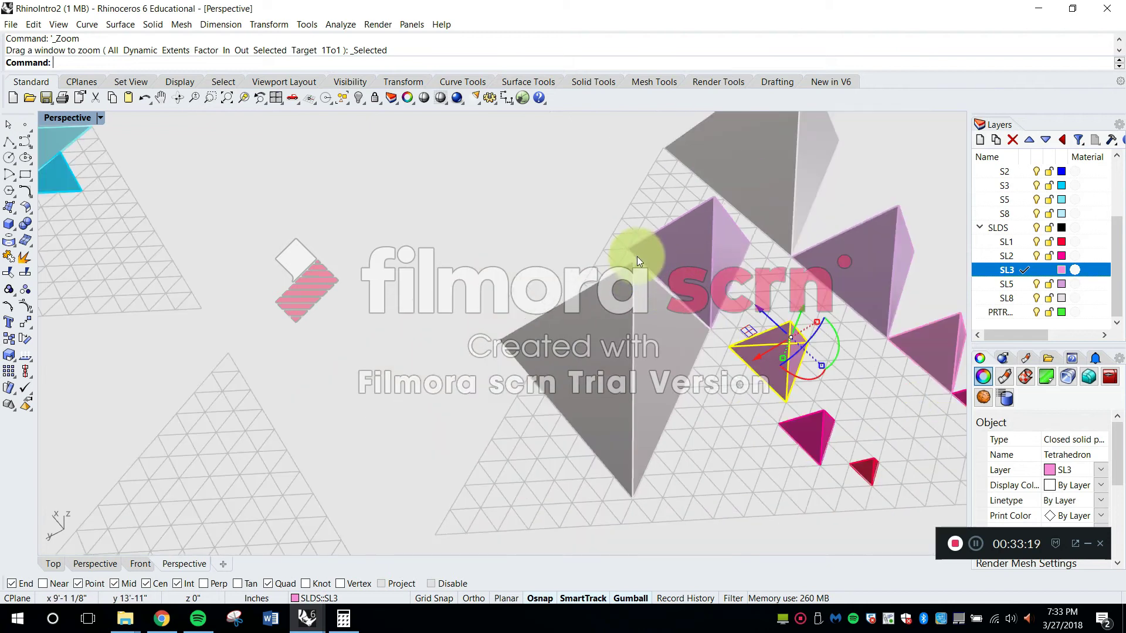
right_click_drag(749, 329, 507, 315)
key("Escape")
right_click_drag(538, 356, 567, 308)
right_click_drag(567, 308, 565, 324)
scroll(565, 324, "up", 5)
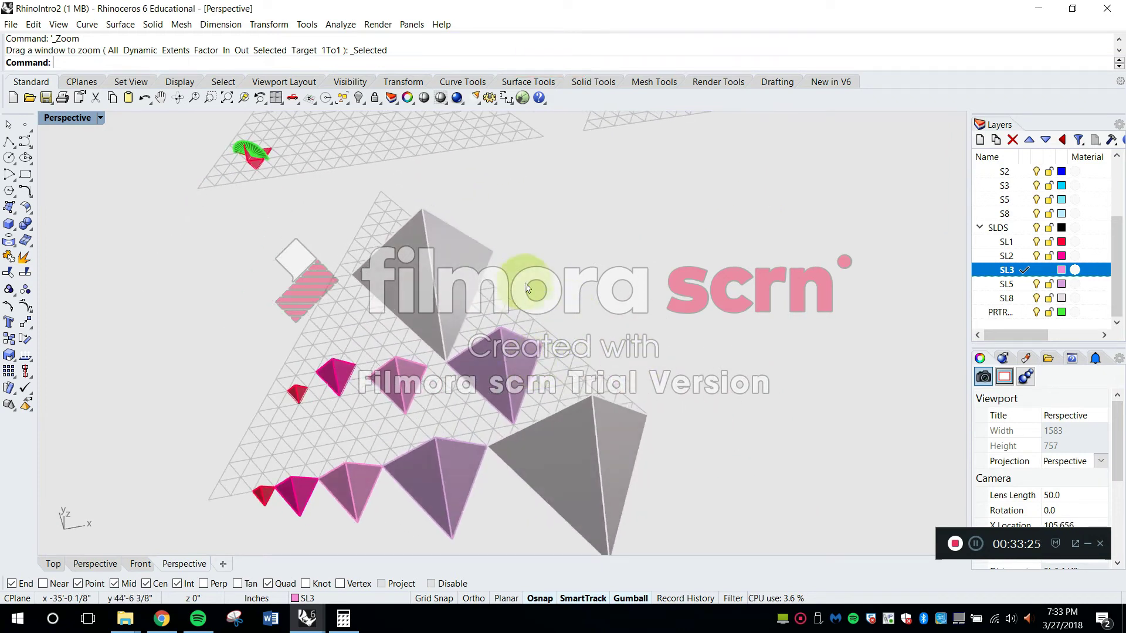
key("Escape")
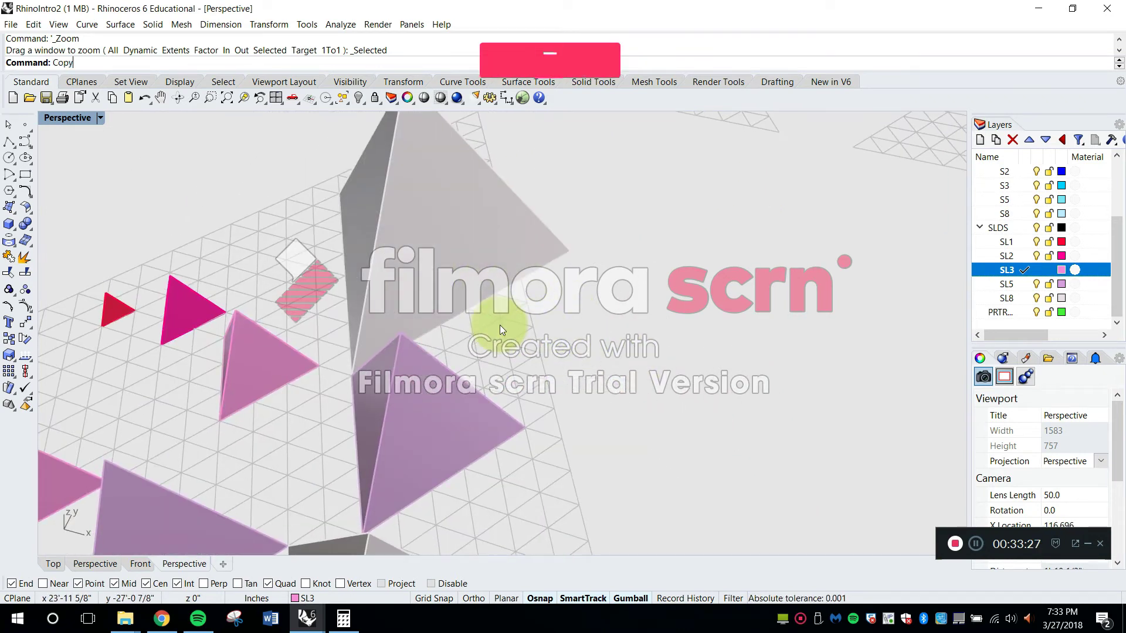
key("space")
scroll(474, 261, "down", 5)
left_click(473, 259)
scroll(474, 260, "down", 3)
key("space")
left_click(495, 276)
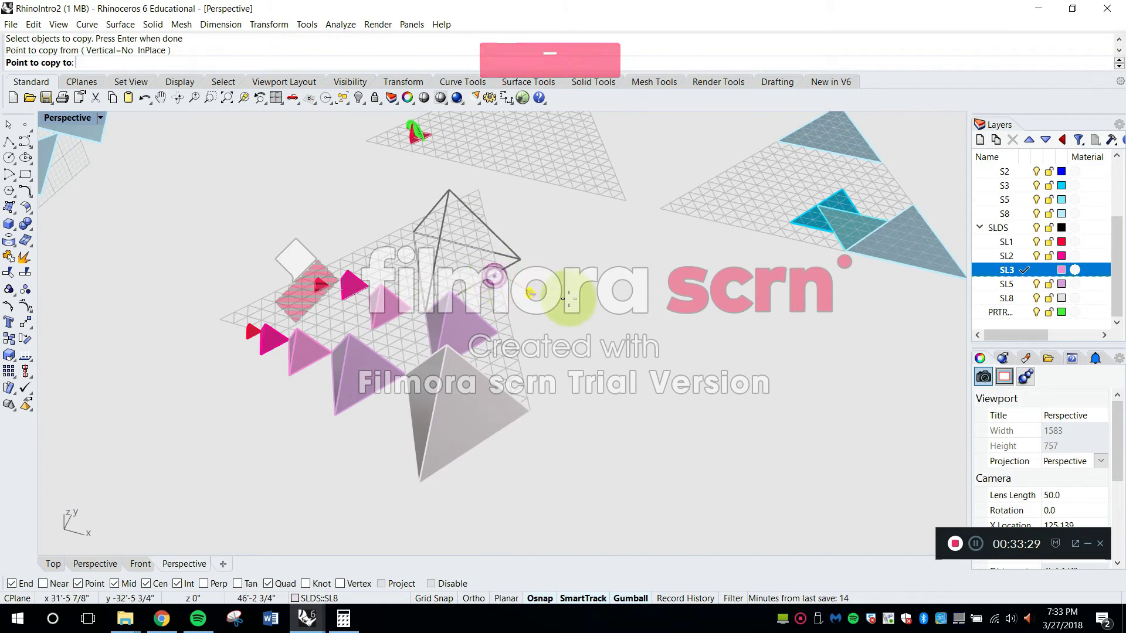
key("Escape")
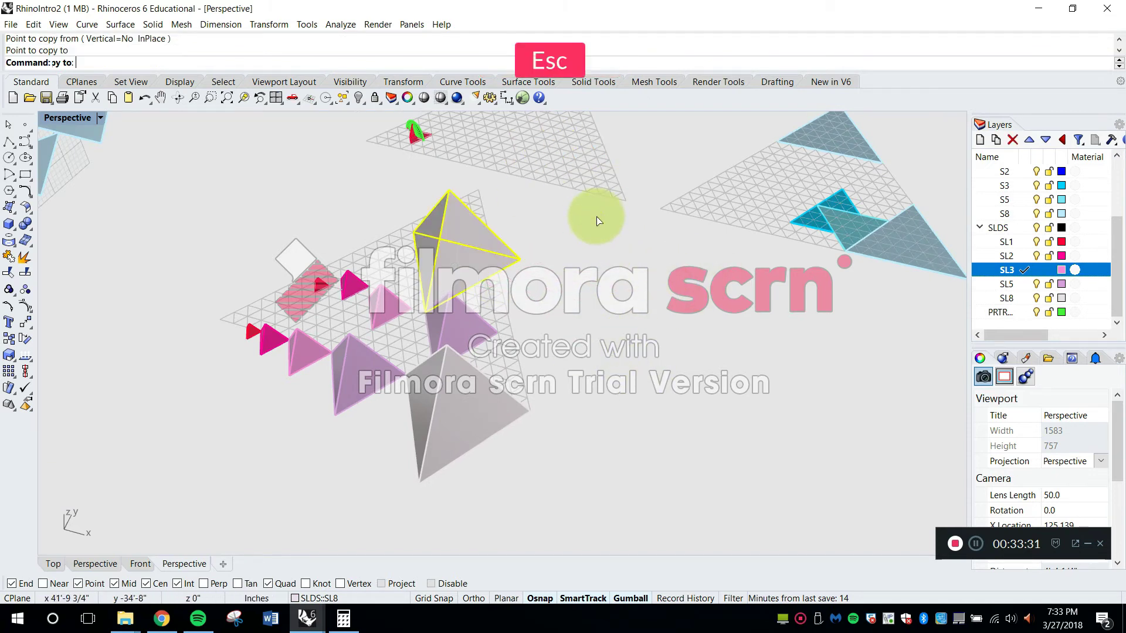
scroll(528, 235, "up", 6)
left_click(393, 237)
type("Copy")
key("Return")
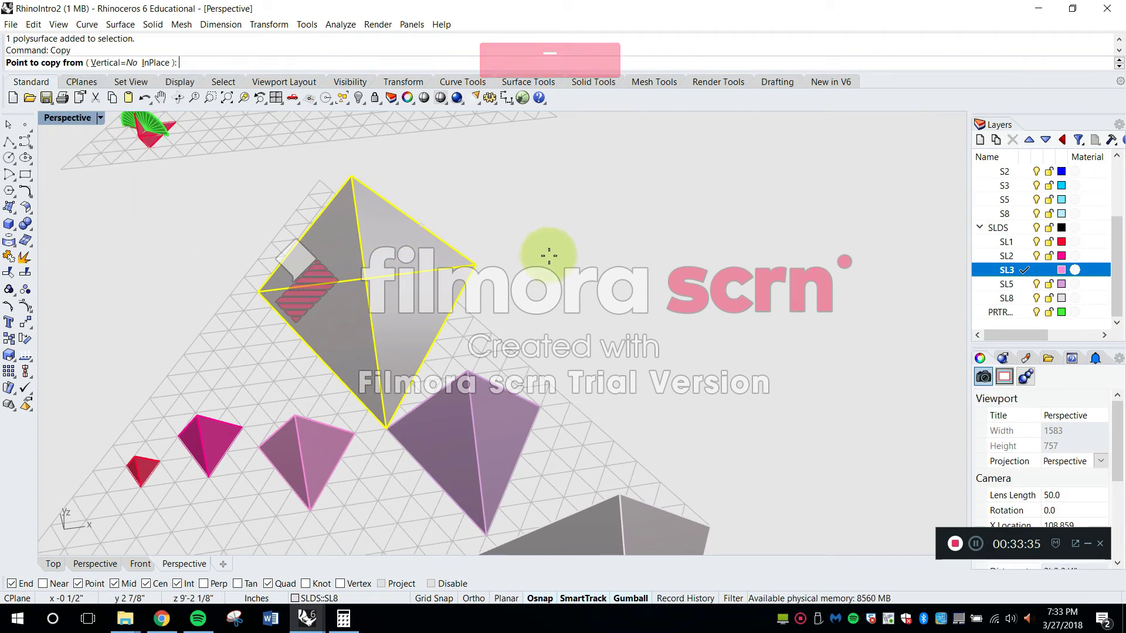
left_click(475, 266)
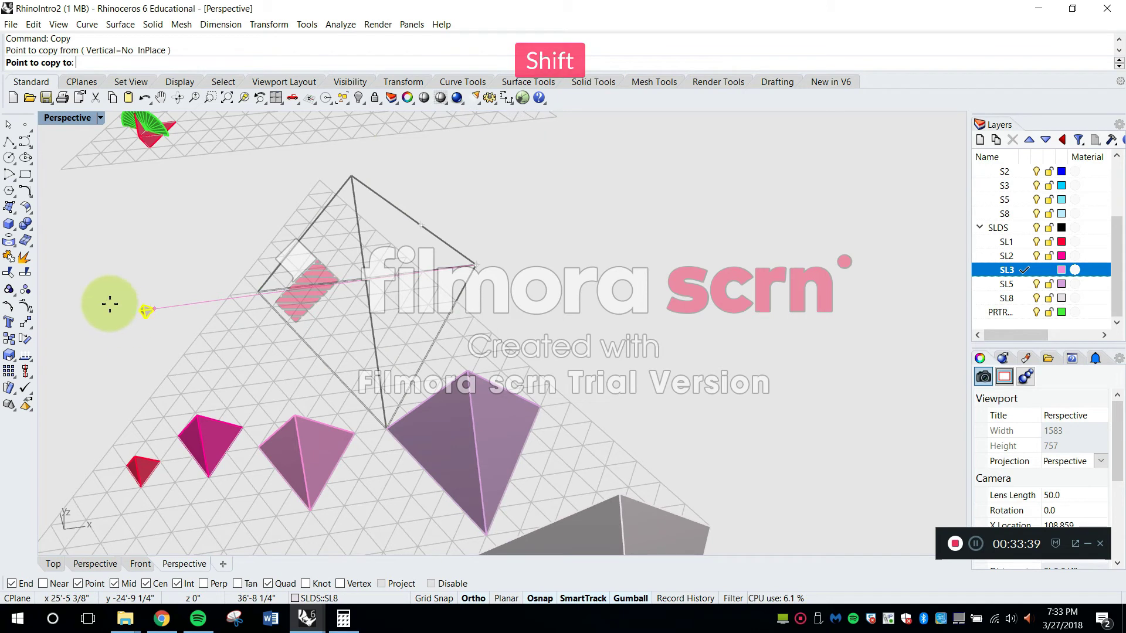
key("Escape")
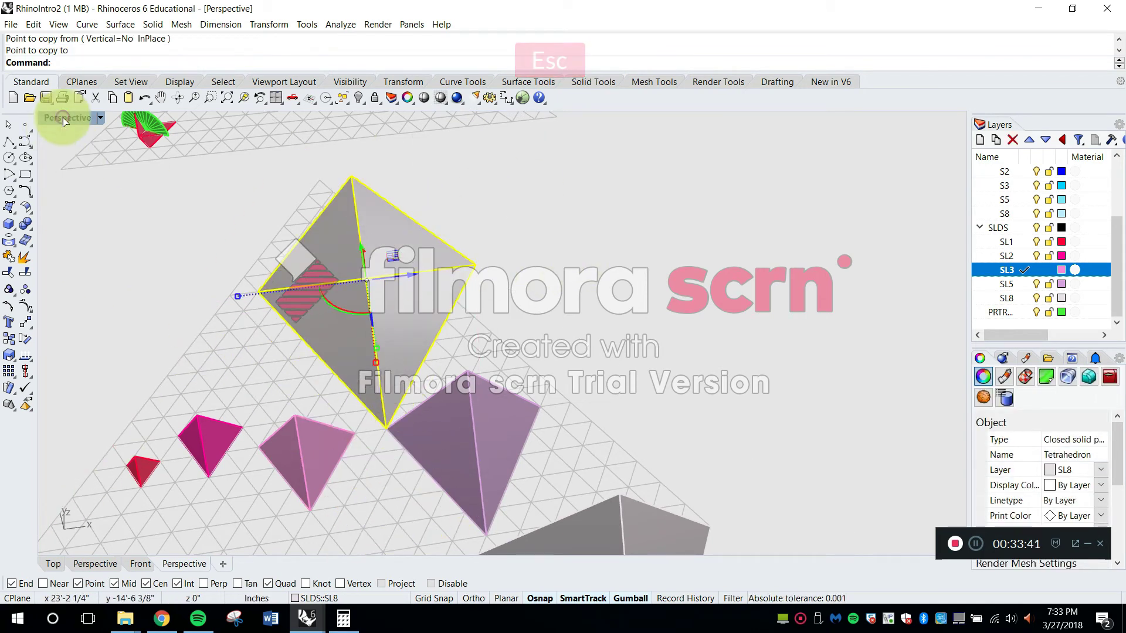
Return to the four-viewport layout and try to copy the eight-cell tetrahedron beside its grid in the Top view
double_click(65, 119)
scroll(403, 228, "down", 5)
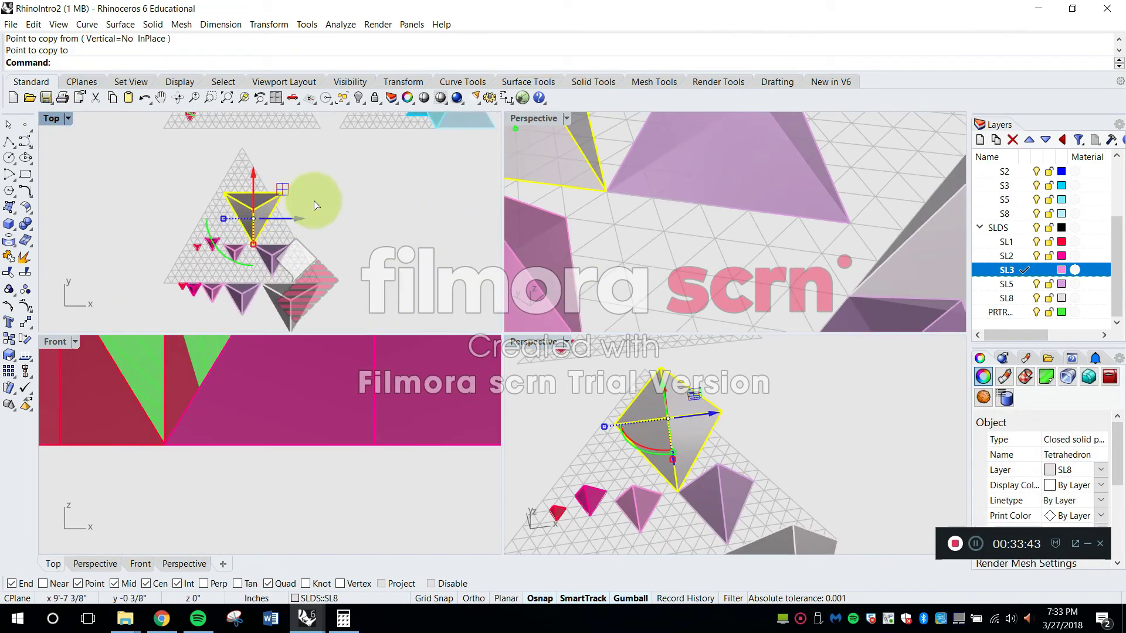
left_click(343, 193)
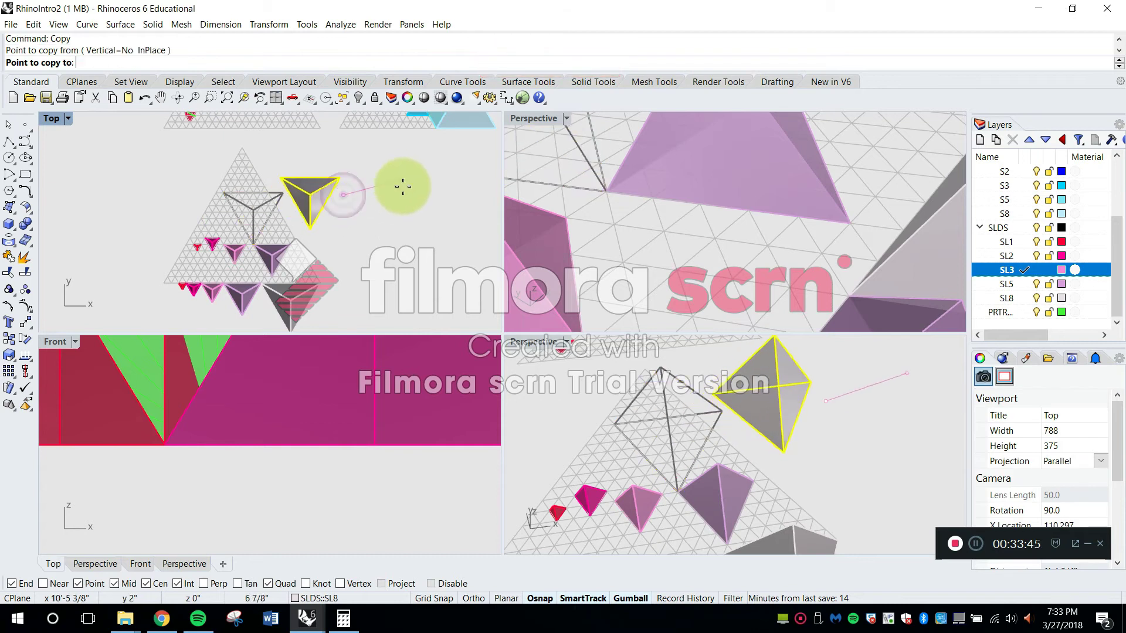
key("Escape")
key("Escape")
type("m")
key("space")
key("Escape")
Copy the triangular grid together with the five tetrahedra standing on it to the empty area east of the original
type("copy")
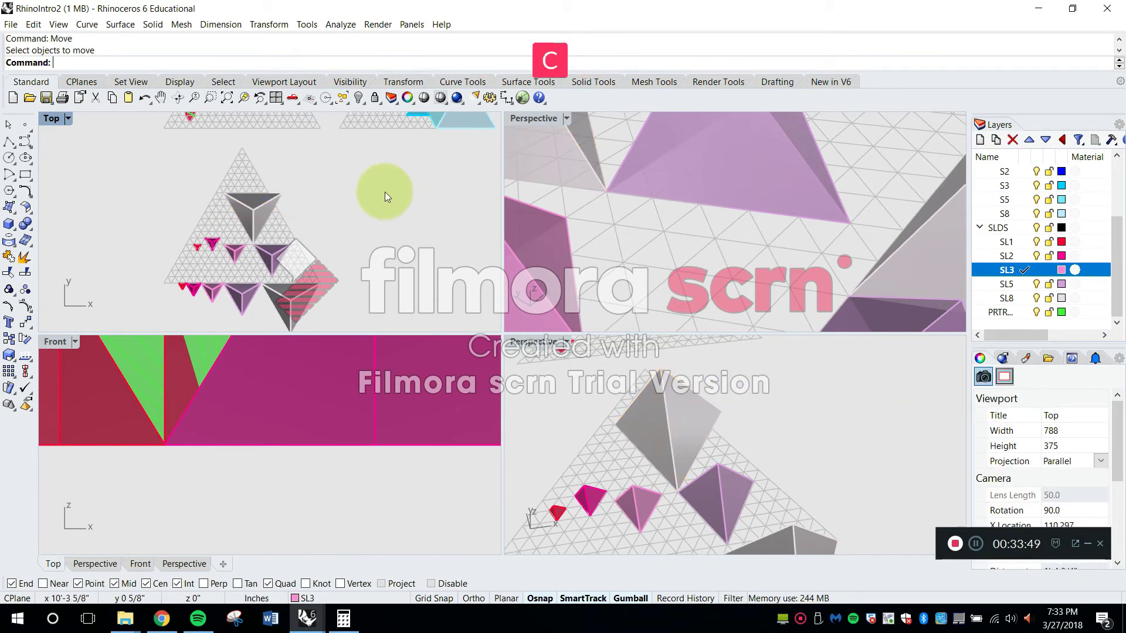
key("space")
left_click_drag(357, 269, 161, 146)
scroll(162, 147, "down", 4)
scroll(197, 217, "down", 2)
key("Return")
left_click(210, 271)
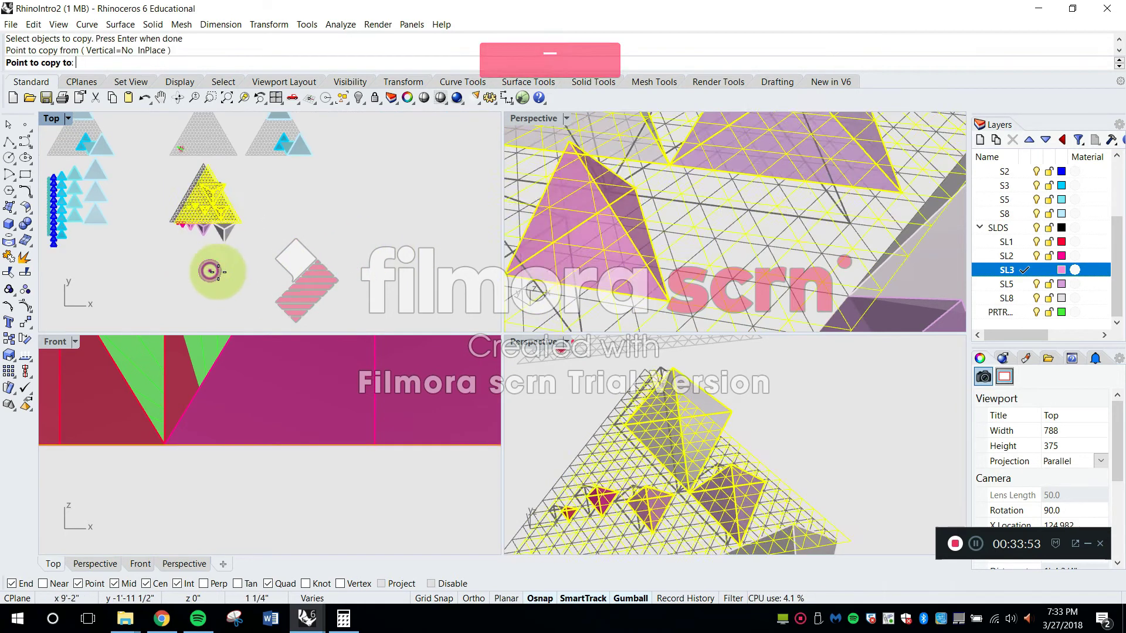
left_click(413, 293)
key("Escape")
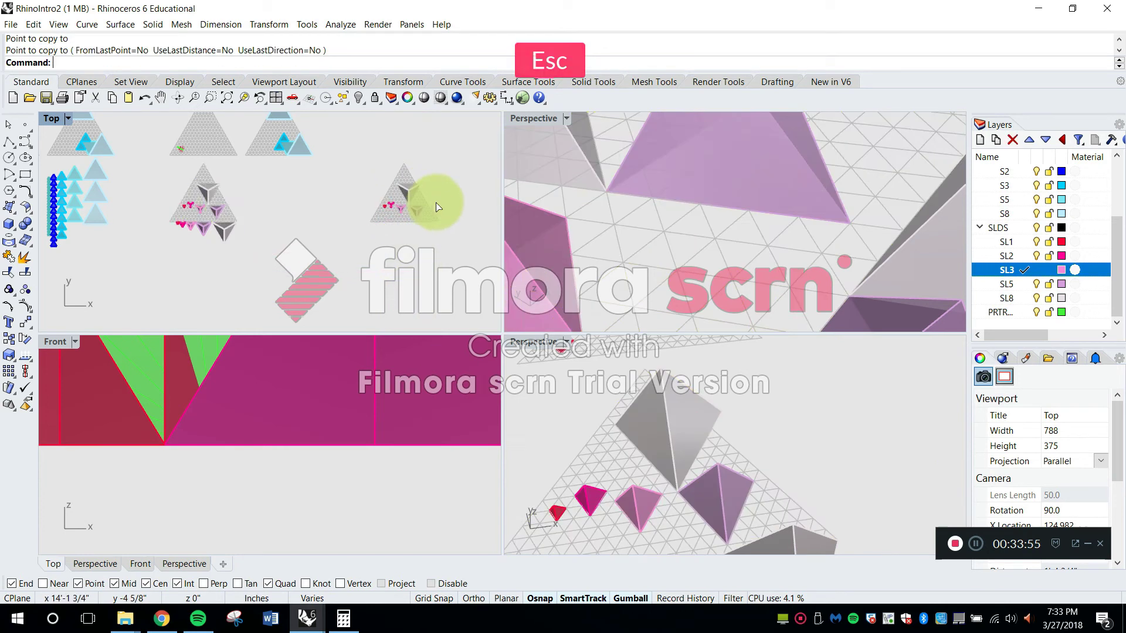
Move the five copied tetrahedra off the copied grid to the free space just south of it
scroll(396, 232, "up", 3)
left_click_drag(247, 137, 441, 270)
scroll(440, 232, "down", 4)
key("Return")
left_click(444, 218)
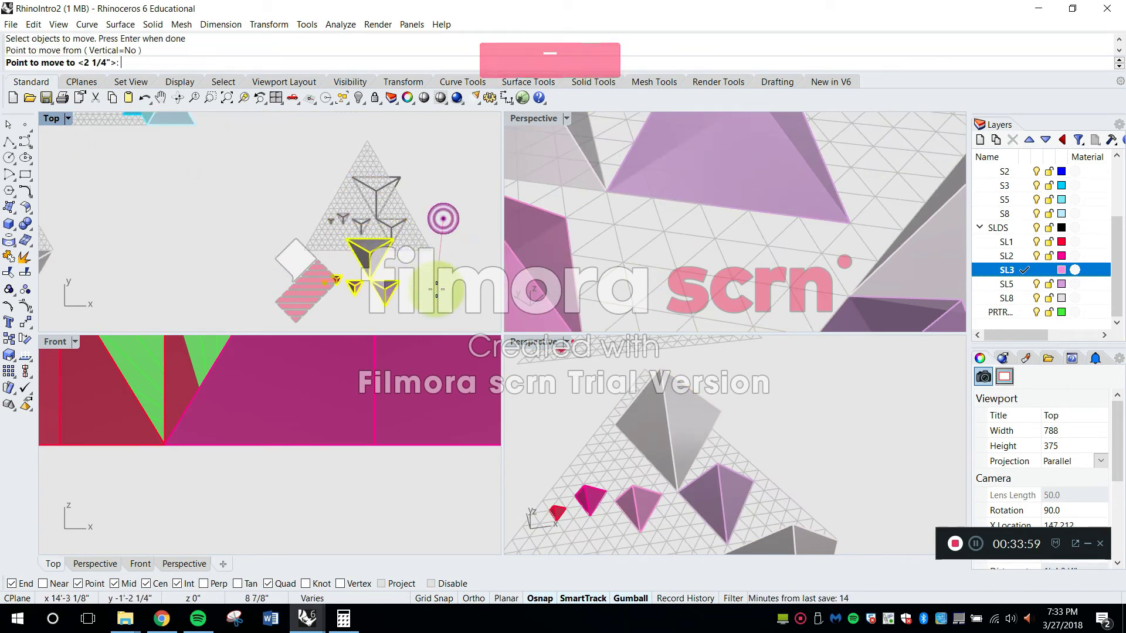
key("Escape")
Move the copied eight-cell tetrahedron so its upper-left corner meets the upper-right corner of the five-cell one
scroll(361, 241, "up", 3)
left_click(284, 219)
key("Return")
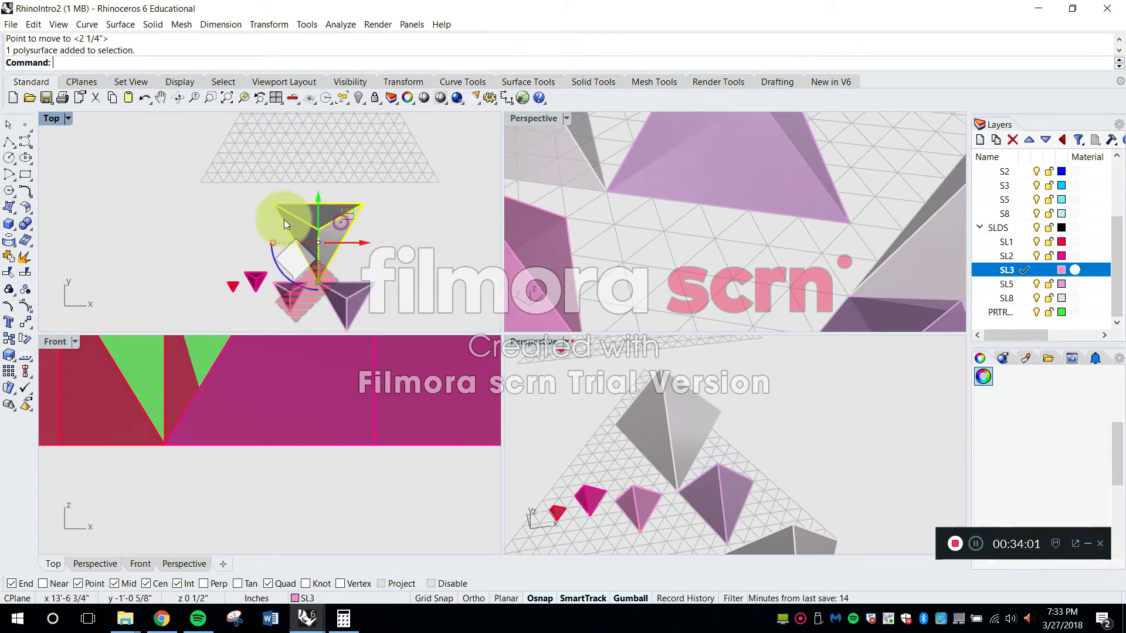
left_click(273, 209)
left_click(374, 284)
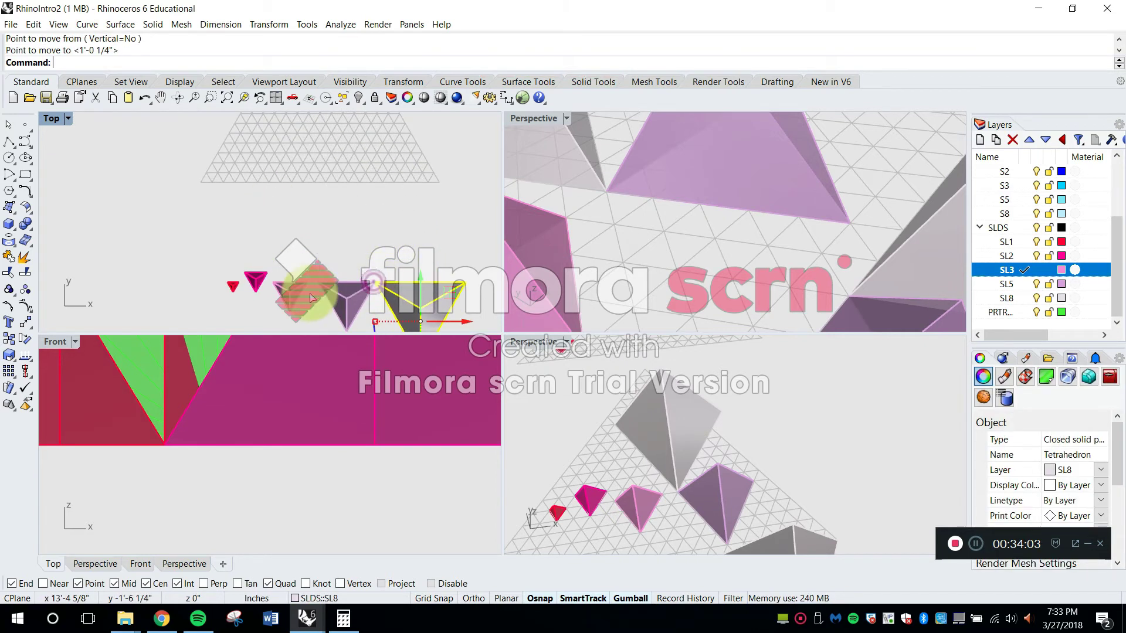
Move the copied three-cell tetrahedron so its upper-right corner meets the upper-left corner of the five-cell one
key("Return")
scroll(299, 292, "up", 2)
left_click(308, 282)
left_click(324, 283)
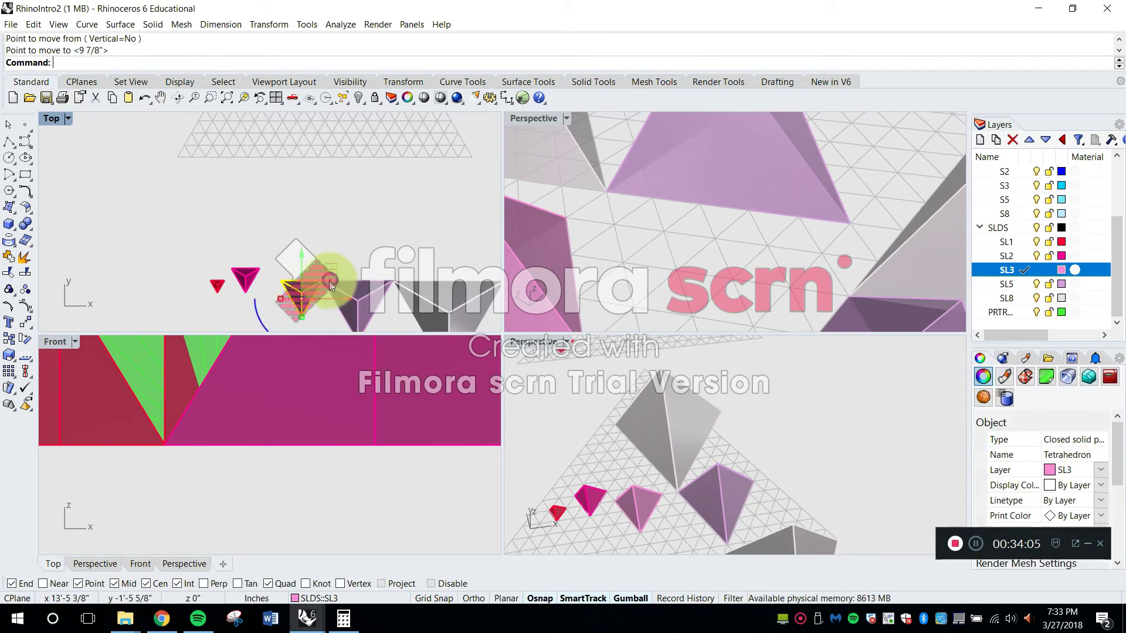
Move the copied two-cell tetrahedron so its upper-right corner meets the upper-left corner of the three-cell one
scroll(262, 265, "up", 1)
left_click(270, 255)
key("Escape")
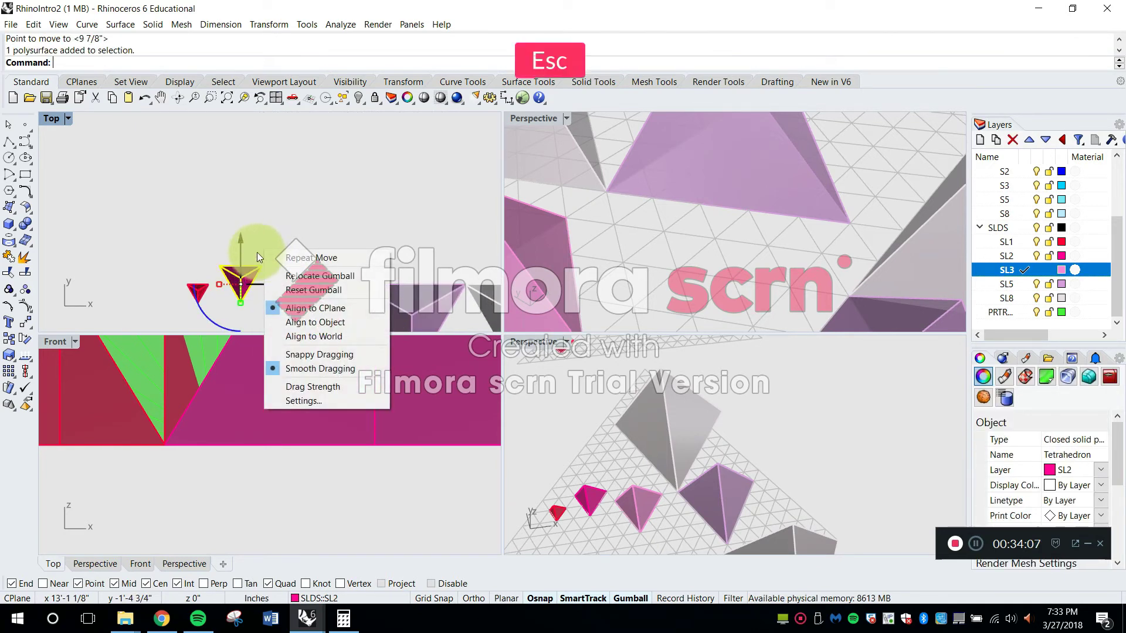
right_click(260, 261)
right_click(255, 230)
left_click(263, 265)
key("Escape")
Move the copied one-cell tetrahedron against the upper-left corner of the two-cell one to complete the row
left_click(197, 291)
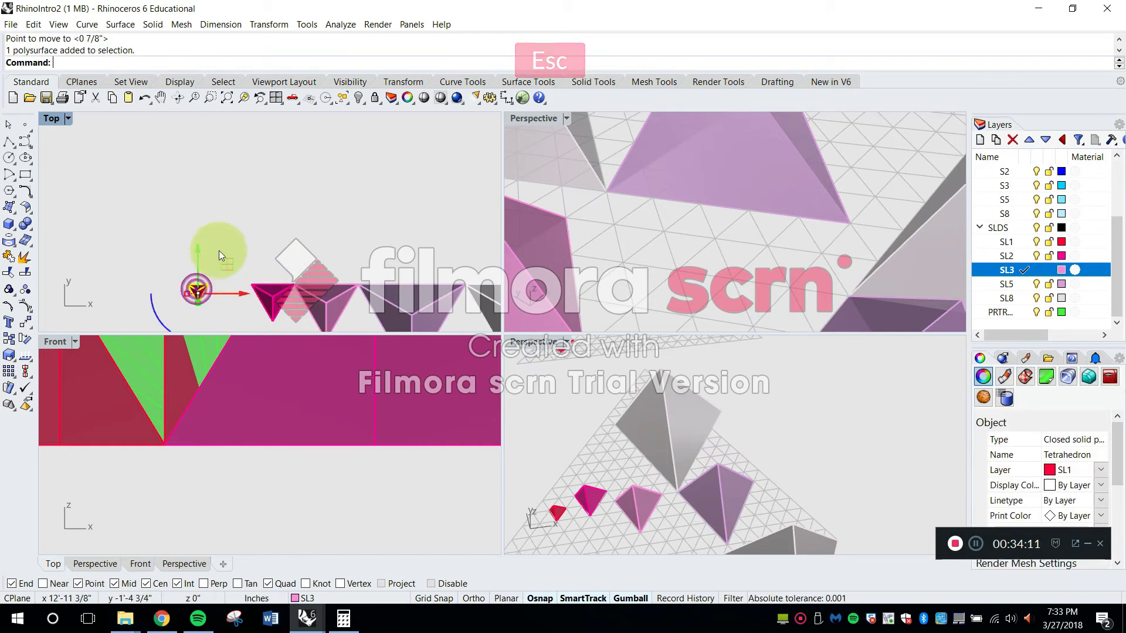
right_click(202, 284)
left_click(248, 289)
scroll(282, 235, "down", 8)
key("Escape")
right_click_drag(287, 234, 256, 158)
key("Escape")
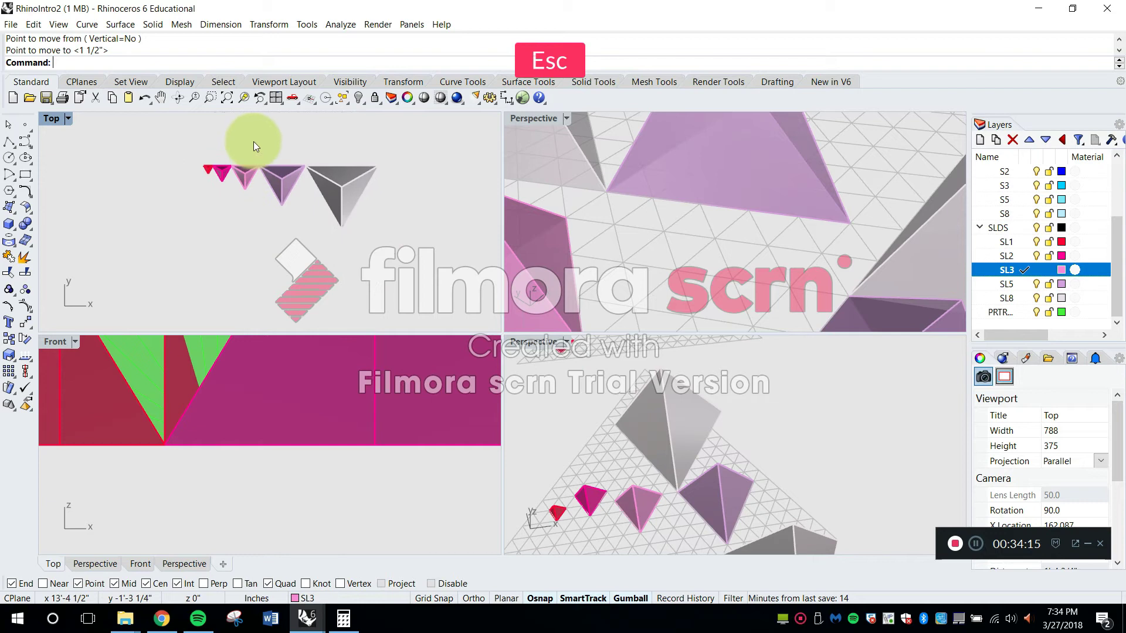
Copy the eight-cell tetrahedron once straight below, from the midpoint of its top edge to its lower tip
type("COpy")
key("Return")
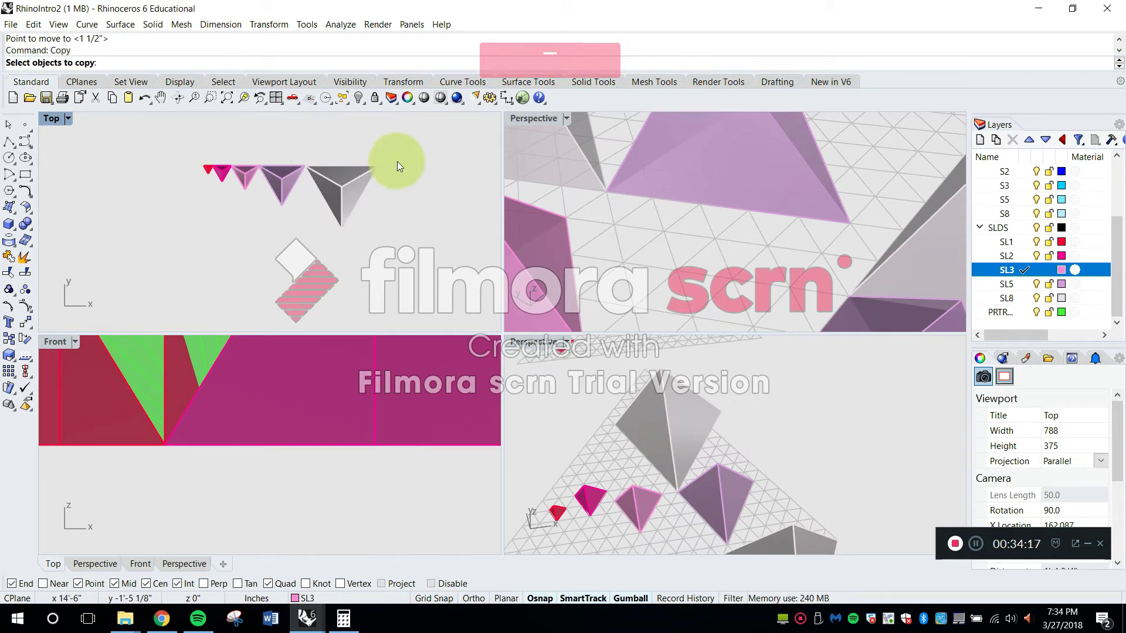
key("Return")
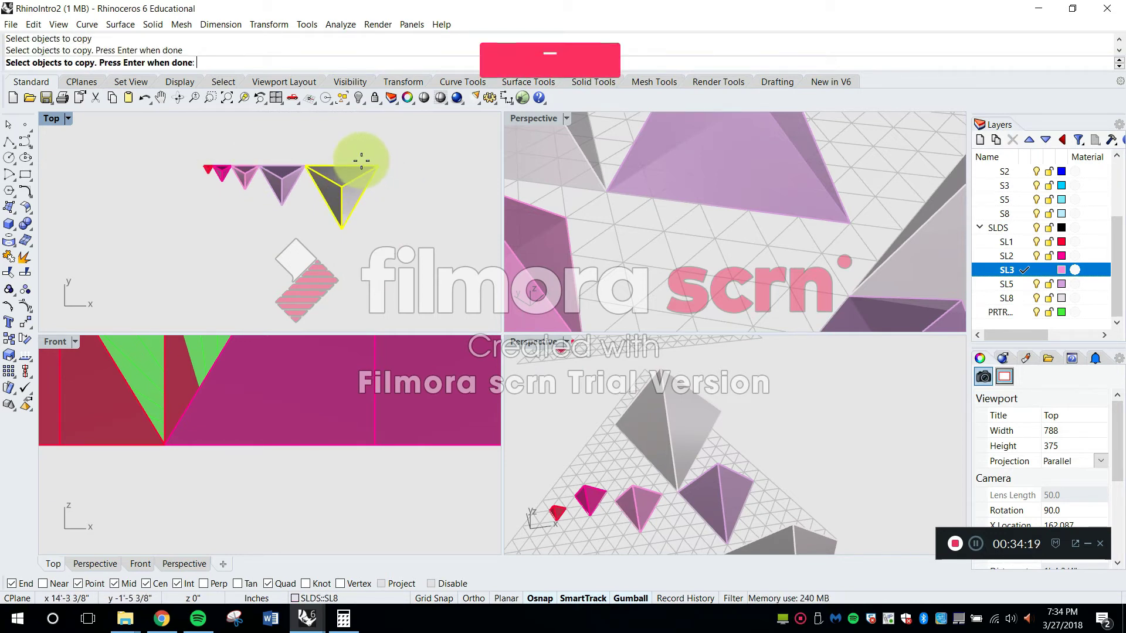
left_click(341, 168)
left_click(346, 226)
key("Return")
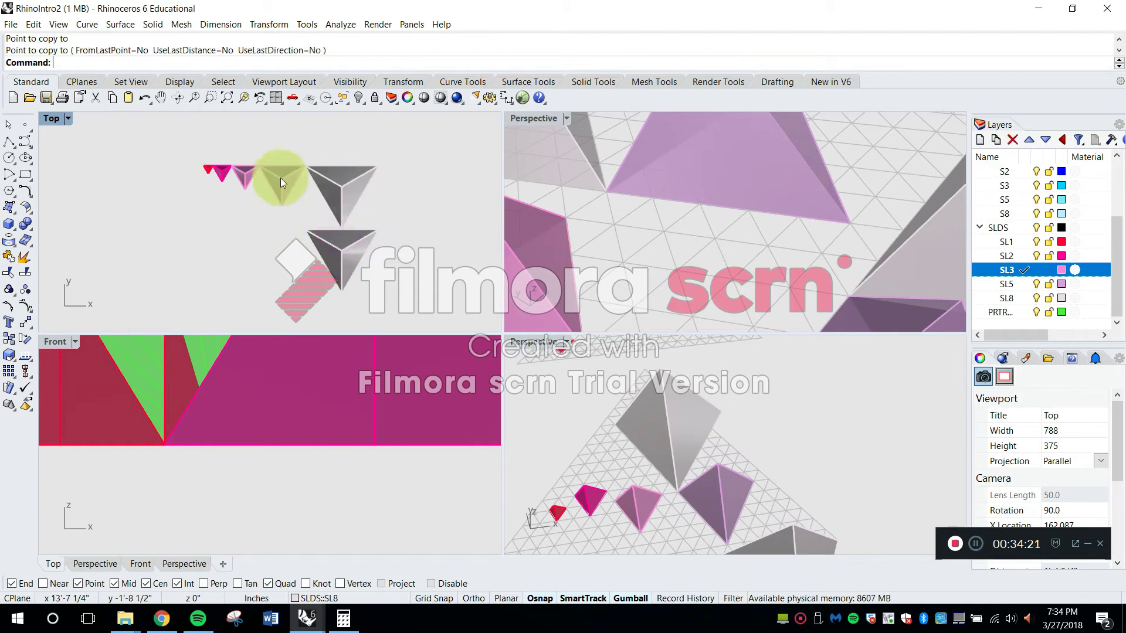
Copy the five-cell tetrahedron twice straight down, each copy starting at the lower tip of the one above
left_click(280, 176)
key("Return")
scroll(282, 173, "up", 2)
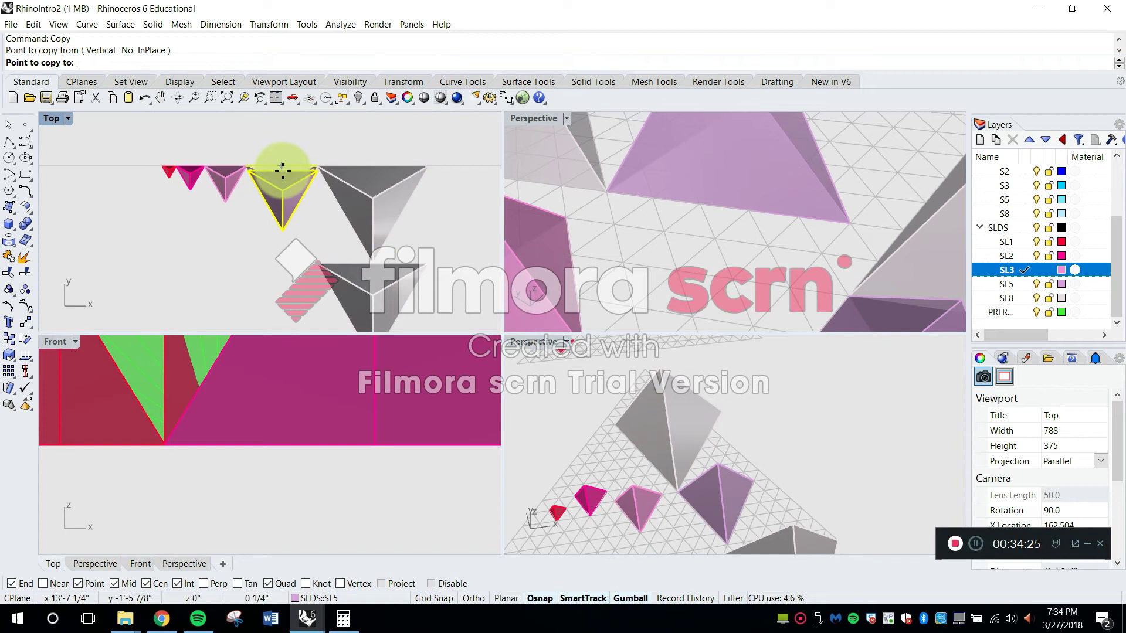
left_click(282, 223)
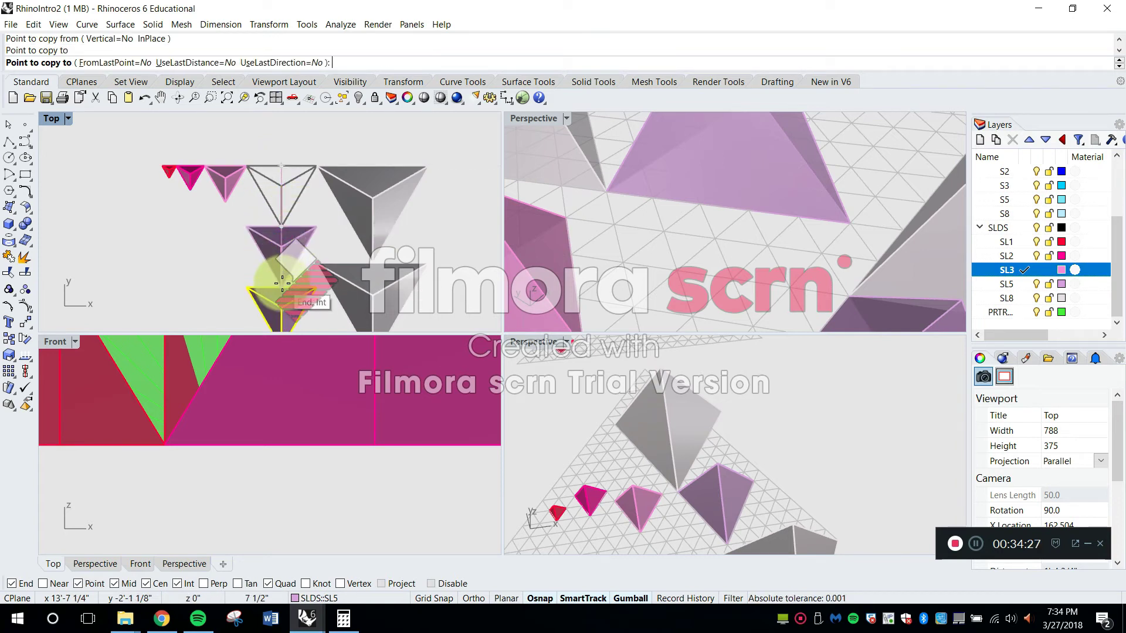
key("Return")
Copy the three-cell tetrahedron four times straight down, tip to top edge, to form a column of five
left_click(215, 172)
scroll(222, 174, "up", 3)
right_click(224, 144)
left_click(209, 129)
right_click(210, 129)
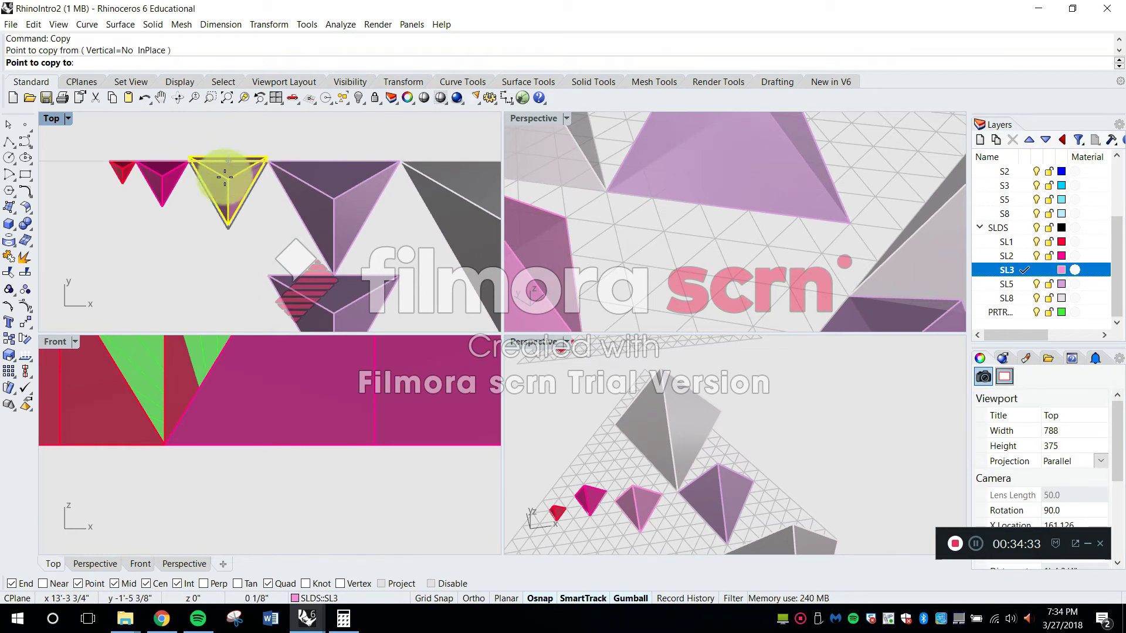
left_click(228, 228)
left_click(230, 291)
right_click_drag(231, 291, 242, 178)
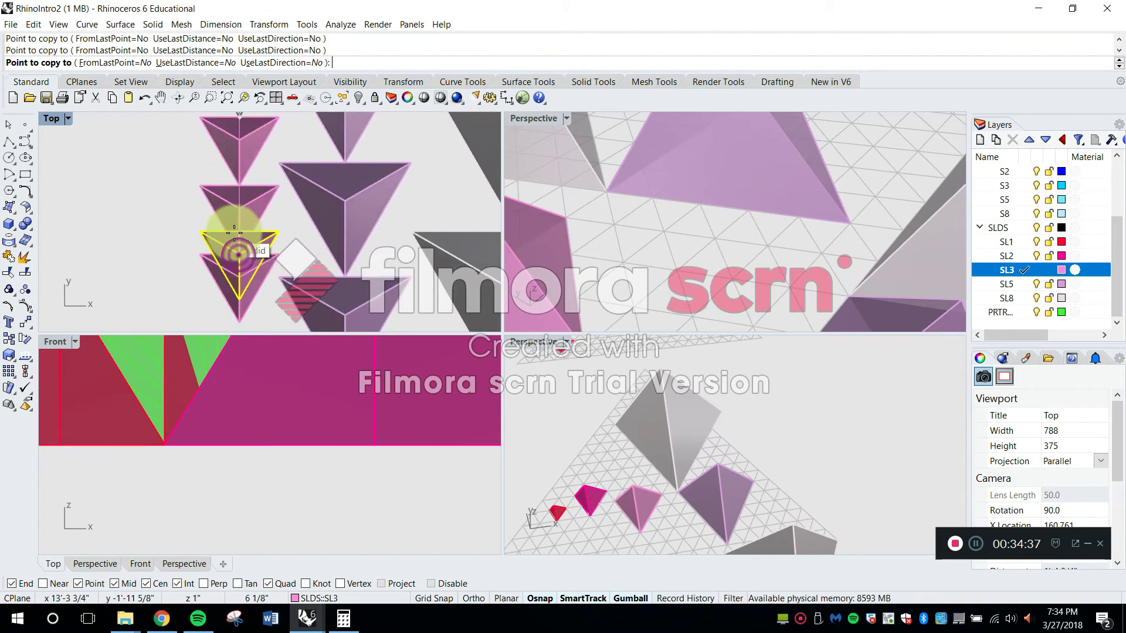
right_click_drag(234, 233, 241, 120)
left_click(243, 217)
scroll(242, 205, "down", 8)
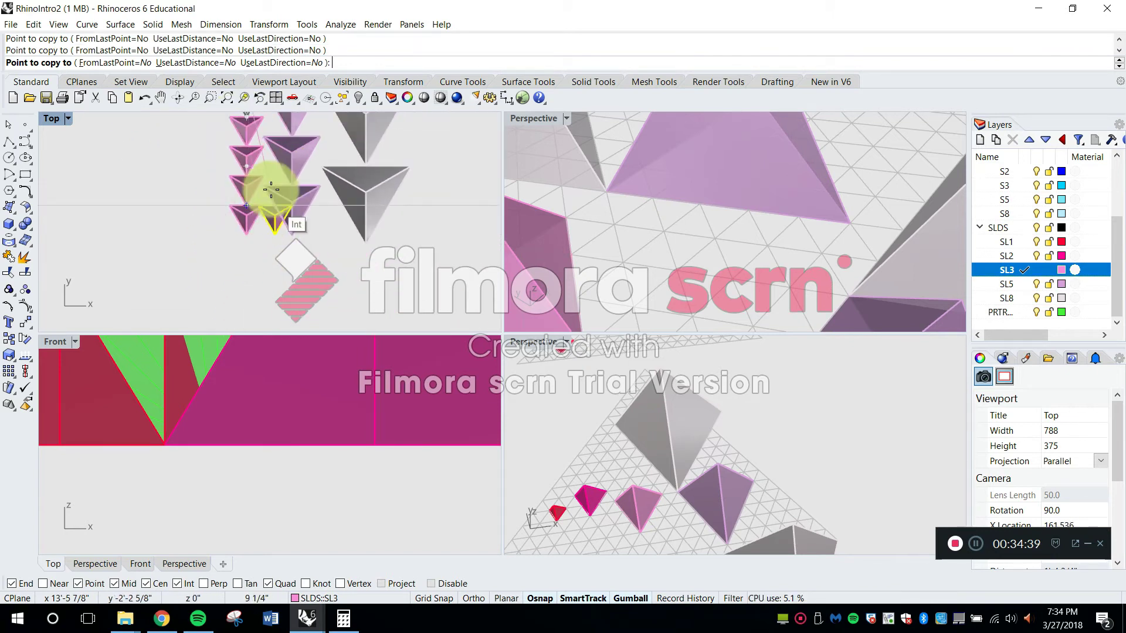
right_click_drag(239, 161, 245, 267)
key("Return")
Copy the two-cell tetrahedron seven times straight down, tip to top edge, to form a column of eight
scroll(220, 193, "up", 4)
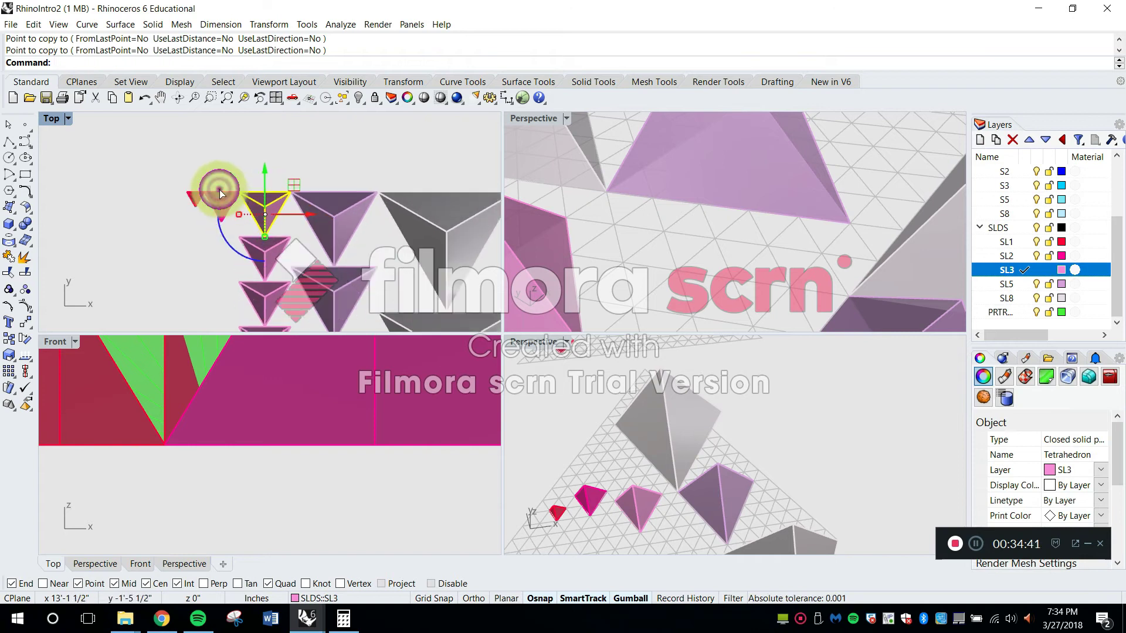
left_click(219, 192)
scroll(221, 193, "up", 6)
key("Return")
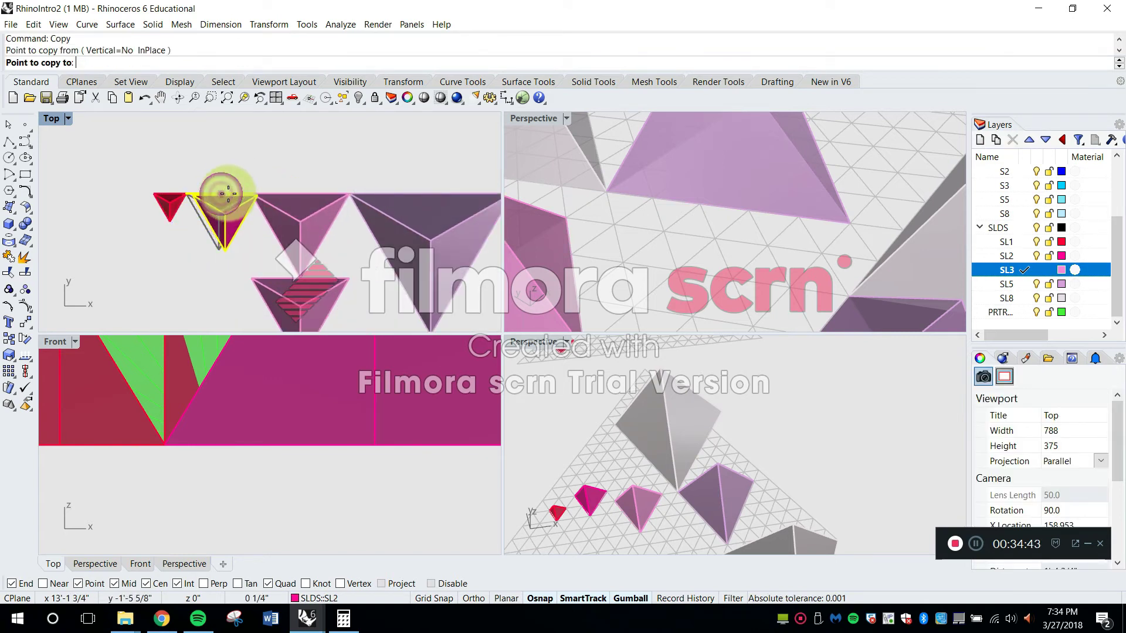
left_click(222, 244)
scroll(227, 268, "down", 1)
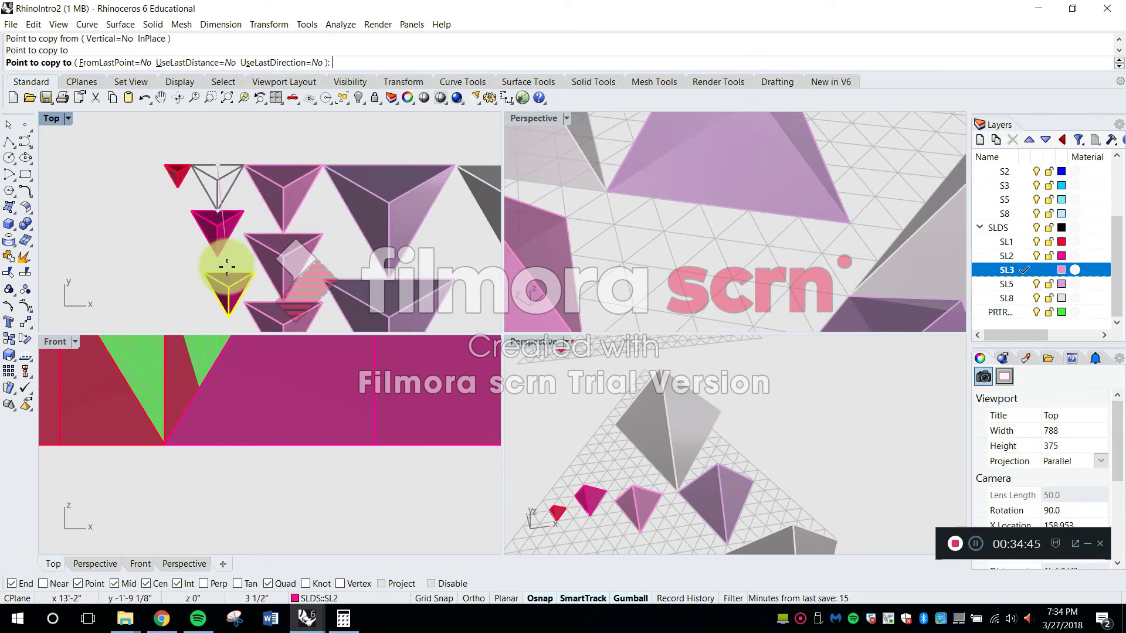
right_click_drag(226, 286, 240, 190)
left_click(229, 204)
left_click(231, 254)
left_click(232, 296)
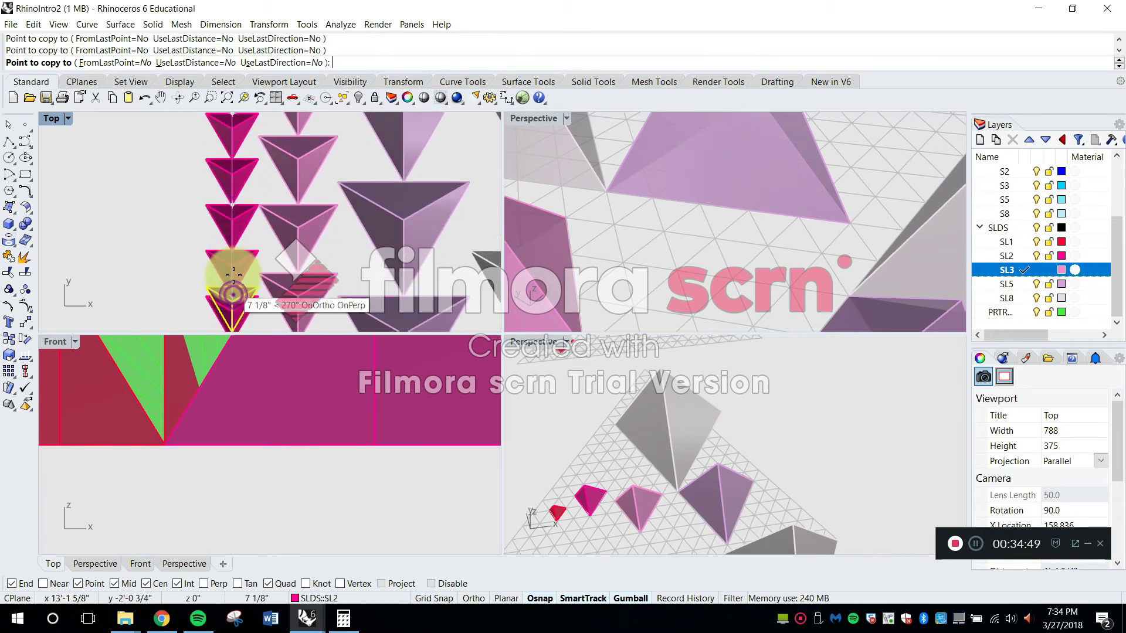
right_click_drag(234, 274, 249, 186)
left_click(246, 299)
key("Return")
Maximize the Top view and start a rectangular array of the one-cell tetrahedron at the head of the row
scroll(217, 192, "down", 8)
right_click_drag(217, 192, 220, 245)
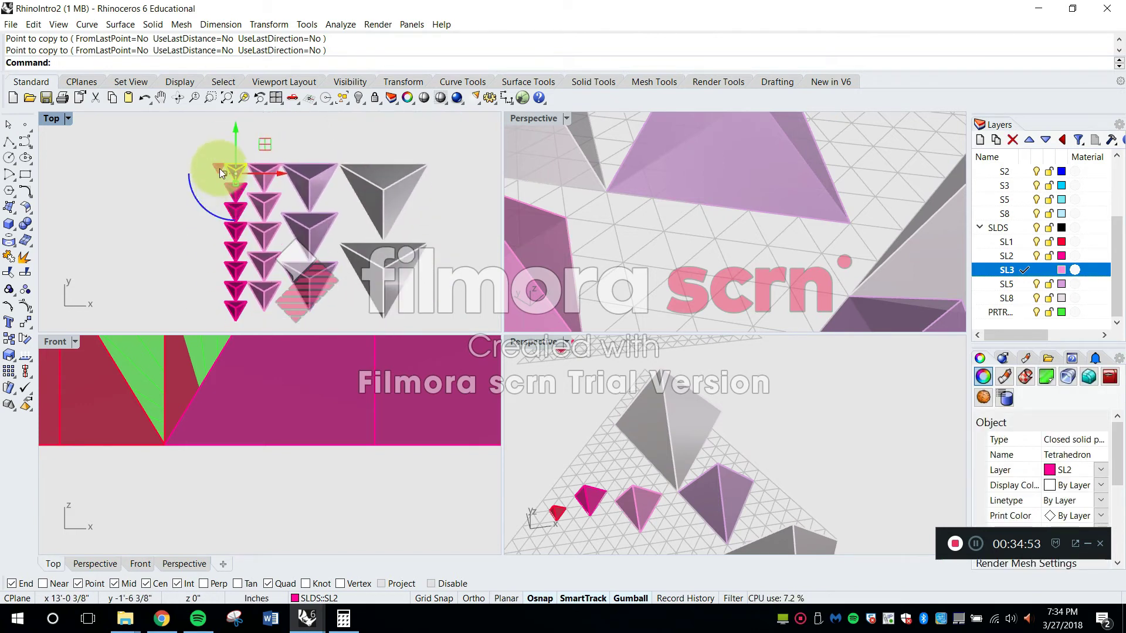
left_click(218, 170)
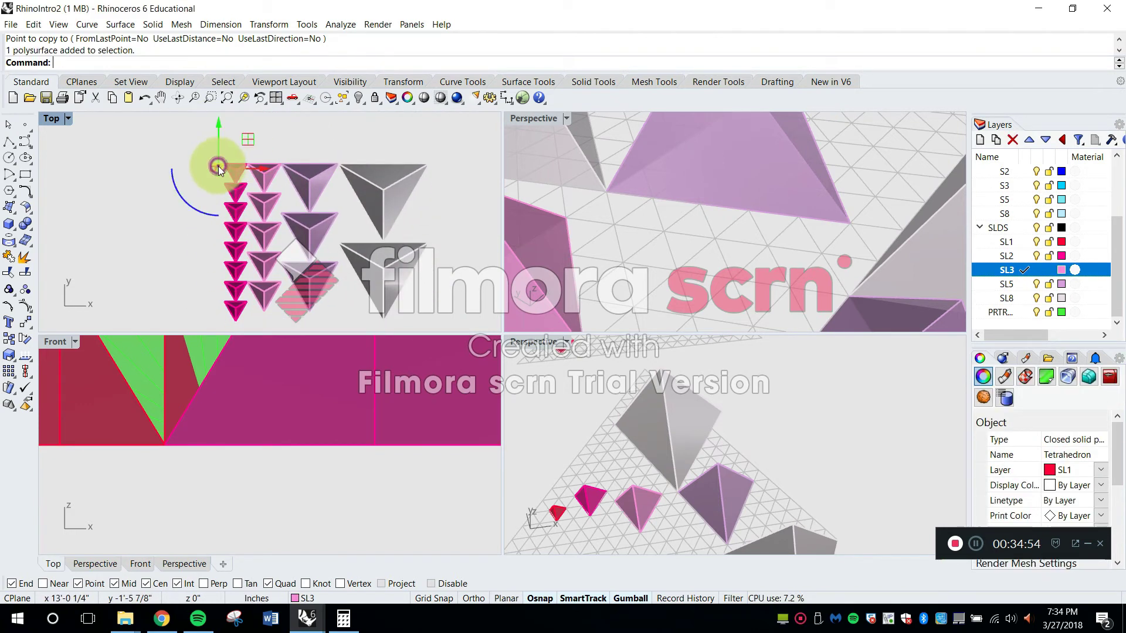
left_click(244, 97)
double_click(57, 117)
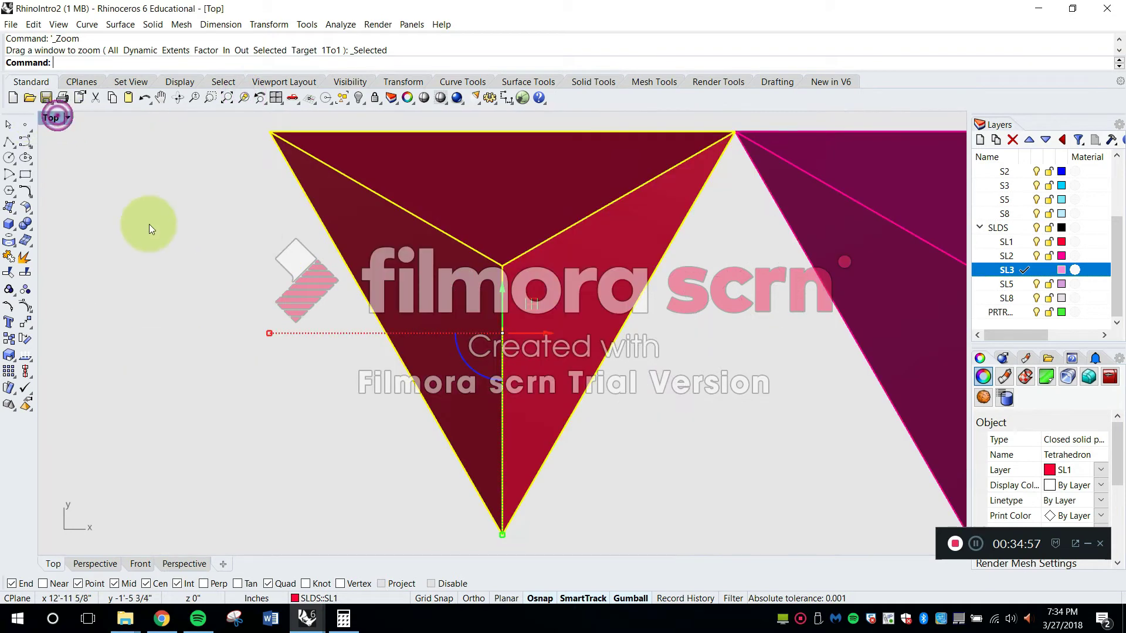
scroll(395, 282, "down", 5)
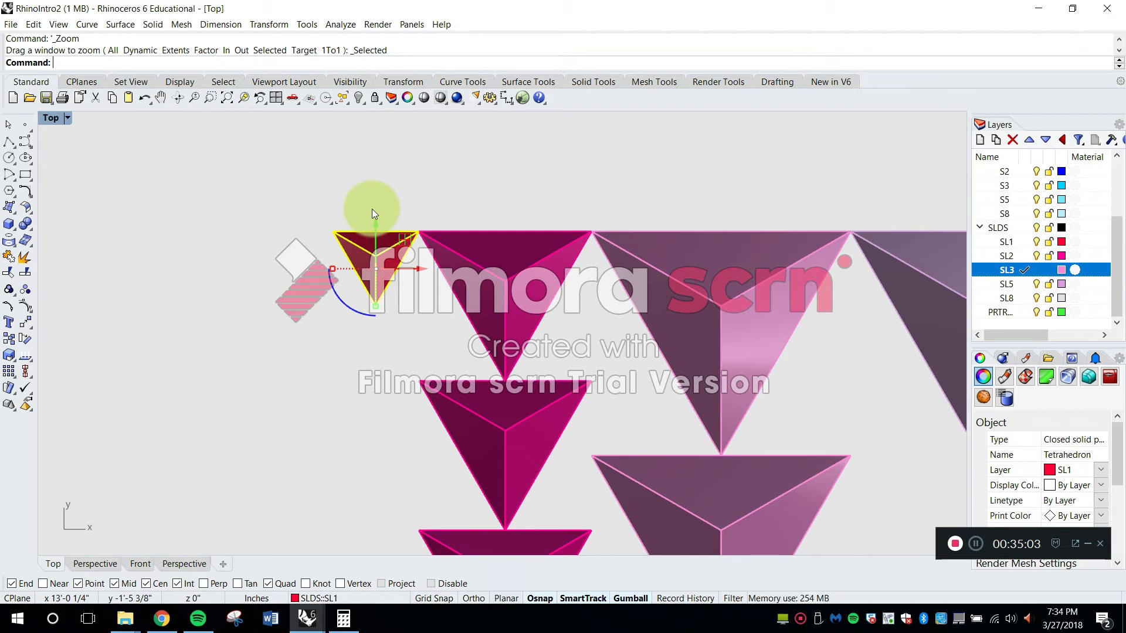
key("Escape")
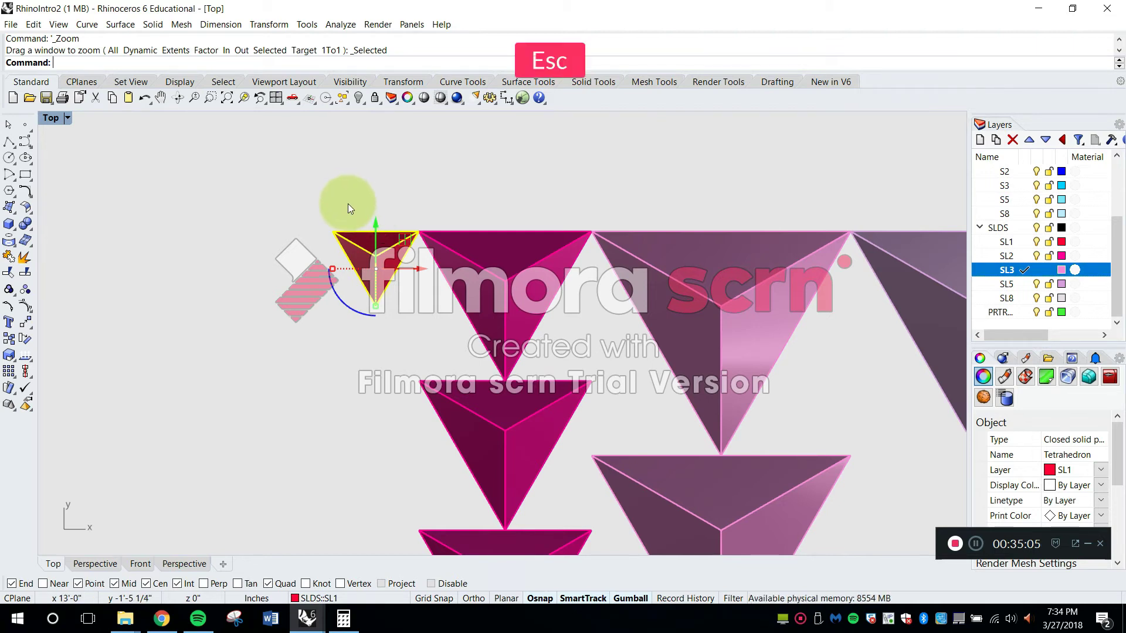
type("rray")
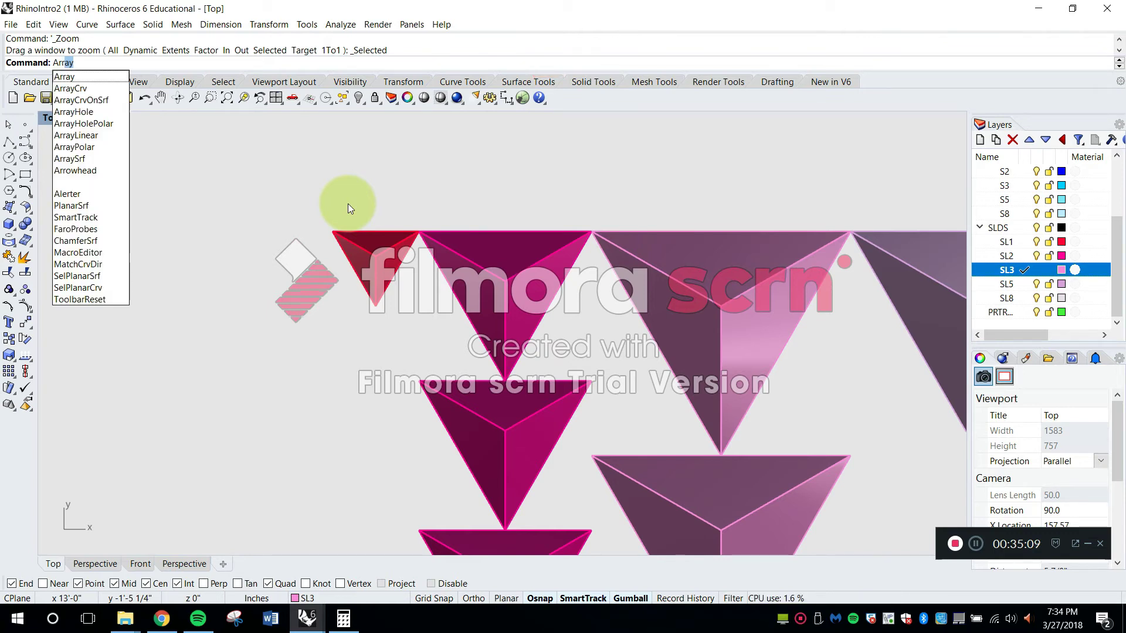
key("Return")
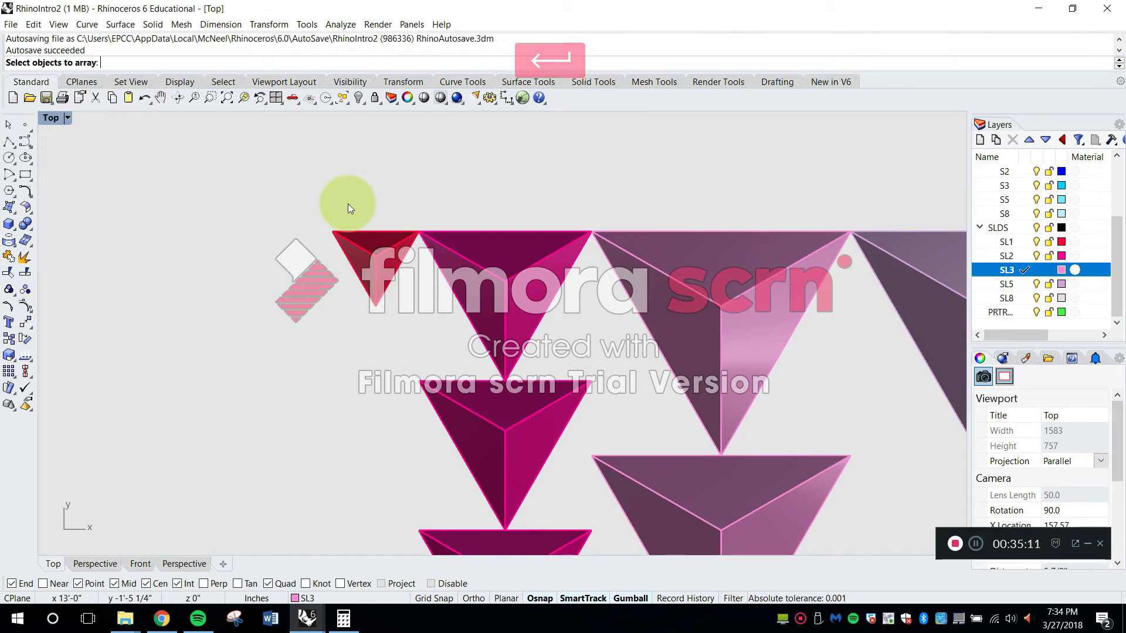
left_click(365, 243)
key("Return")
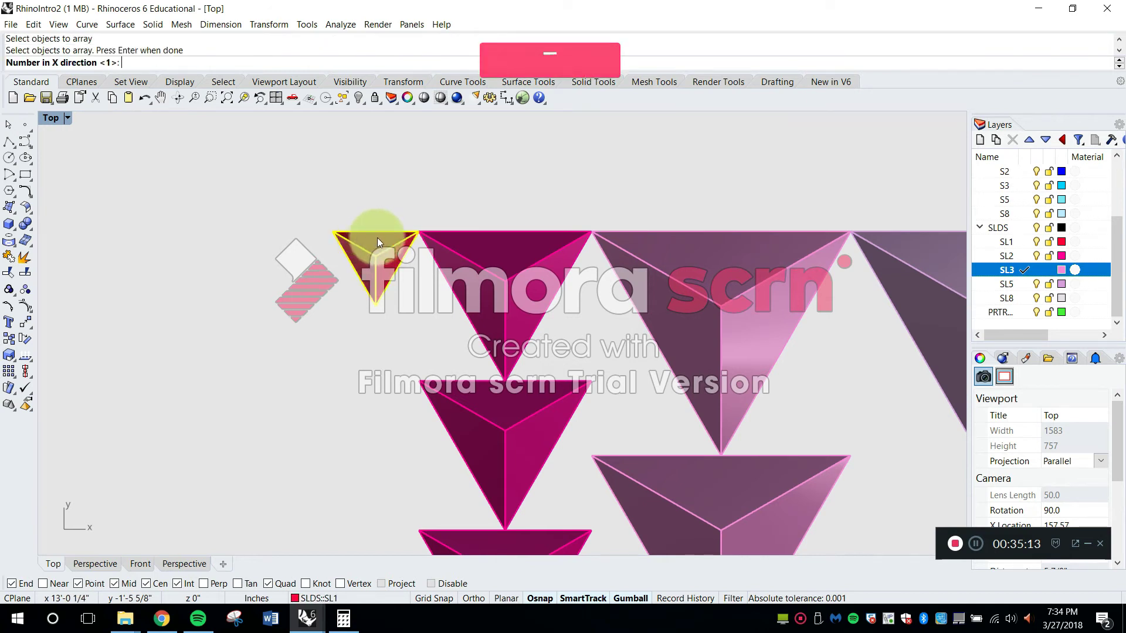
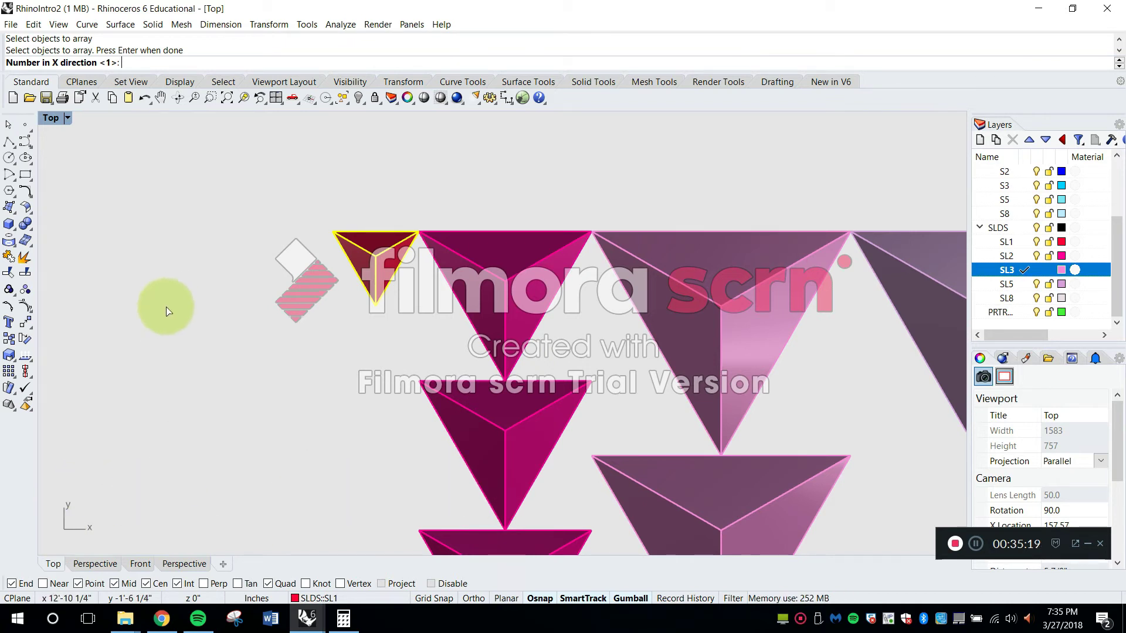
Array the one-cell tetrahedron 13 times in the Y direction only, spaced downward from its top-edge midpoint to its lower tip
key("Return")
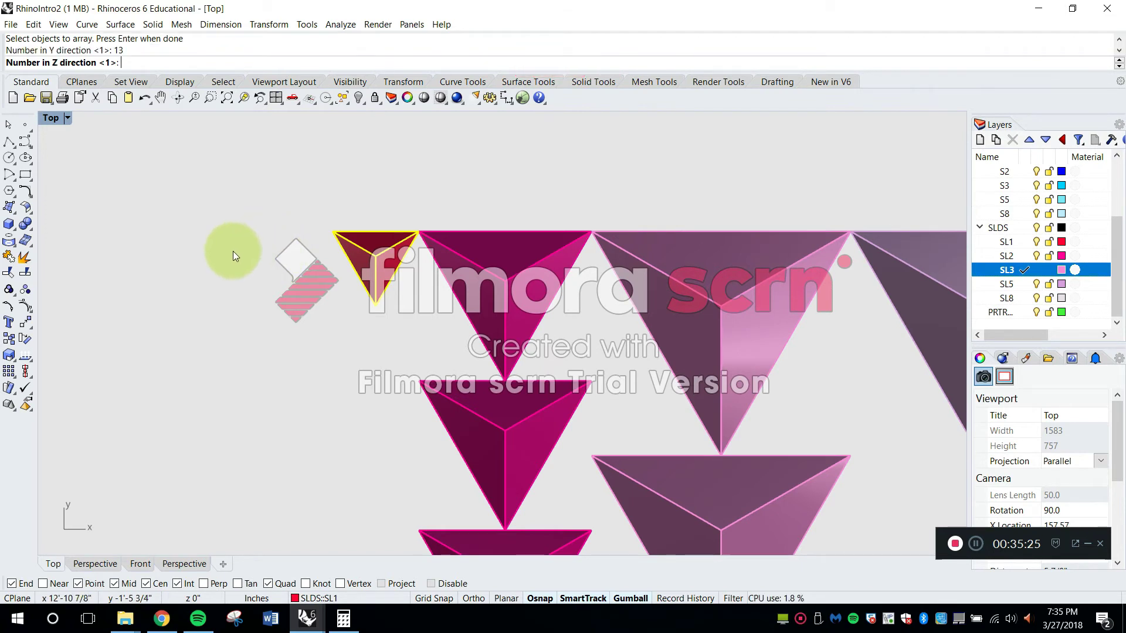
key("Return")
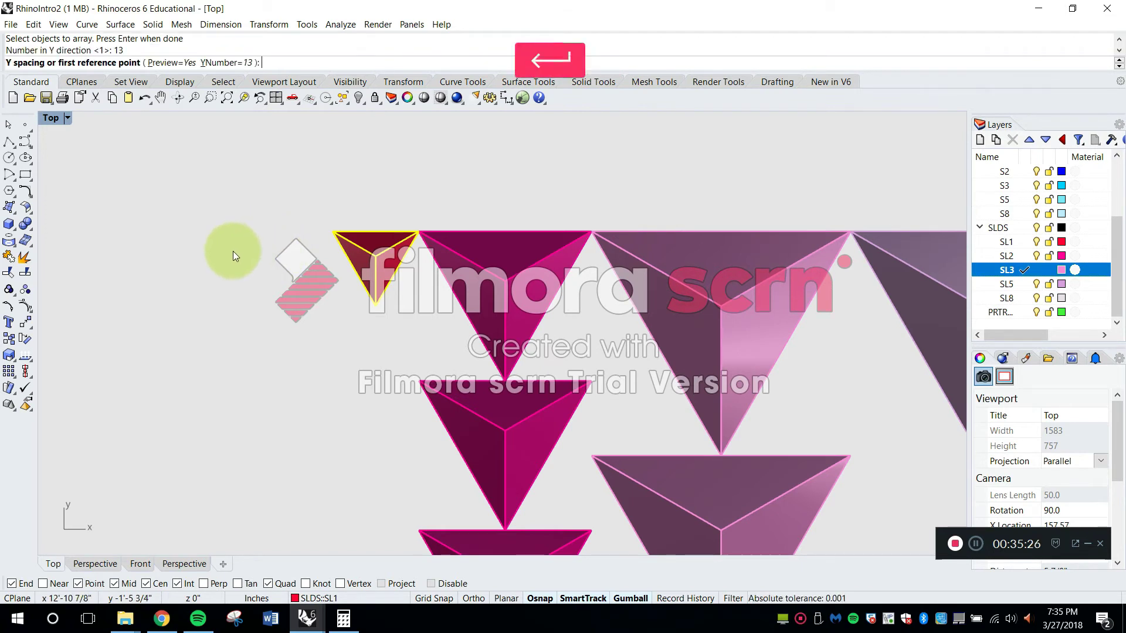
scroll(374, 230, "up", 2)
left_click(375, 232)
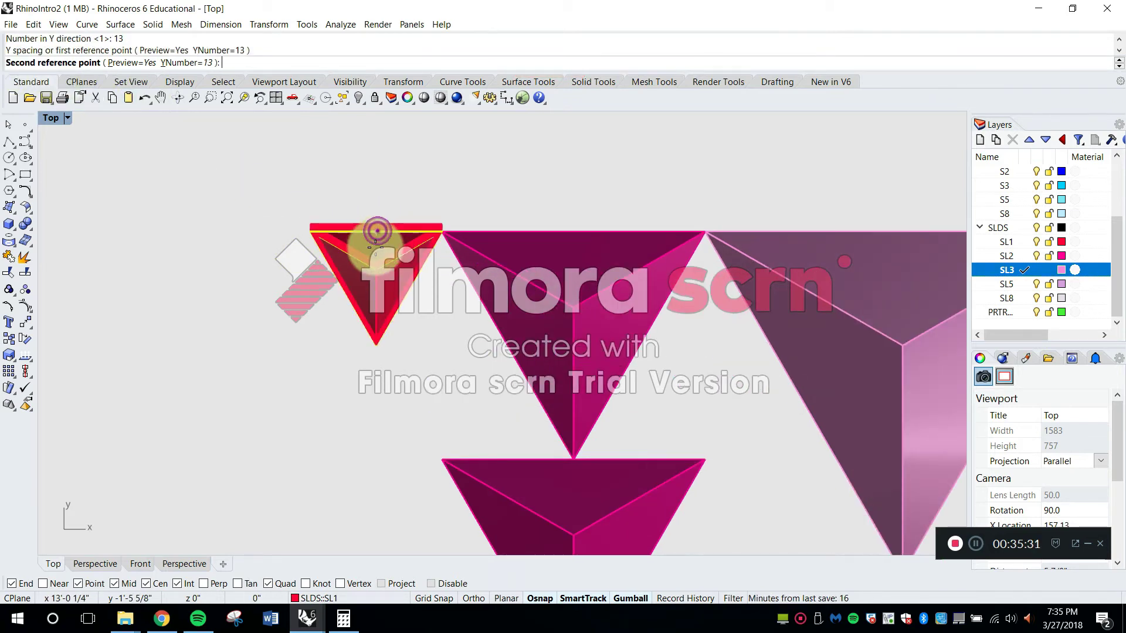
left_click(379, 348)
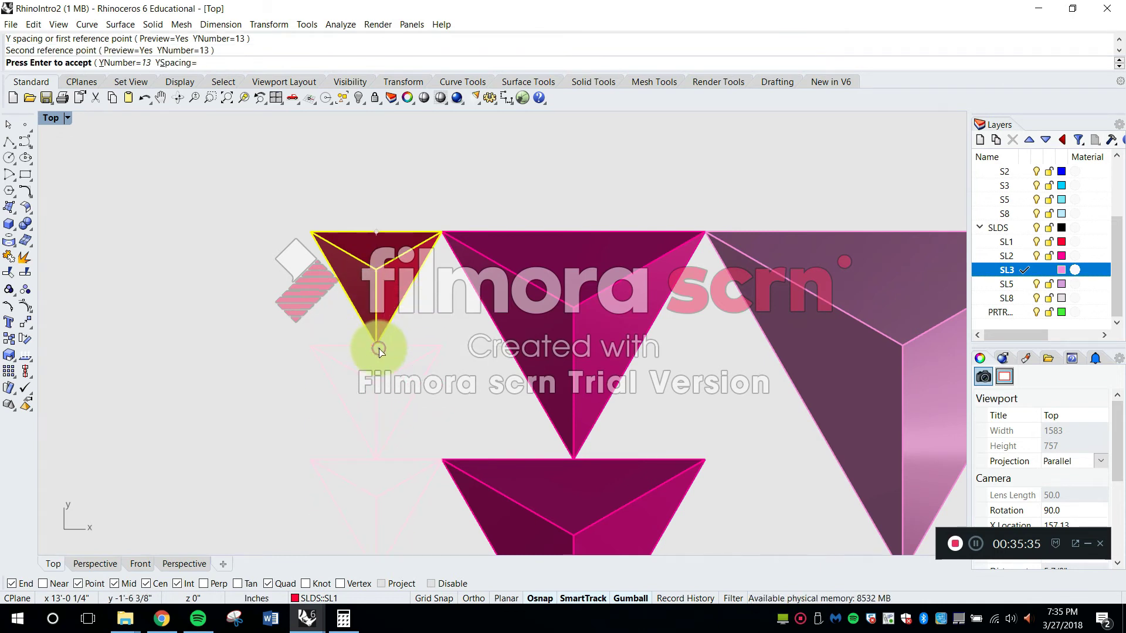
scroll(318, 312, "down", 2)
right_click_drag(352, 409, 427, 313)
scroll(371, 288, "up", 4)
scroll(396, 253, "up", 2)
key("Return")
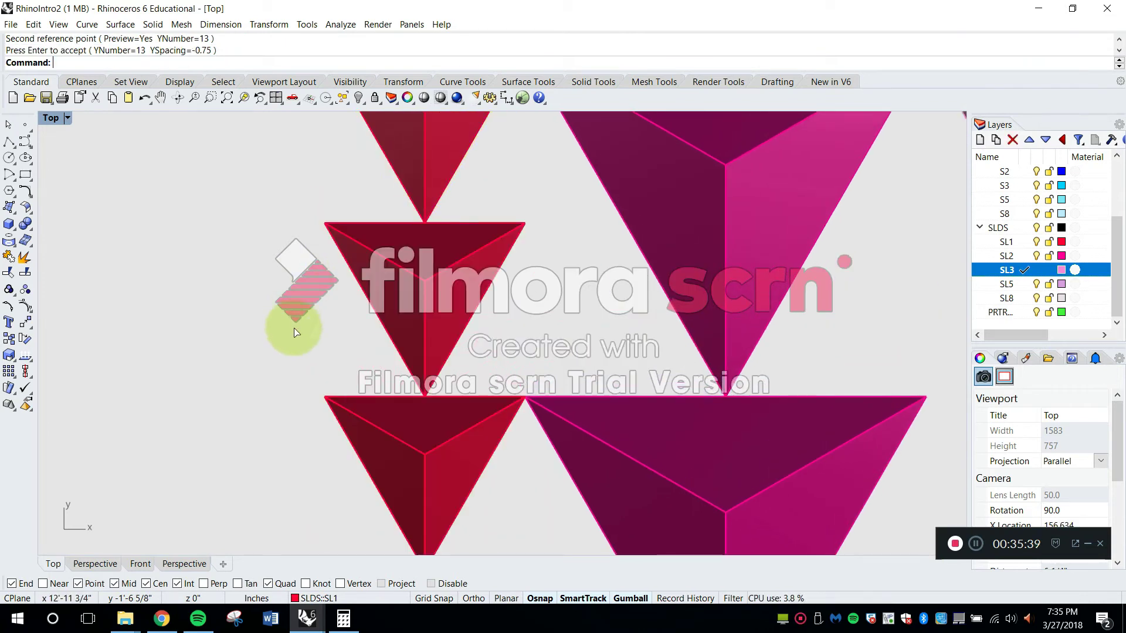
Select the whole one-cell tetrahedron column, check its object count in the properties, and clear the selection
scroll(295, 330, "down", 12)
scroll(364, 392, "down", 5)
right_click_drag(351, 449, 370, 373)
scroll(360, 370, "up", 2)
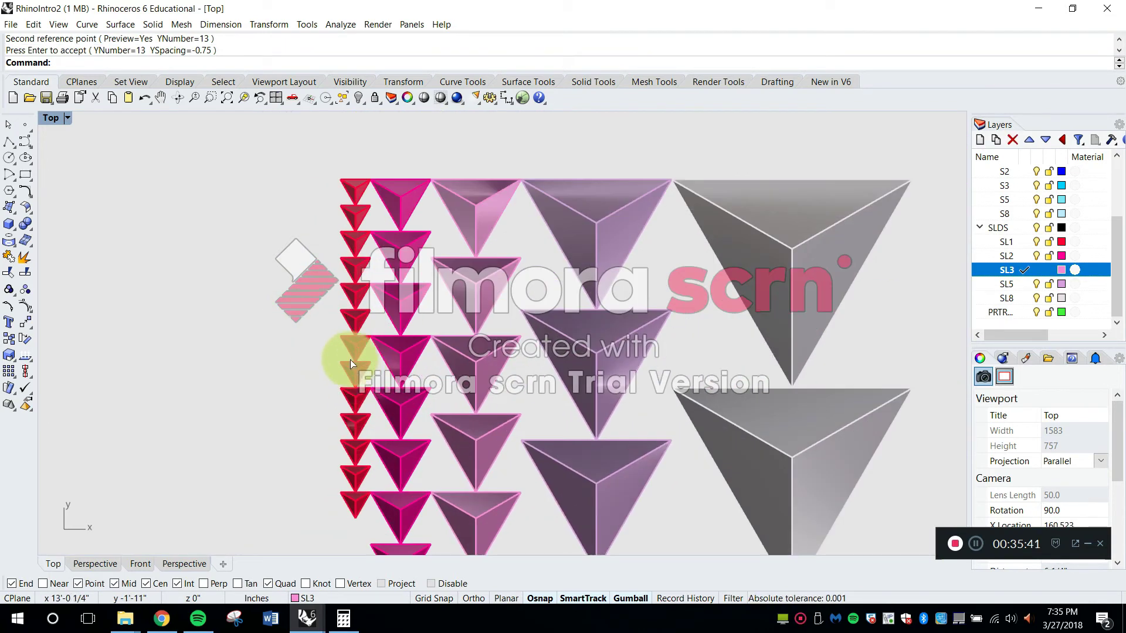
scroll(351, 360, "down", 1)
left_click_drag(350, 394, 318, 196)
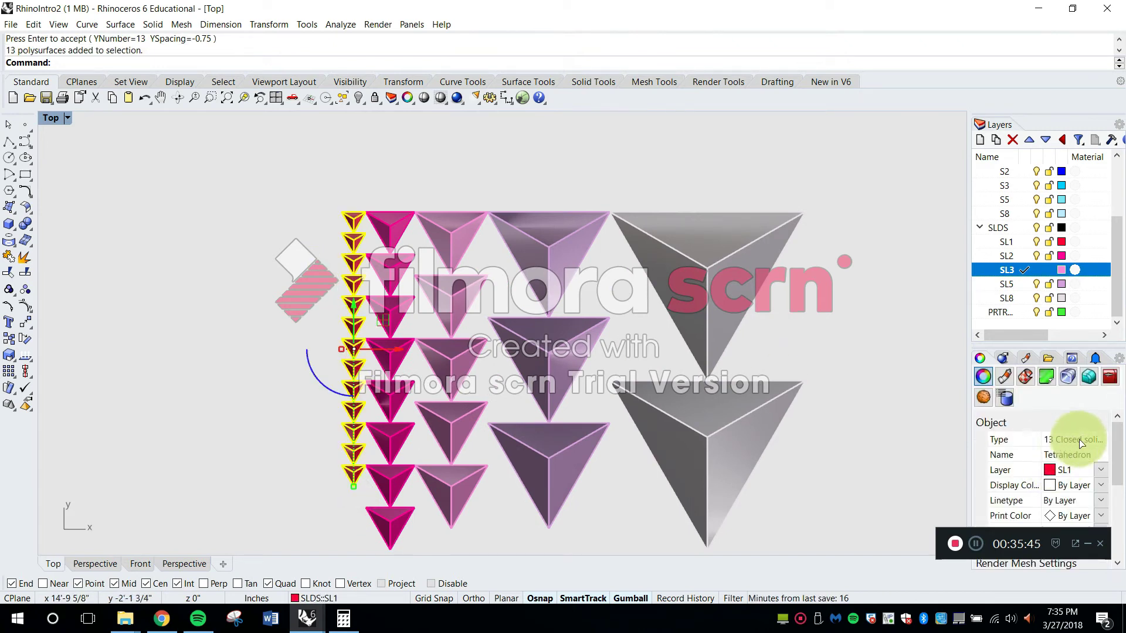
left_click(670, 165)
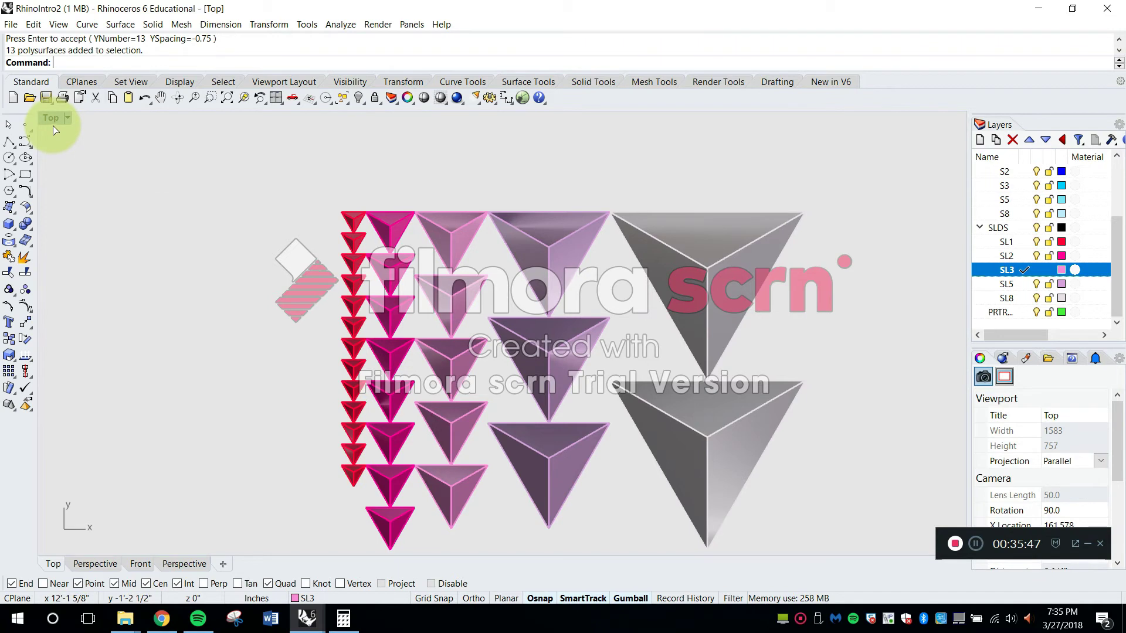
Frame all the tetrahedron columns in every viewport and maximize the Perspective view
double_click(54, 126)
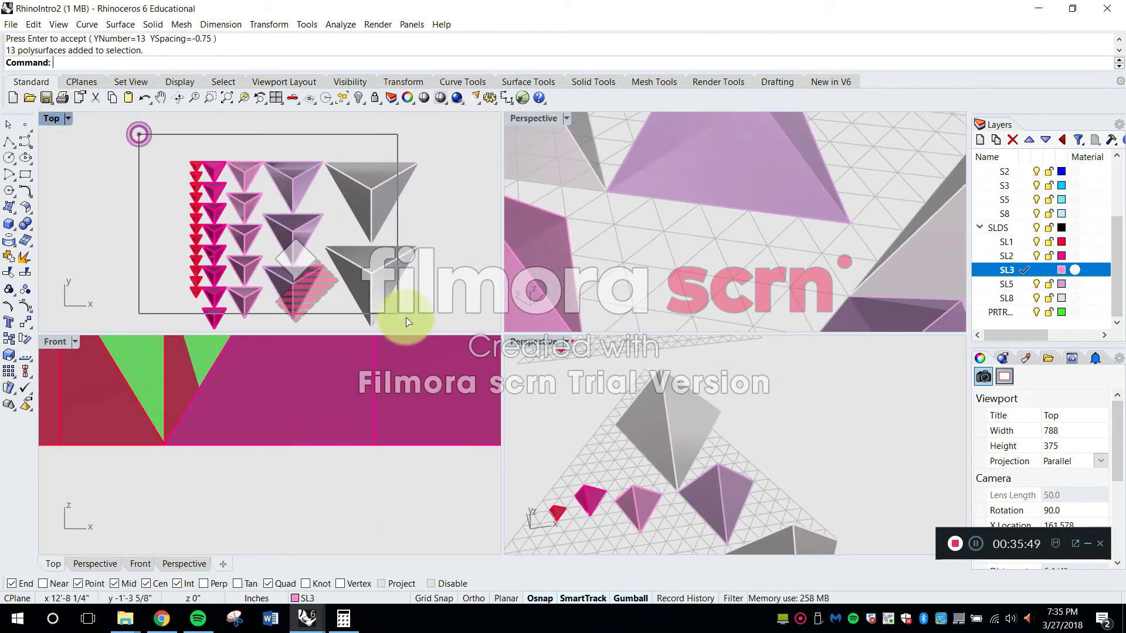
left_click_drag(408, 322, 442, 329)
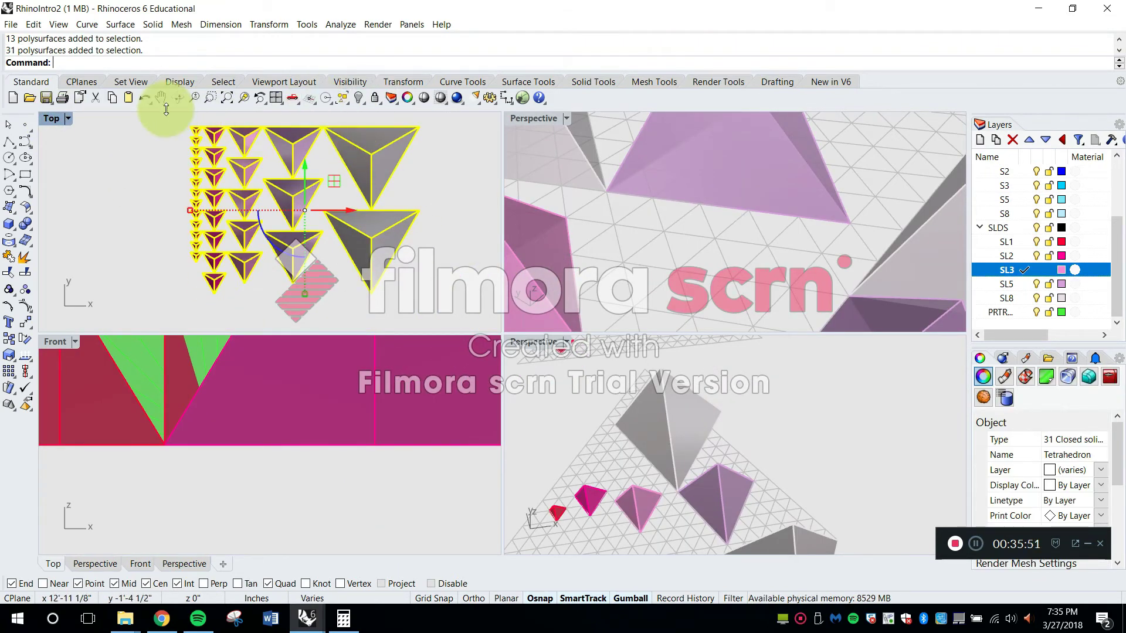
right_click(244, 98)
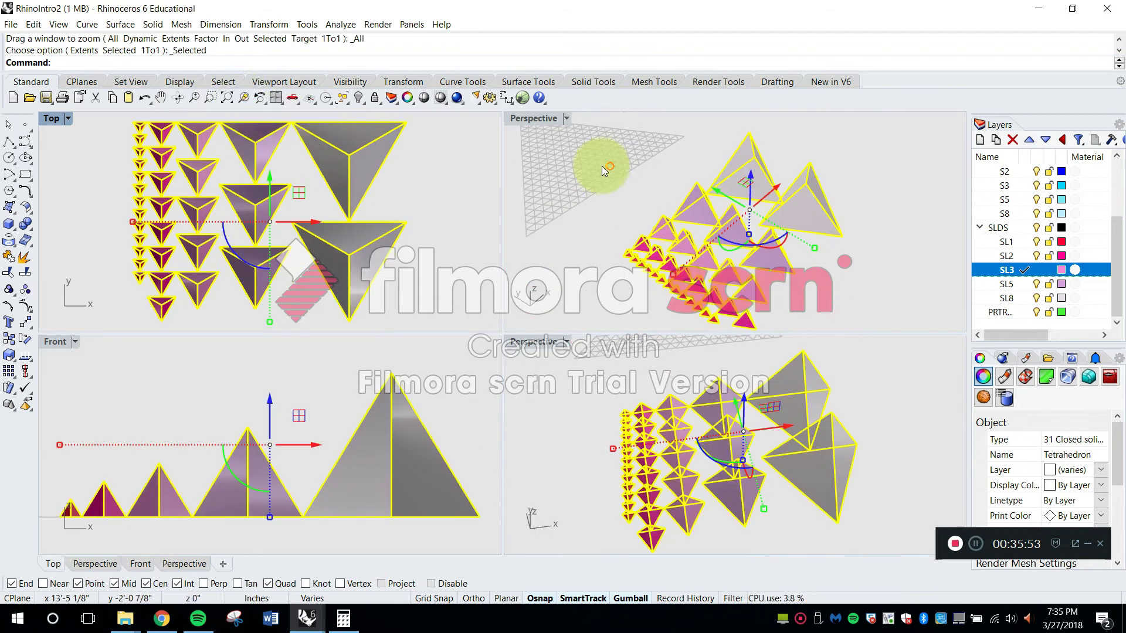
double_click(548, 114)
left_click(649, 176)
mouse_move(596, 337)
right_mouse_down()
mouse_move(588, 302)
mouse_move(544, 324)
mouse_move(835, 329)
mouse_move(586, 453)
mouse_move(751, 406)
mouse_move(610, 350)
right_mouse_up()
right_click_drag(779, 303, 505, 406, "shift")
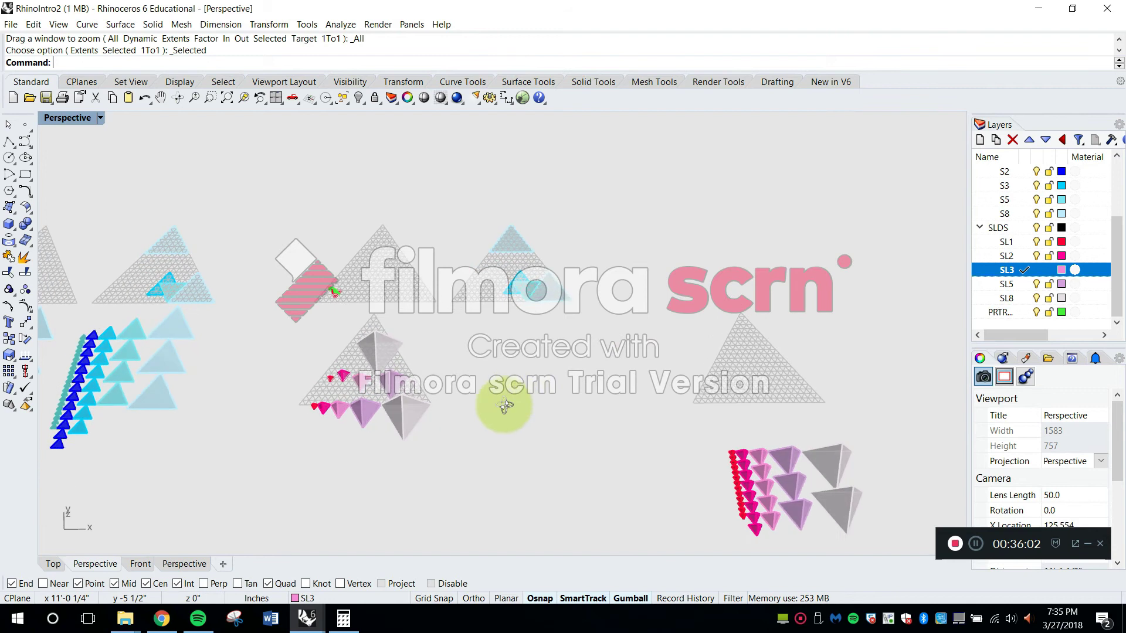
Delete the empty triangular grid above the tetrahedron columns and bring the grid with the blue triangles into its place
left_click(726, 382)
key("Delete")
left_click(501, 301)
left_click_drag(621, 327, 480, 214)
left_click_drag(557, 267, 716, 346)
left_click(754, 288)
right_click_drag(800, 375, 751, 324, "shift")
scroll(751, 324, "up", 8)
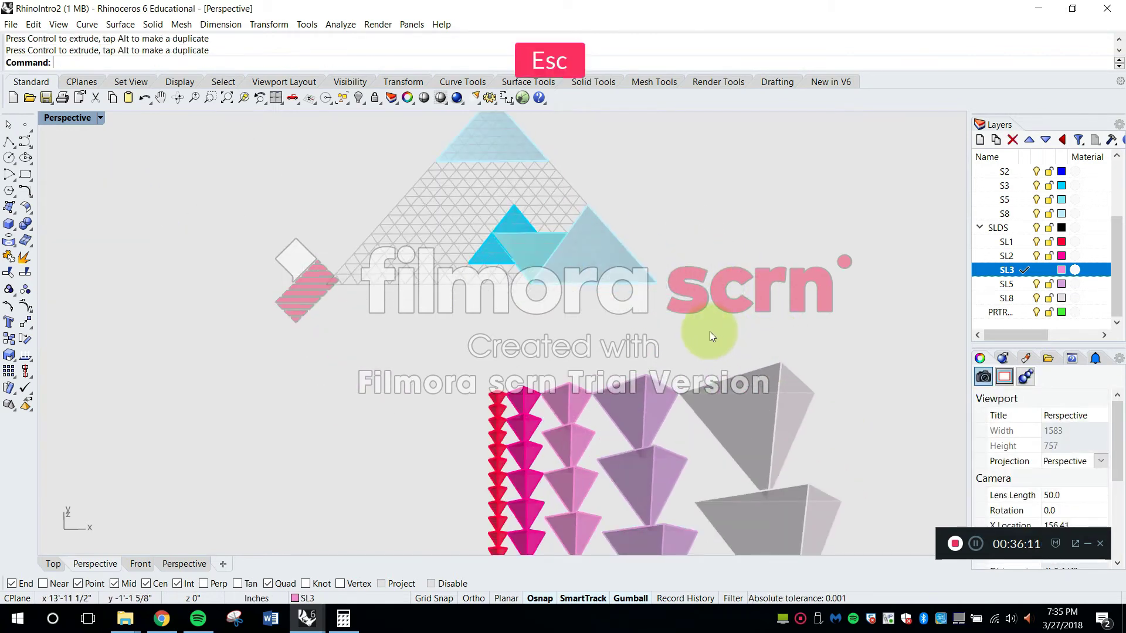
Set the Perspective view's display mode to Shaded
left_click(100, 117)
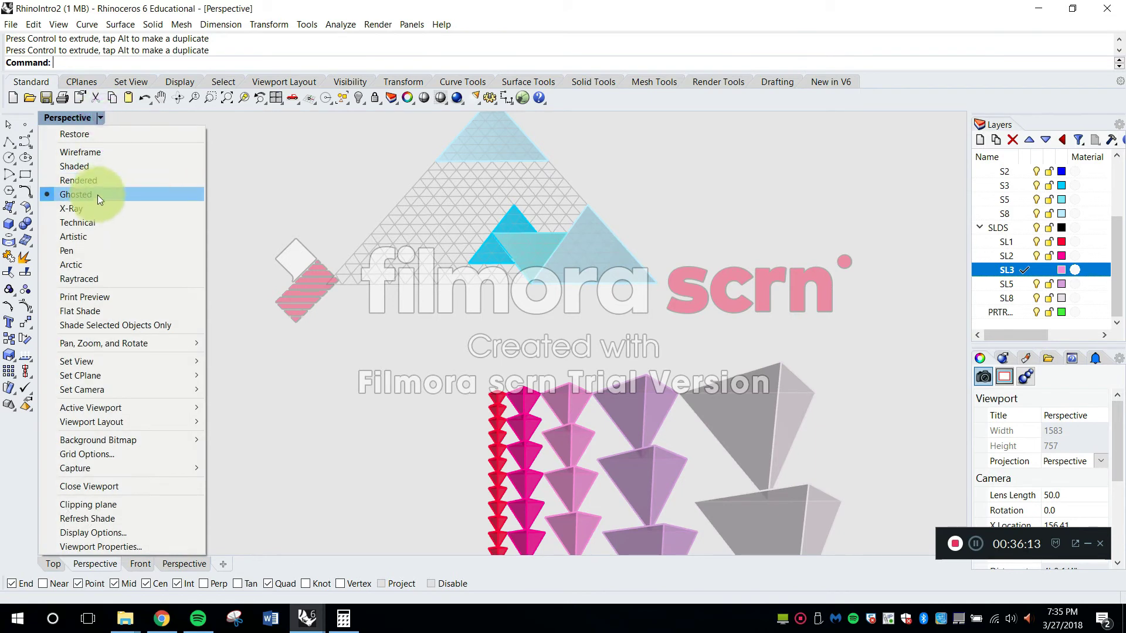
left_click(85, 167)
key("Escape")
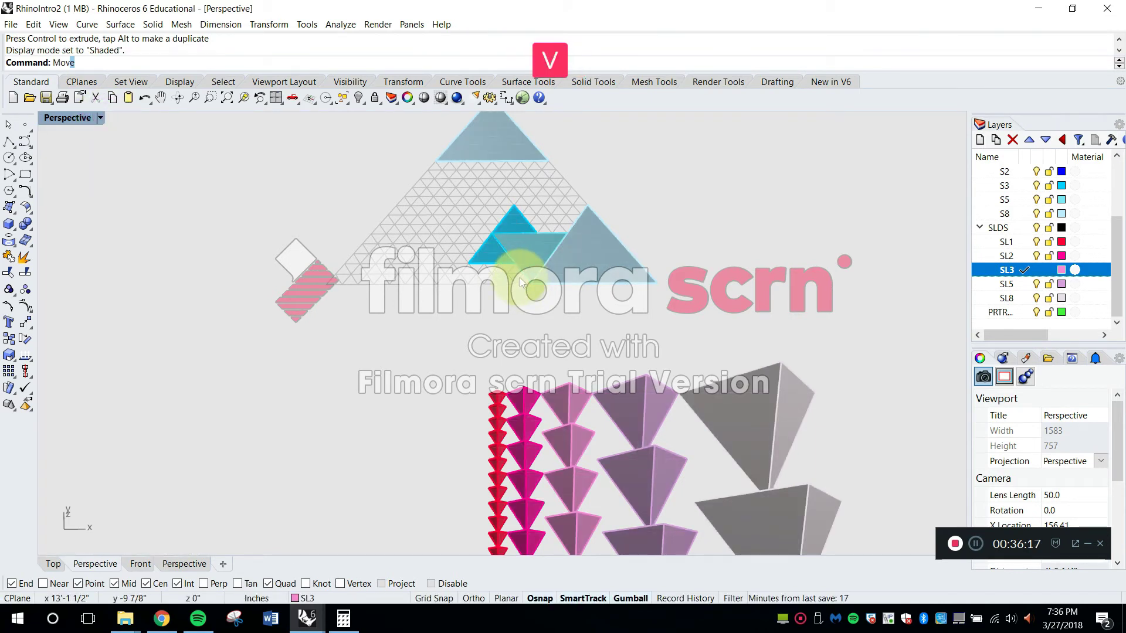
Move the upper eight-cell tetrahedron by its tip to a grid point on the blue-triangle grid's lower edge, using Ghosted display for placement
left_click(754, 410)
scroll(763, 468, "up", 8)
key("space")
left_click(778, 553)
scroll(763, 434, "down", 5)
scroll(669, 280, "up", 6)
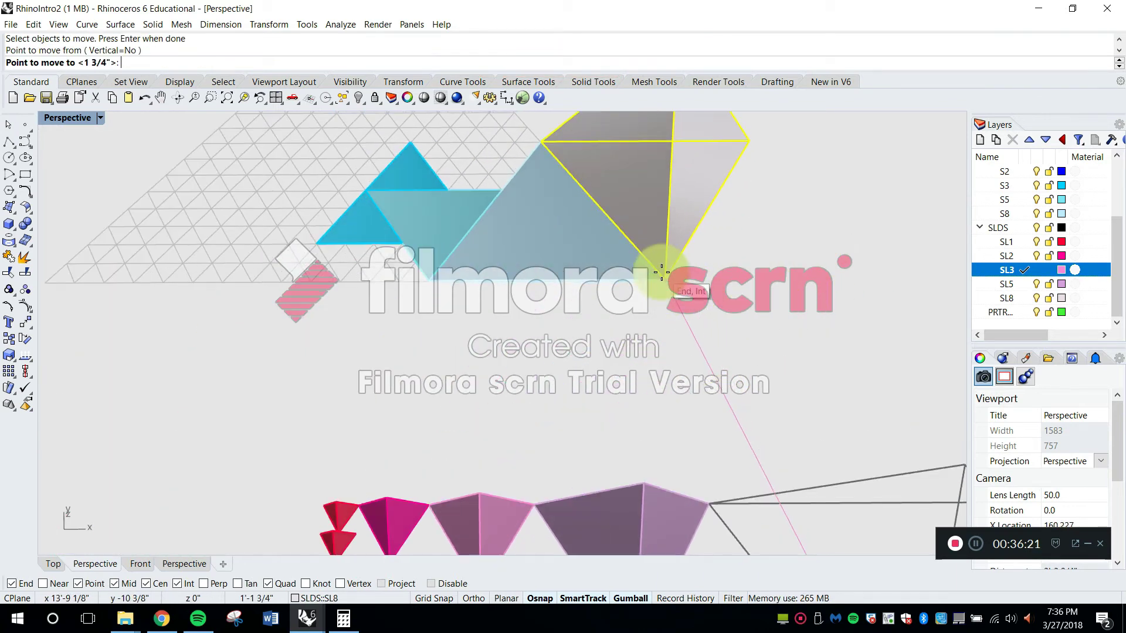
scroll(669, 294, "up", 2)
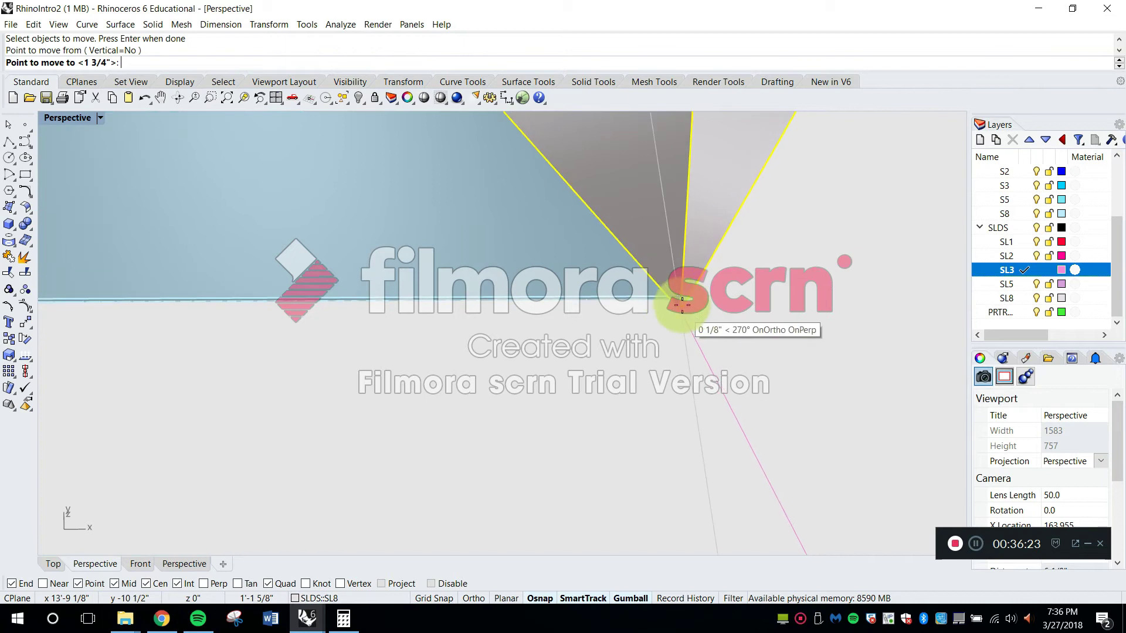
left_click(100, 118)
left_click(105, 195)
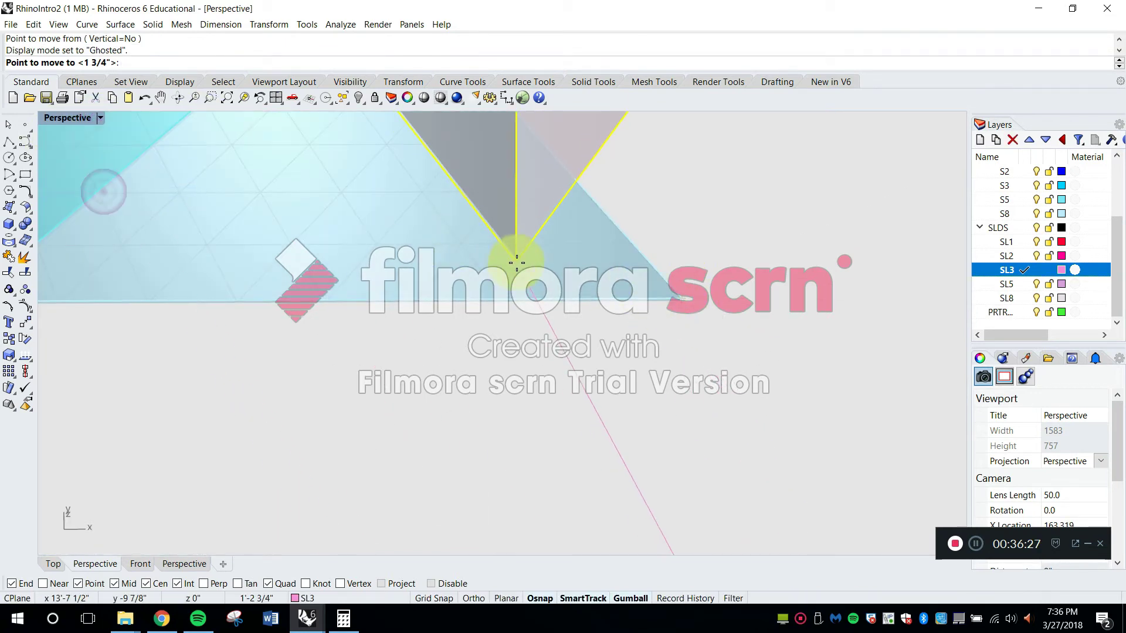
scroll(513, 256, "down", 3)
scroll(480, 241, "up", 3)
scroll(604, 315, "up", 5)
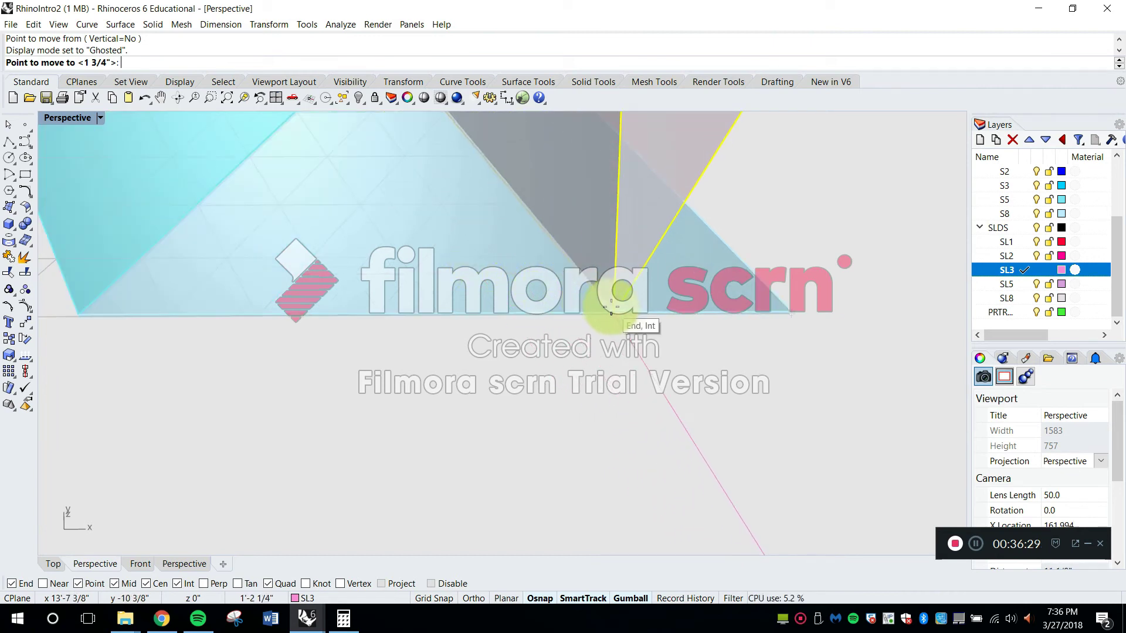
scroll(714, 310, "up", 4)
scroll(714, 311, "down", 4)
scroll(583, 332, "up", 4)
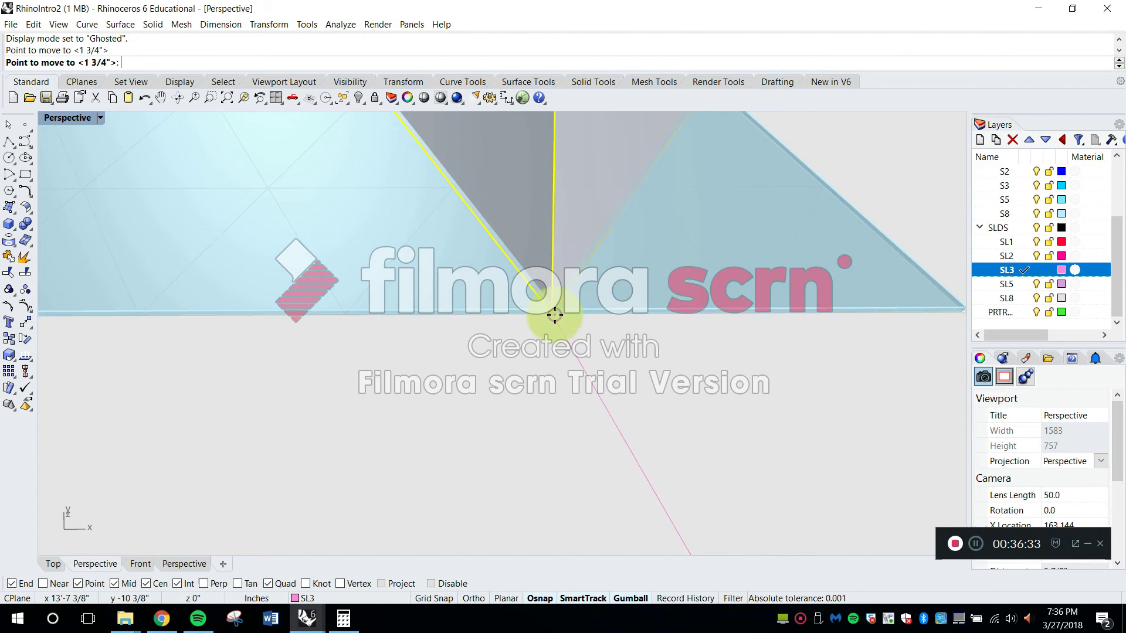
left_click(561, 318)
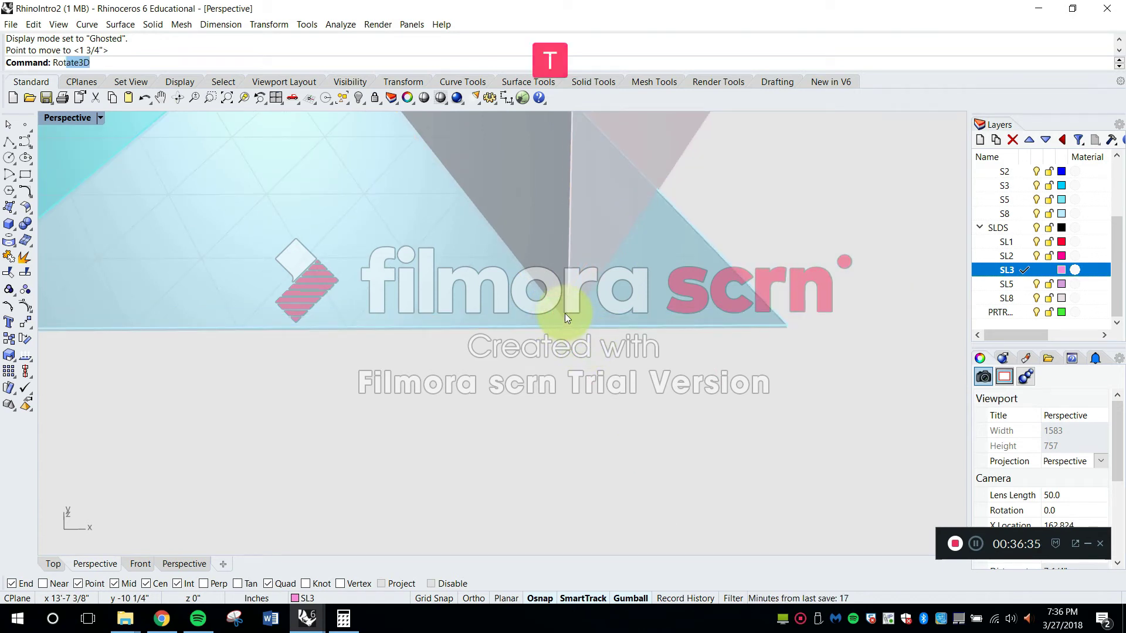
Rotate the eight-cell tetrahedron about its lower tip until a base edge lies along the grid's lower edge
left_click(98, 78)
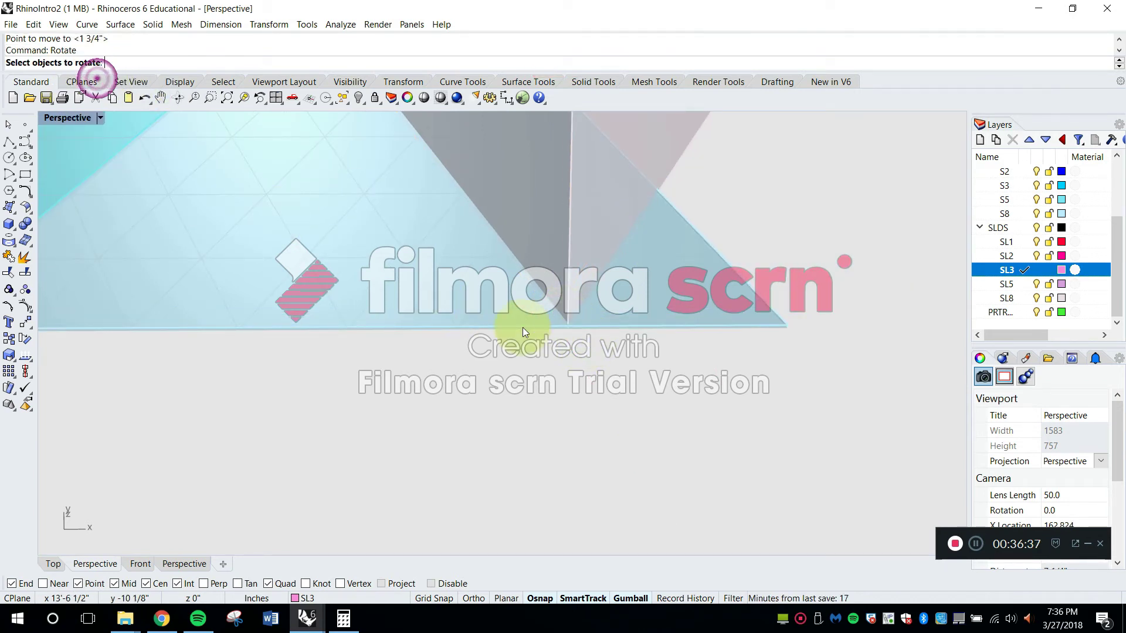
left_click(676, 146)
key("Return")
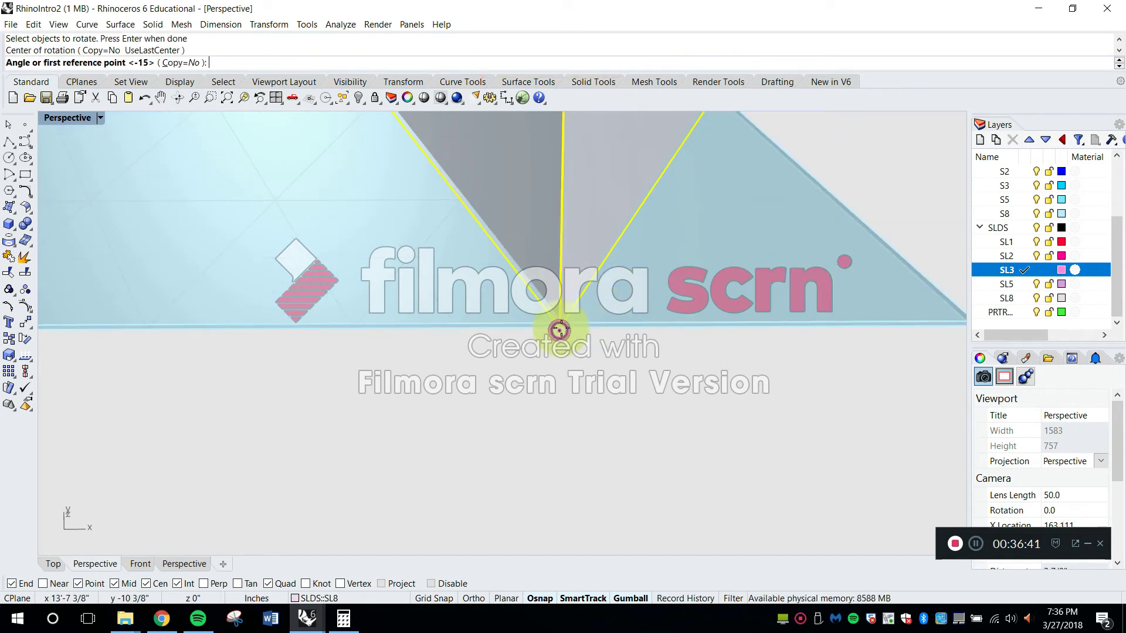
scroll(561, 328, "down", 12)
scroll(465, 216, "up", 15)
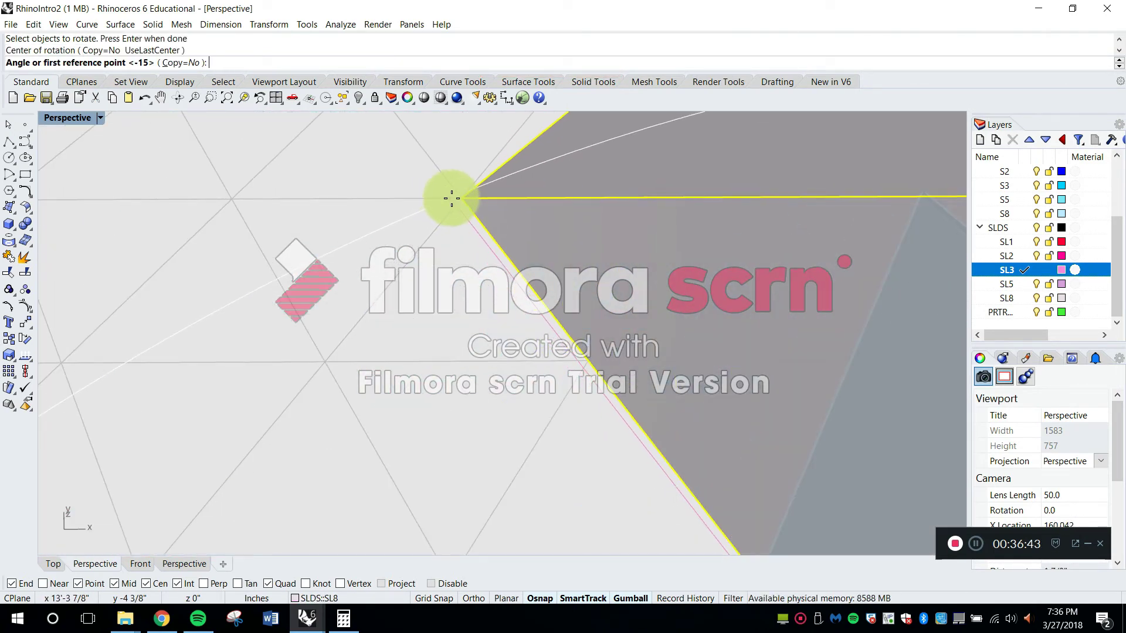
scroll(459, 196, "down", 6)
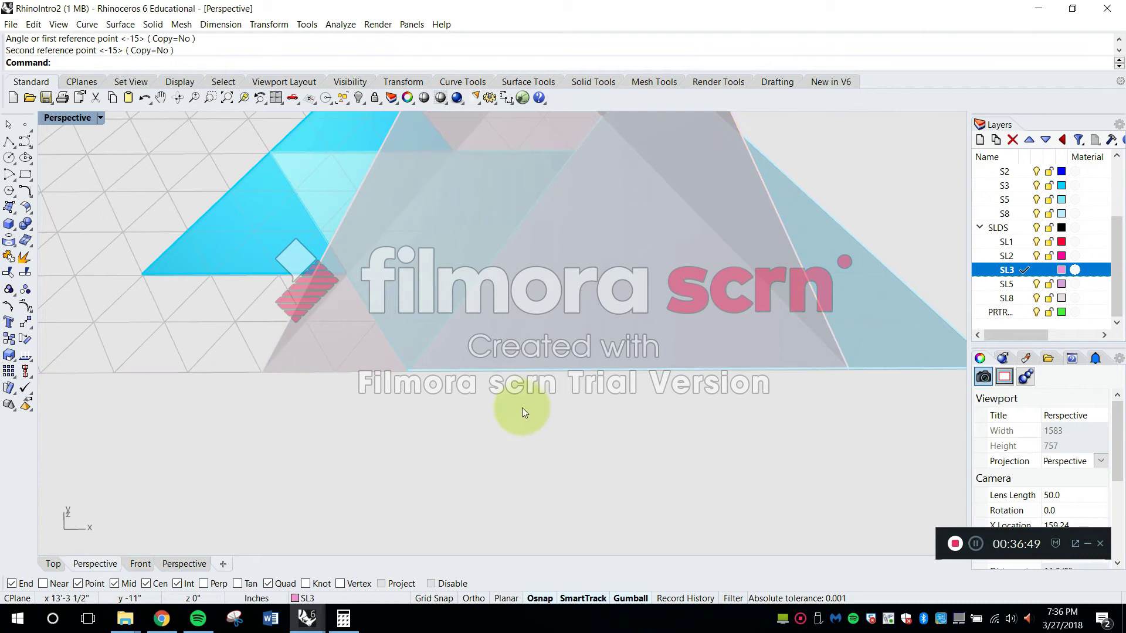
scroll(522, 408, "down", 6)
Move the lower three-cell blue triangle so its right corner meets the pale eight-cell triangle's lower left corner
right_click_drag(625, 364, 641, 399)
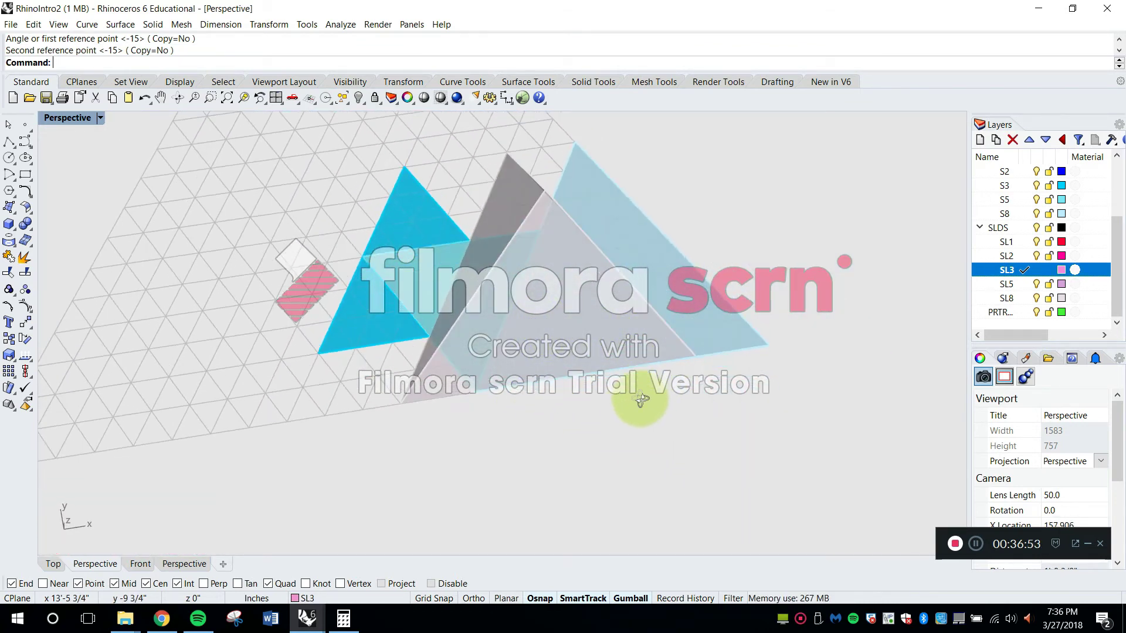
left_click(412, 330)
scroll(415, 339, "up", 5)
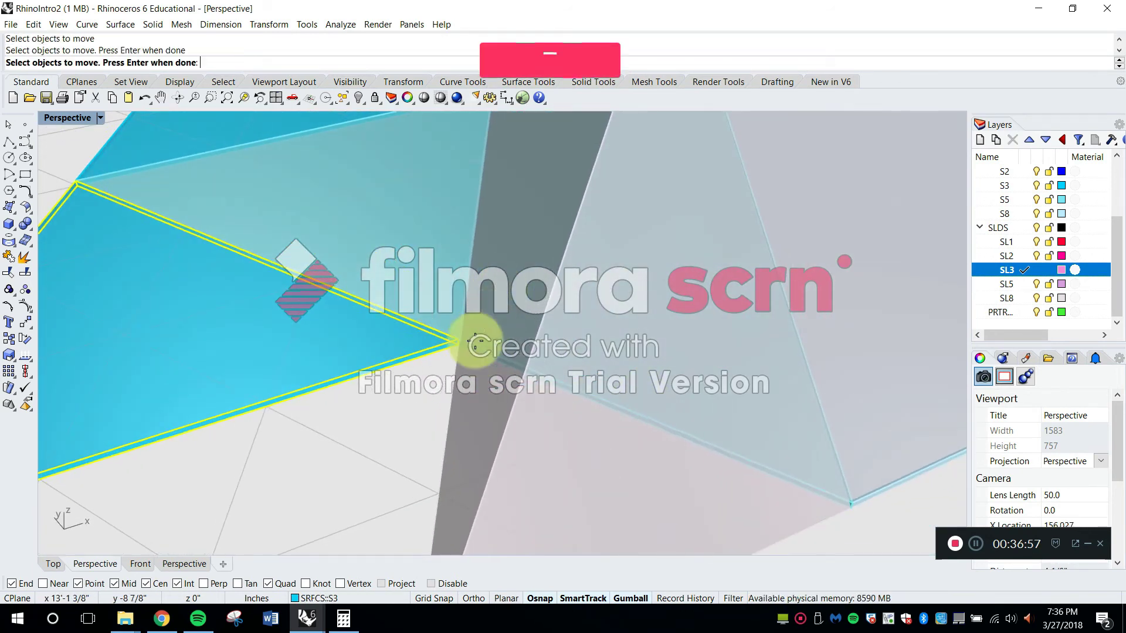
scroll(463, 346, "up", 3)
key("Return")
left_click(453, 347)
scroll(463, 349, "down", 6)
scroll(551, 376, "up", 5)
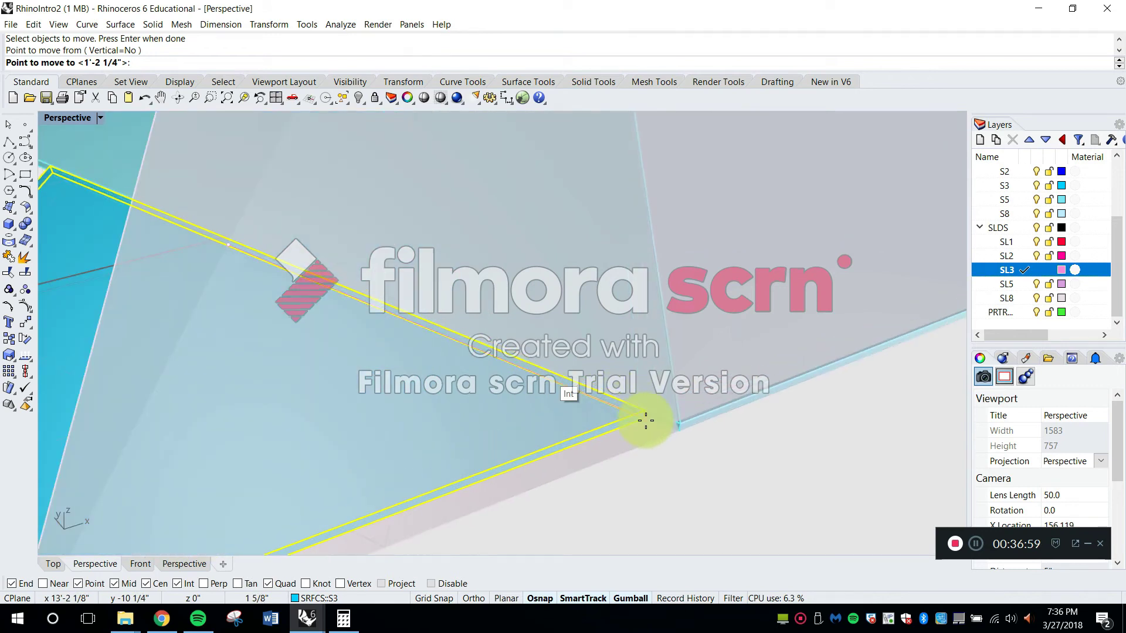
left_click(679, 433)
key("Escape")
scroll(654, 443, "up", 3)
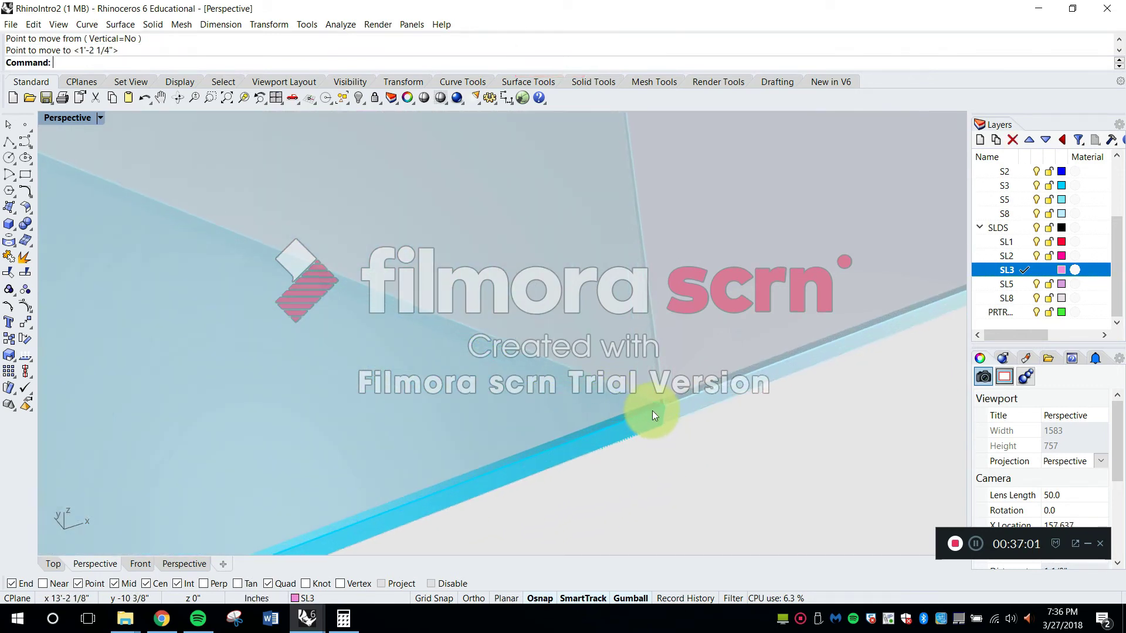
right_click_drag(662, 420, 602, 427)
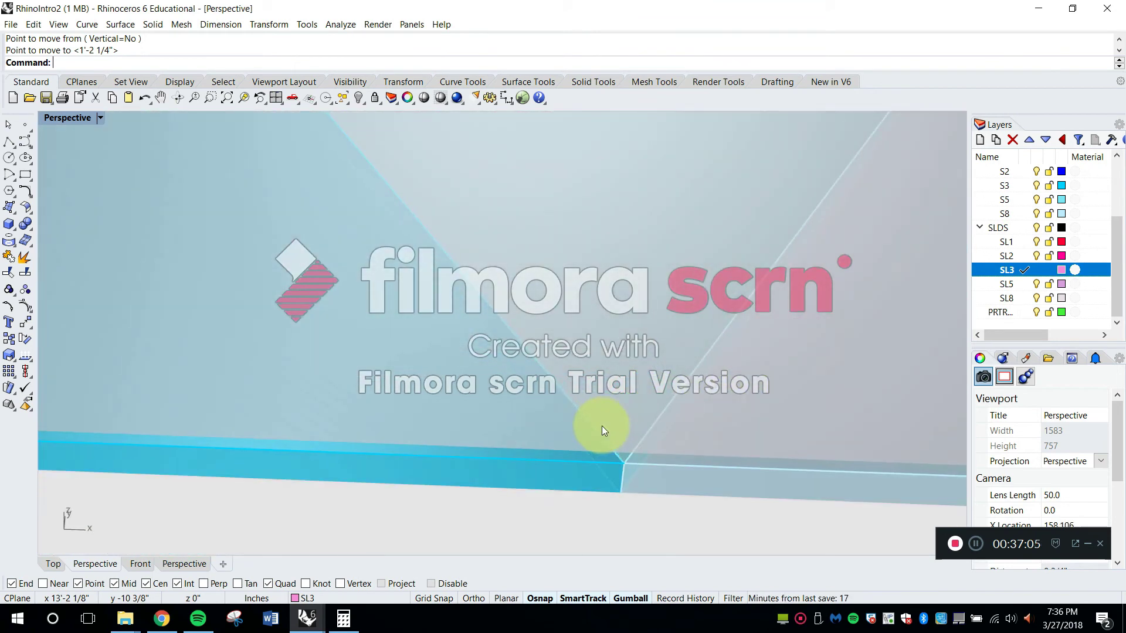
scroll(413, 458, "down", 8)
scroll(308, 421, "up", 6)
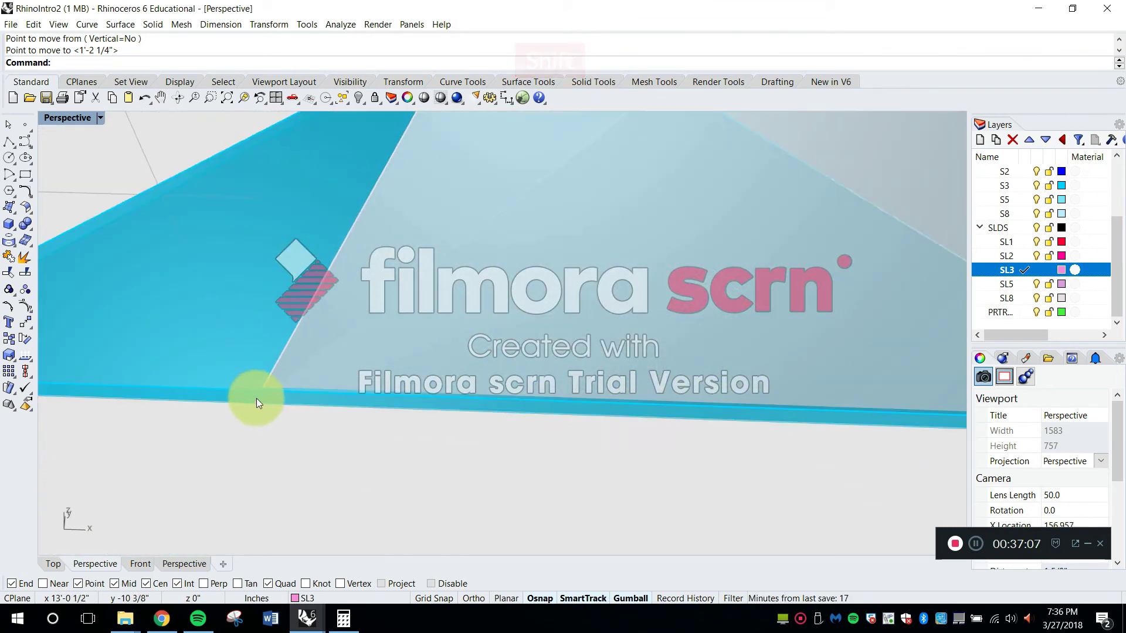
key("space")
left_click(249, 399)
key("space")
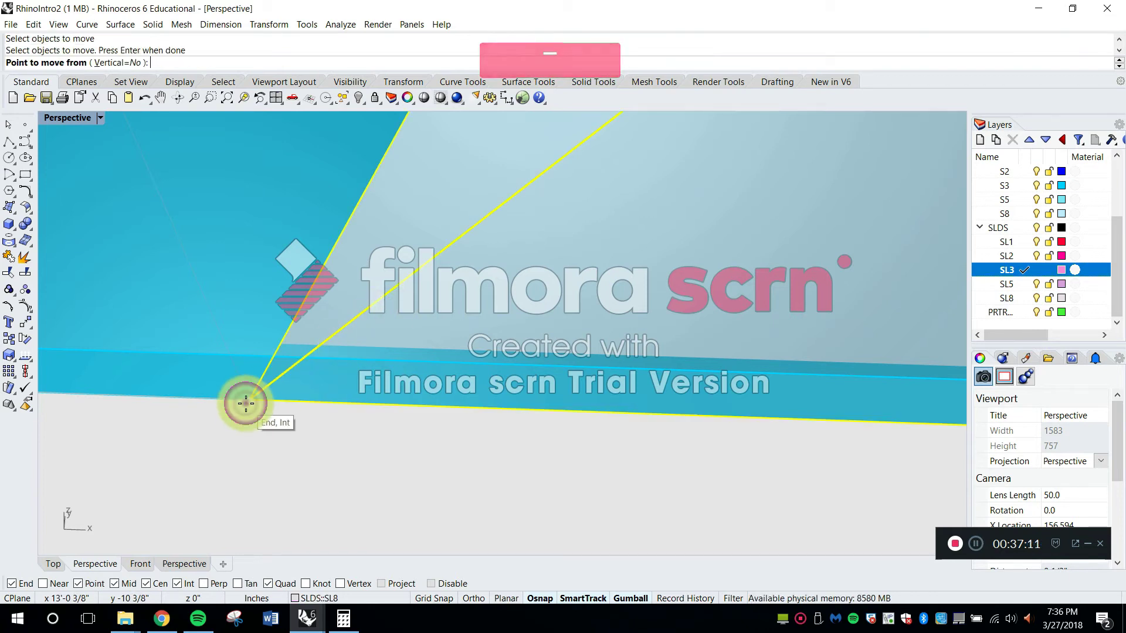
left_click(245, 403)
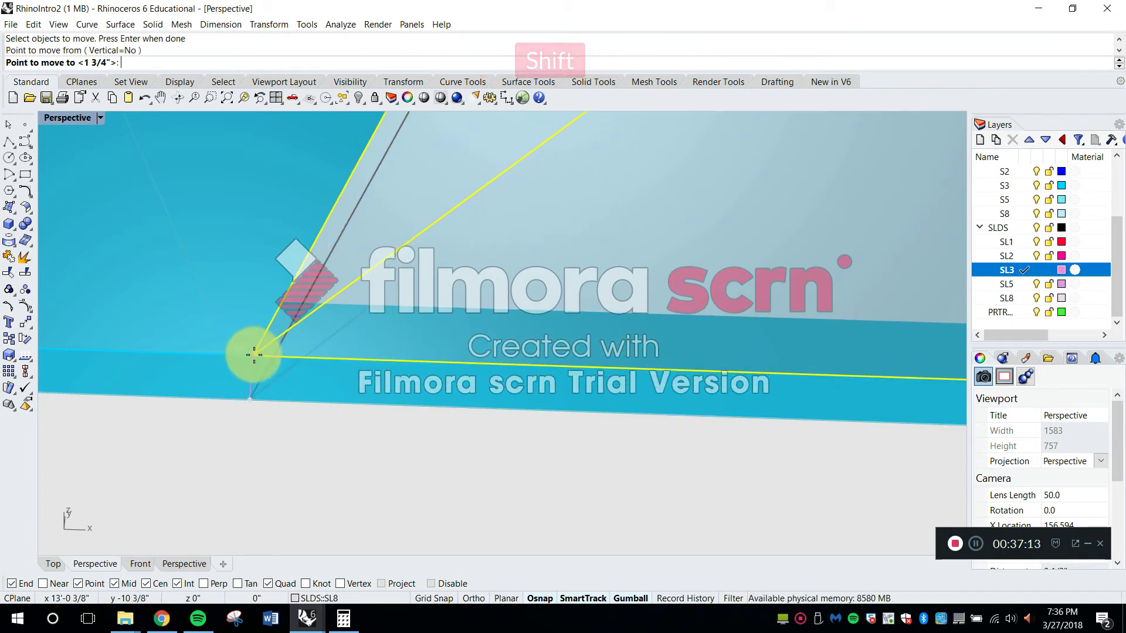
key("Escape")
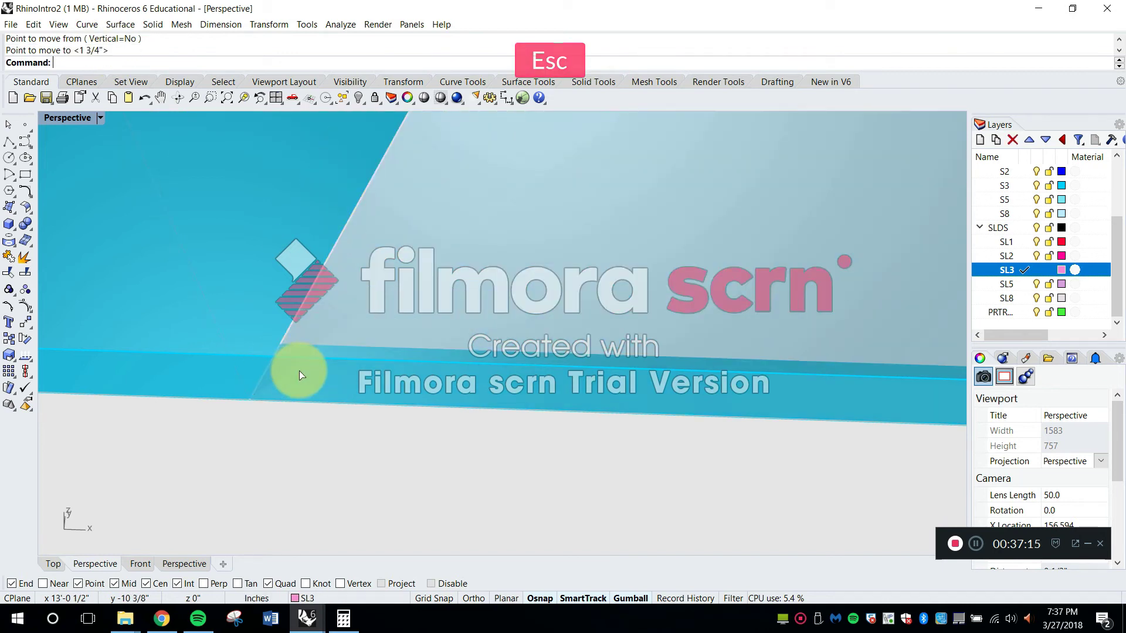
Move the eight-cell tetrahedron vertically by its lower corner onto the top face of the blue triangle surfaces
key("space")
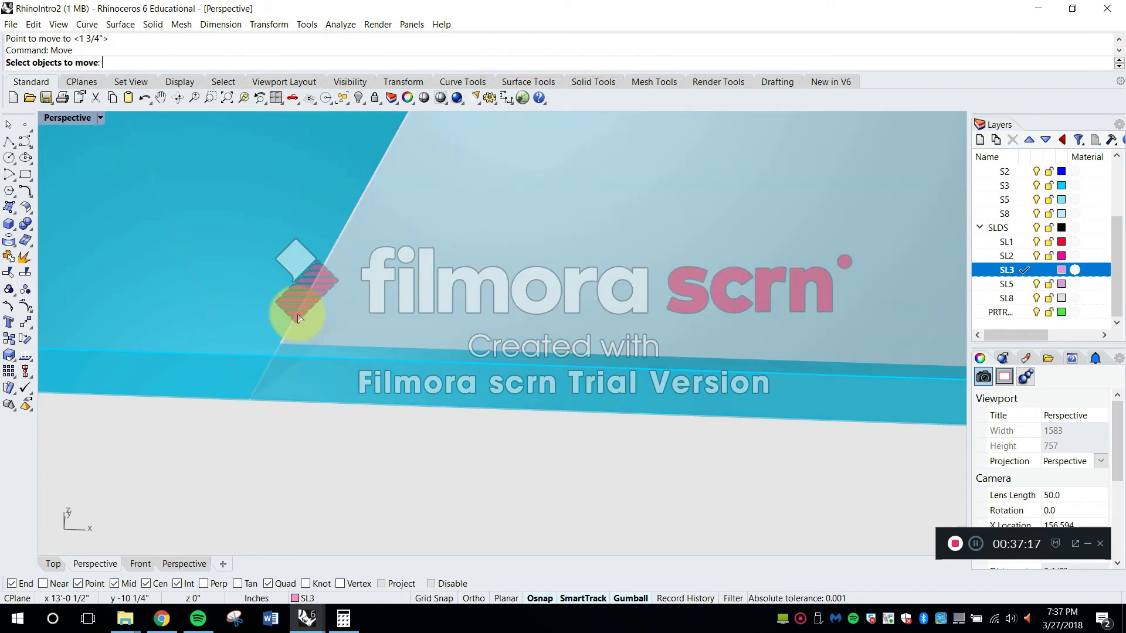
key("space")
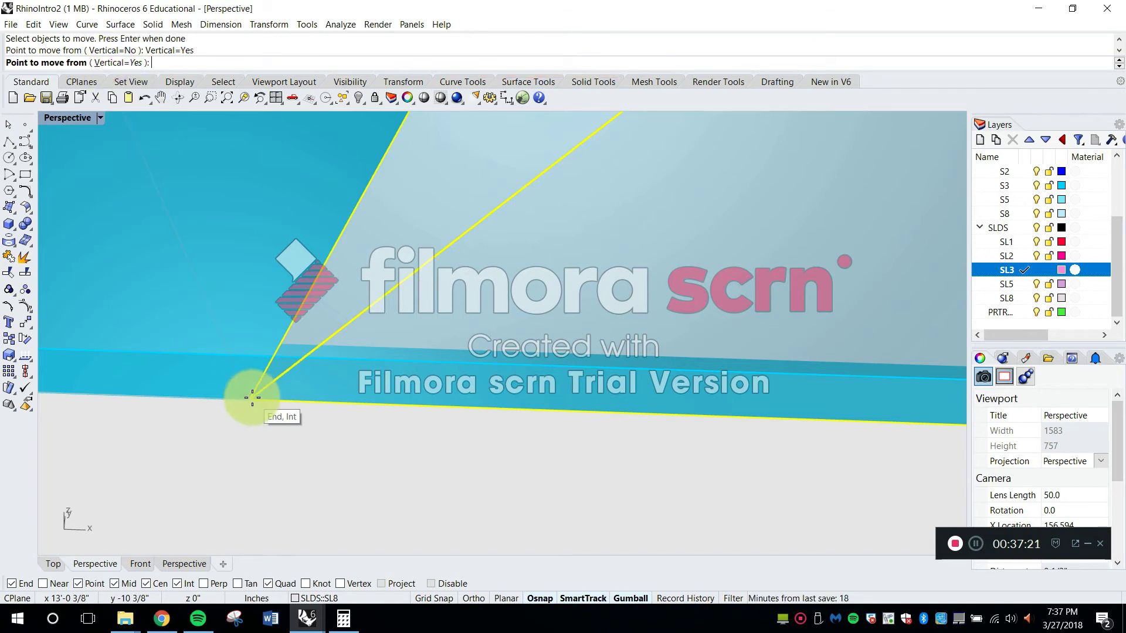
left_click(238, 352)
right_click_drag(252, 411, 585, 292)
key("Escape")
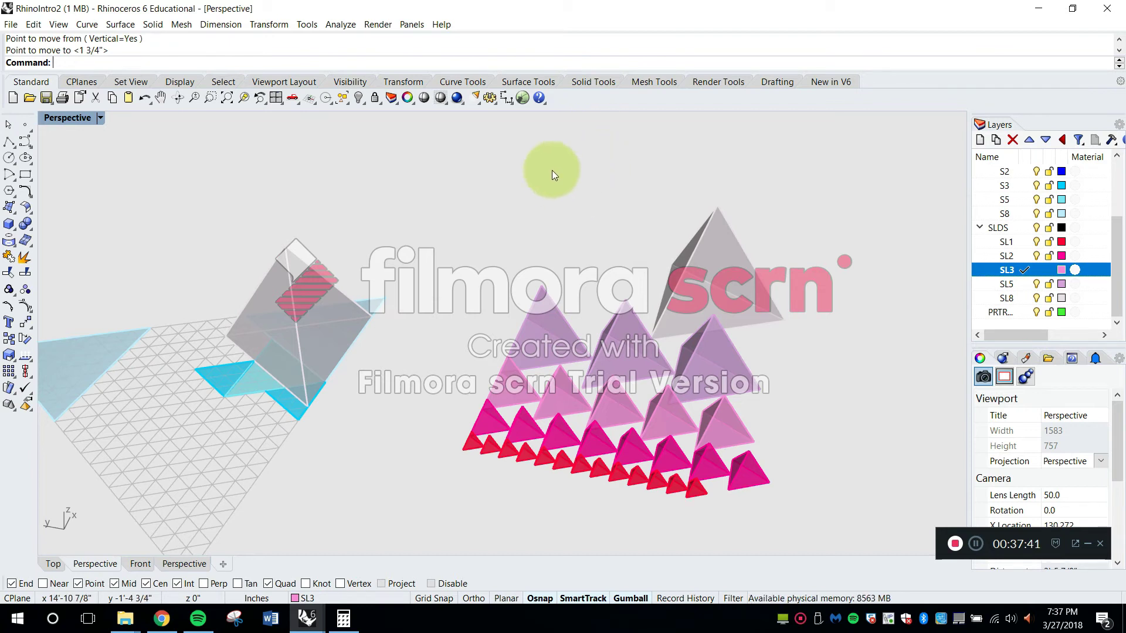
Move the second eight-cell tetrahedron by a base corner to the lower front corner of the placed eight-cell tetrahedron
key("Escape")
type("move")
key("space")
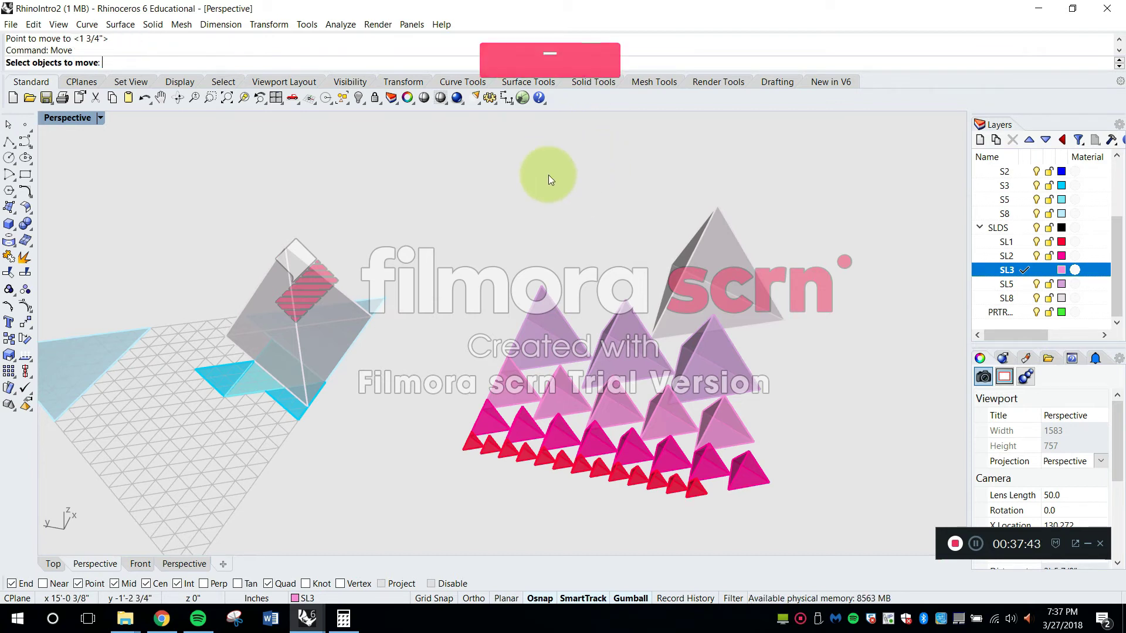
left_click(774, 300)
scroll(786, 314, "up", 6)
key("space")
left_click(781, 322)
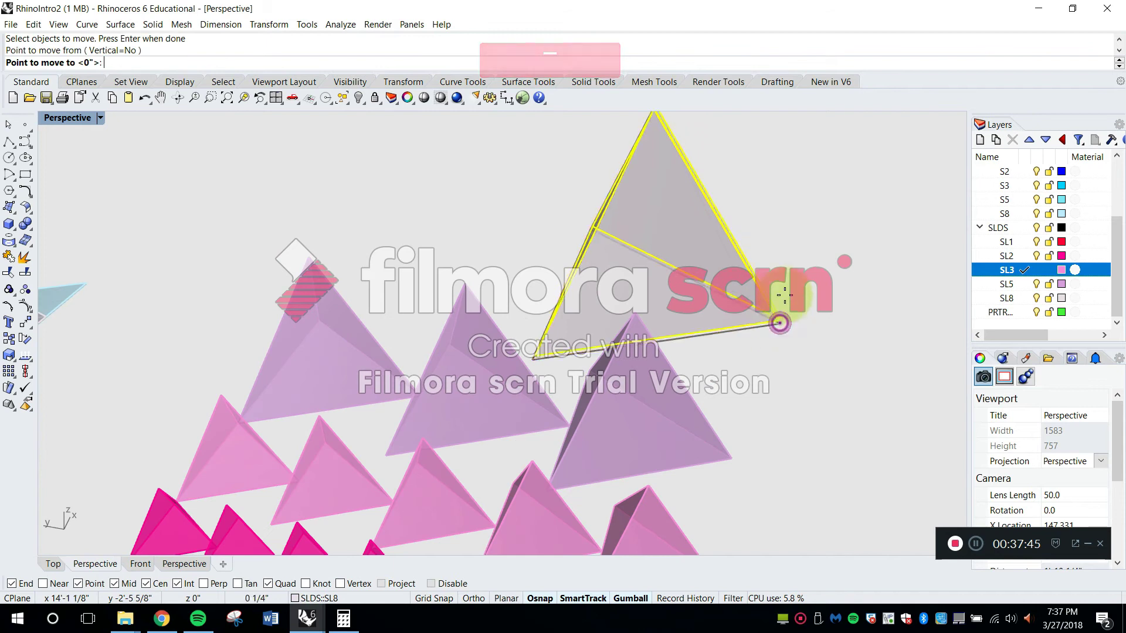
scroll(781, 295, "down", 10)
scroll(472, 368, "up", 6)
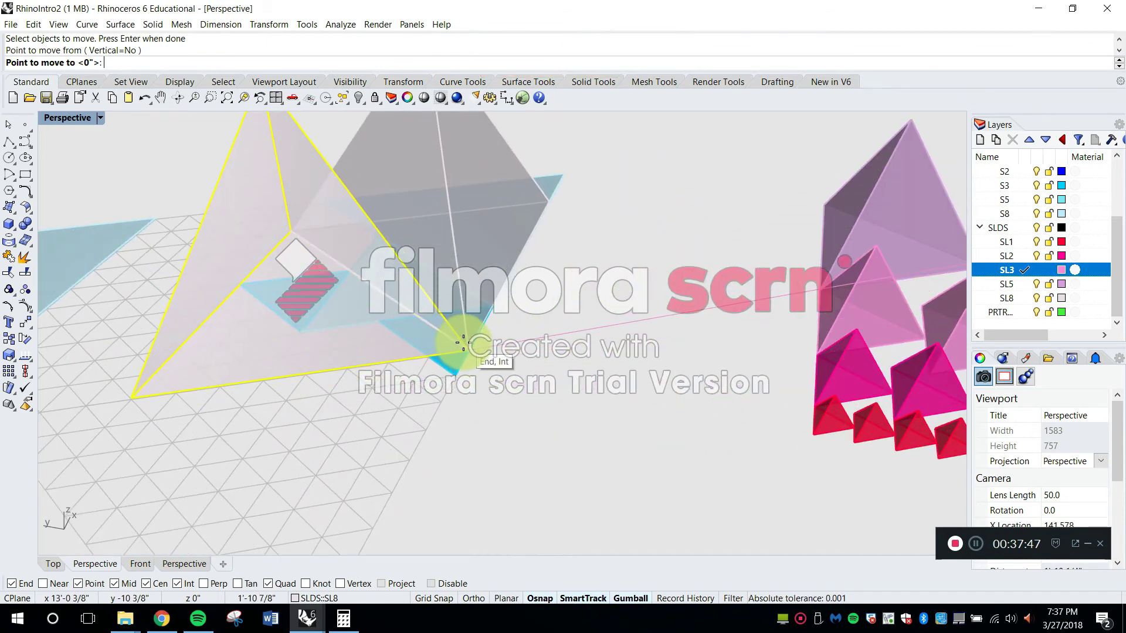
right_click_drag(472, 340, 402, 377)
right_click_drag(402, 376, 486, 375, "shift")
Rotate the second eight-cell tetrahedron in 3D about its base edge at the shared corner until its tip meets the first one's tip
type("Rot")
key("space")
left_click(372, 270)
scroll(430, 448, "up", 6)
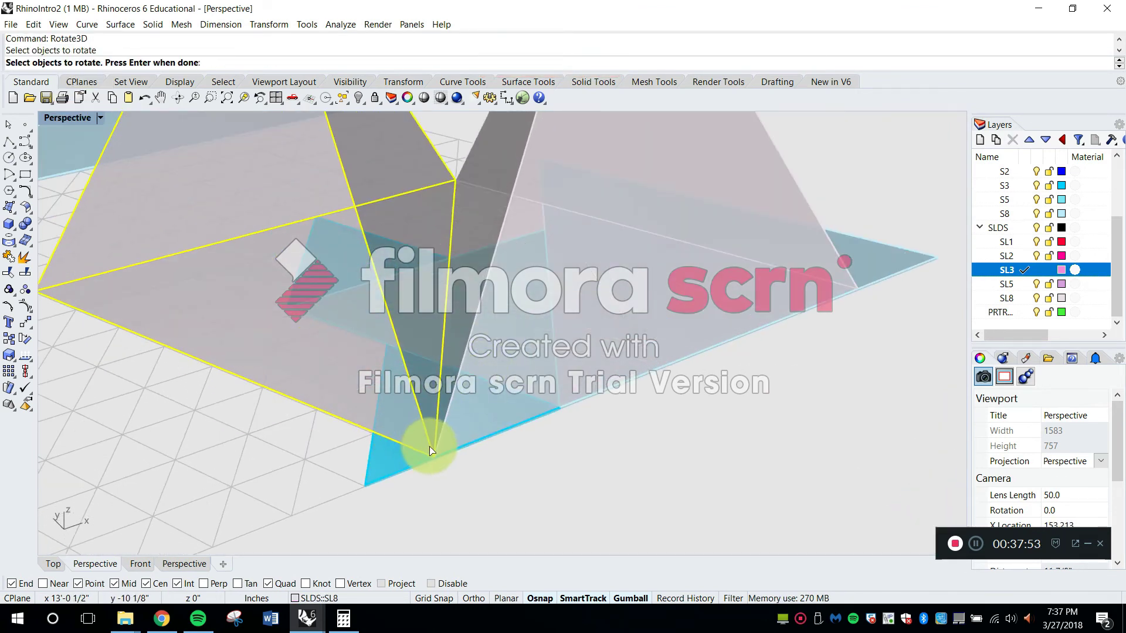
key("space")
left_click(433, 456)
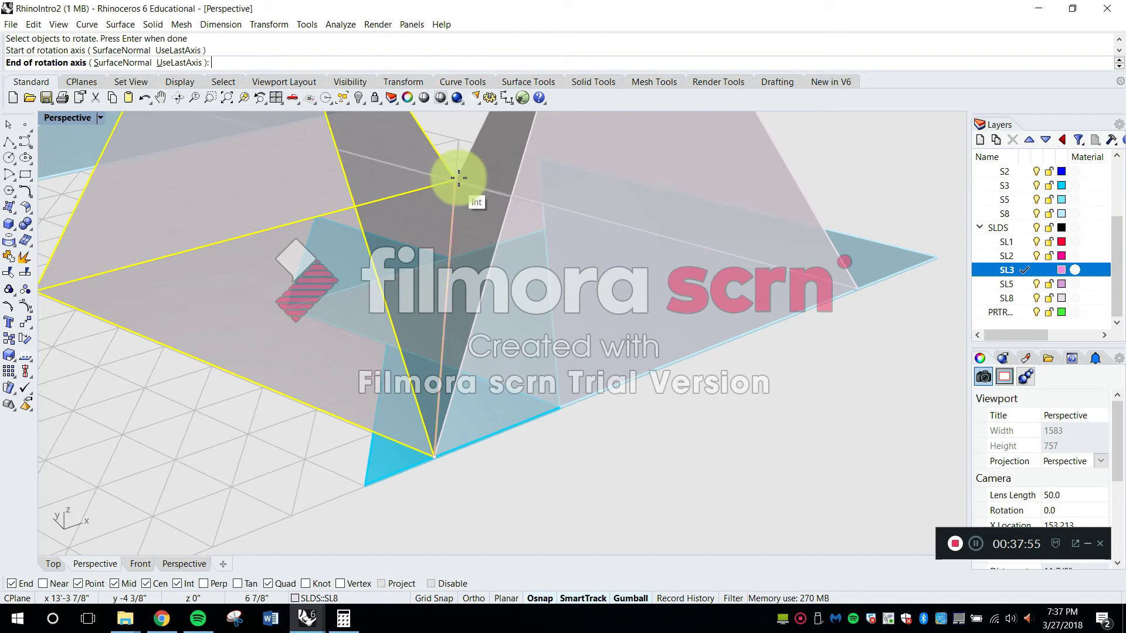
scroll(460, 179, "down", 8)
right_click_drag(459, 179, 472, 300, "shift")
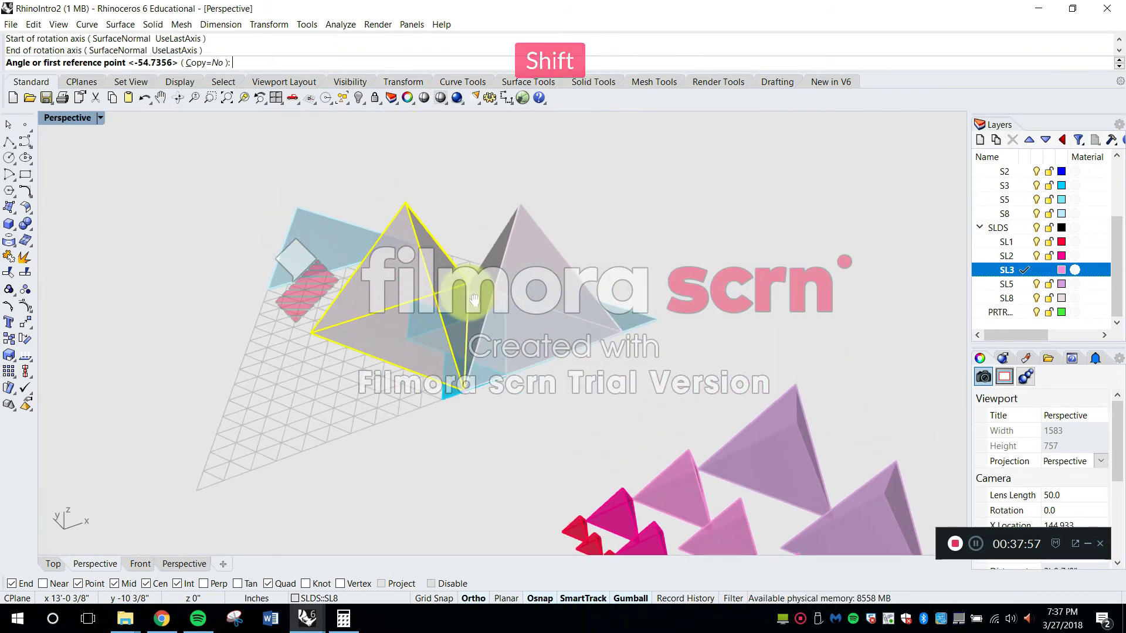
scroll(406, 206, "up", 4)
right_click_drag(391, 203, 443, 154)
left_click(445, 136)
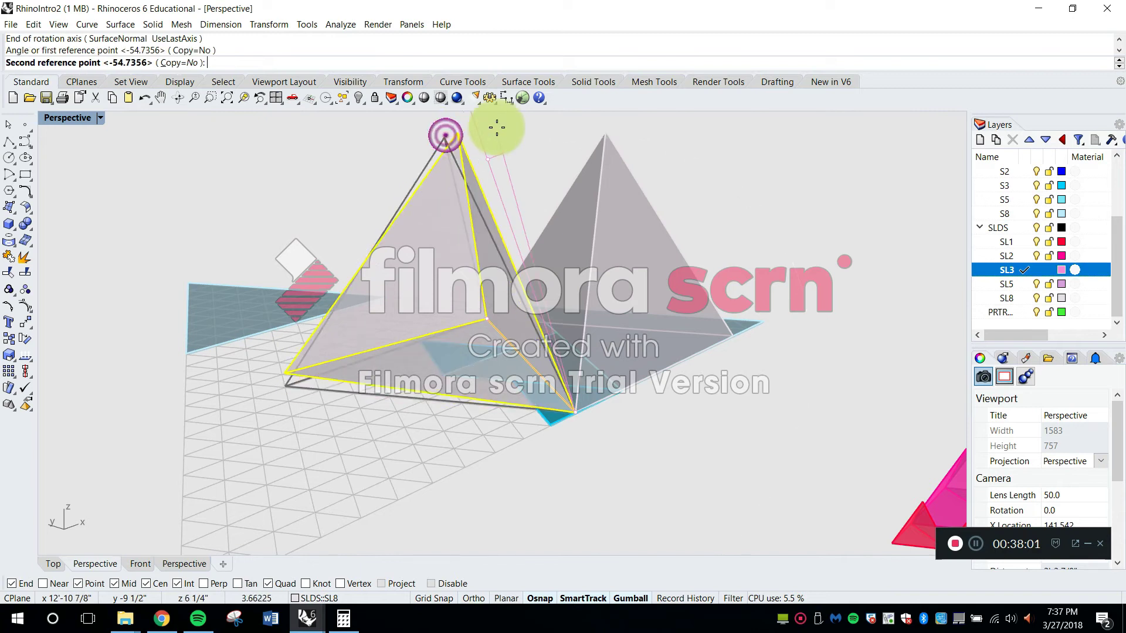
left_click(605, 136)
right_click_drag(535, 322, 627, 317)
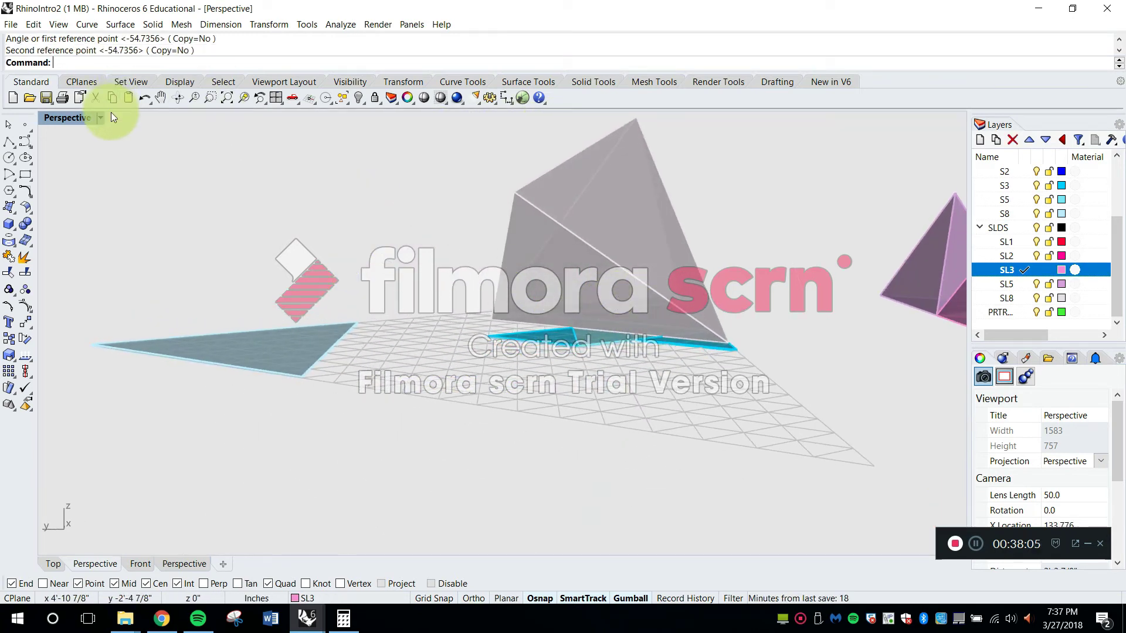
Set the Perspective view's display mode to Shaded
left_click(101, 117)
left_click(105, 167)
mouse_move(327, 260)
right_mouse_down()
mouse_move(366, 284)
mouse_move(404, 285)
mouse_move(553, 259)
mouse_move(411, 281)
mouse_move(364, 310)
mouse_move(372, 327)
mouse_move(278, 301)
mouse_move(668, 414)
mouse_move(629, 365)
mouse_move(736, 382)
mouse_move(569, 400)
mouse_move(611, 420)
mouse_move(611, 407)
right_mouse_up()
Copy a five-cell tetrahedron by its tip to the shared tip of the joined eight-cell tetrahedra
key("Escape")
type("co")
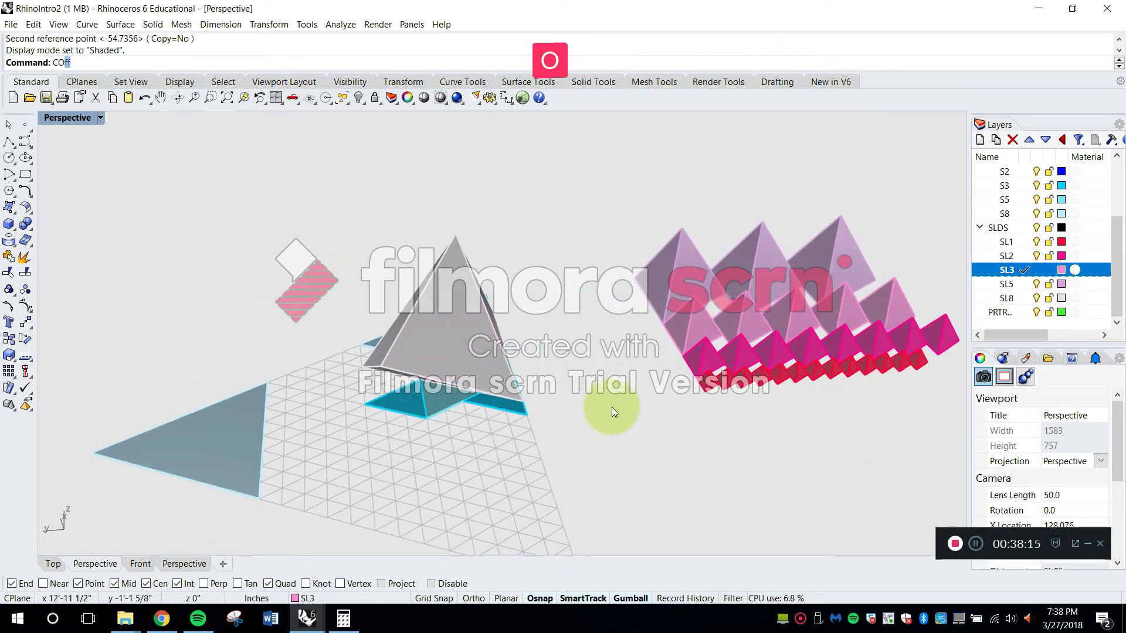
type("py")
key("Return")
scroll(610, 305, "up", 4)
right_click_drag(623, 315, 622, 284)
left_click(691, 281)
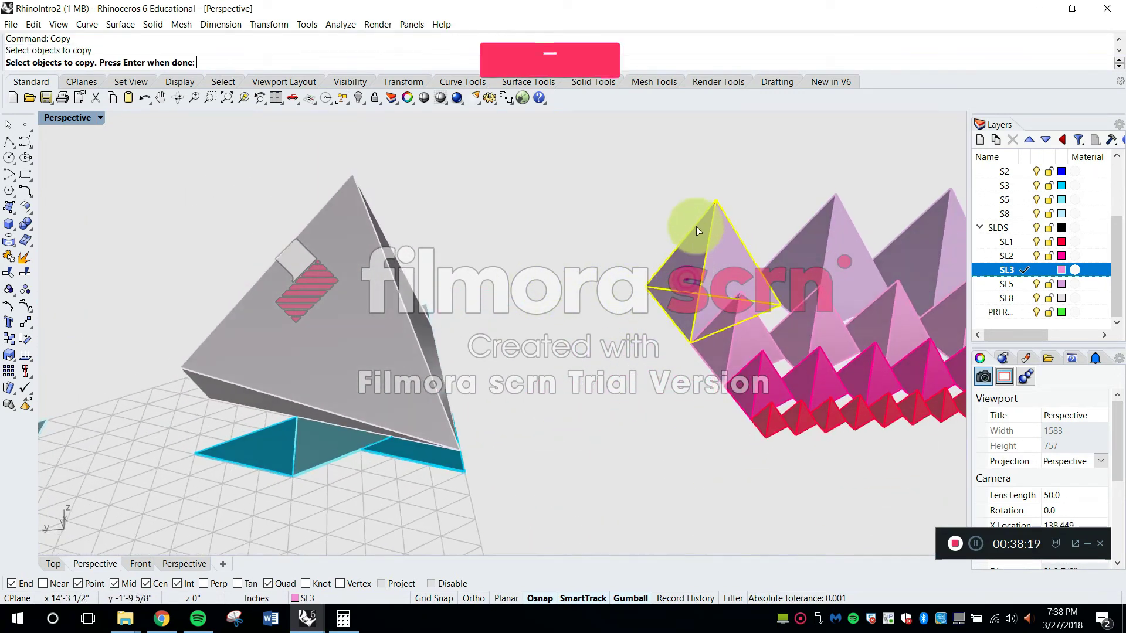
key("Return")
left_click(714, 205)
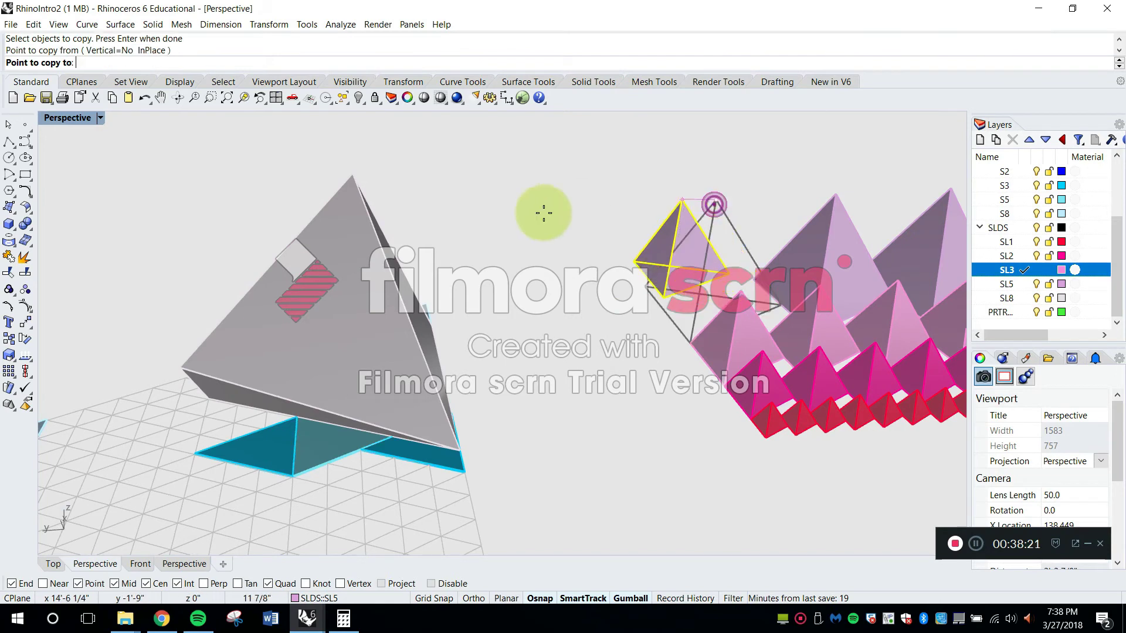
left_click(352, 178)
key("Escape")
Set the display mode to Ghosted and move the copied five-cell tetrahedron by a base corner onto the eight-cell pair's tip
right_click_drag(390, 238, 104, 115)
left_click(101, 117)
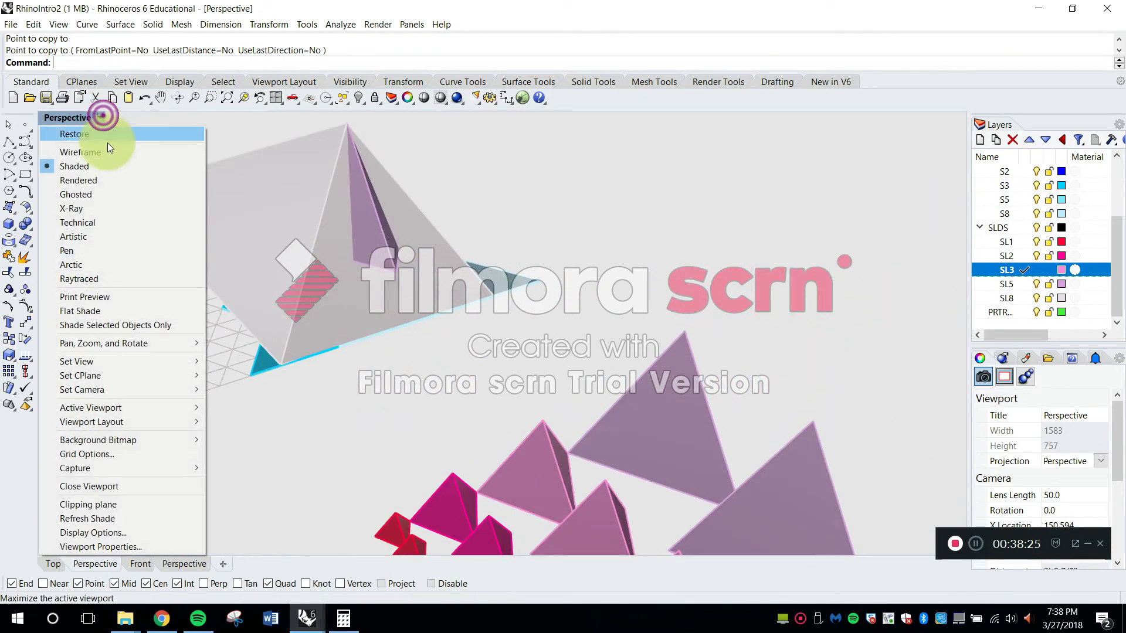
left_click(91, 194)
right_click_drag(94, 196, 369, 258, "shift")
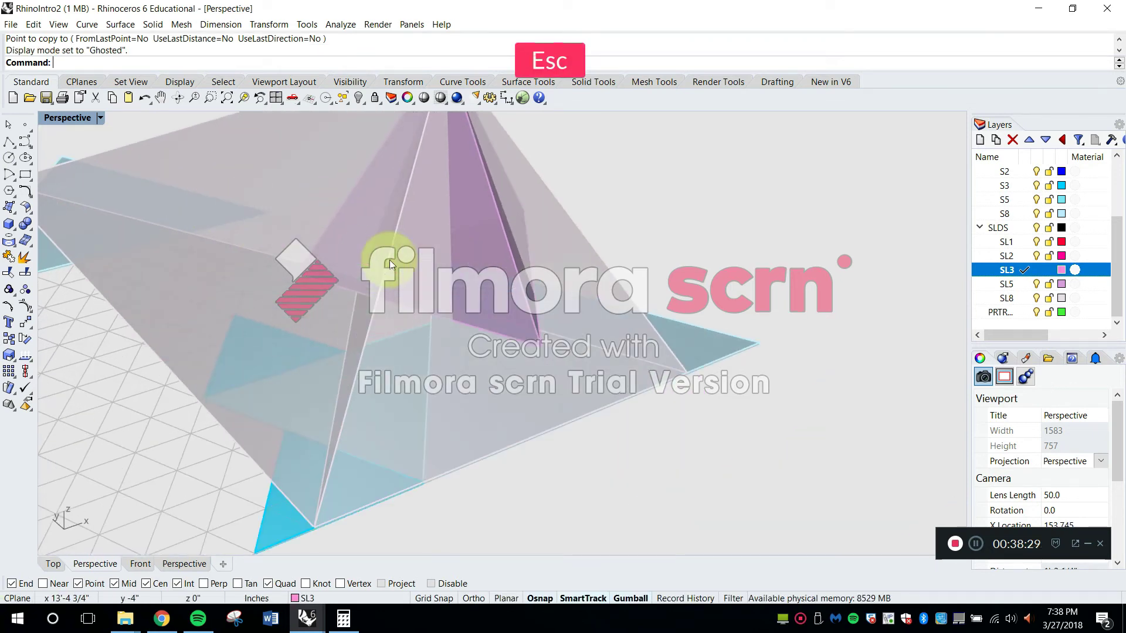
left_click(535, 336)
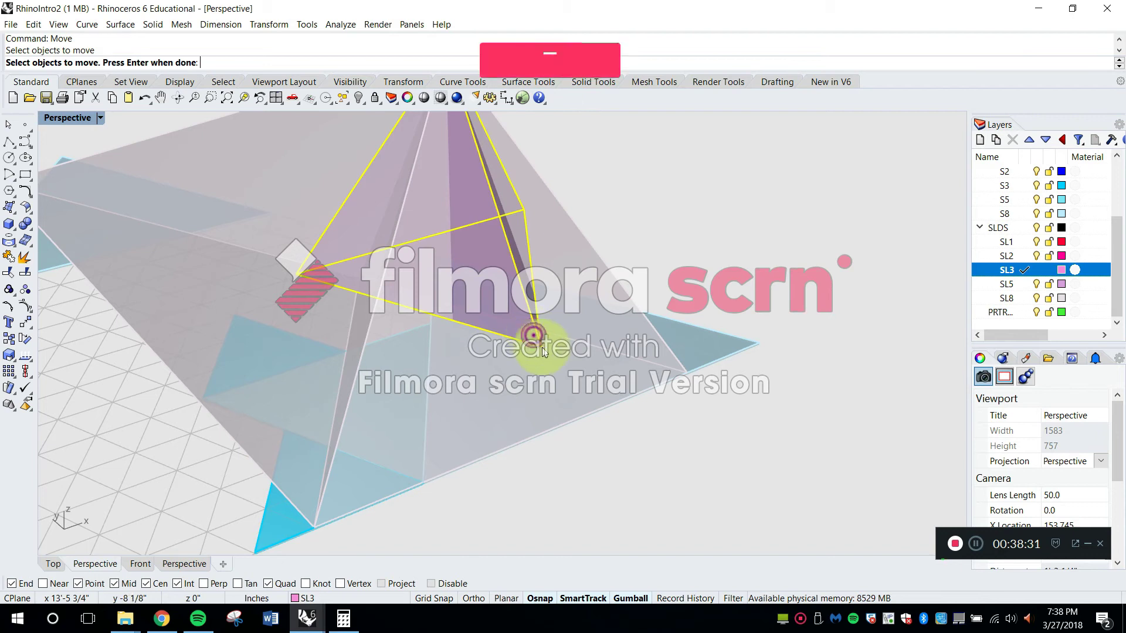
left_click(537, 340)
scroll(538, 340, "down", 4)
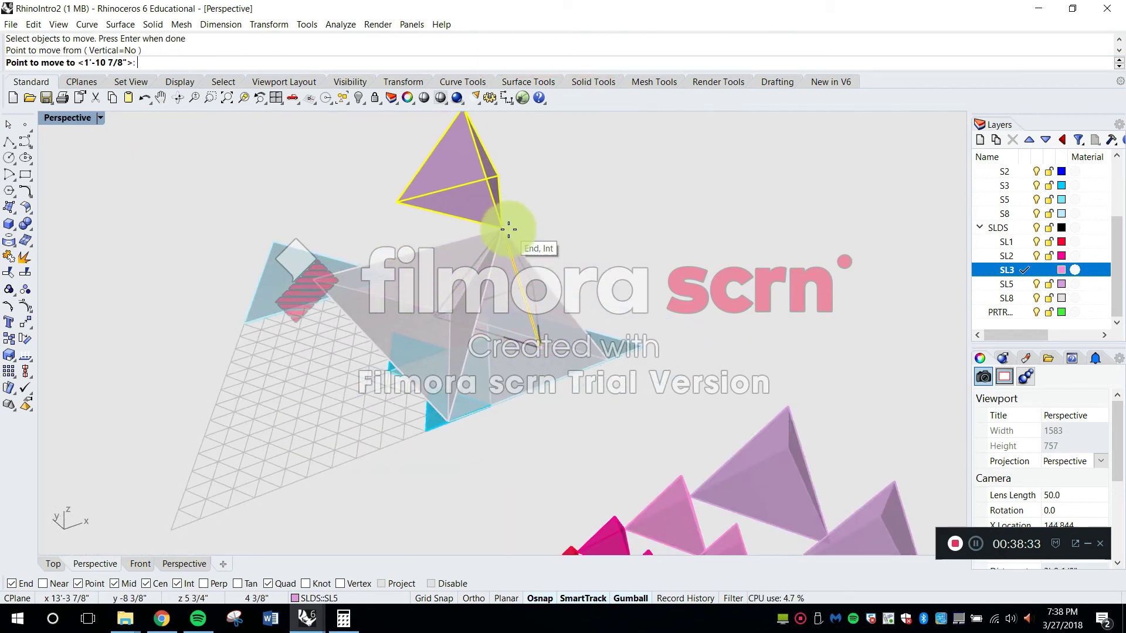
right_click_drag(563, 227, 539, 315)
scroll(495, 296, "up", 6)
Move the five-cell tetrahedron by its opposite base corner to the eight-cell pair's tip
type("move")
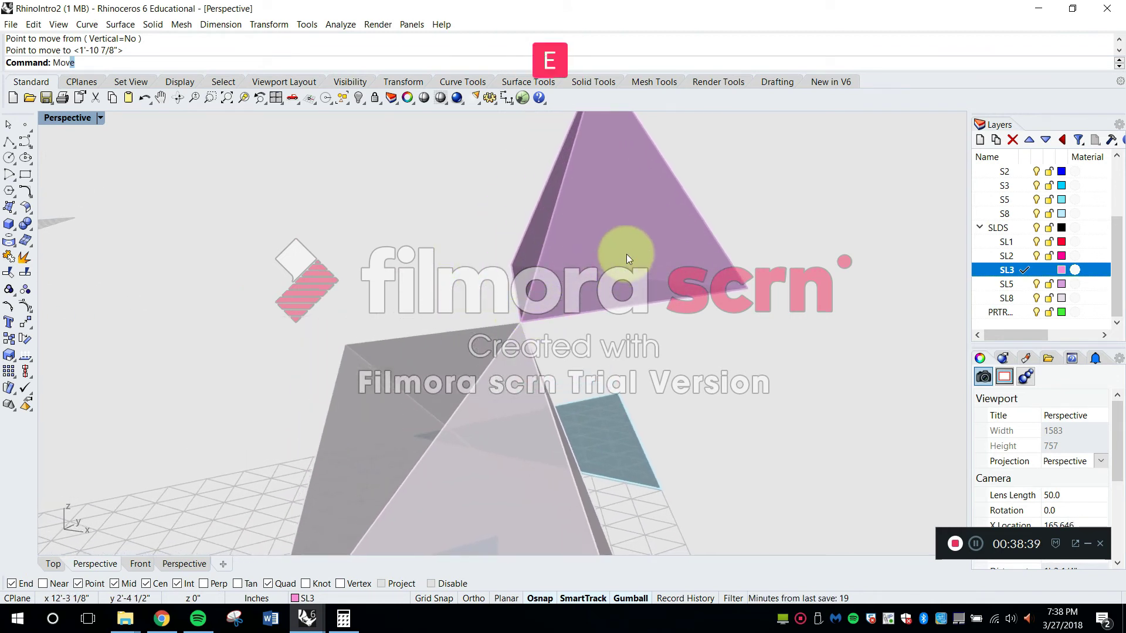
key("space")
left_click(671, 255)
key("space")
left_click(751, 286)
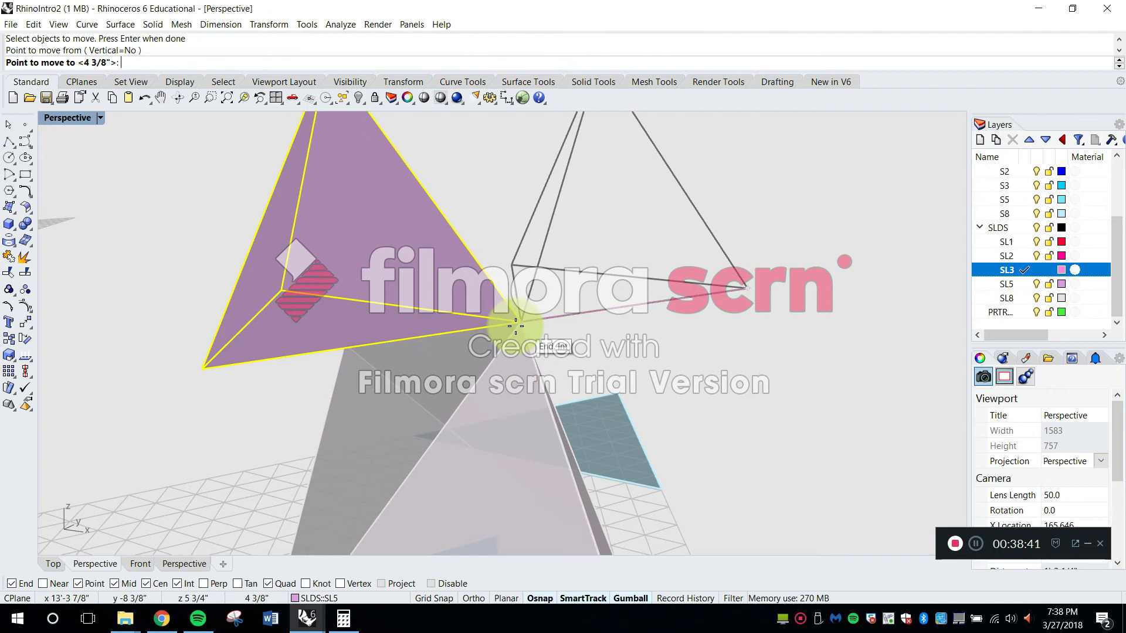
left_click(513, 325)
right_click_drag(513, 326, 721, 230)
right_click_drag(639, 253, 699, 298, "shift")
key("Return")
left_click(573, 280)
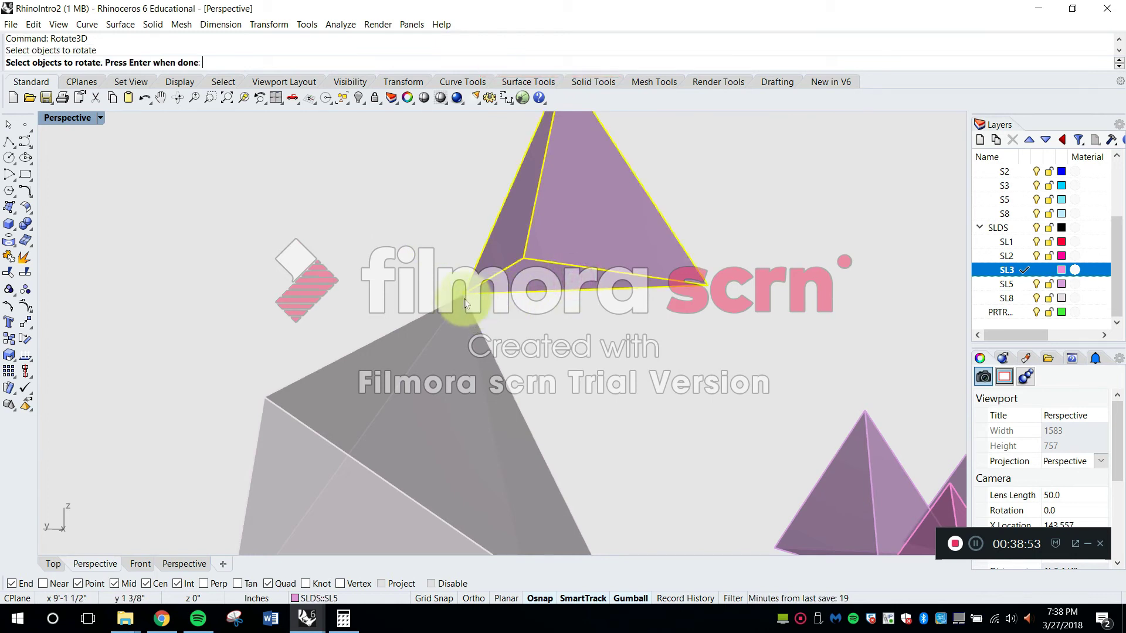
scroll(469, 302, "down", 5)
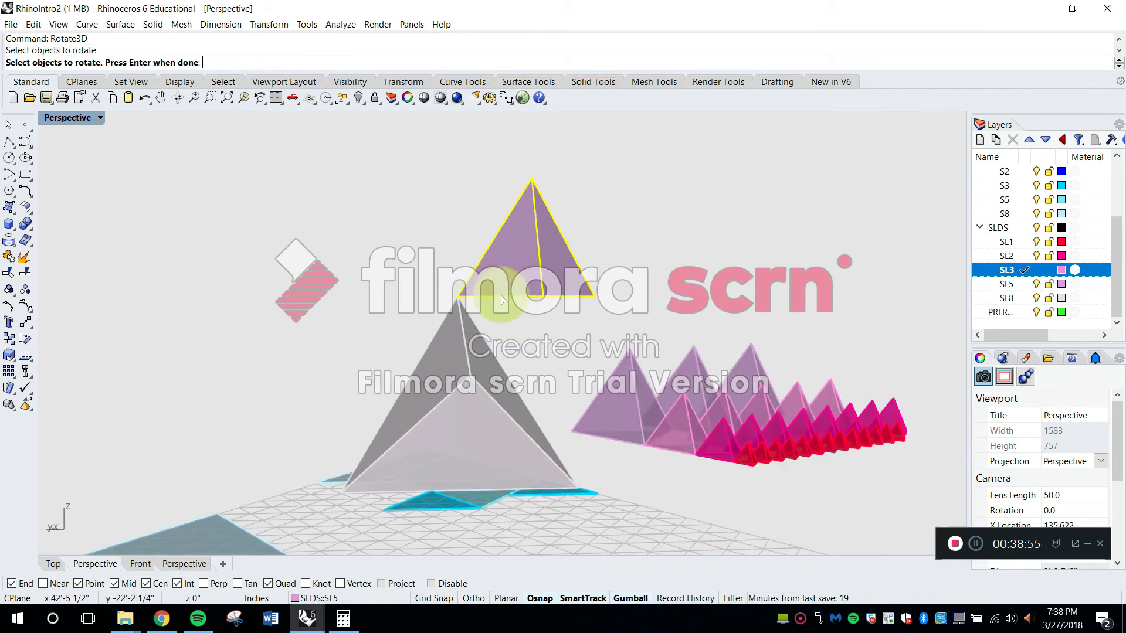
scroll(484, 290, "up", 3)
key("Return")
left_click(448, 304)
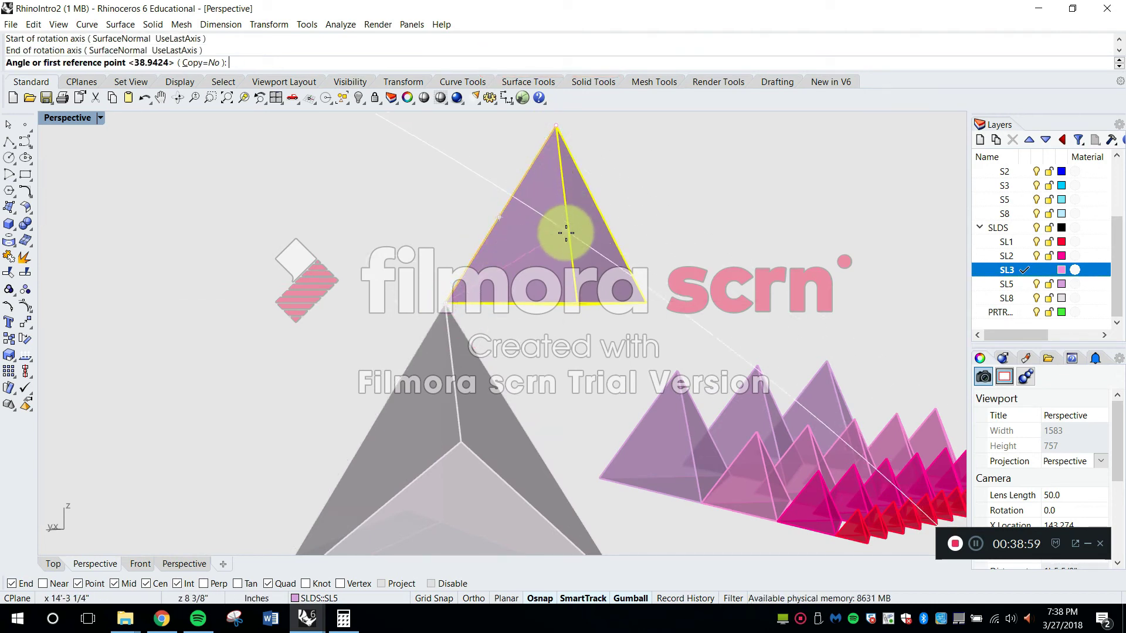
right_click_drag(566, 290, 724, 327)
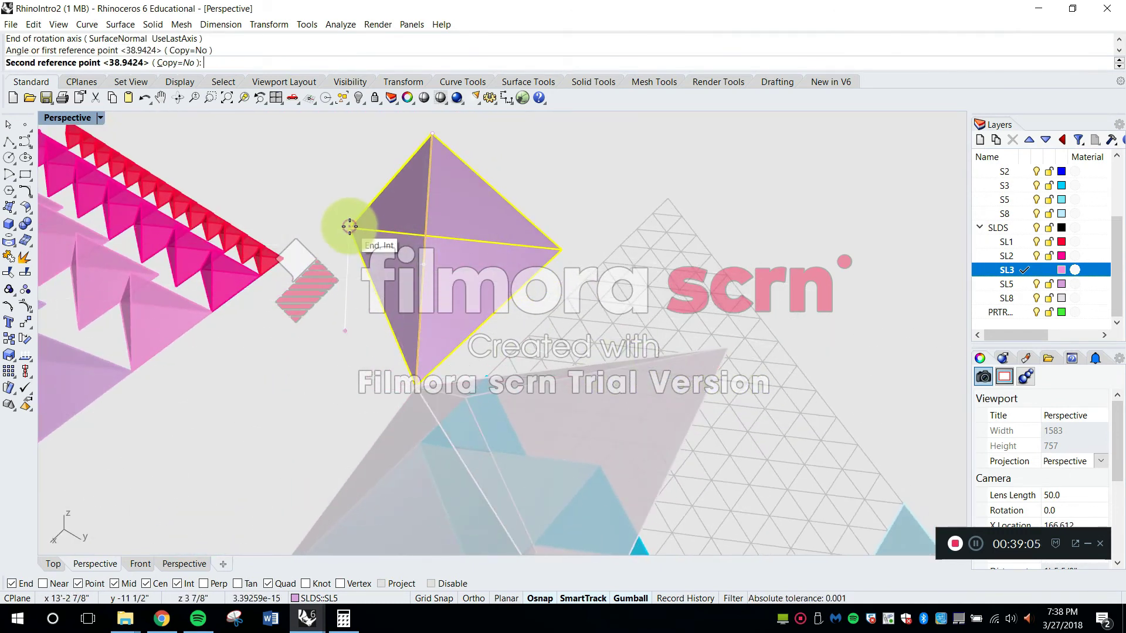
right_click_drag(288, 303, 479, 269)
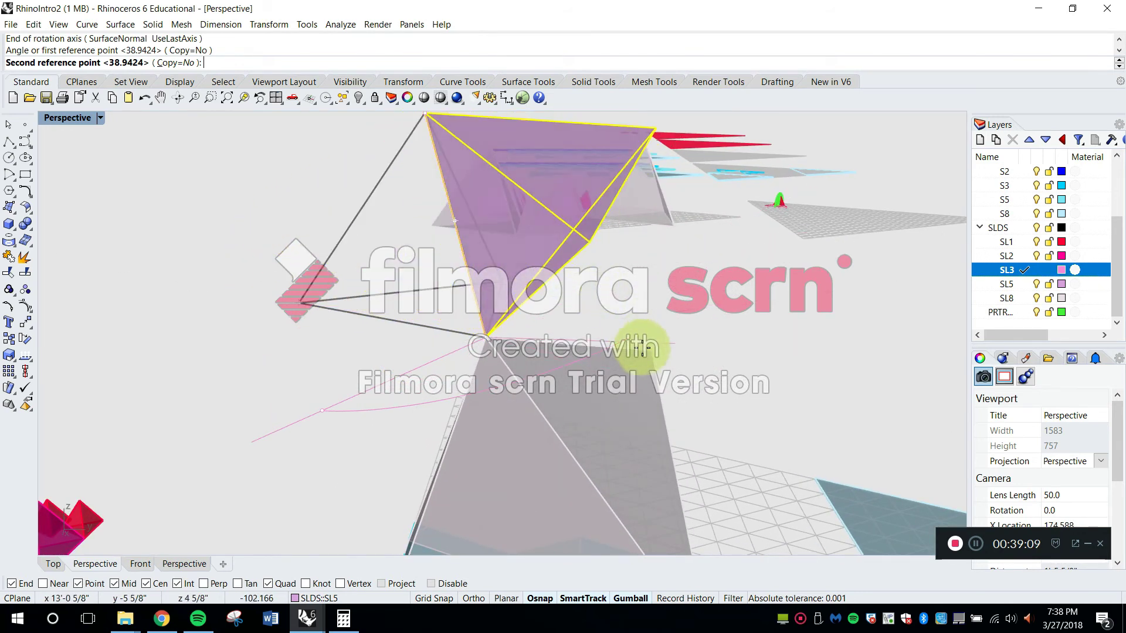
right_click_drag(706, 376, 474, 360)
key("Escape")
Try to rotate the five-cell tetrahedron in 3D about the eight-cell tetrahedron's sloping edge, from its own tip to the eight-cell pair's lower corner
type("Rotate3D")
key("space")
left_click(481, 278)
right_click_drag(474, 343, 617, 417)
key("space")
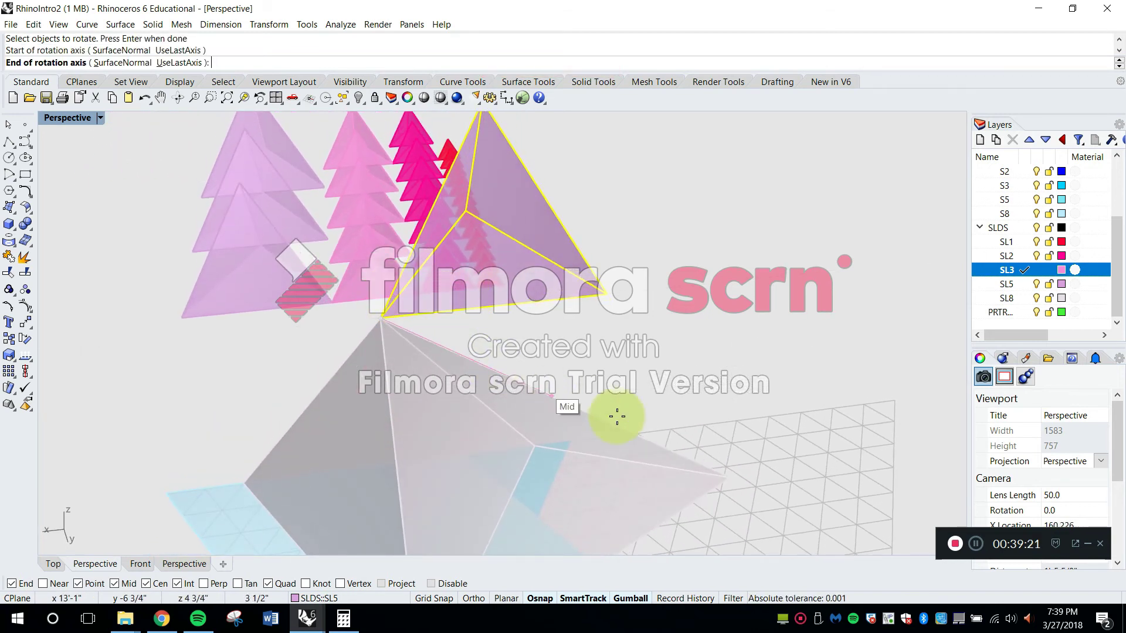
left_click(723, 478)
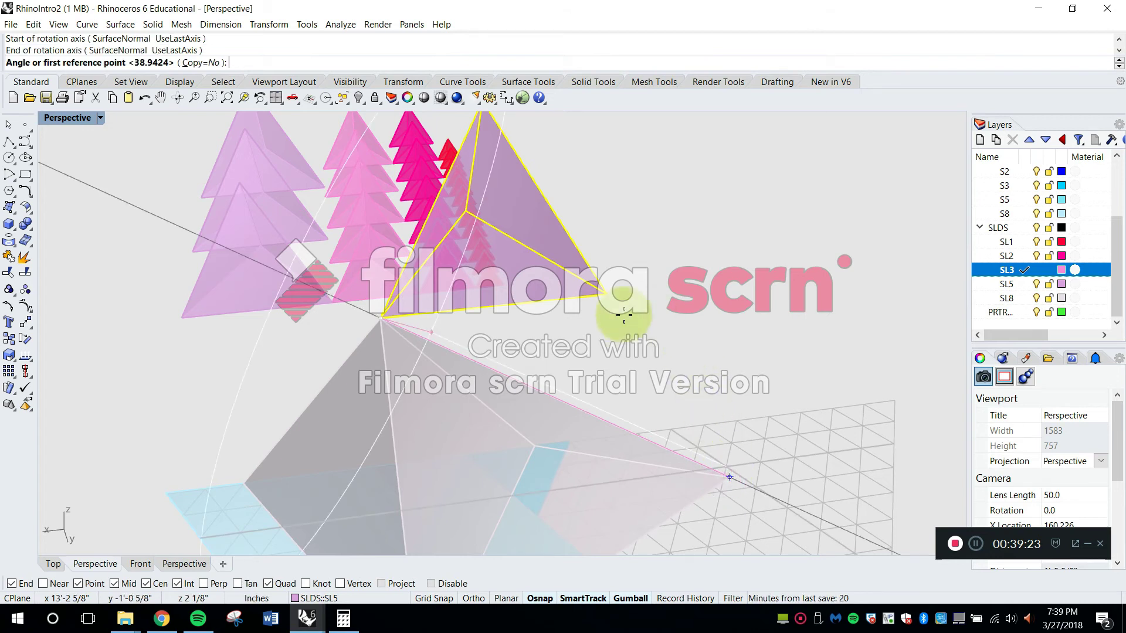
right_click_drag(466, 213, 457, 156)
left_click(447, 128)
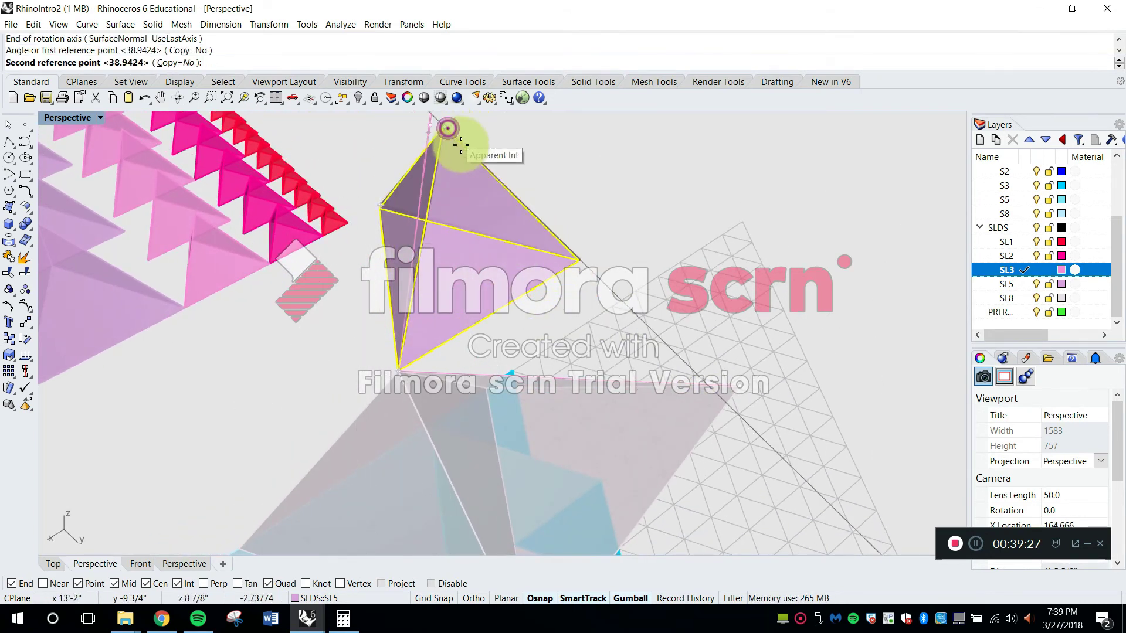
right_click_drag(487, 394, 533, 402)
right_click_drag(518, 452, 555, 264)
scroll(596, 393, "down", 6)
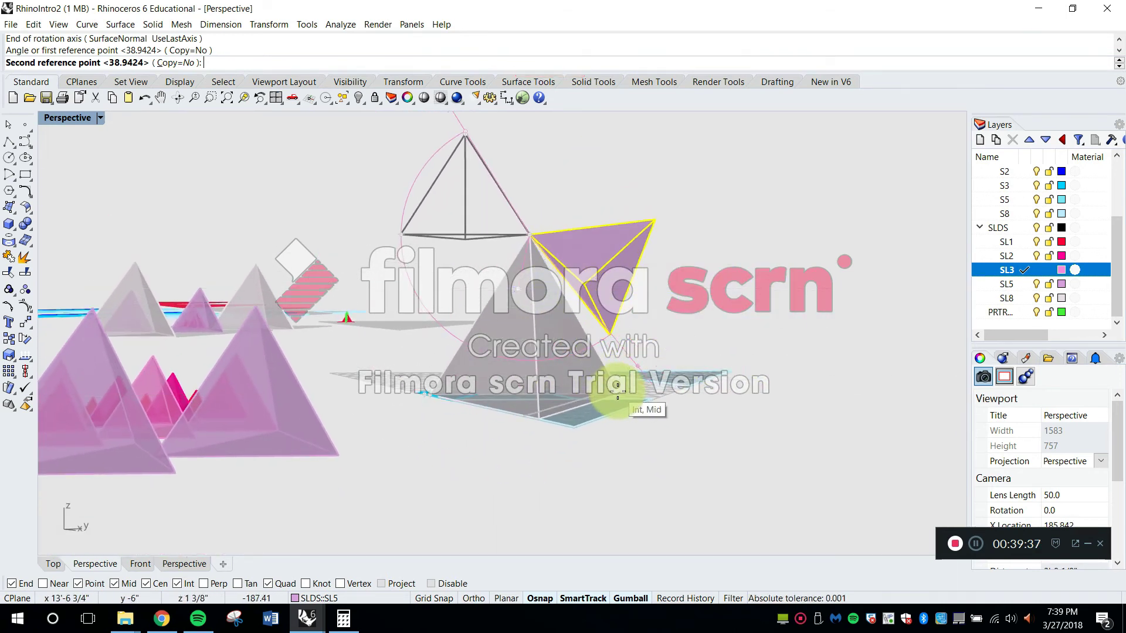
scroll(618, 391, "up", 4)
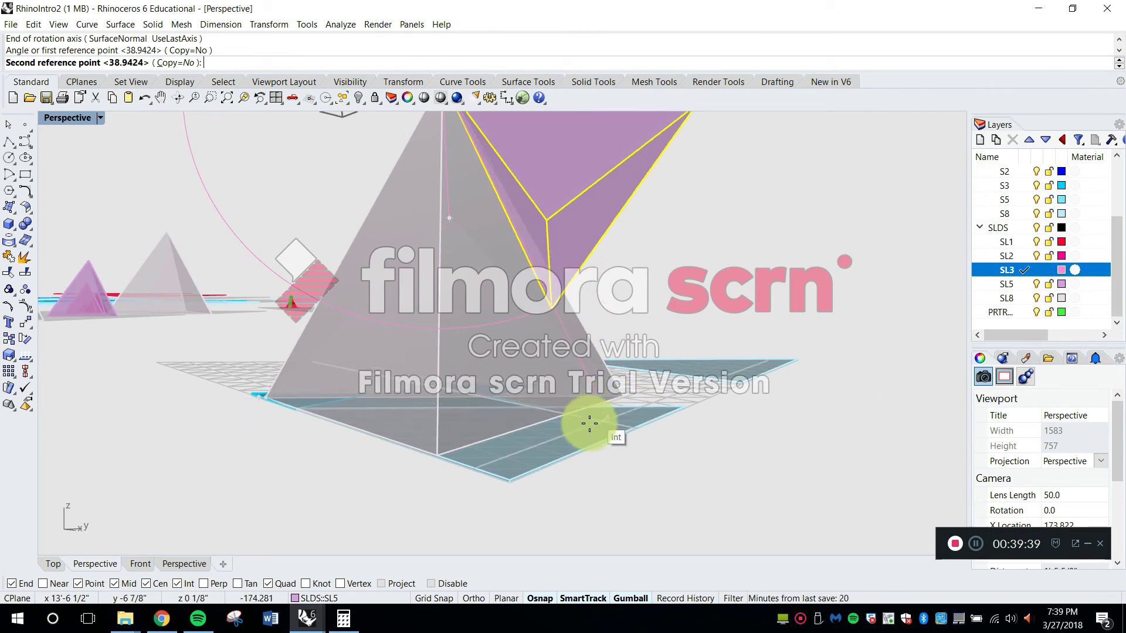
scroll(443, 443, "up", 2)
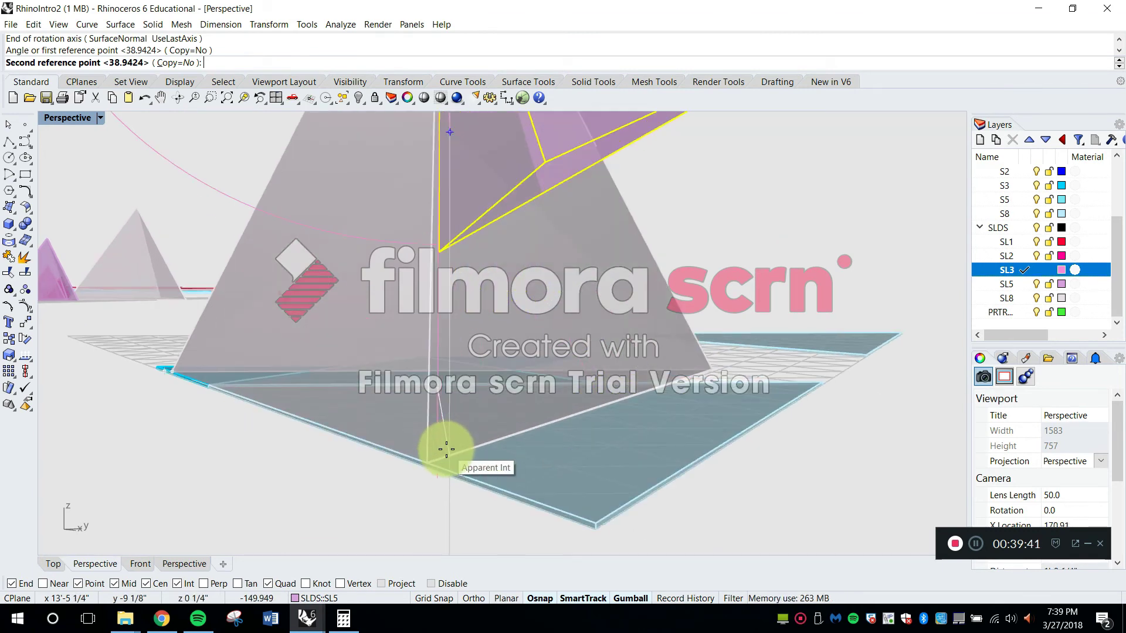
left_click(427, 458)
right_click_drag(427, 459, 355, 374)
scroll(354, 374, "down", 5)
right_click_drag(481, 284, 353, 269)
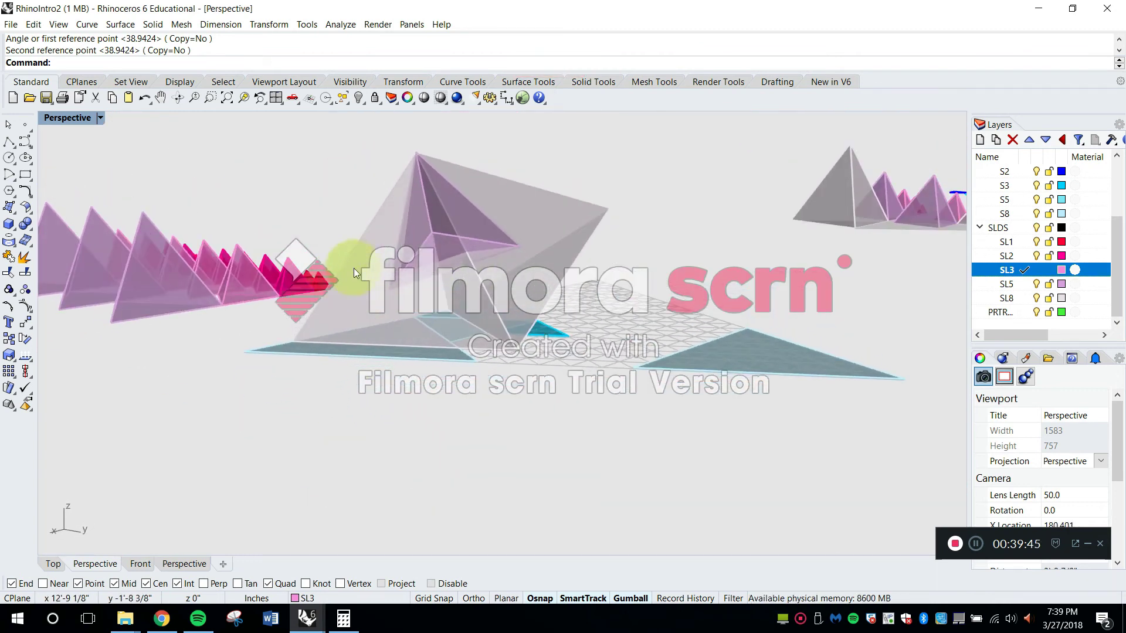
Undo the five-cell tetrahedron's rotation and copy, and return the Perspective view to Shaded display
key("ctrl+z")
right_click_drag(578, 214, 183, 142)
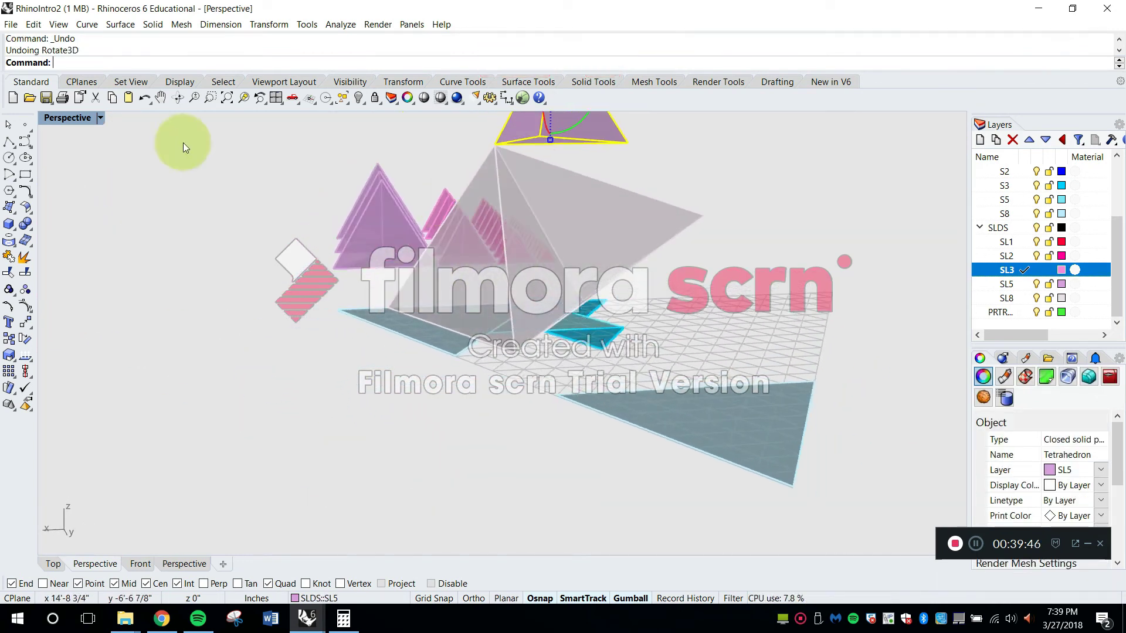
left_click(100, 118)
left_click(103, 167)
mouse_move(652, 303)
right_mouse_down()
mouse_move(615, 377)
mouse_move(415, 297)
mouse_move(478, 327)
mouse_move(508, 296)
right_mouse_up()
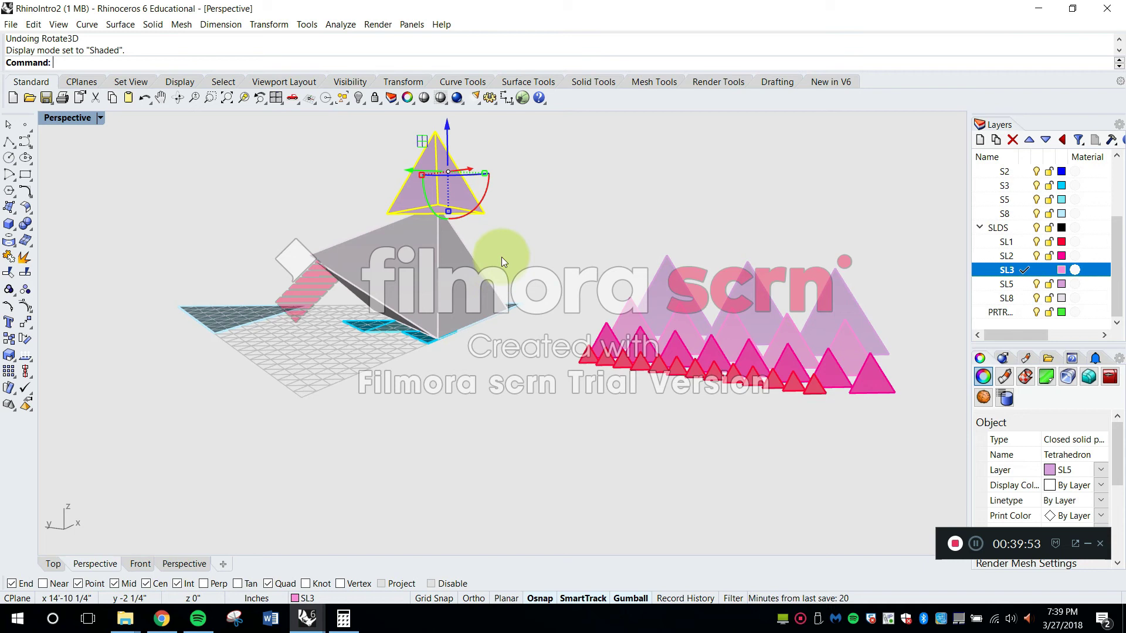
right_click_drag(502, 257, 903, 495)
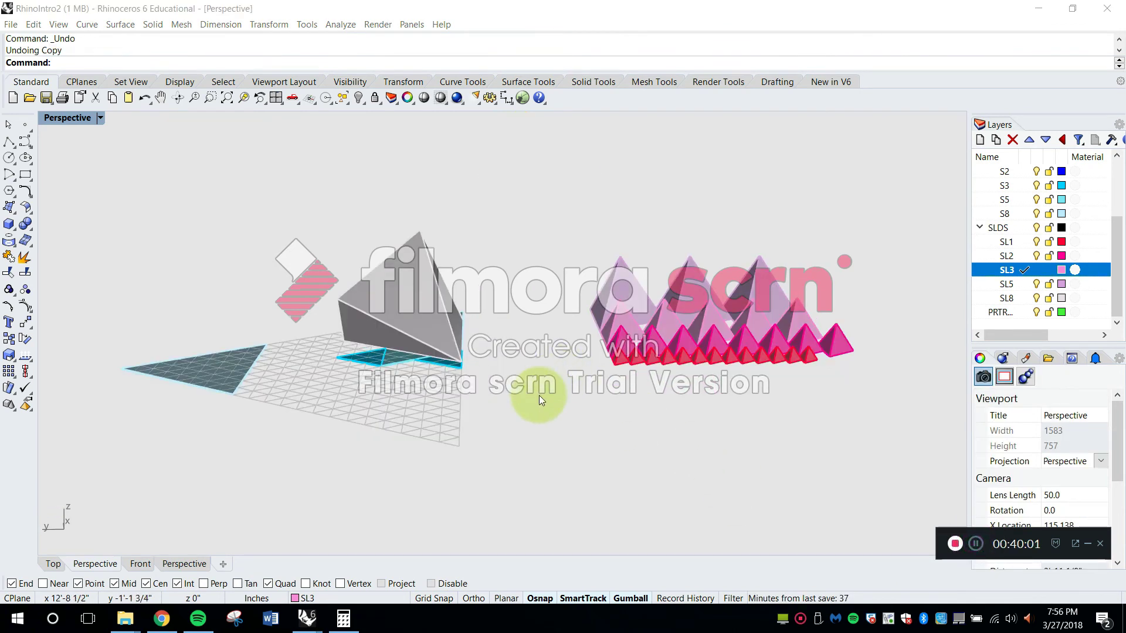
Copy two five-cell tetrahedra from the front of their row to the empty space beyond the row
right_click_drag(449, 292, 411, 322)
scroll(432, 335, "up", 4)
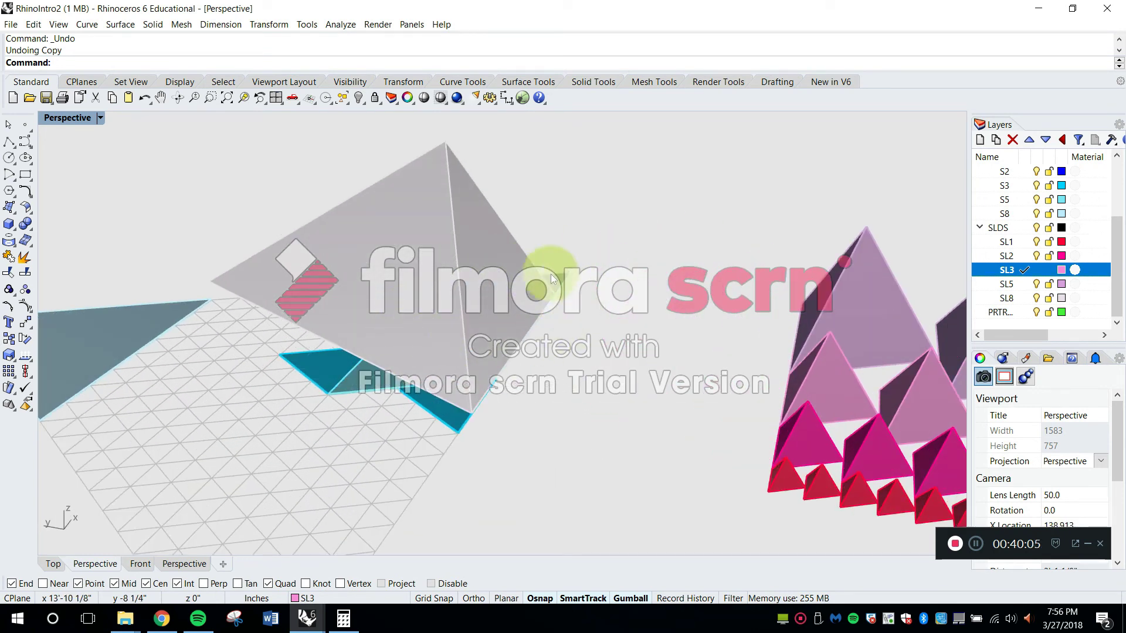
right_click_drag(445, 333, 543, 387)
left_click_drag(412, 288, 409, 286)
key("space")
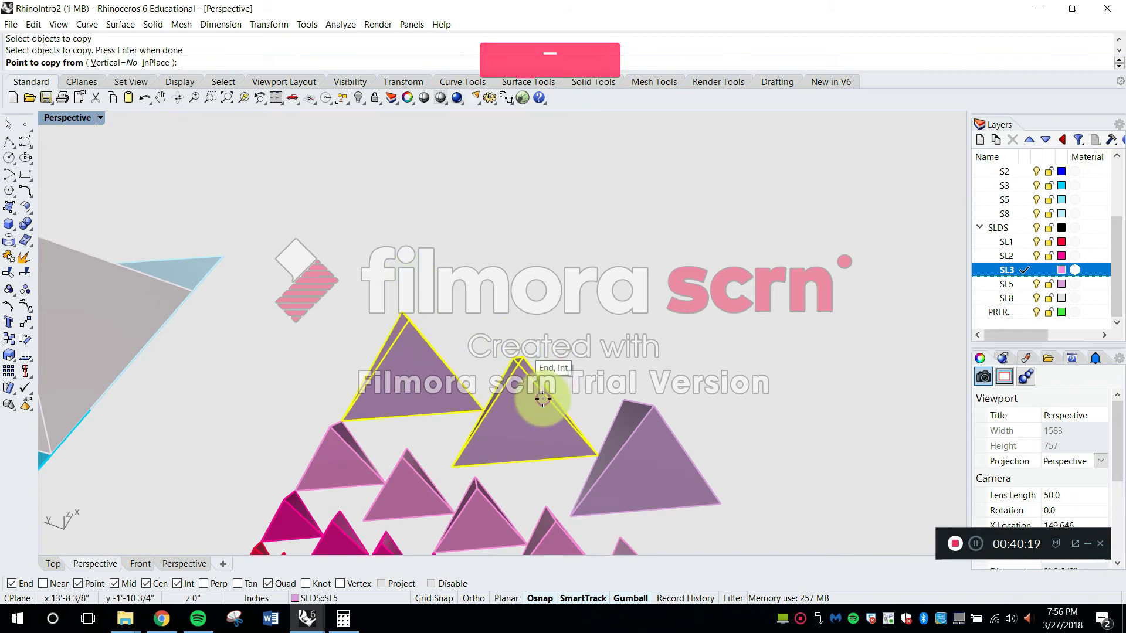
left_click(543, 399)
left_click(535, 200)
right_click_drag(708, 265, 522, 305)
key("Escape")
Move one copied five-cell tetrahedron by its base corner onto the nearest base corner of the other copy
right_click_drag(645, 319, 684, 347)
scroll(649, 335, "up", 5)
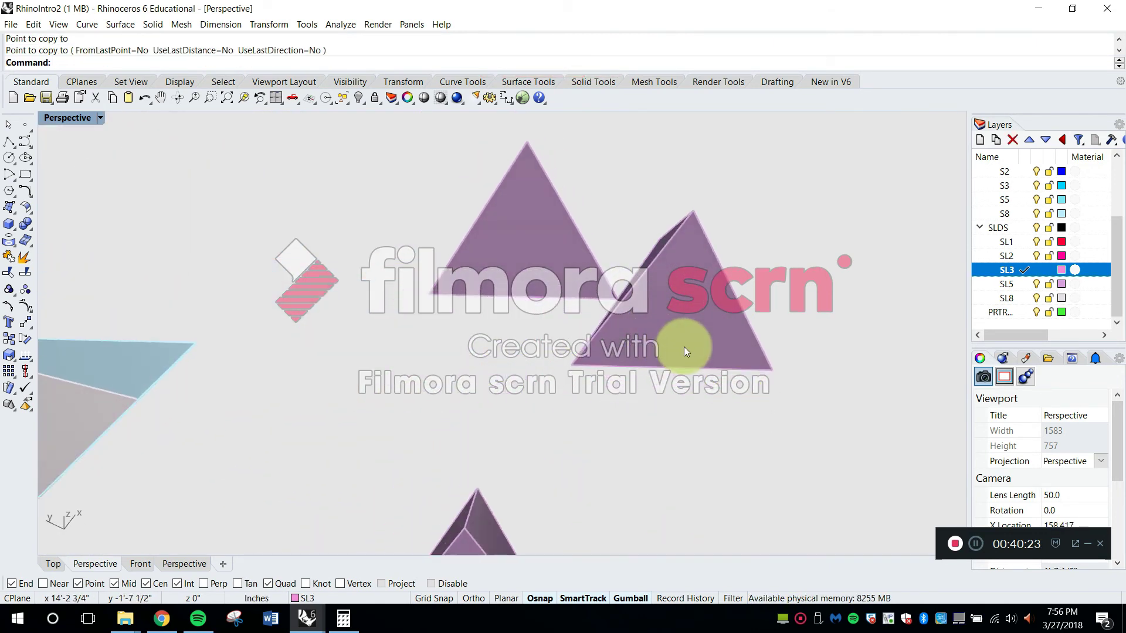
key("Return")
left_click(684, 346)
key("Return")
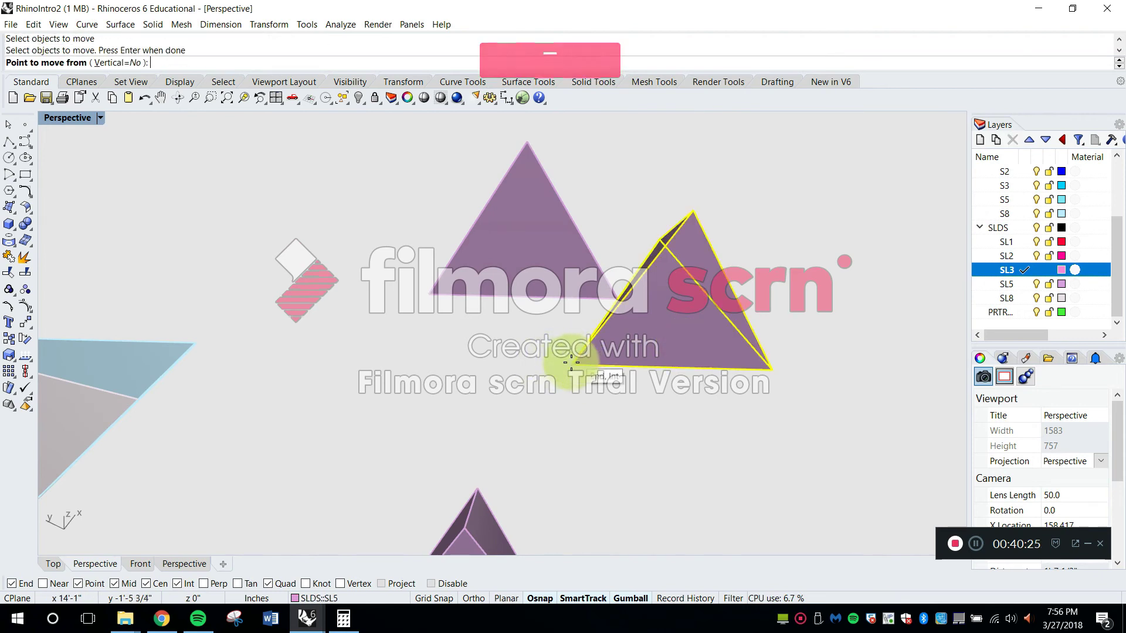
left_click(571, 365)
left_click(618, 297)
Rotate the moved five-cell tetrahedron about the shared corner until its free base corner meets the other copy's base corner
right_click_drag(716, 352, 415, 246)
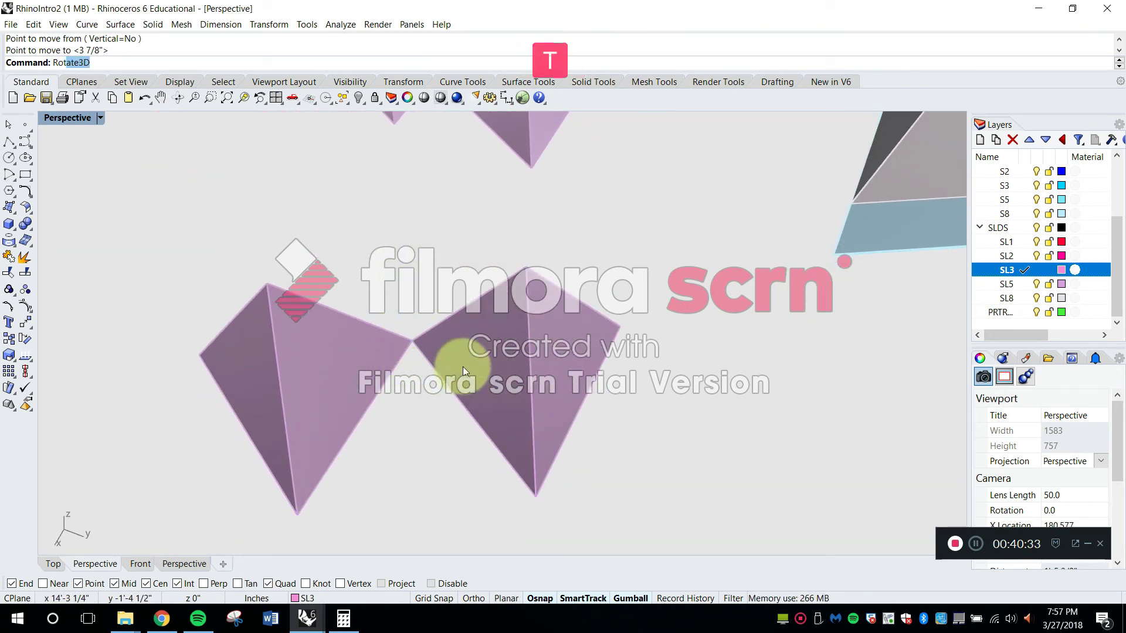
left_click(90, 76)
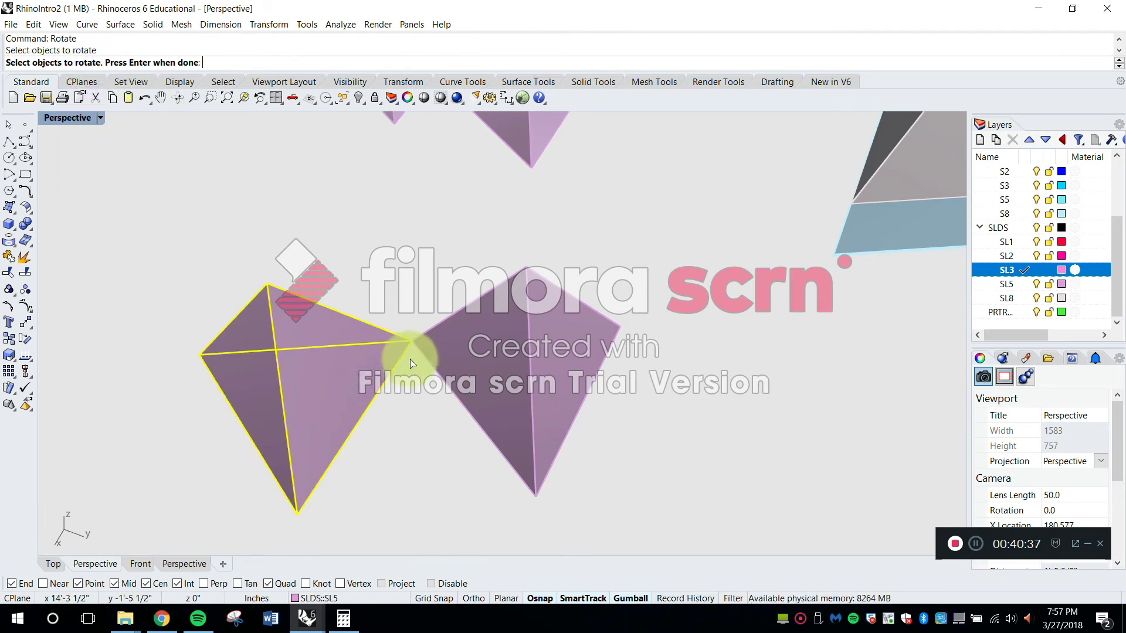
key("Return")
left_click(412, 340)
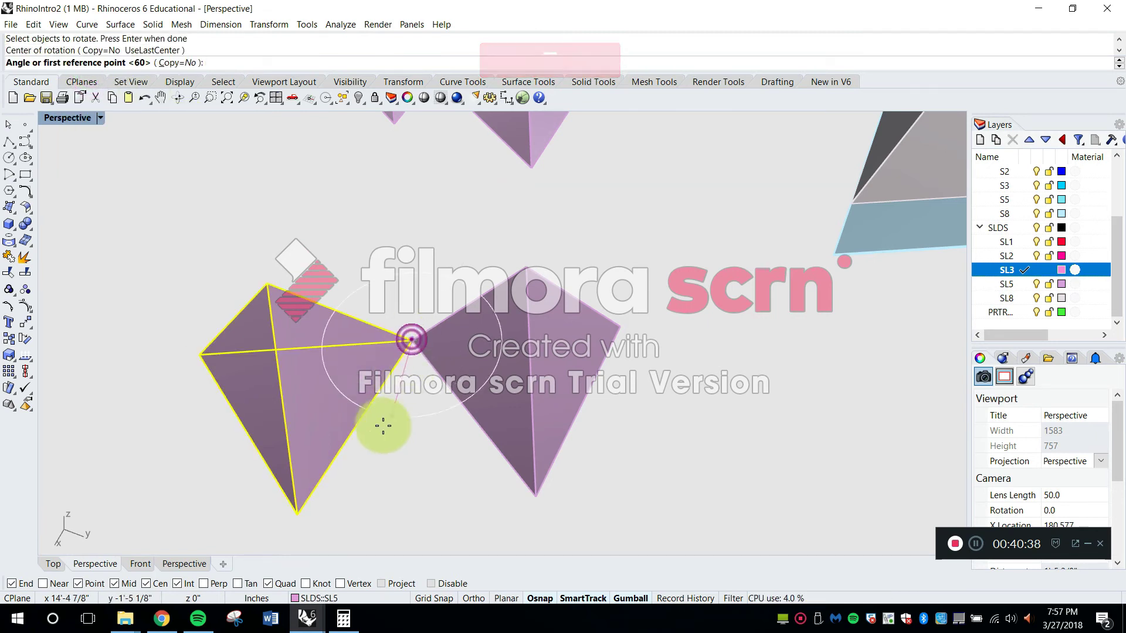
left_click(296, 515)
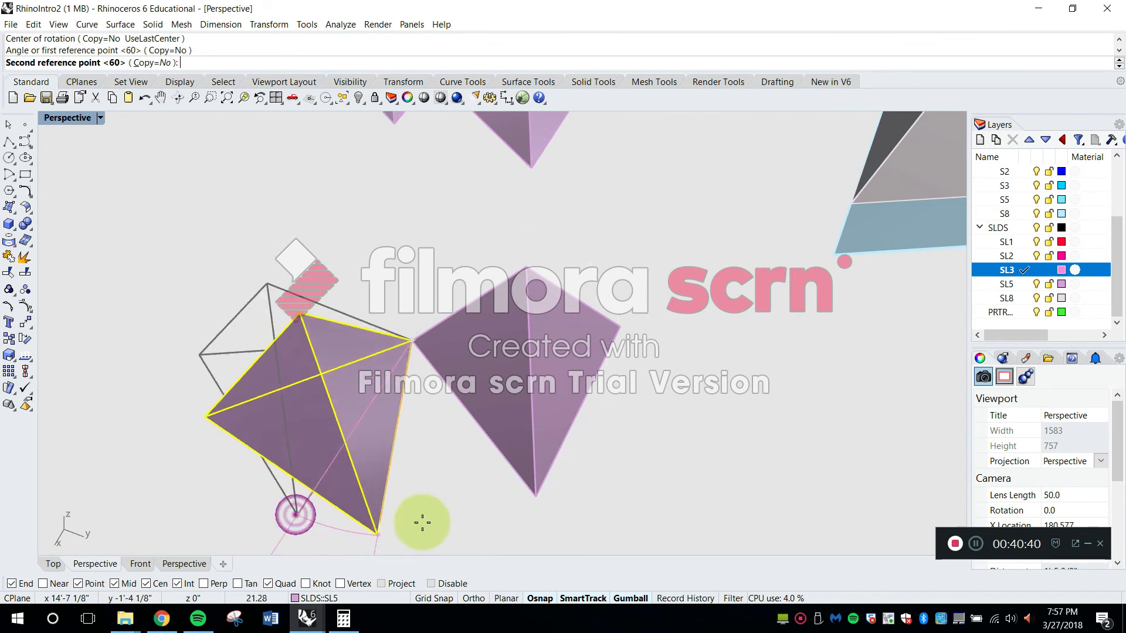
left_click(534, 499)
Rotate the same tetrahedron in 3D about the shared base edge, bringing its tip to the other copy's tip
right_click_drag(535, 498, 582, 407)
type("R")
key("Return")
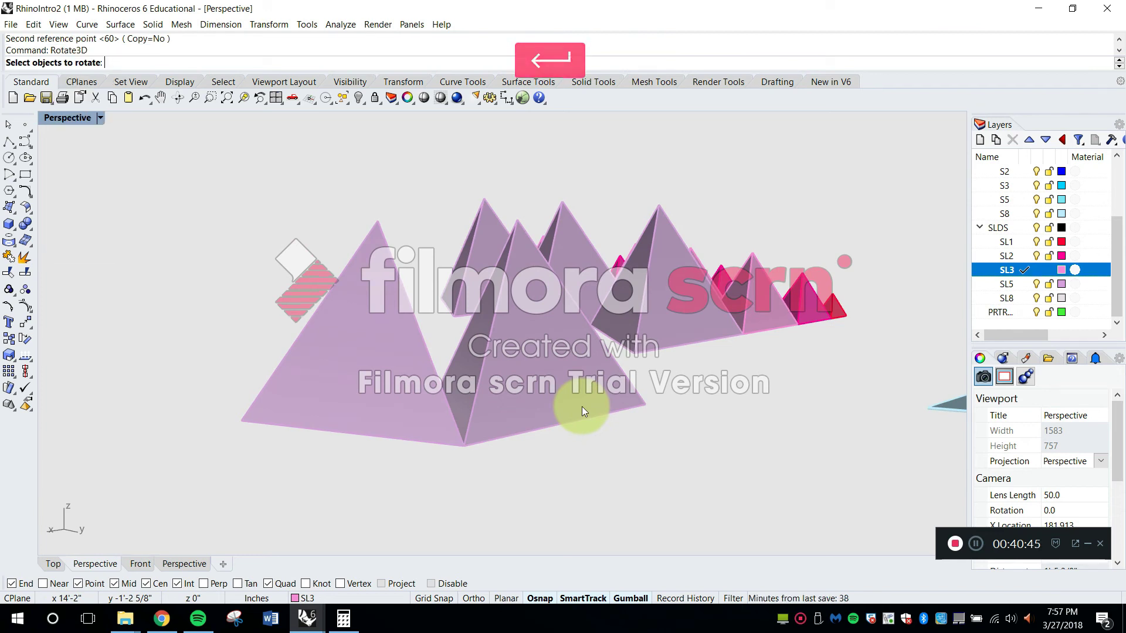
right_click_drag(528, 431, 411, 358)
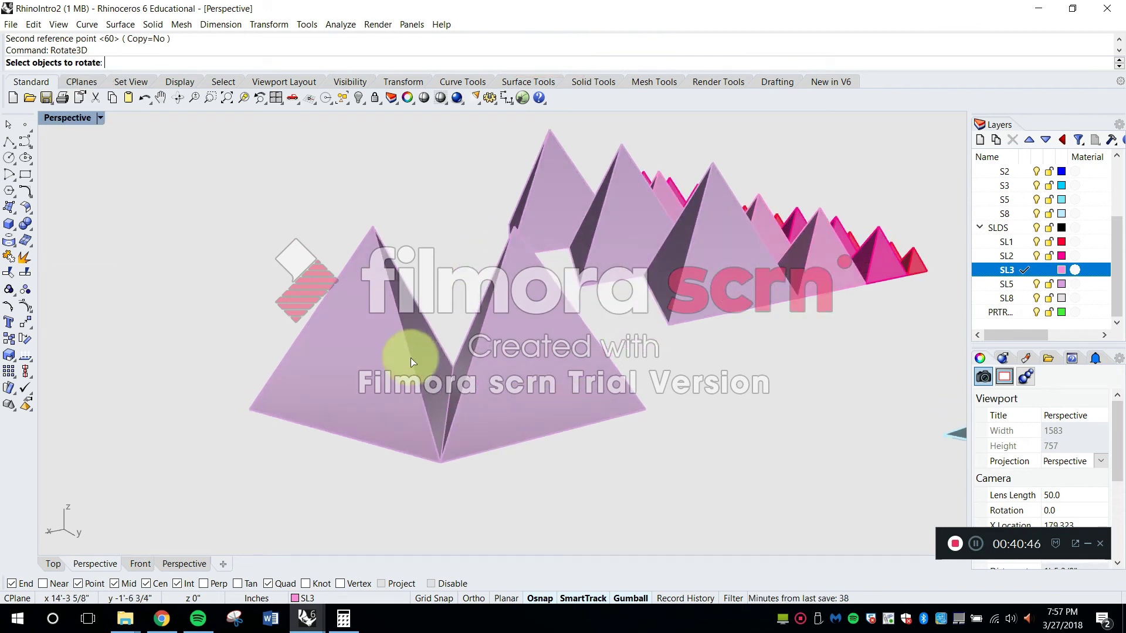
key("Return")
left_click(440, 462)
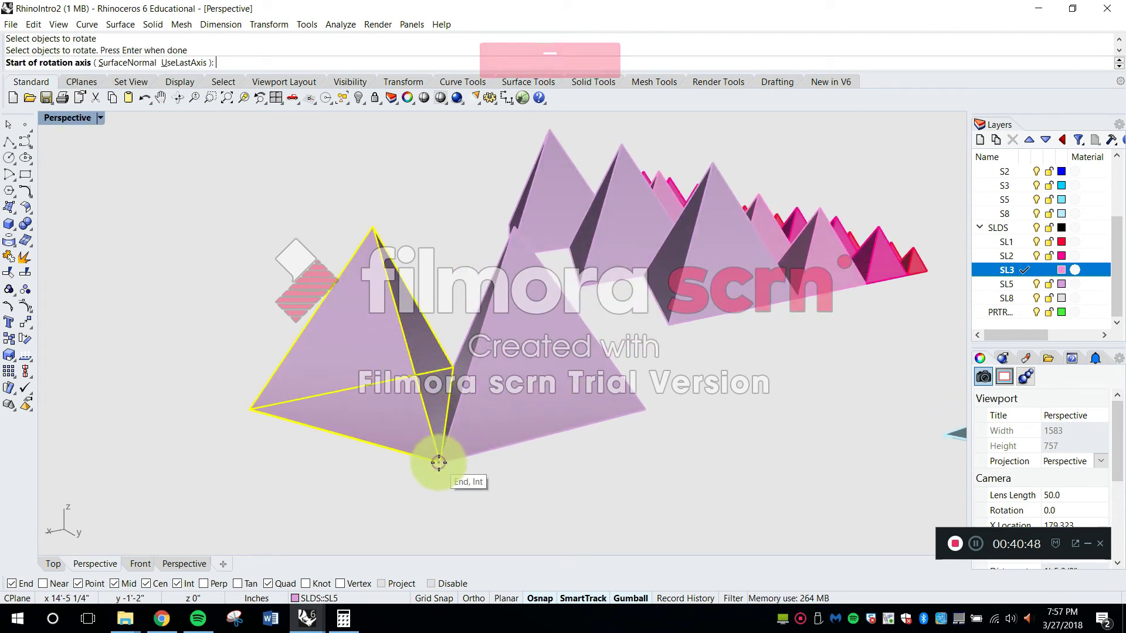
left_click(453, 367)
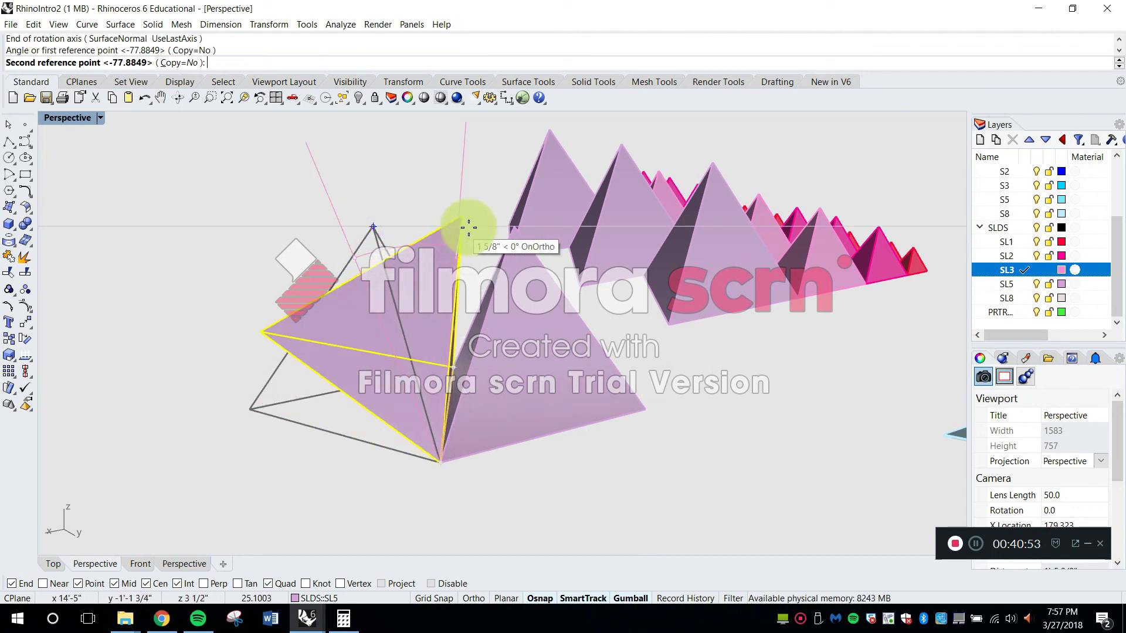
left_click(513, 230)
Start Orient3Pt on the front three-cell tetrahedron, with its tip and two base corners as reference points
right_click_drag(515, 226, 721, 370)
right_click_drag(578, 371, 762, 440, "shift")
right_click_drag(384, 323, 663, 340)
right_click_drag(420, 298, 622, 293)
right_click_drag(530, 365, 499, 352)
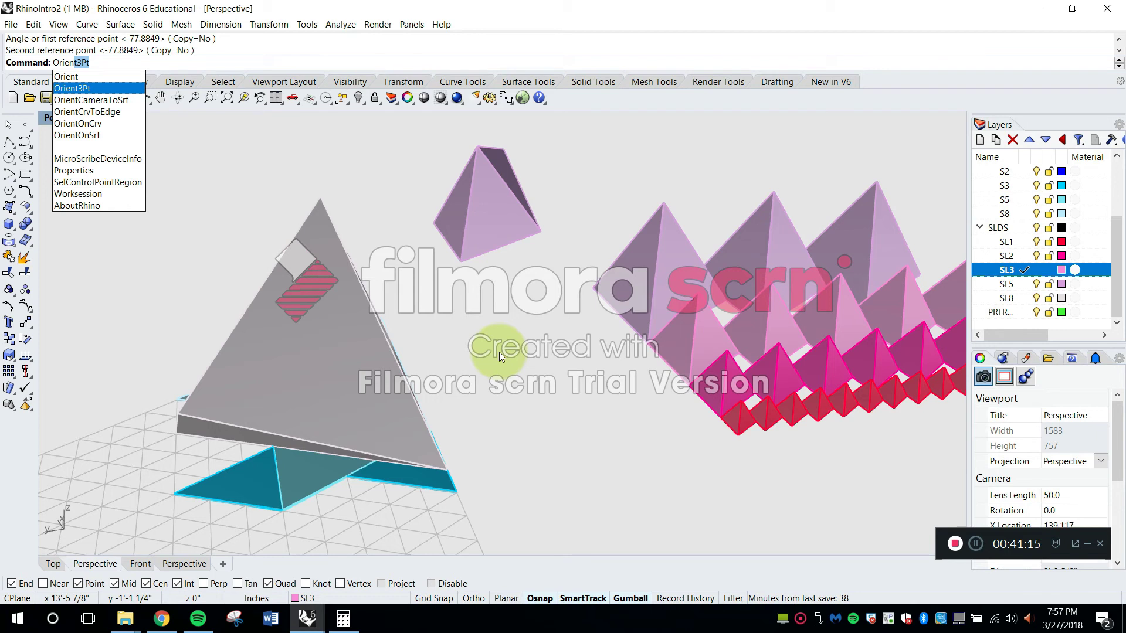
key("Return")
mouse_move(575, 364)
right_mouse_down()
mouse_move(619, 372)
mouse_move(685, 337)
mouse_move(680, 327)
mouse_move(566, 345)
right_mouse_up()
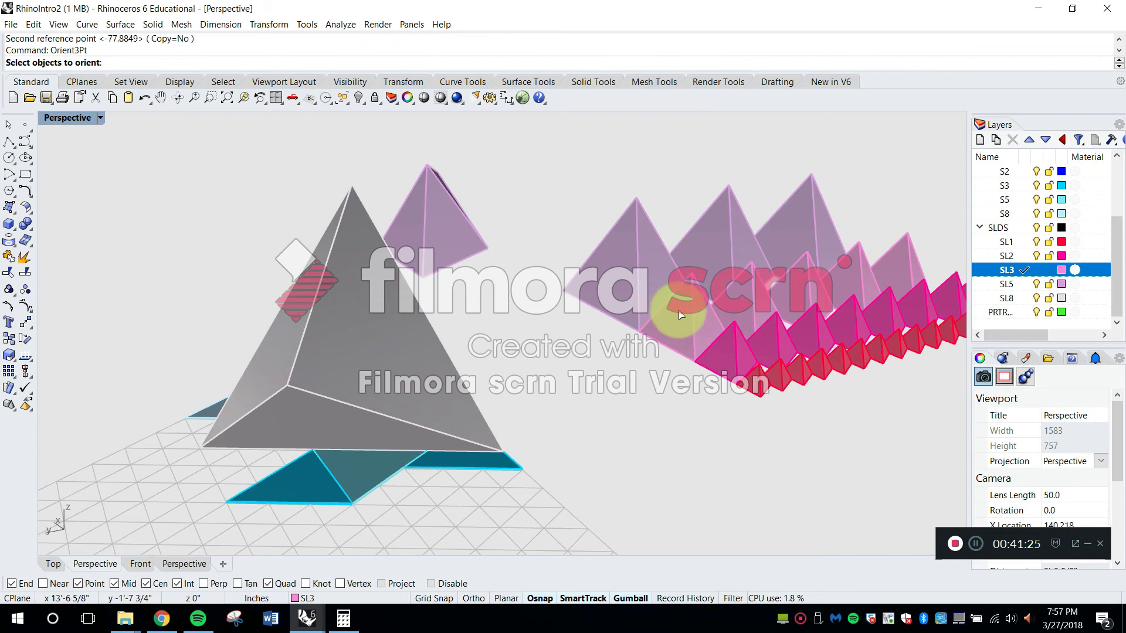
scroll(692, 323, "up", 2)
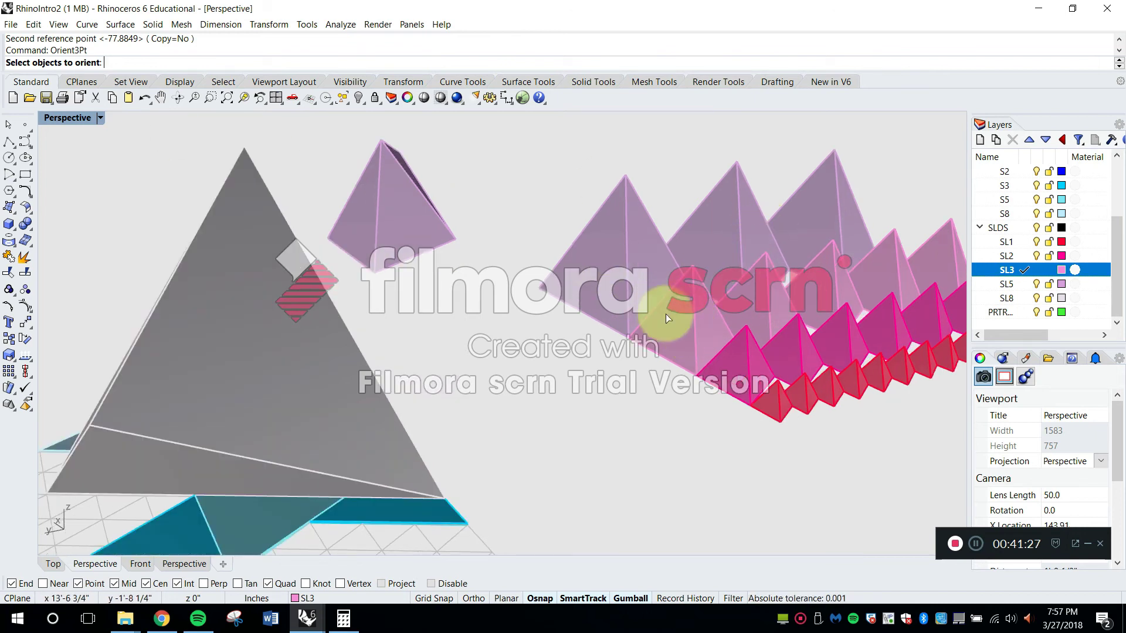
left_click(677, 333)
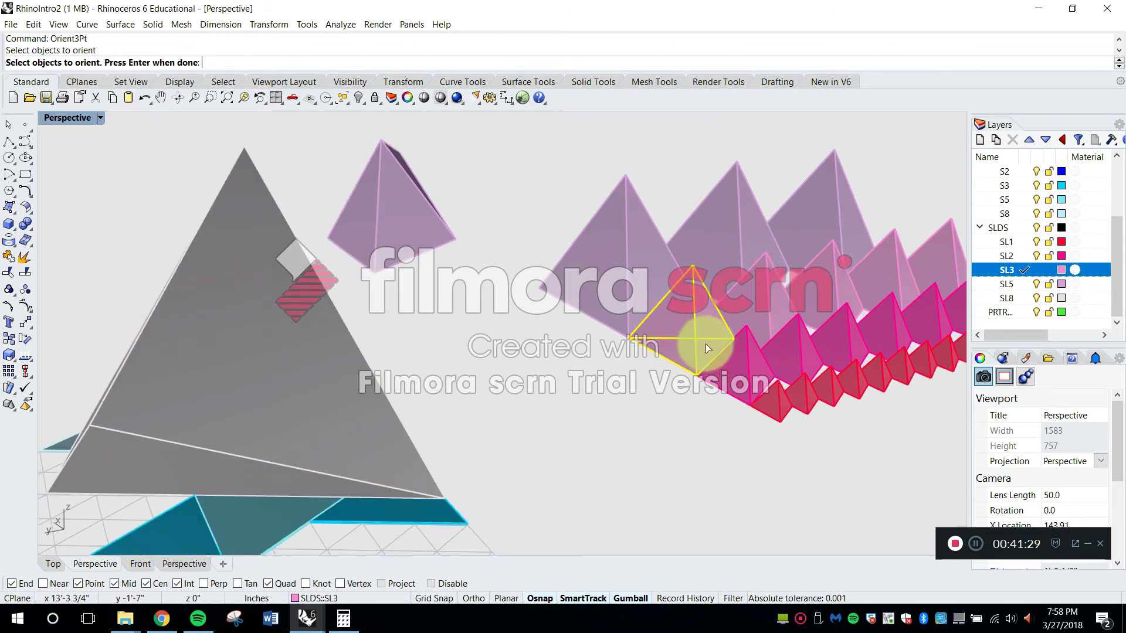
key("Return")
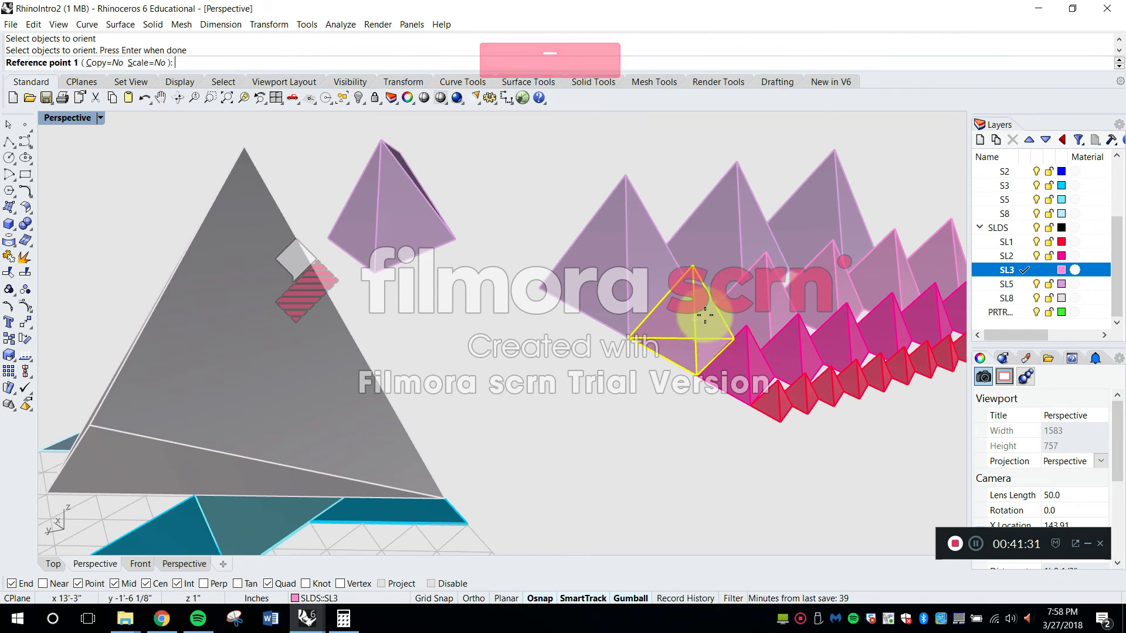
scroll(702, 321, "down", 2)
scroll(704, 320, "up", 2)
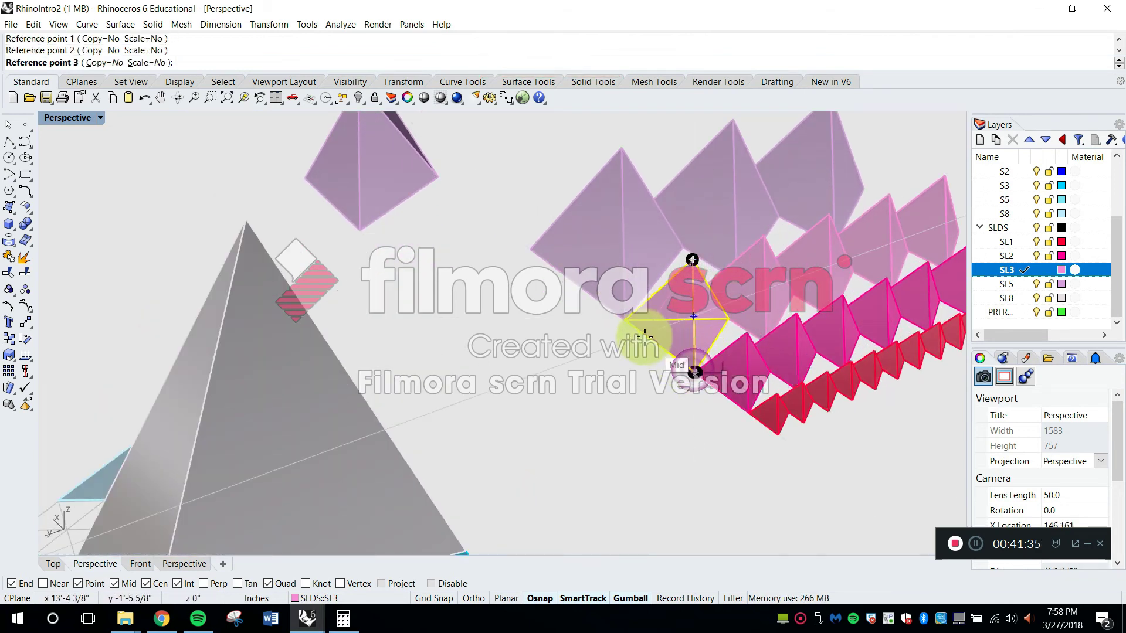
left_click(631, 321)
Orient the three-cell tetrahedron onto the eight-cell pair, targeting a raised corner, a grid-level corner and the pair's tip
right_click_drag(629, 320, 610, 345)
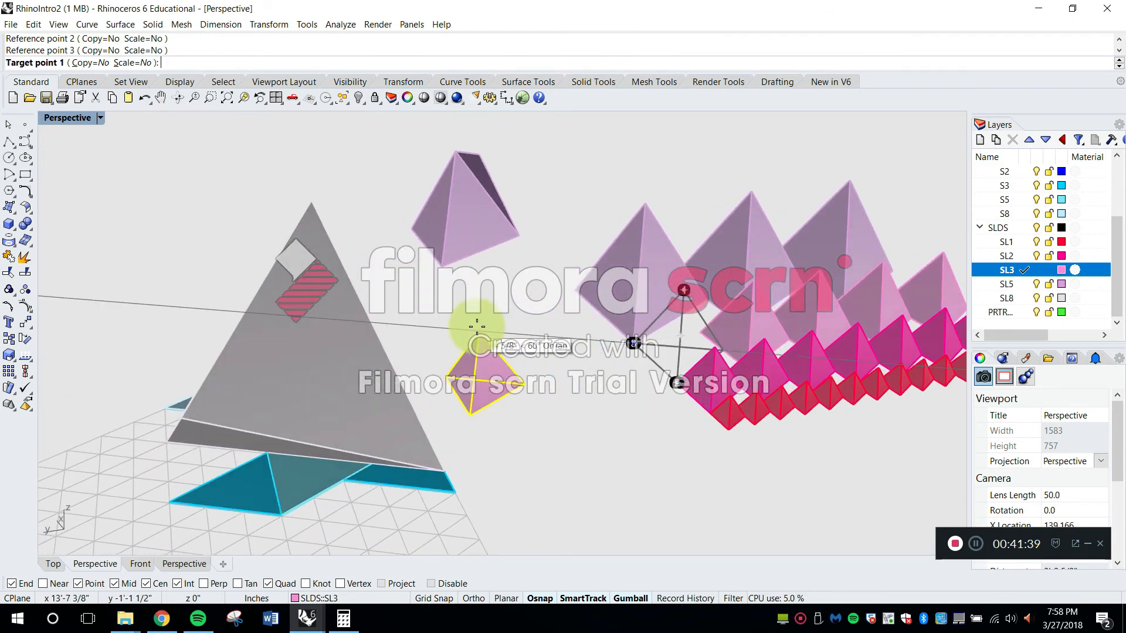
scroll(194, 405, "up", 3)
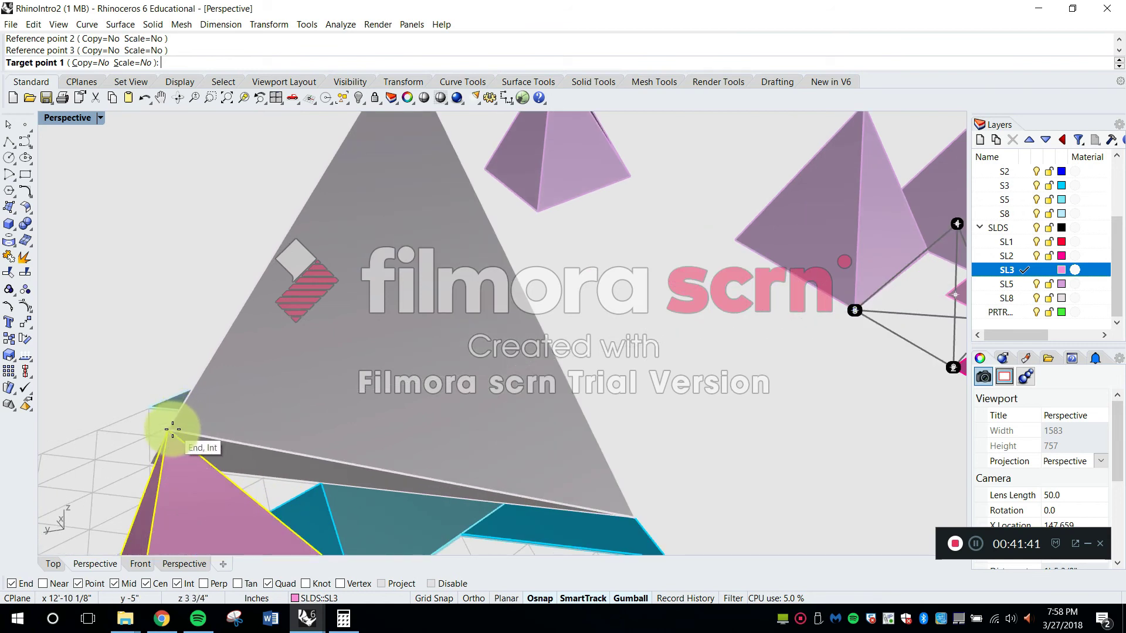
left_click(172, 431)
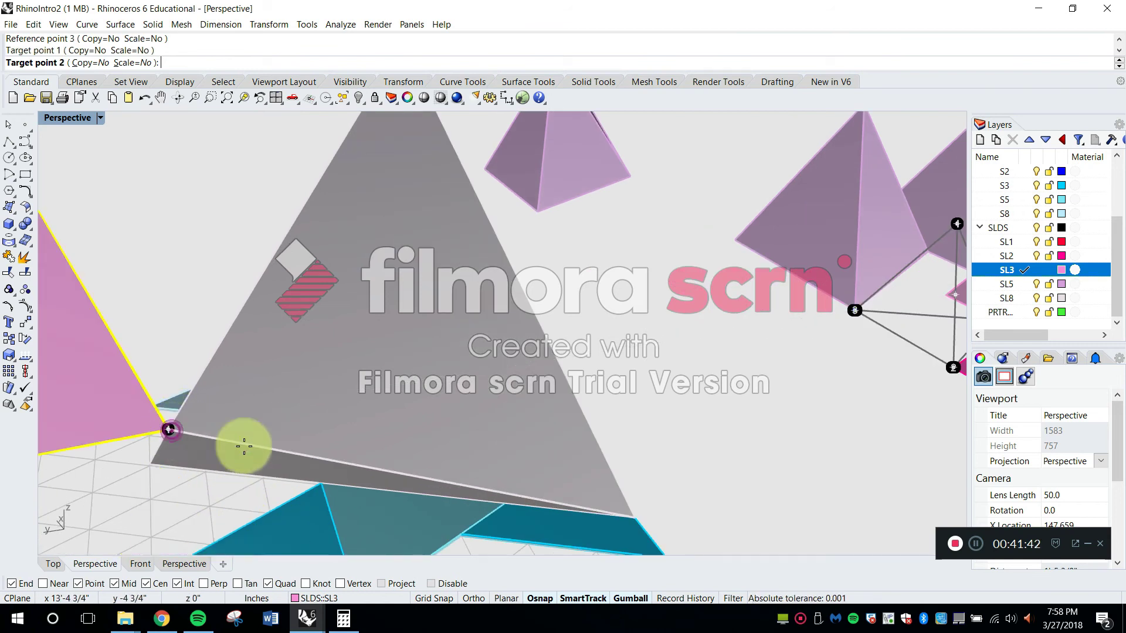
left_click(635, 518)
scroll(635, 518, "down", 3)
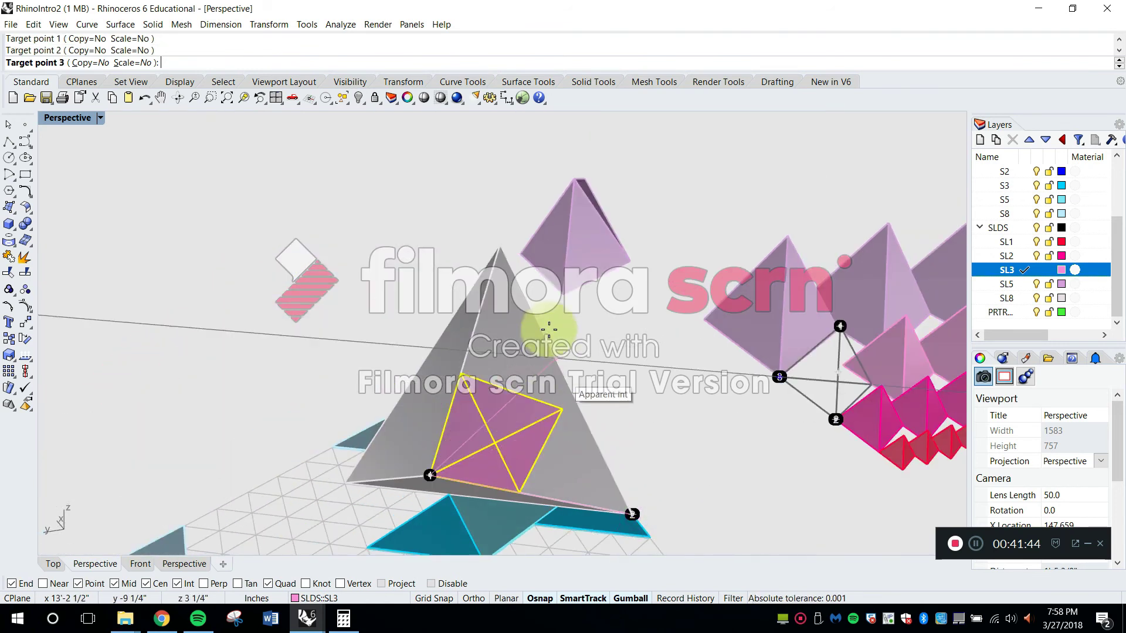
left_click(500, 251)
Start Orient3Pt on the front two-cell tetrahedron, with its tip and two base corners as reference points
right_click_drag(507, 392, 631, 399)
scroll(540, 351, "up", 2)
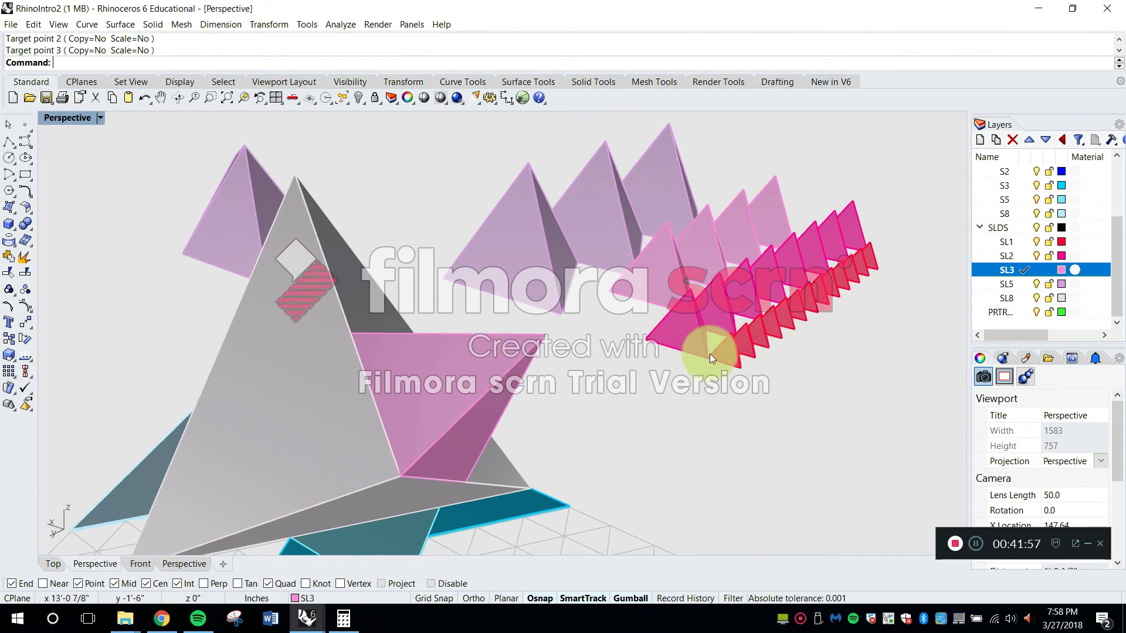
right_click_drag(724, 324, 720, 331)
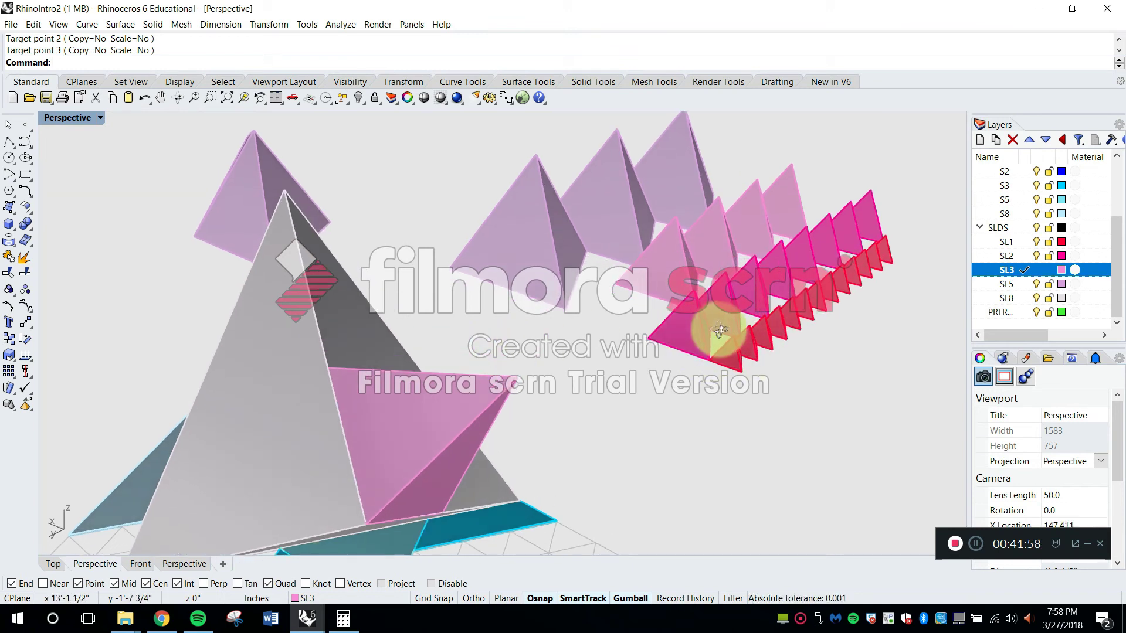
left_click(681, 340)
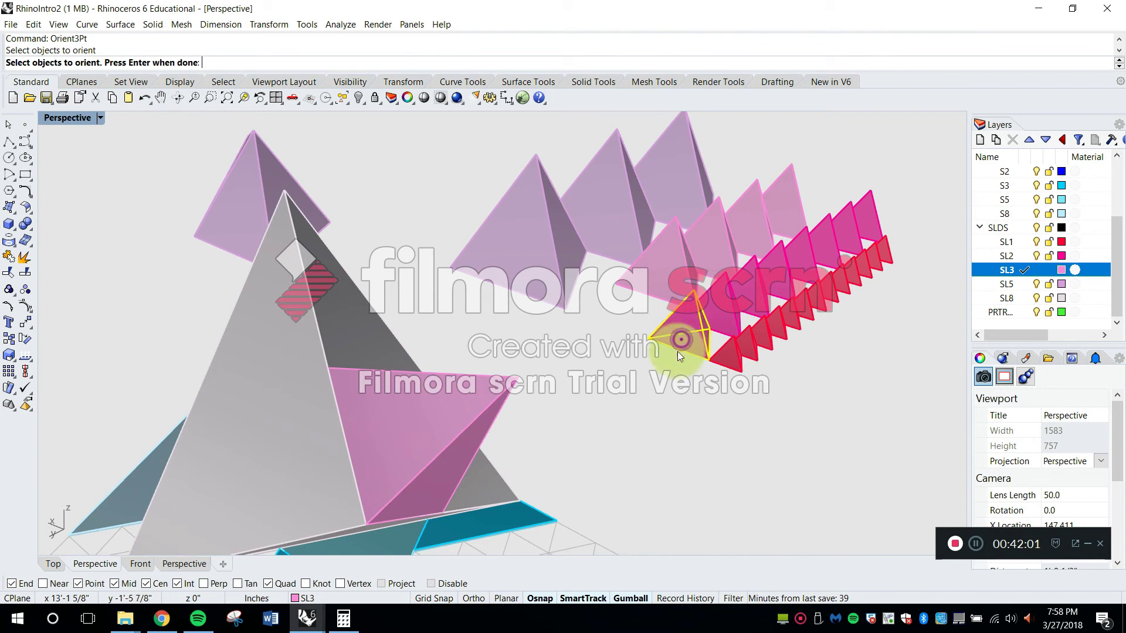
key("Return")
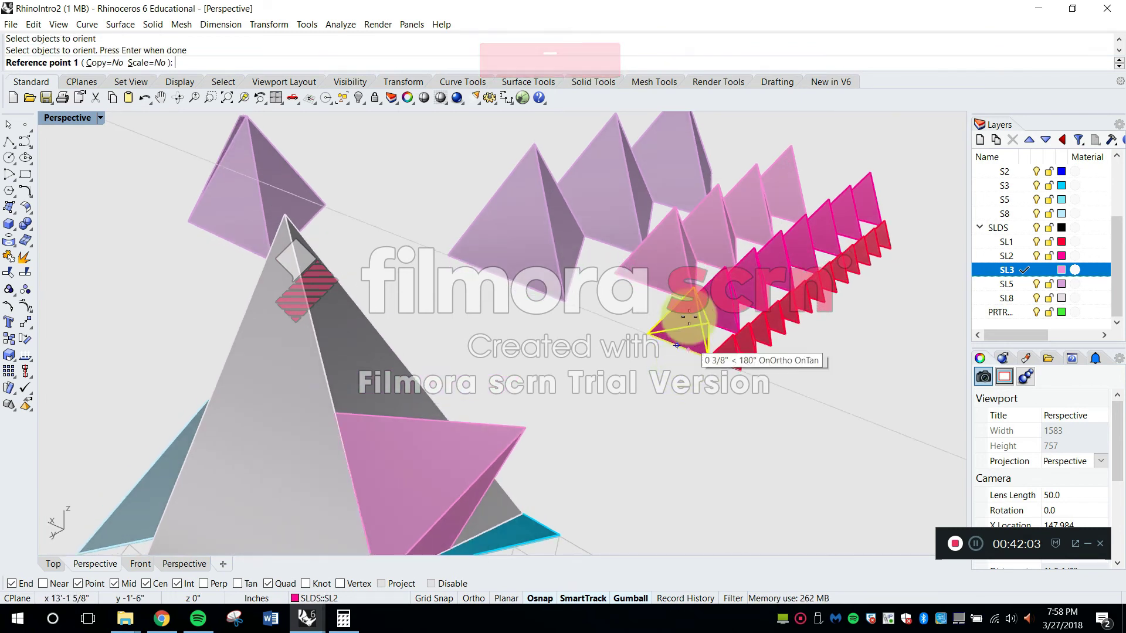
scroll(704, 258, "up", 4)
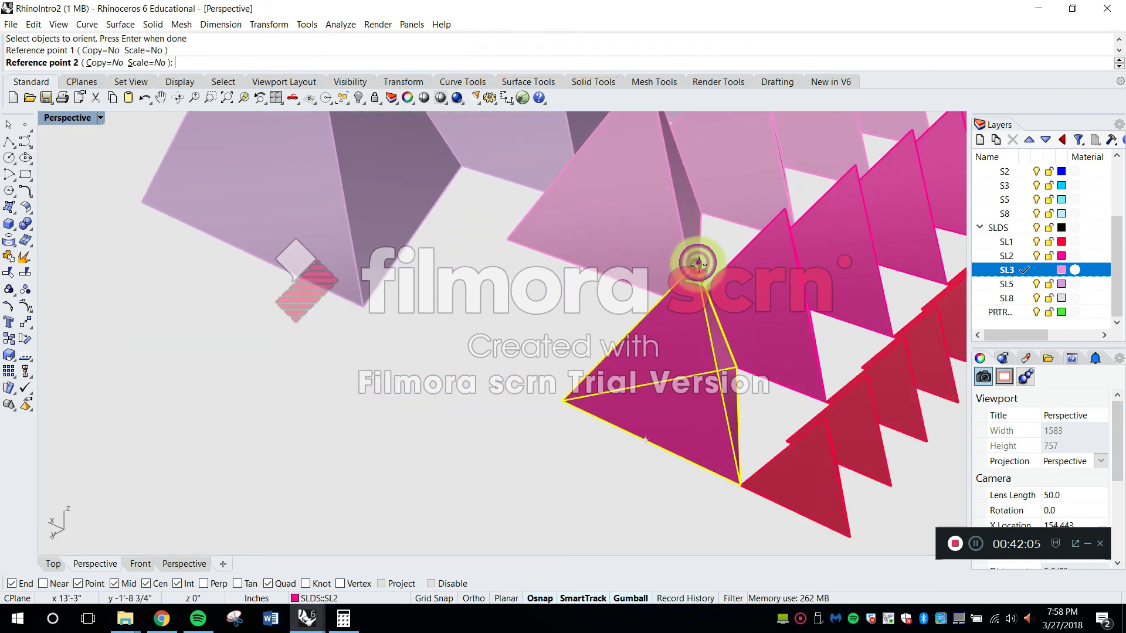
scroll(698, 262, "down", 5)
scroll(668, 316, "up", 2)
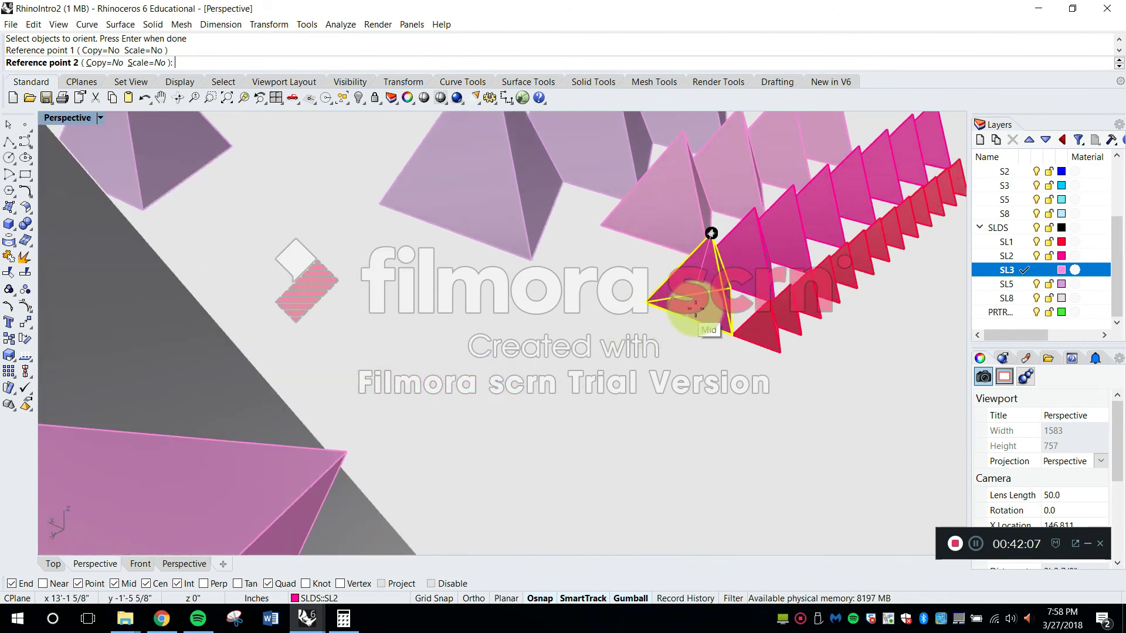
left_click(647, 302)
Try to orient the two-cell tetrahedron from the three-cell tetrahedron's outer corner toward the eight-cell pair's raised corner, and undo it
scroll(648, 314, "down", 3)
scroll(553, 327, "up", 3)
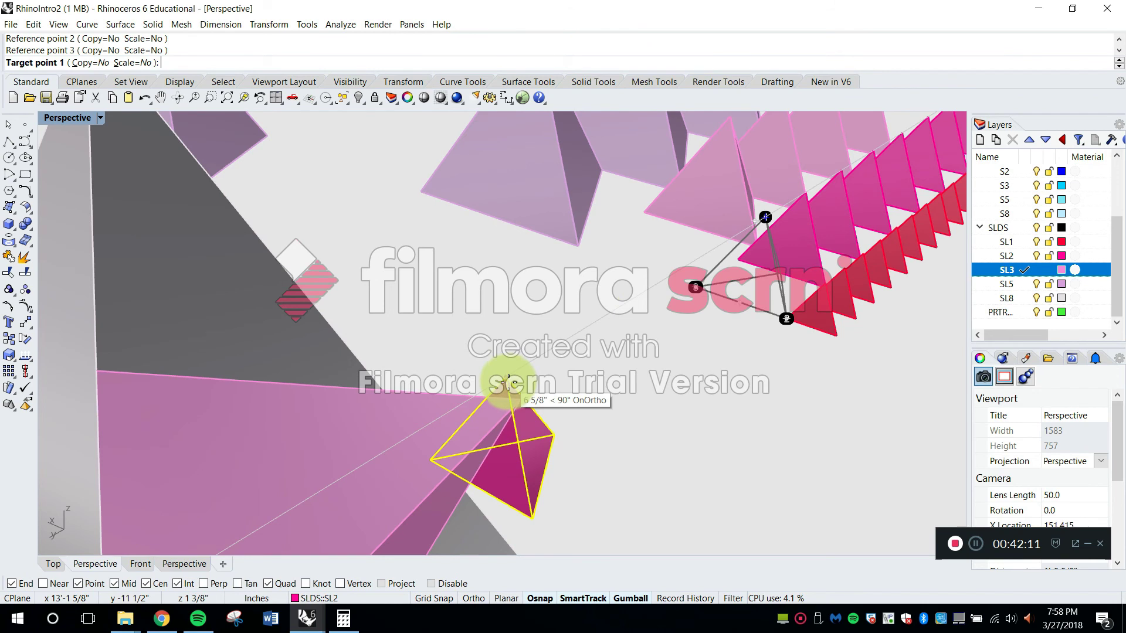
left_click(492, 388)
scroll(469, 399, "down", 4)
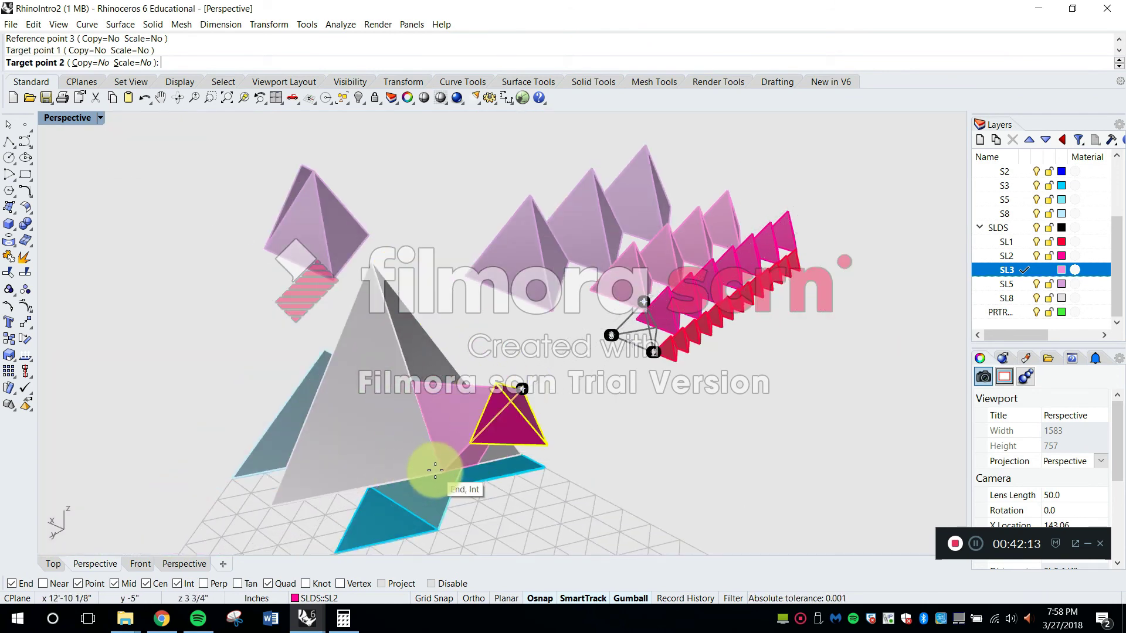
right_click_drag(531, 385, 512, 346)
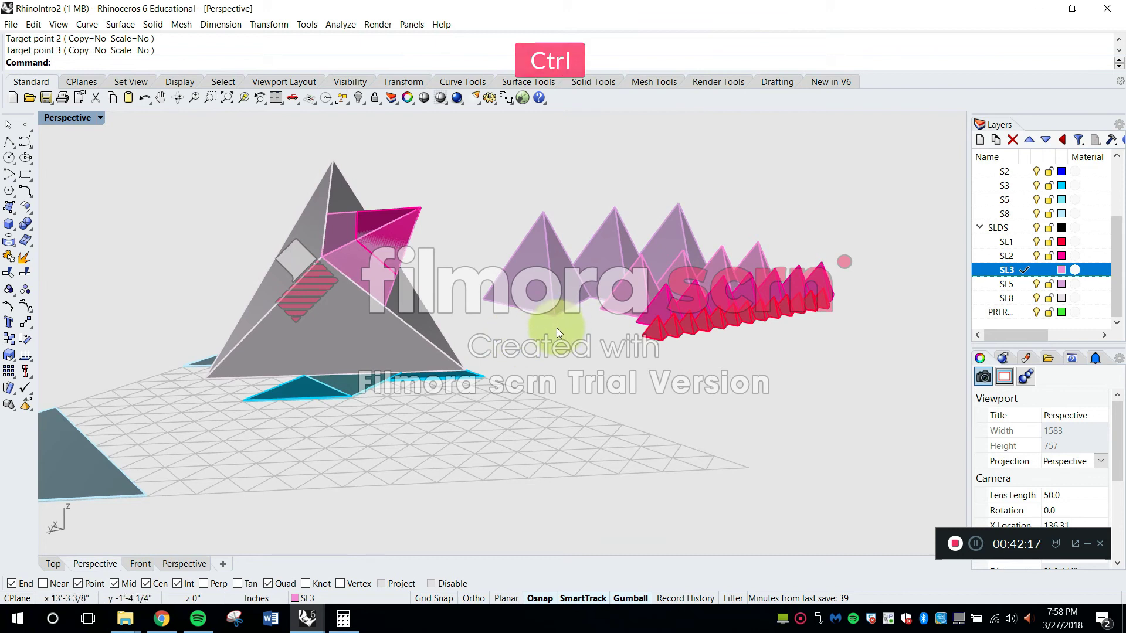
key("ctrl+z")
Restart Orient3Pt on the front two-cell tetrahedron, with its tip and two base corners as reference points
right_click_drag(641, 322, 612, 367)
scroll(611, 364, "up", 2)
key("Escape")
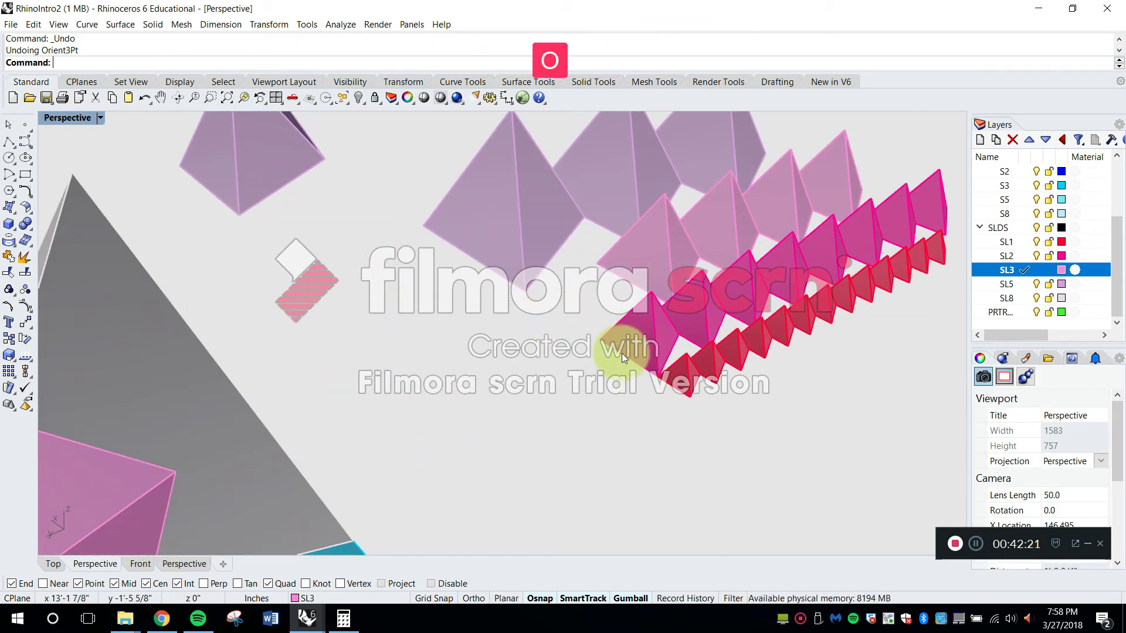
type("Orie")
key("Return")
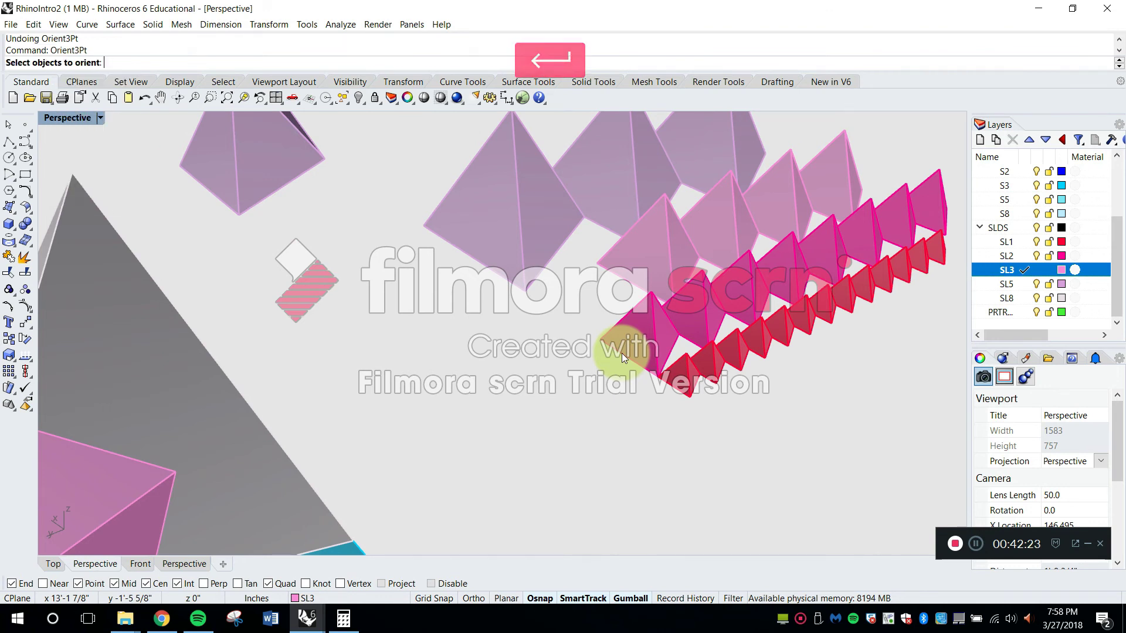
scroll(657, 321, "down", 2)
key("Return")
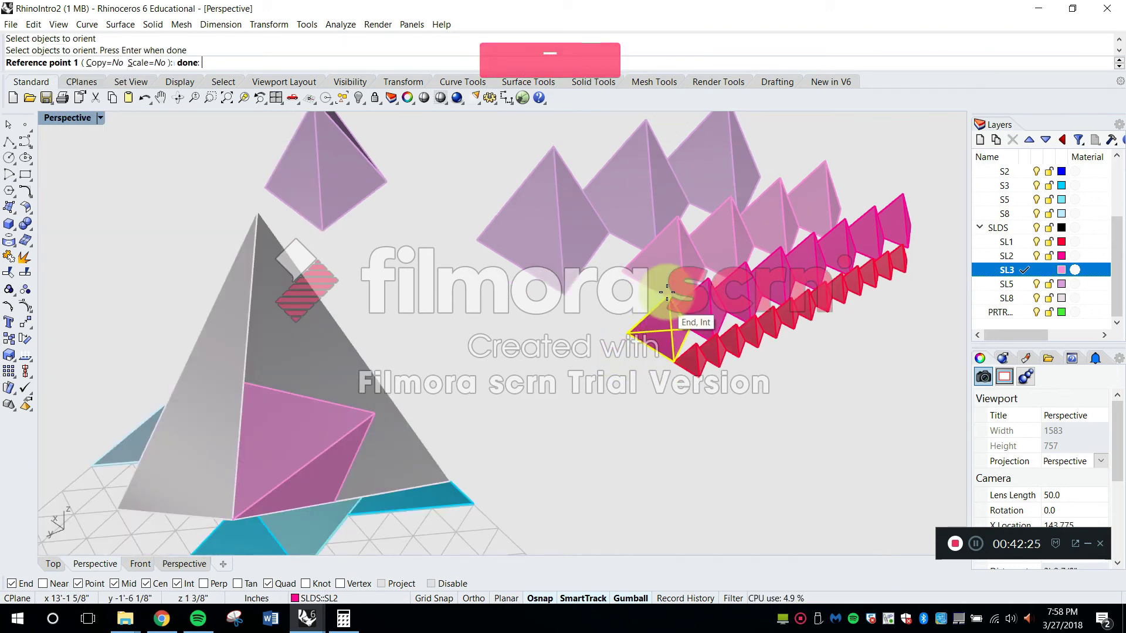
left_click(669, 295)
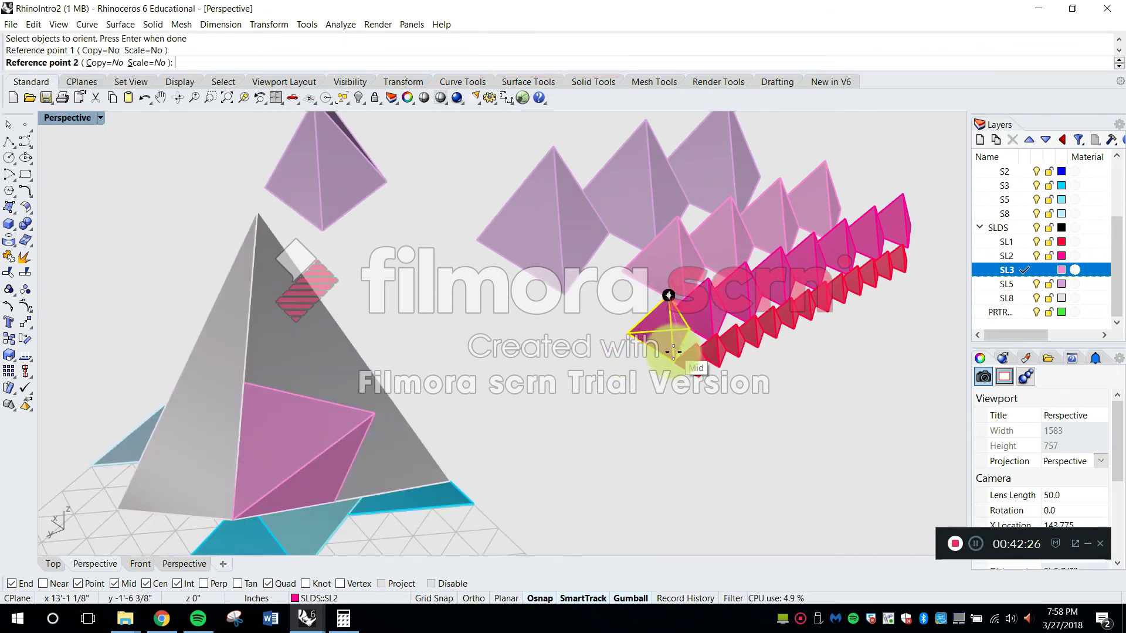
left_click(628, 336)
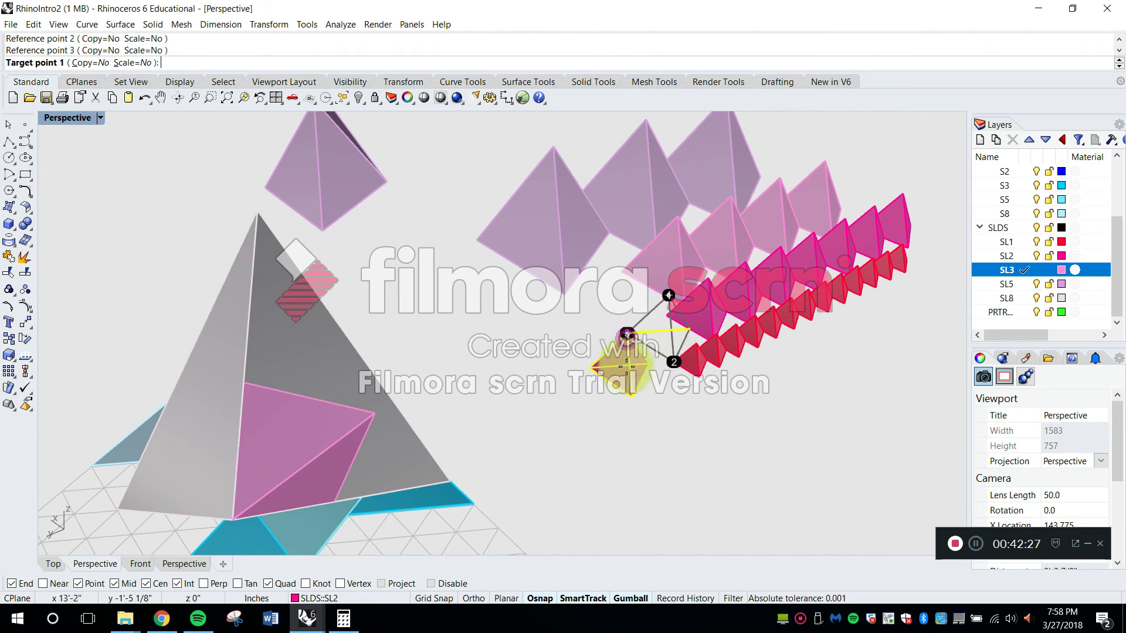
Orient the two-cell tetrahedron onto the three-cell tetrahedron, targeting its raised outer corner, its upper inner corner and its lowest corner
left_click(372, 410)
left_click(244, 382)
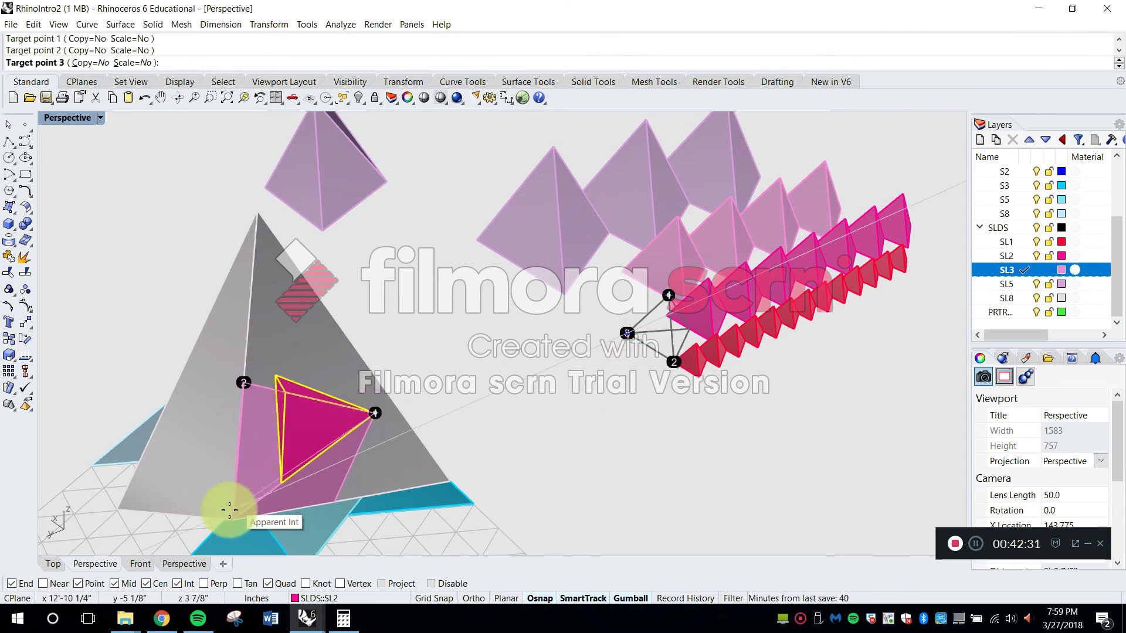
right_click_drag(328, 466, 508, 327)
right_click_drag(602, 376, 404, 368)
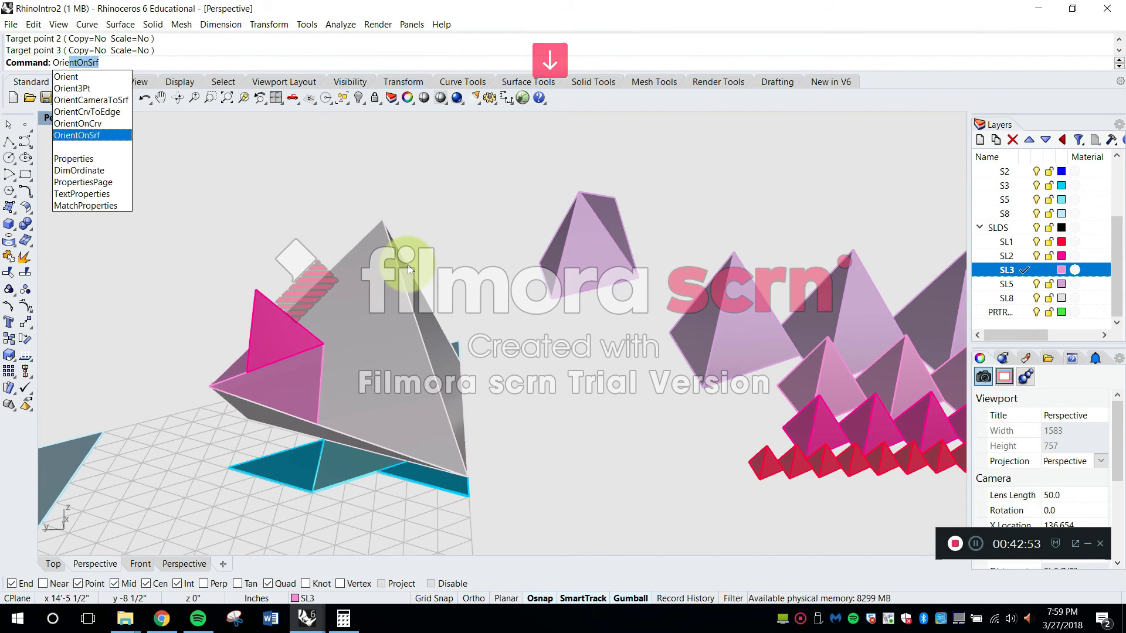
Start OrientOnSrf on the nearest five-cell tetrahedron in the row, using two of its base corners as base and reference points
key("Return")
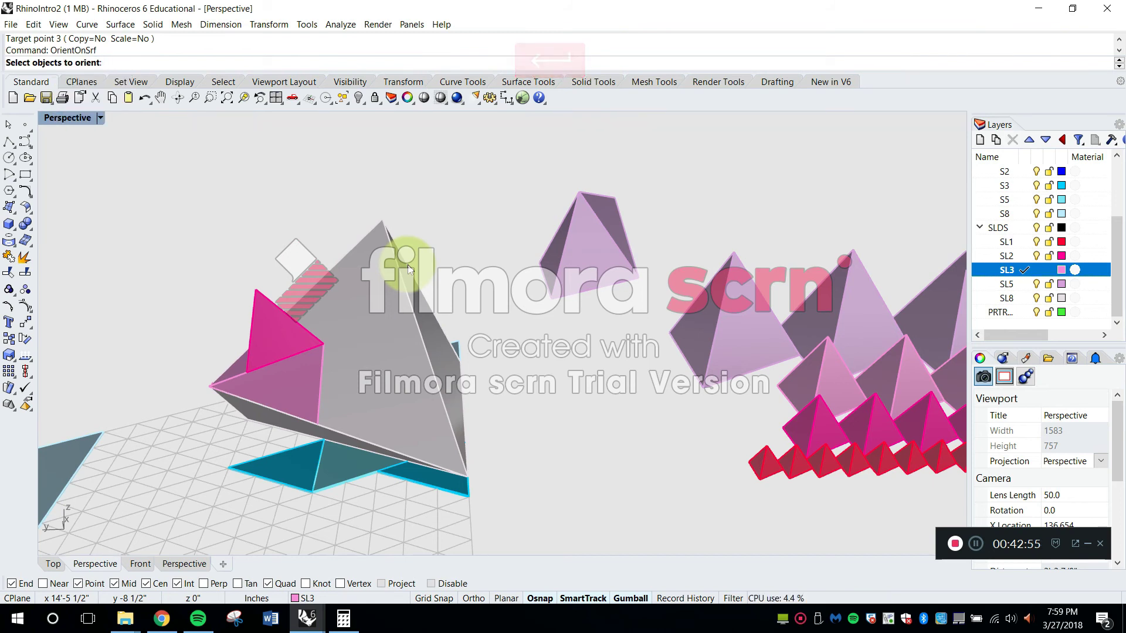
right_click_drag(598, 301, 620, 317)
left_click(694, 312)
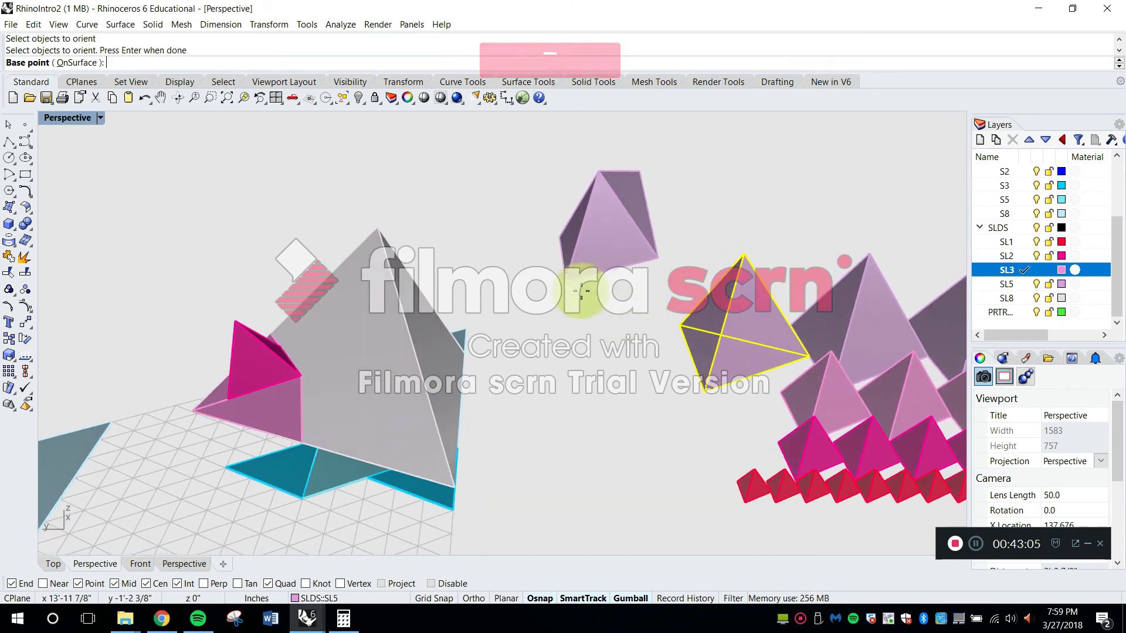
scroll(666, 324, "up", 3)
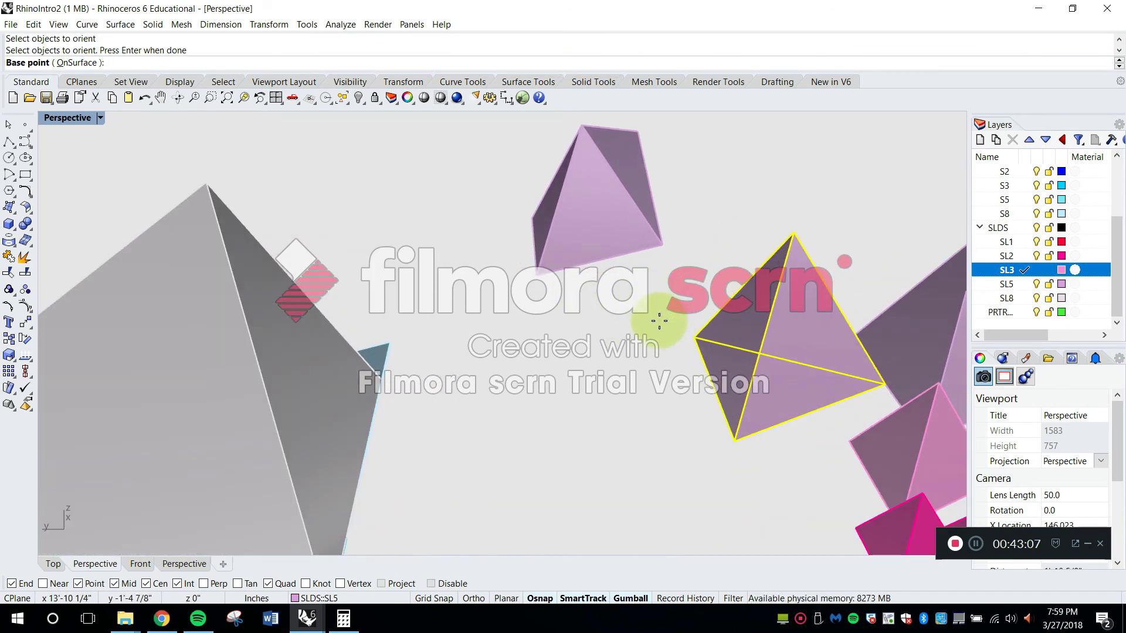
scroll(665, 307, "down", 2)
scroll(680, 298, "up", 2)
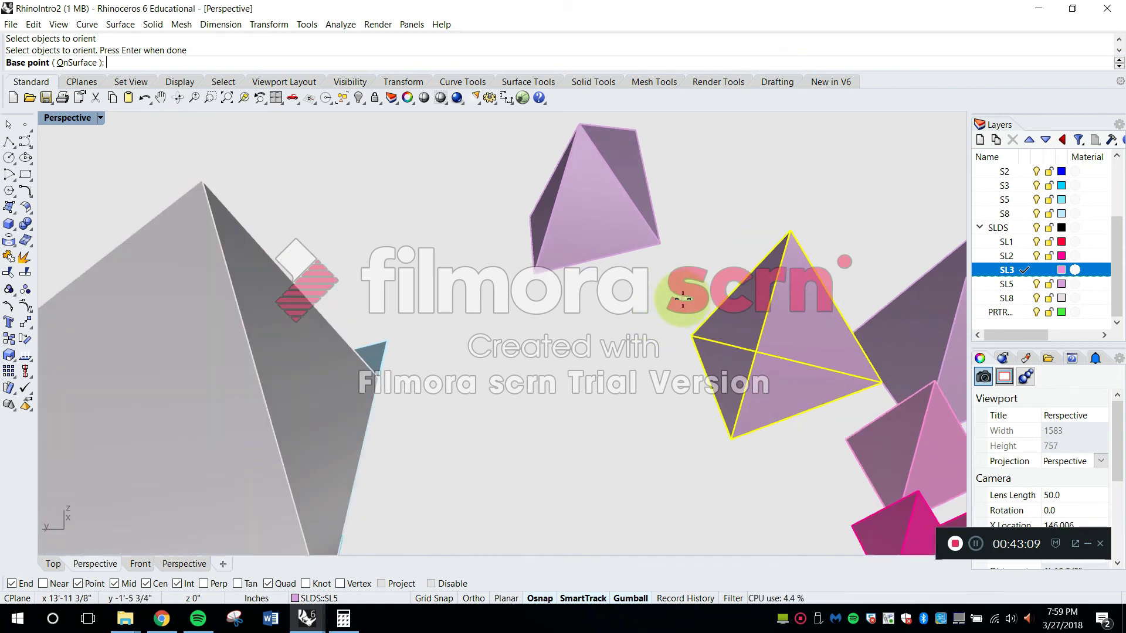
right_click_drag(672, 333, 670, 304, "shift")
scroll(674, 286, "down", 2)
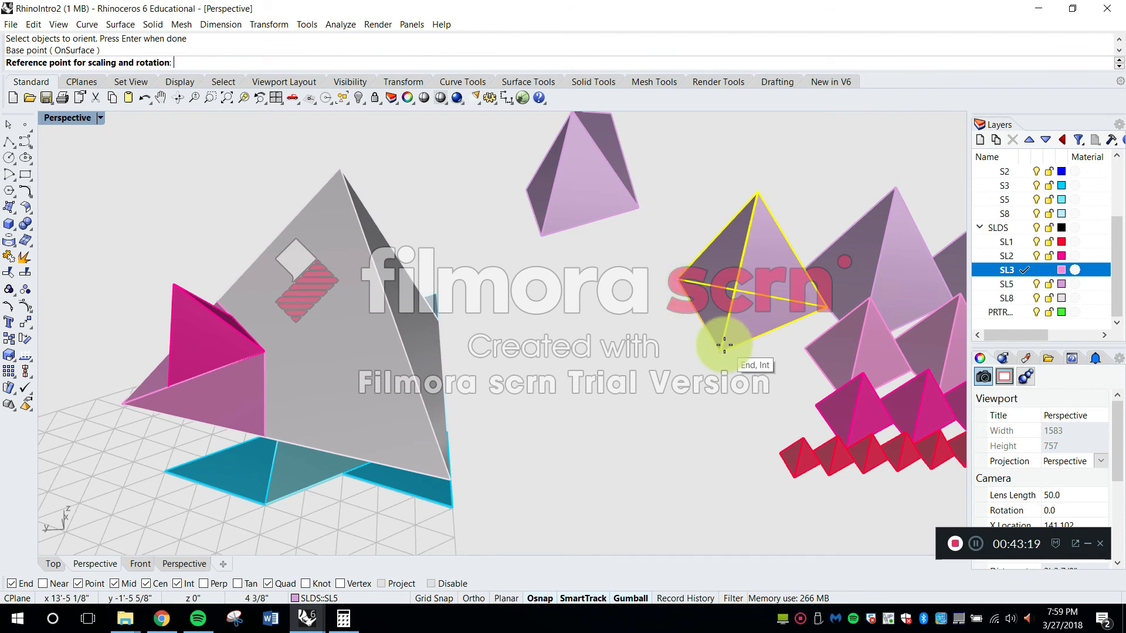
right_click_drag(661, 356, 650, 352)
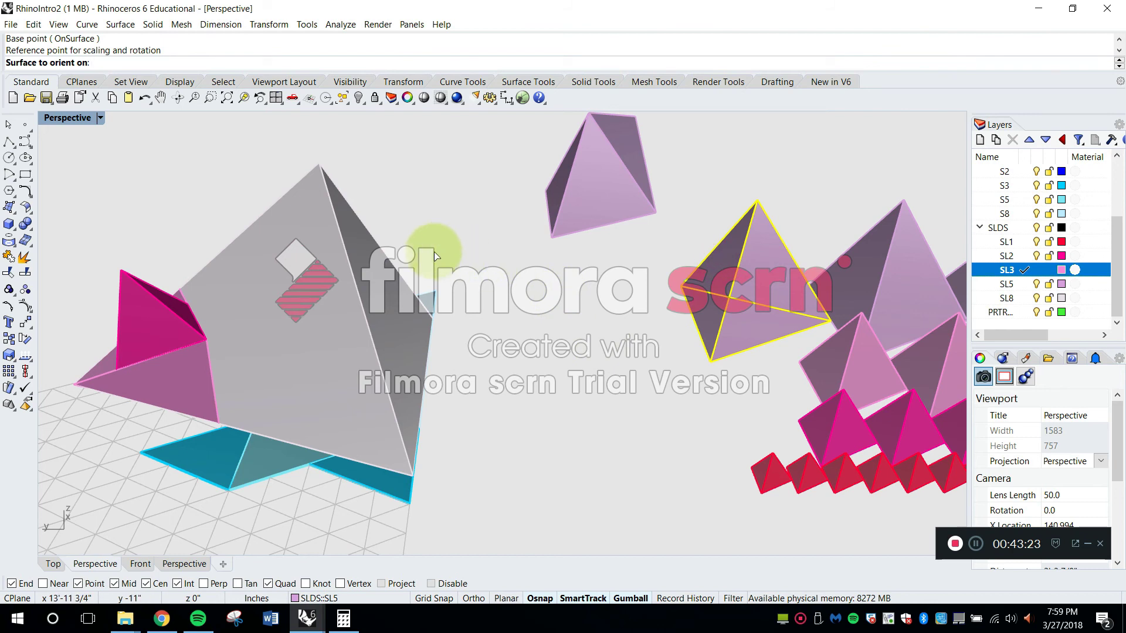
Try to orient the five-cell tetrahedron rigidly onto the eight-cell pair's darker side face at the tip, and undo it
left_click(362, 259)
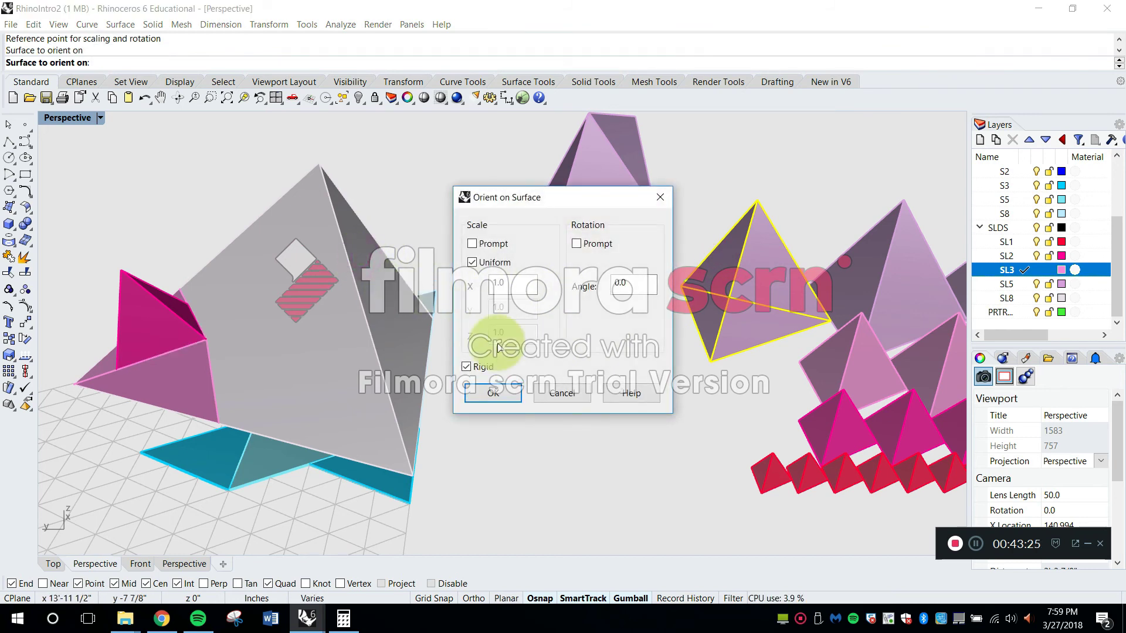
left_click(507, 393)
right_click_drag(351, 214, 327, 252)
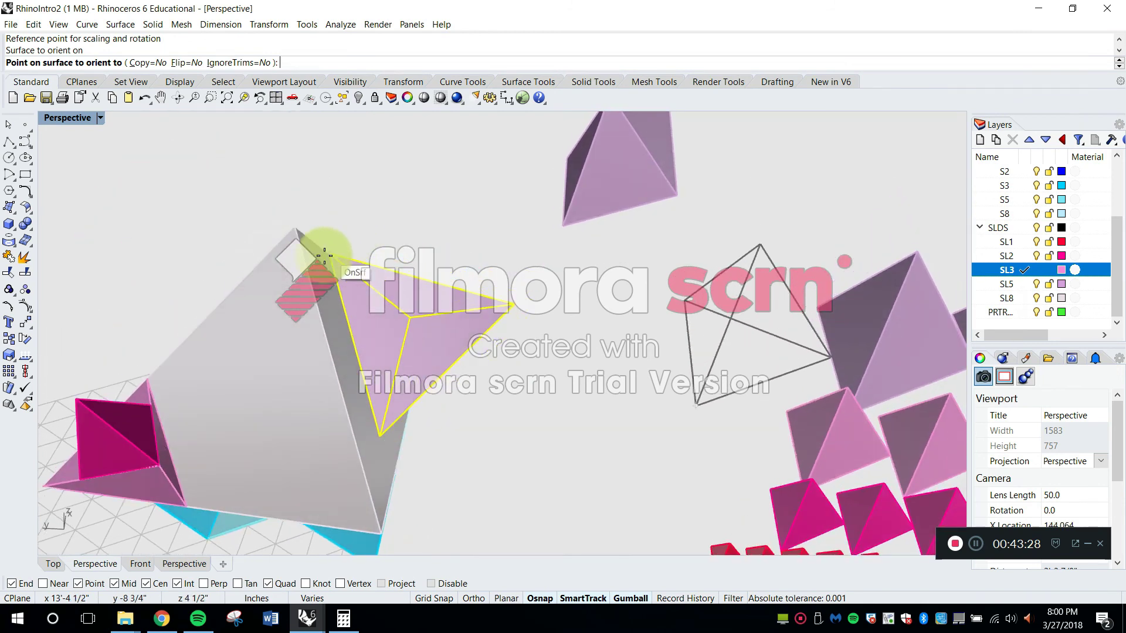
left_click(292, 227)
right_click_drag(428, 338, 579, 421)
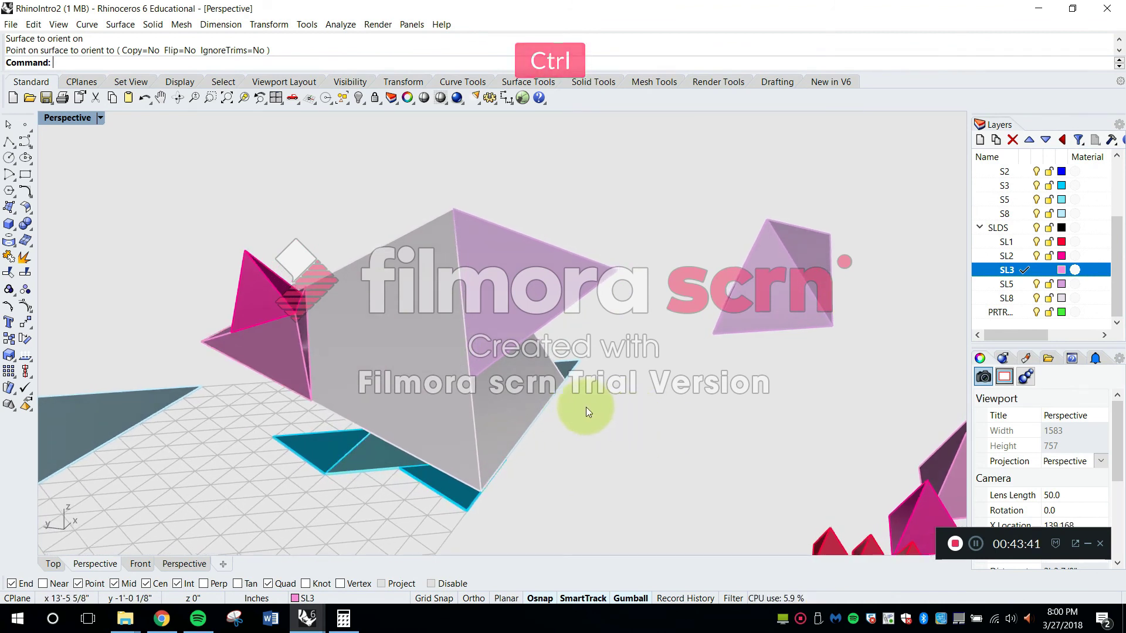
key("ctrl+z")
right_click_drag(715, 414, 744, 439)
key("Escape")
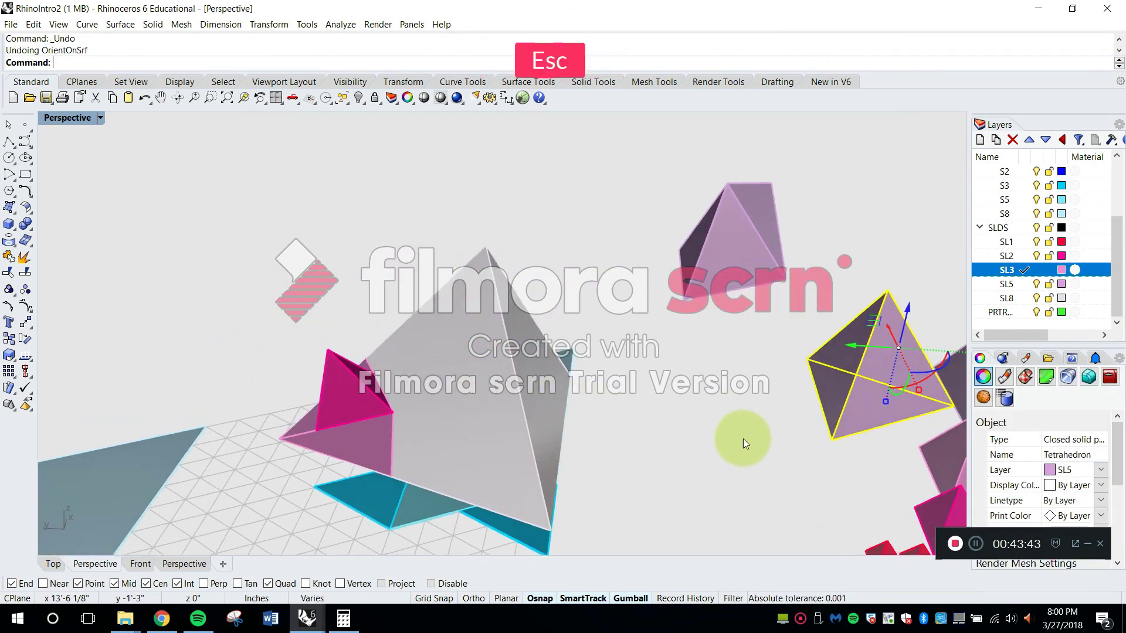
Restart OrientOnSrf on the same five-cell tetrahedron, with two base corners as base and reference points
type("Orient3Pt")
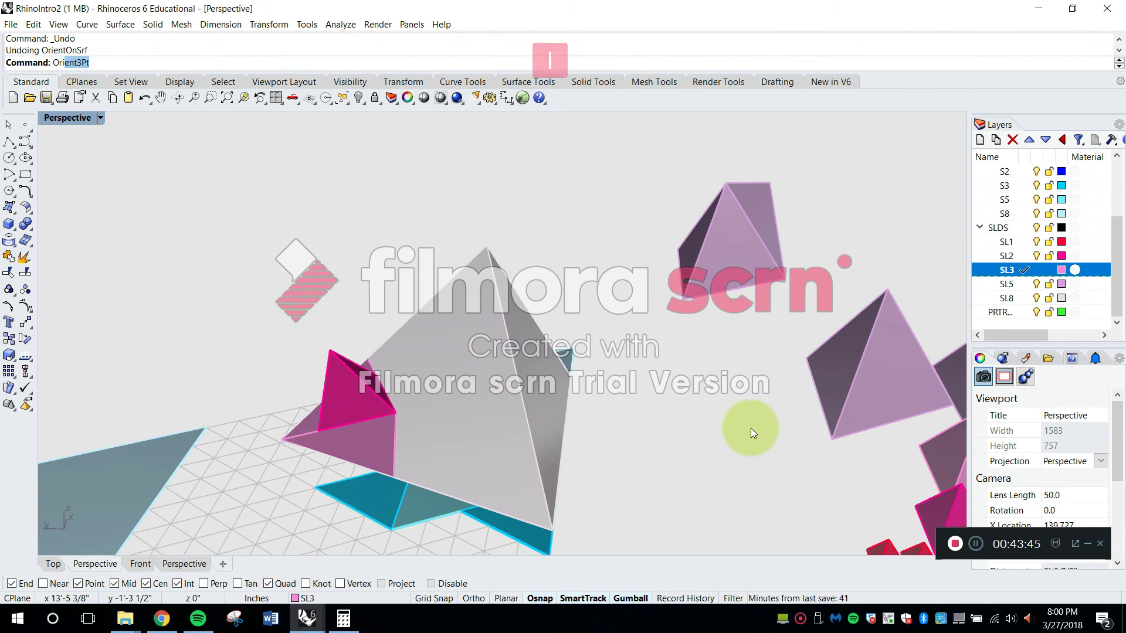
key("Down")
key("Return")
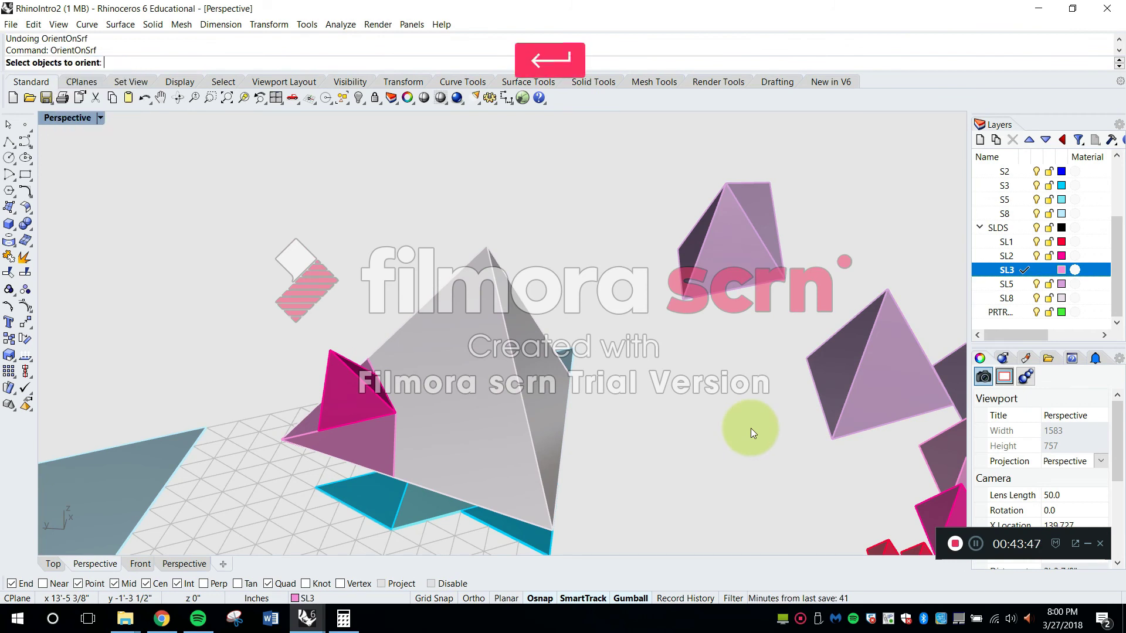
right_click_drag(833, 376, 835, 350)
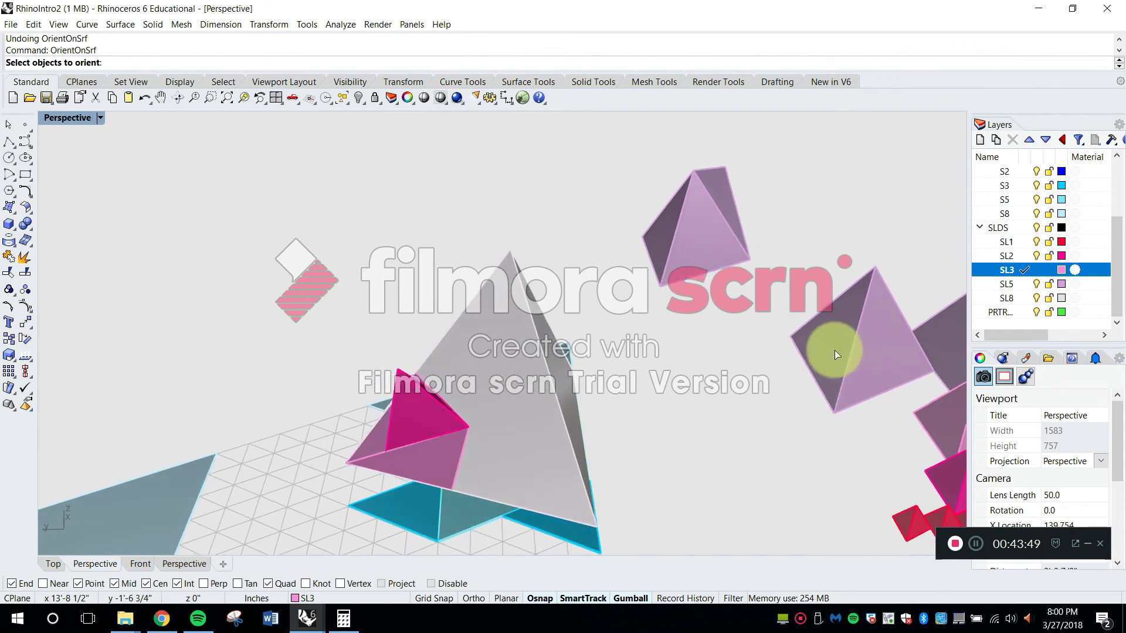
left_click(835, 352)
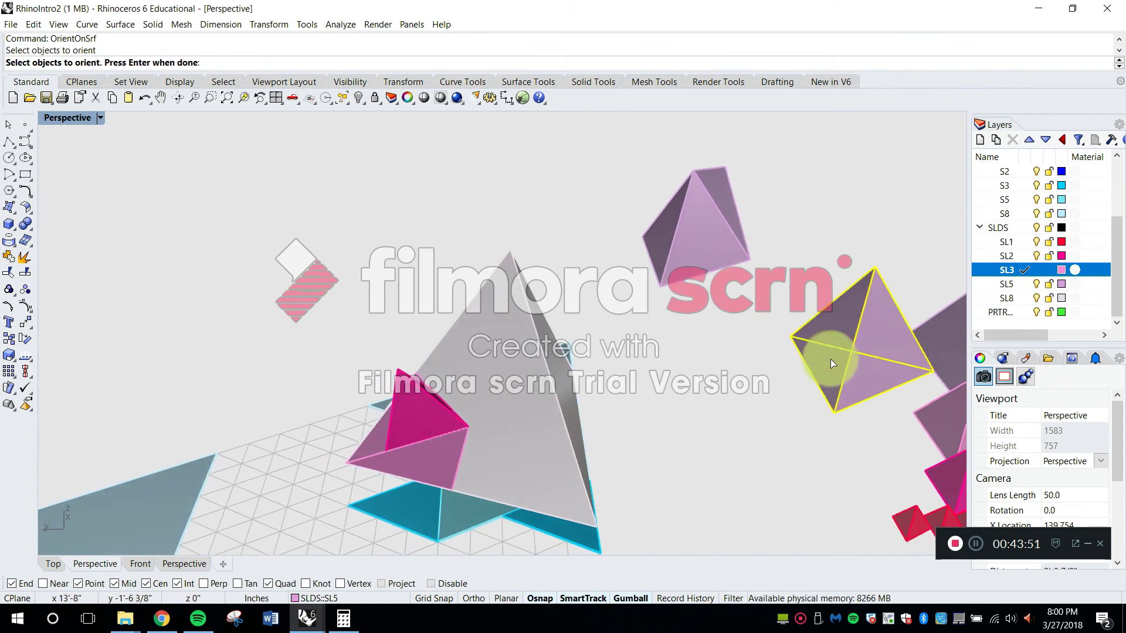
key("Return")
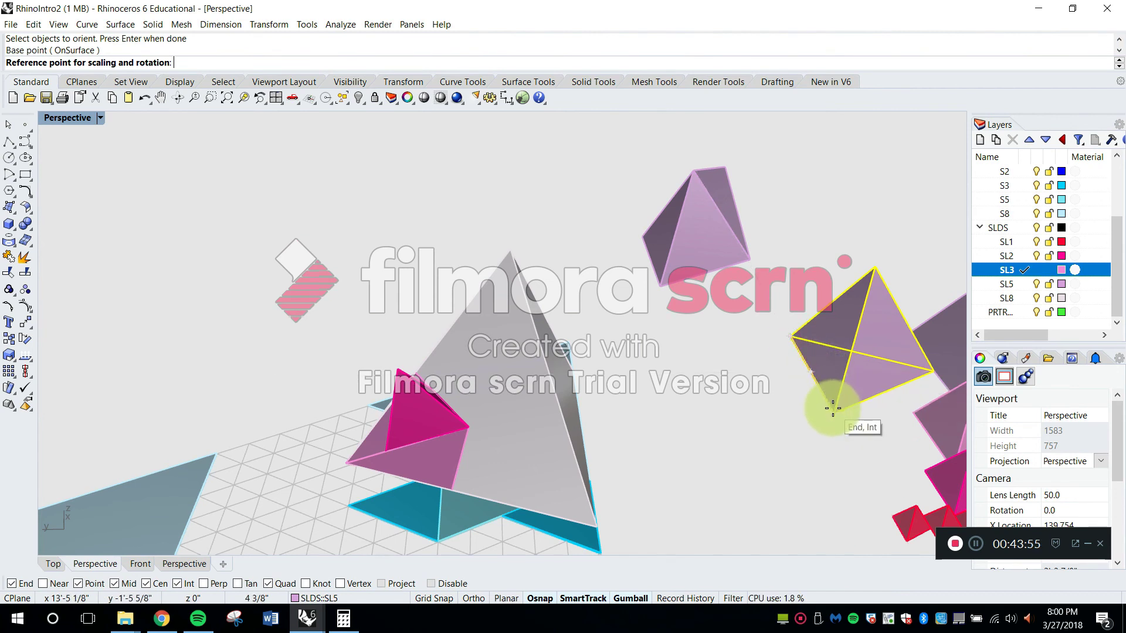
right_click_drag(736, 418, 716, 415)
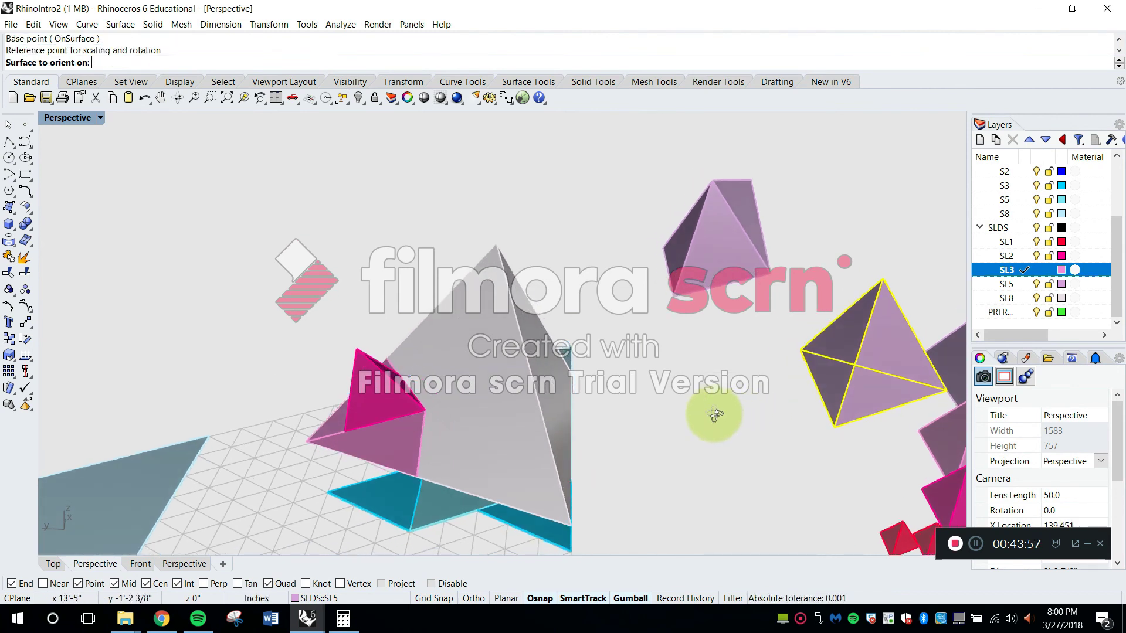
Orient the five-cell tetrahedron rigidly onto the eight-cell pair's face that carries the three-cell tetrahedron, placing it at the pair's tip
left_click(479, 310)
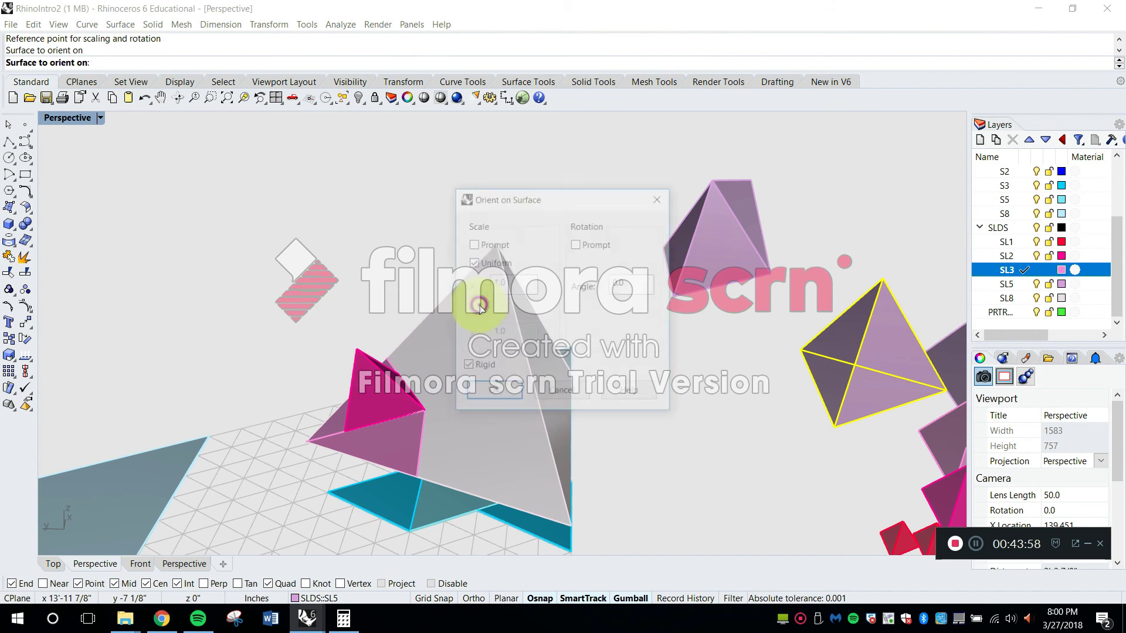
left_click(506, 394)
right_click_drag(477, 327, 586, 327)
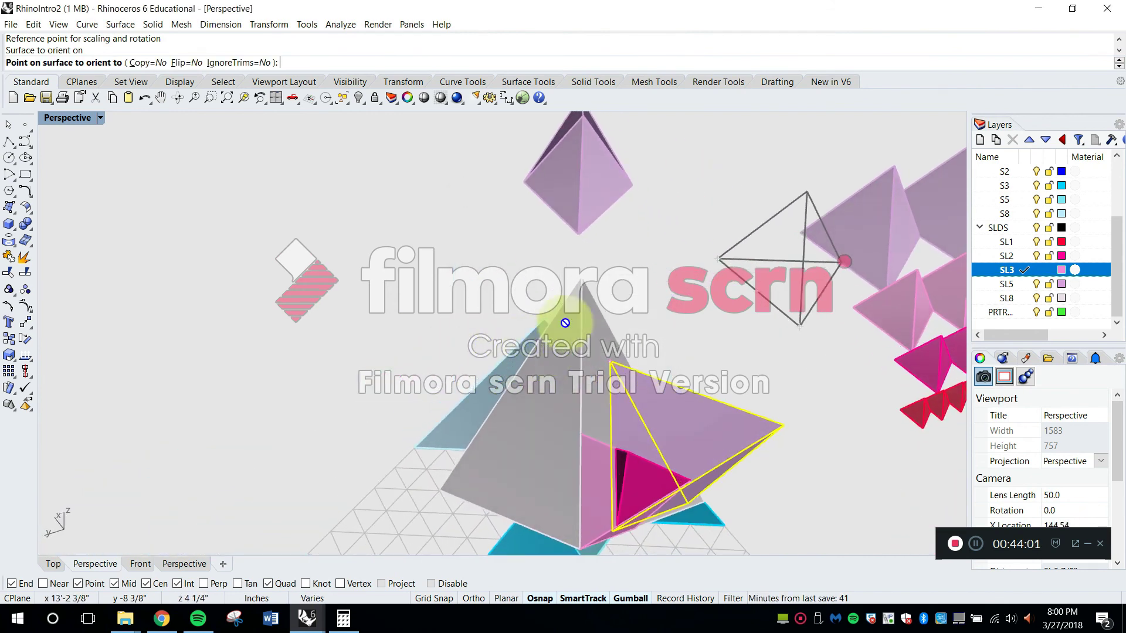
left_click(578, 276)
right_click_drag(579, 276, 559, 382)
right_click_drag(617, 467, 681, 443)
Start OrientOnSrf on the first one-cell tetrahedron in the row, with two base corners as base and reference points
scroll(726, 398, "up", 4)
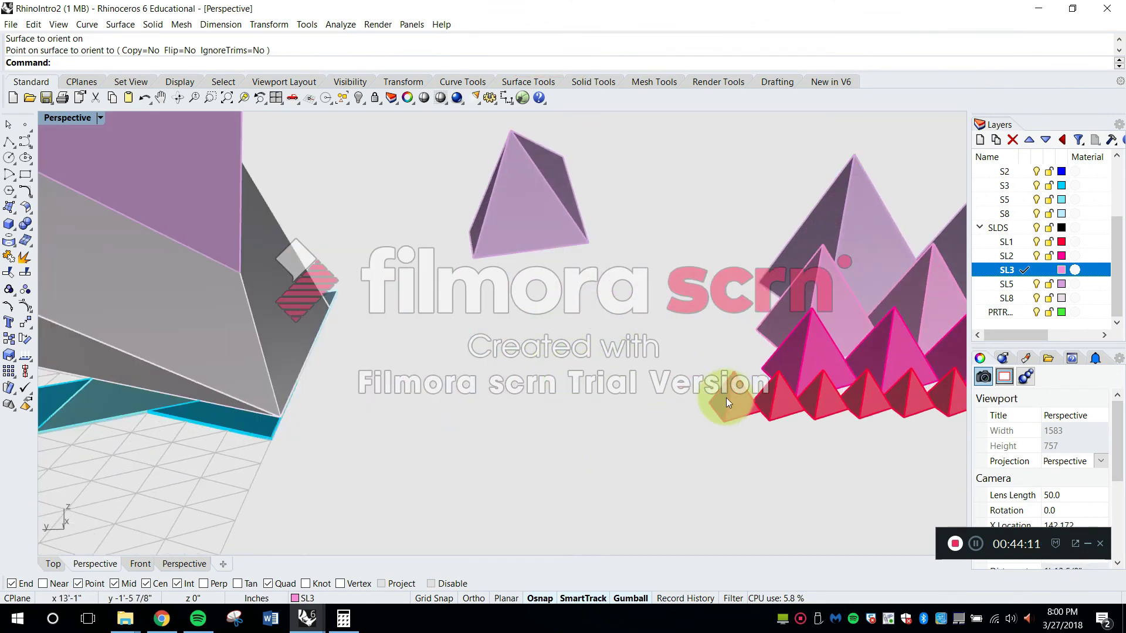
left_click(726, 398)
right_click_drag(726, 398, 693, 419)
right_click(694, 419)
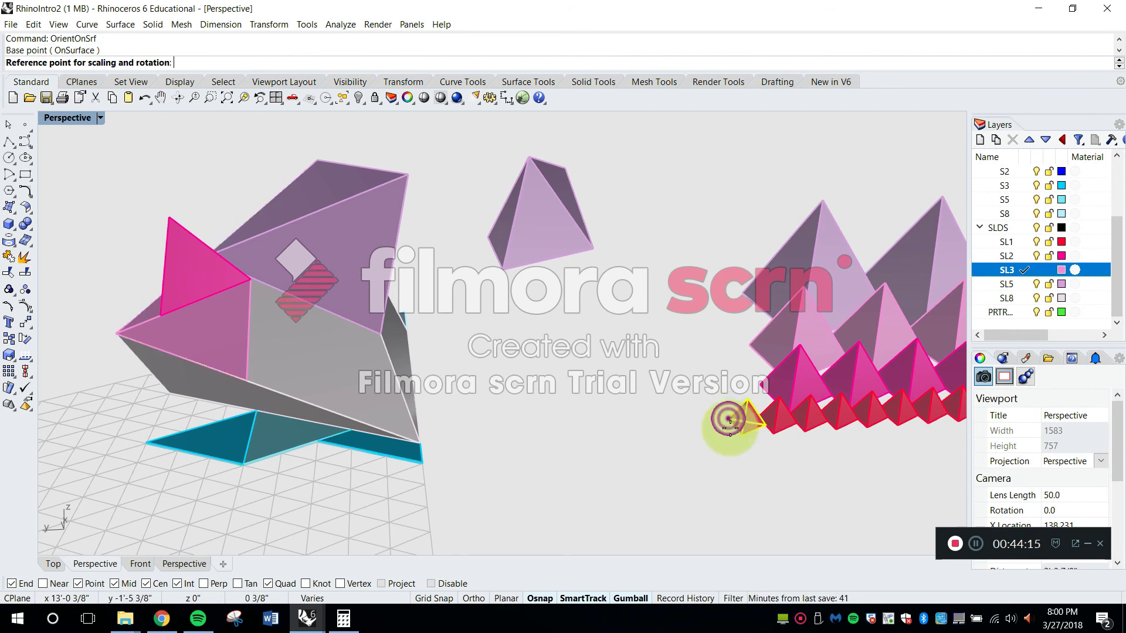
scroll(729, 421, "up", 2)
scroll(727, 437, "down", 3)
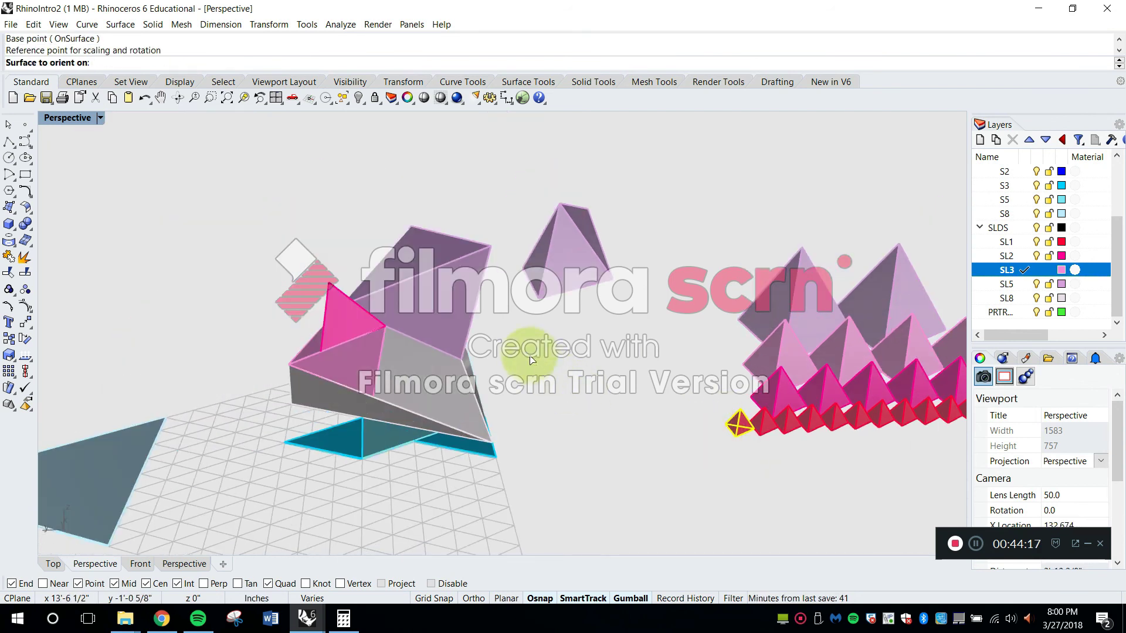
Orient the one-cell tetrahedron rigidly onto the attached five-cell tetrahedron's face, placing it at that tetrahedron's outer corner
scroll(424, 264, "up", 3)
left_click(535, 282)
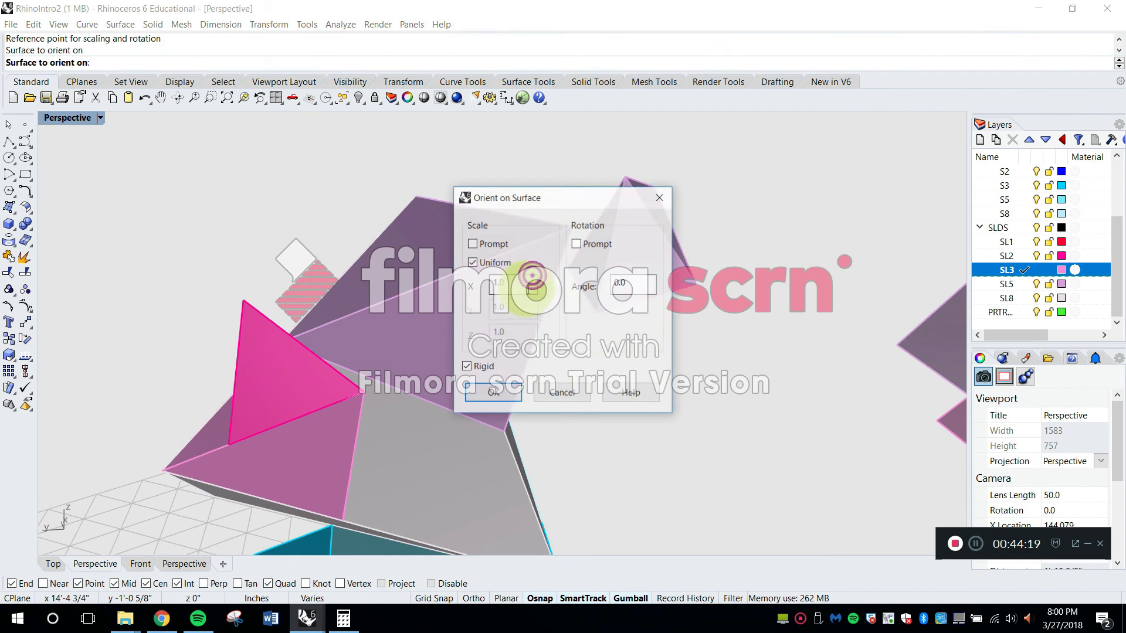
left_click(496, 398)
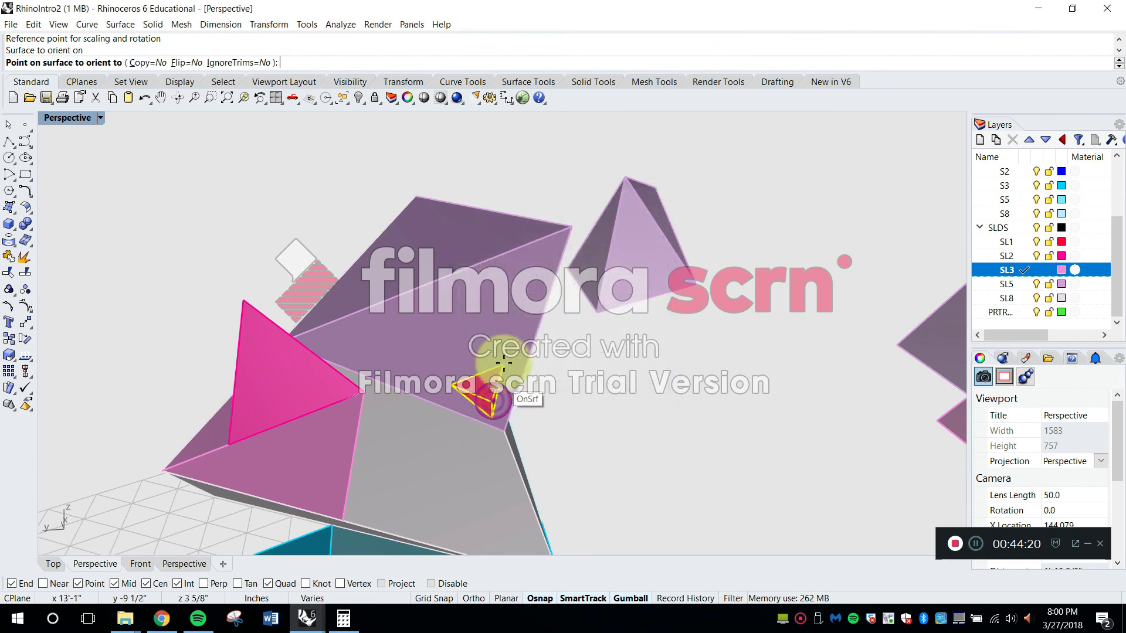
left_click(568, 229)
right_click_drag(568, 231, 531, 289)
scroll(531, 289, "down", 4)
left_click(611, 361)
right_click_drag(618, 369, 674, 421)
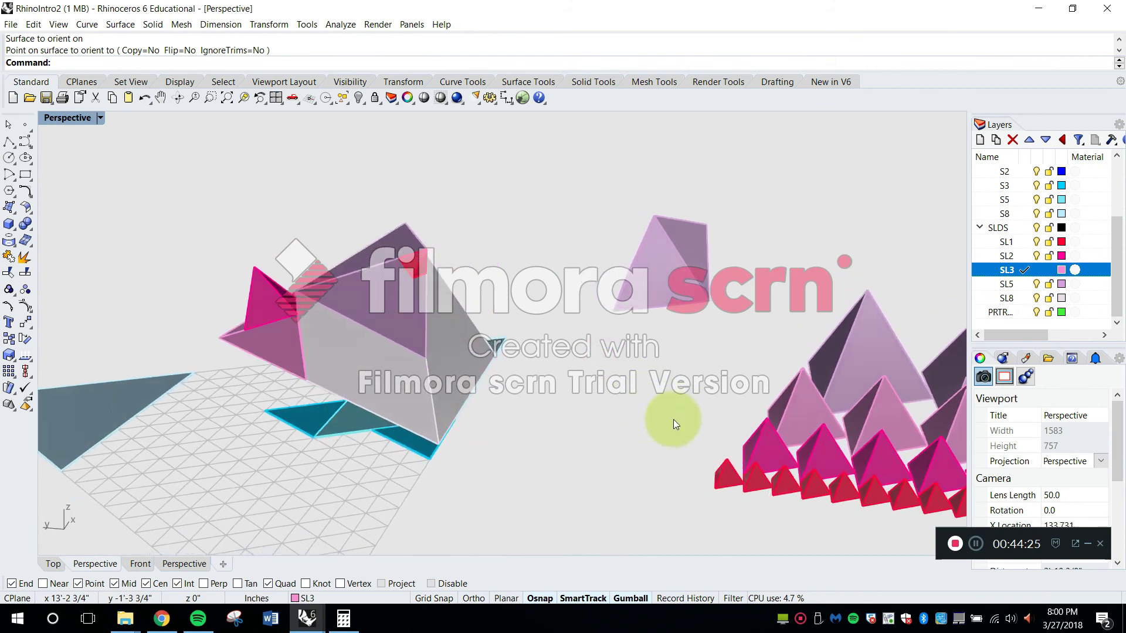
Orient the next one-cell tetrahedron with OrientOnSrf onto the five-cell tetrahedron's adjoining face, placing its base corner at the first one-cell tetrahedron's corner
right_click_drag(740, 477, 808, 406)
scroll(782, 428, "up", 5)
left_click(807, 407)
key("Return")
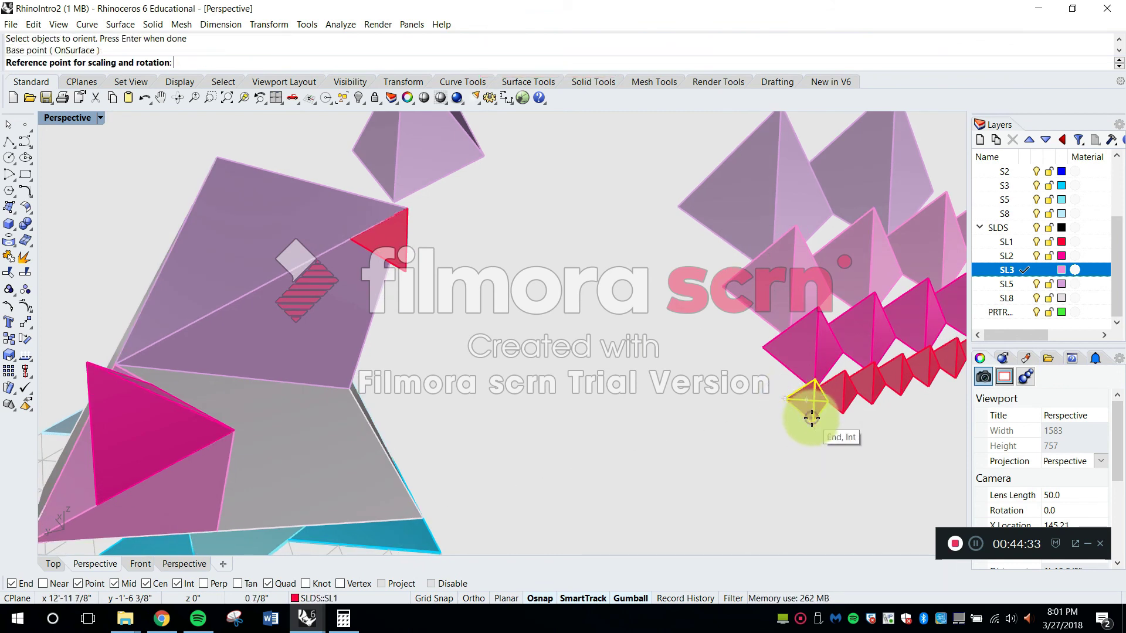
right_click_drag(291, 233, 294, 237)
left_click(292, 248)
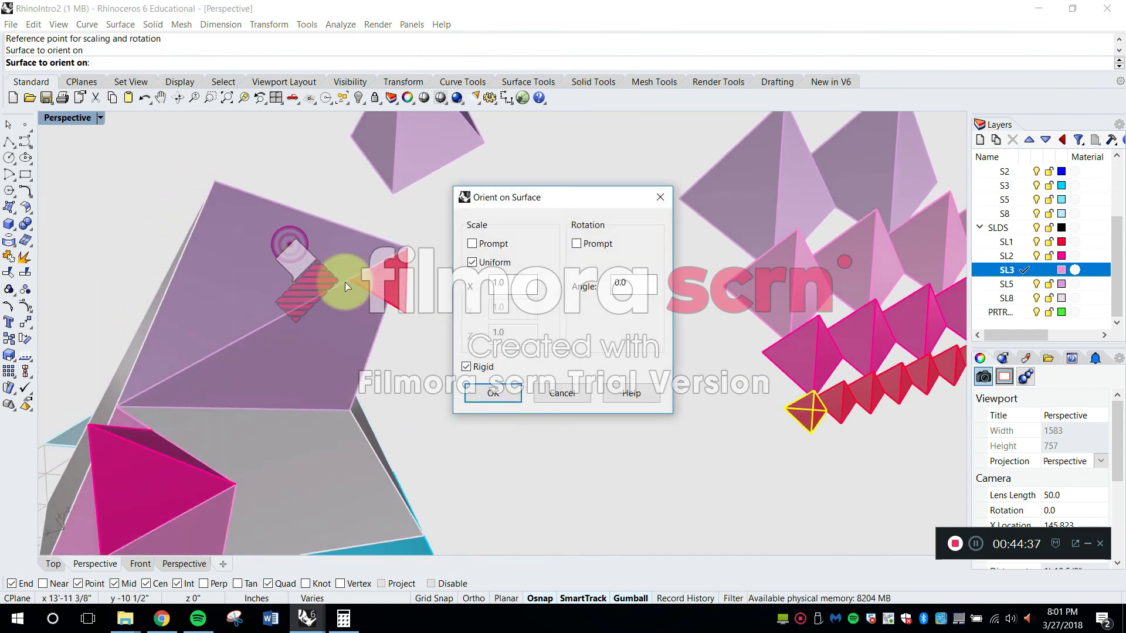
left_click(492, 395)
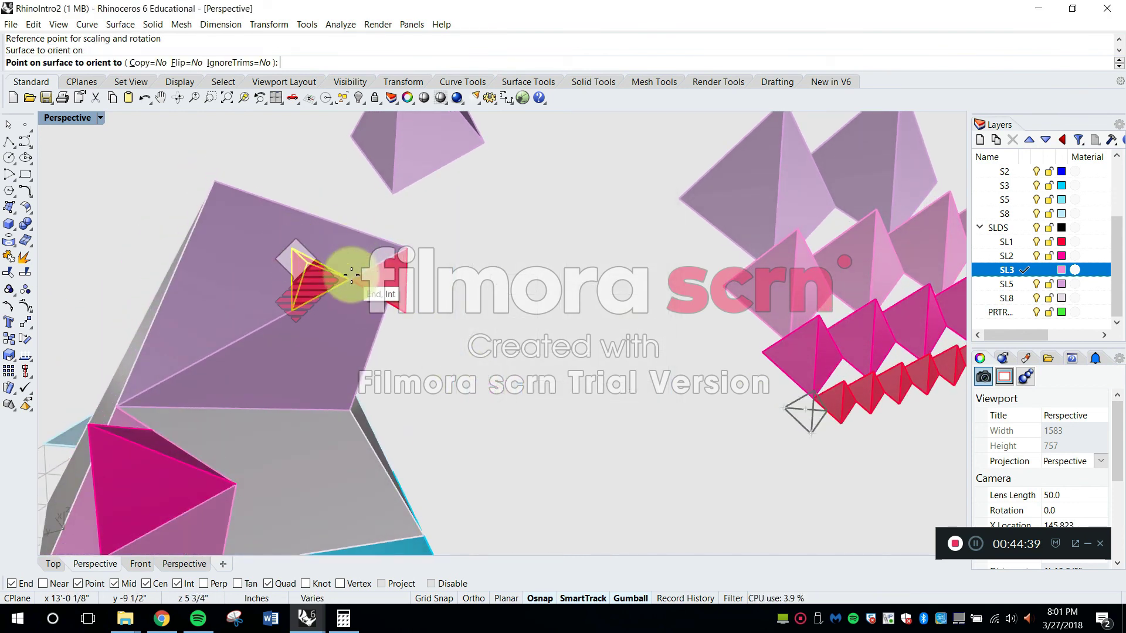
right_click_drag(374, 295, 561, 421)
right_click_drag(405, 399, 679, 315)
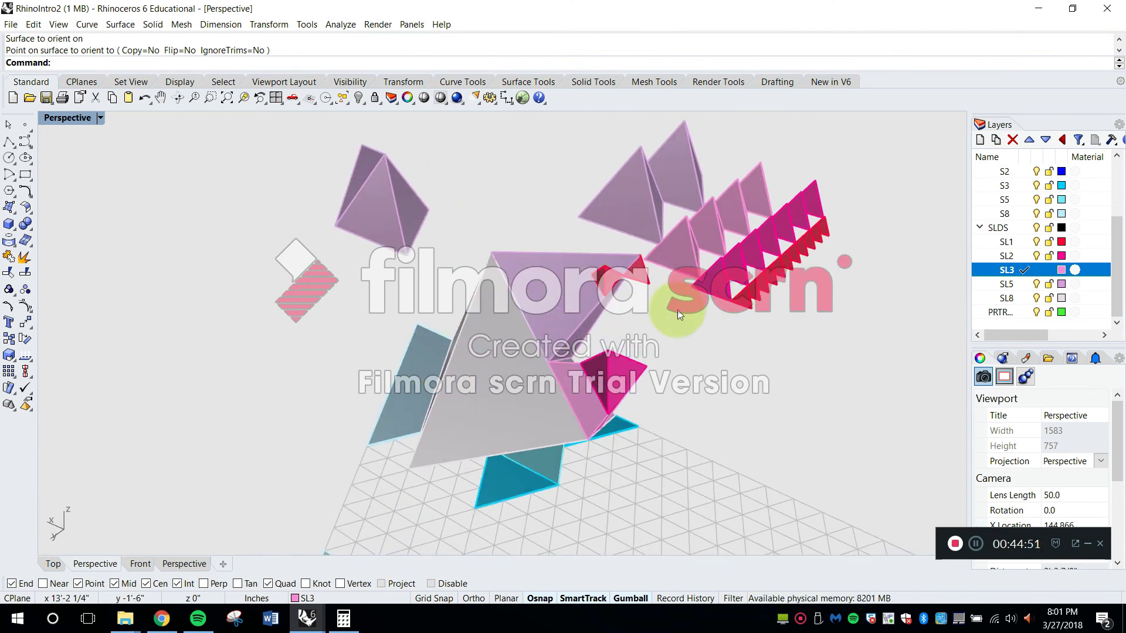
Start OrientOnSrf on the first three-cell tetrahedron in the row, with two base corners as base and reference points
right_click_drag(709, 262, 665, 244)
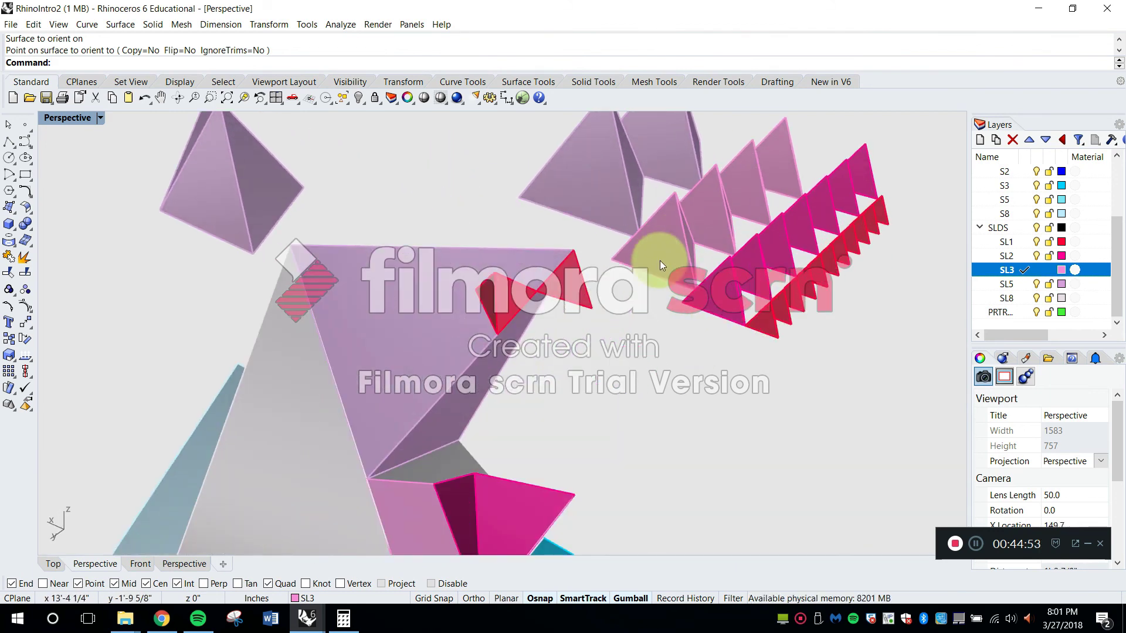
right_click(648, 285)
scroll(626, 244, "down", 2)
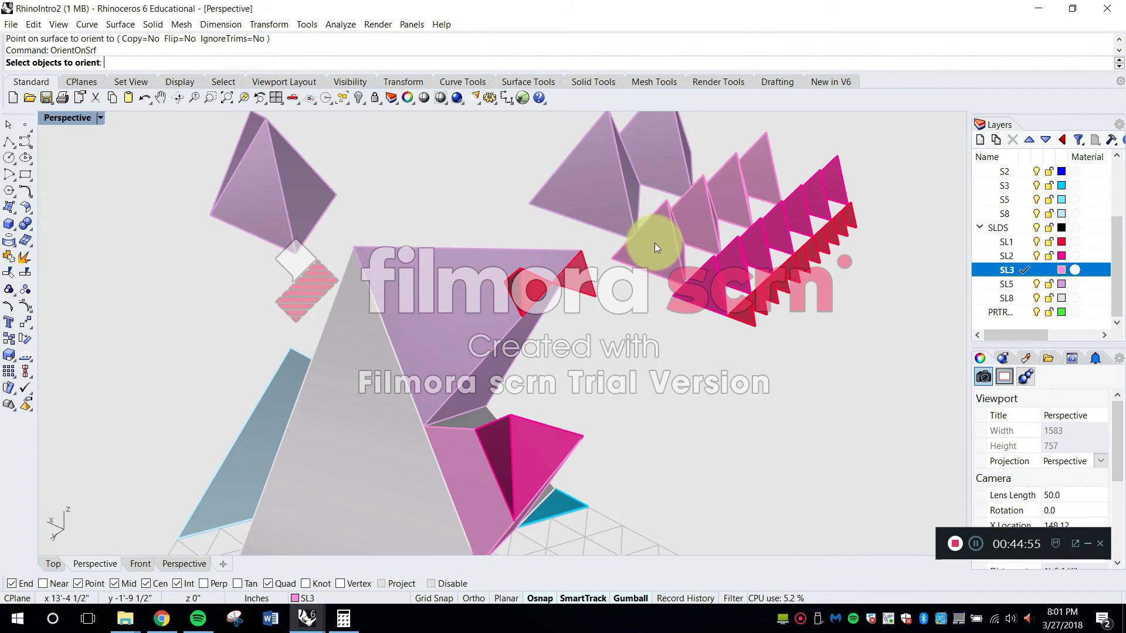
left_click(655, 243)
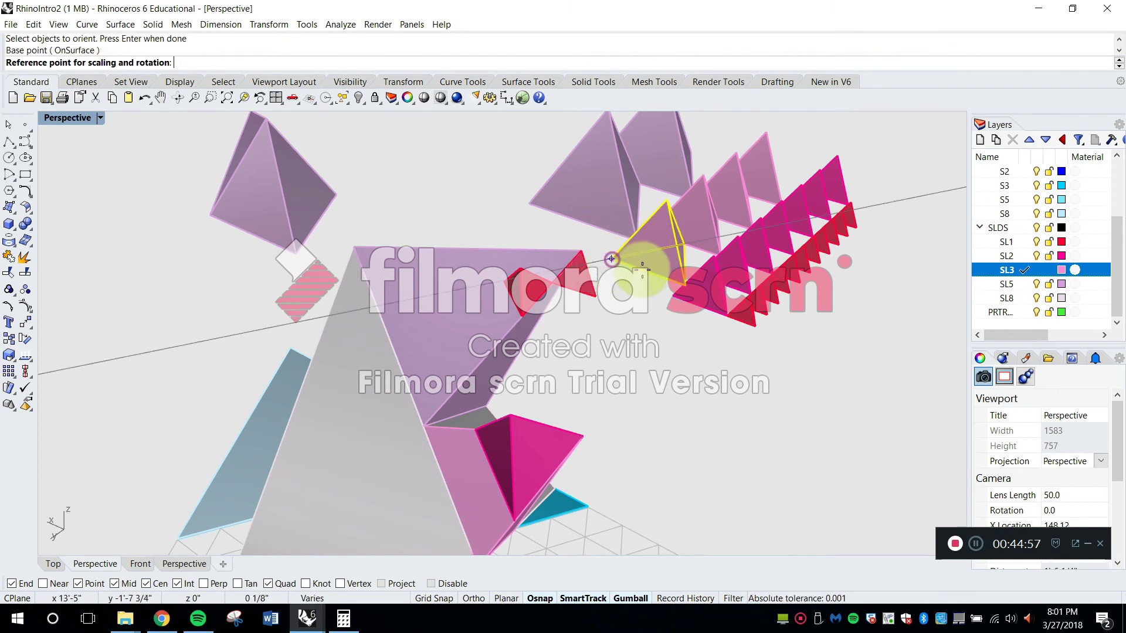
scroll(676, 276, "up", 3)
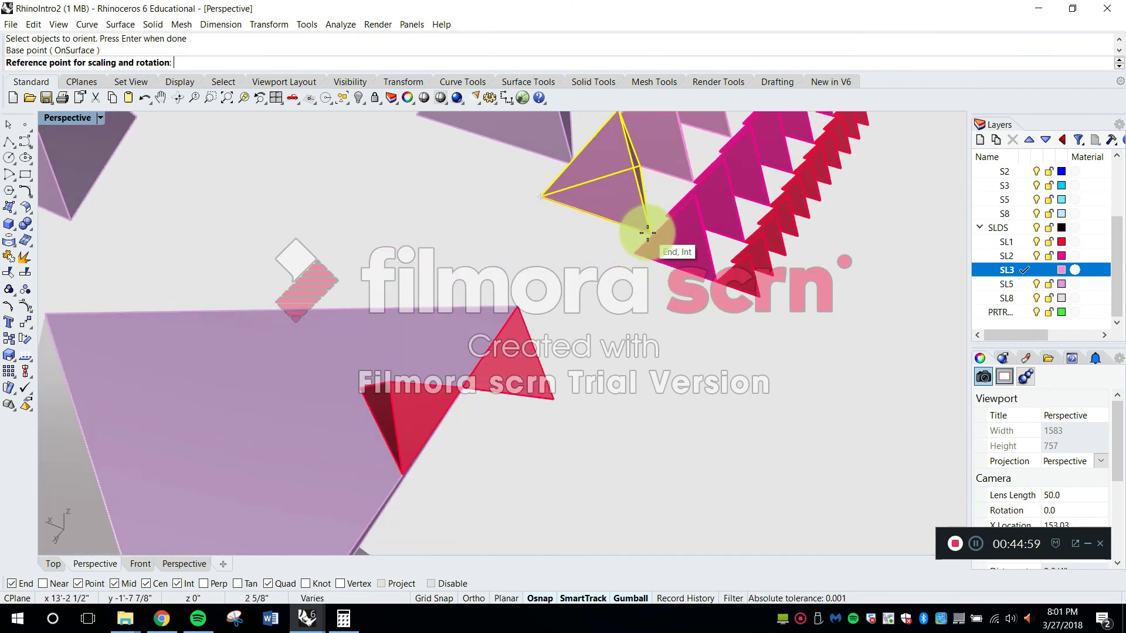
scroll(535, 230, "down", 4)
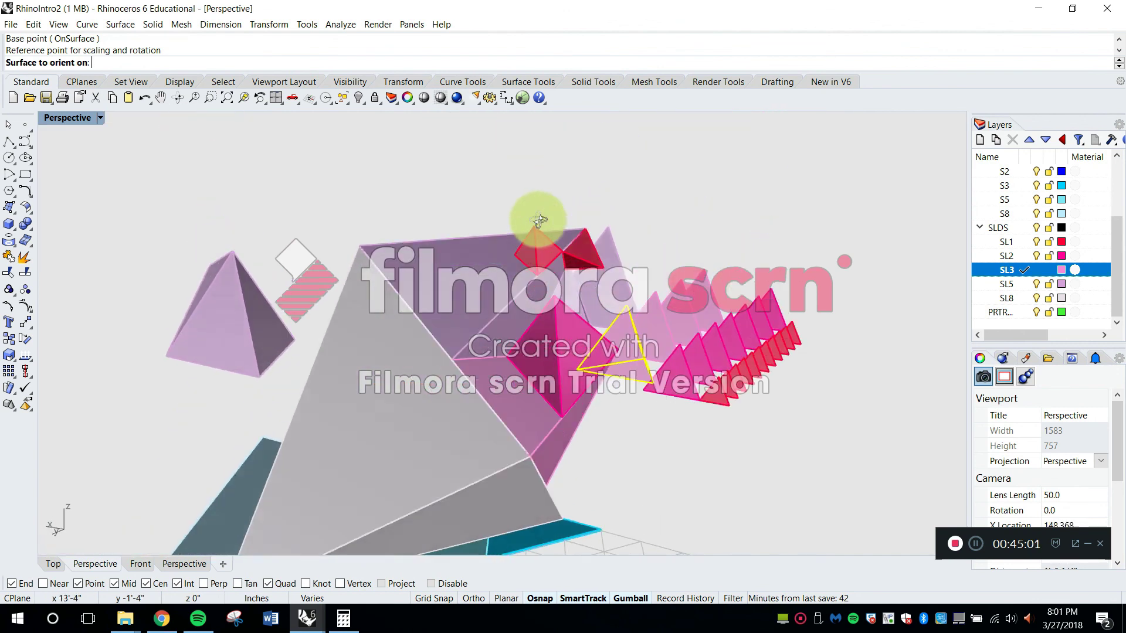
Orient the three-cell tetrahedron onto the eight-cell pair's free grey face, placing its base corner at the pair's tip beside the five-cell tetrahedron
left_click(385, 337)
left_click(493, 393)
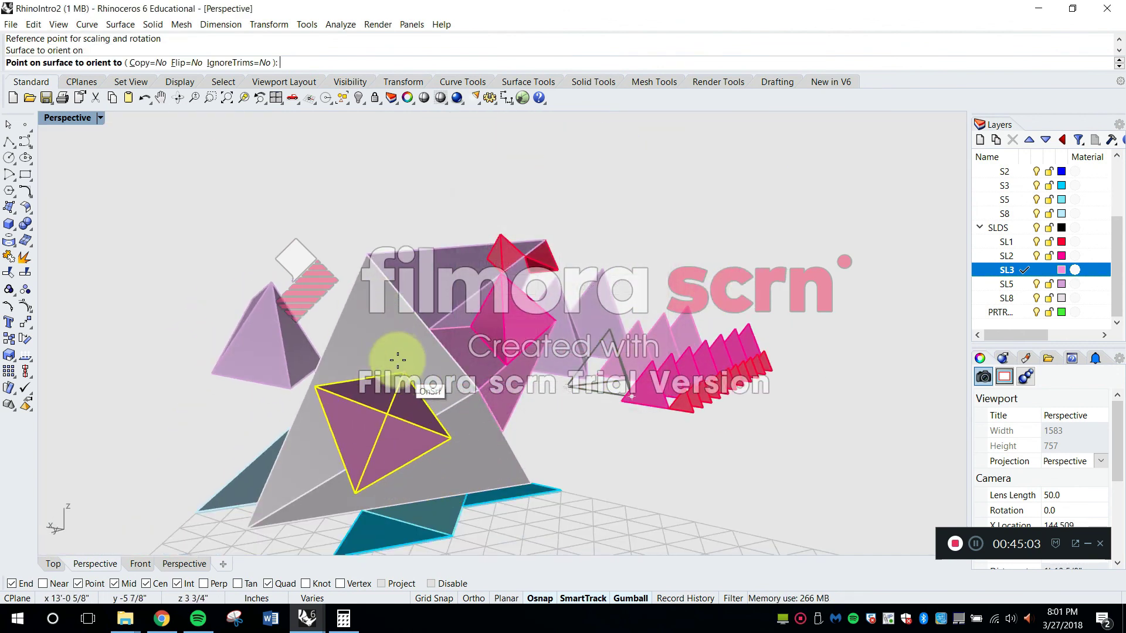
scroll(460, 308, "up", 3)
right_click_drag(461, 308, 597, 391)
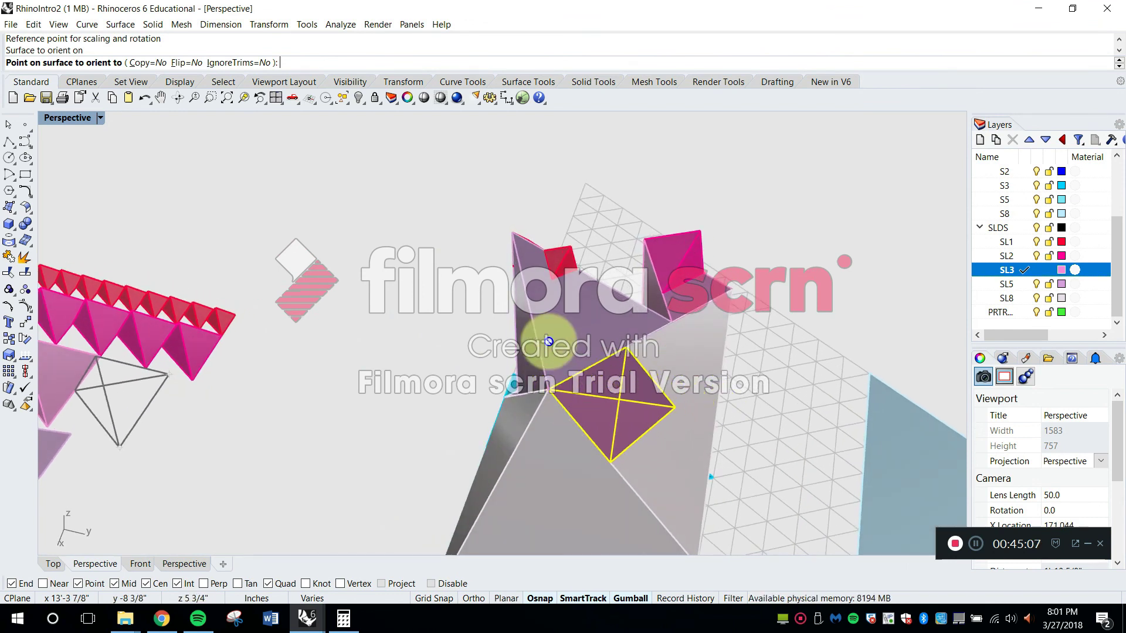
left_click(550, 394)
Set the Perspective viewport's display mode to Ghosted
right_click_drag(550, 394, 467, 340)
right_click_drag(305, 333, 459, 357)
right_click_drag(420, 390, 634, 359)
scroll(369, 219, "up", 12)
left_click(99, 119)
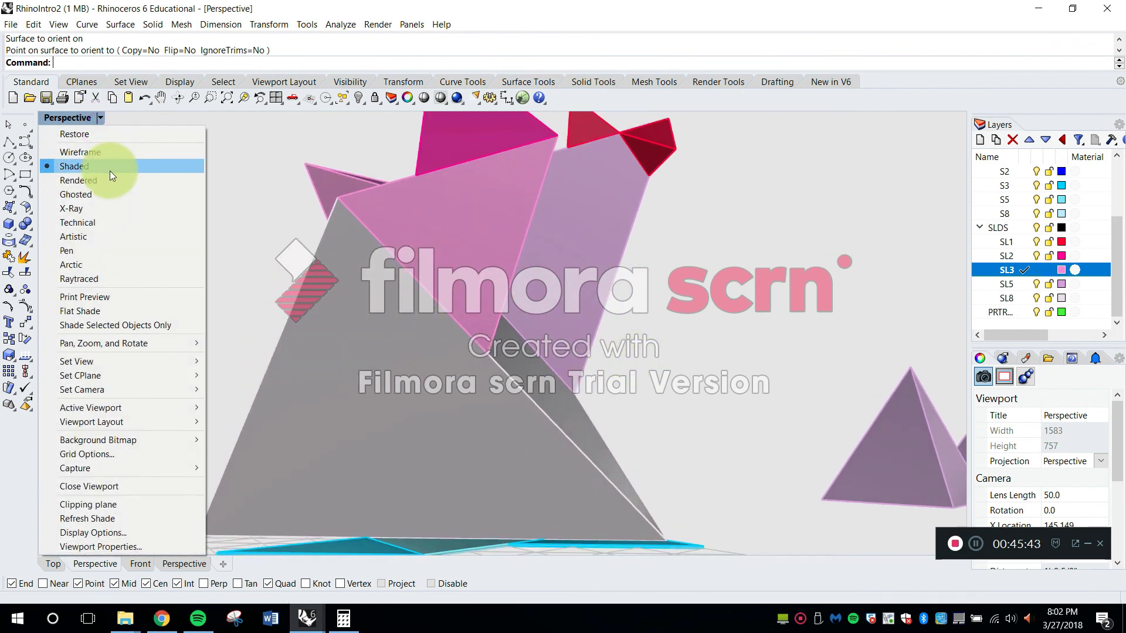
left_click(106, 195)
Examine the tetrahedron cluster from several sides, checking how the attached solids sit on the eight-cell pair and above the grid
right_click_drag(105, 194, 658, 335)
scroll(453, 295, "down", 3)
right_click_drag(554, 362, 556, 365)
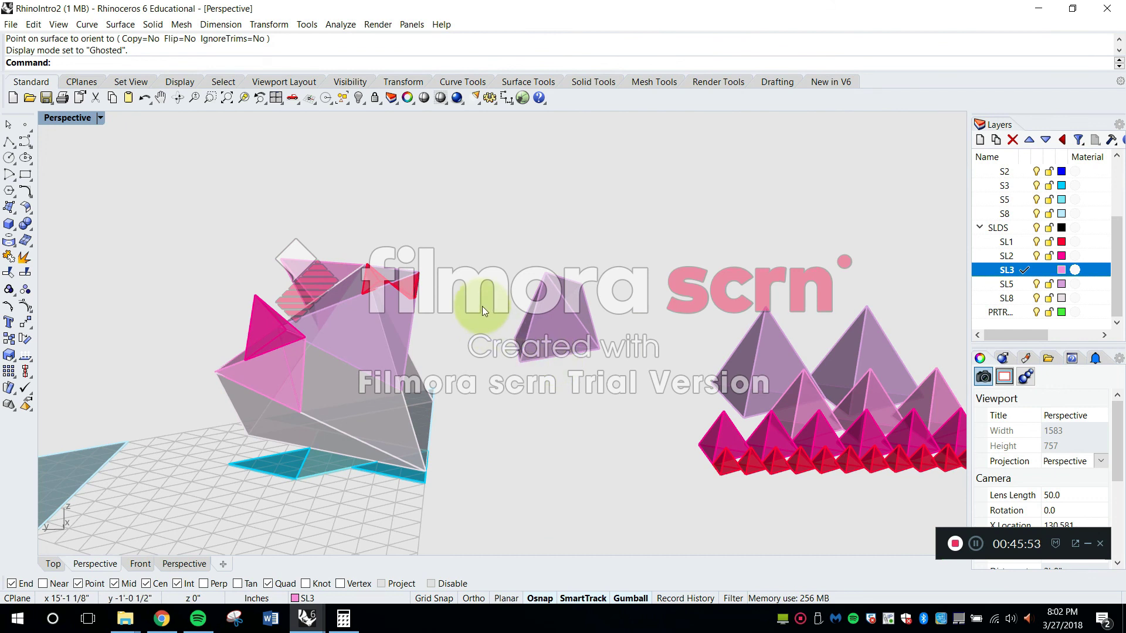
right_click_drag(447, 277, 501, 392)
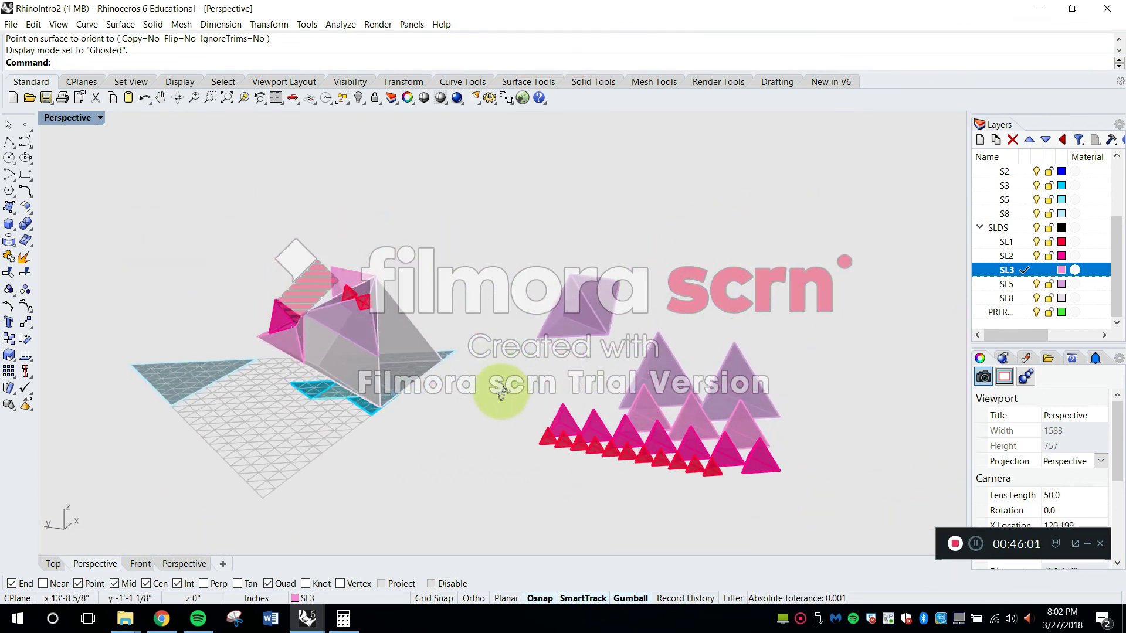
right_click_drag(420, 394, 483, 356, "shift")
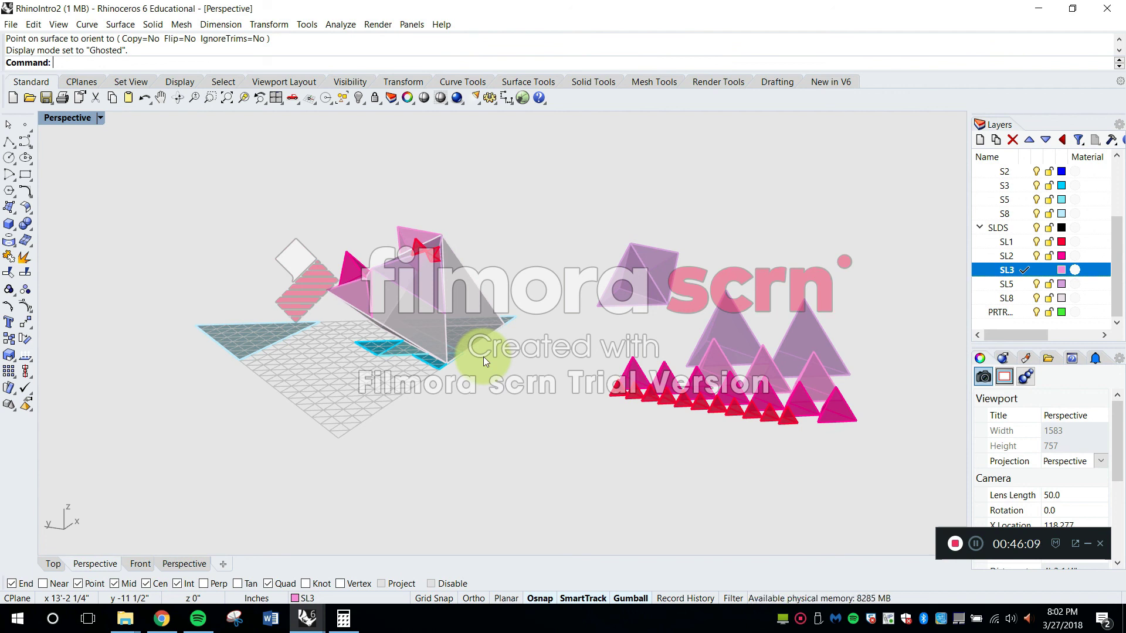
right_click_drag(312, 304, 301, 427)
scroll(454, 412, "up", 7)
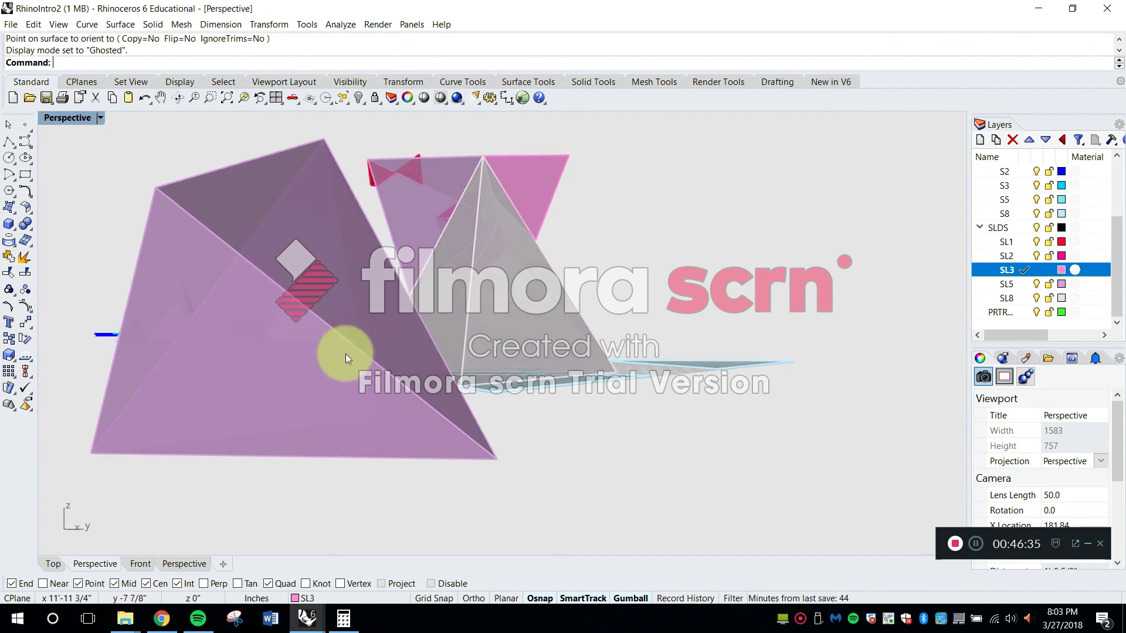
right_click_drag(524, 384, 561, 402, "shift")
right_click_drag(720, 384, 336, 431, "shift")
right_click_drag(723, 402, 758, 402)
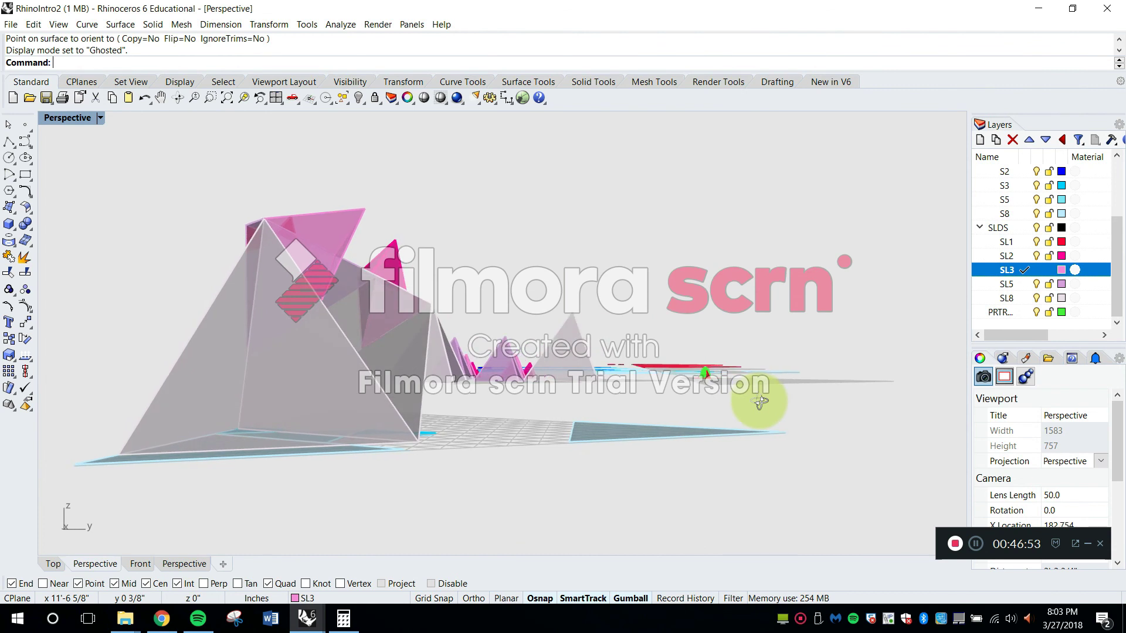
Save the RhinoIntro2 file and bring all the grids and tetrahedron sets into view
right_click_drag(632, 358, 230, 170)
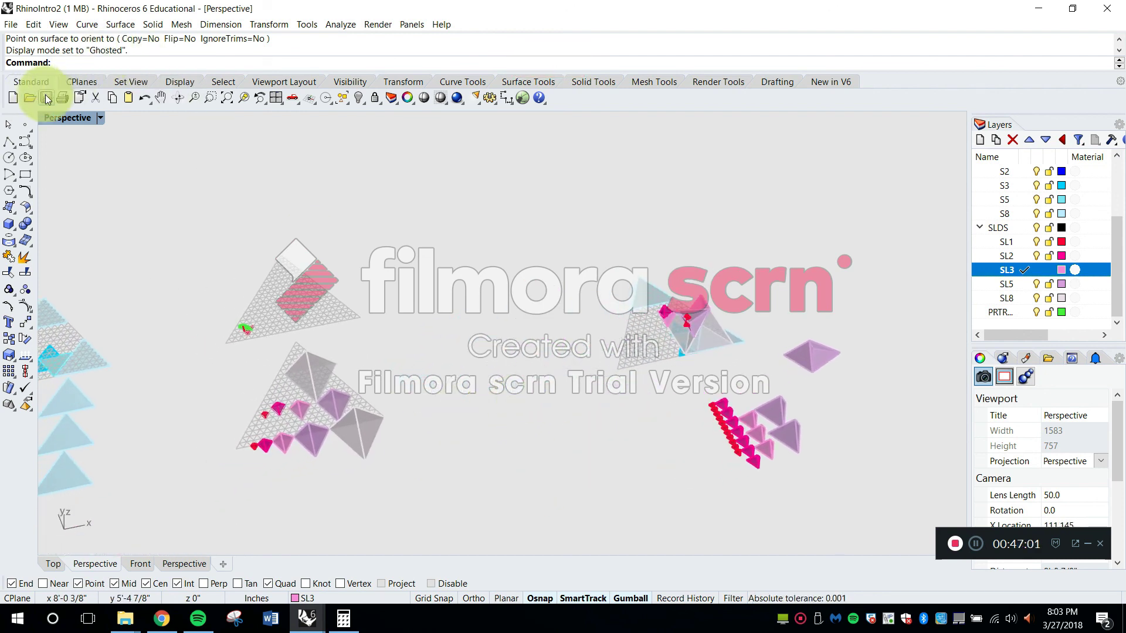
right_click_drag(482, 381, 603, 317)
right_click_drag(594, 372, 652, 364, "shift")
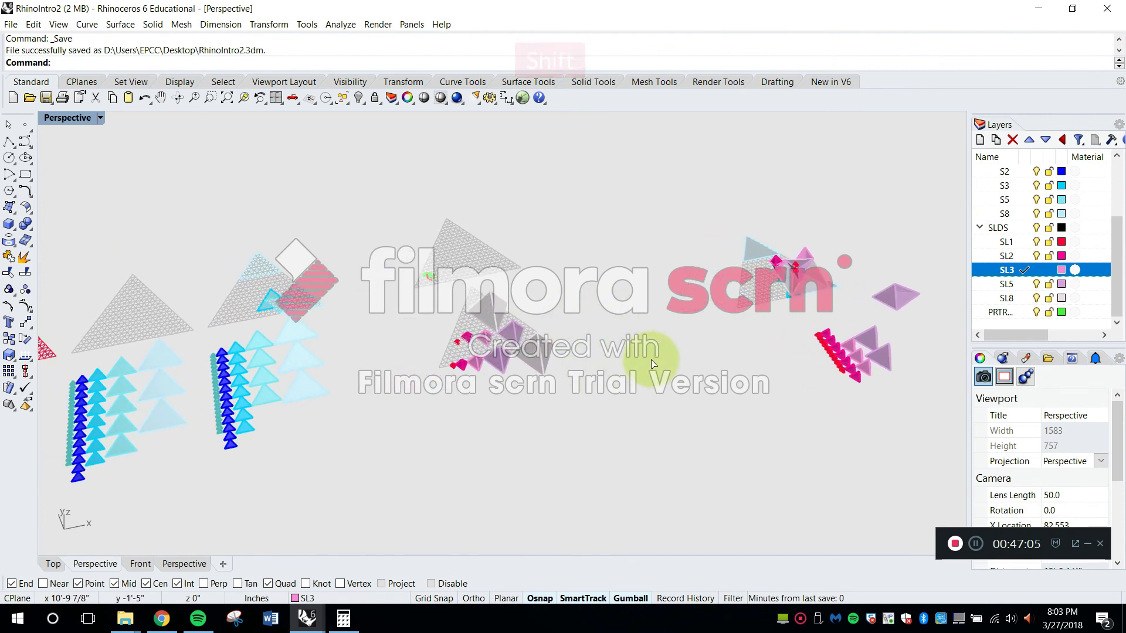